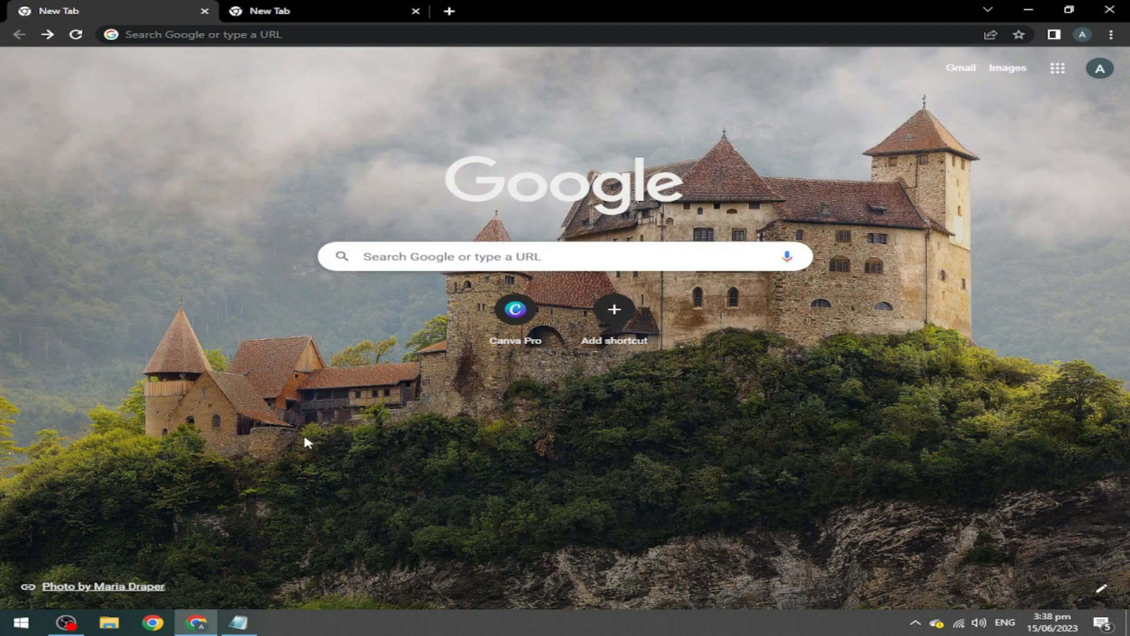
Search Google for 'blogger' and open the Blogger.com about page.
left_click(412, 252)
left_click(380, 293)
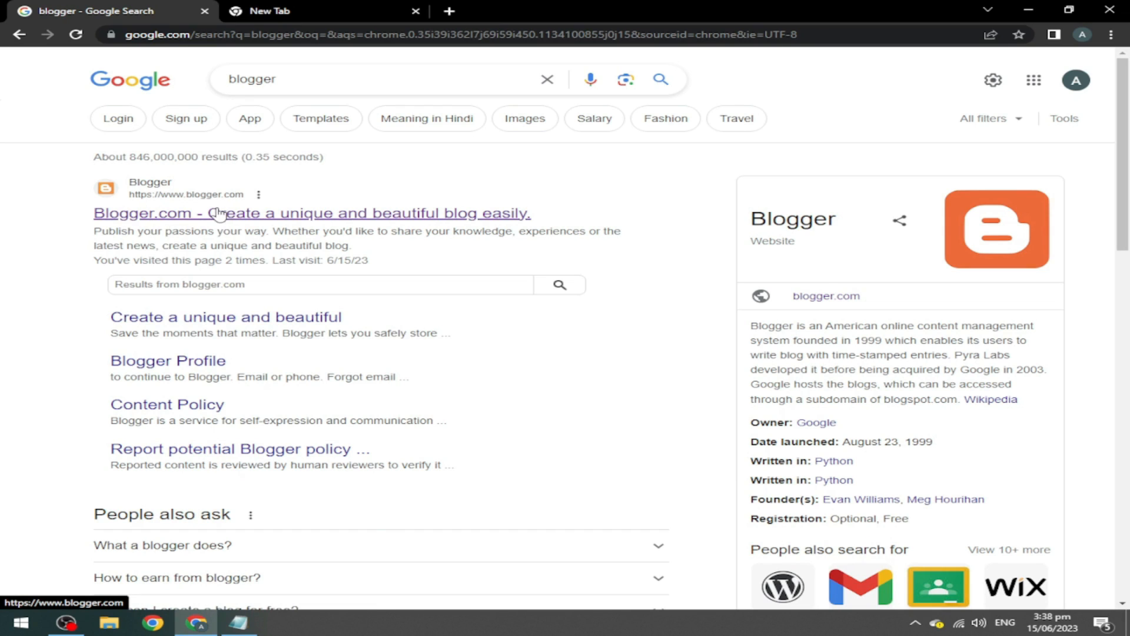
left_click(244, 210)
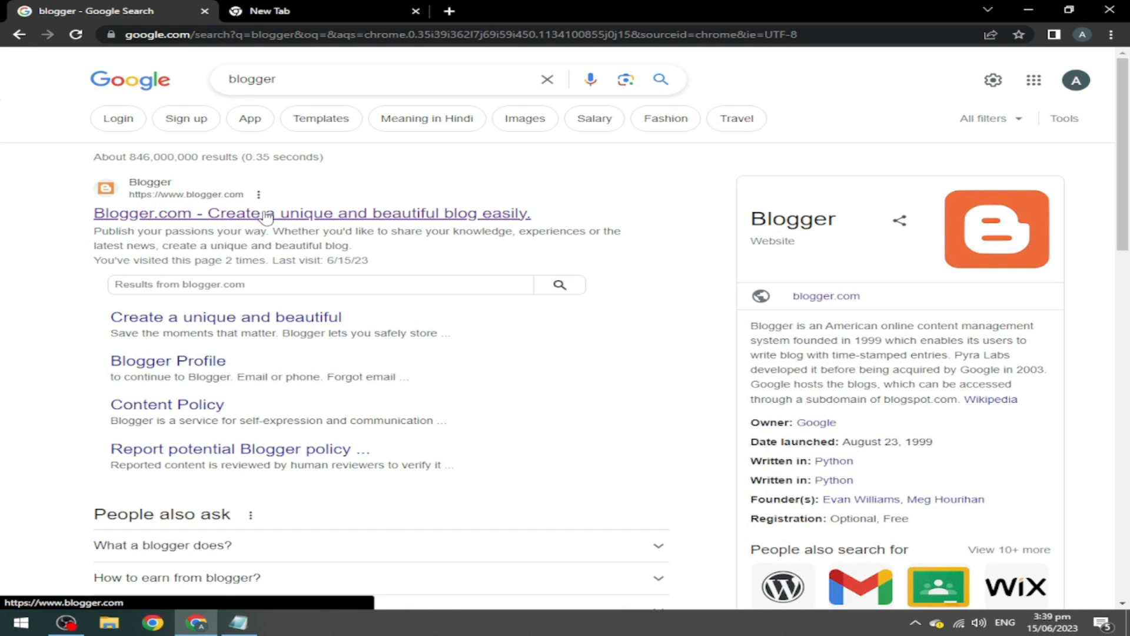
left_click(266, 216)
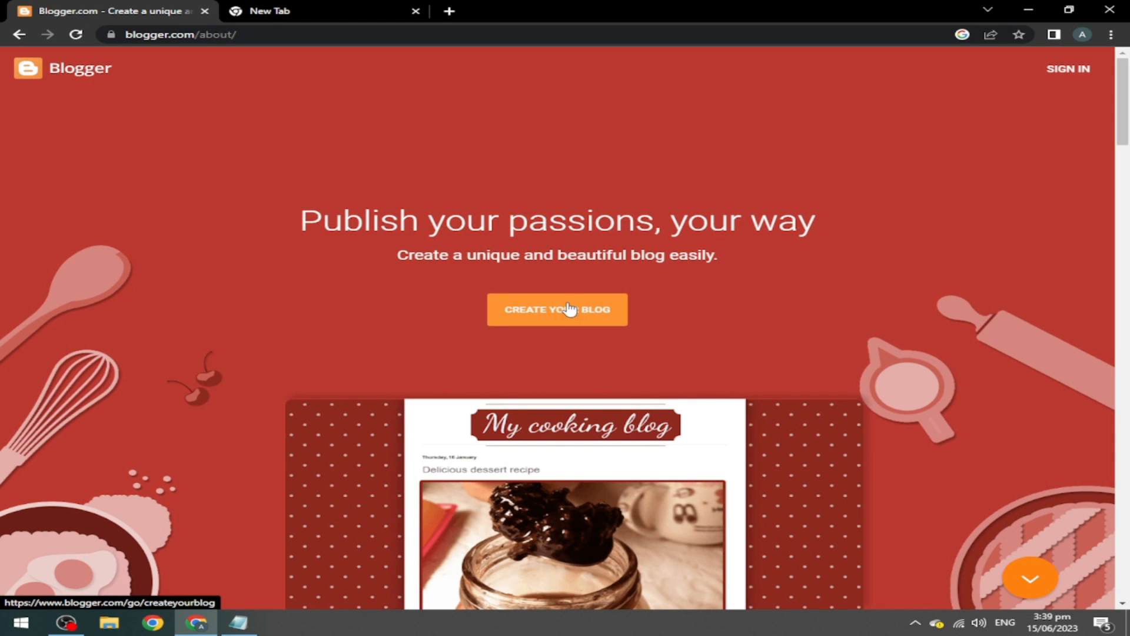
Start creating a new blog and sign in with the Google account.
left_click(564, 312)
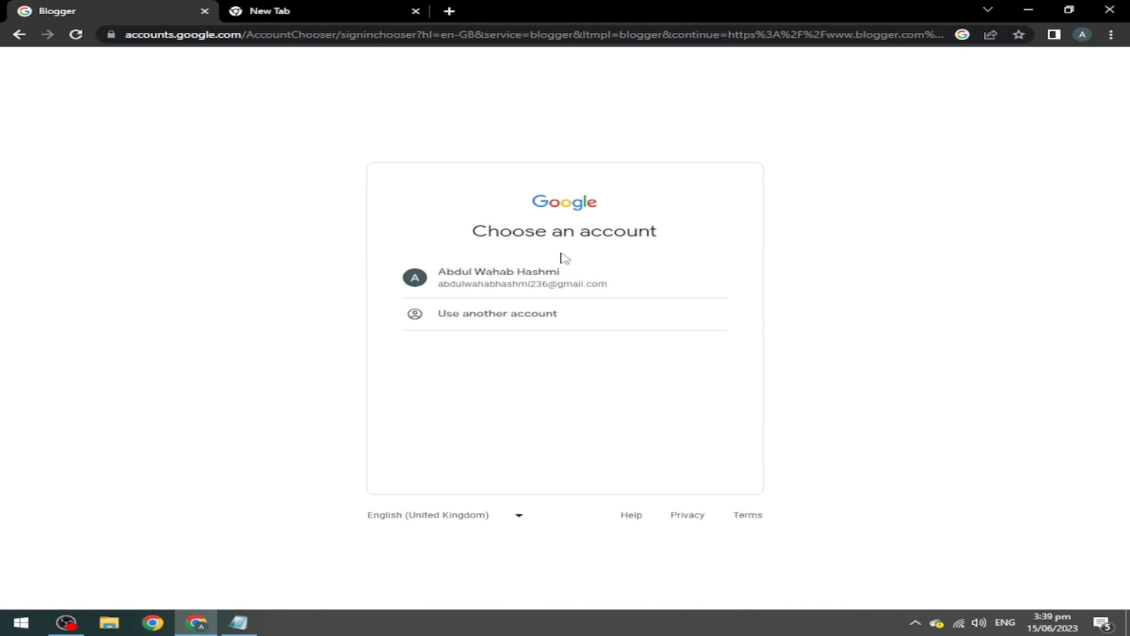
left_click(500, 283)
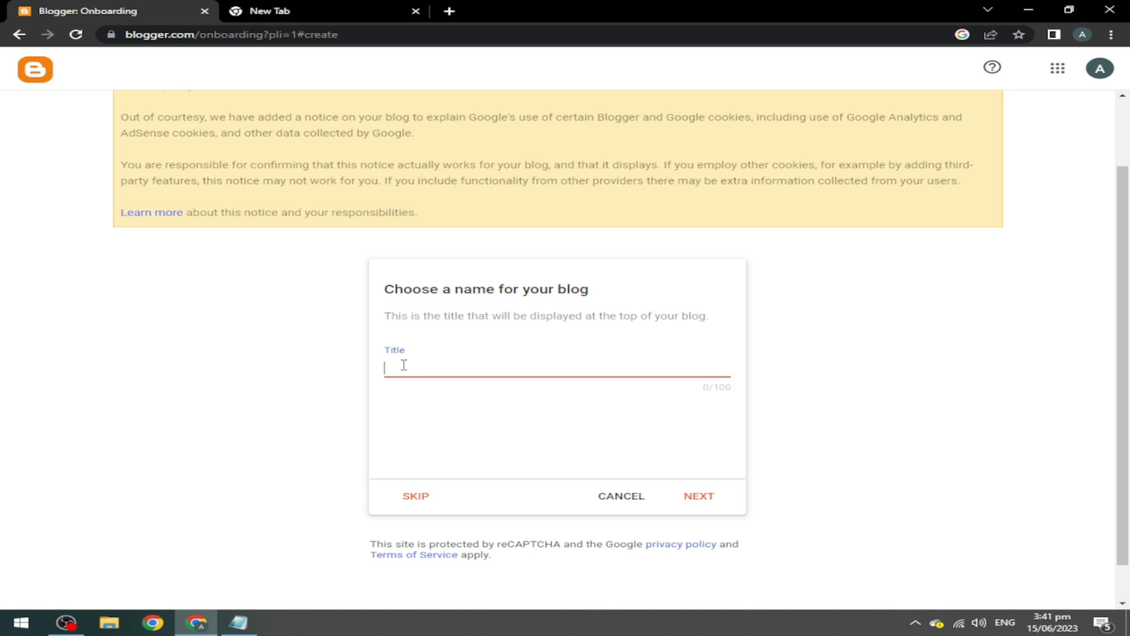
Title the blog 'Blog Book' and claim the address blogbookdemo.blogspot.com.
type("Blog Book")
left_click(701, 499)
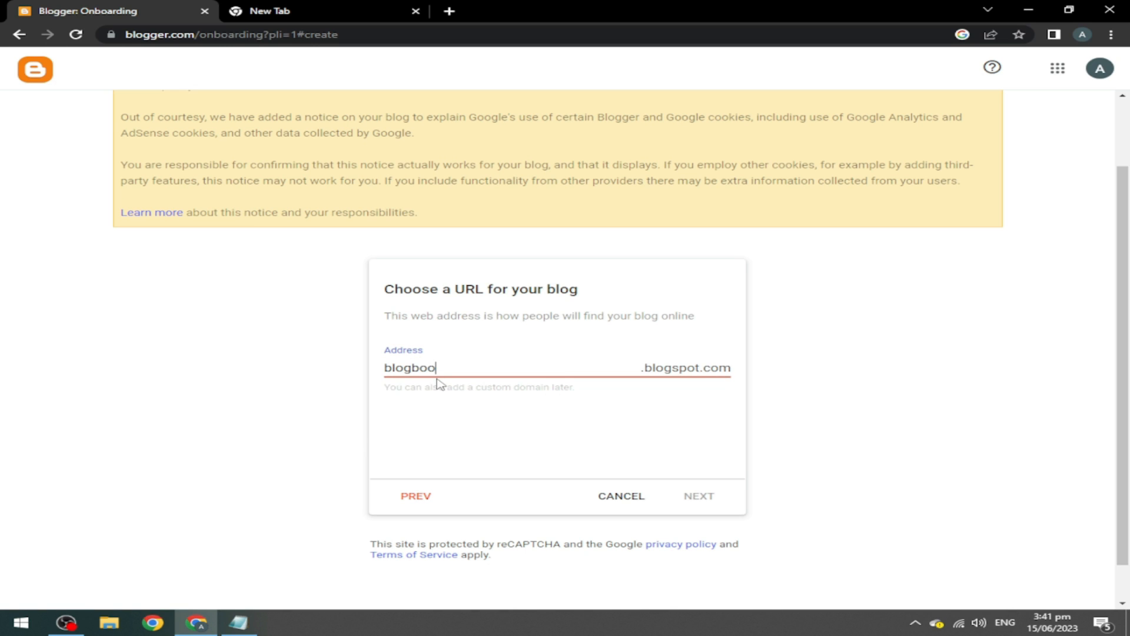
type("k")
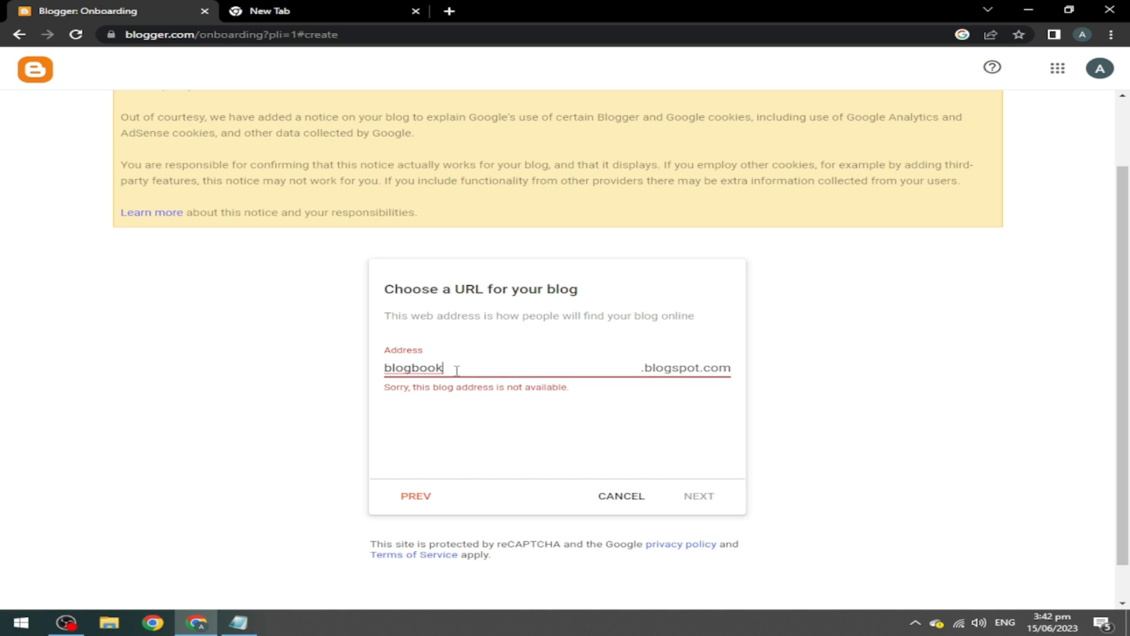
type("demo")
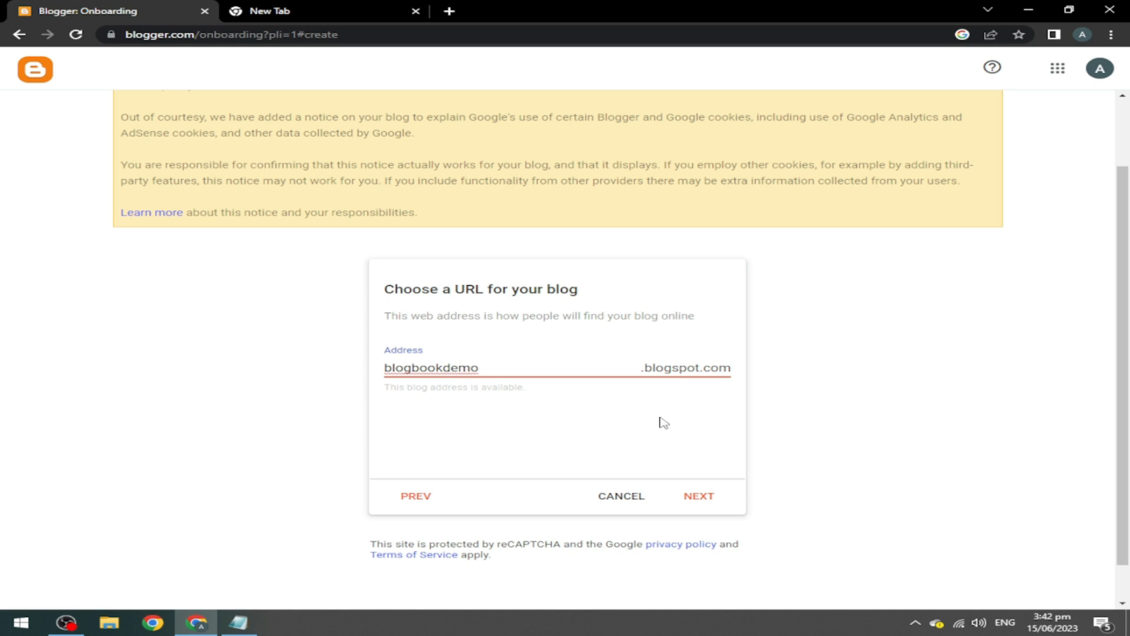
left_click(698, 504)
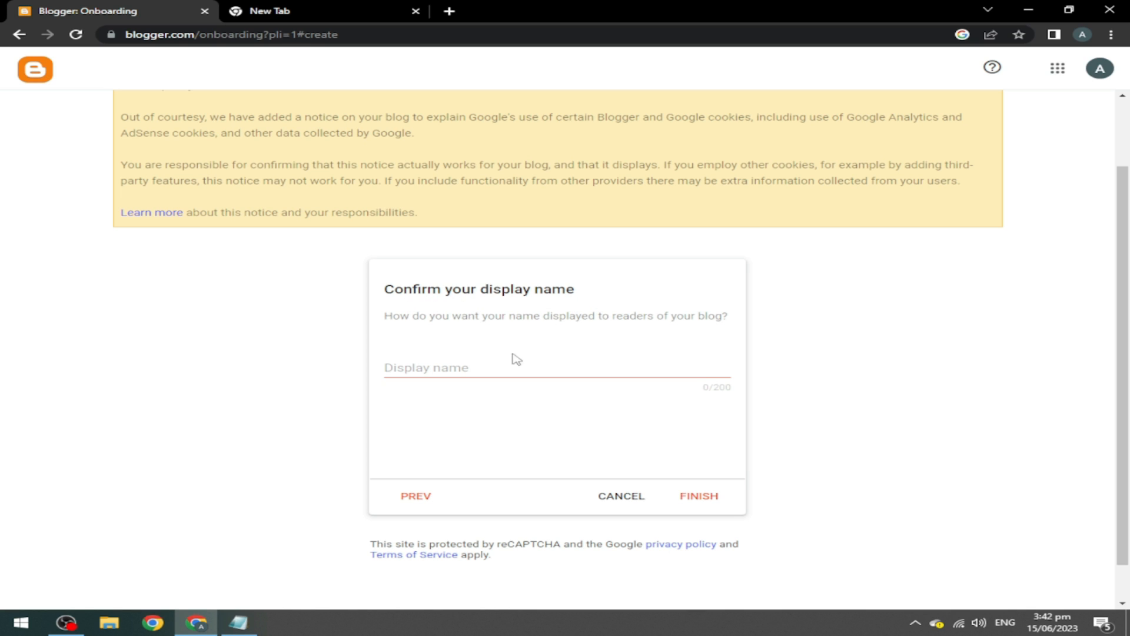
Enter the display name Blog Book and finish creating the blog.
left_click(438, 368)
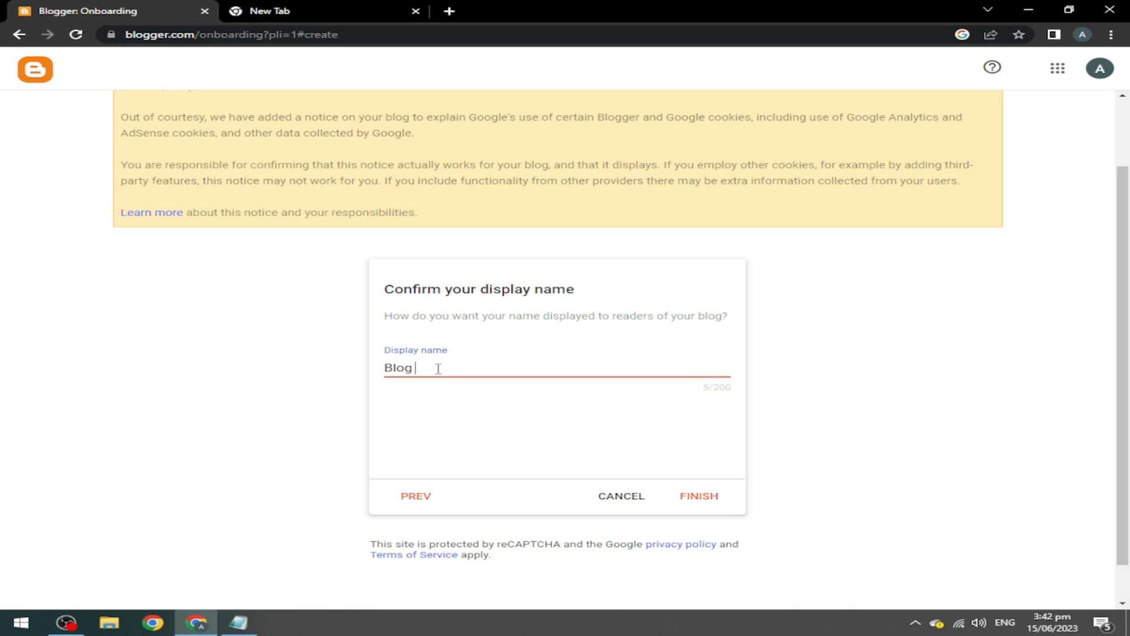
left_click(699, 498)
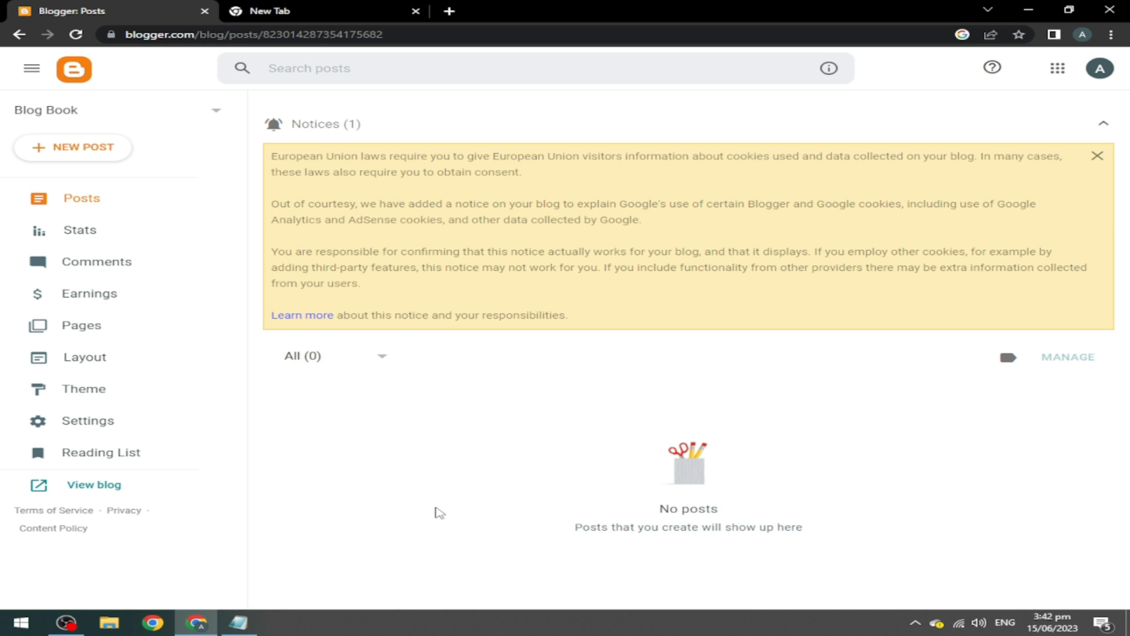
Preview the empty blog in a new tab, then return to the Posts dashboard.
left_click(91, 486)
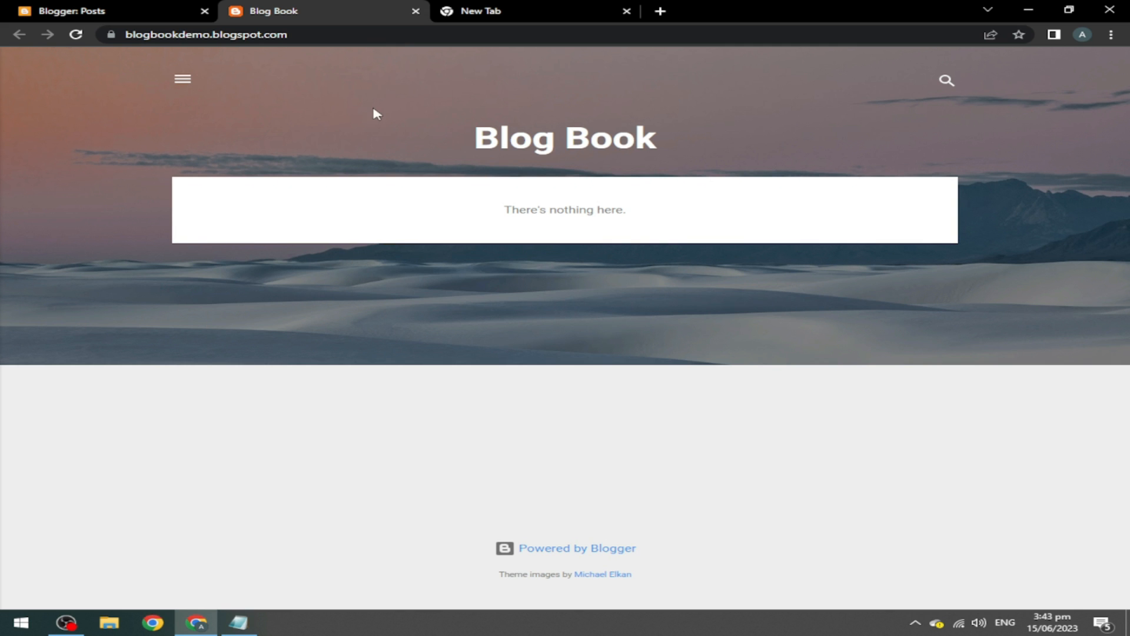
left_click(92, 7)
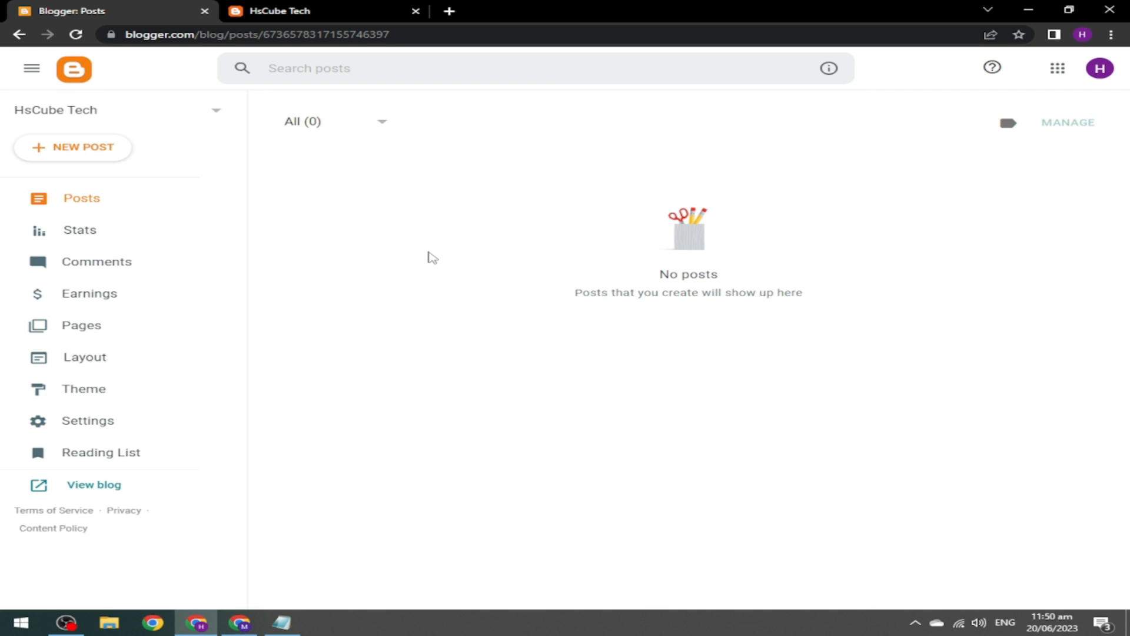
Open the blog's Settings and review the title without changing it.
left_click(159, 423)
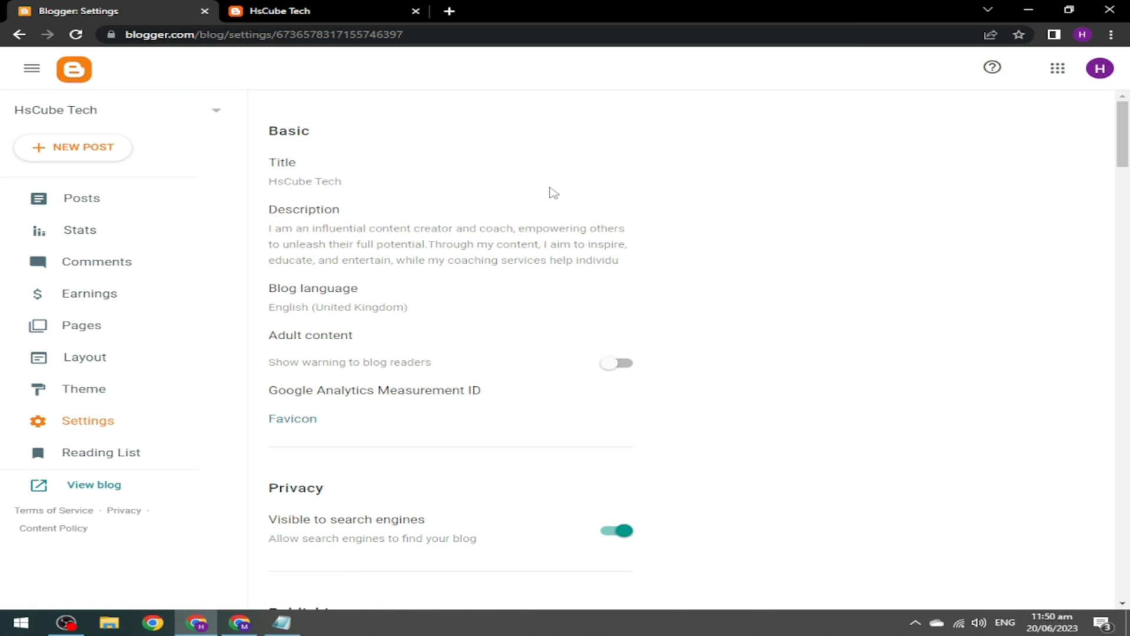
left_click(335, 183)
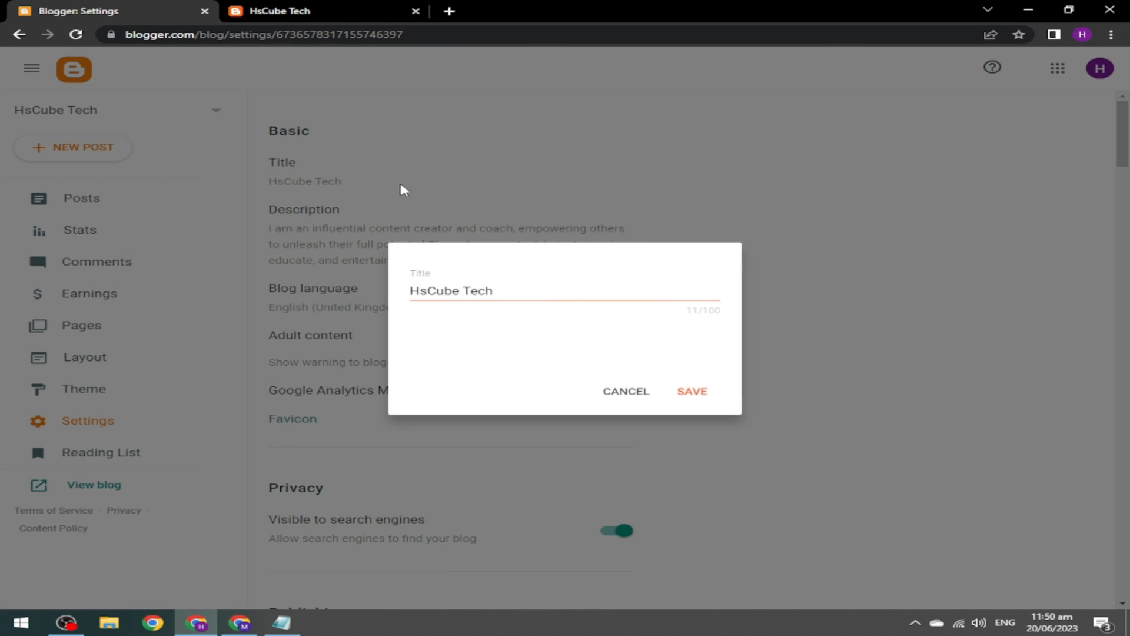
left_click(522, 286)
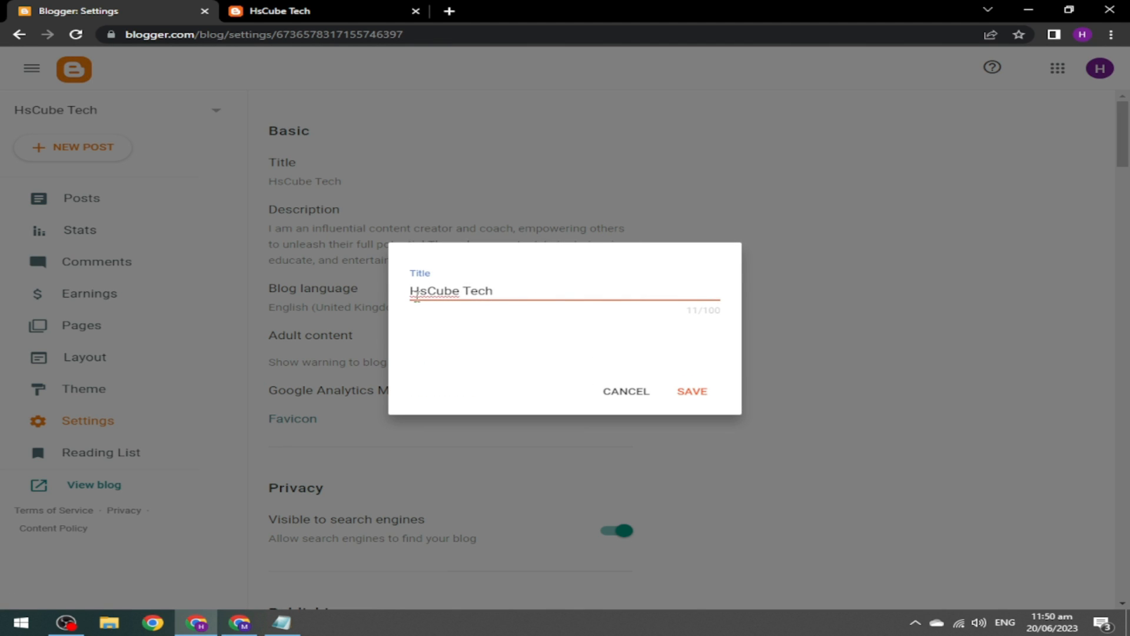
left_click(637, 392)
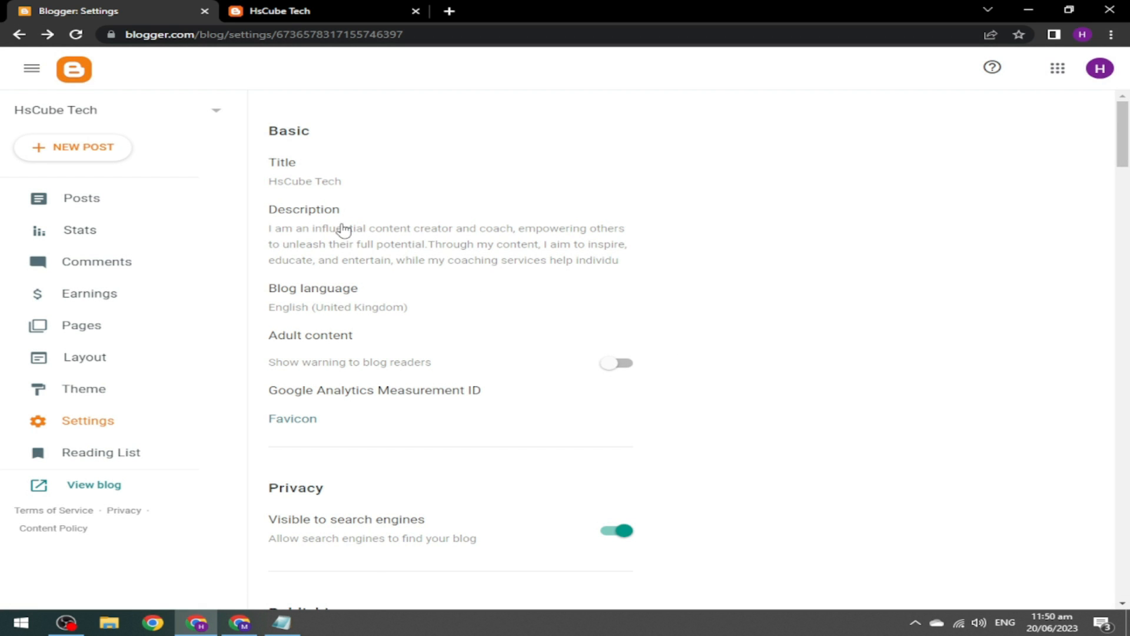
Look over the blog description, then bring up the SEO SETTINGS notes in Notepad.
left_click(323, 226)
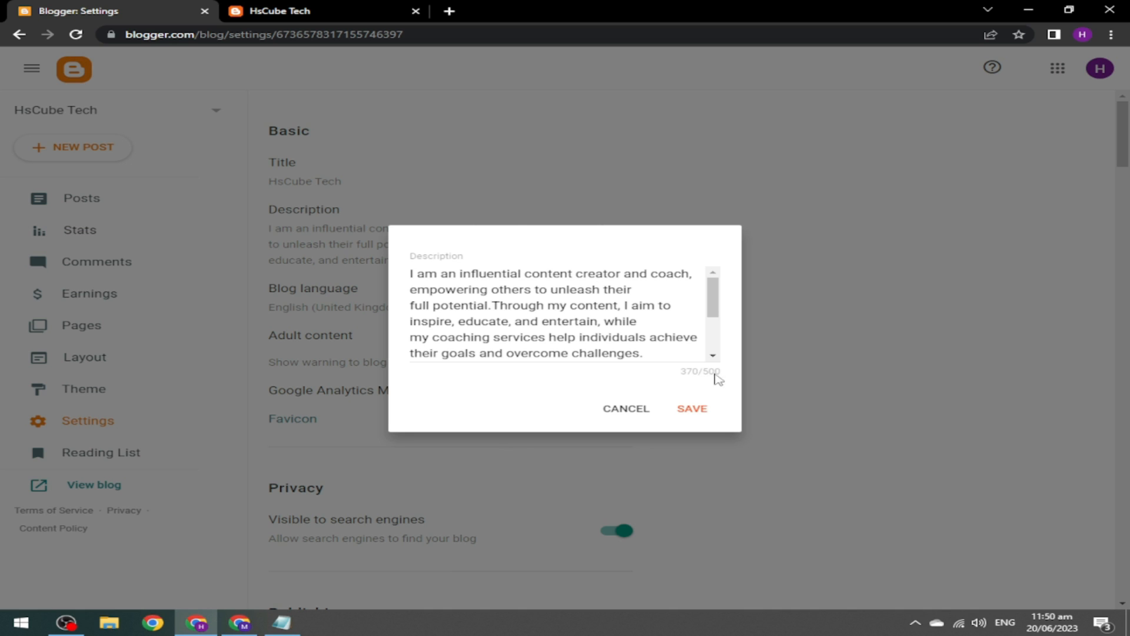
left_click_drag(649, 359, 426, 273)
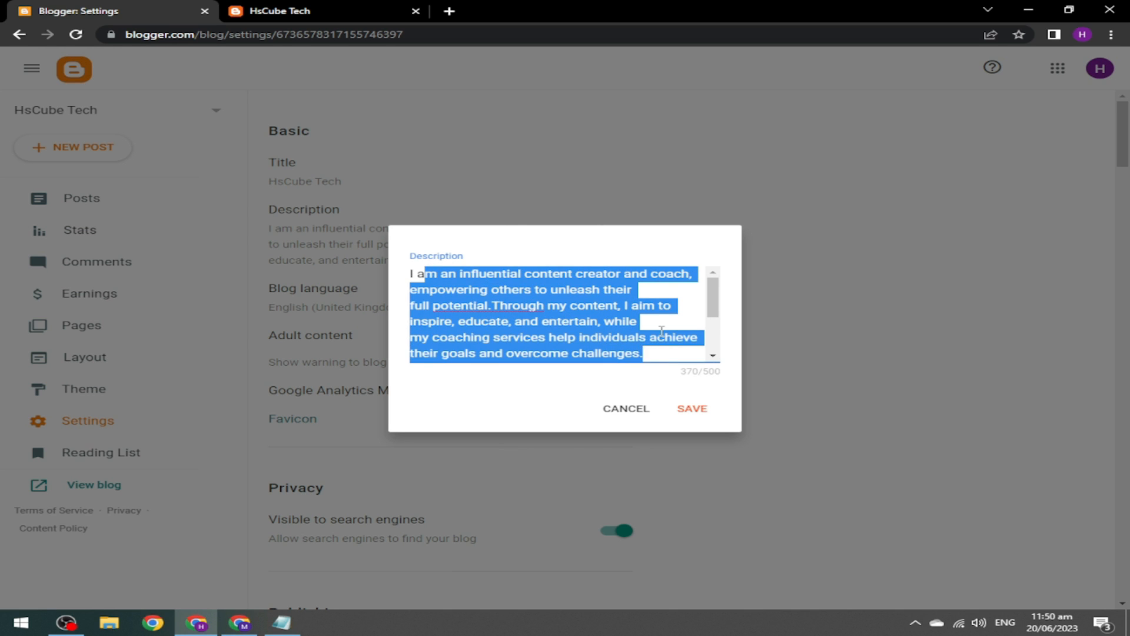
left_click(657, 333)
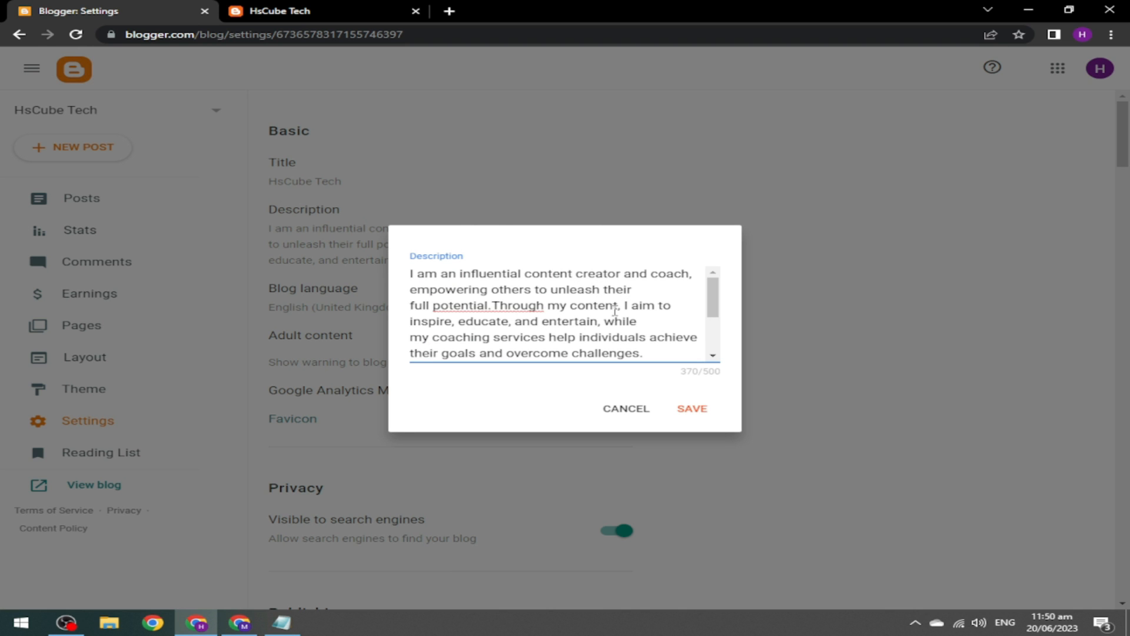
left_click(284, 619)
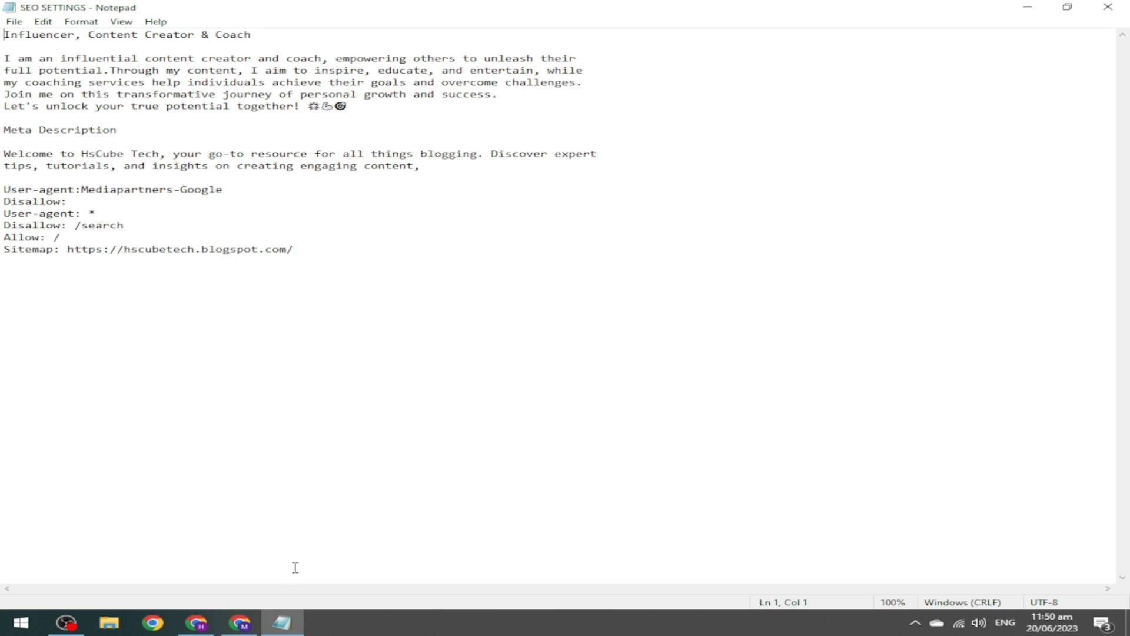
Switch past ChatGPT back to the Blogger description editor.
left_click(239, 622)
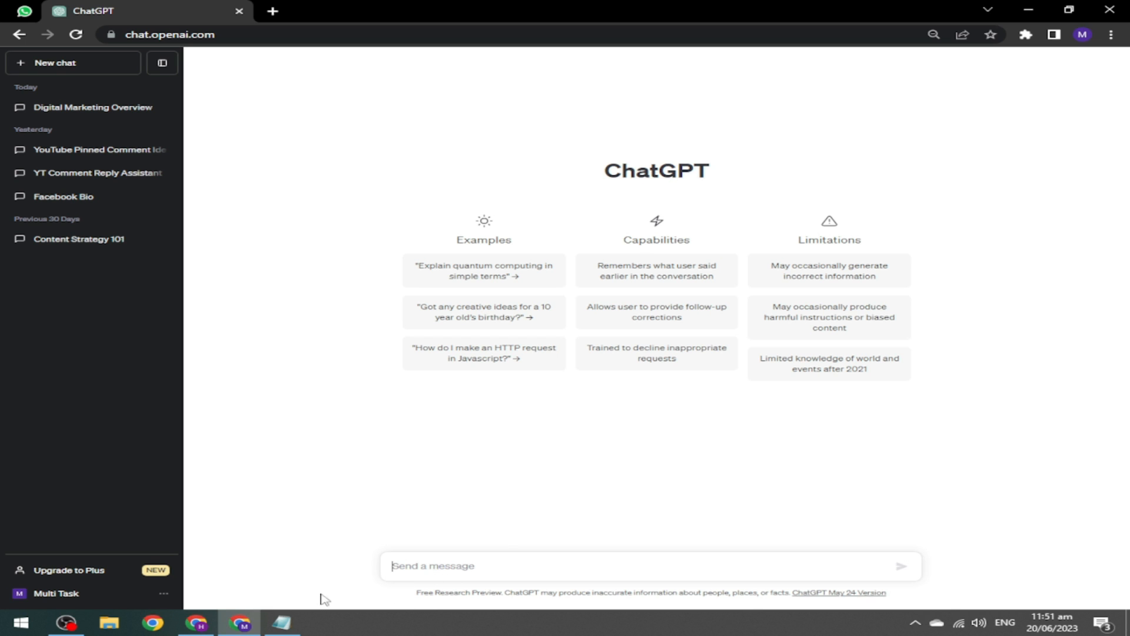
left_click(196, 623)
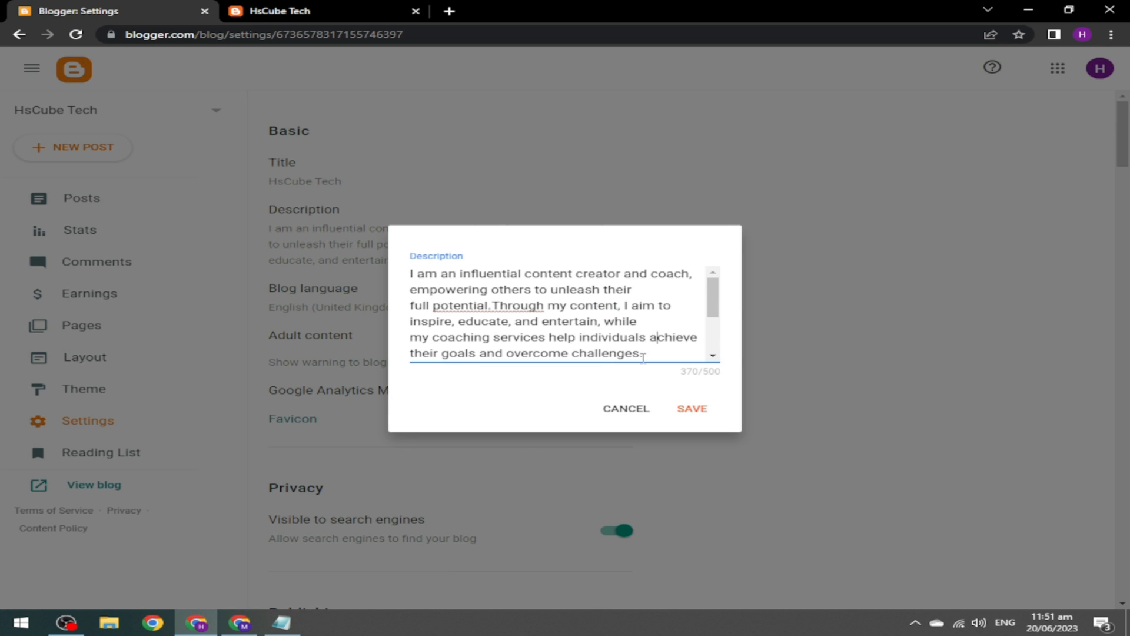
Close the description unchanged and check the hscubetech.blogspot.com address without editing it.
left_click(628, 408)
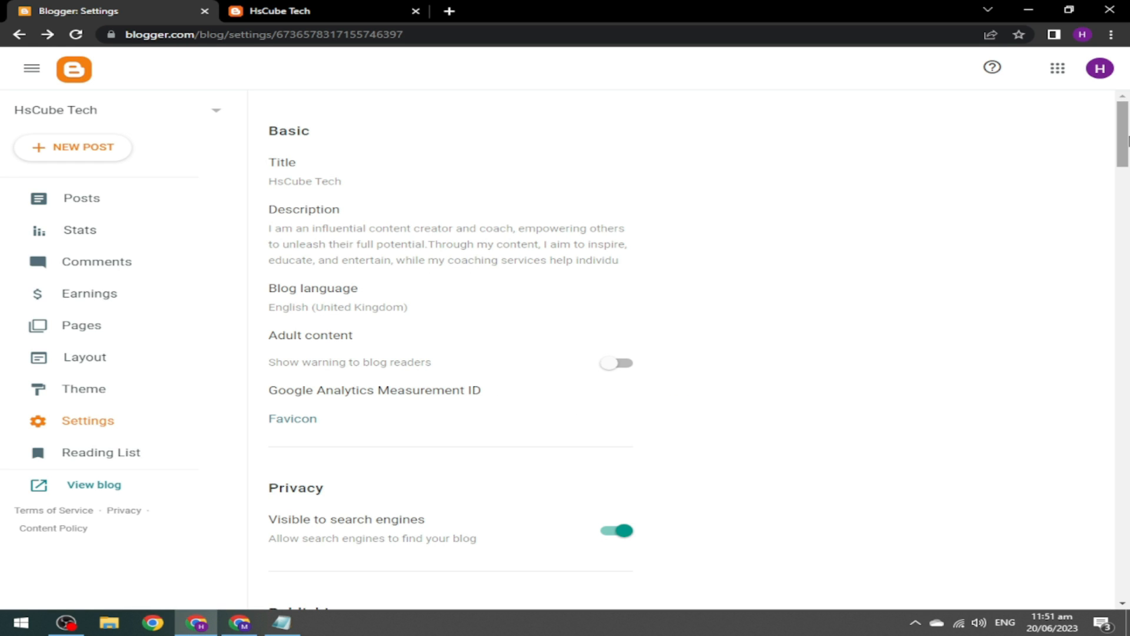
left_click_drag(1128, 140, 1128, 182)
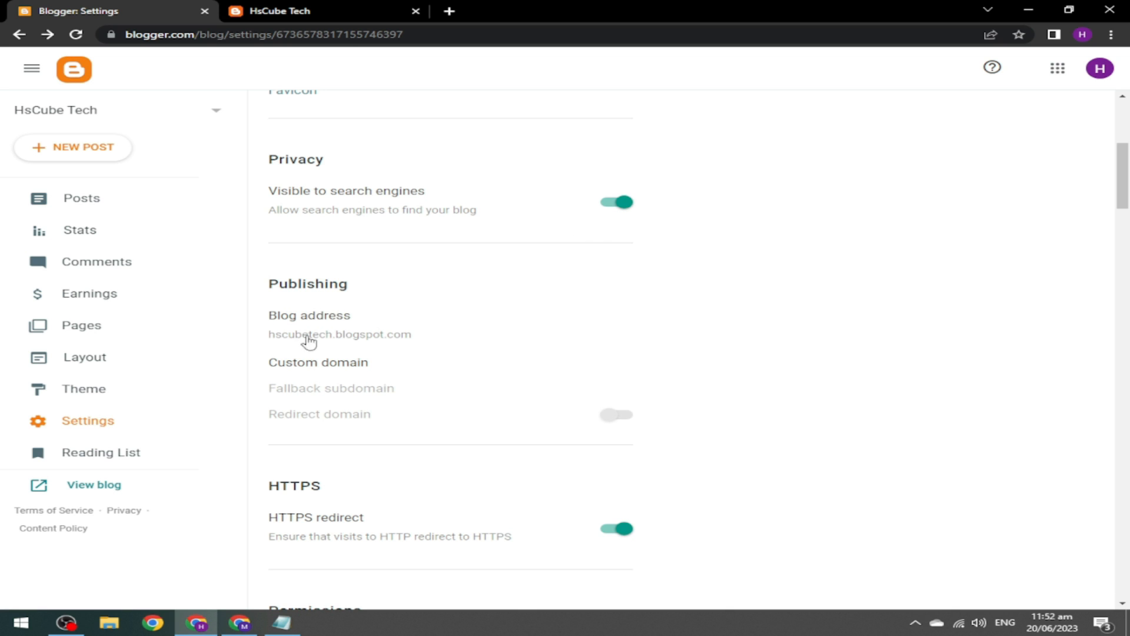
left_click(353, 334)
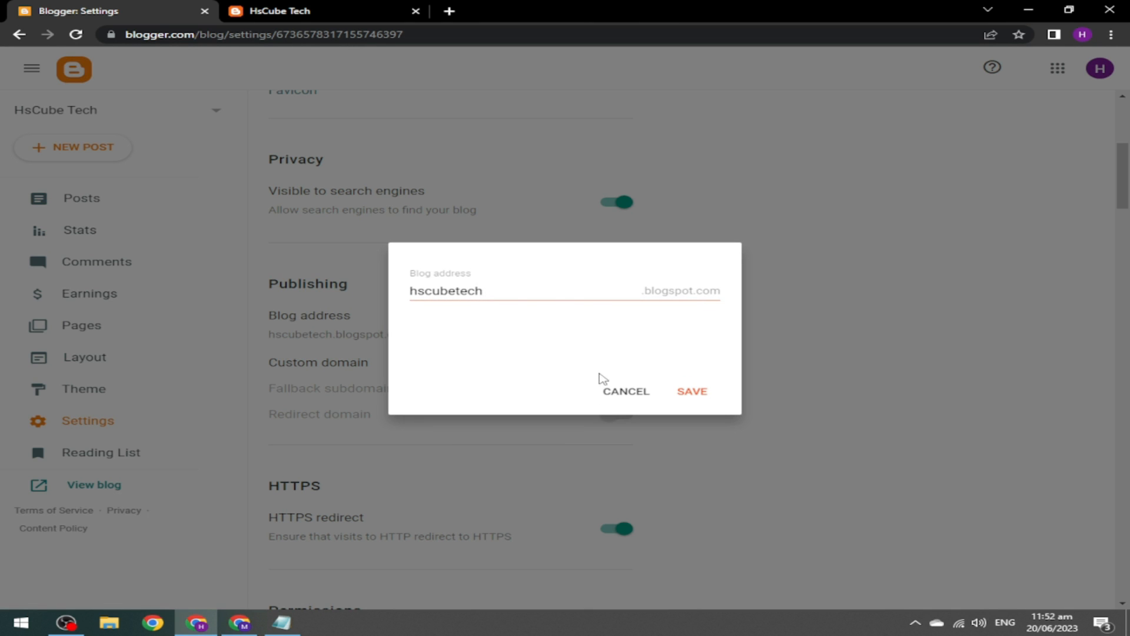
left_click(617, 394)
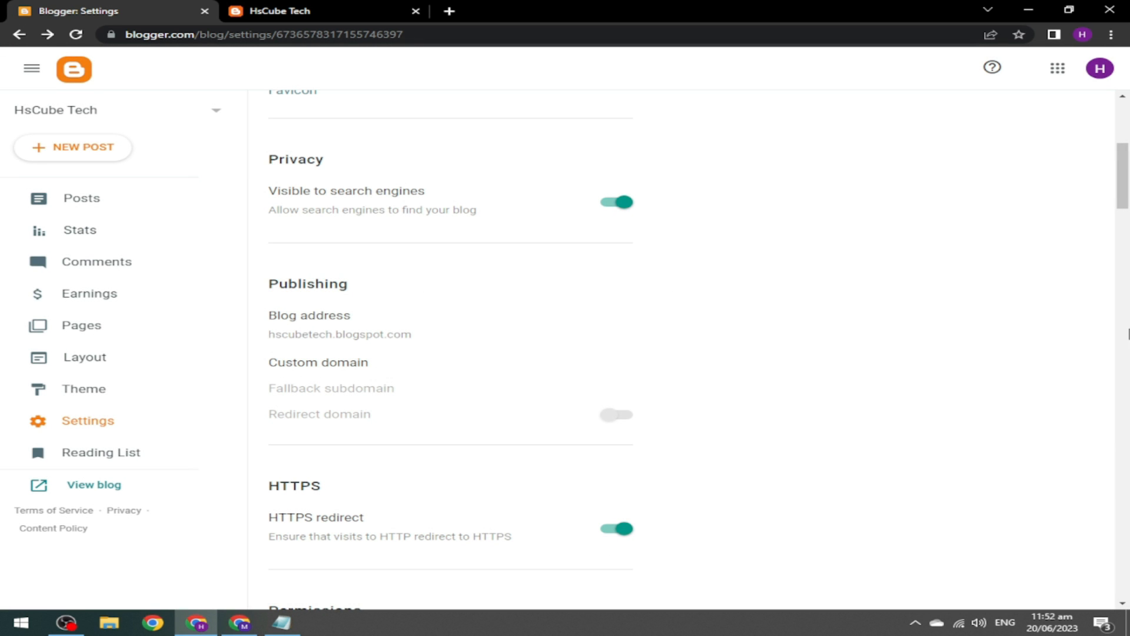
scroll(686, 246, "down", 5)
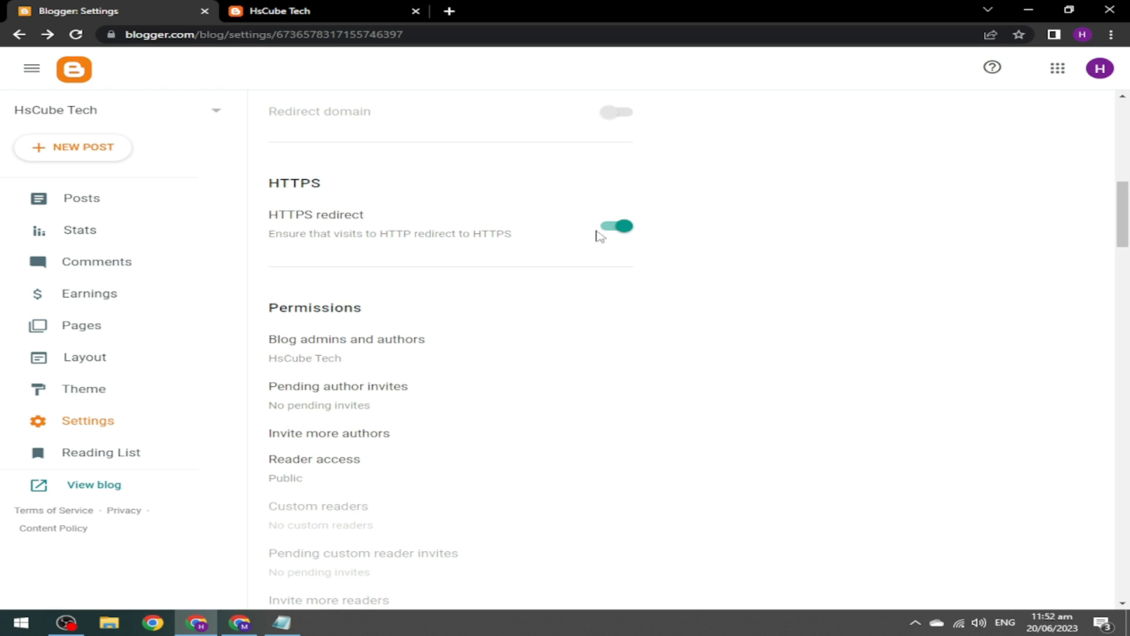
Change Max posts shown on main page to 7 and save it.
left_click_drag(1127, 219, 1126, 276)
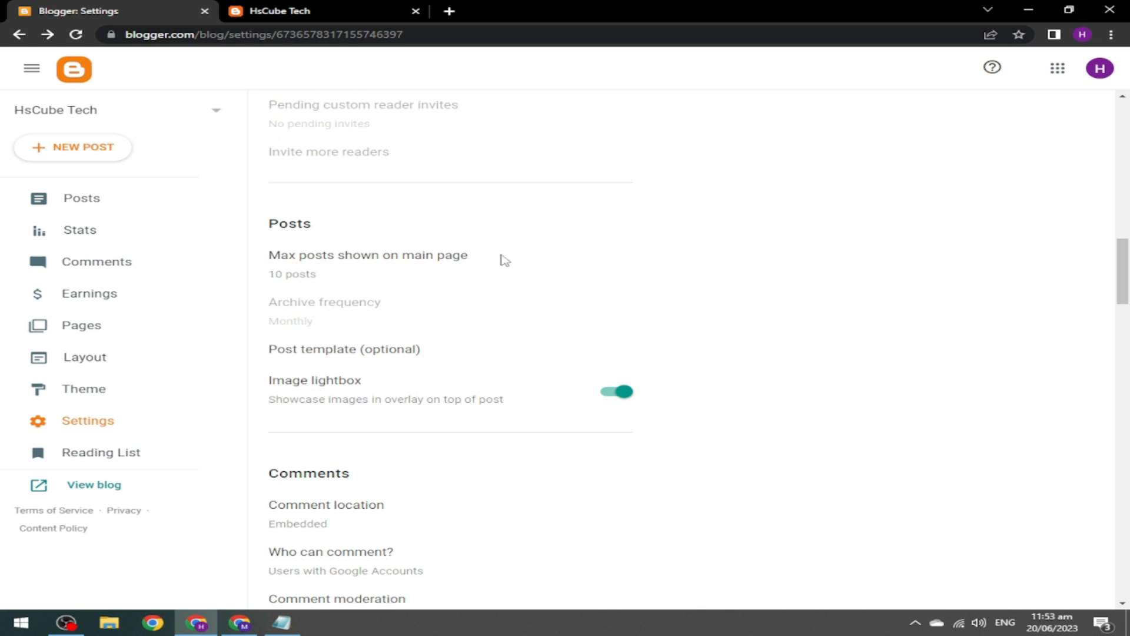
left_click(309, 273)
double_click(438, 293)
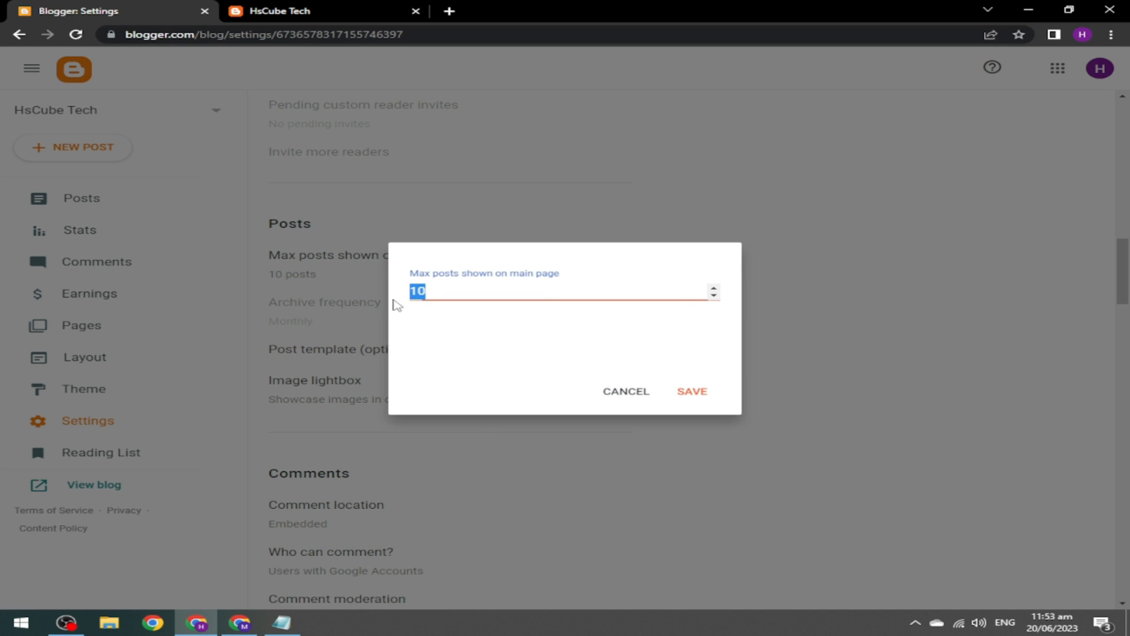
left_click(283, 11)
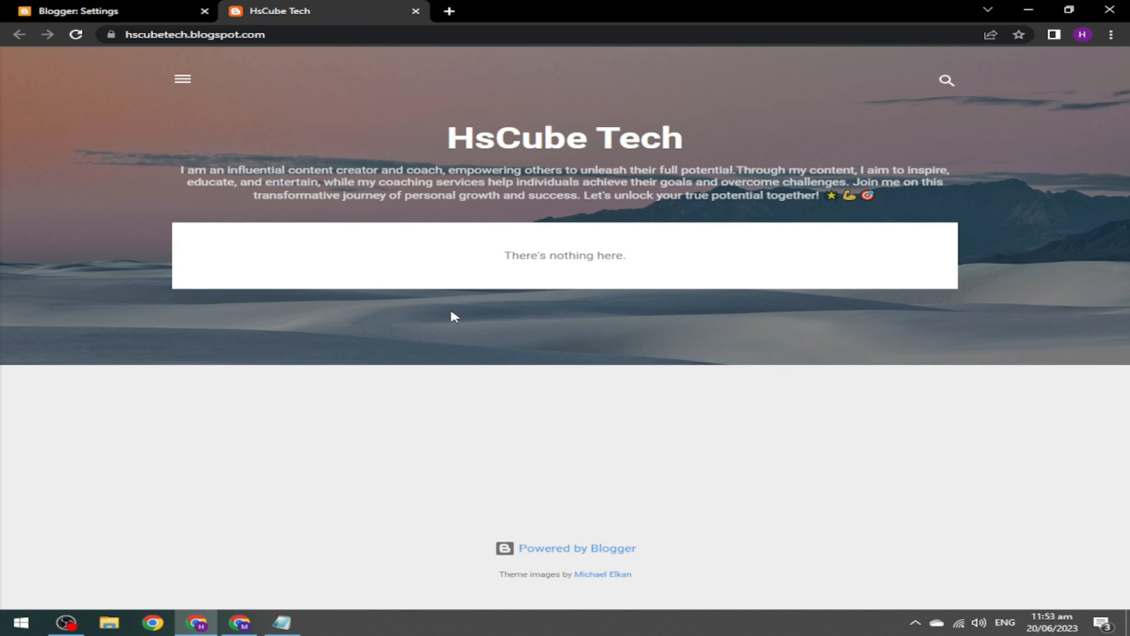
left_click(131, 18)
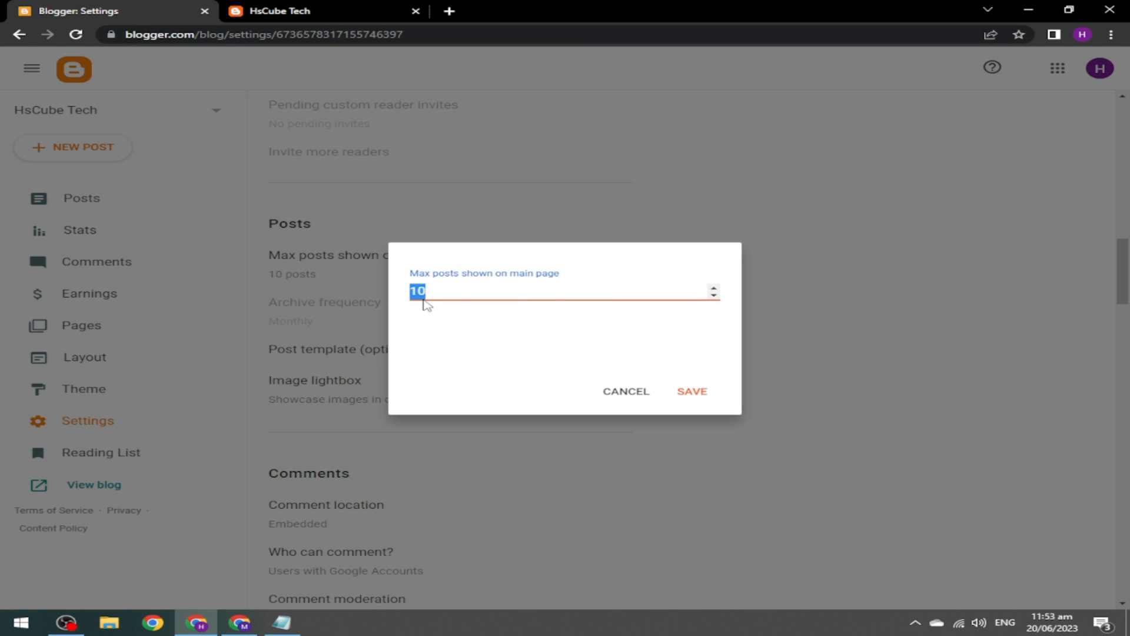
type("7")
left_click(687, 394)
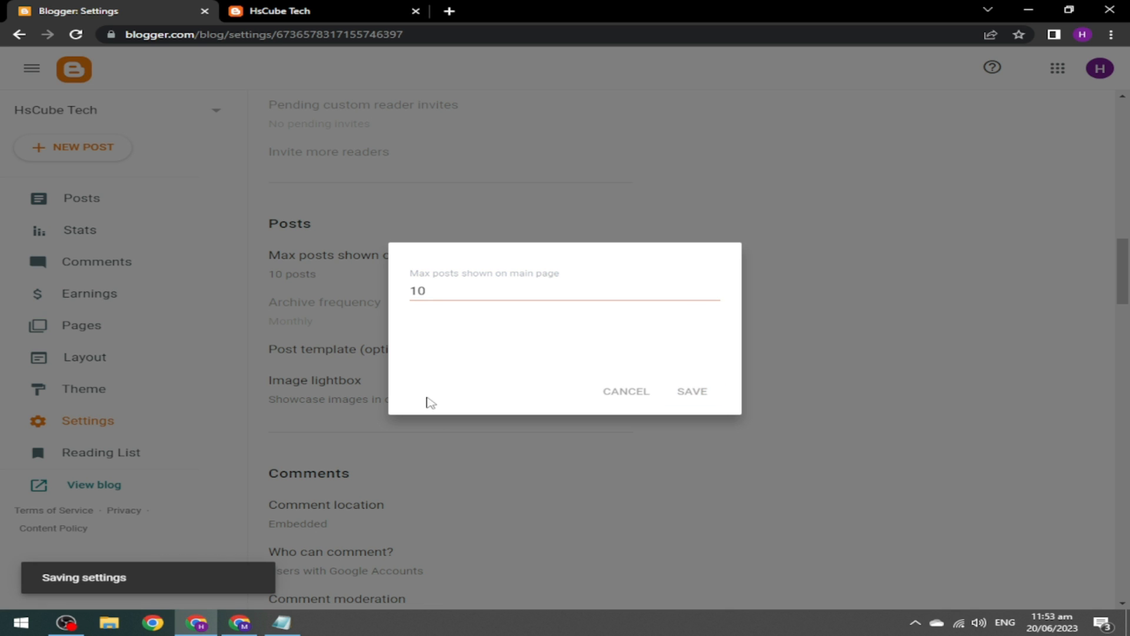
left_click_drag(1129, 275, 1129, 410)
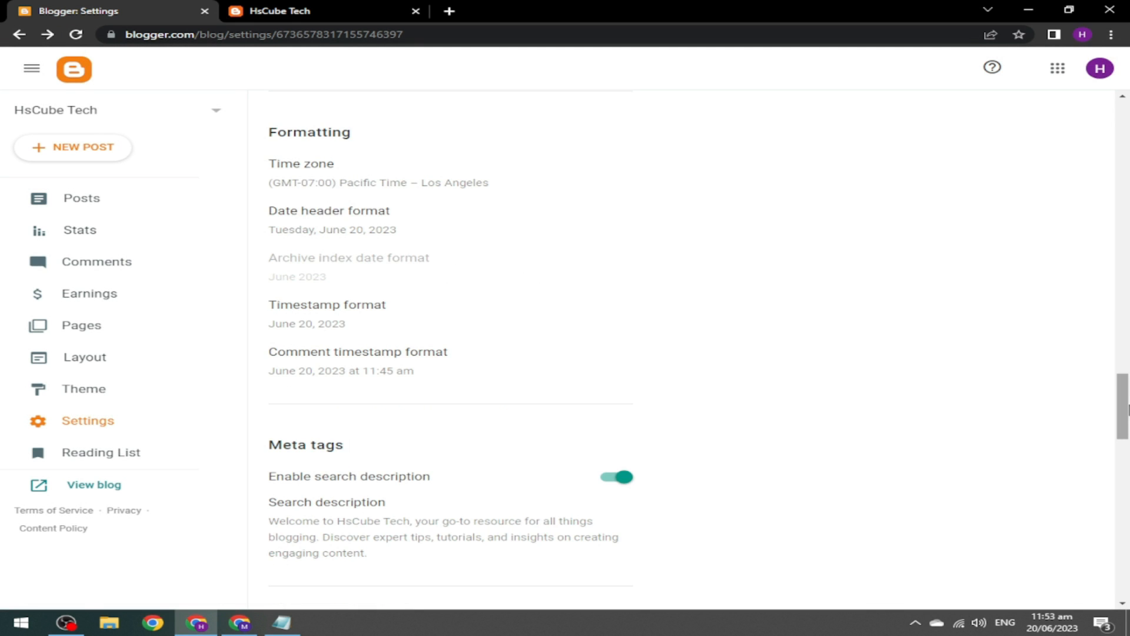
scroll(933, 381, "down", 4)
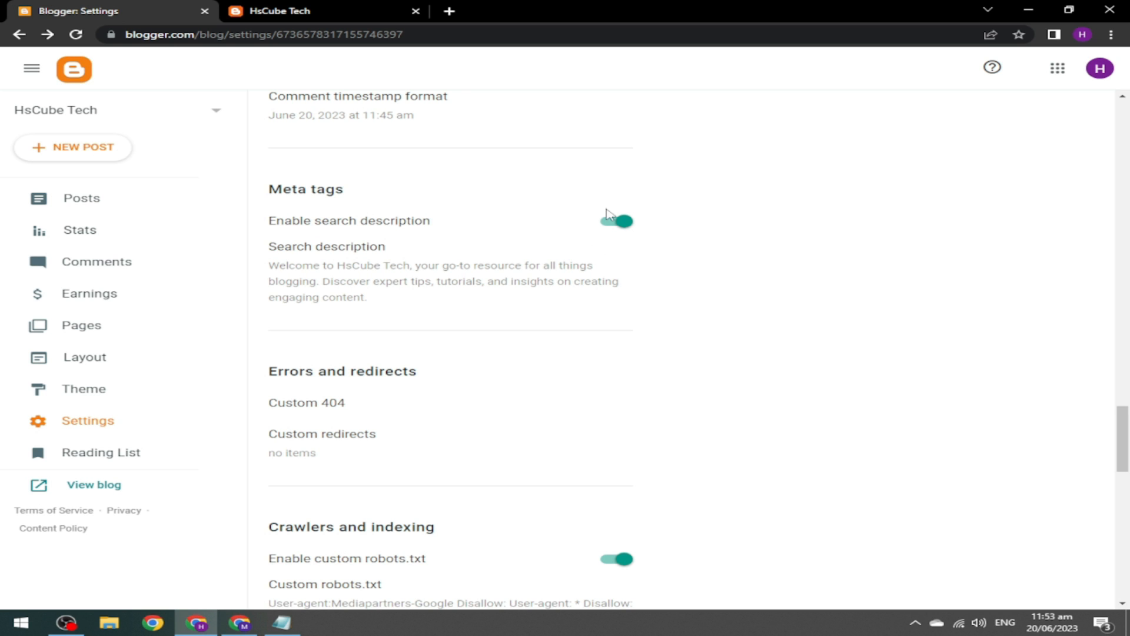
left_click(324, 253)
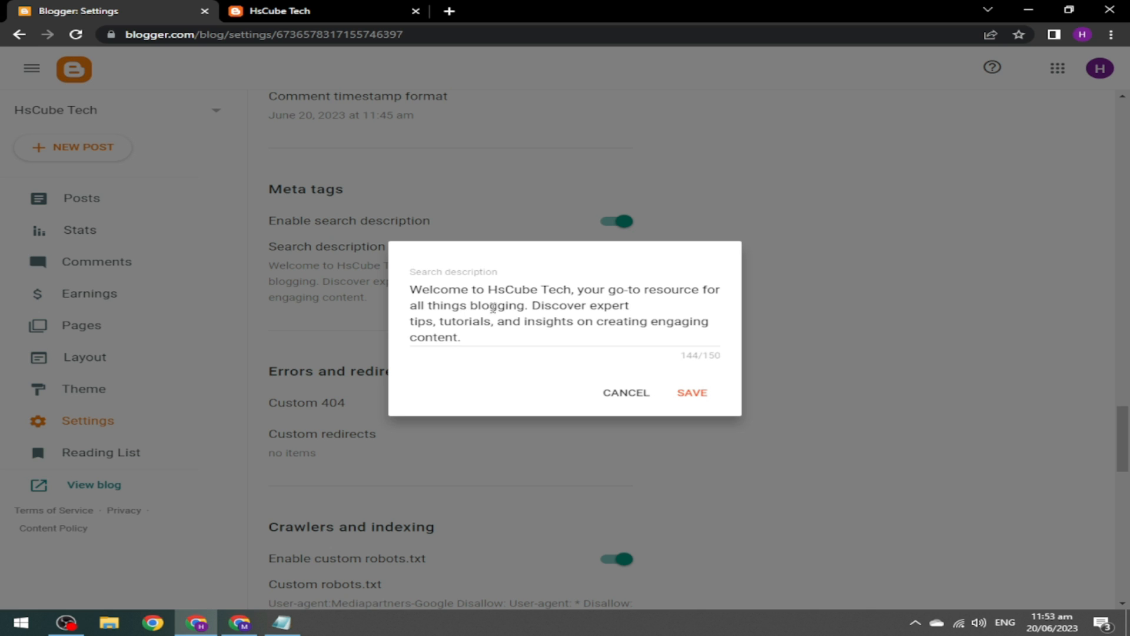
left_click(628, 393)
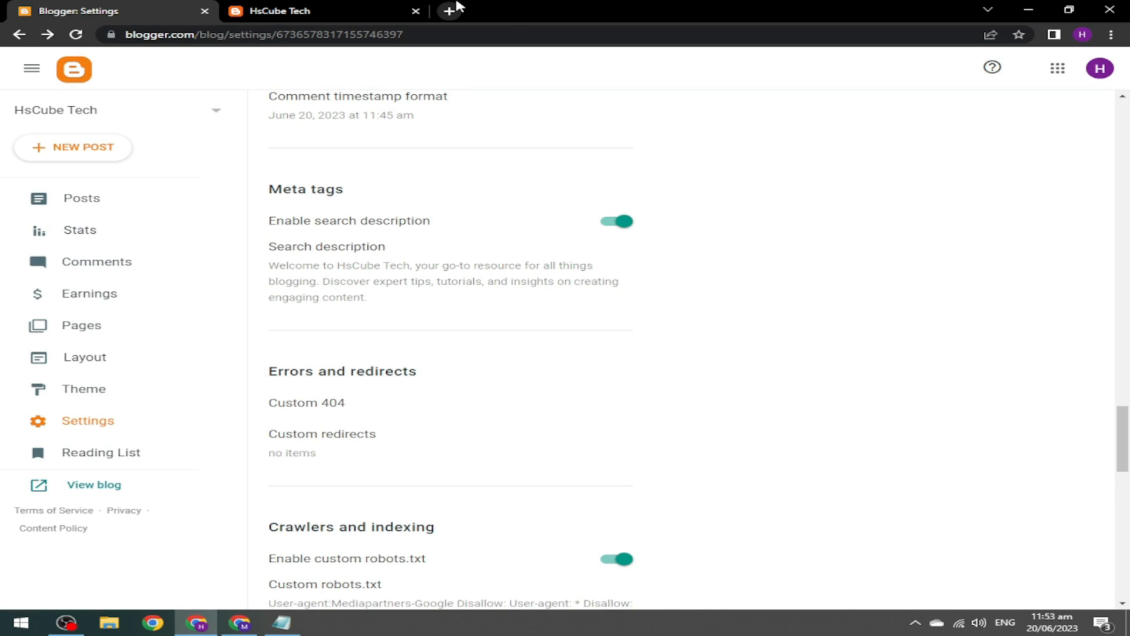
left_click(449, 11)
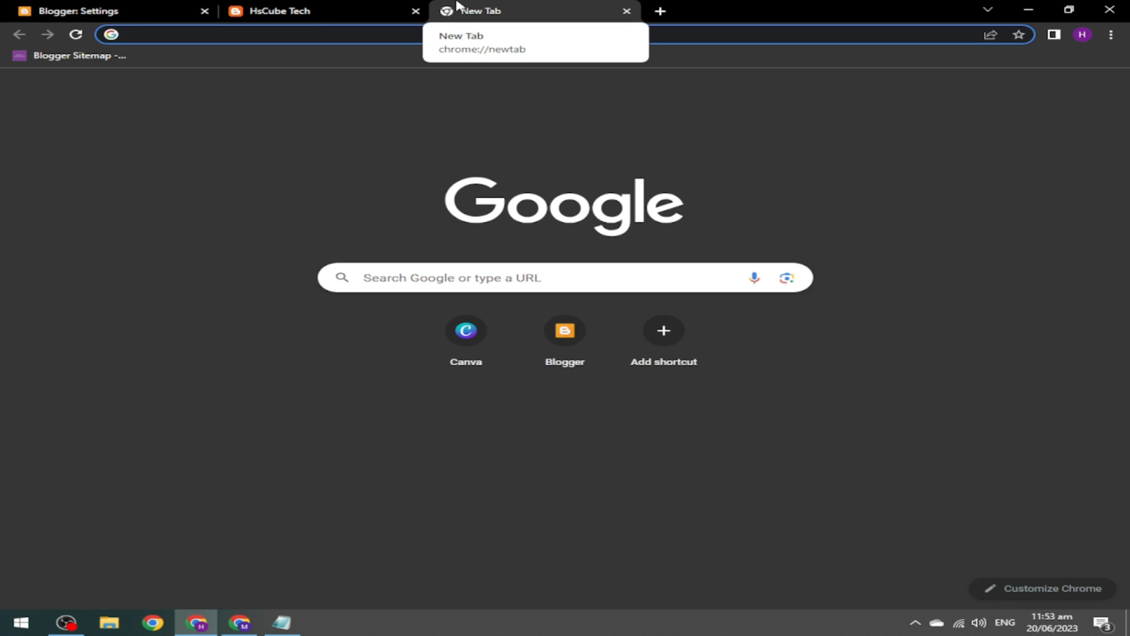
type("amzaon")
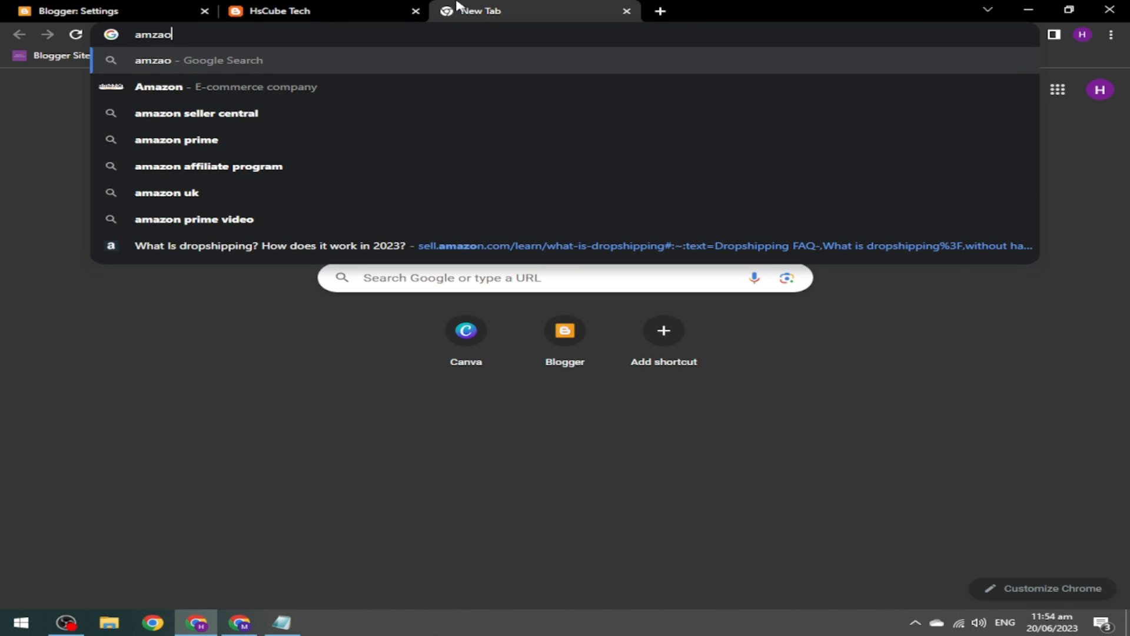
key("Return")
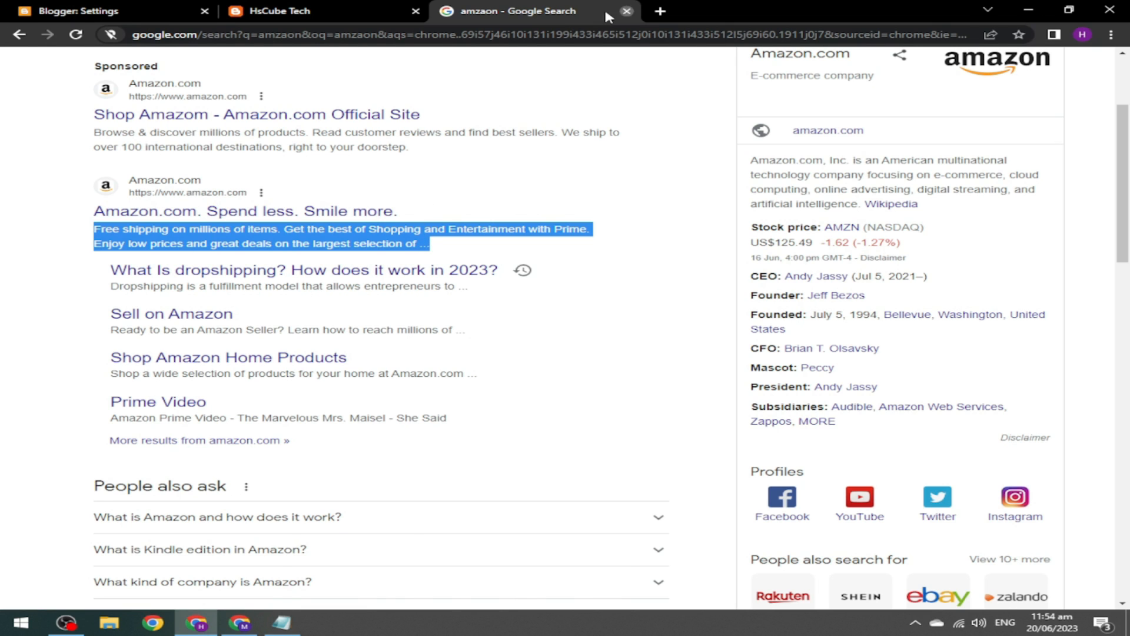
left_click(626, 10)
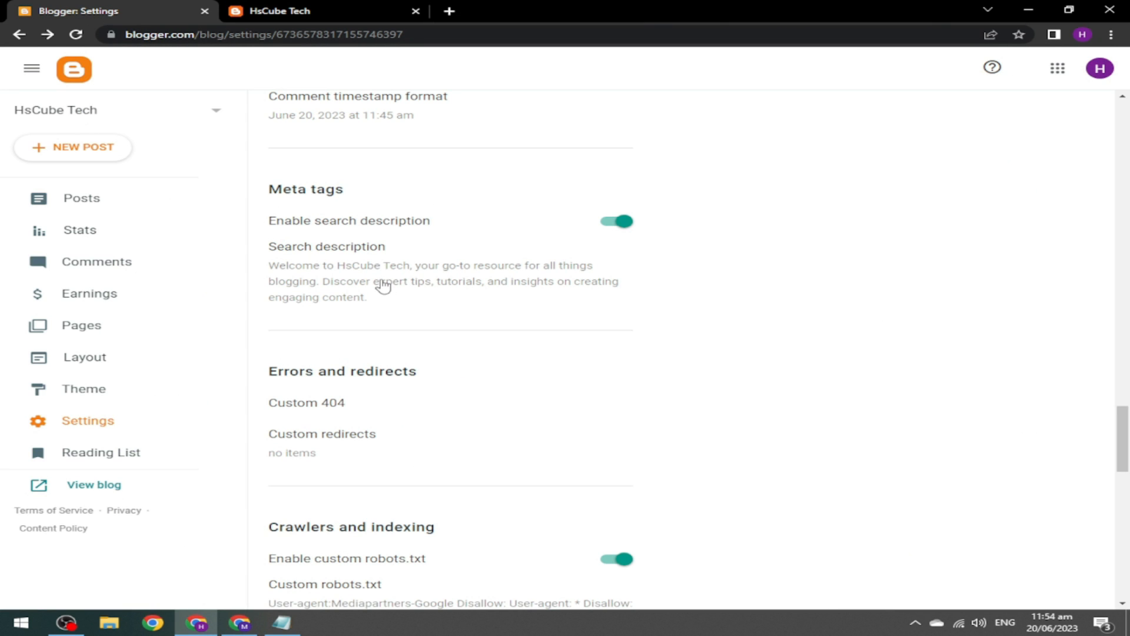
left_click_drag(1128, 445, 1128, 486)
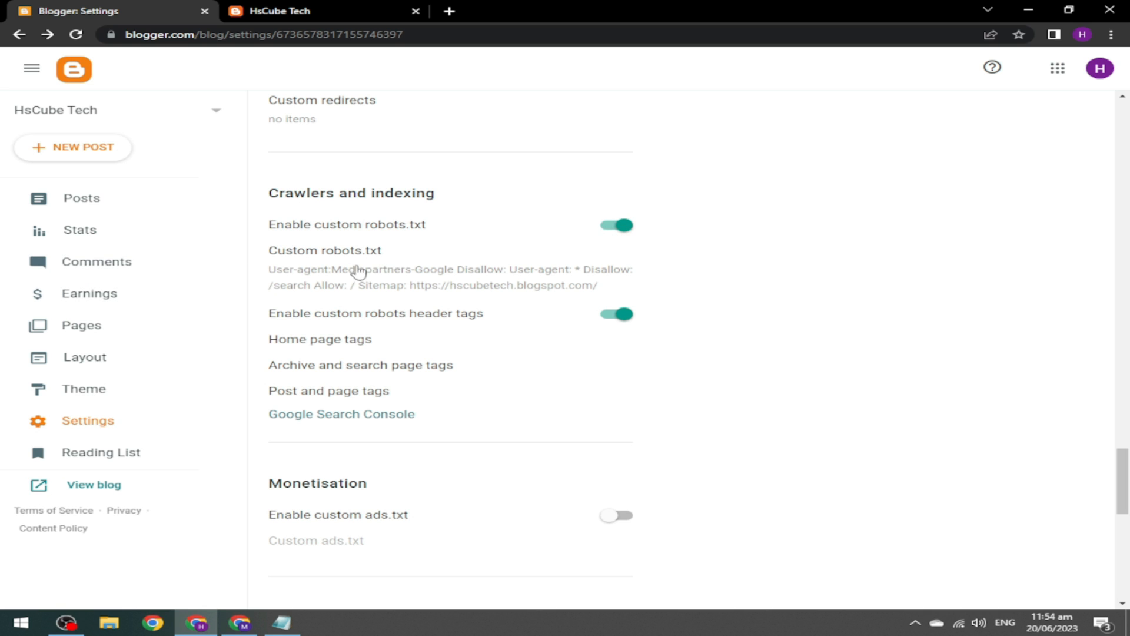
Clear the Custom robots.txt field and paste in the robots rules.
left_click(379, 276)
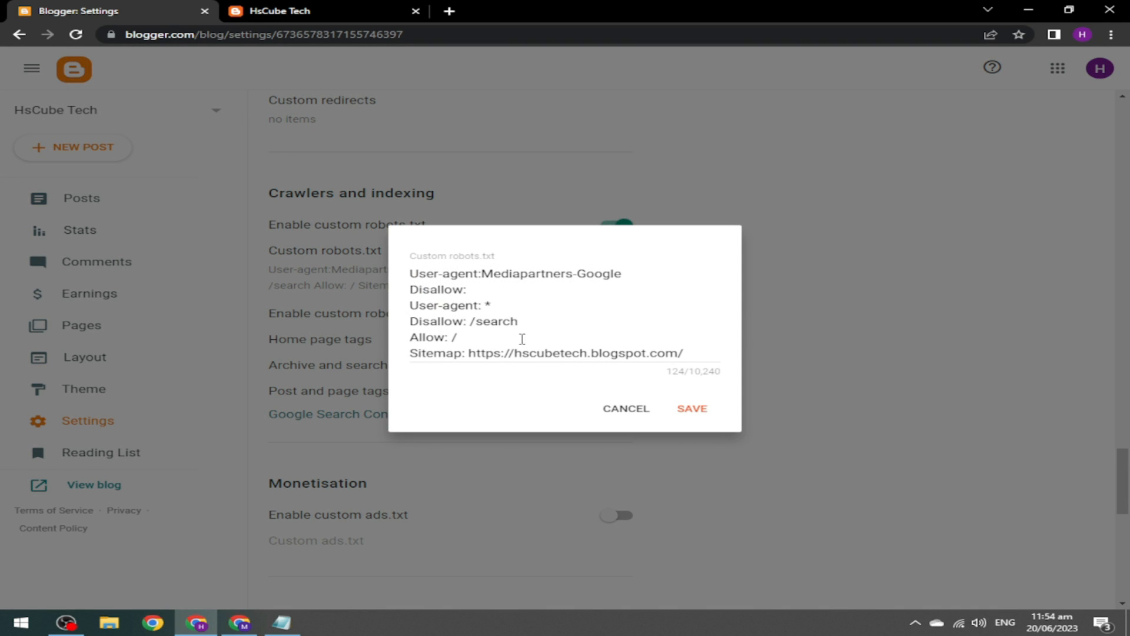
left_click(542, 335)
key("ctrl+a")
key("ctrl+c")
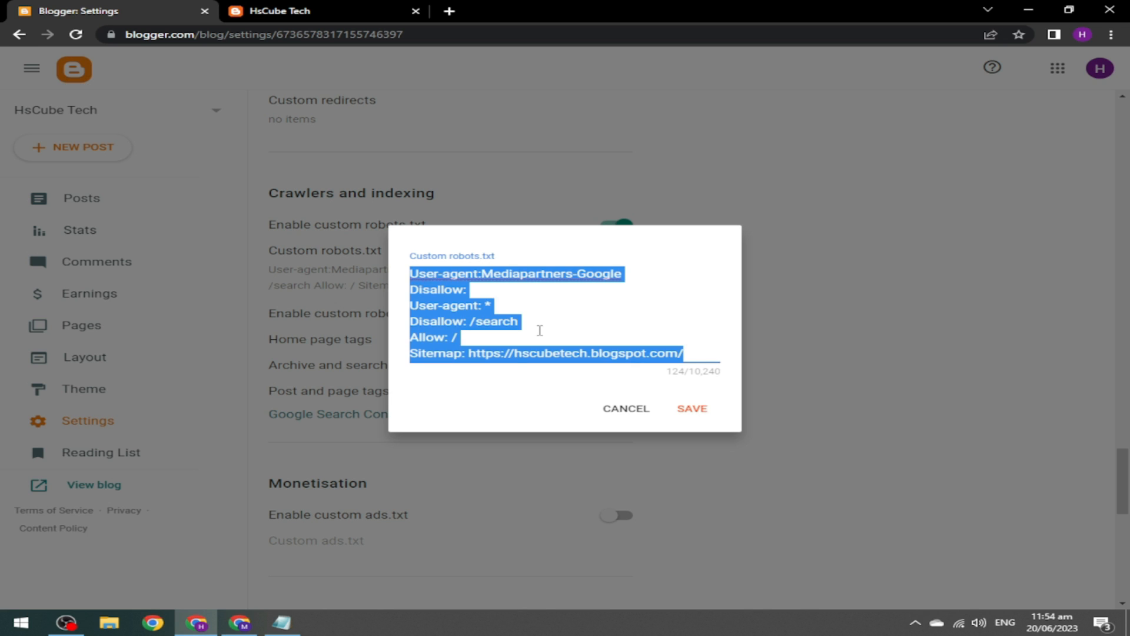
key("BackSpace")
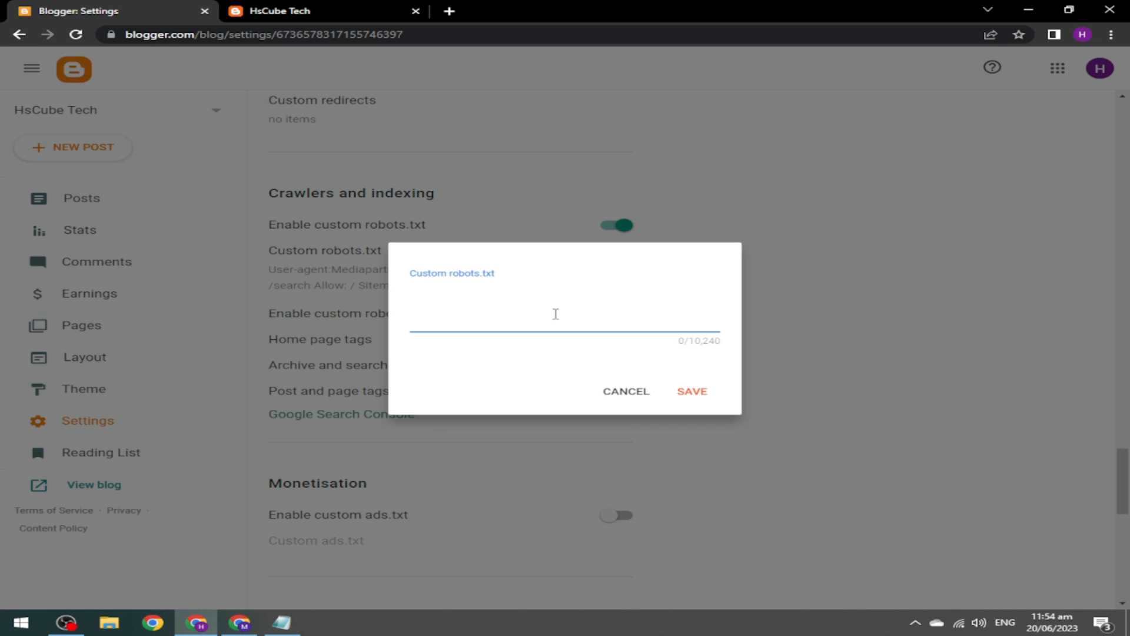
key("ctrl+v")
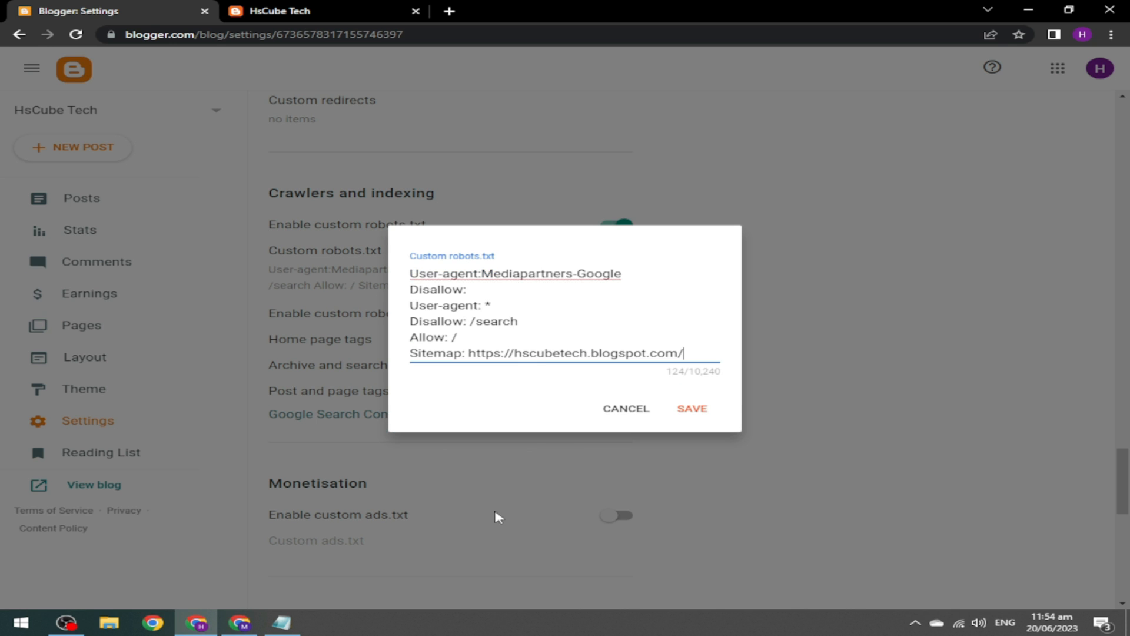
In the SEO notes, replace the sitemap URL with the blog's hscubetech.blogspot.com address.
left_click(246, 625)
left_click(295, 629)
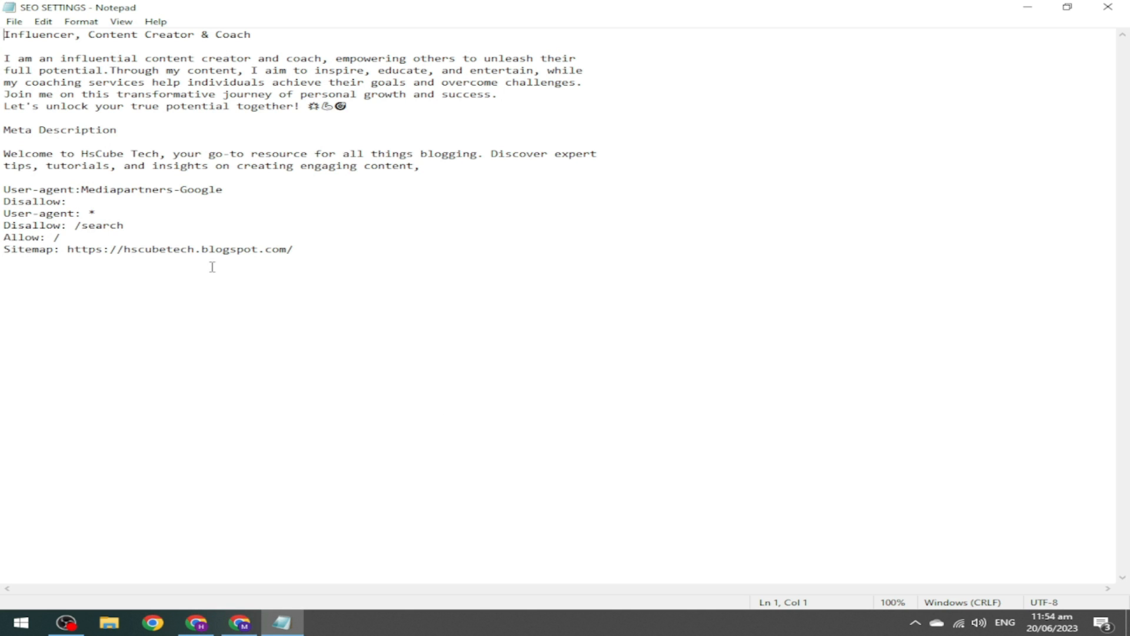
scroll(28, 213, "up", 7)
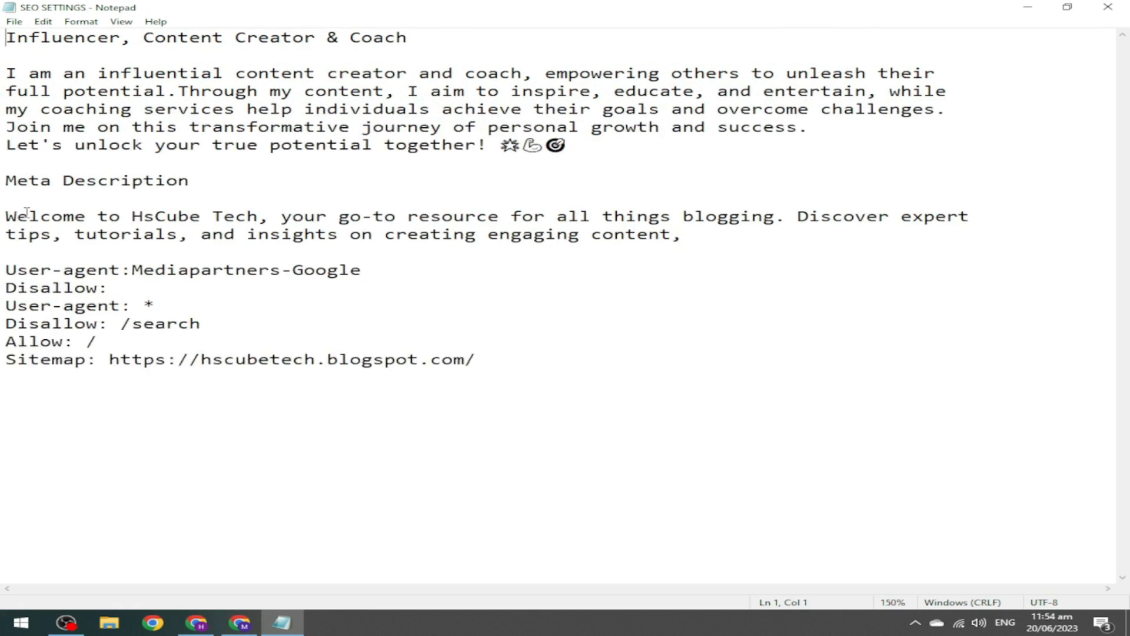
left_click_drag(4, 305, 542, 408)
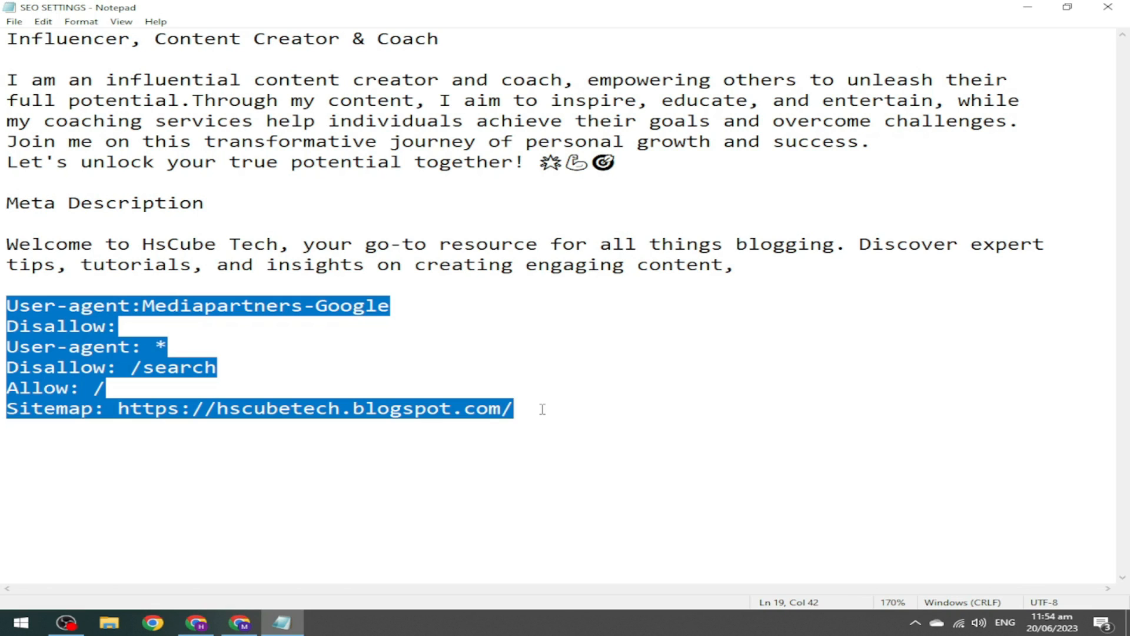
left_click(492, 441)
left_click(196, 622)
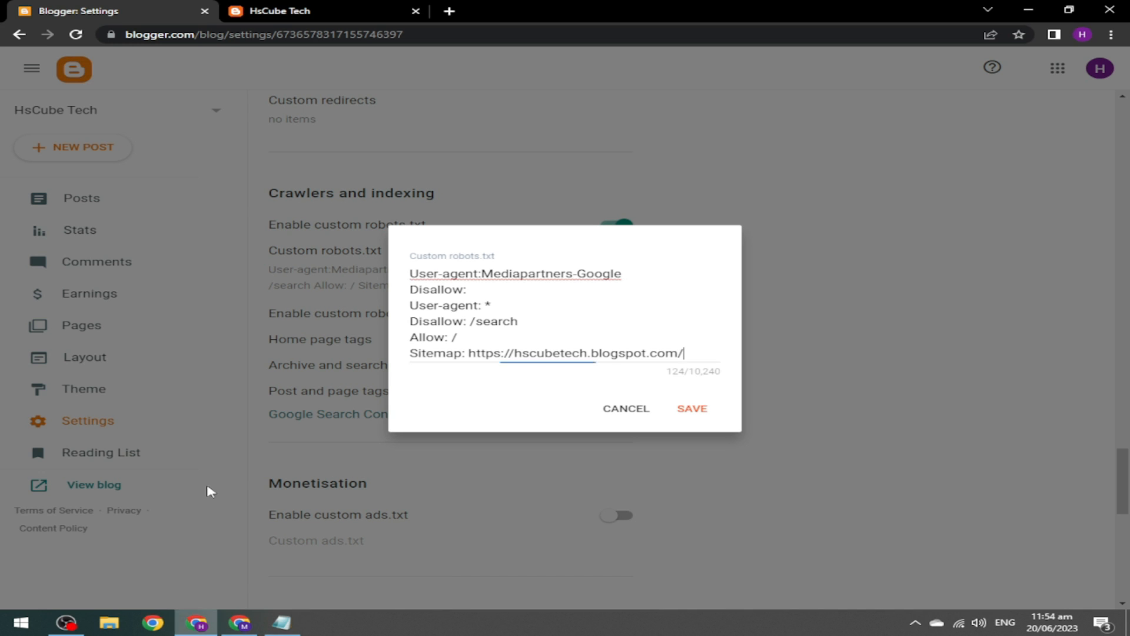
left_click(269, 8)
left_click(358, 37)
key("ctrl+c")
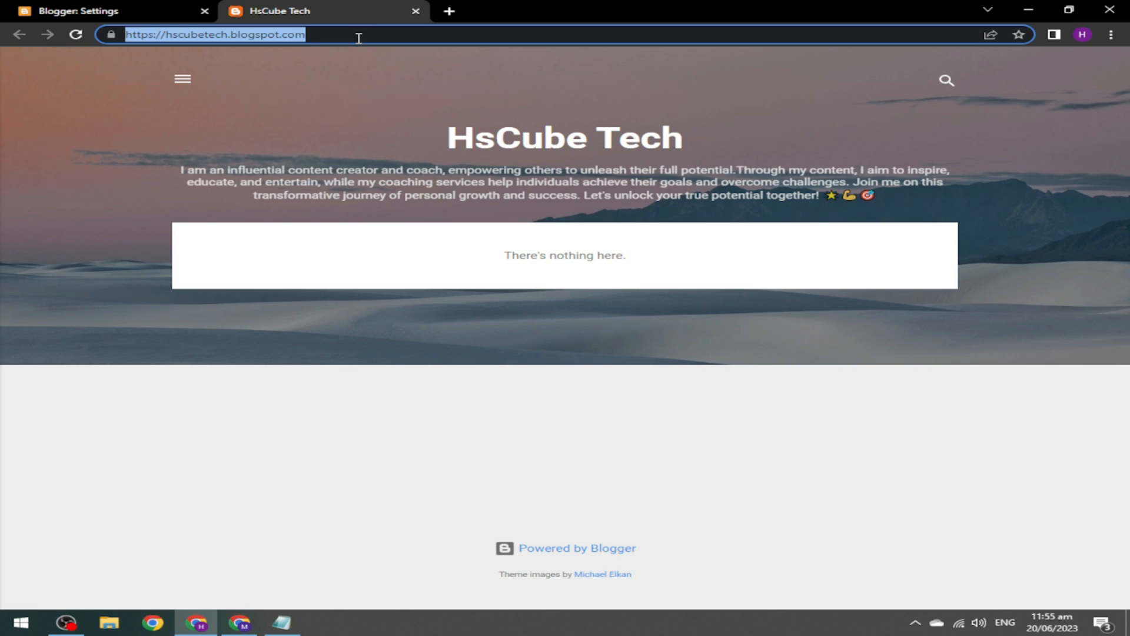
left_click(282, 622)
left_click_drag(513, 408, 122, 410)
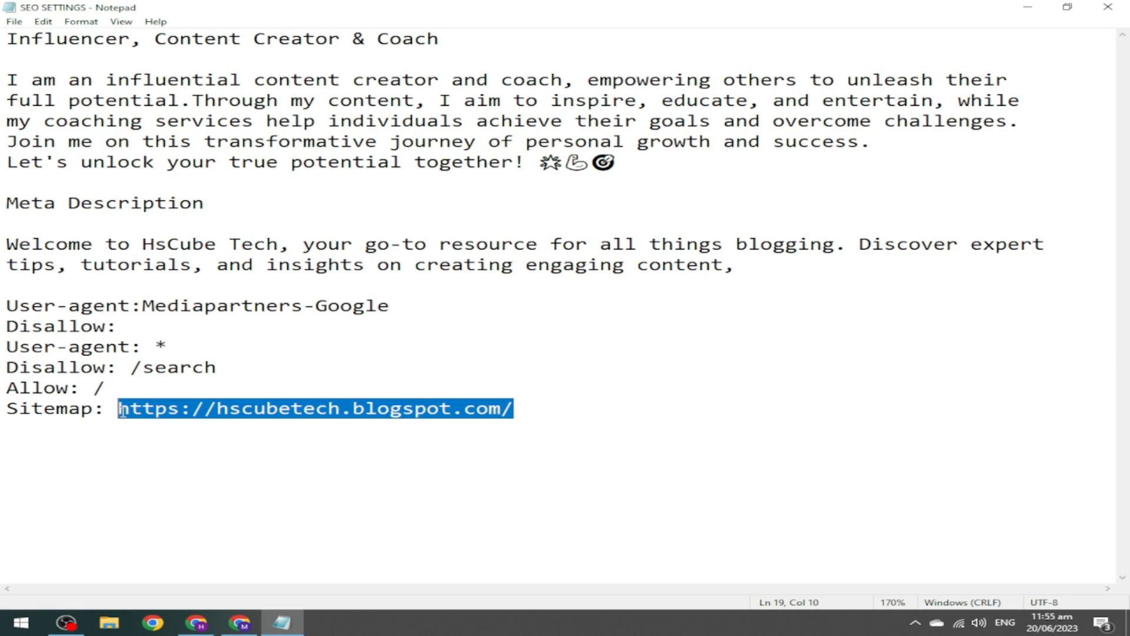
key("ctrl+v")
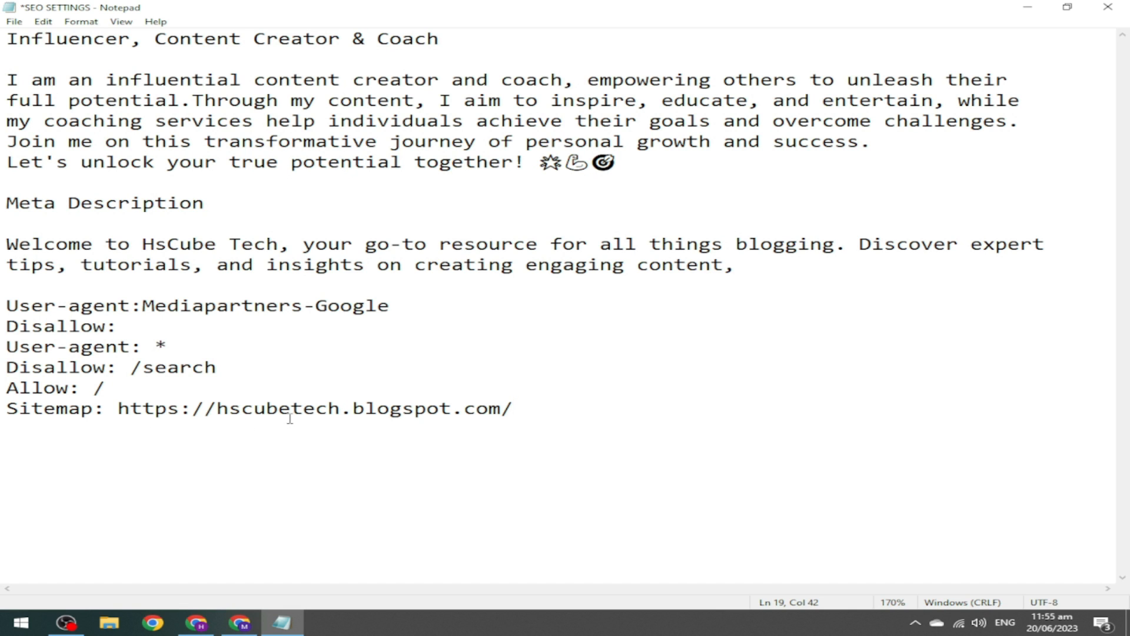
left_click_drag(512, 409, 7, 304)
key("ctrl+c")
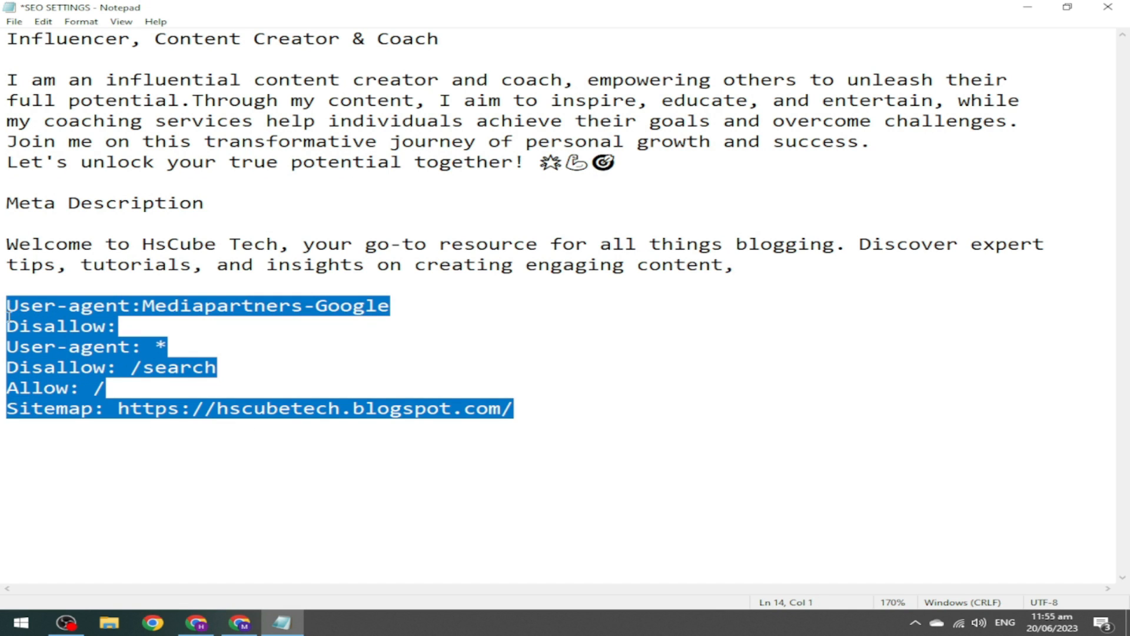
Paste the updated Mediapartners-Google rules into Custom robots.txt and save.
left_click(196, 622)
left_click(102, 6)
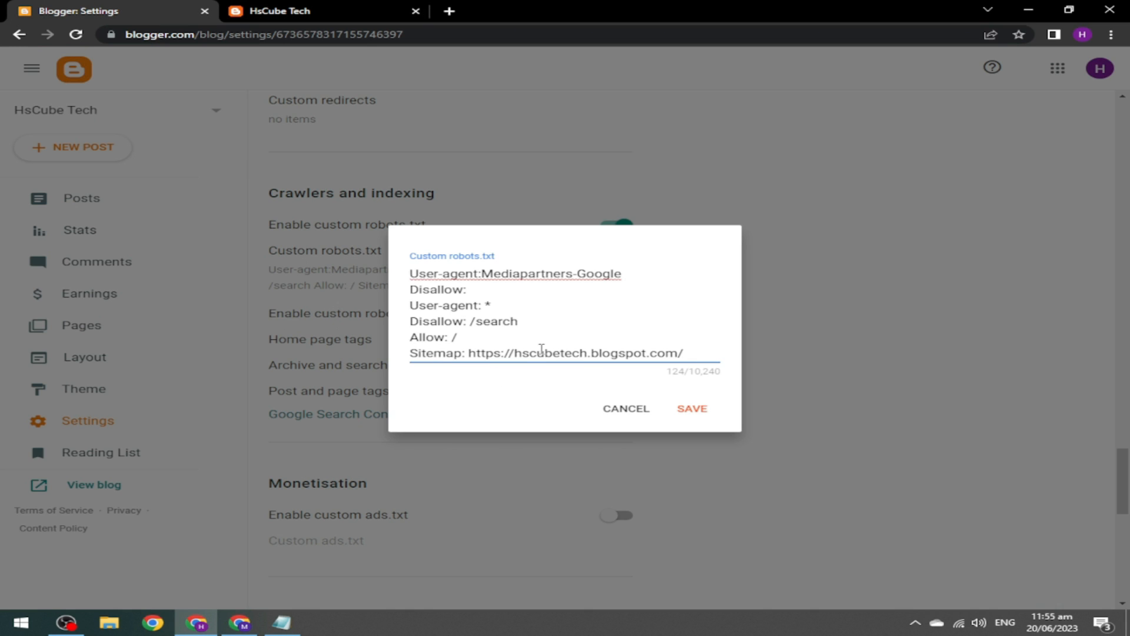
key("ctrl+a")
key("ctrl+v")
left_click(694, 410)
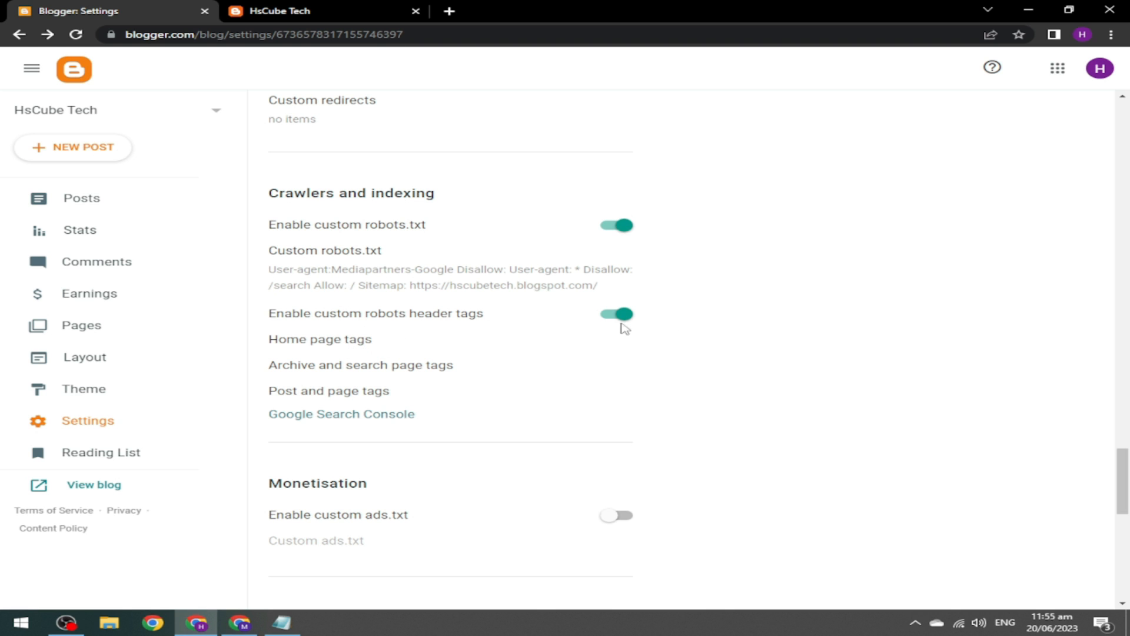
Save the home page robot tags, noindex and noodp for archive and search pages, and all and noodp for posts and pages.
left_click(359, 346)
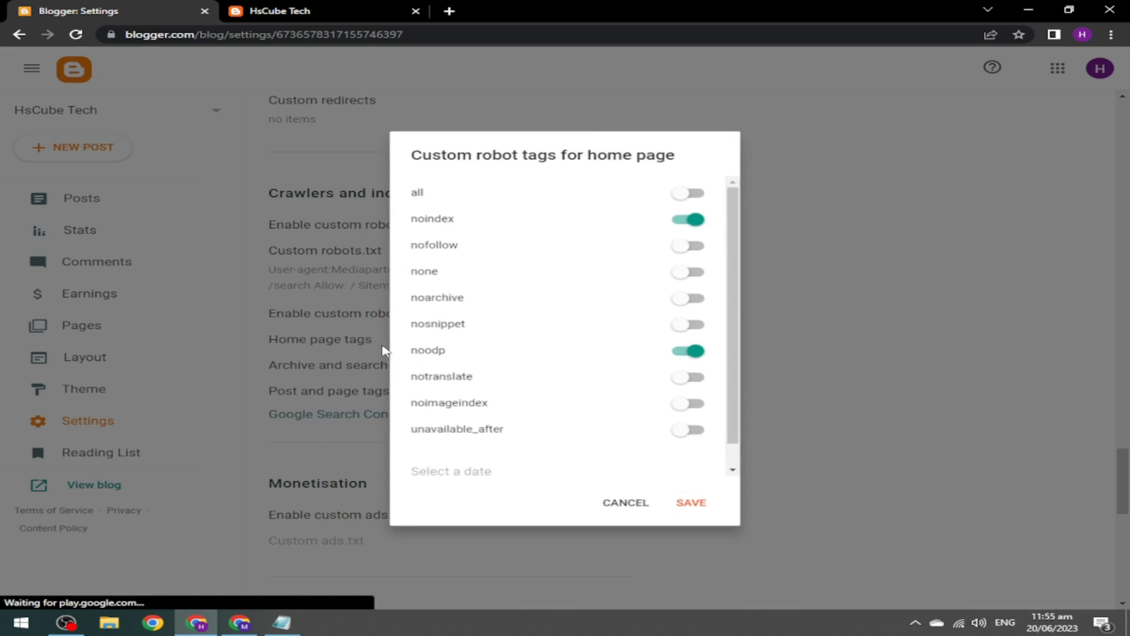
left_click(686, 504)
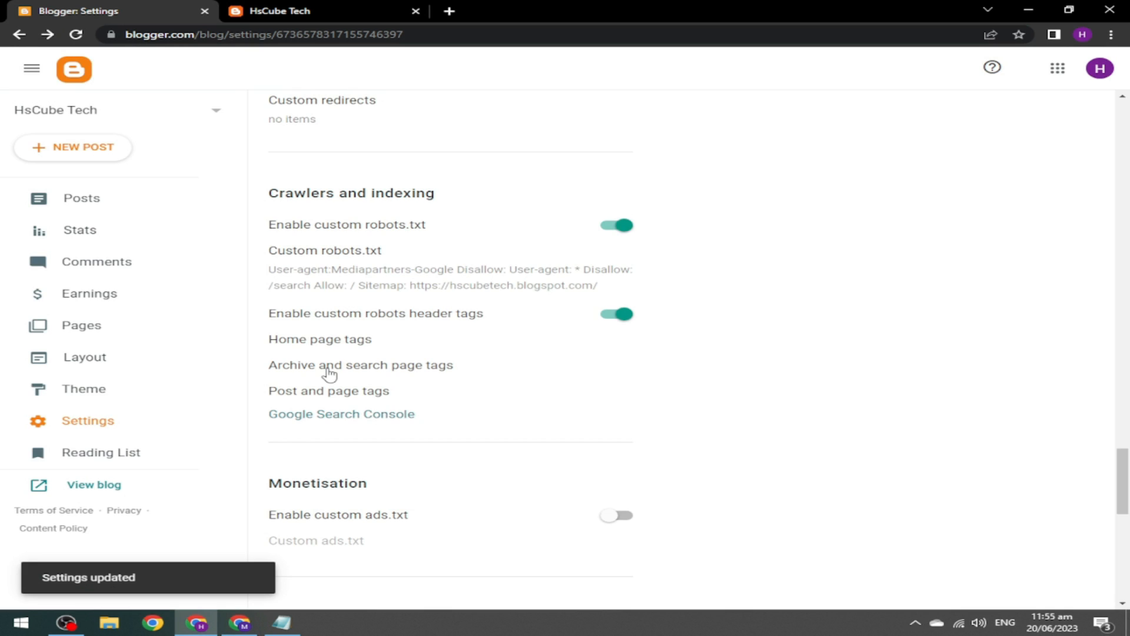
left_click(327, 367)
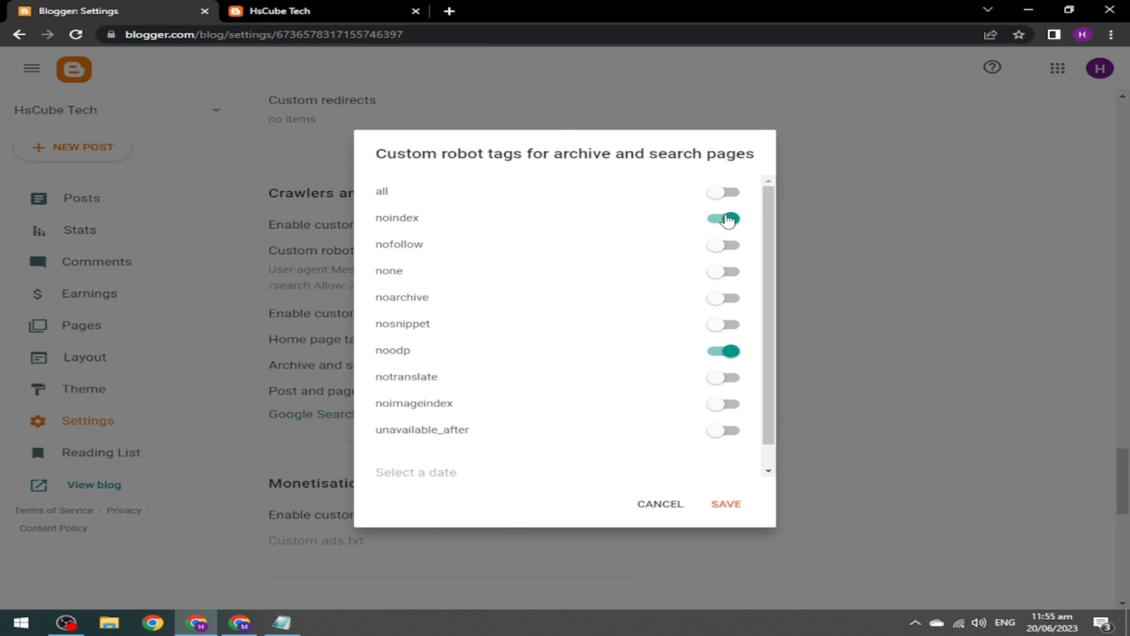
left_click(727, 505)
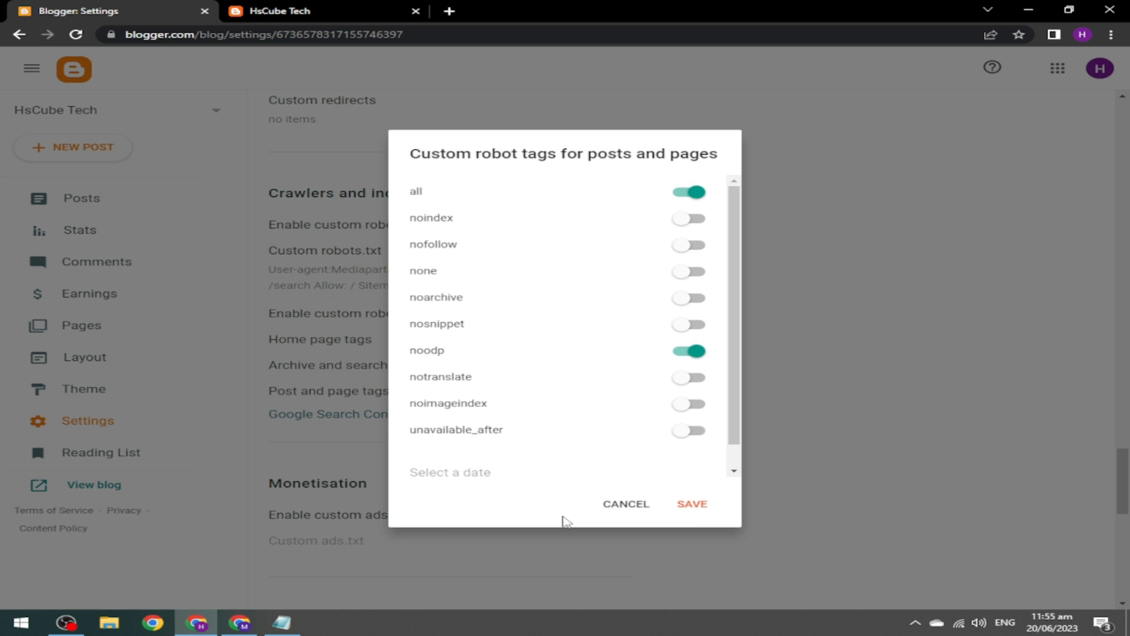
left_click(699, 509)
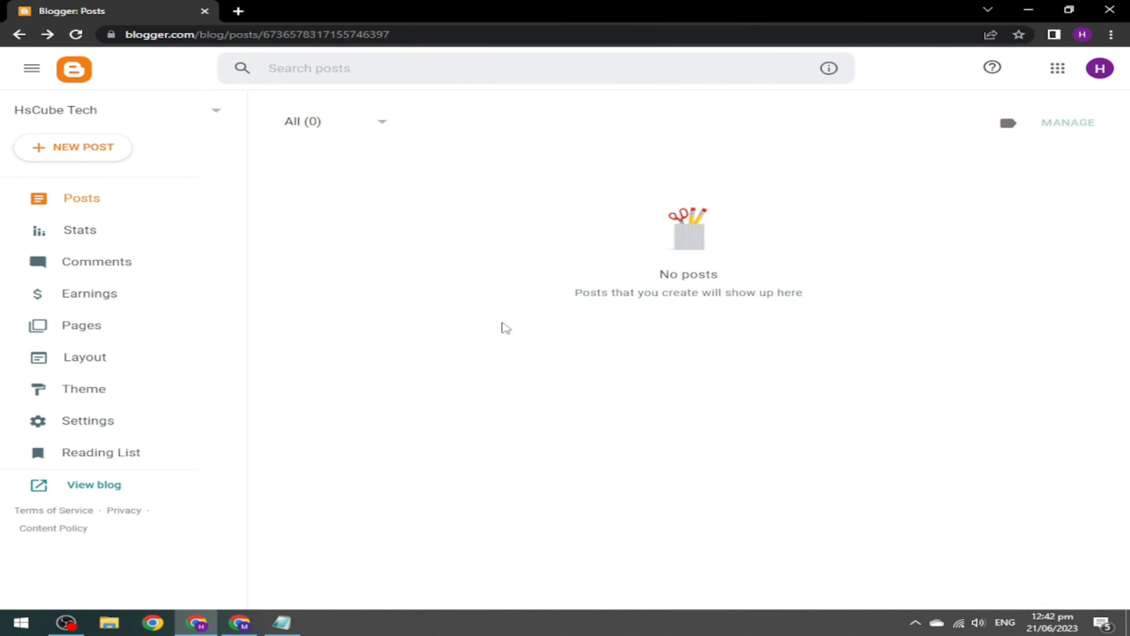
Start a blank new post on the HsCube Tech blog and bring back the Notepad article draft.
left_click(108, 206)
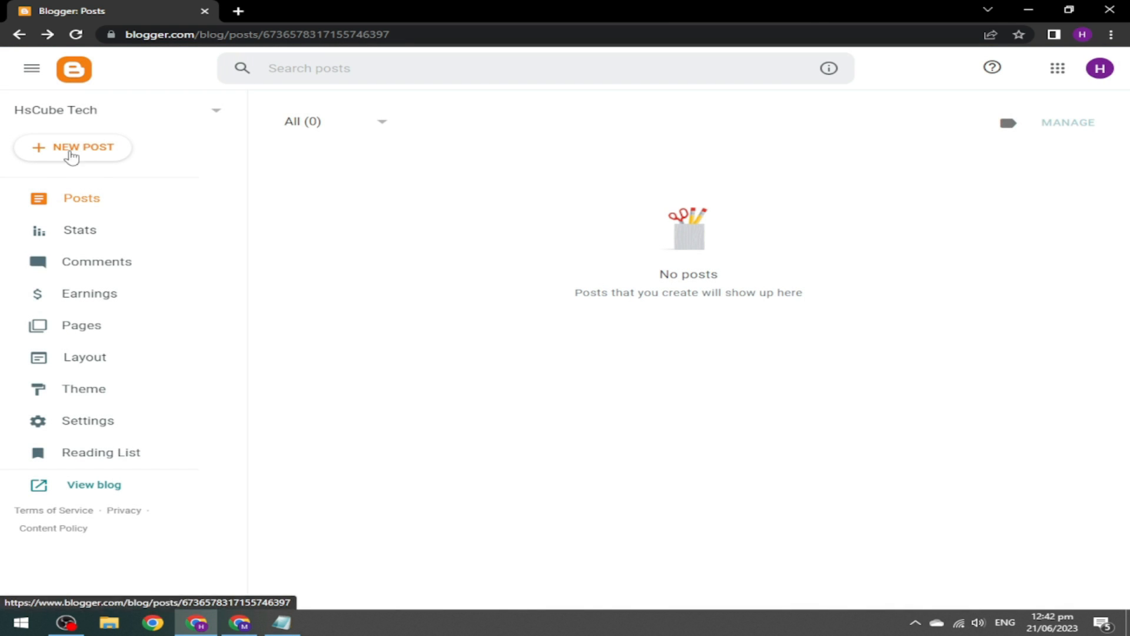
left_click(78, 151)
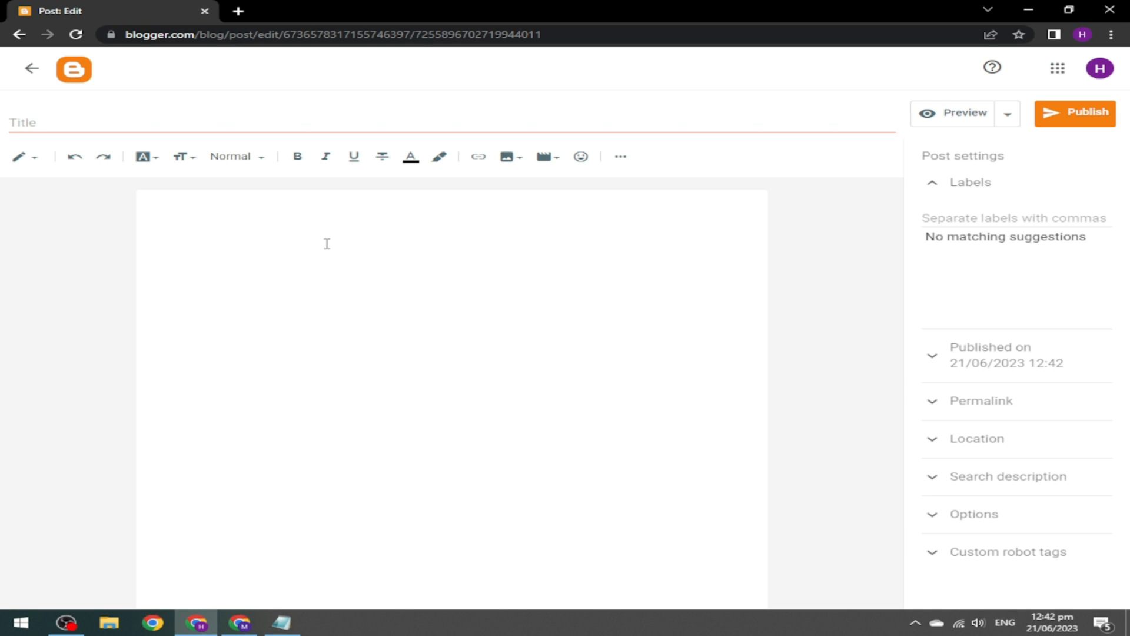
left_click(52, 126)
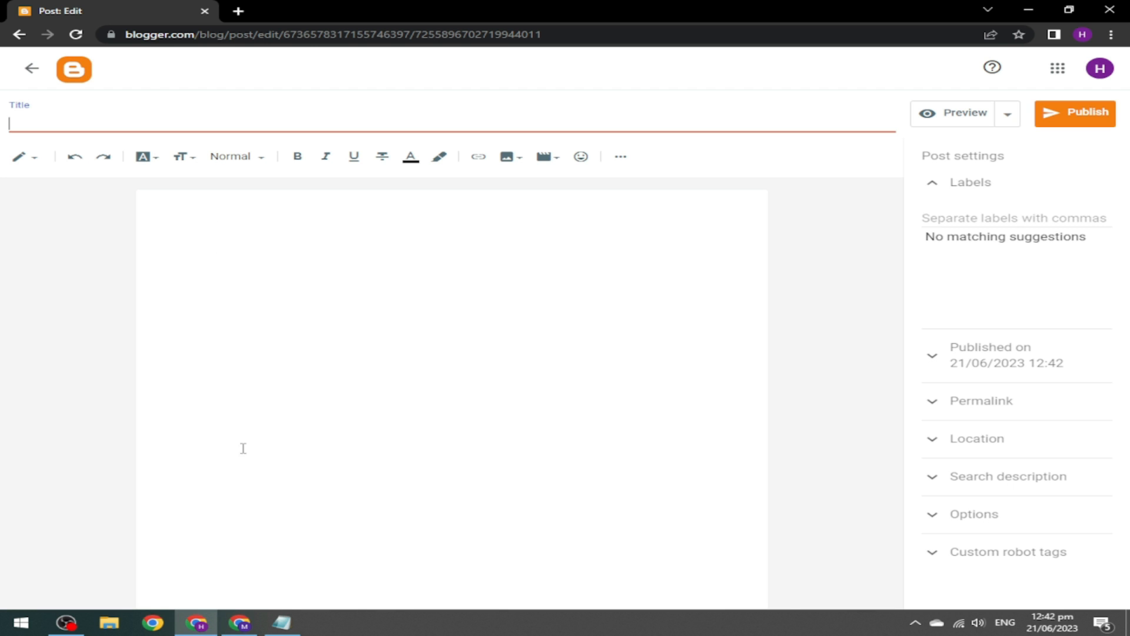
left_click(282, 622)
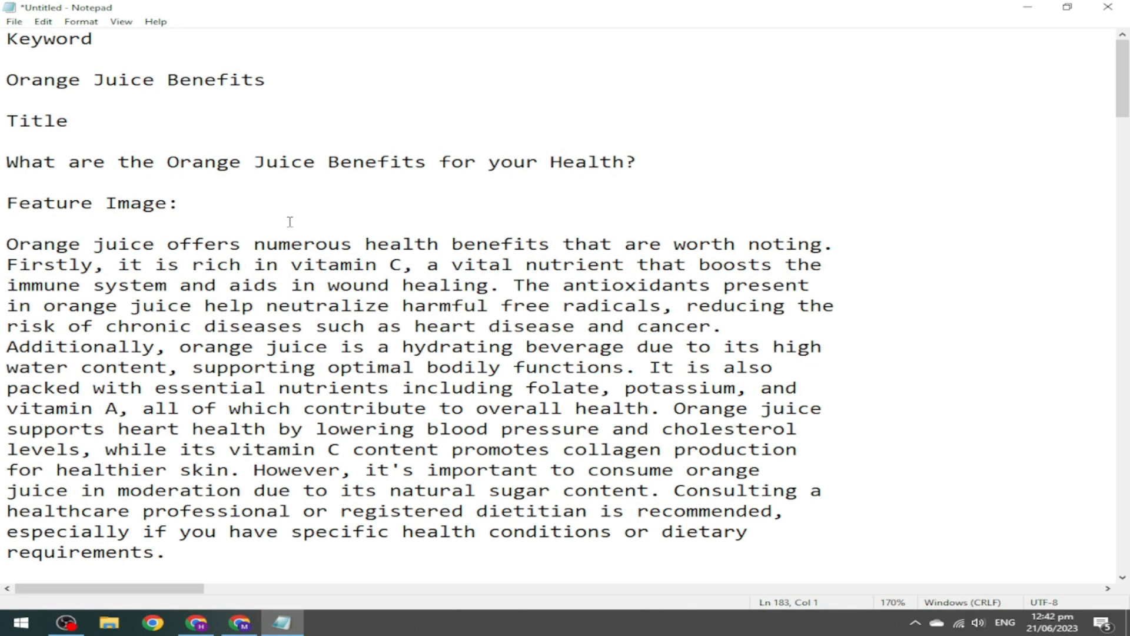
Copy the keyword 'Orange Juice Benefits' from Notepad and search Google for it in a new tab.
left_click_drag(7, 79, 268, 82)
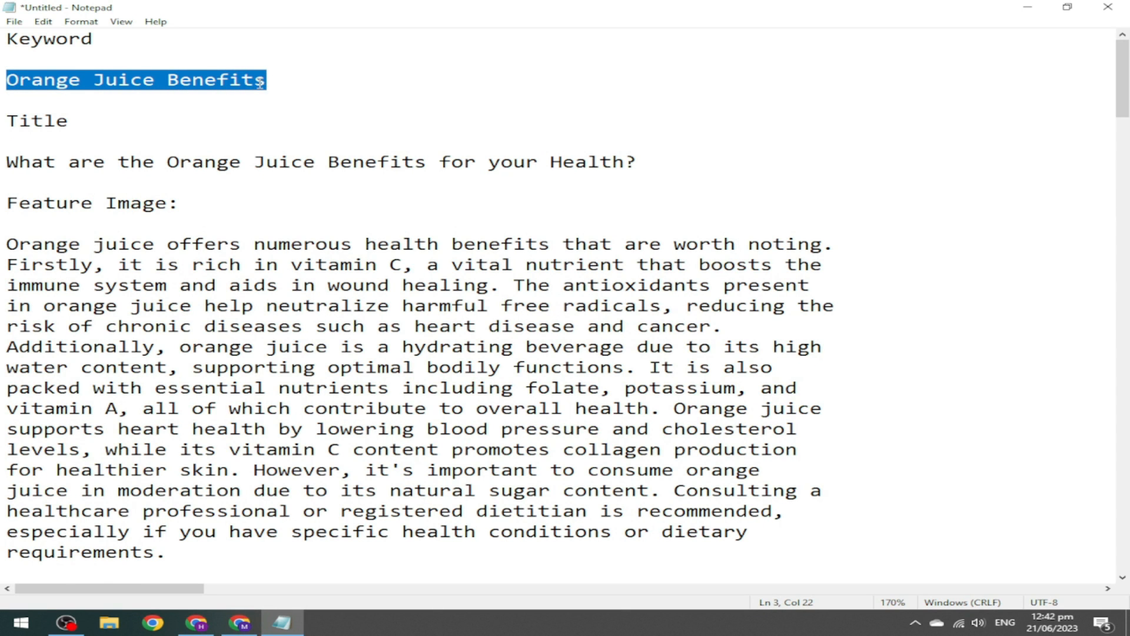
left_click(239, 623)
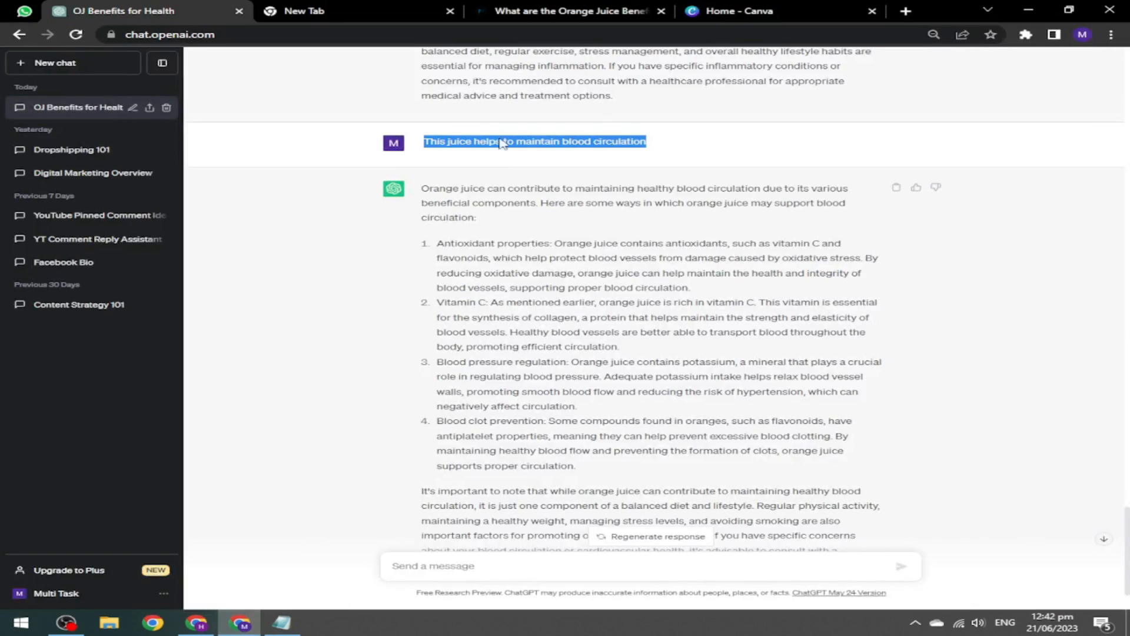
left_click(353, 9)
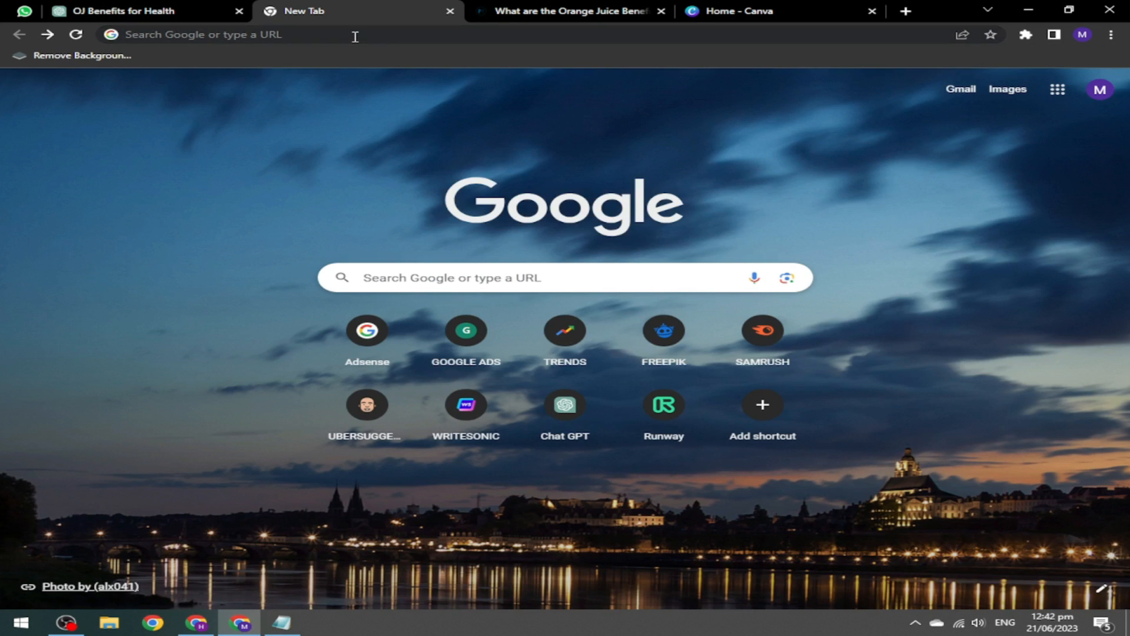
left_click(355, 37)
type("Orange juice benefits")
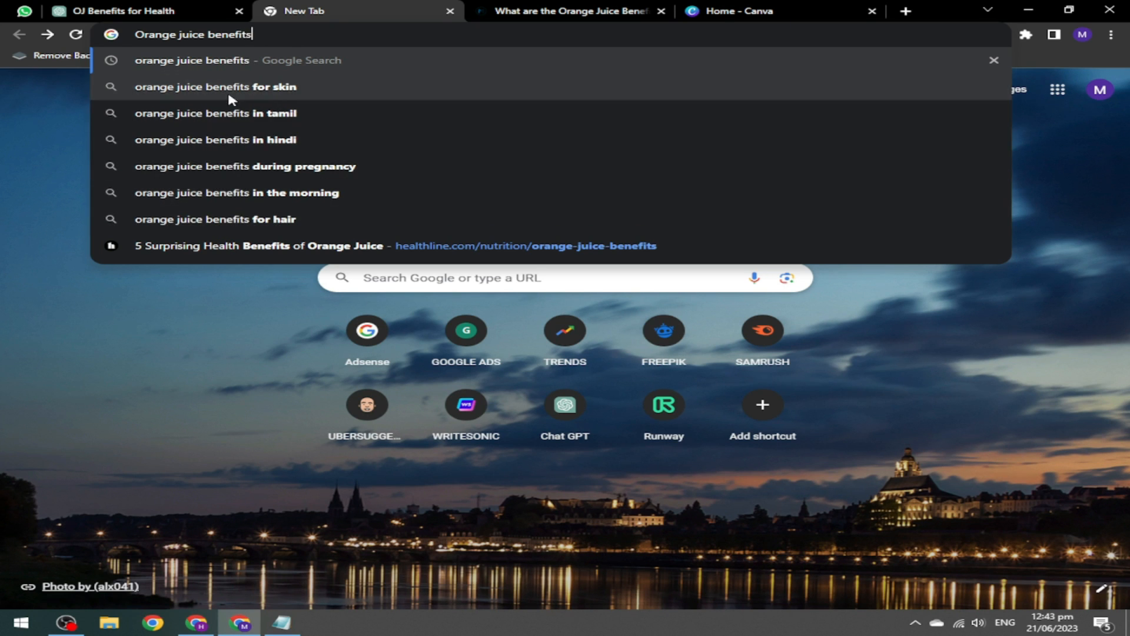
key("Return")
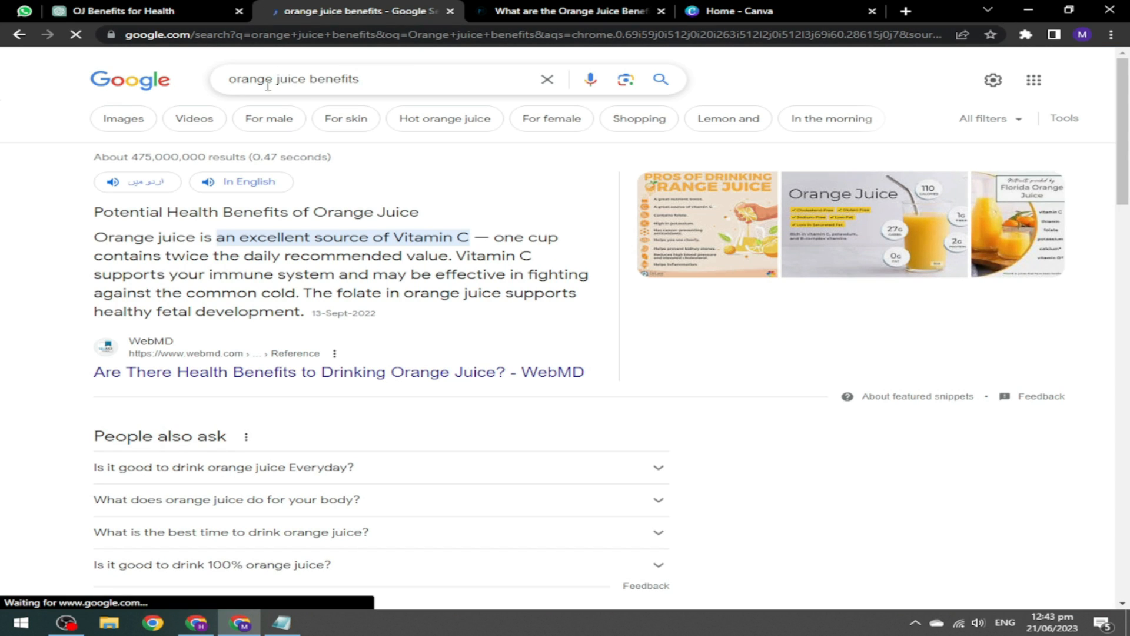
On the marham.pk article, select the title 'What are the Orange Juice Benefits for your Health?'.
left_click_drag(1128, 116, 1128, 85)
left_click(629, 5)
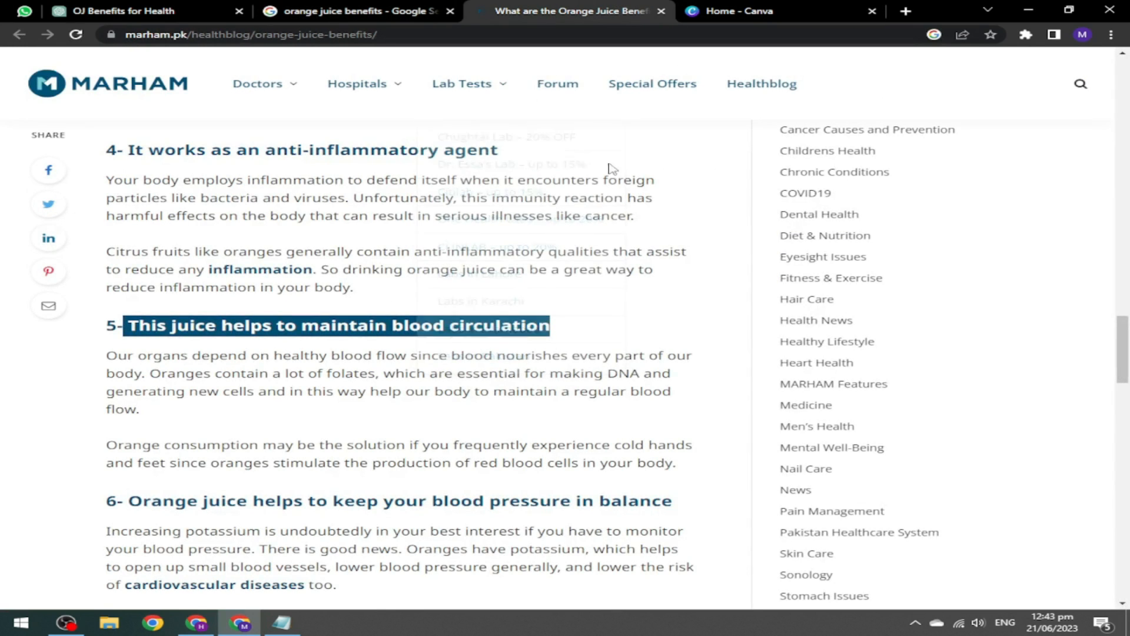
left_click_drag(1127, 333, 1124, 92)
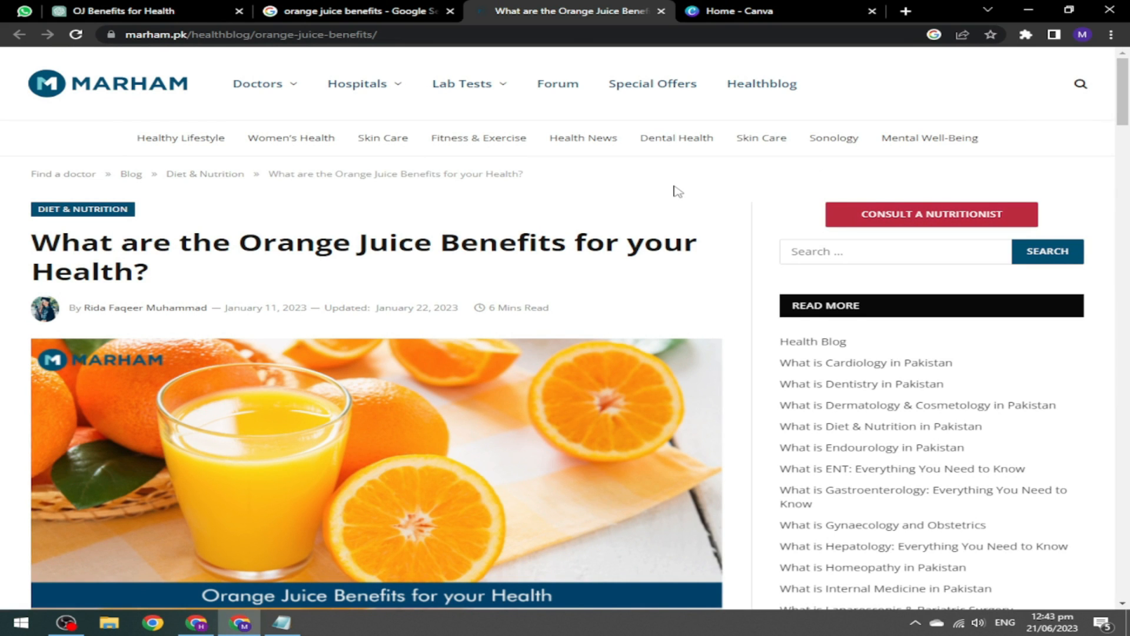
mouse_move(34, 234)
left_mouse_down()
mouse_move(103, 247)
mouse_move(156, 277)
left_mouse_up()
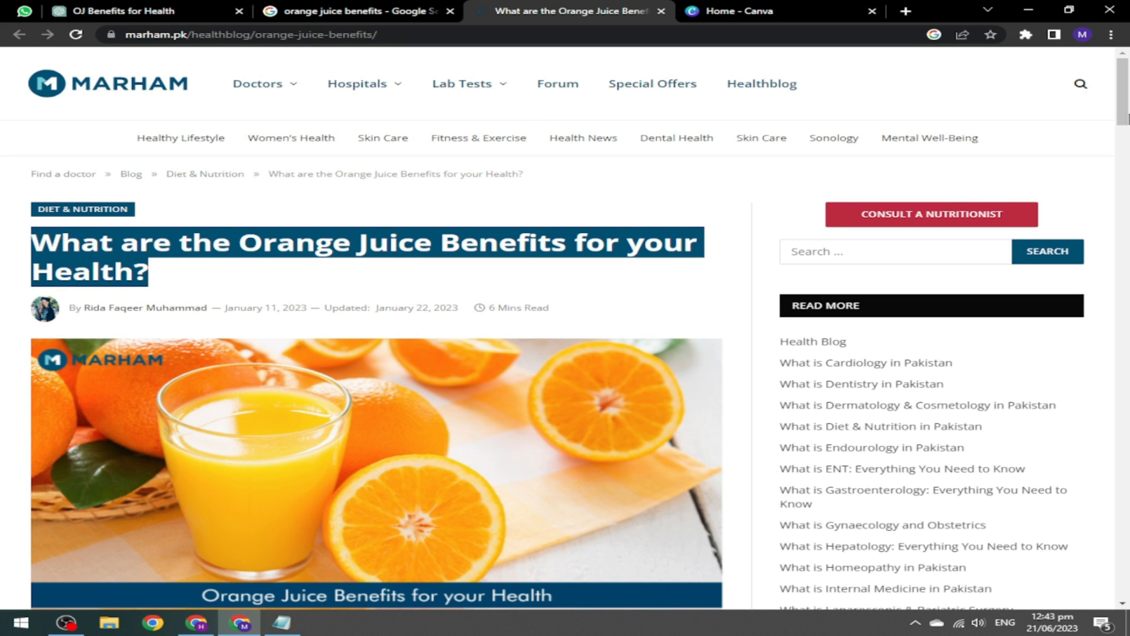
scroll(483, 249, "down", 3)
mouse_move(1123, 121)
left_mouse_down()
mouse_move(1126, 512)
mouse_move(1128, 116)
left_mouse_up()
left_click(433, 200)
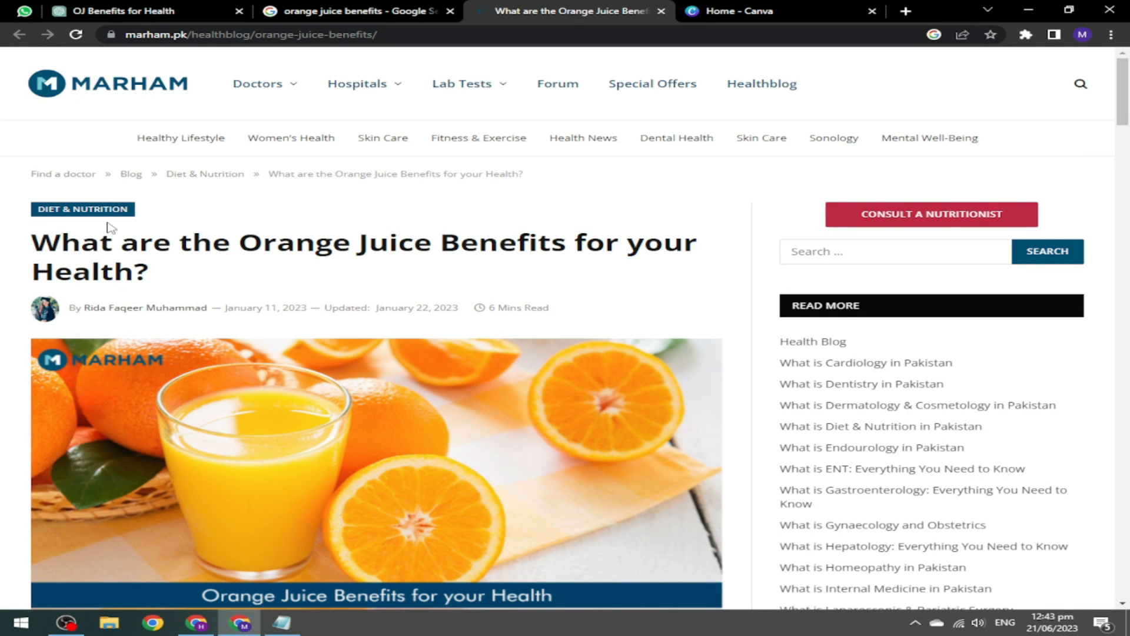
left_click_drag(1128, 91, 1128, 176)
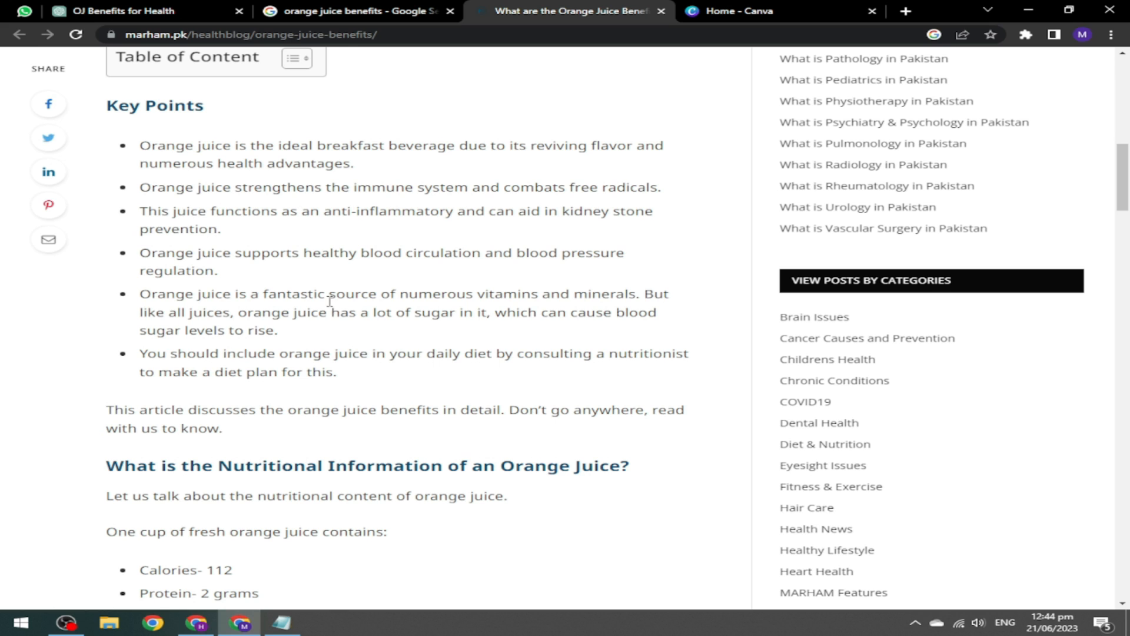
left_click_drag(1127, 194, 1128, 86)
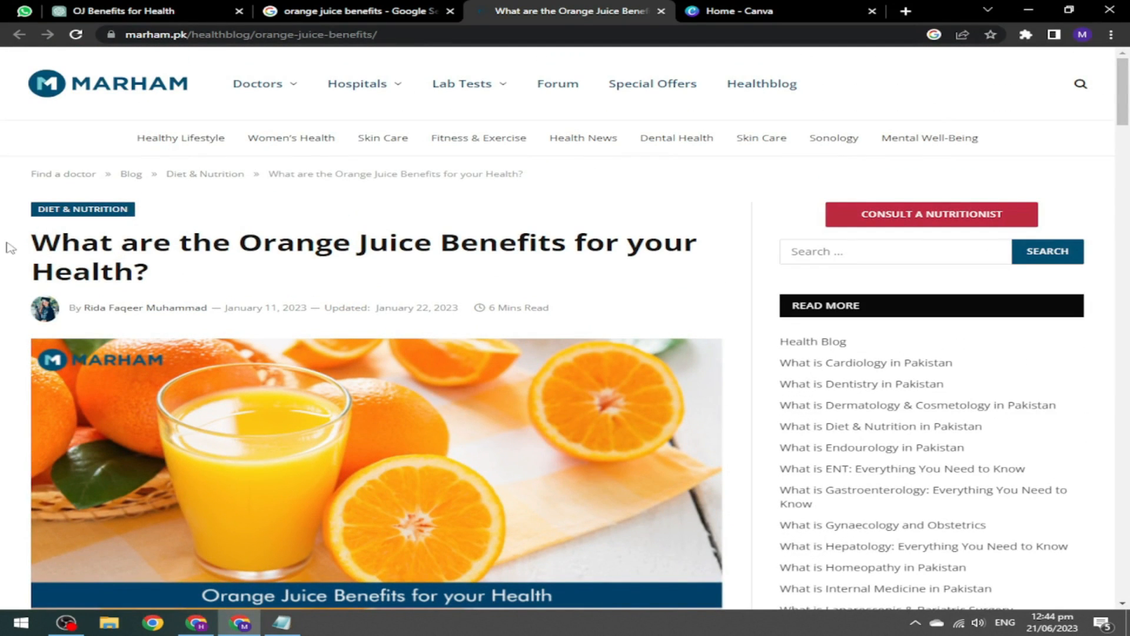
left_click_drag(36, 232, 152, 269)
key("ctrl+c")
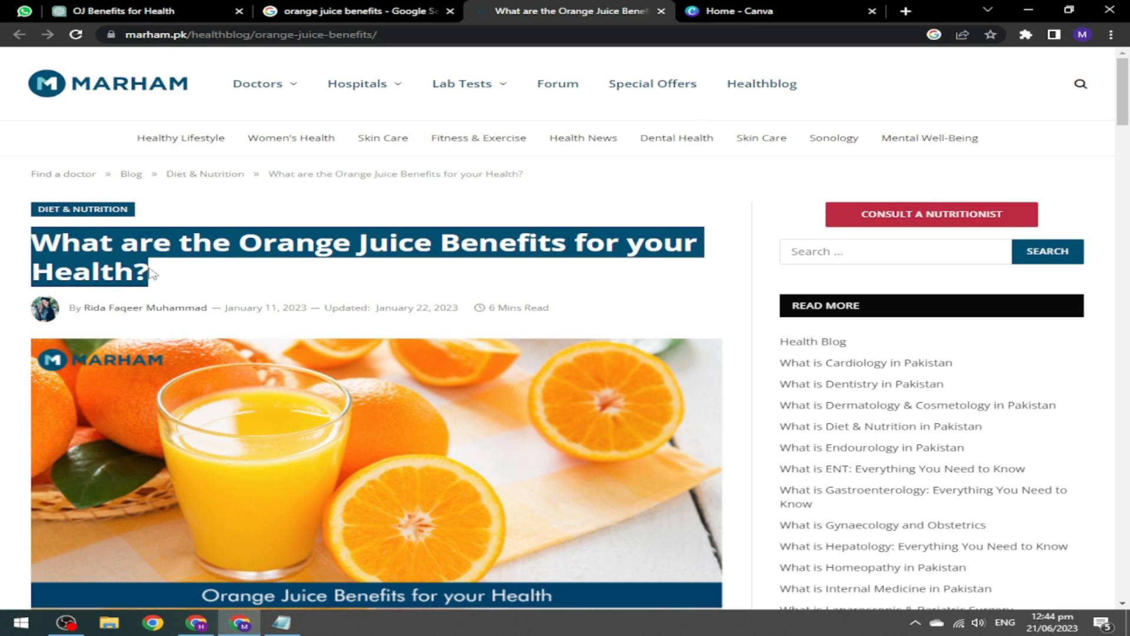
Paste 'What are the Orange Juice Benefits for your Health?' into the Blogger post's Title field.
left_click(196, 622)
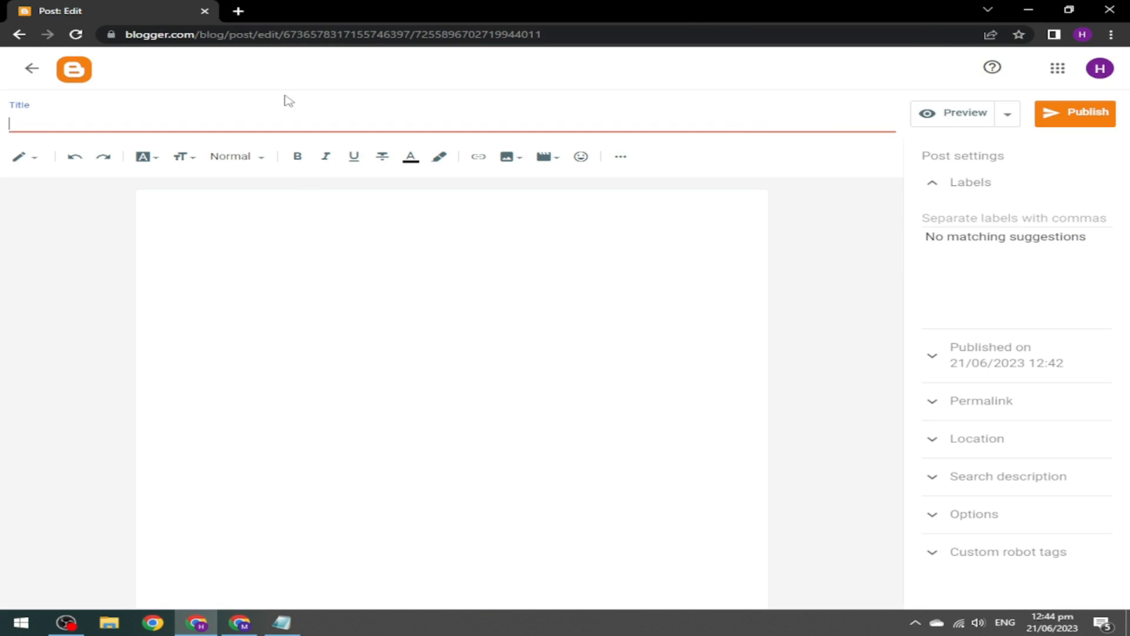
left_click(83, 125)
key("ctrl+v")
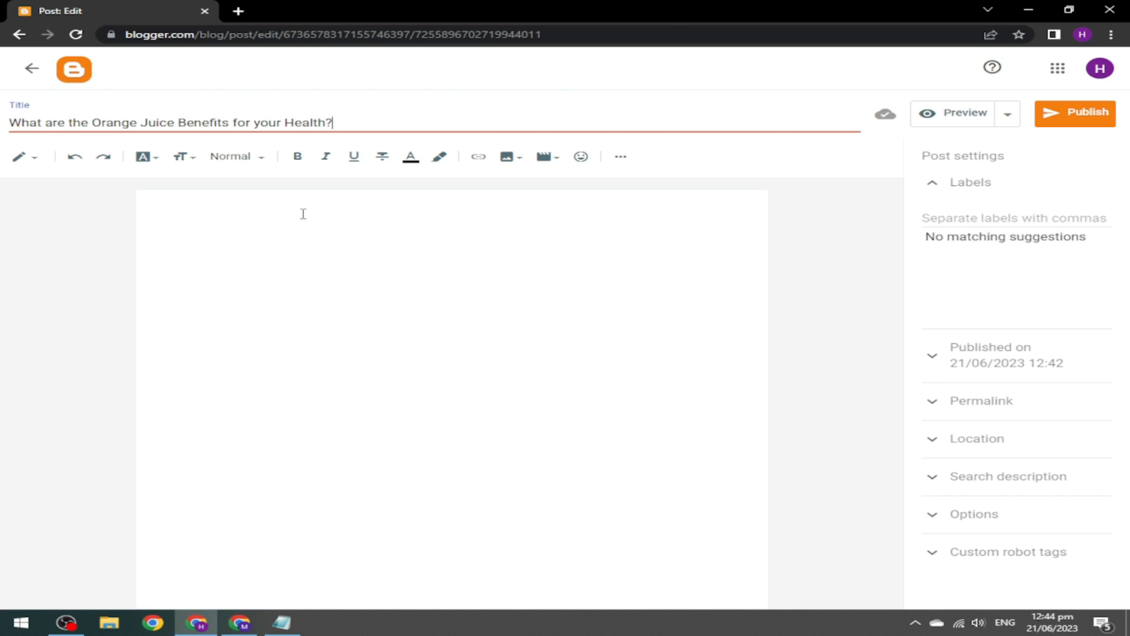
key("alt+Tab")
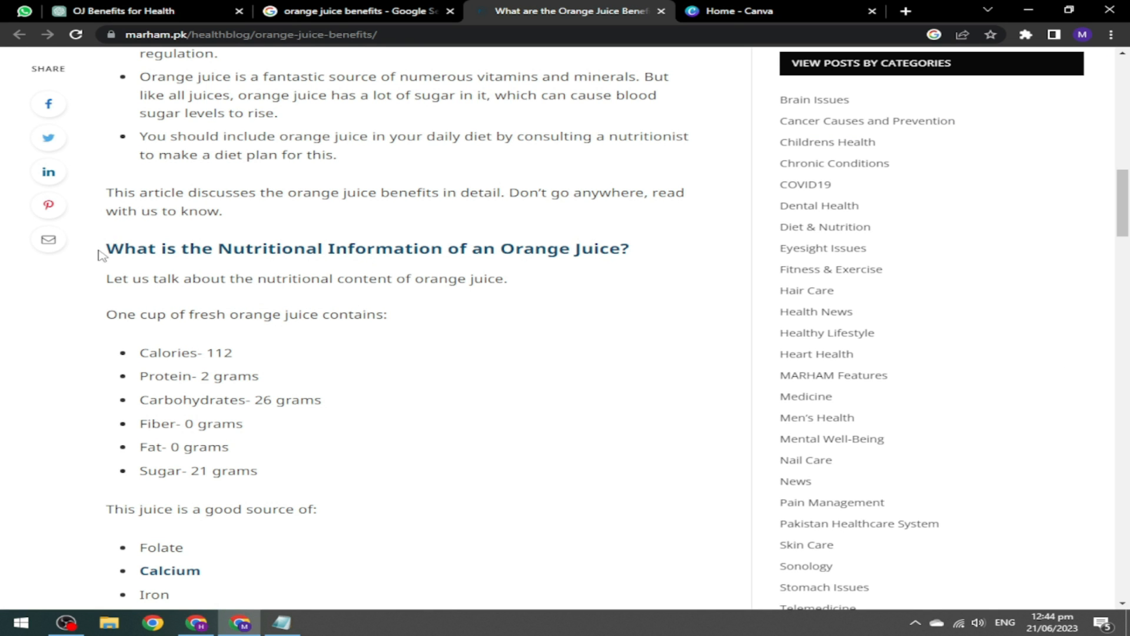
Review ChatGPT's blood circulation answer and move to the end of the Notepad draft.
left_click_drag(112, 249, 647, 259)
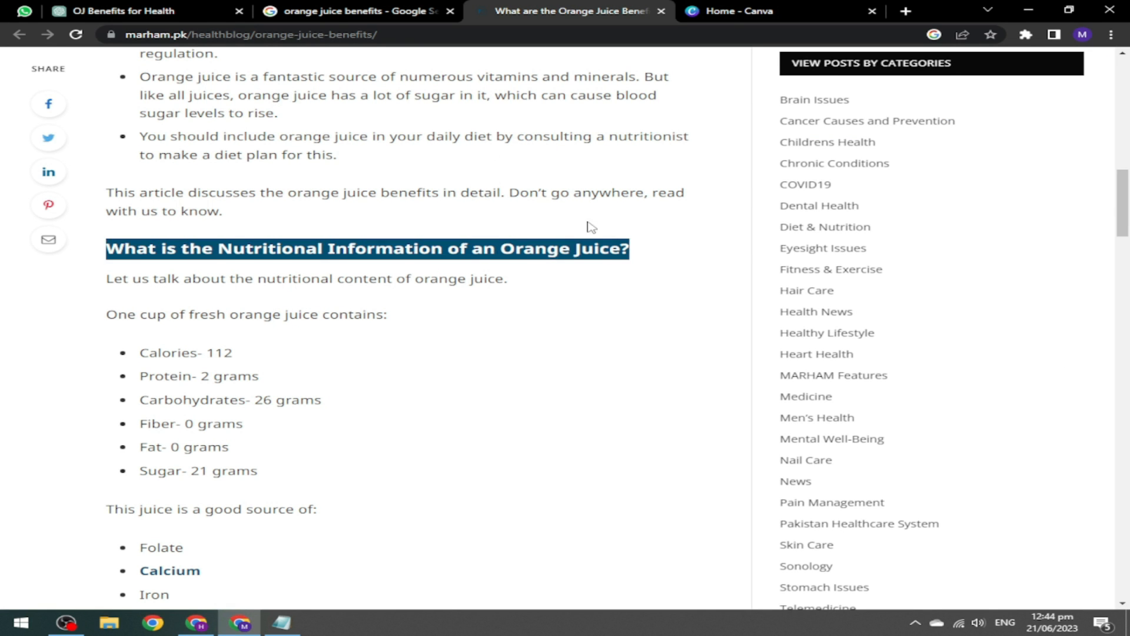
left_click(359, 9)
left_click(89, 8)
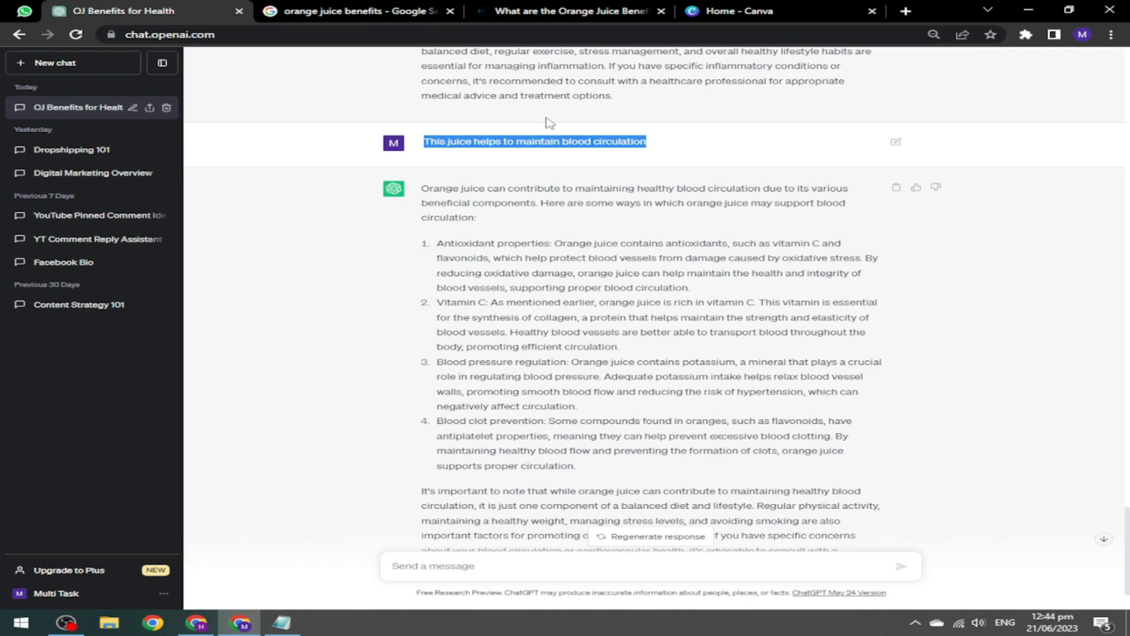
left_click_drag(1129, 555, 659, 357)
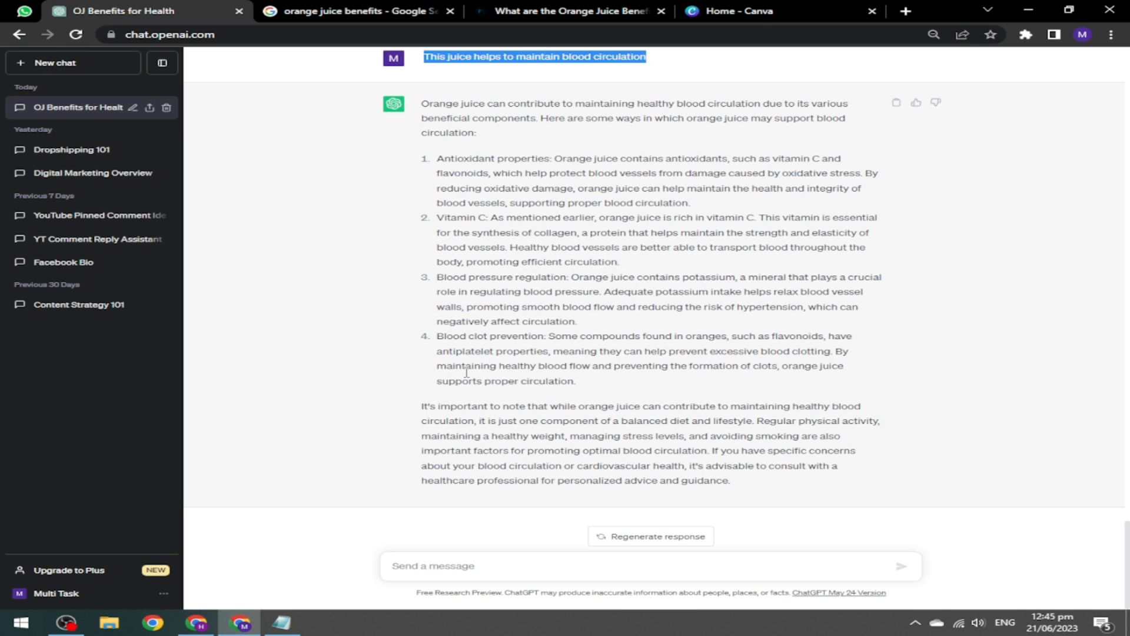
left_click(282, 622)
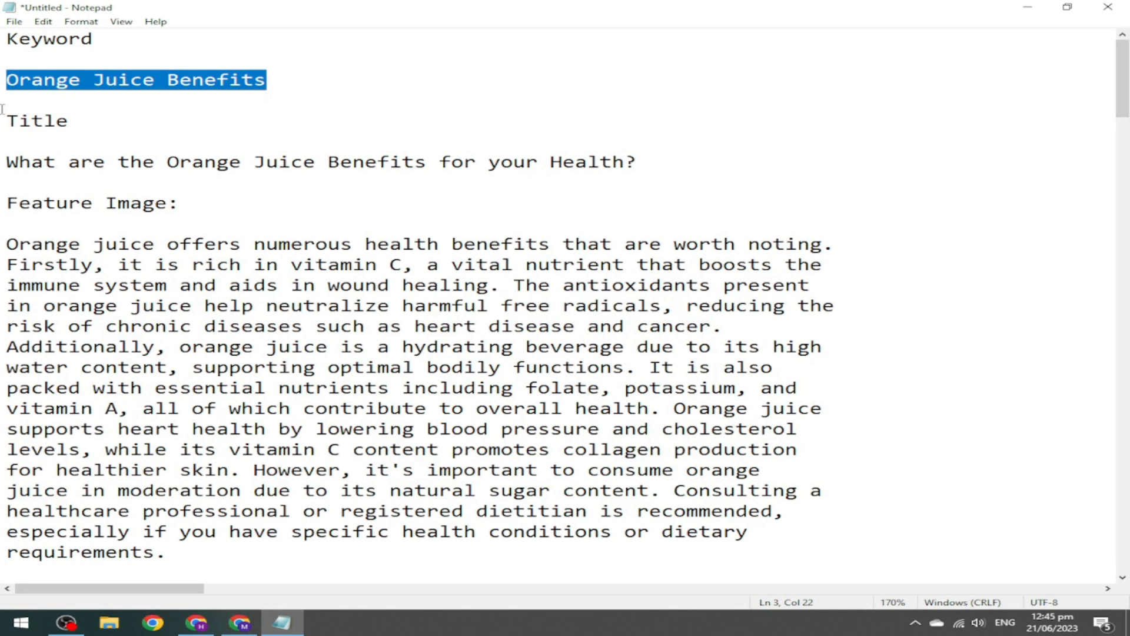
left_click_drag(1122, 78, 913, 531)
left_click(436, 550)
Copy the marham.pk heading 'Orange juice helps to keep your blood pressure in balance'.
mouse_move(229, 627)
left_click(219, 547)
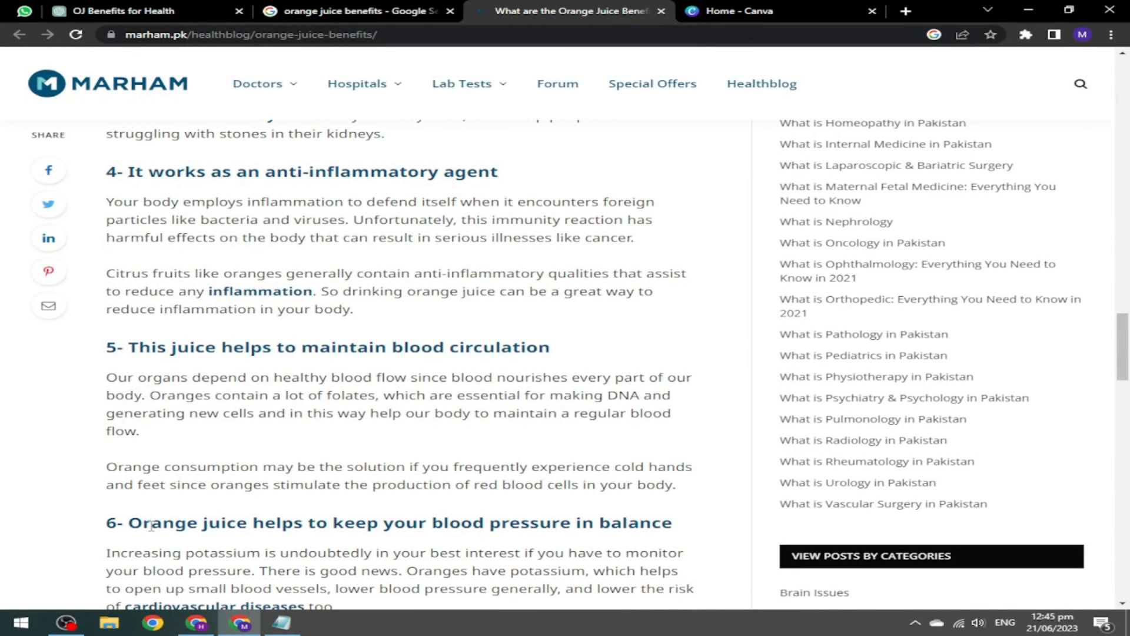
left_click_drag(130, 522, 684, 515)
key("ctrl+c")
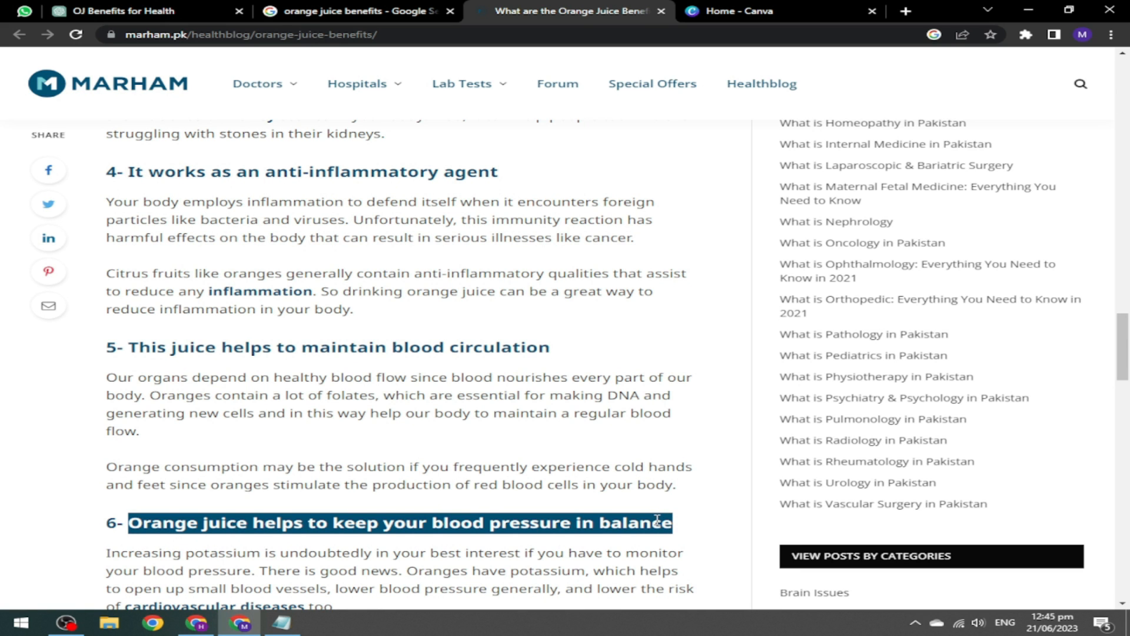
left_click(184, 6)
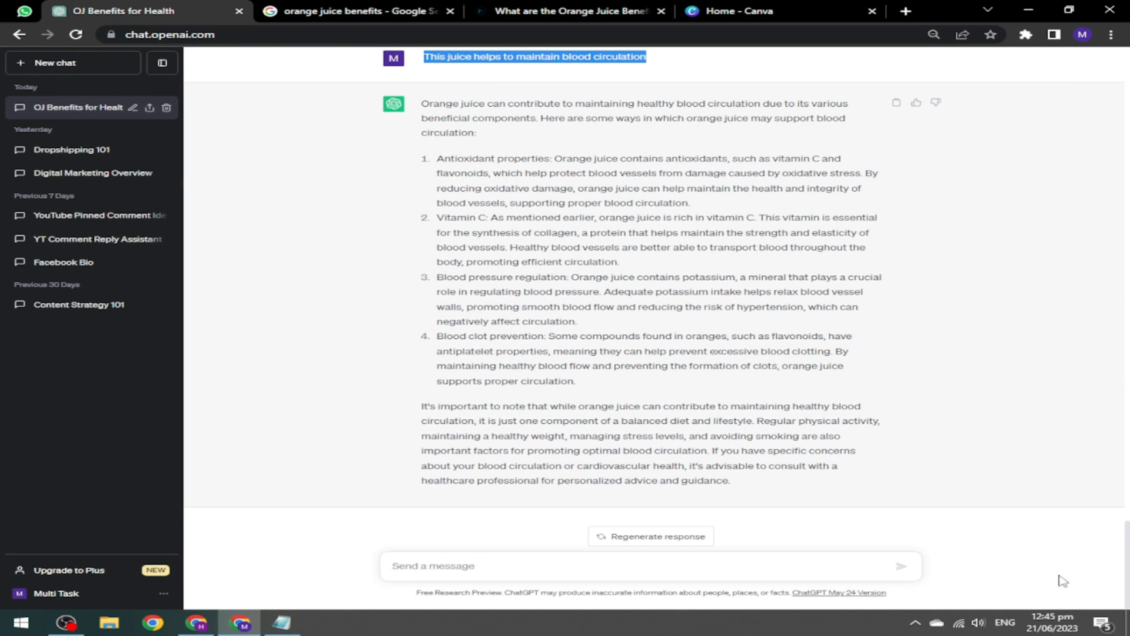
Ask ChatGPT how orange juice keeps blood pressure in balance and copy its reply.
left_click(462, 570)
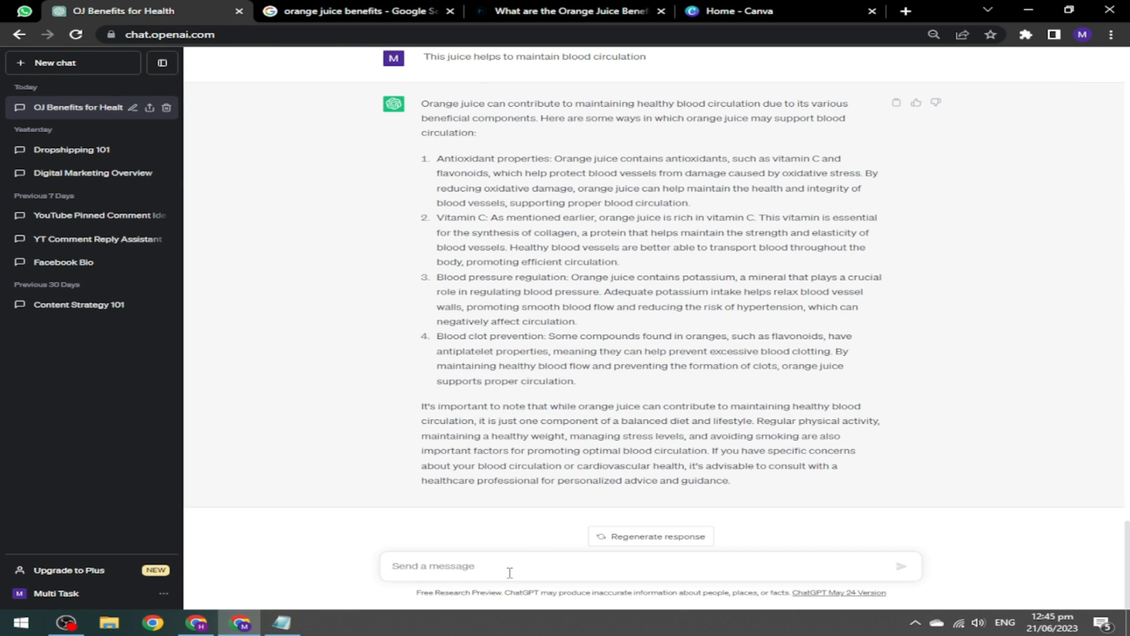
key("ctrl+v")
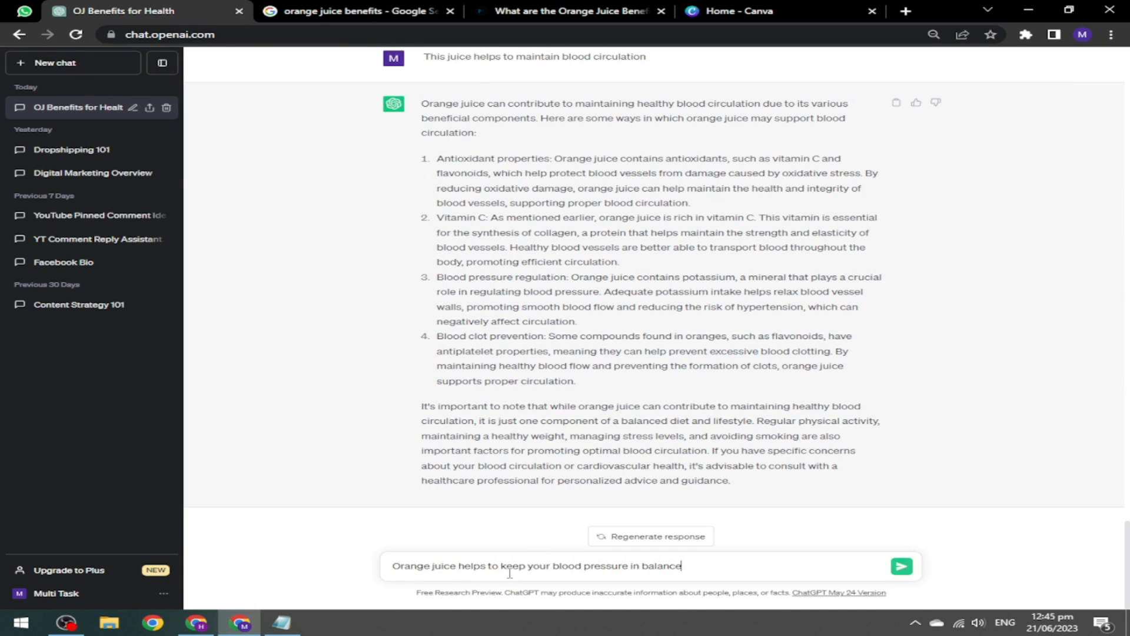
left_click(903, 570)
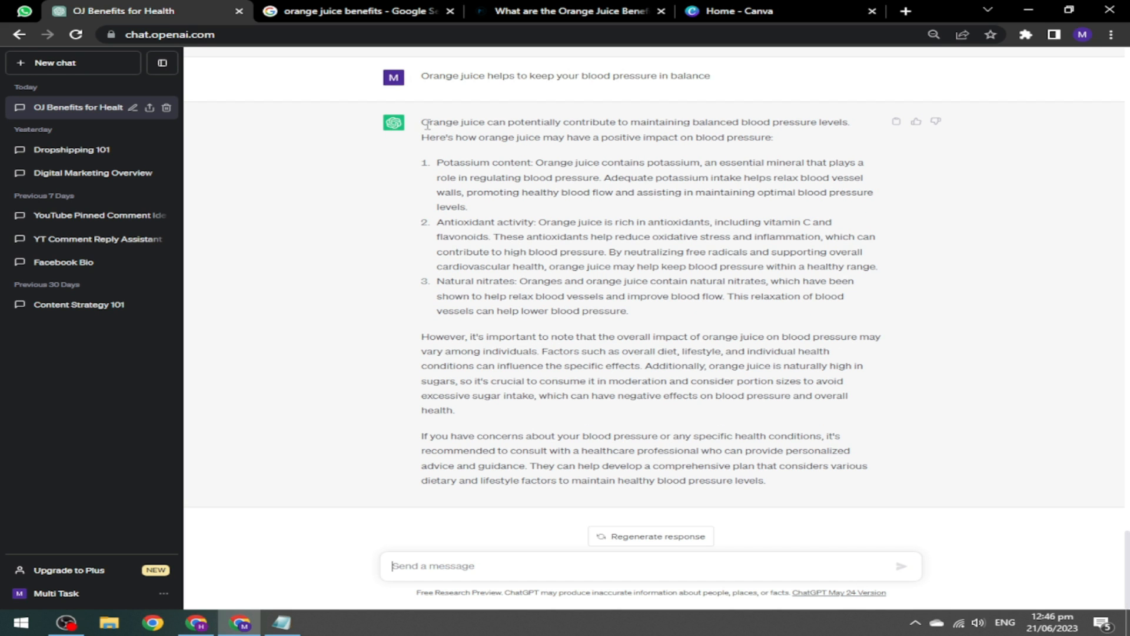
left_click_drag(422, 122, 761, 478)
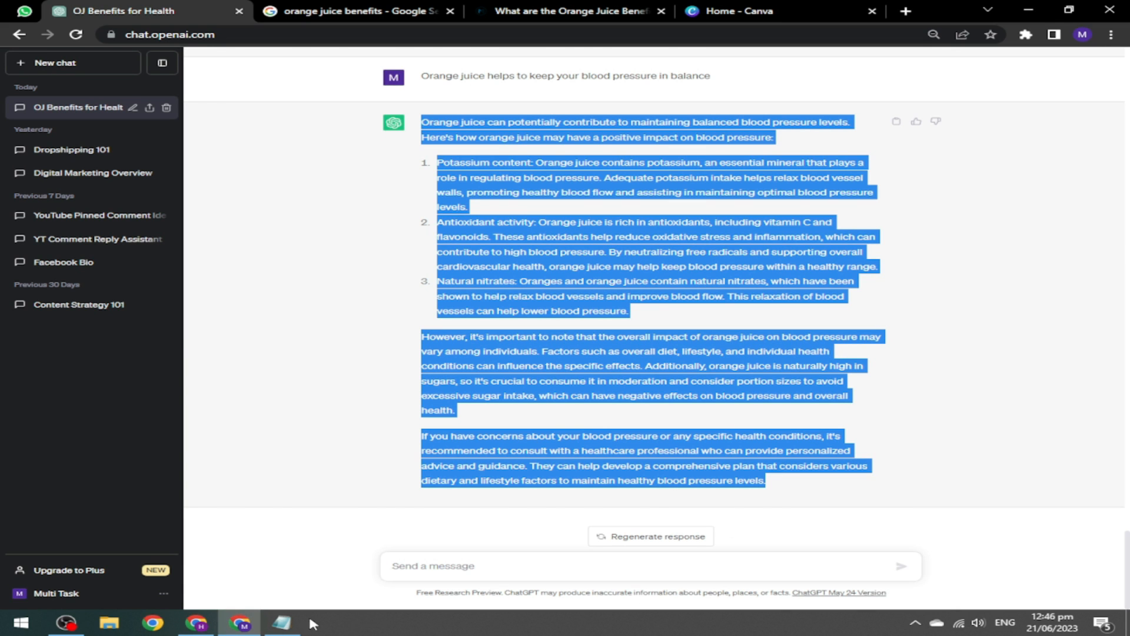
Add the potassium, antioxidants and nitrates reply and its question heading to the Notepad draft.
left_click(282, 622)
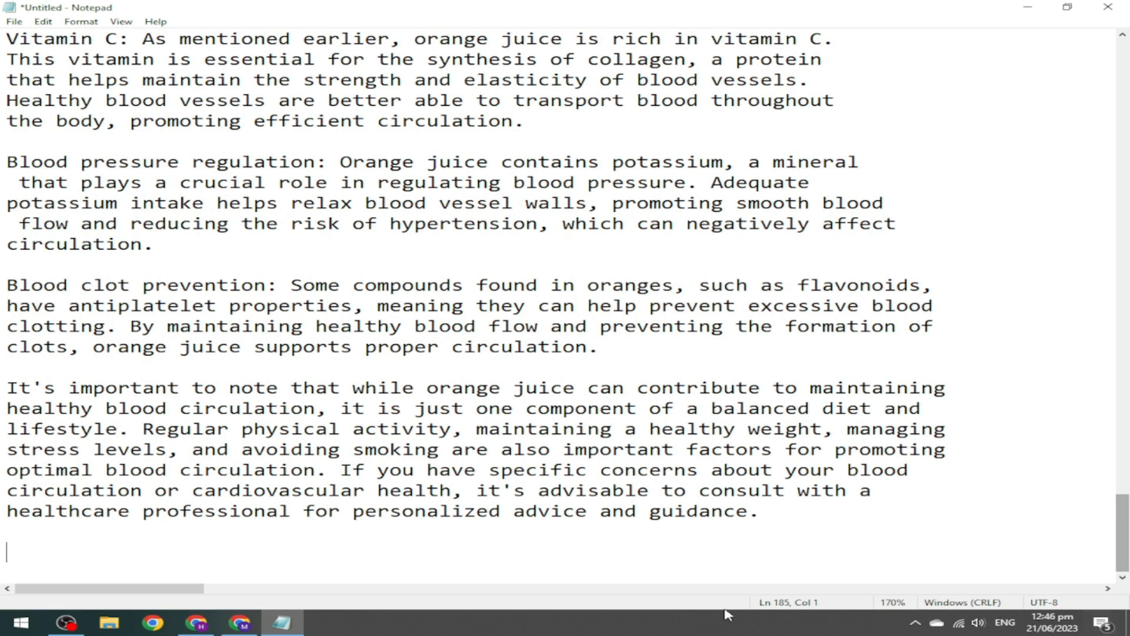
key("Return")
key("Return")
key("ctrl+v")
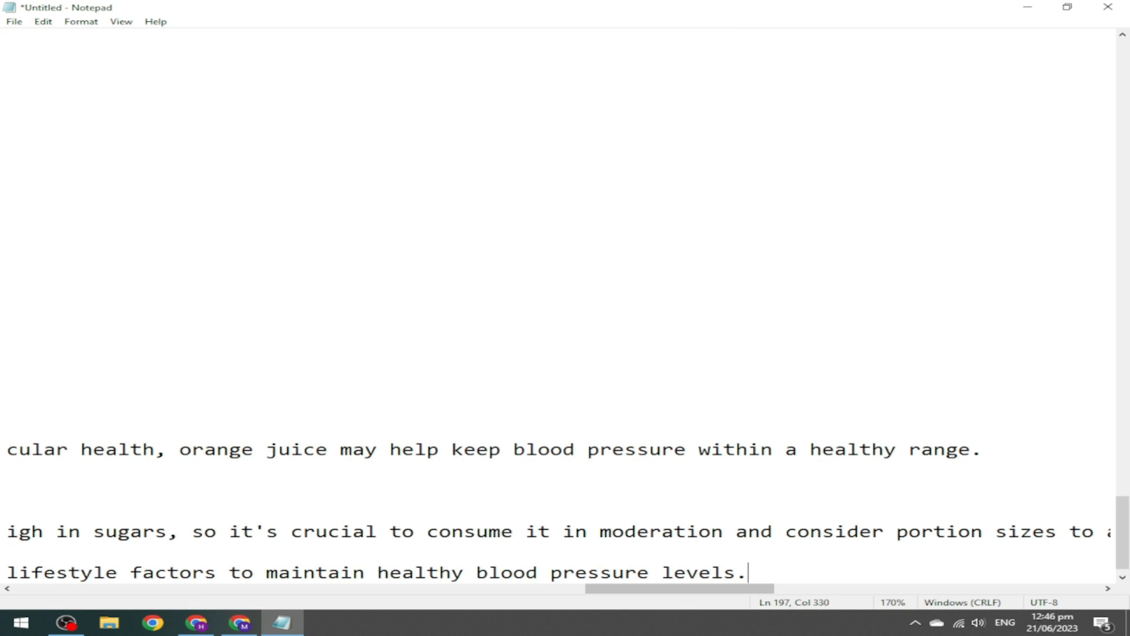
left_click_drag(720, 589, 130, 591)
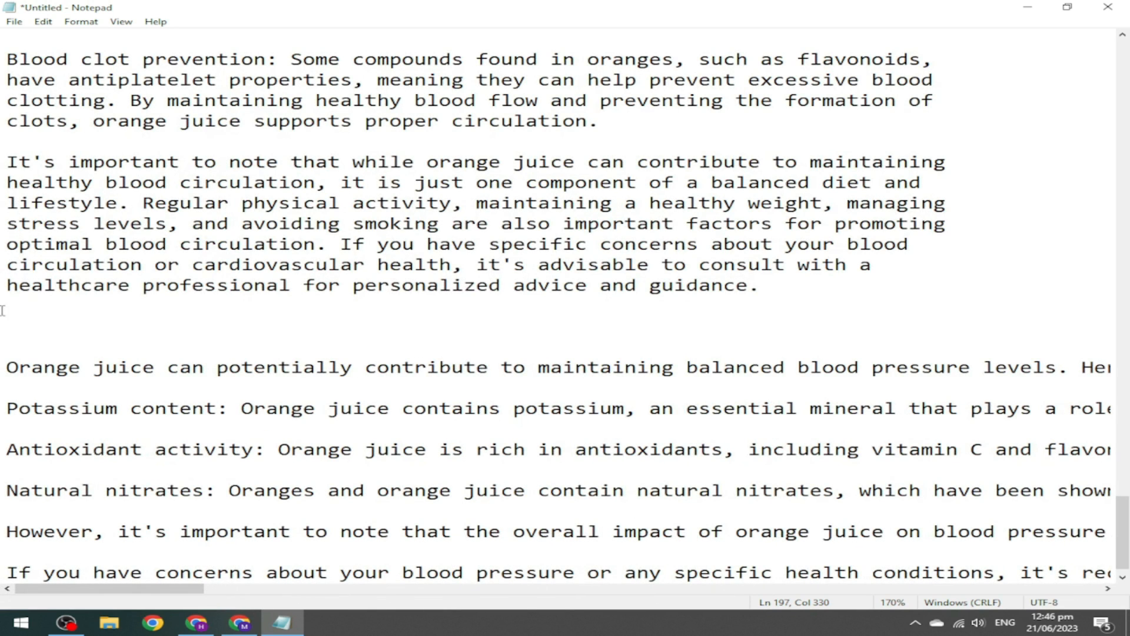
left_click(240, 622)
left_click_drag(712, 76, 436, 97)
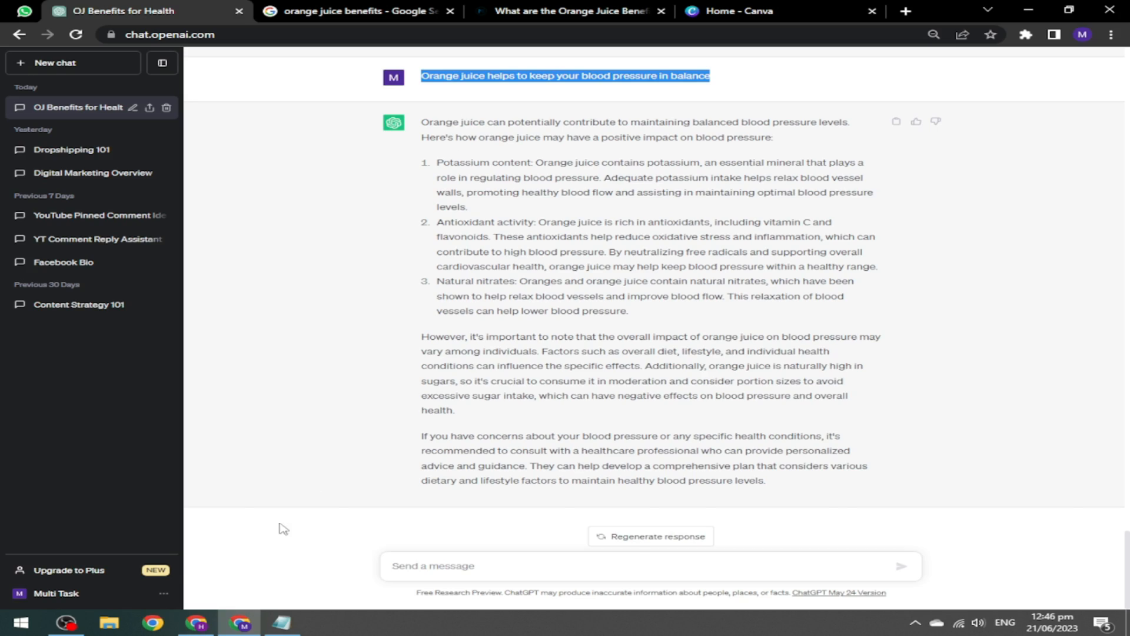
left_click(282, 622)
key("ctrl+v")
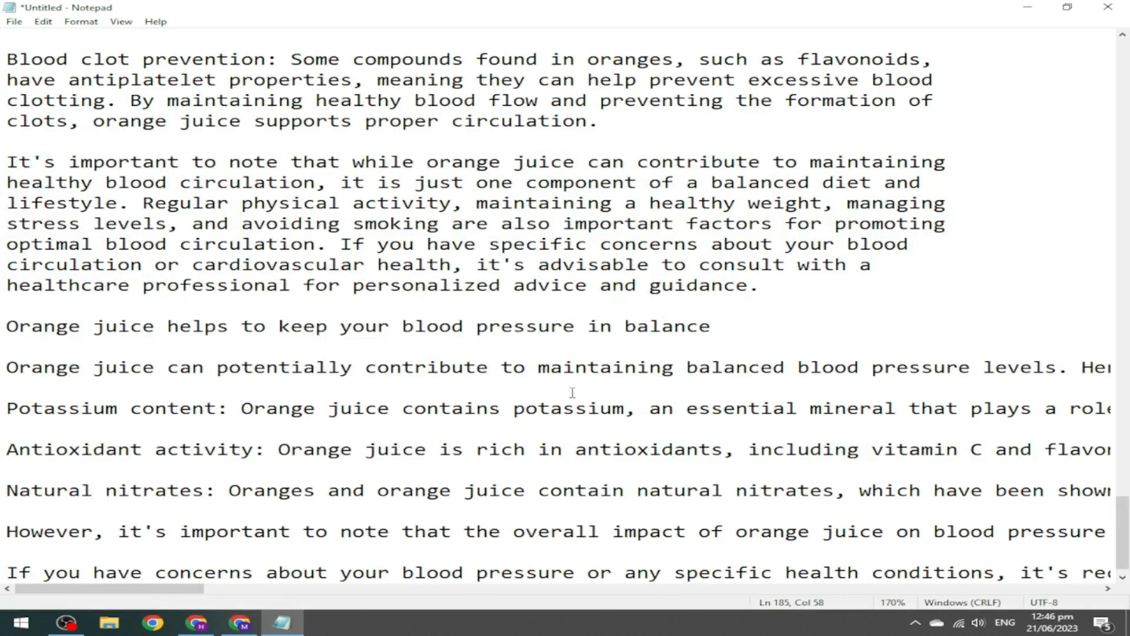
Select the whole Notepad article from its title to the end.
left_click_drag(1122, 532, 1127, 86)
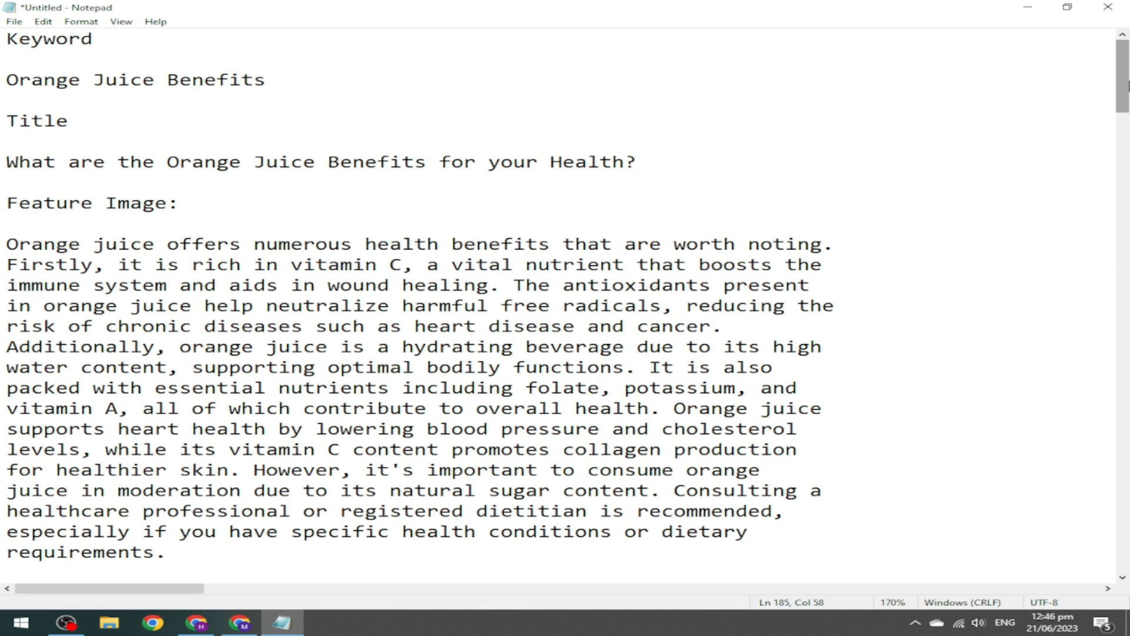
left_click_drag(6, 161, 537, 532)
key("ctrl+shift+End")
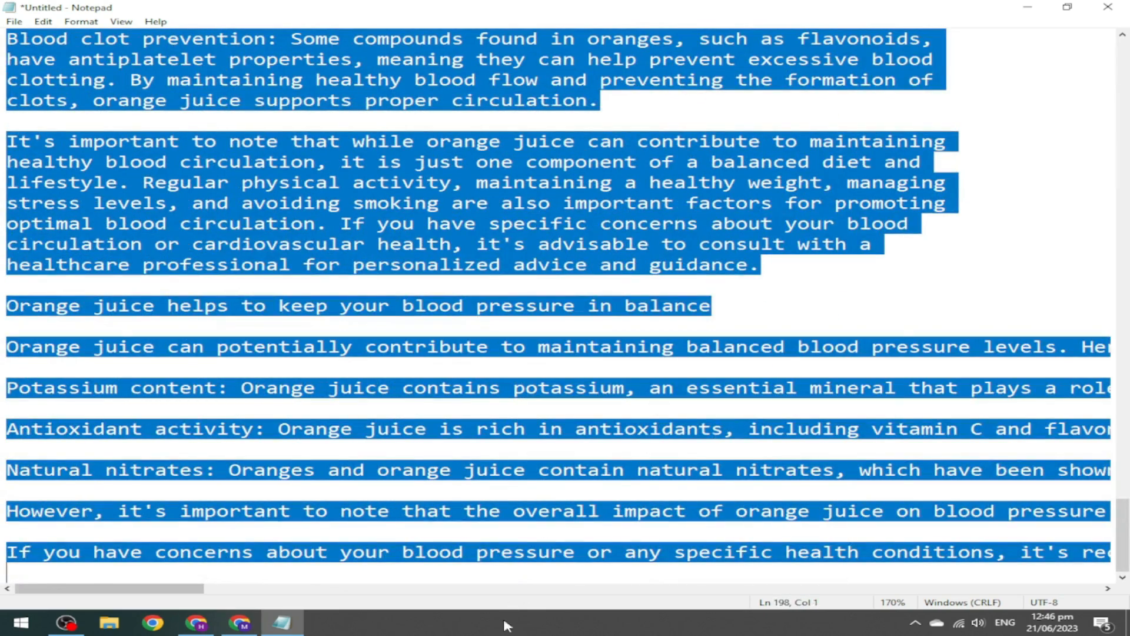
Paste the full orange juice article into the Blogger post body, then switch to Canva's home page.
left_click(198, 619)
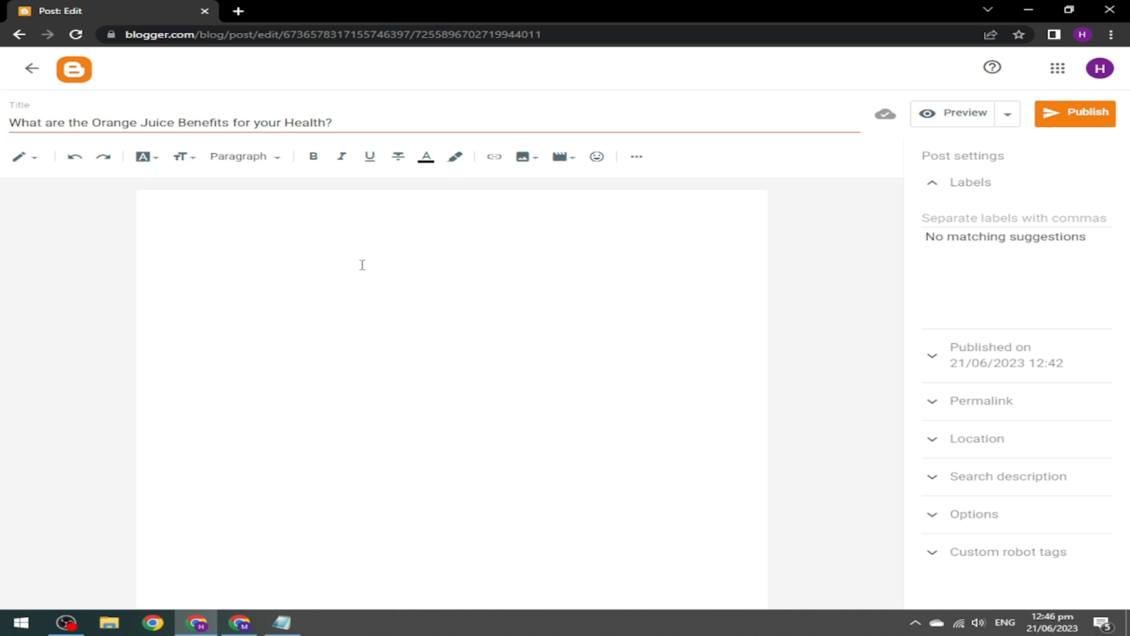
key("ctrl+v")
left_click_drag(762, 586, 731, 604)
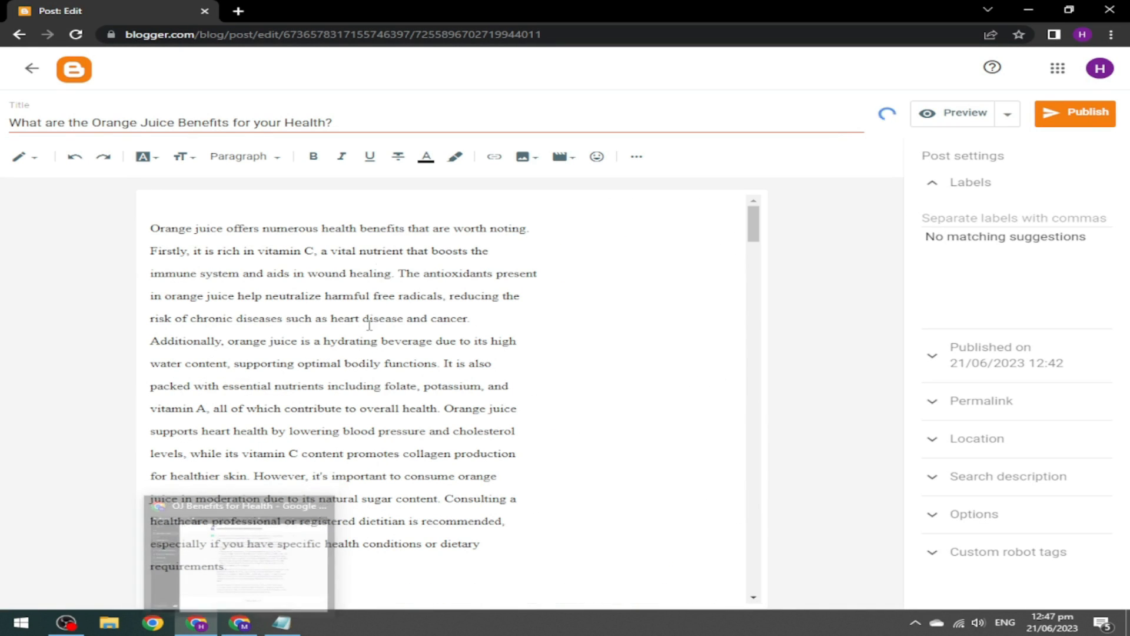
left_click(239, 205)
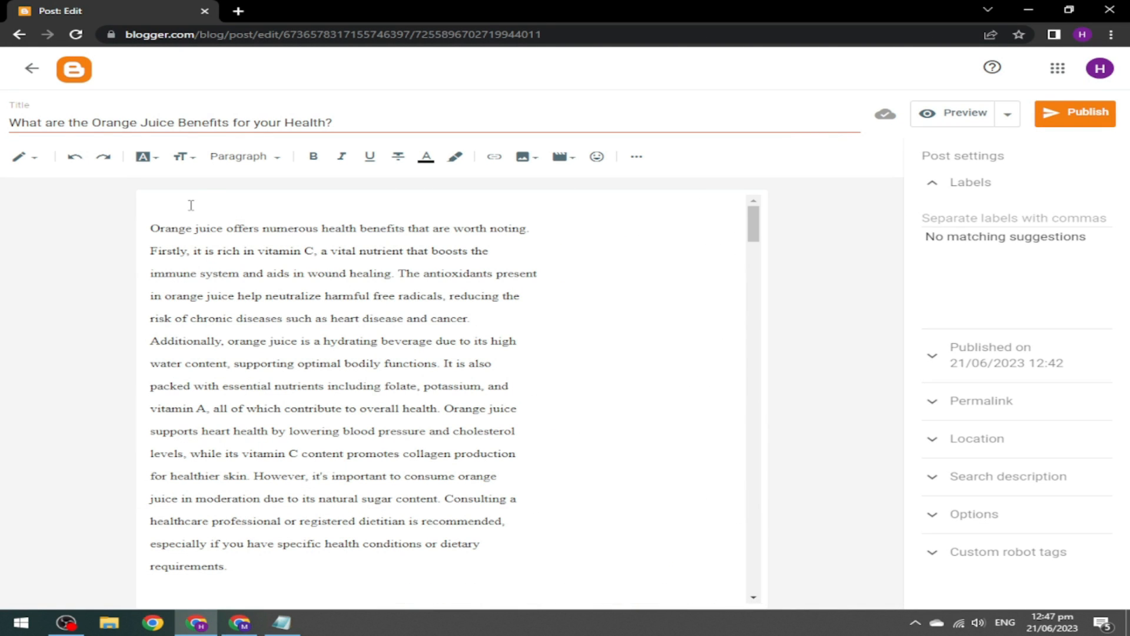
left_click(263, 615)
left_click(730, 10)
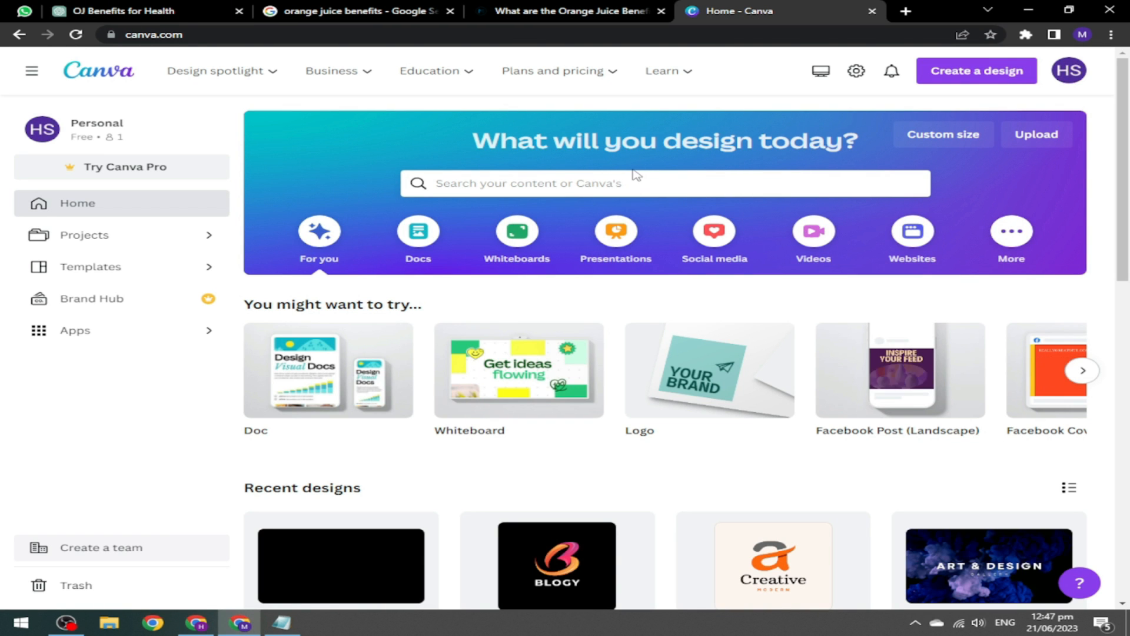
Create a custom-size Canva design with width 1920 and height 1080 px.
left_click(986, 83)
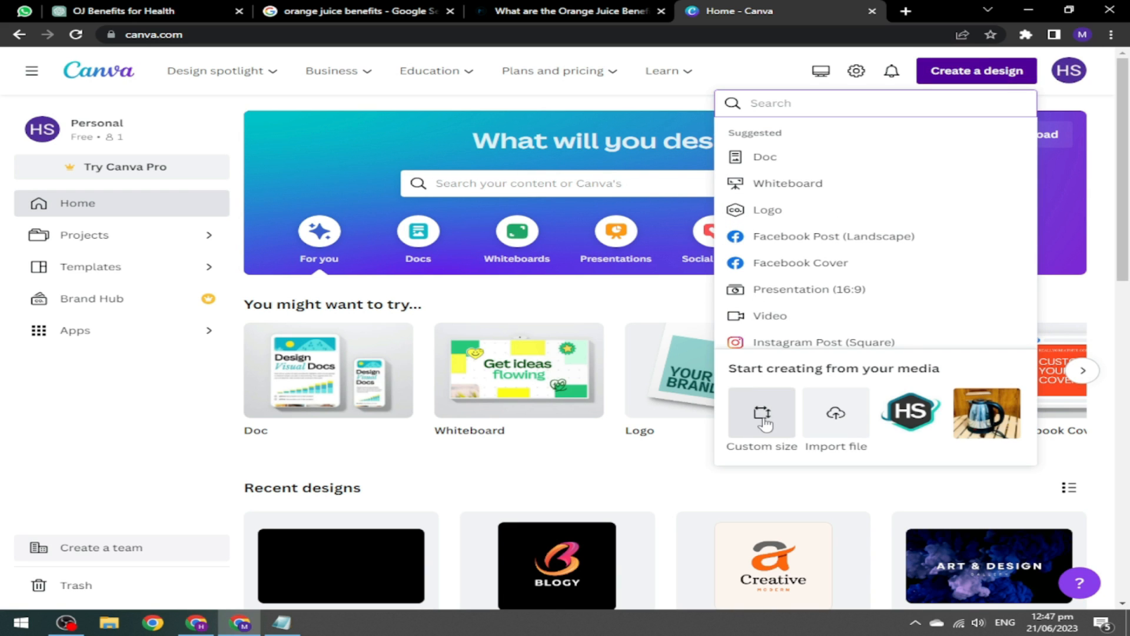
left_click(767, 419)
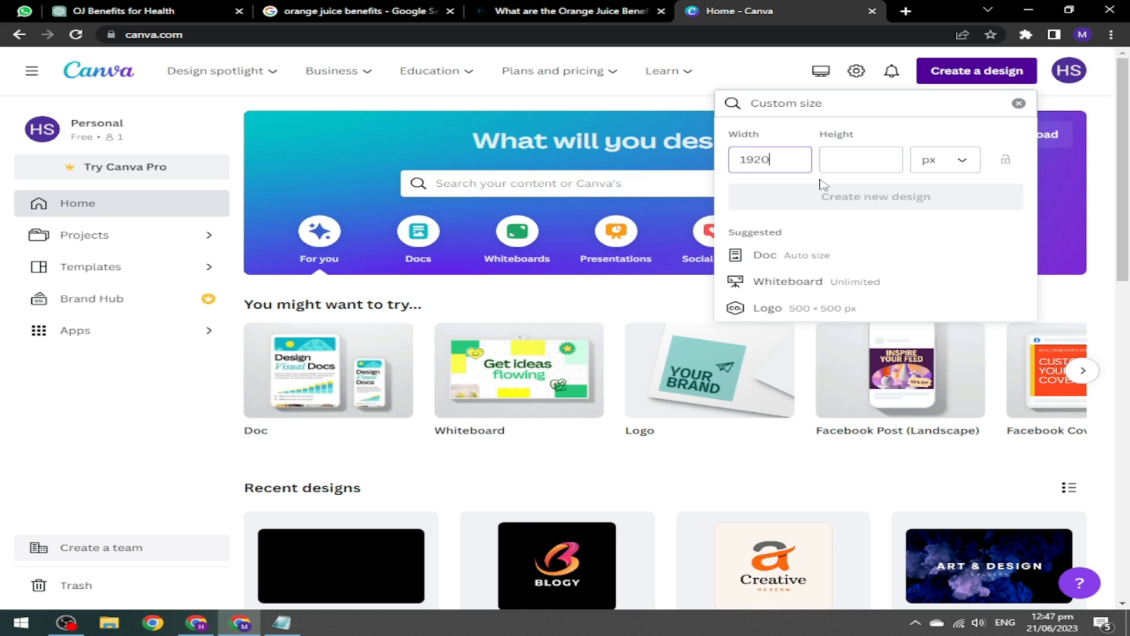
left_click(874, 156)
type("1080")
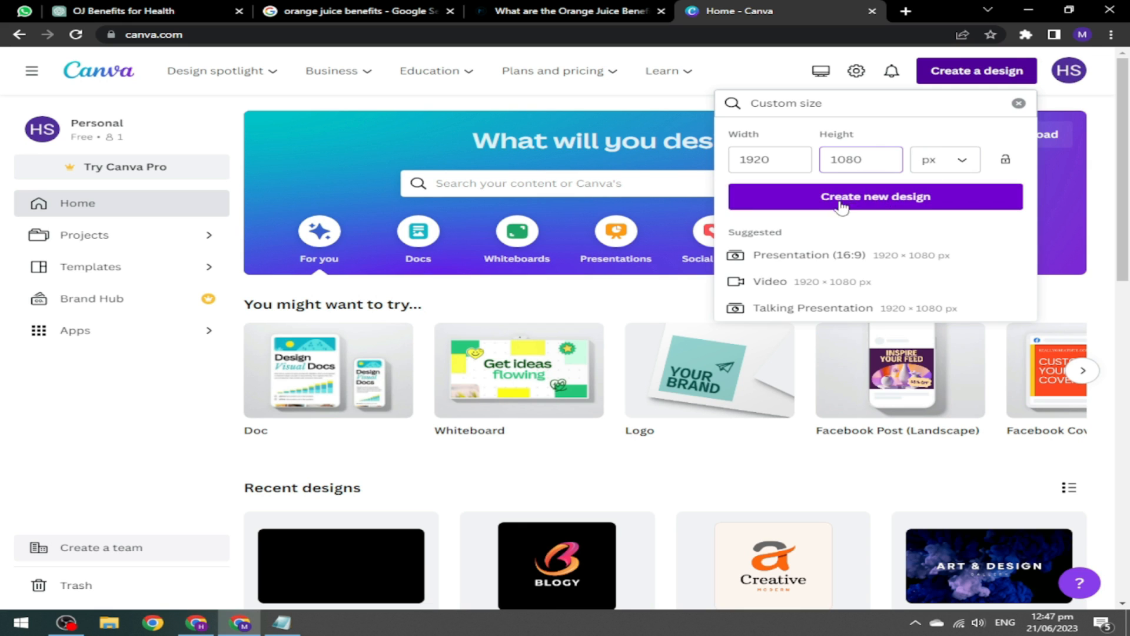
left_click(872, 203)
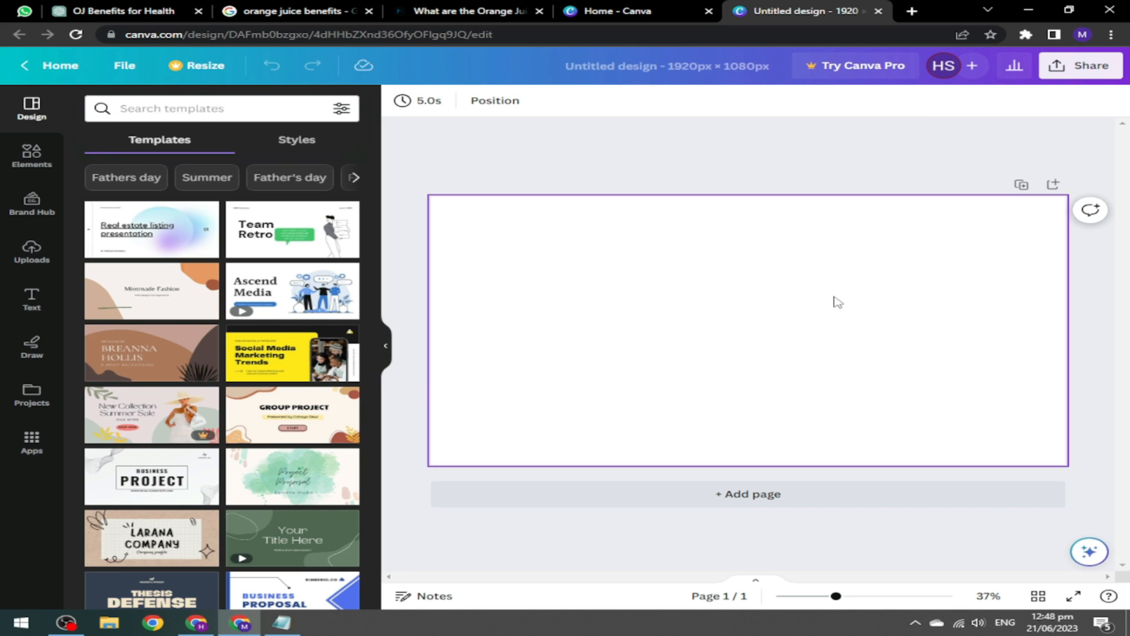
Set the blank page's background colour to black.
left_click(594, 288)
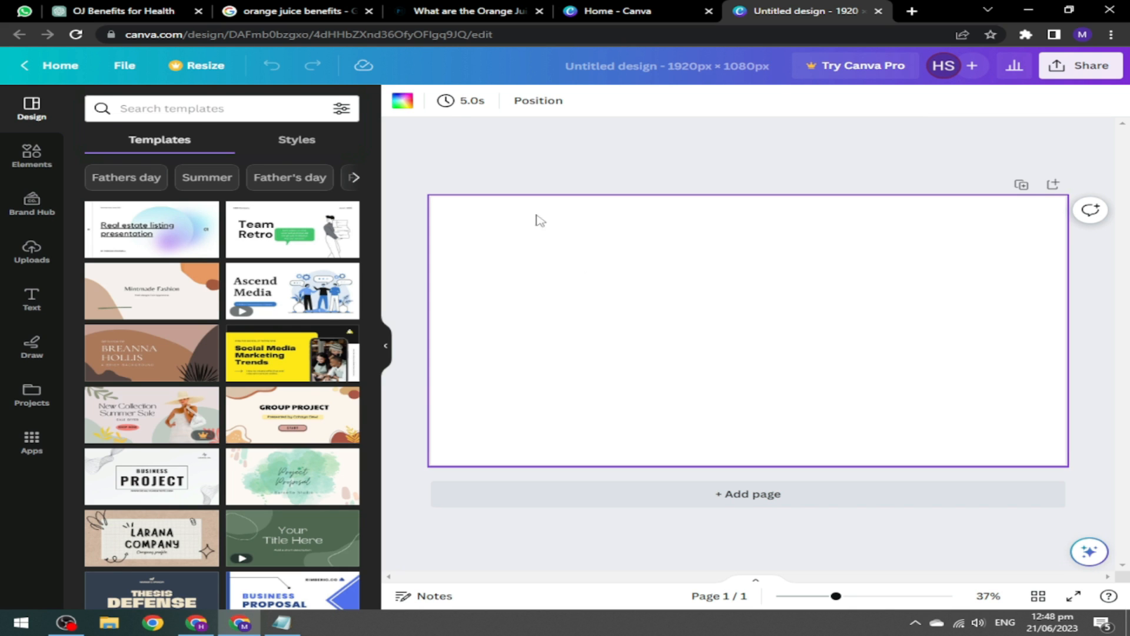
left_click(402, 102)
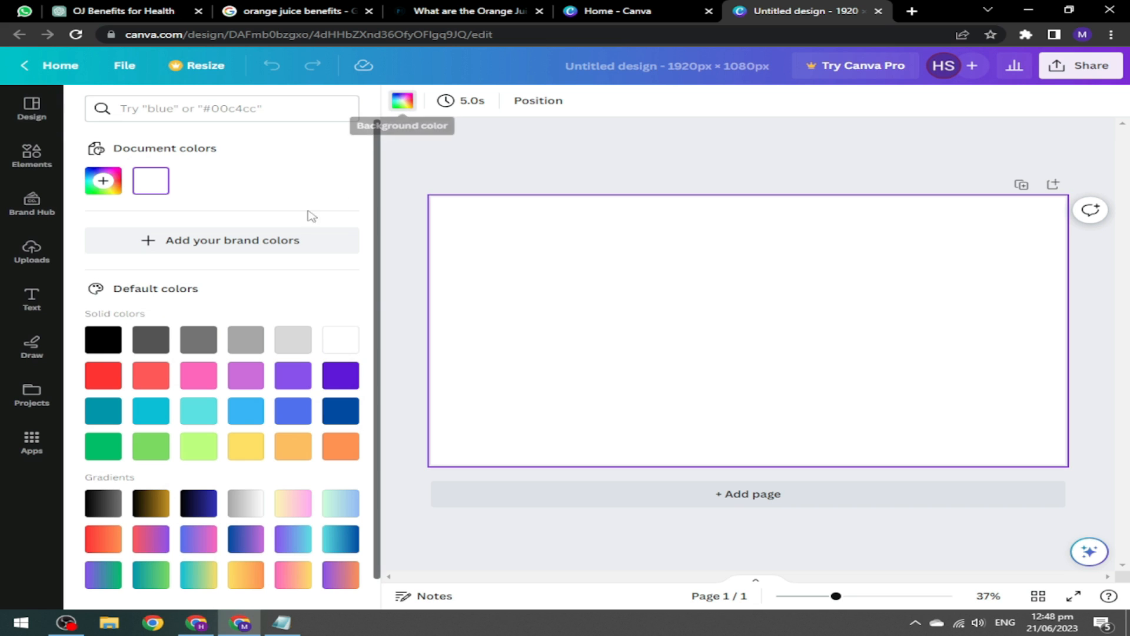
left_click(104, 344)
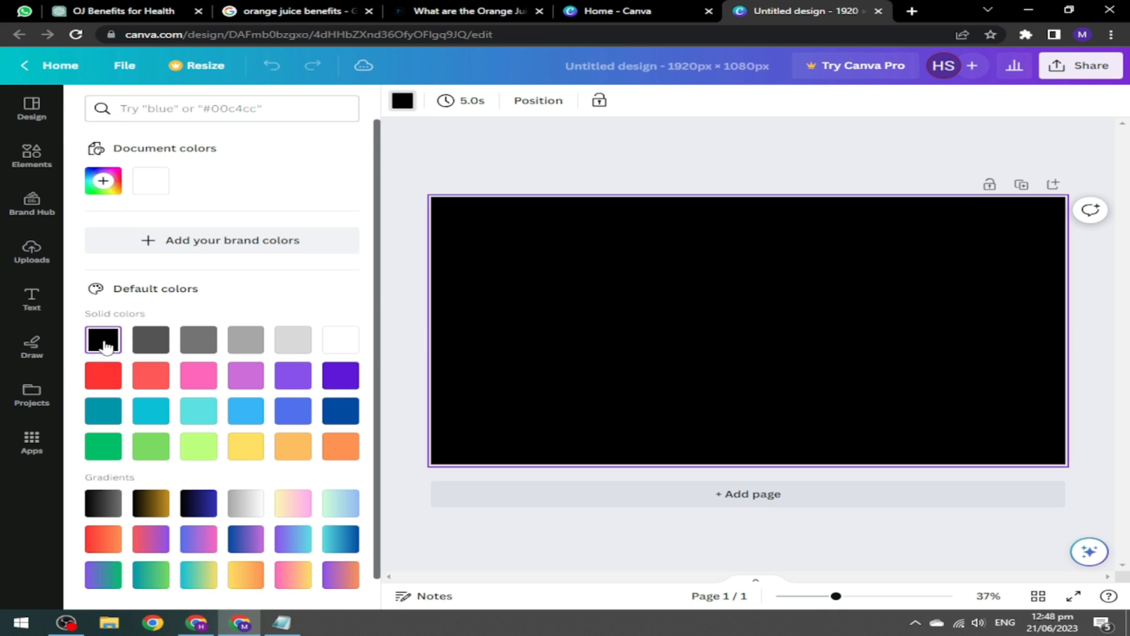
left_click(478, 163)
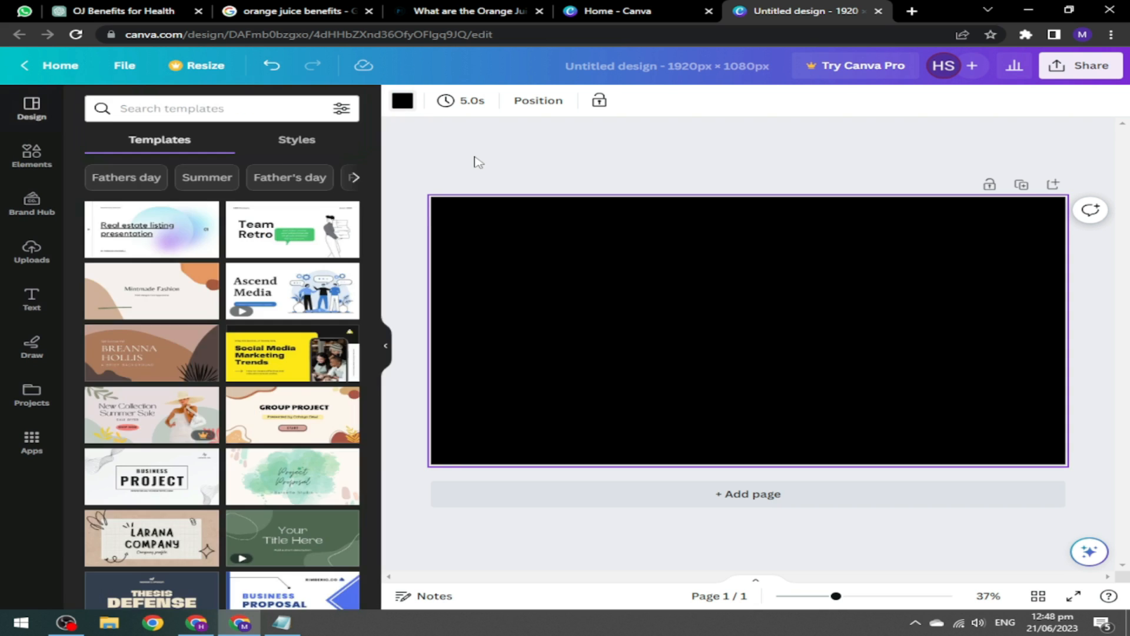
Find an orange juice stock photo and place it on the page.
left_click(35, 156)
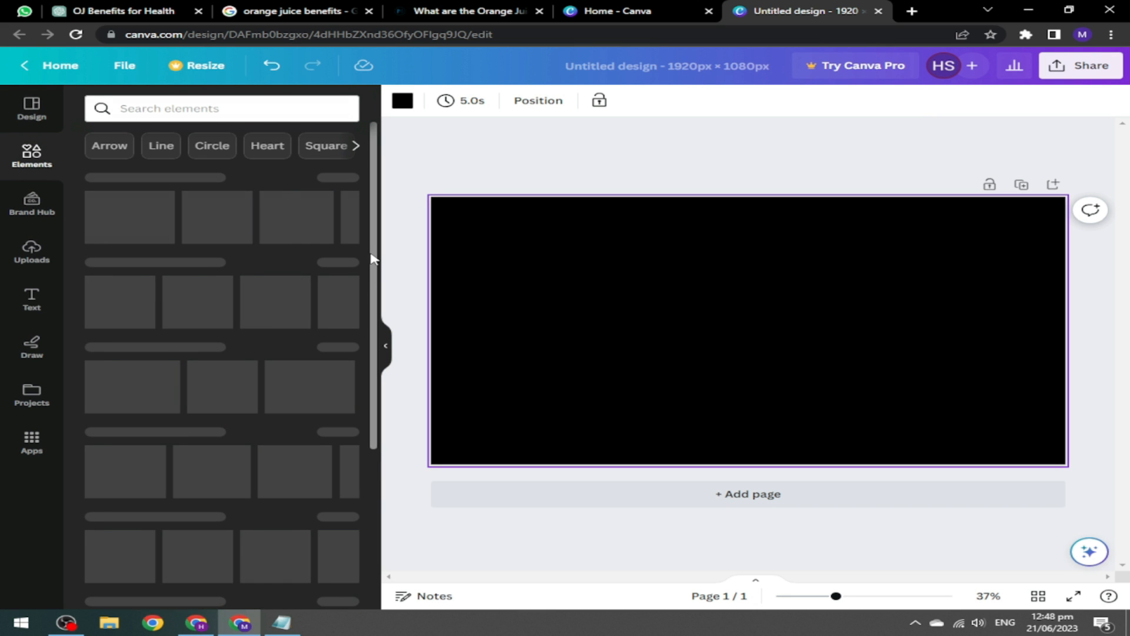
scroll(372, 259, "down", 2)
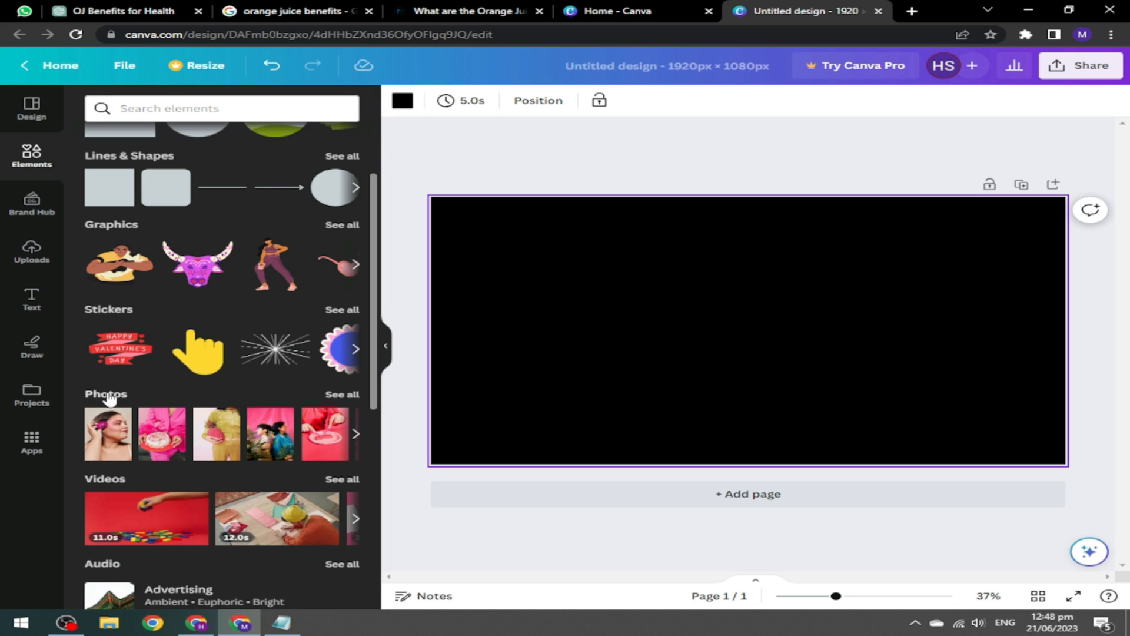
left_click(345, 395)
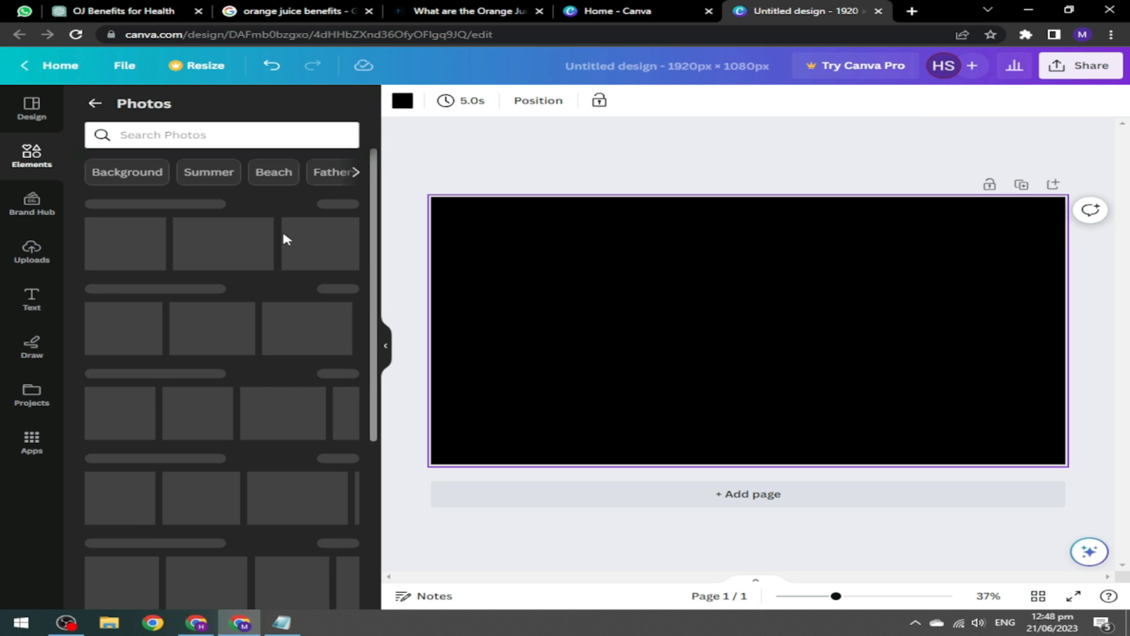
left_click(212, 136)
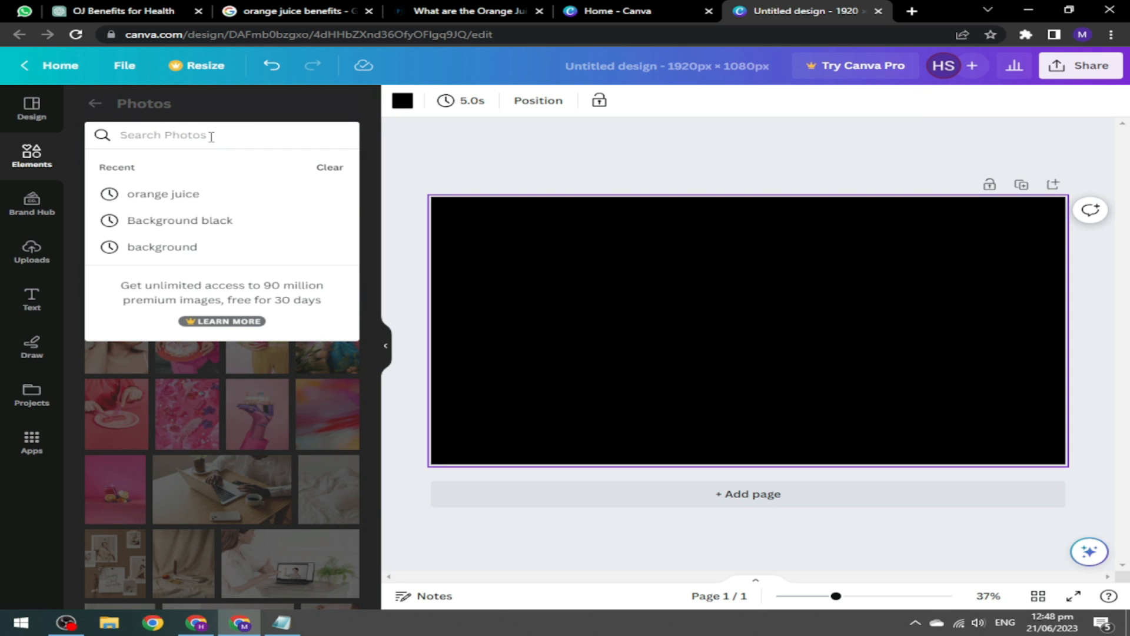
left_click(218, 199)
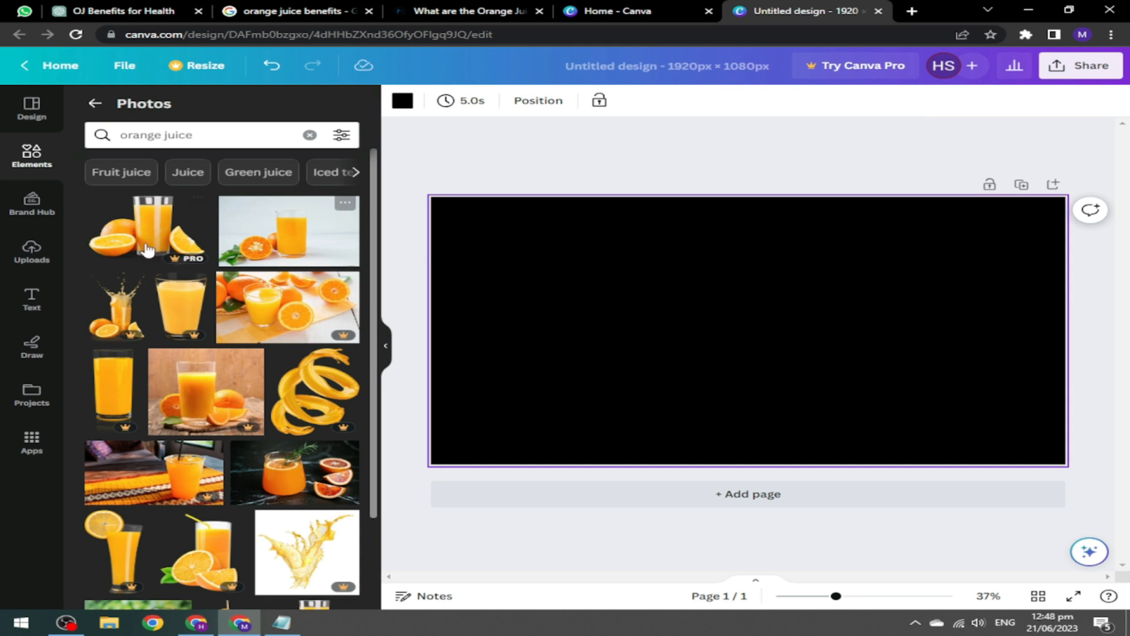
scroll(313, 356, "down", 5)
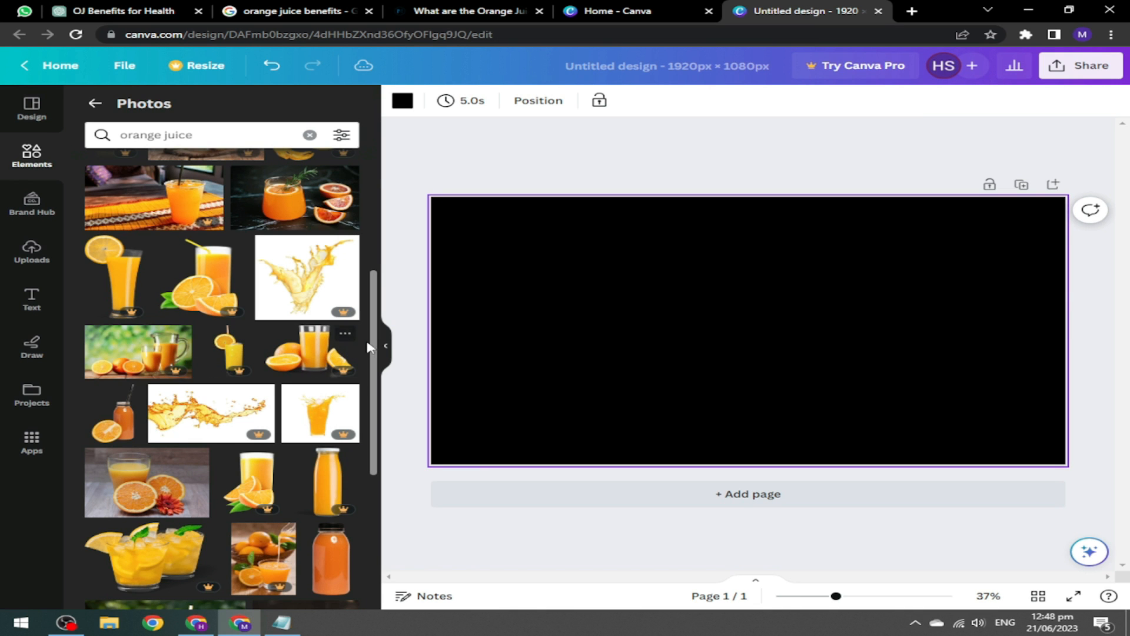
left_click_drag(372, 340, 396, 167)
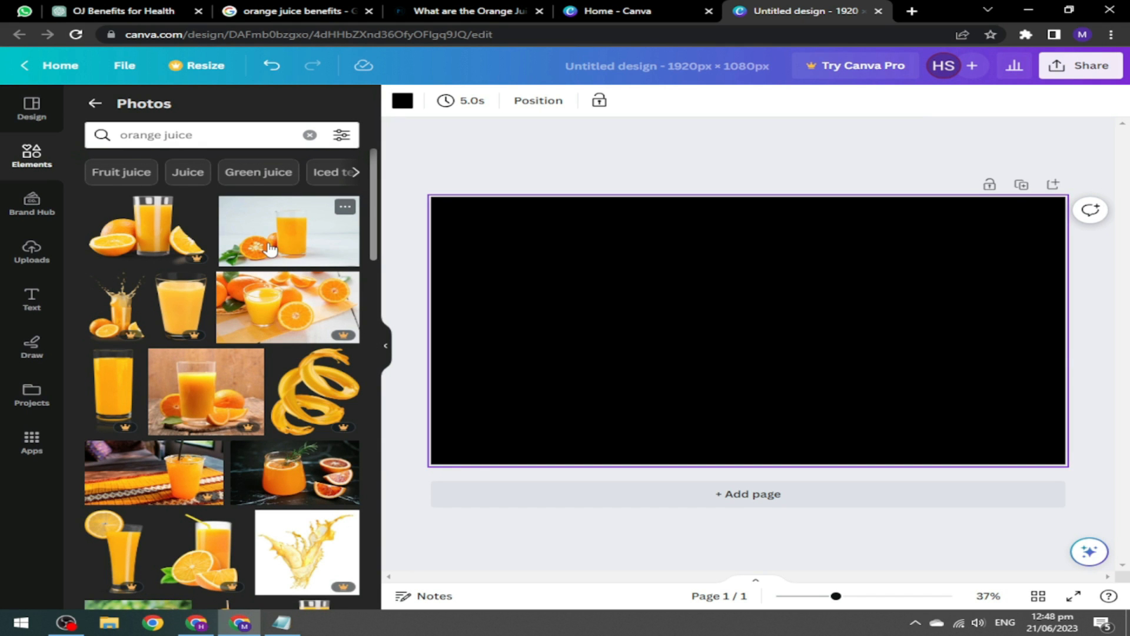
left_click_drag(262, 243, 607, 274)
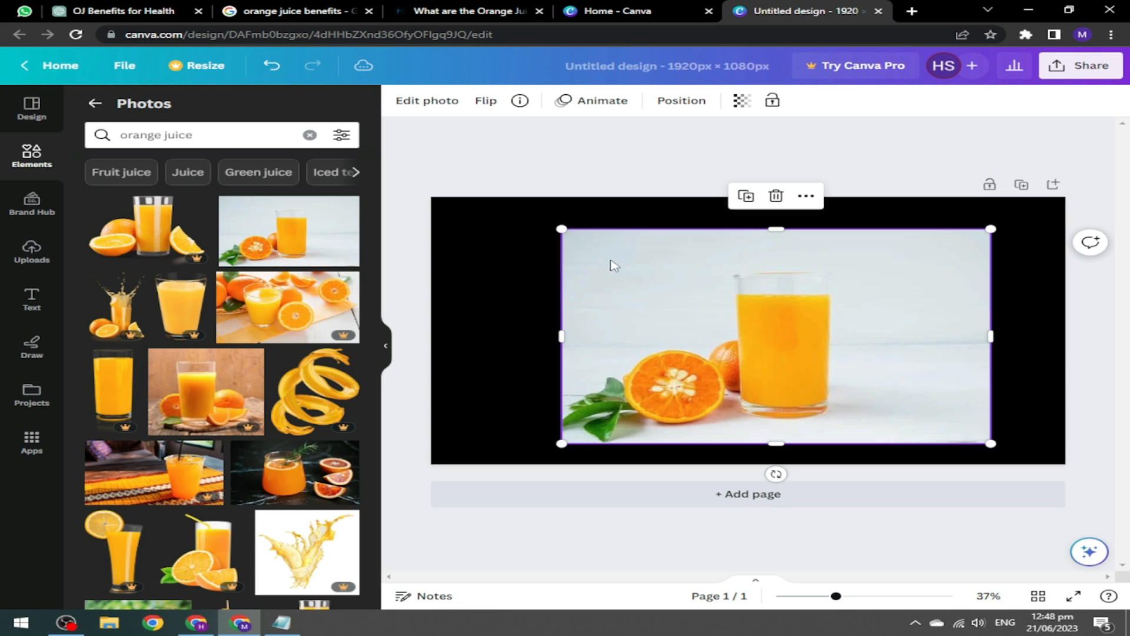
Enlarge and shift the orange juice photo until it covers the whole 1920×1080 page.
left_click_drag(990, 229, 1095, 176)
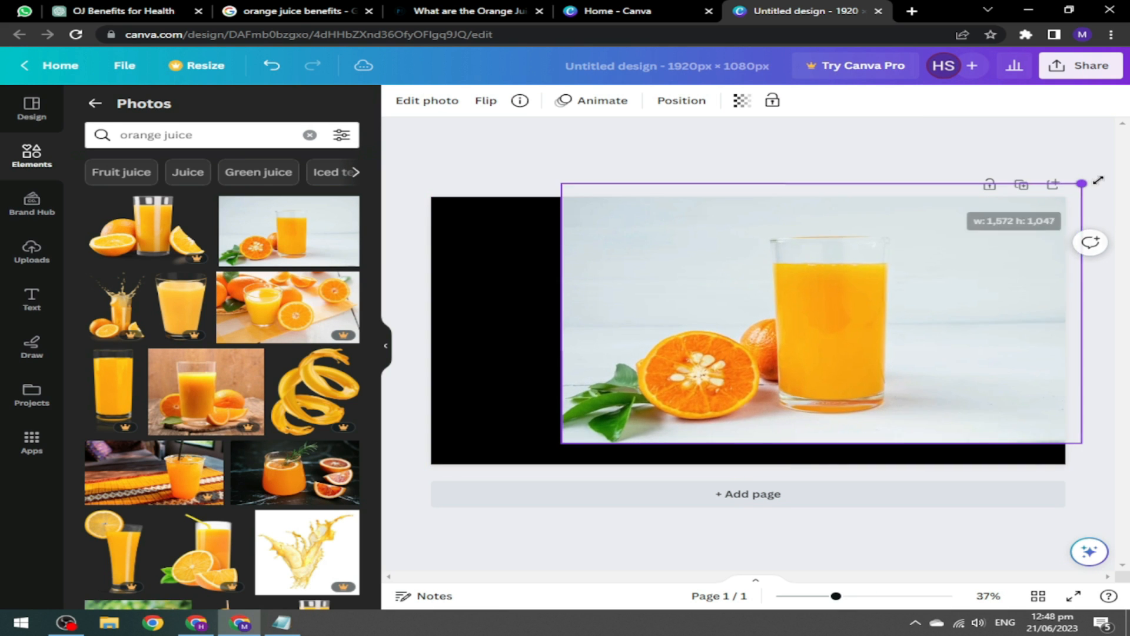
left_click_drag(503, 452, 401, 472)
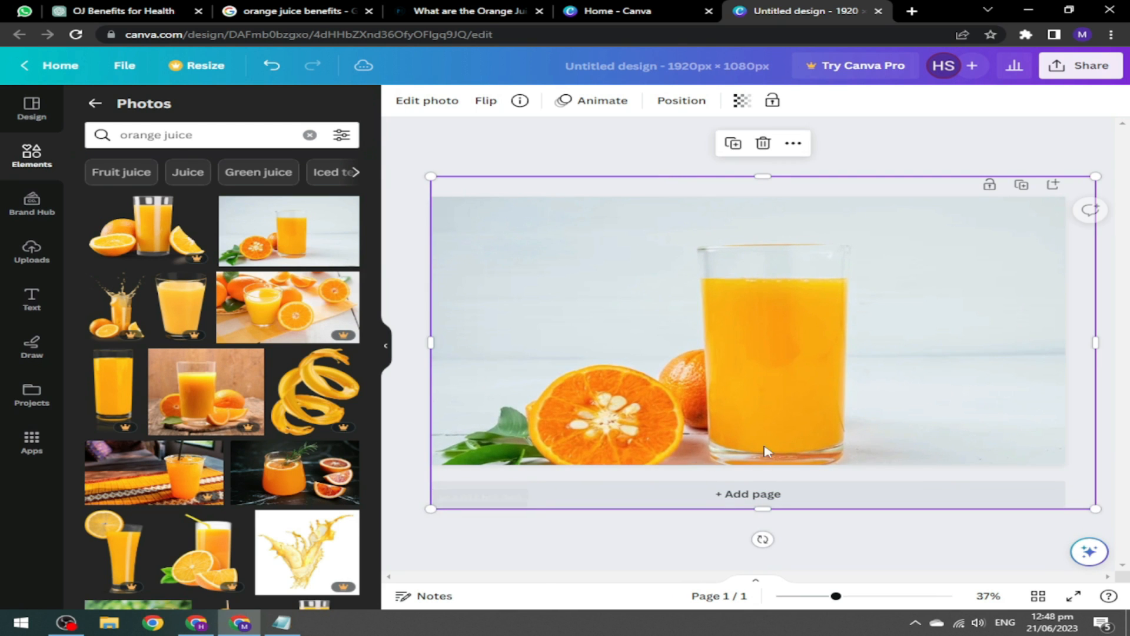
left_click_drag(802, 386, 805, 366)
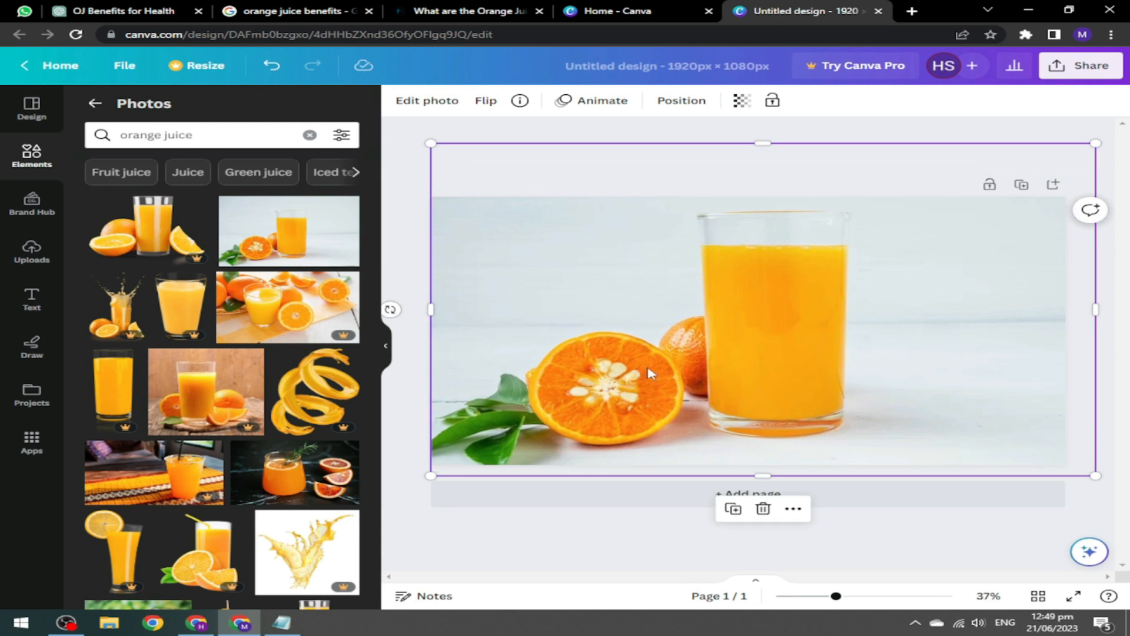
left_click(736, 130)
left_click(734, 270)
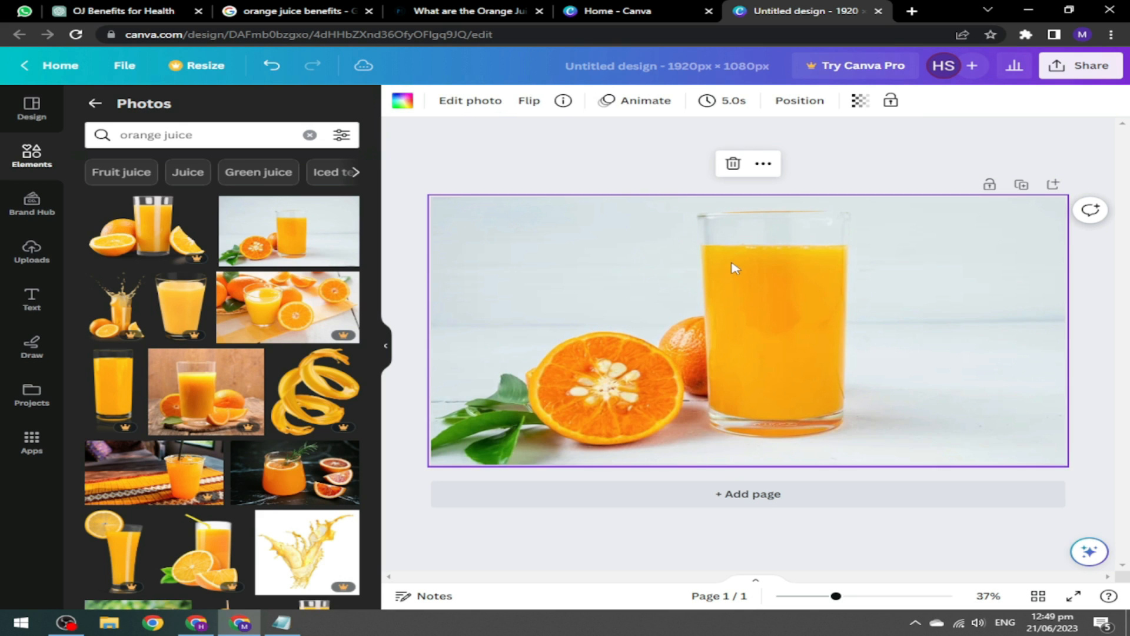
Fade the photo to 70 transparency.
left_click(860, 105)
left_click_drag(819, 156, 812, 155)
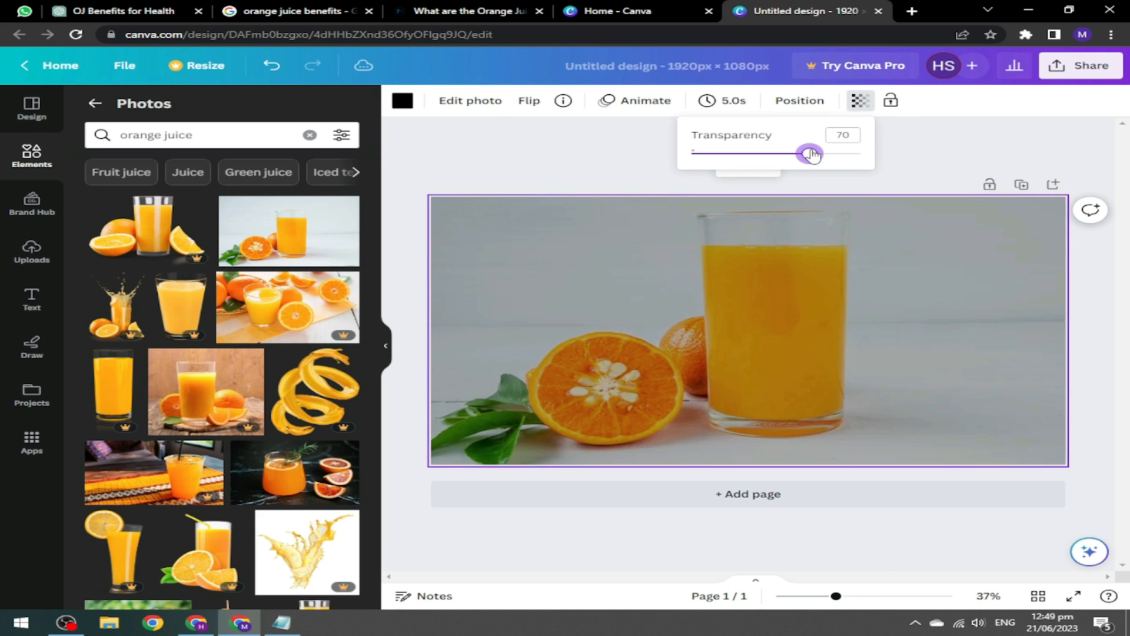
left_click(651, 156)
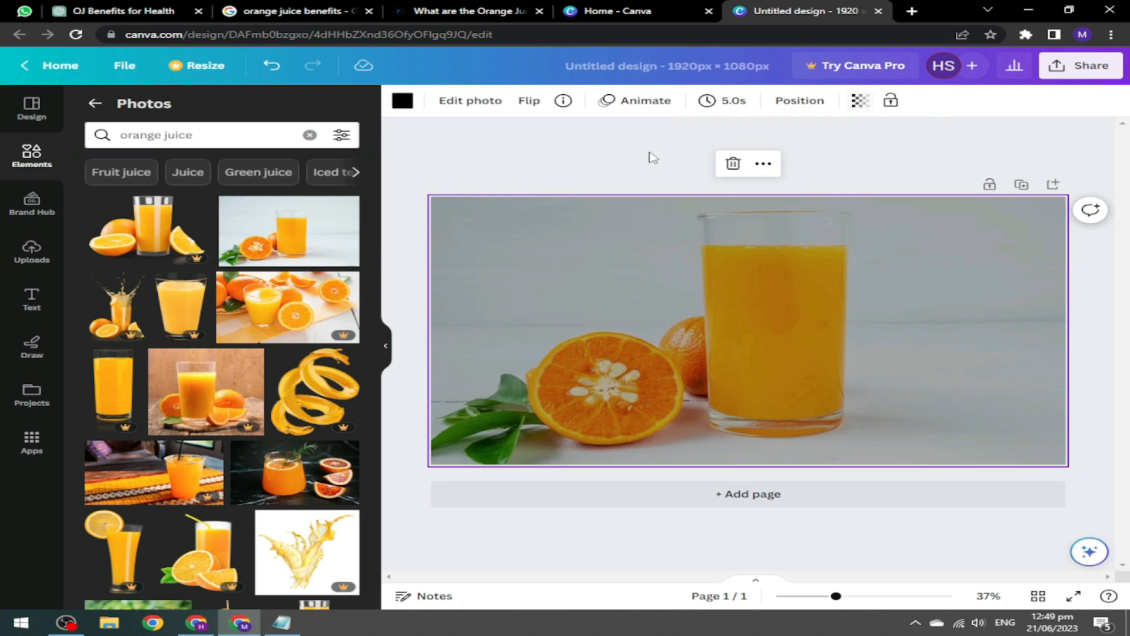
Add an 'Orange Juice Benefits' heading across the photo and colour its text black.
left_click(34, 296)
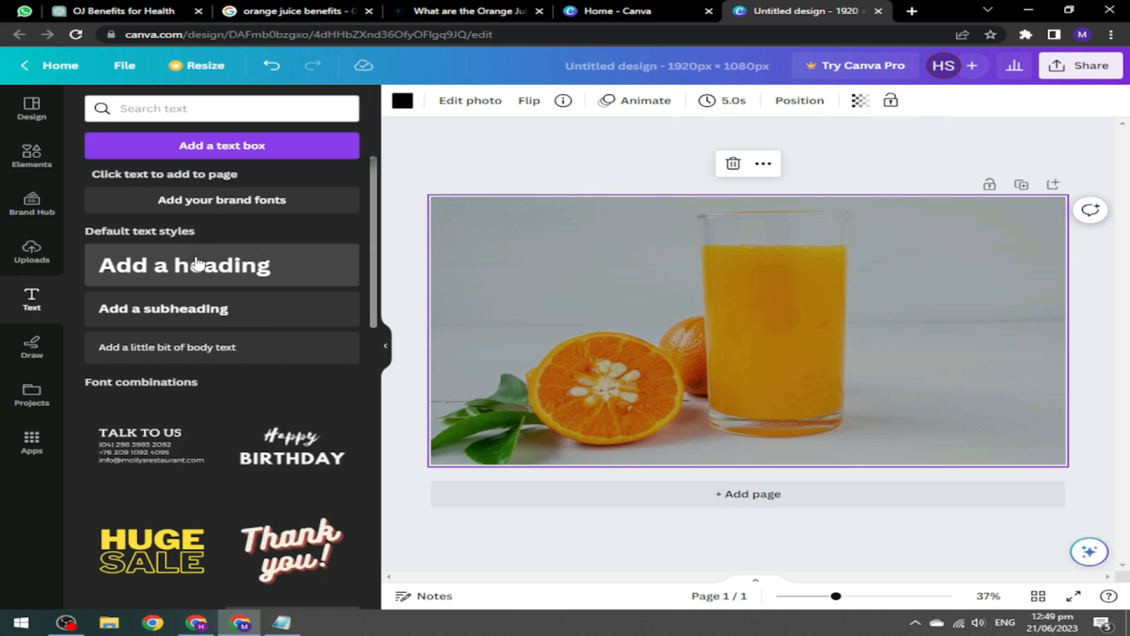
left_click(295, 268)
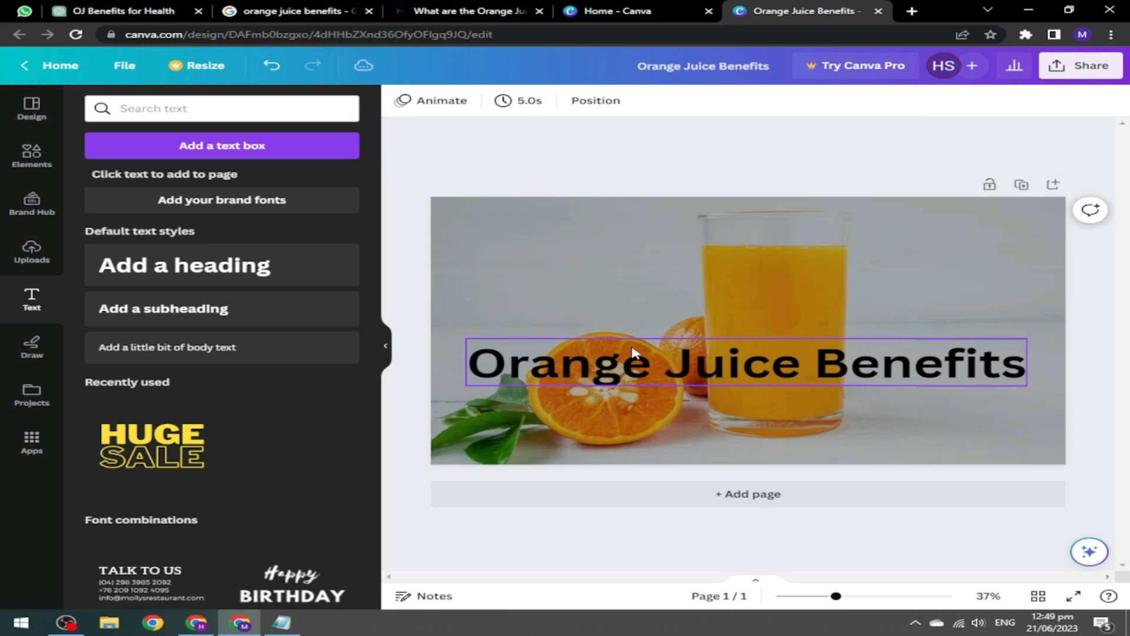
left_click(1009, 371)
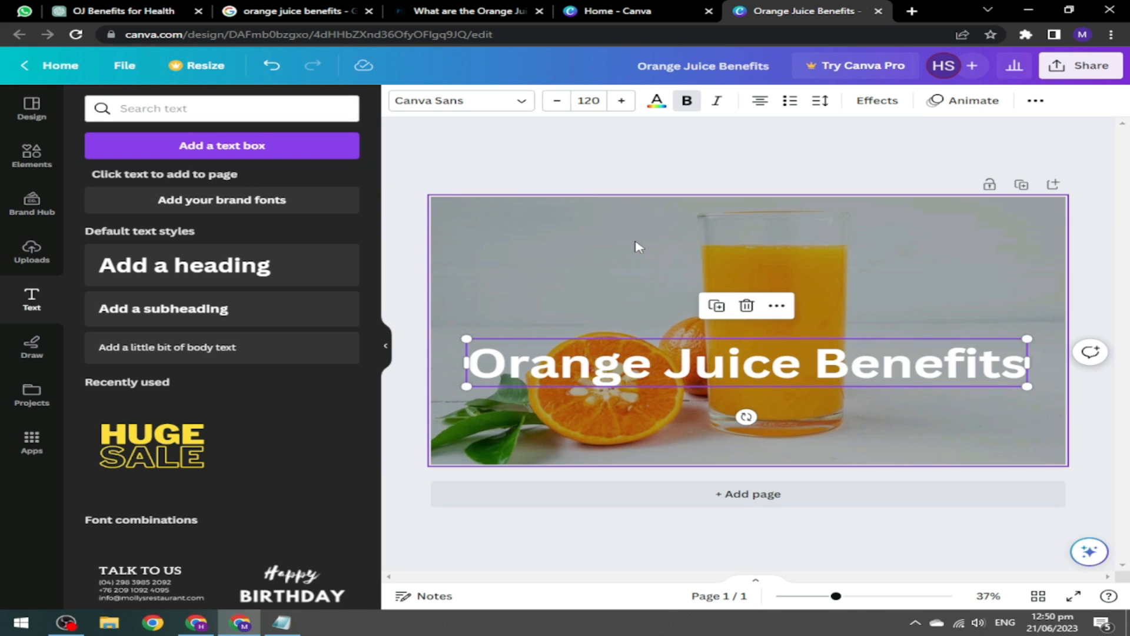
left_click(656, 100)
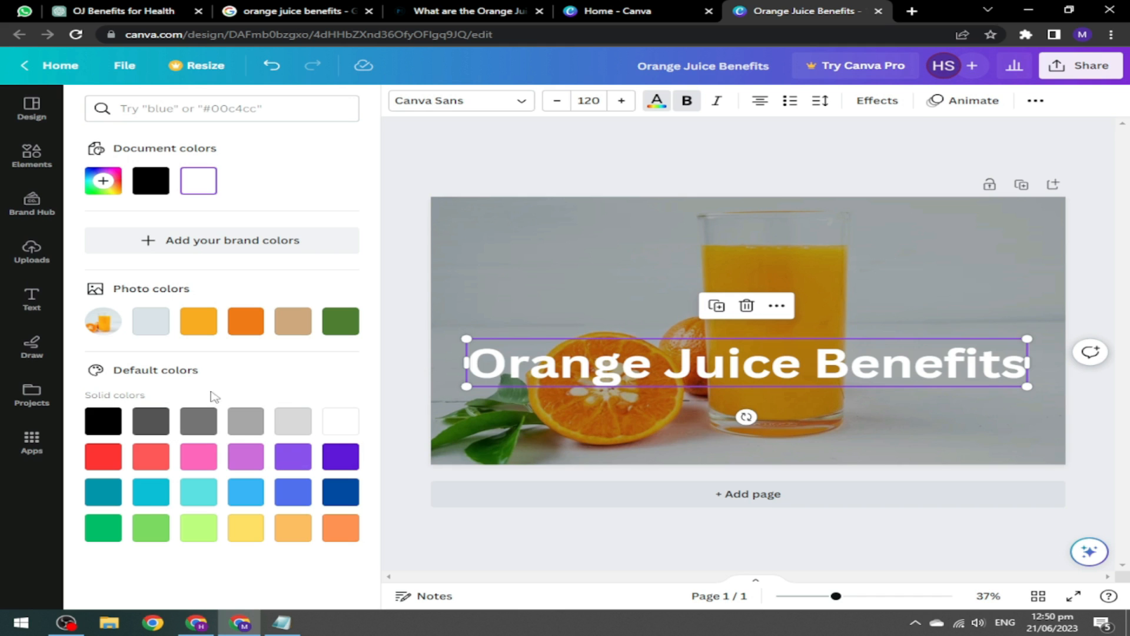
left_click(245, 528)
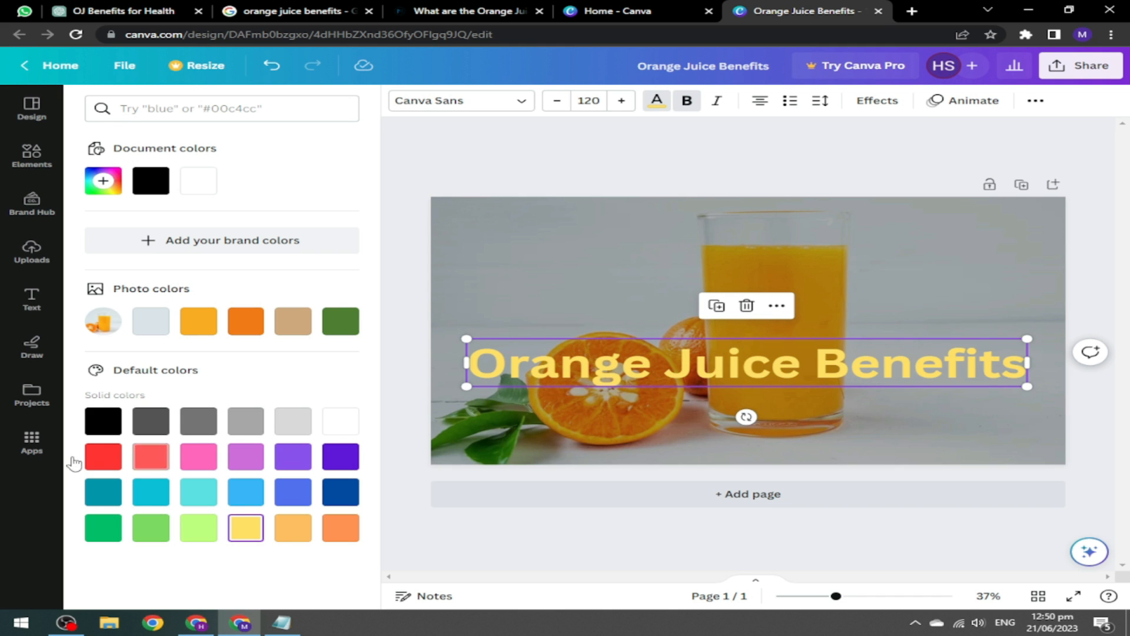
left_click(93, 417)
left_click(563, 173)
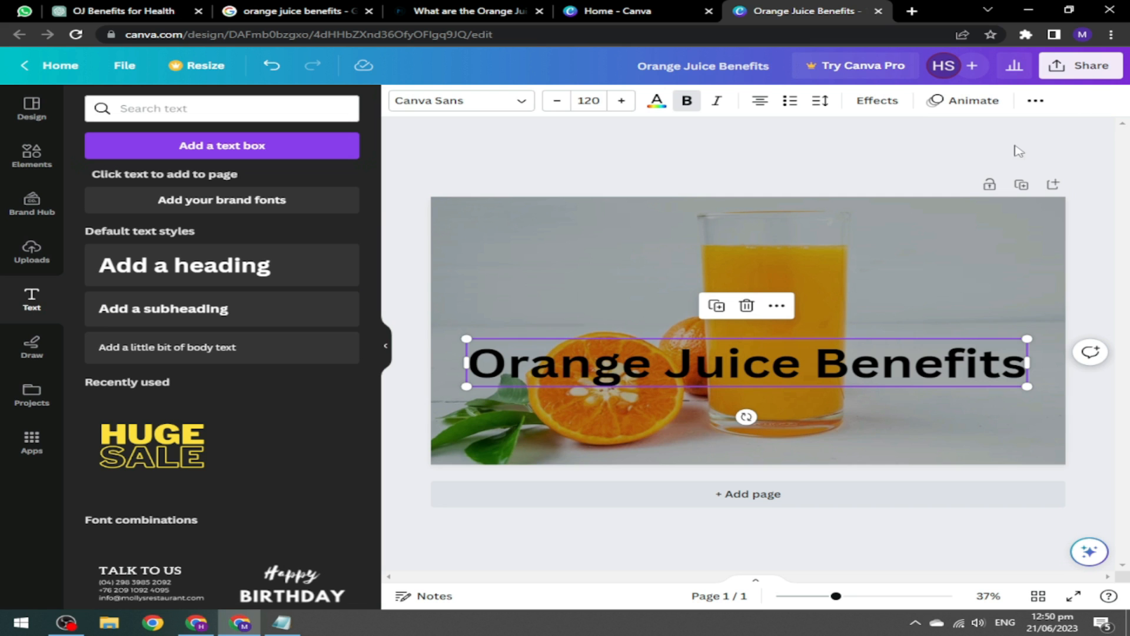
left_click(1092, 68)
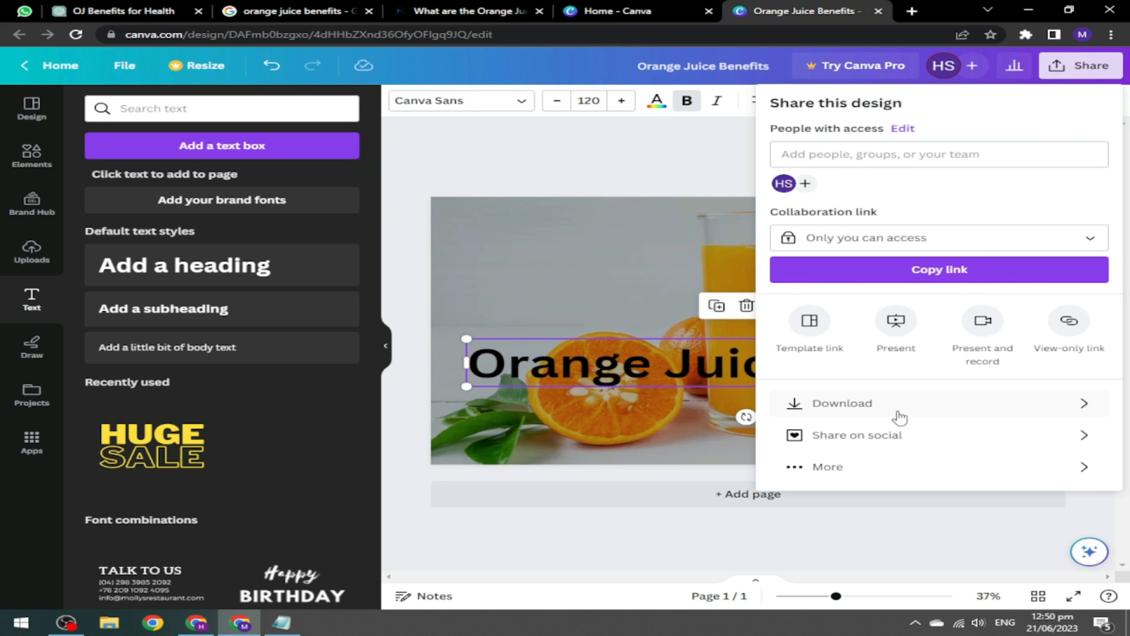
Download the Canva design as a JPG file and return to the Blogger post editor.
left_click(901, 418)
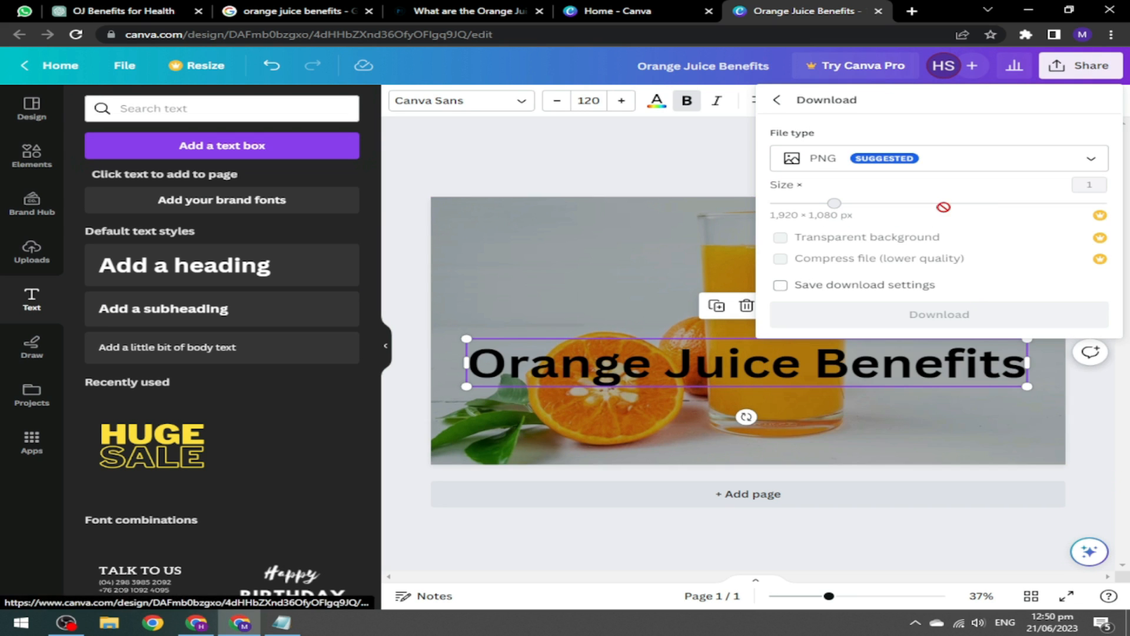
left_click(946, 173)
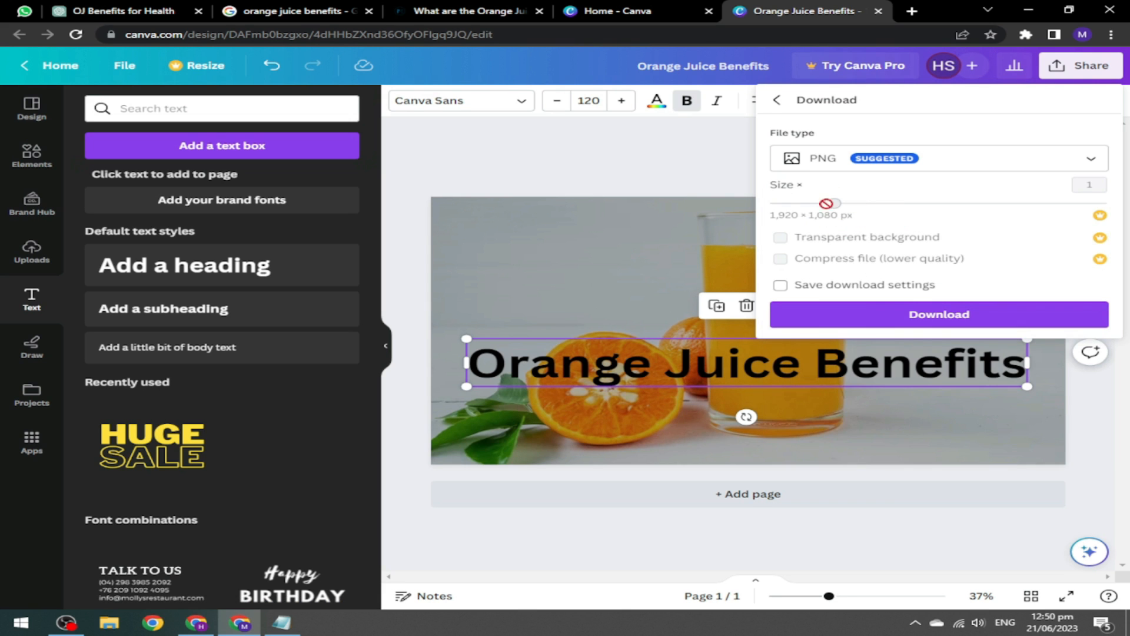
left_click(926, 167)
left_click(824, 196)
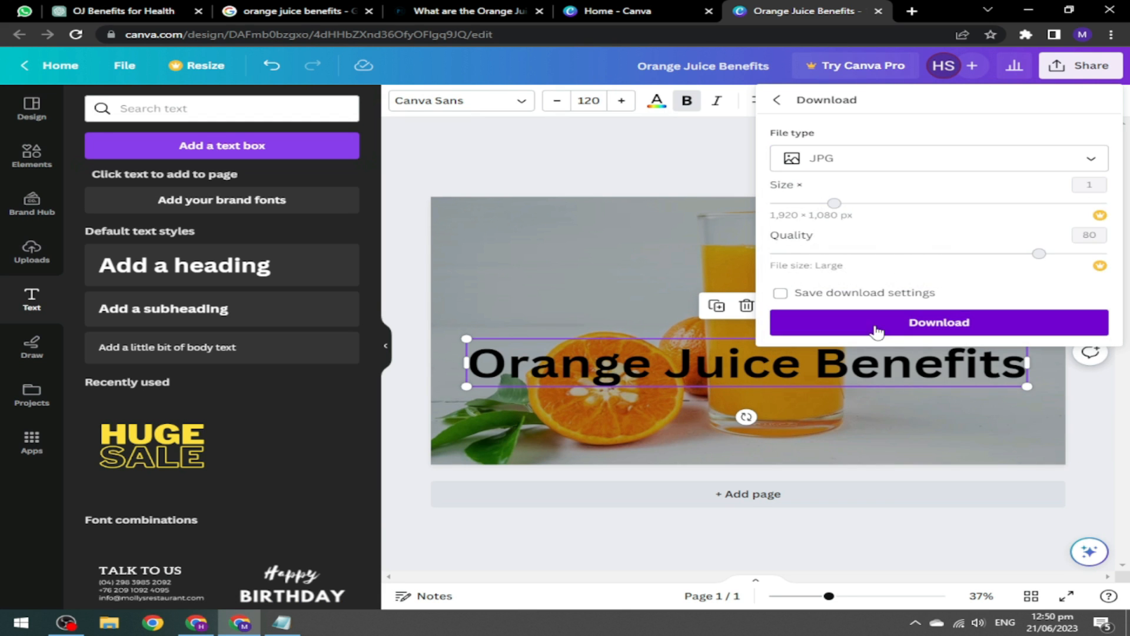
left_click(857, 323)
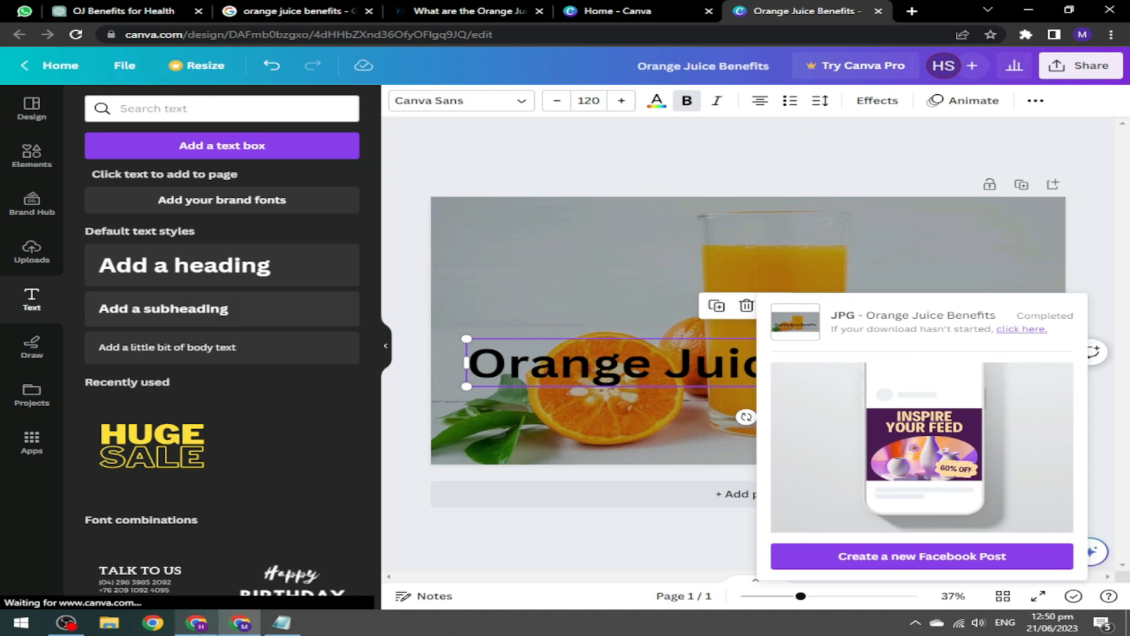
left_click(190, 627)
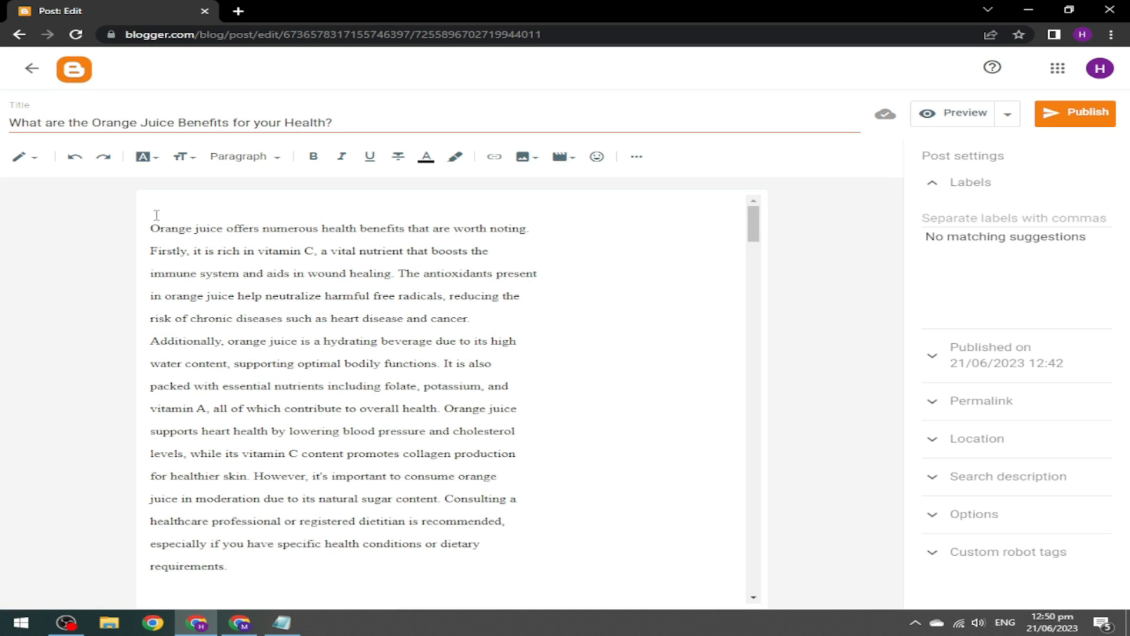
Upload the Orange Juice Benefits JPG from Downloads and insert it at the top of the post.
left_click(534, 160)
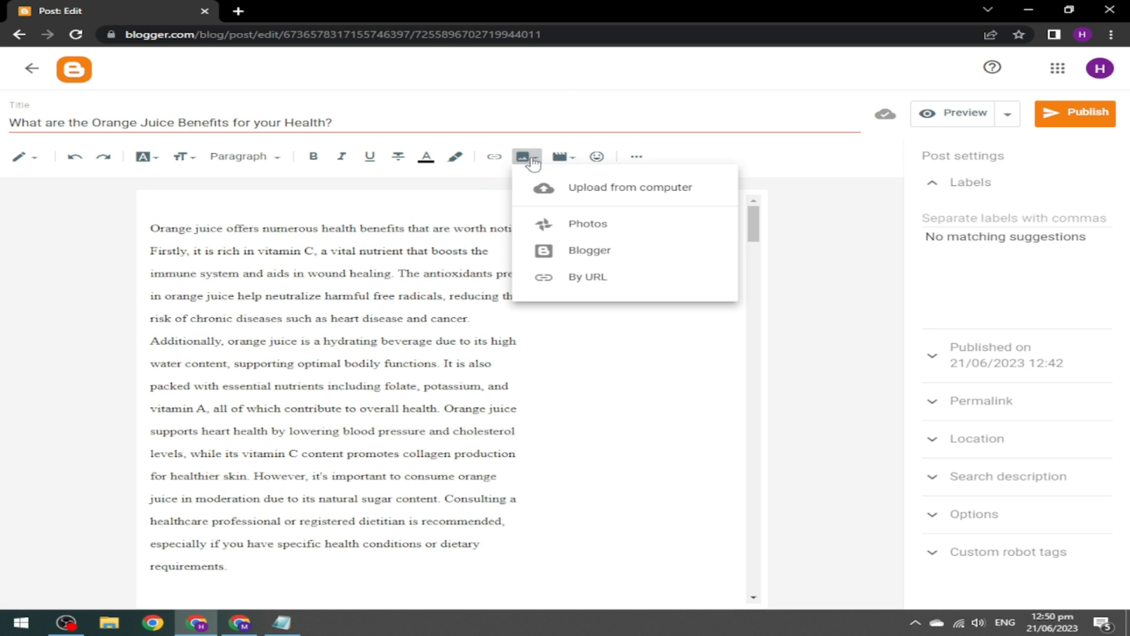
left_click(687, 190)
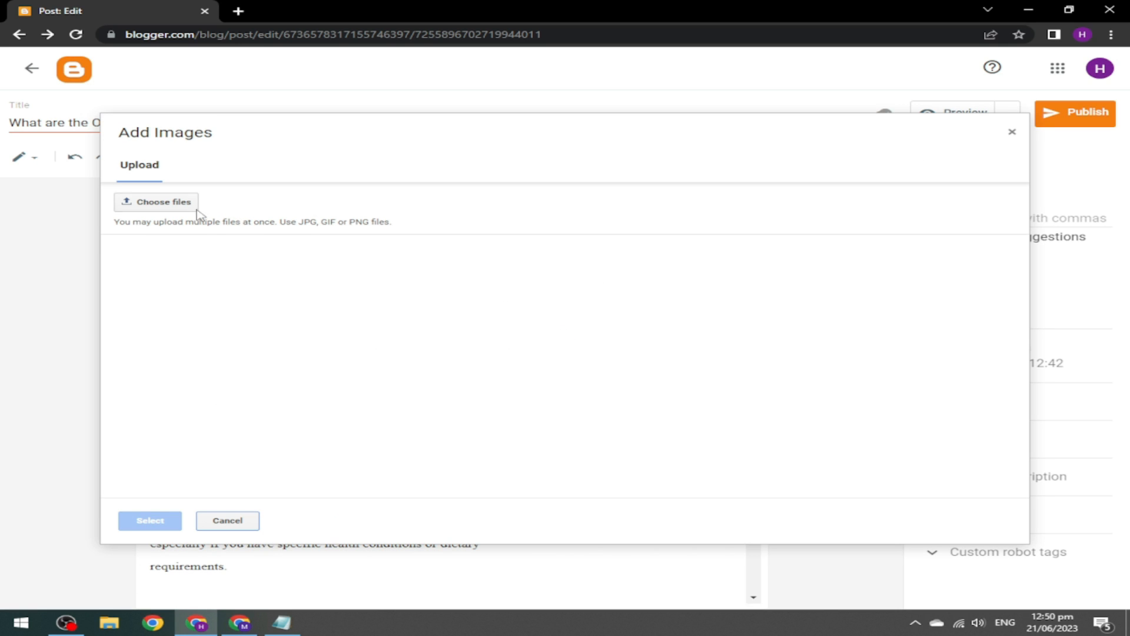
left_click(173, 206)
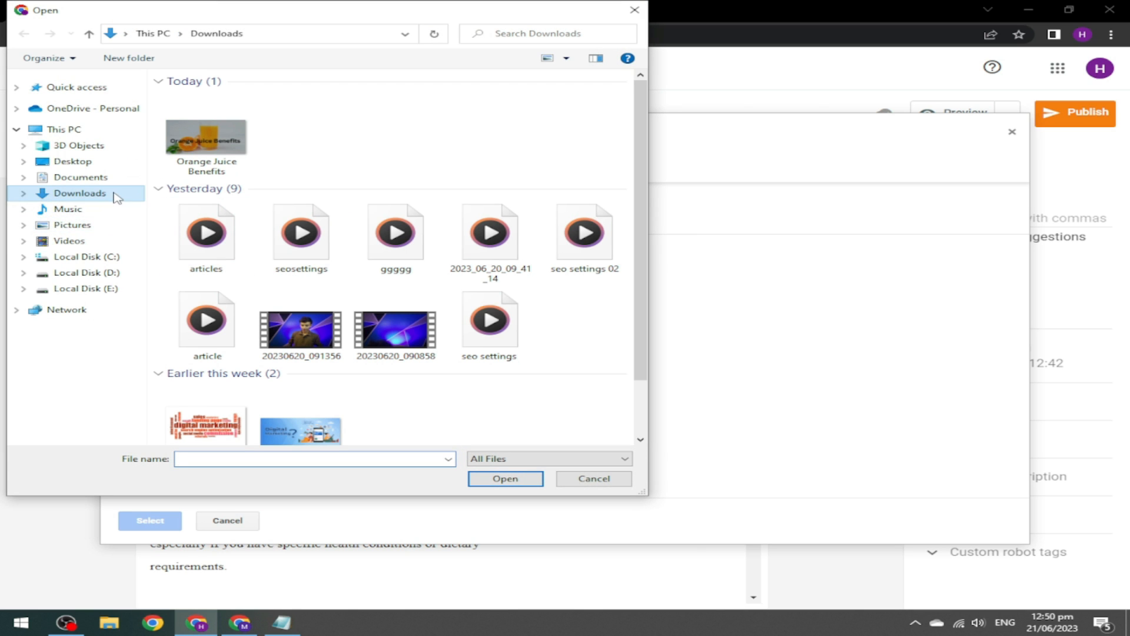
left_click(206, 159)
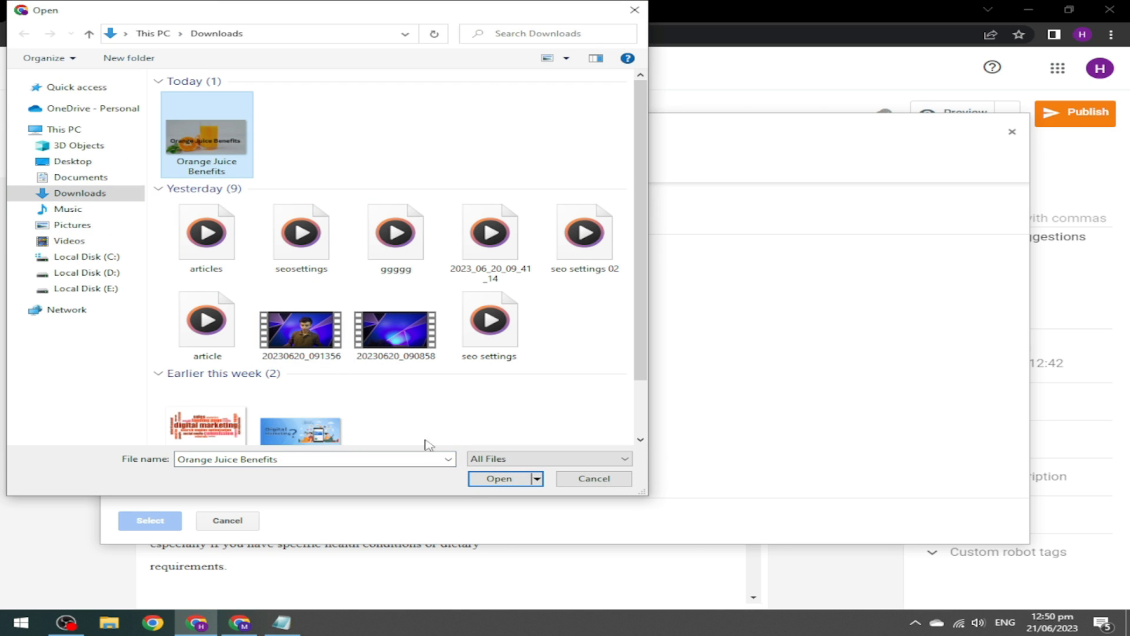
key("Return")
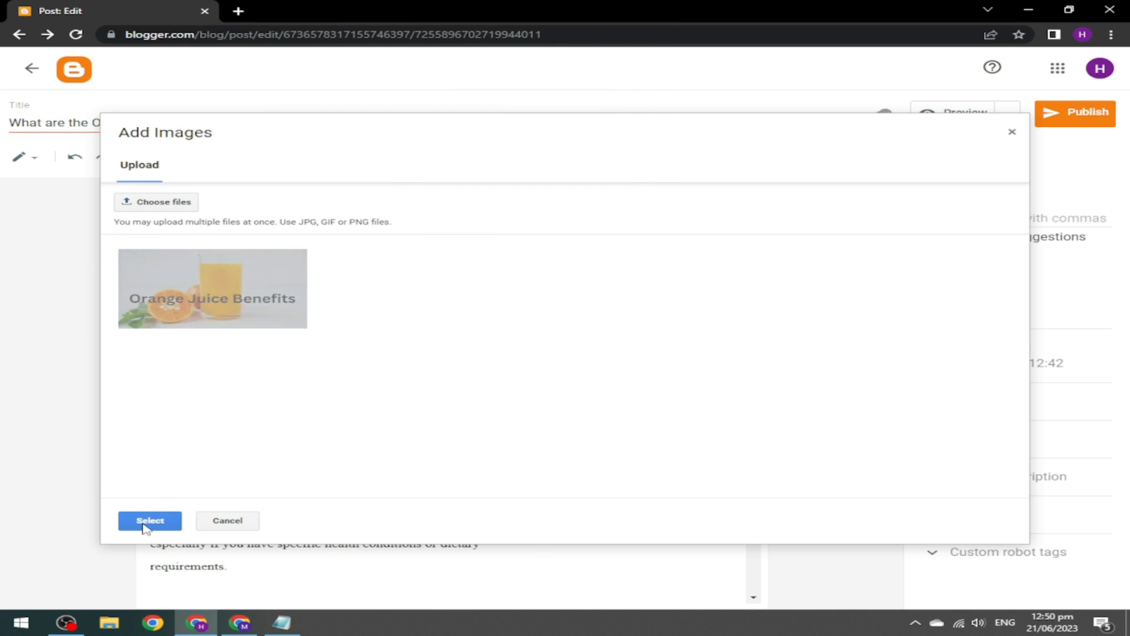
left_click(149, 521)
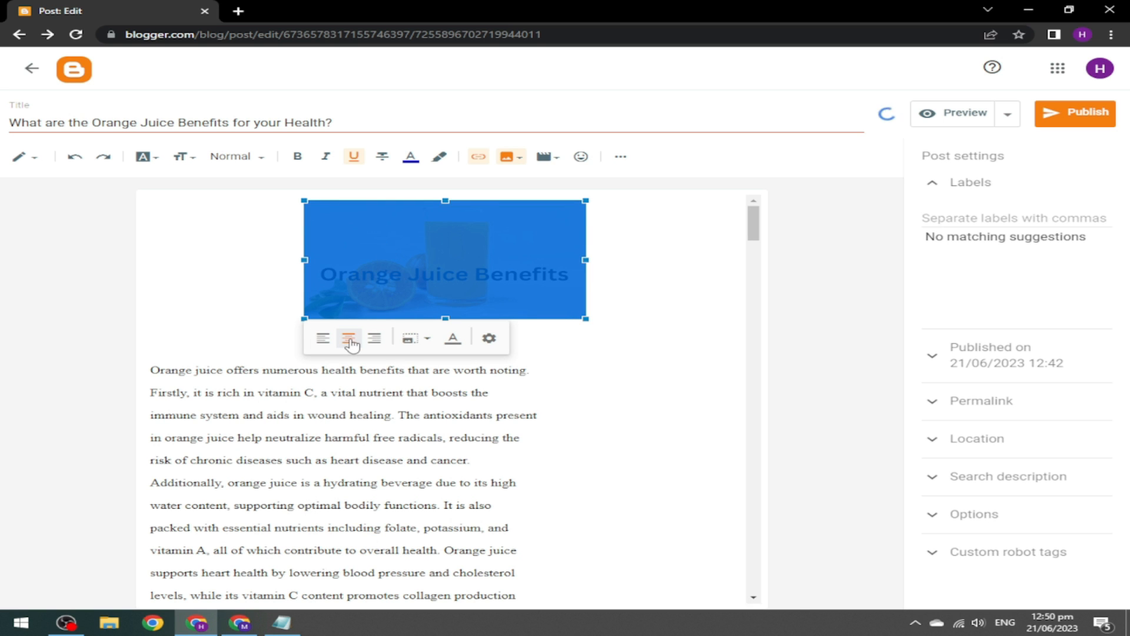
Make the header image X-large and caption it 'Orange Juice Benefits'.
left_click(415, 338)
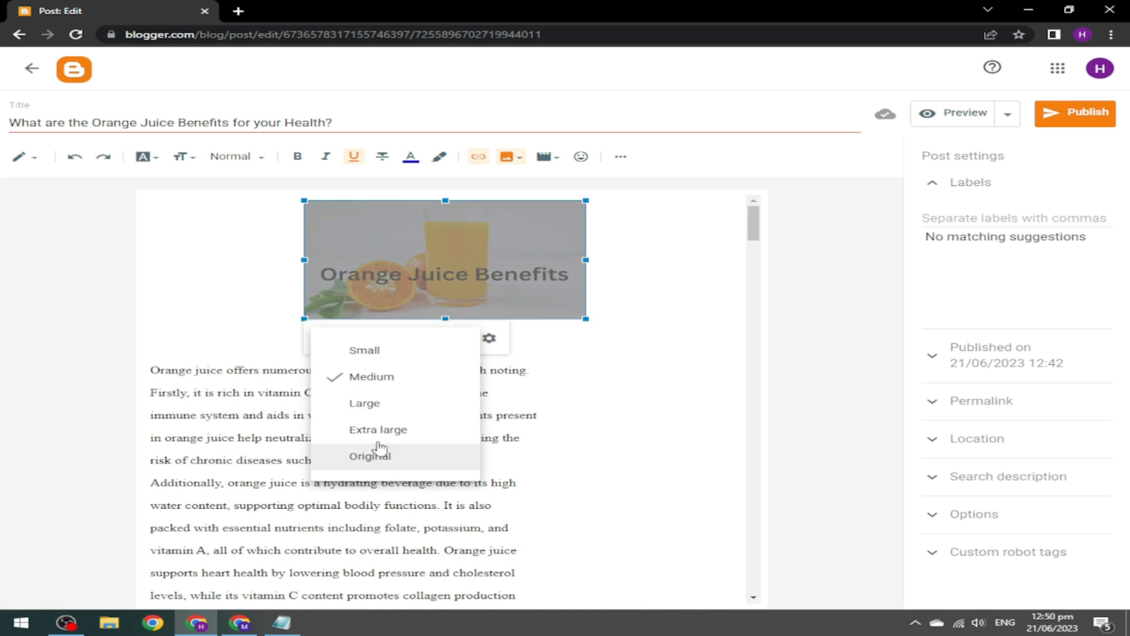
left_click(350, 433)
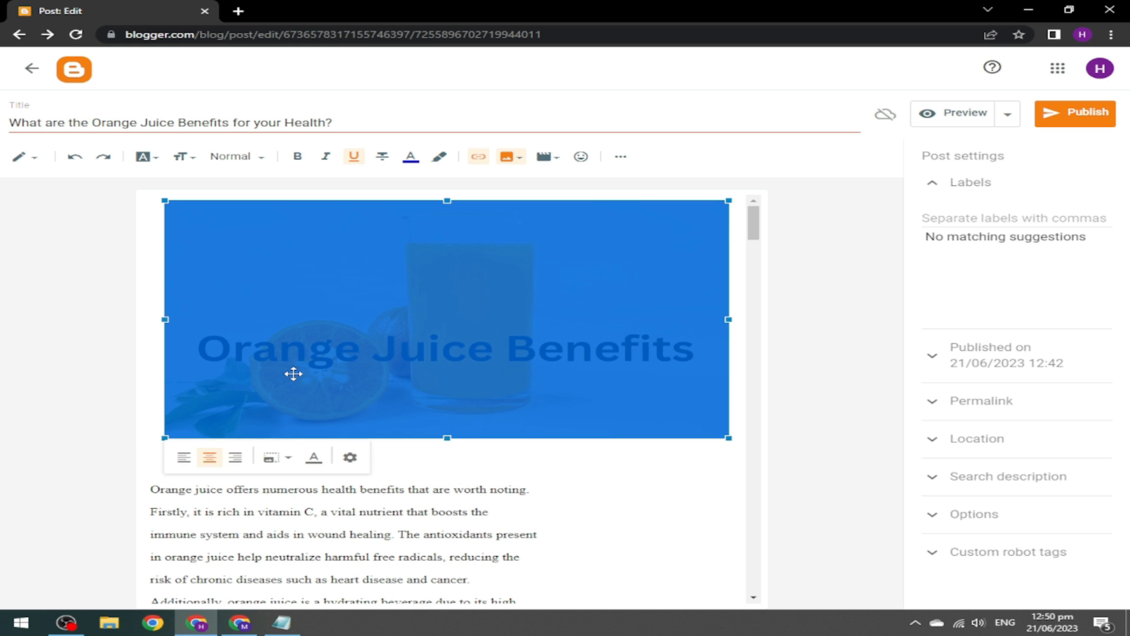
left_click(433, 449)
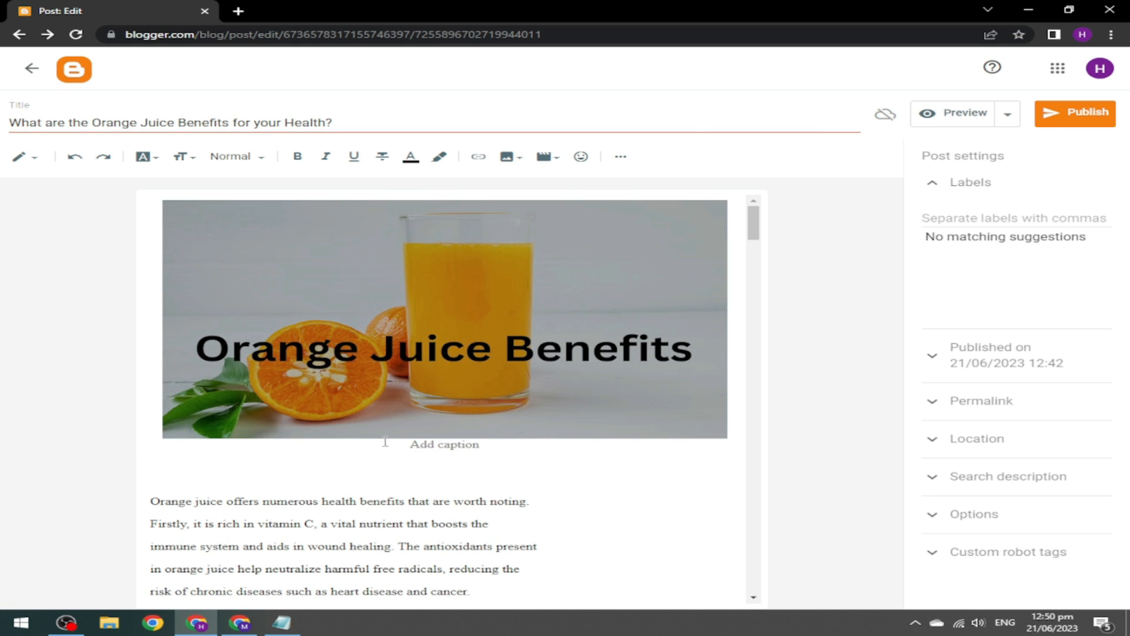
left_click(402, 398)
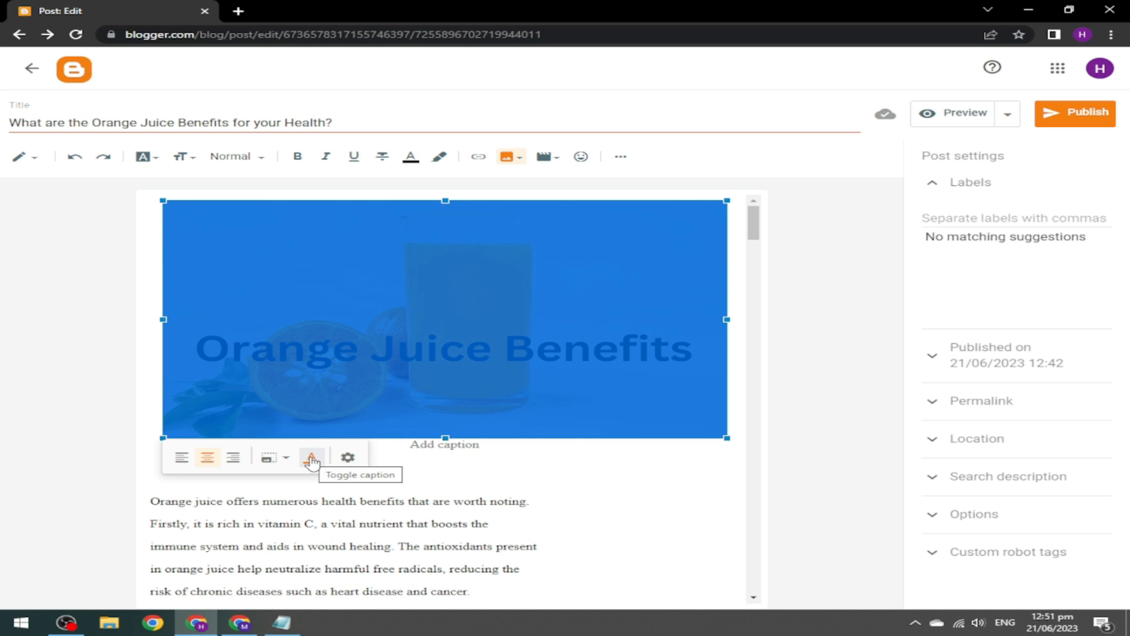
left_click(311, 458)
left_click(416, 395)
left_click(324, 459)
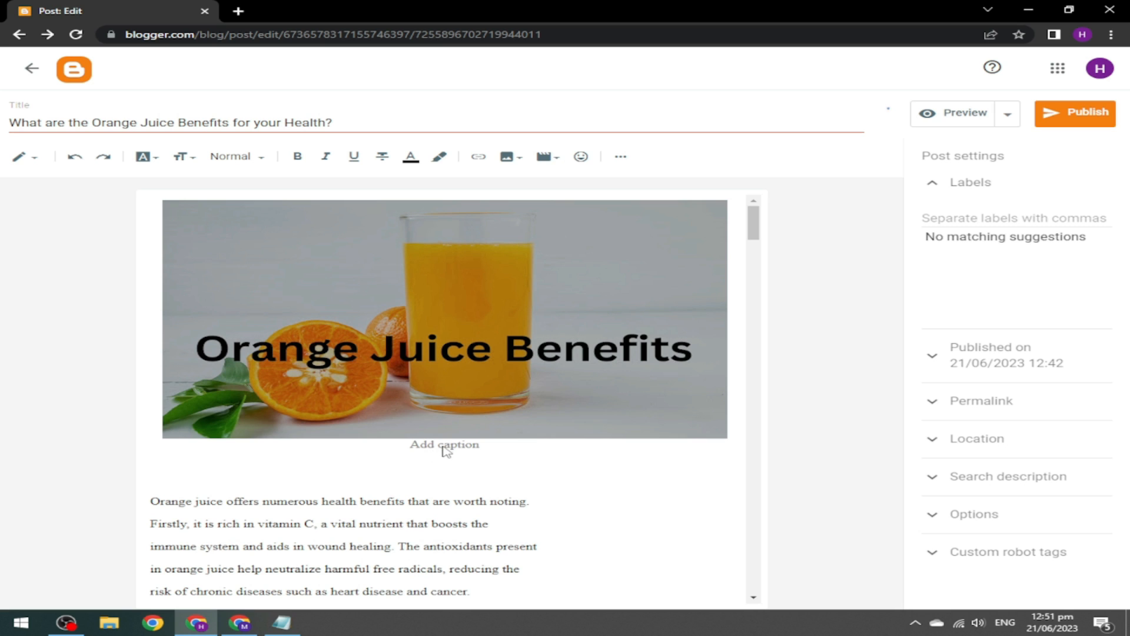
type("Orange Juice Benefits")
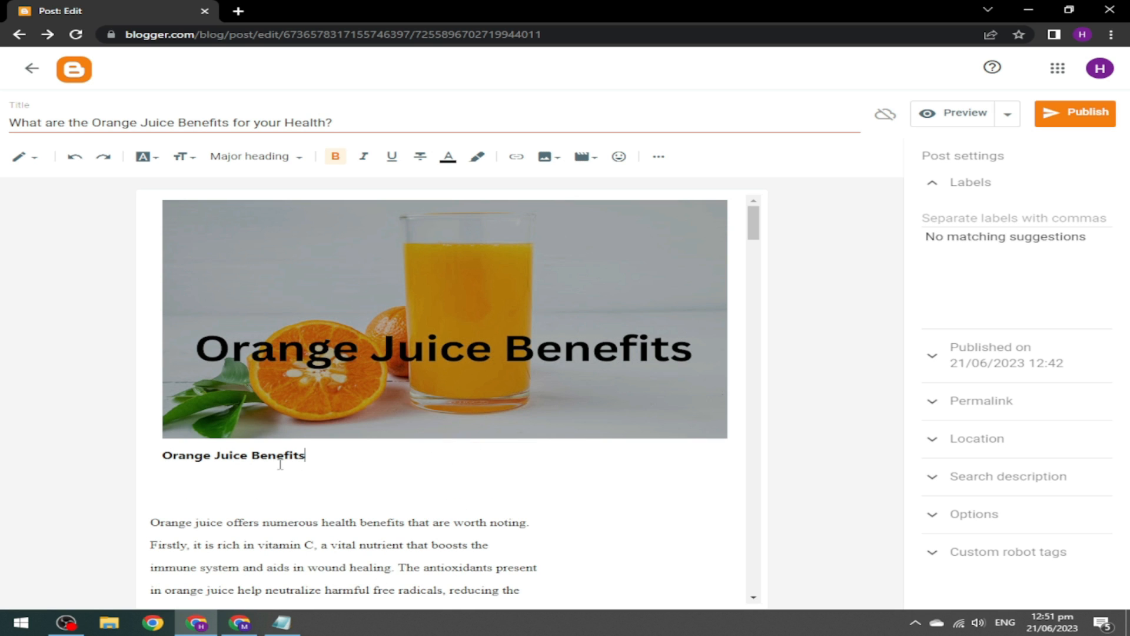
key("ctrl+z")
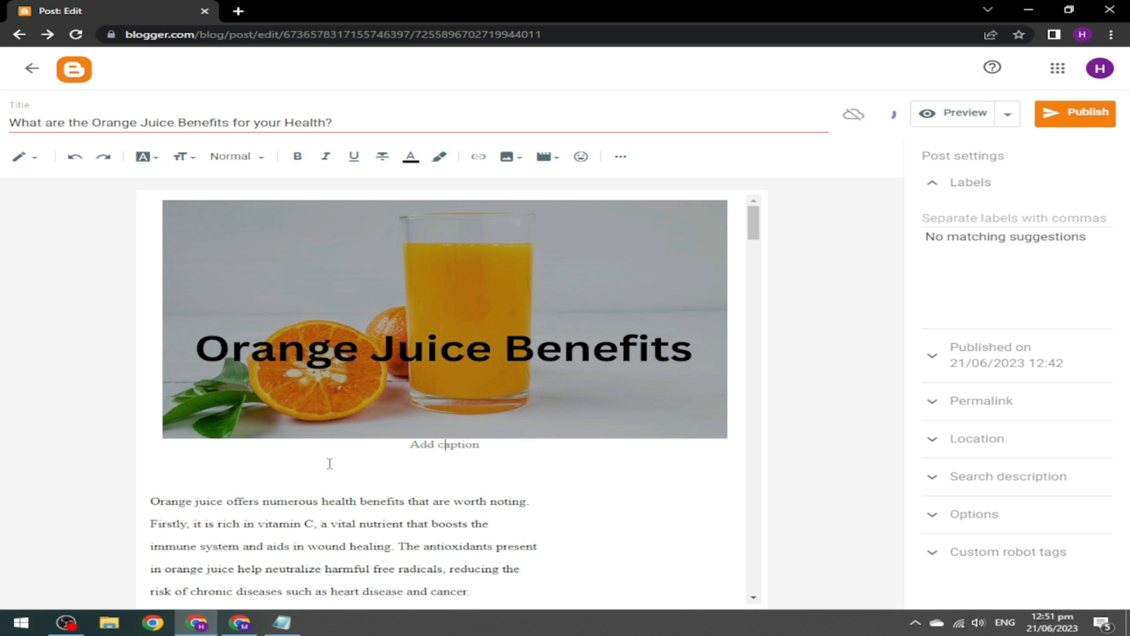
type("Orange Juice ")
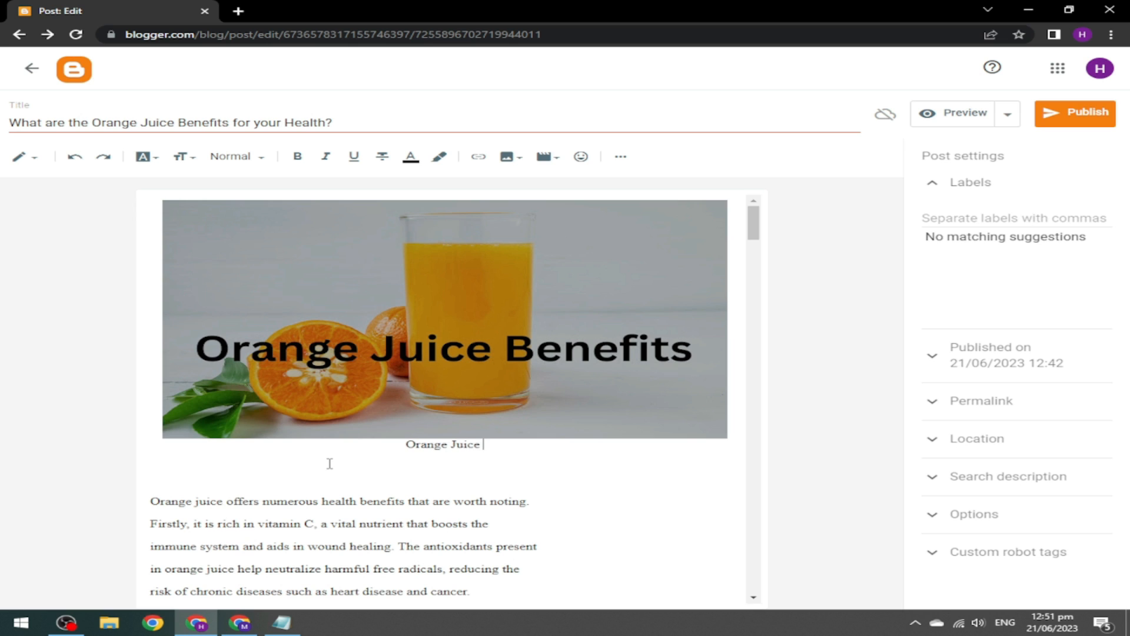
type("Benefits")
Set the image's alt text and title text to 'Orange Juice Benefits'.
left_click(557, 406)
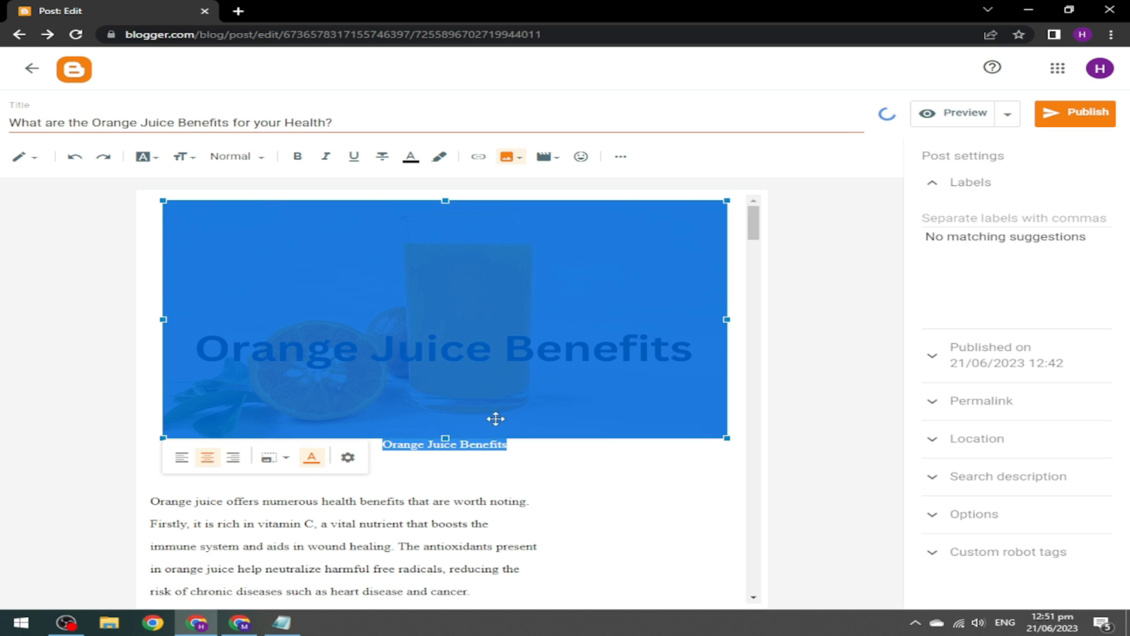
left_click(349, 461)
left_click(517, 240)
type("Orange Juice Benefits")
left_click(504, 289)
type("Orange Juice Benefits")
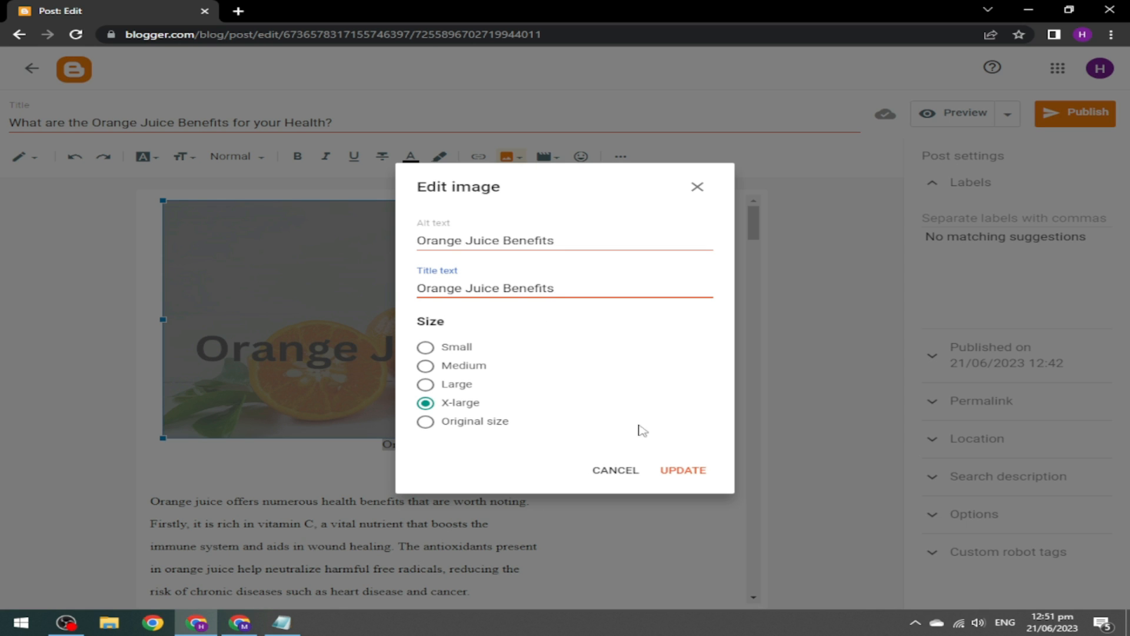
left_click(681, 471)
Turn the Nutritional Information question line into a heading.
left_click_drag(755, 223, 706, 274)
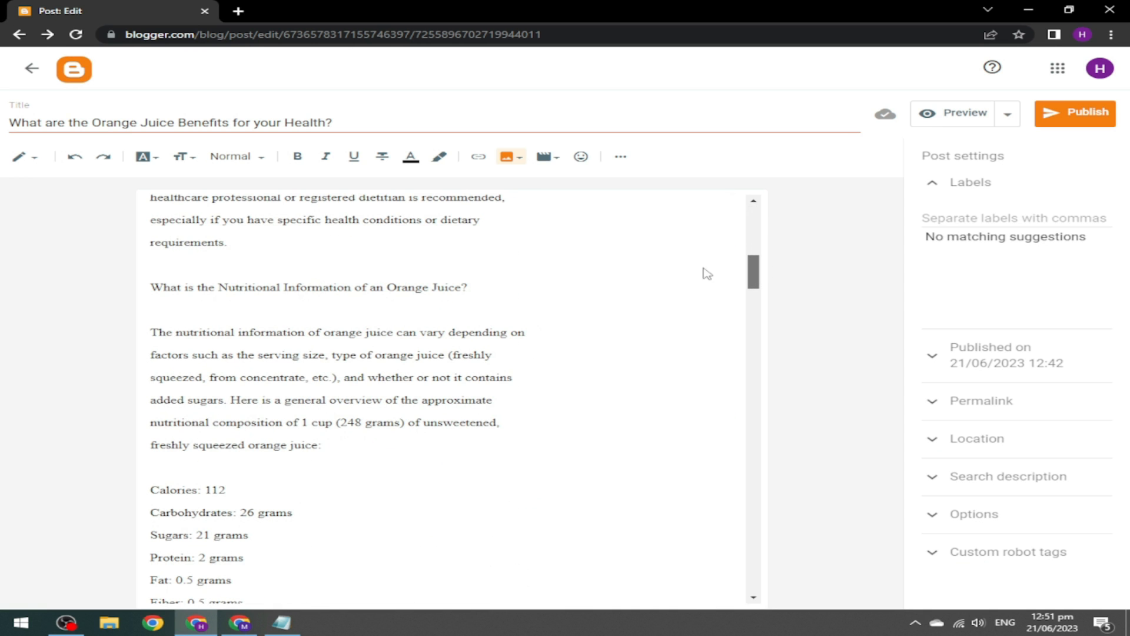
left_click(473, 294)
left_click(159, 295, "shift")
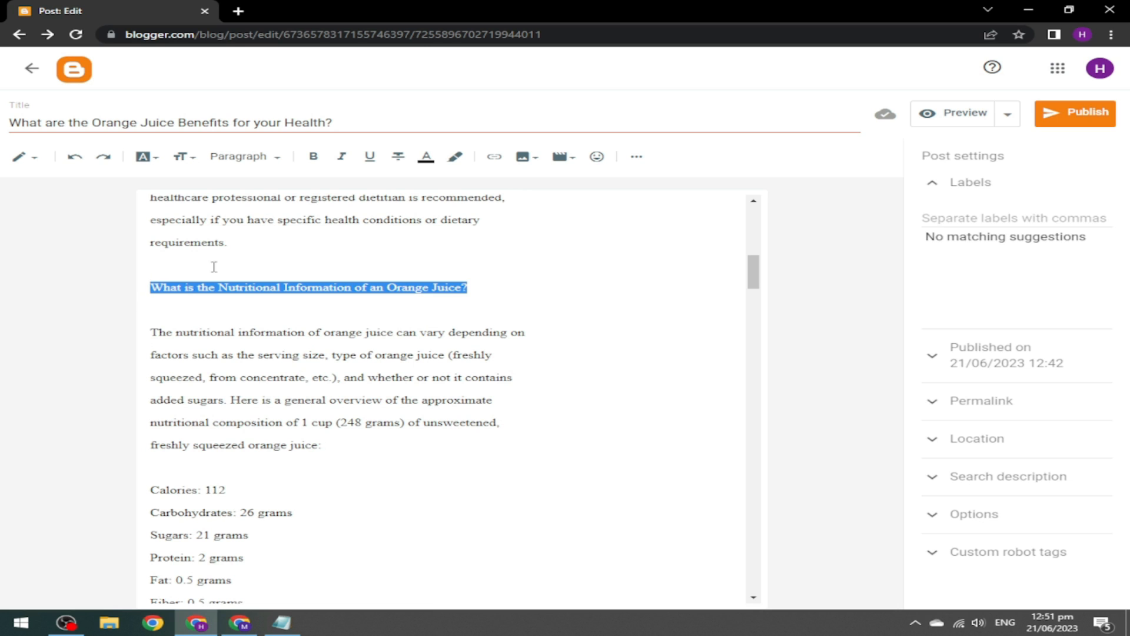
left_click(253, 157)
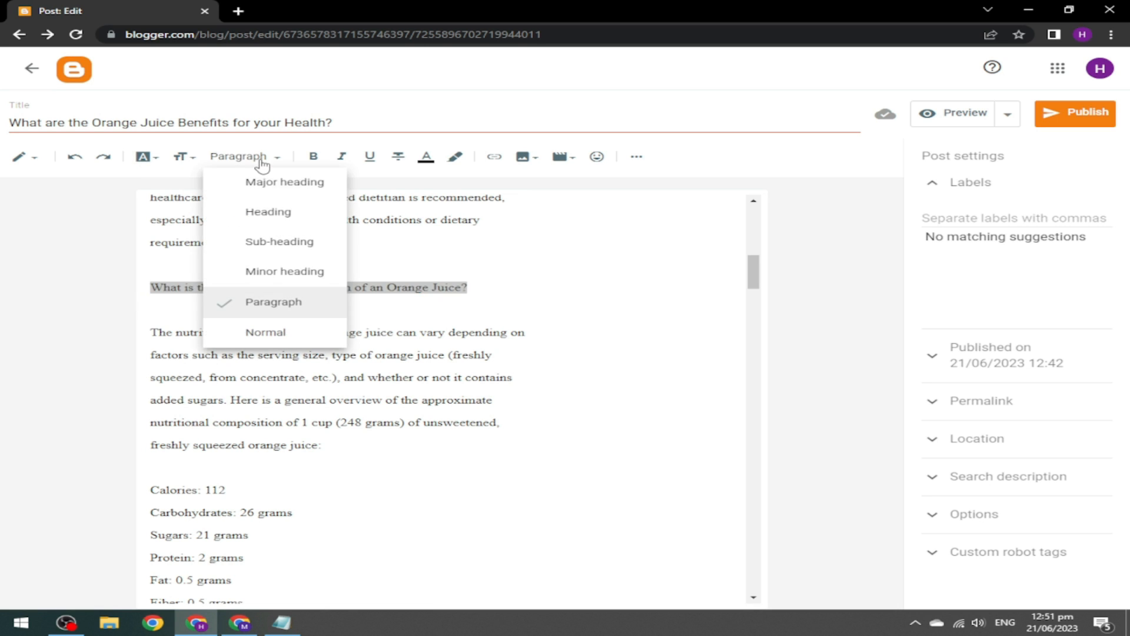
left_click(253, 226)
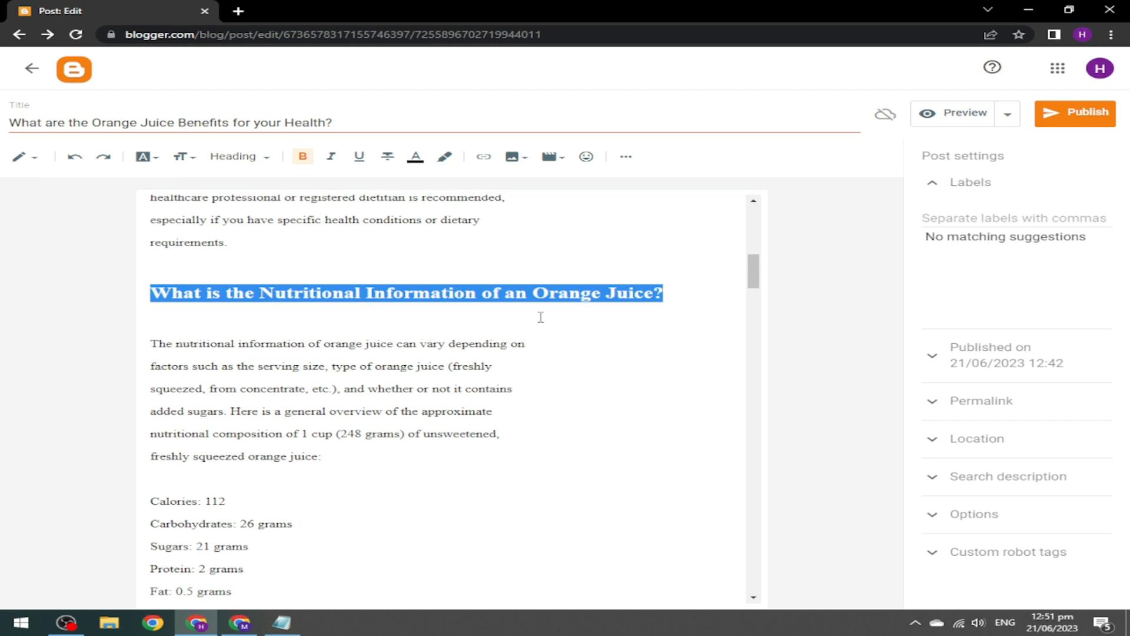
Make 'Orange juice is an immunity booster' and 'This juice helps to fight free radicals' headings.
left_click_drag(754, 275, 752, 318)
left_click_drag(379, 361, 149, 361)
left_click(275, 164)
left_click(299, 218)
left_click_drag(758, 321, 761, 354)
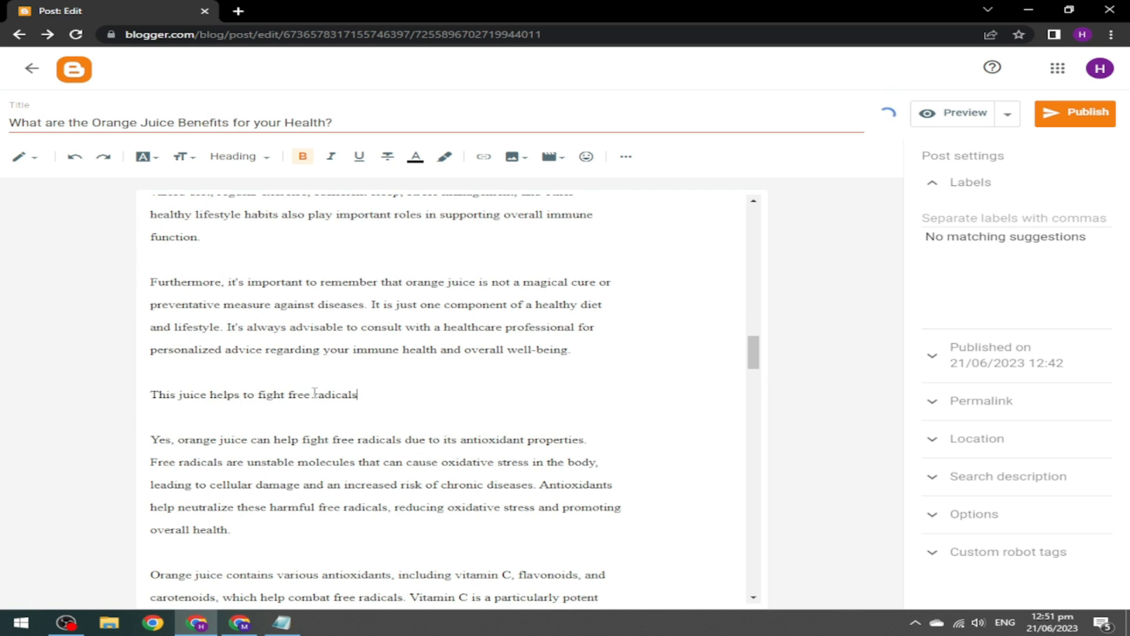
left_click_drag(379, 391, 126, 399)
left_click(243, 159)
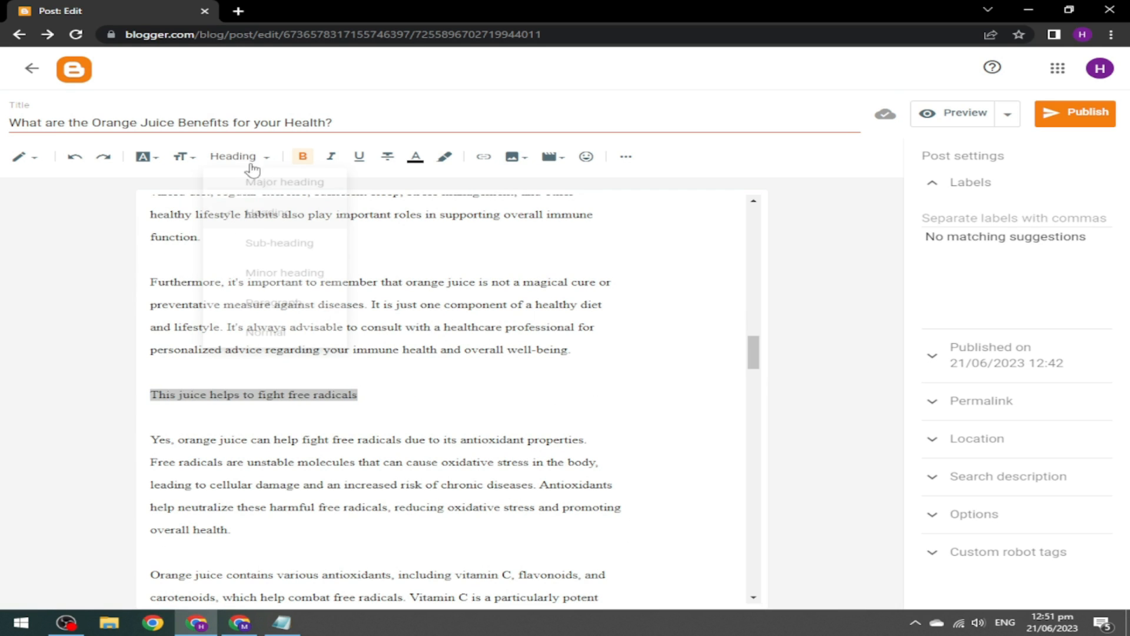
left_click(287, 214)
left_click_drag(755, 225, 832, 100)
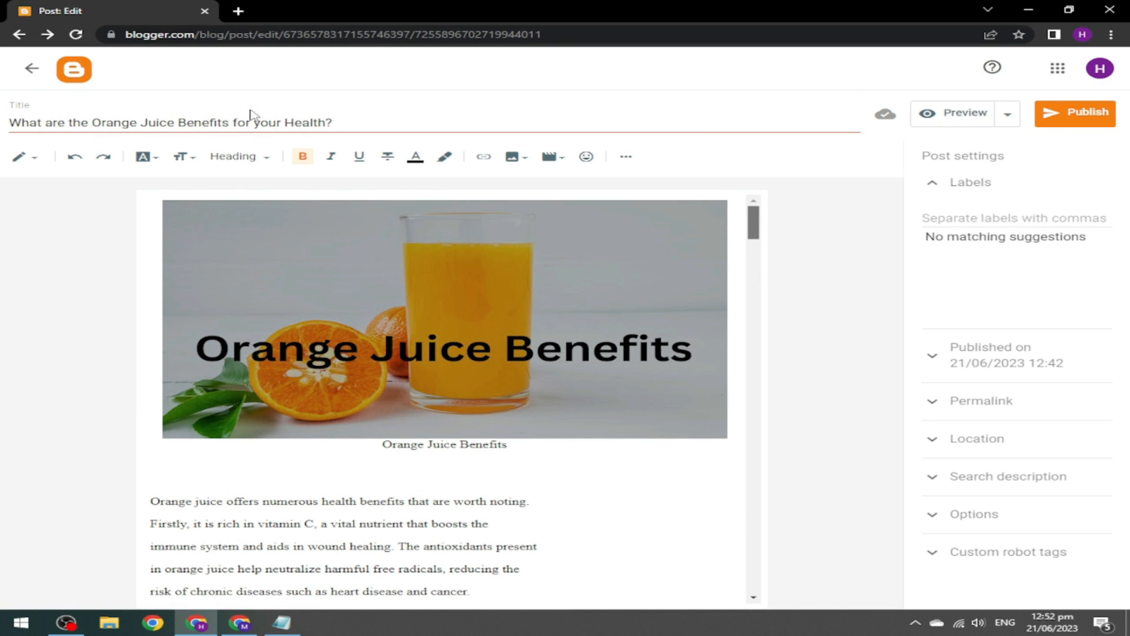
Add the label Health to the post and set its publish date to Automatic.
left_click(950, 219)
type("Helt")
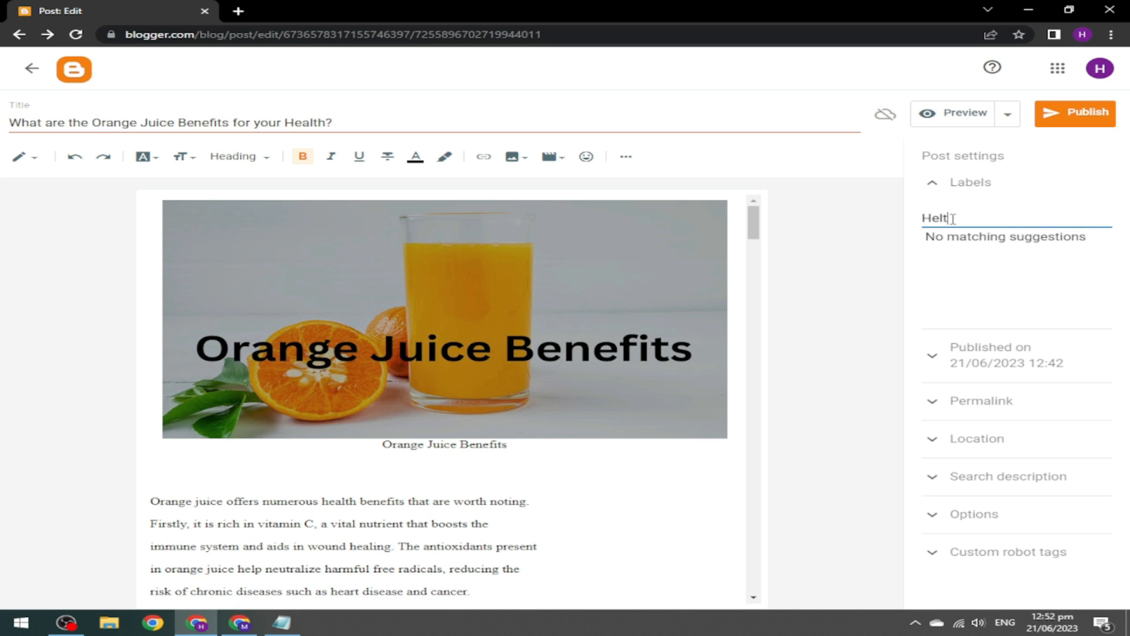
right_click(944, 222)
left_click(948, 230)
left_click(984, 216)
left_click(934, 187)
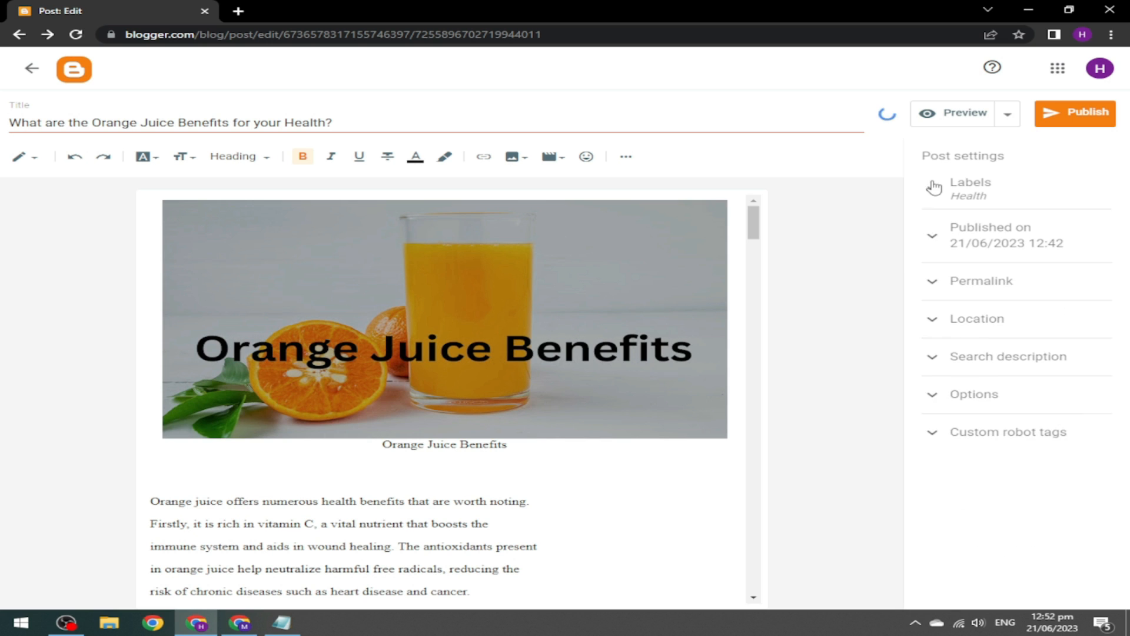
left_click(936, 246)
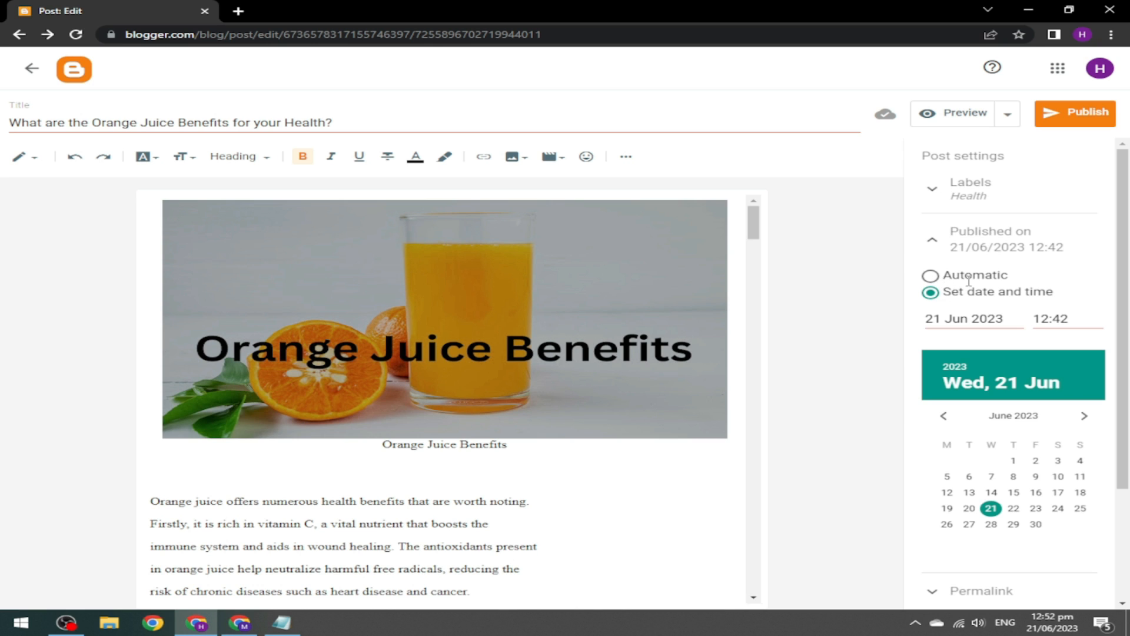
left_click(940, 277)
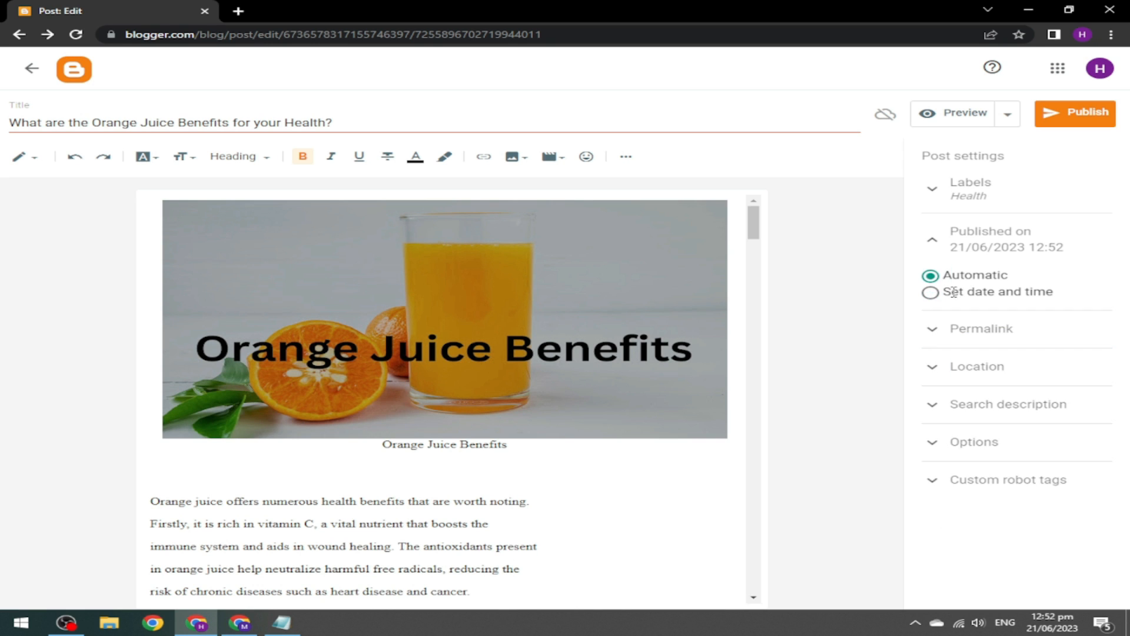
Enter a custom permalink from the title 'Orange Juice Benefits', replacing spaces with hyphens.
left_click(933, 239)
left_click(931, 294)
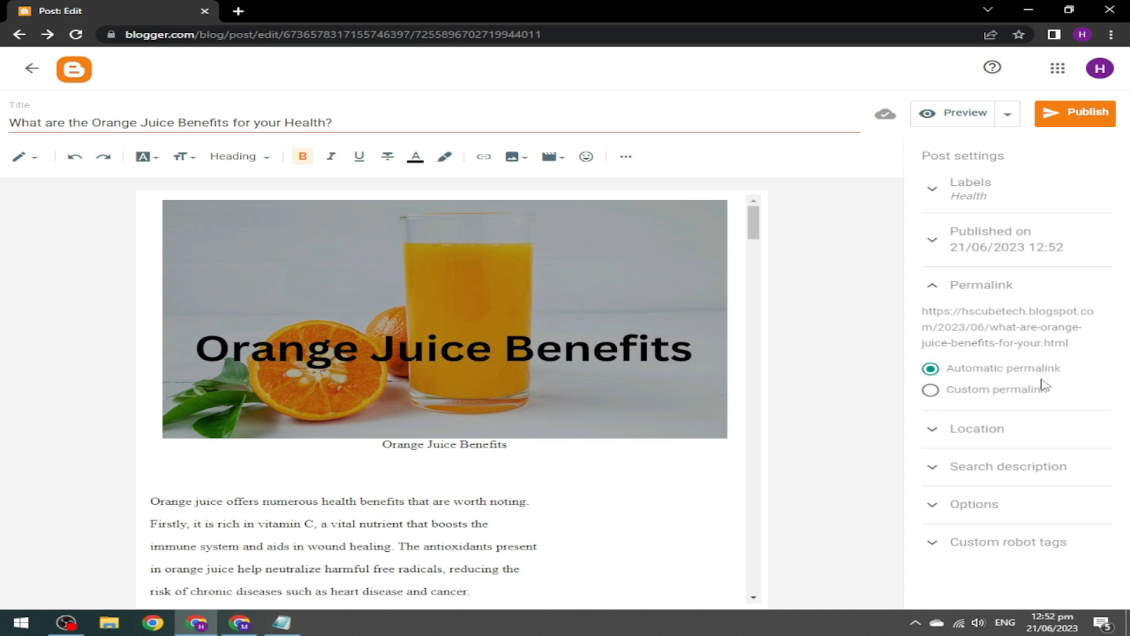
left_click(930, 389)
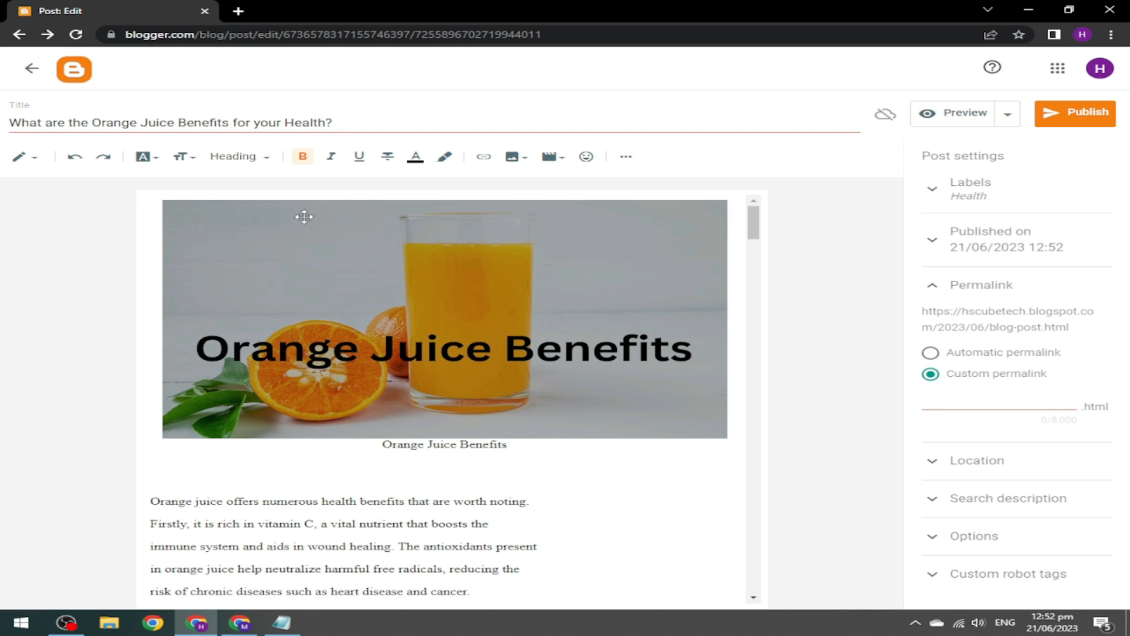
left_click_drag(92, 122, 230, 123)
key("ctrl+c")
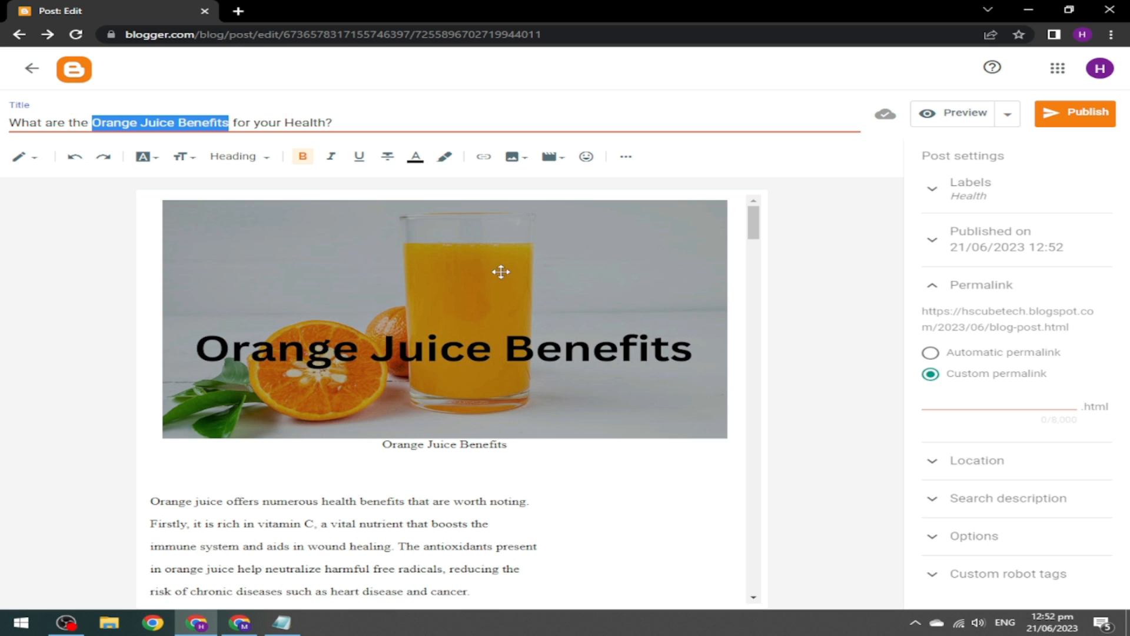
left_click(929, 403)
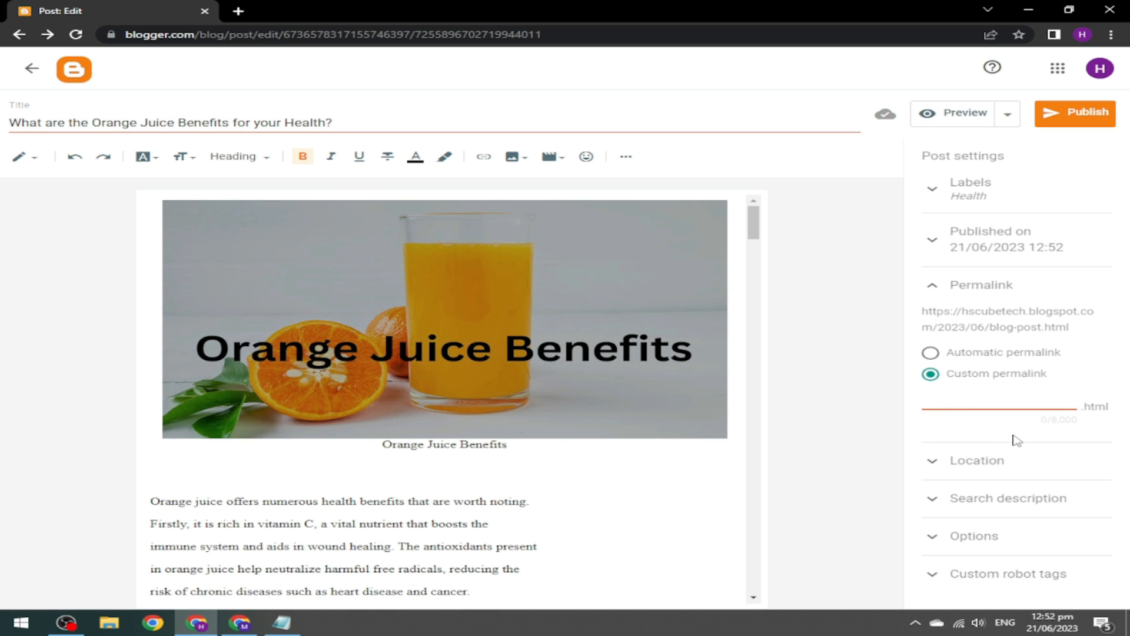
key("ctrl+v")
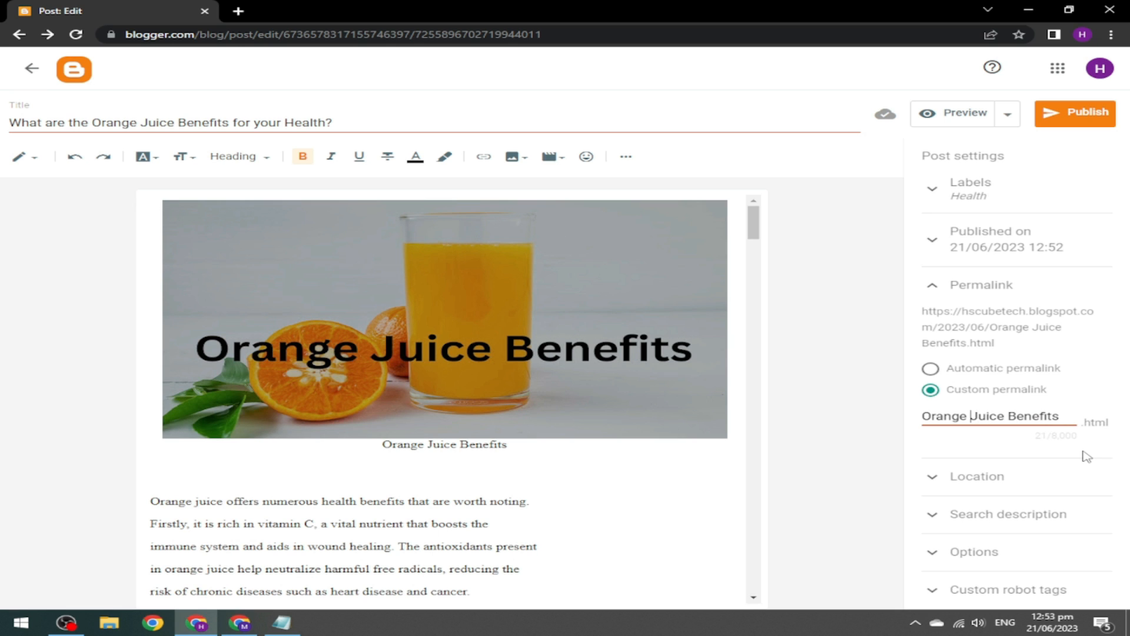
key("BackSpace")
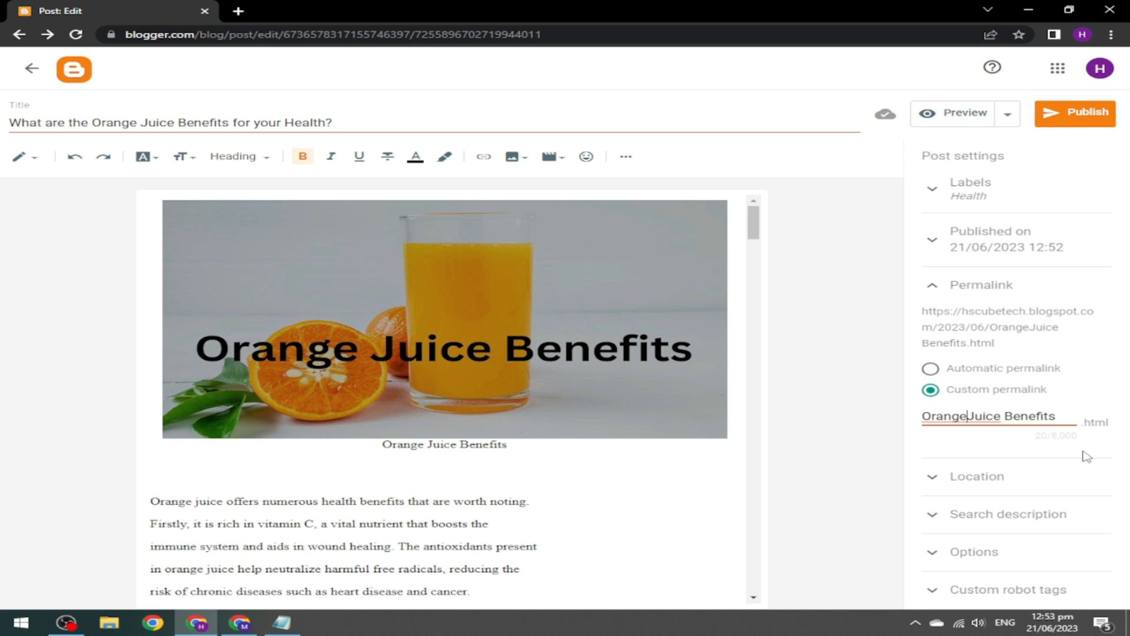
type("-")
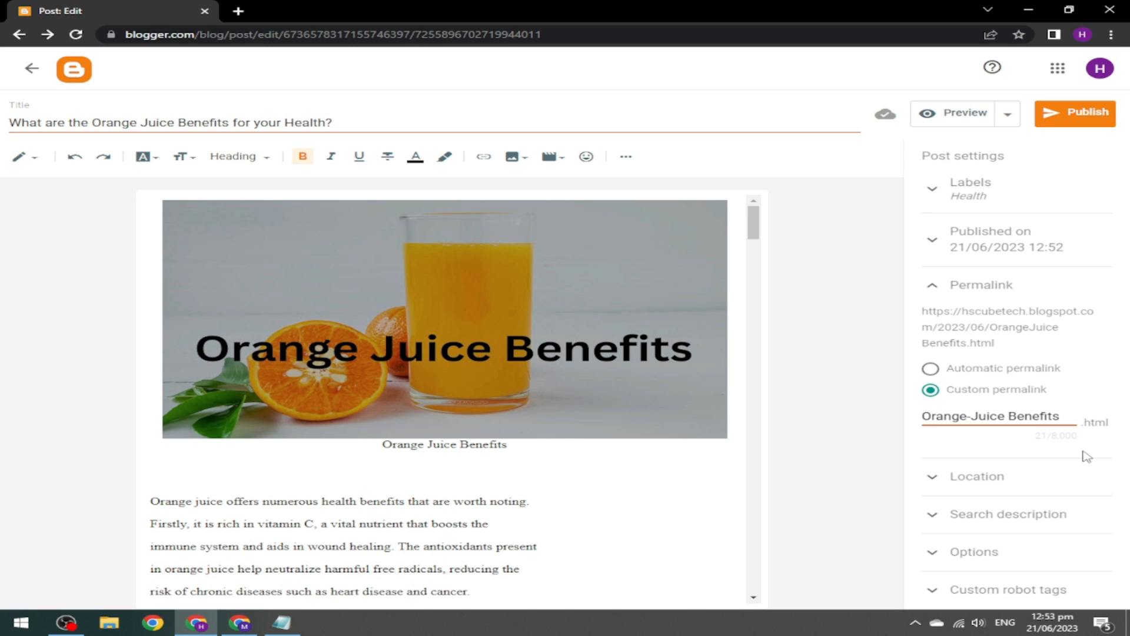
key("Right")
key("Right")
key("Right")
key("Right")
key("Delete")
Finish hyphenating the permalink to Orange-Juice-Benefits.
type("-")
left_click(933, 285)
left_click(936, 327)
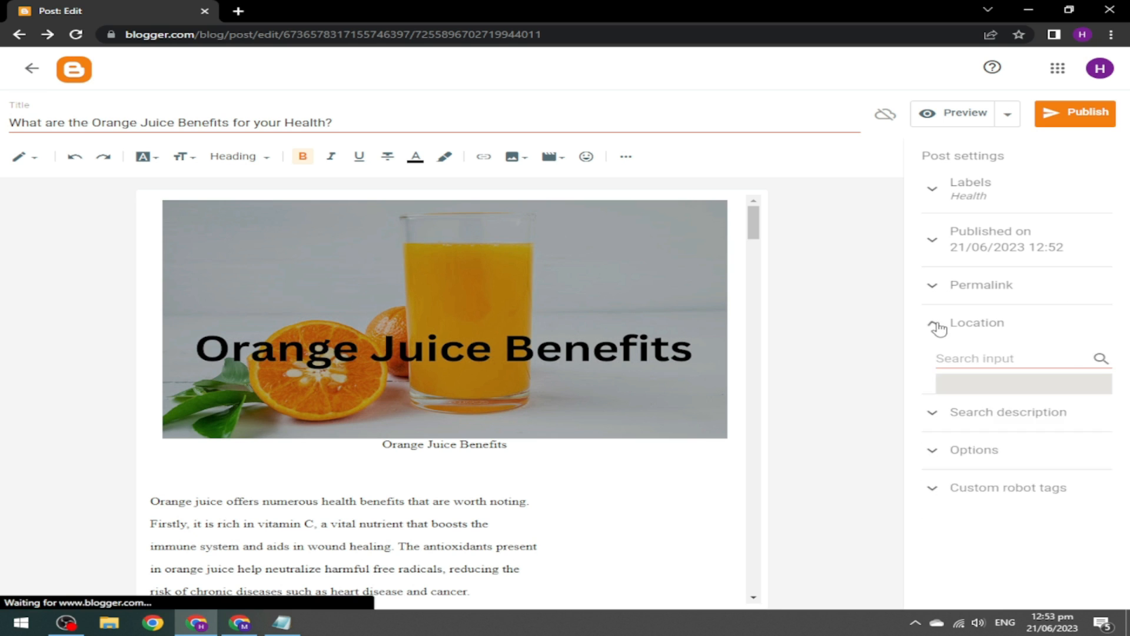
left_click(937, 326)
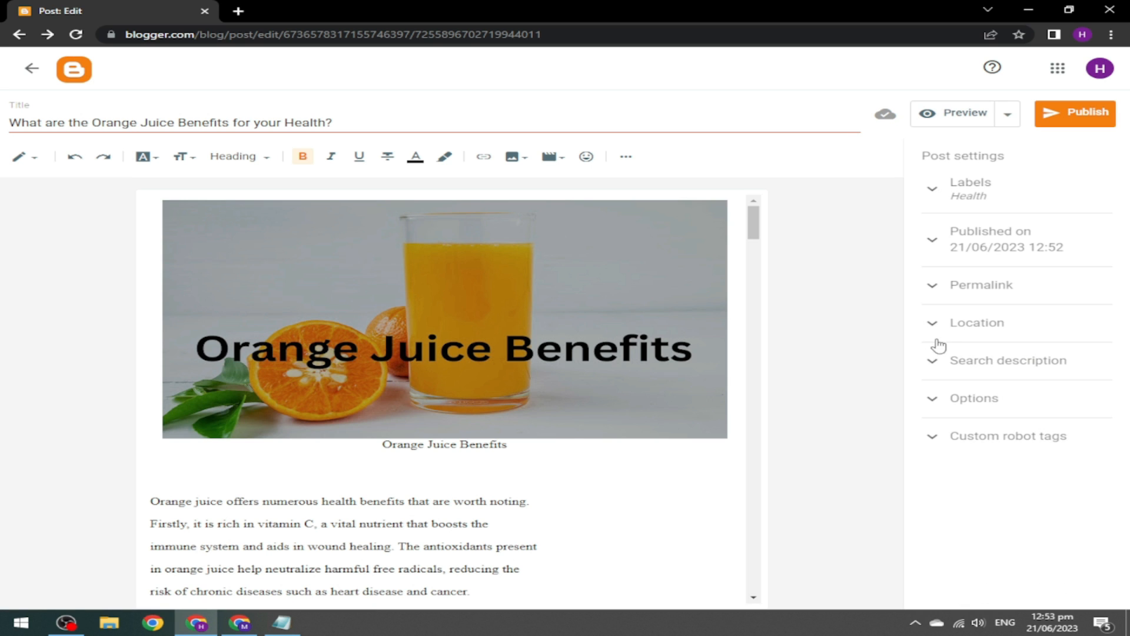
Paste the post's opening sentences as the search description, removing the blank line before 'Firstly'.
left_click(933, 364)
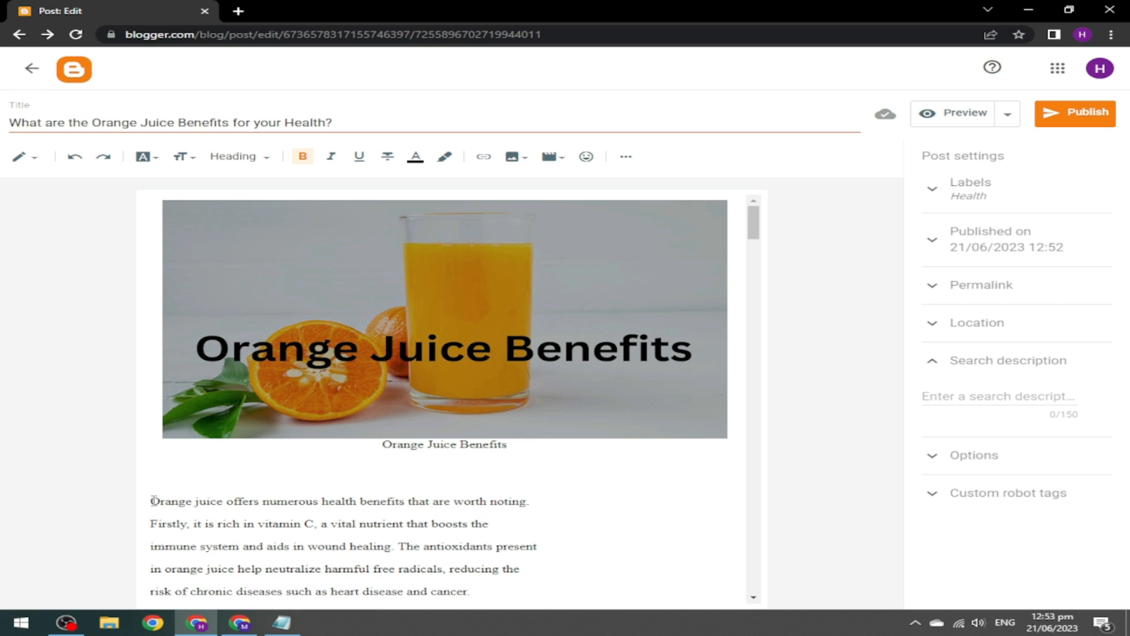
left_click_drag(175, 501, 312, 522)
key("ctrl+c")
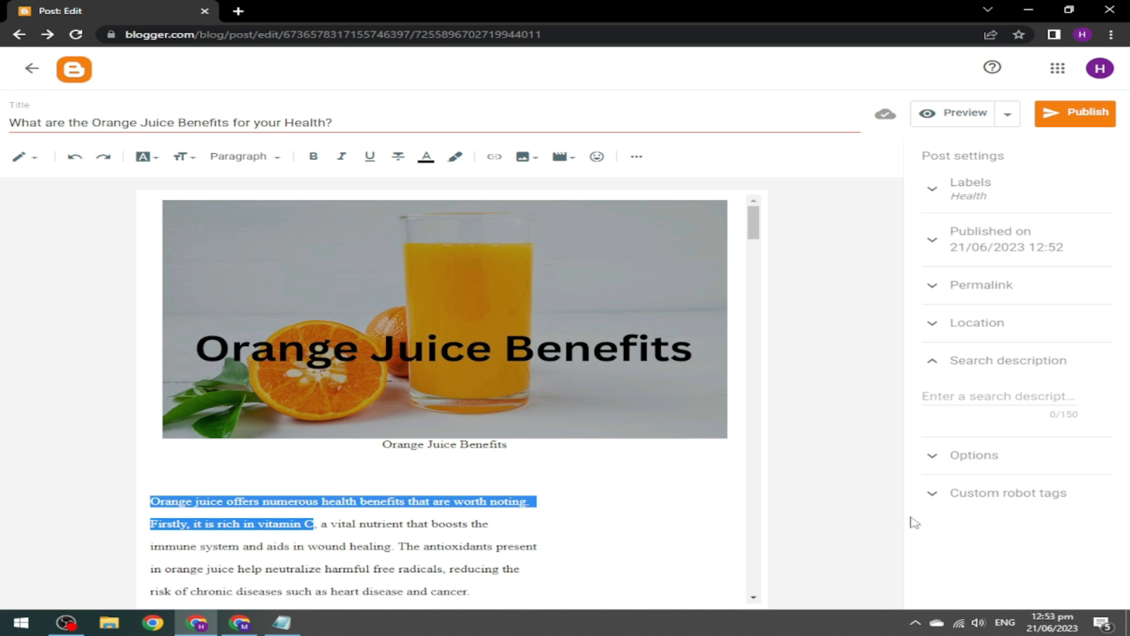
left_click(987, 409)
key("ctrl+v")
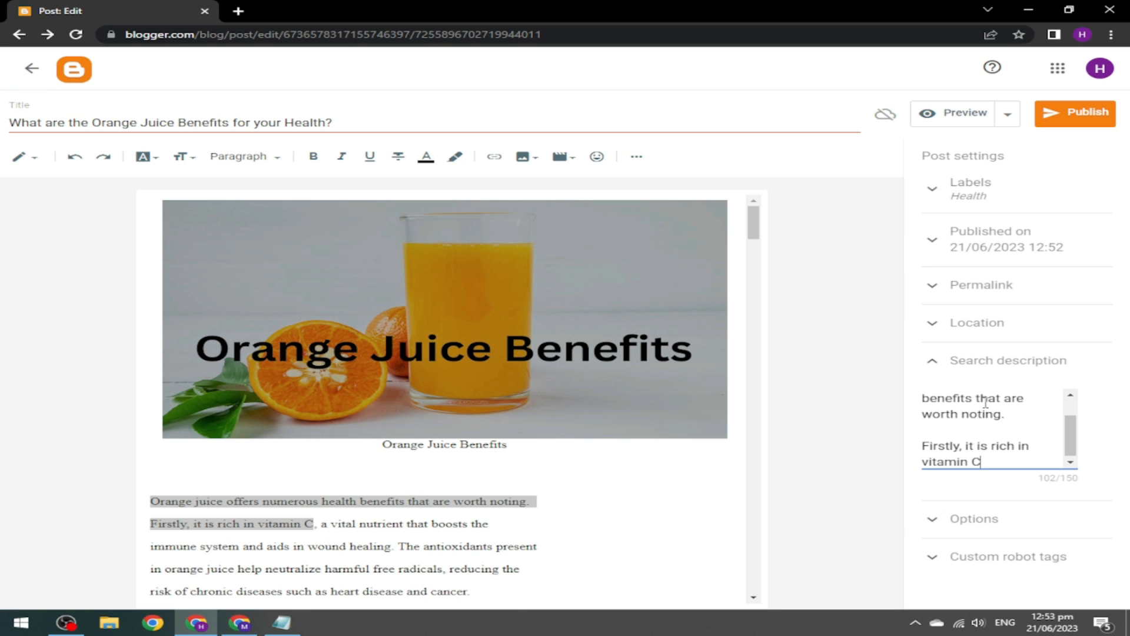
left_click(922, 446)
key("BackSpace")
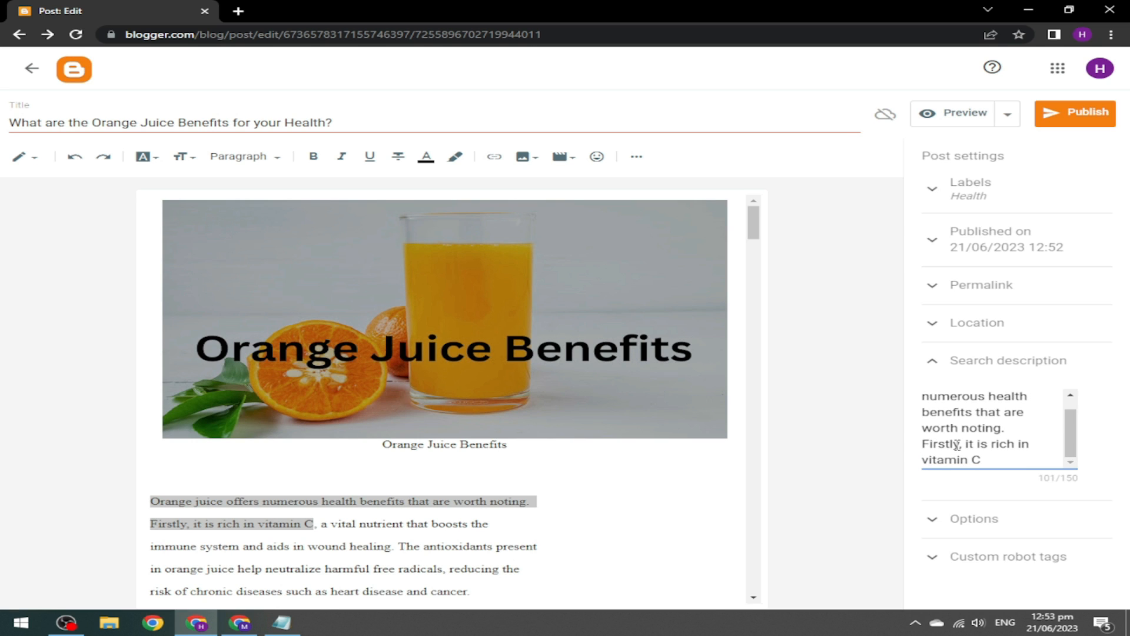
left_click(941, 361)
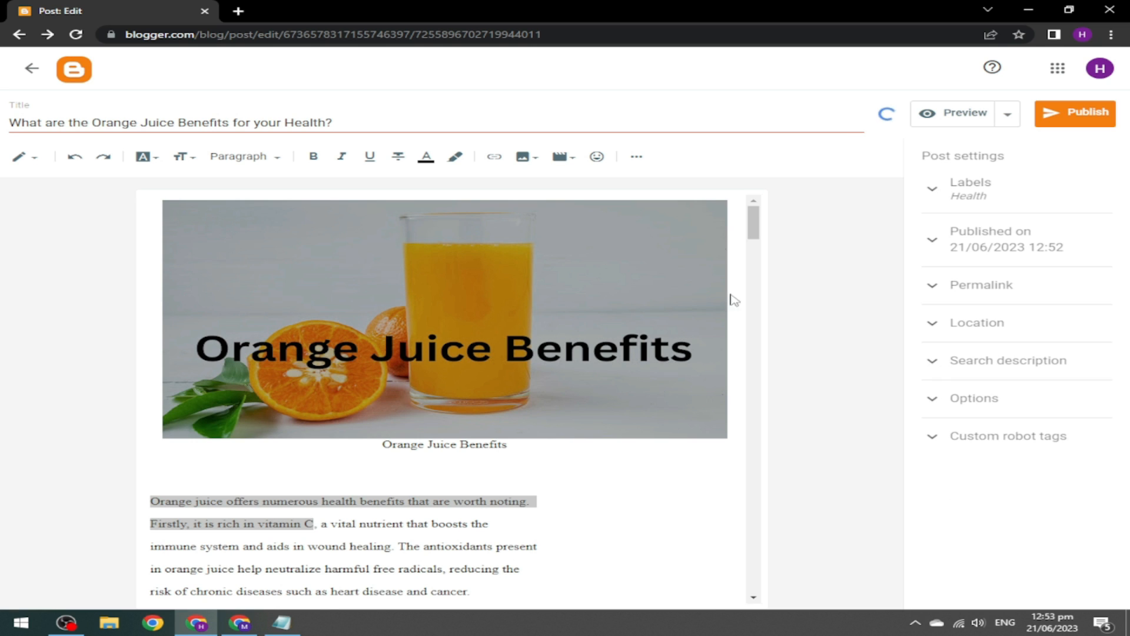
Review the orange juice post, then publish it and confirm.
scroll(760, 226, "down", 3)
scroll(762, 223, "up", 3)
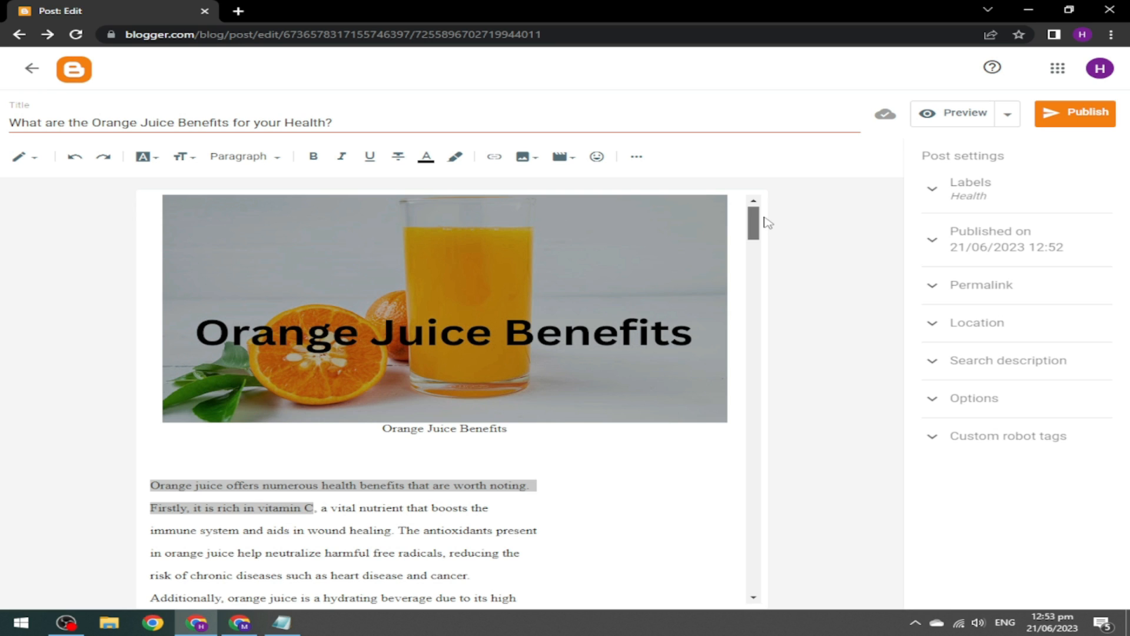
left_click_drag(759, 229, 787, 203)
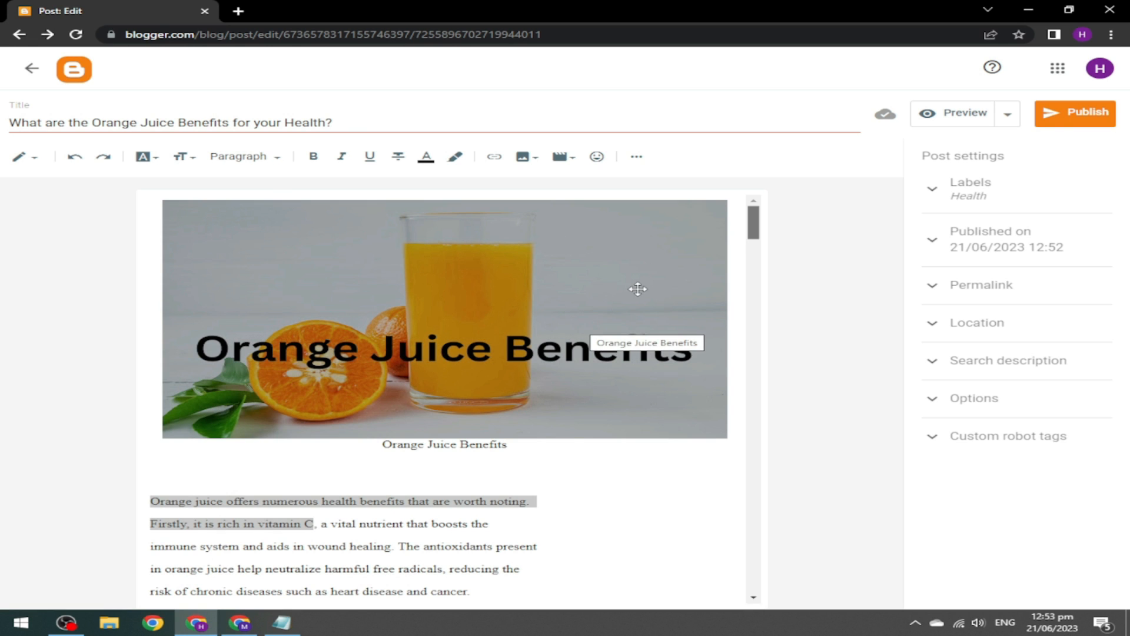
left_click(565, 375)
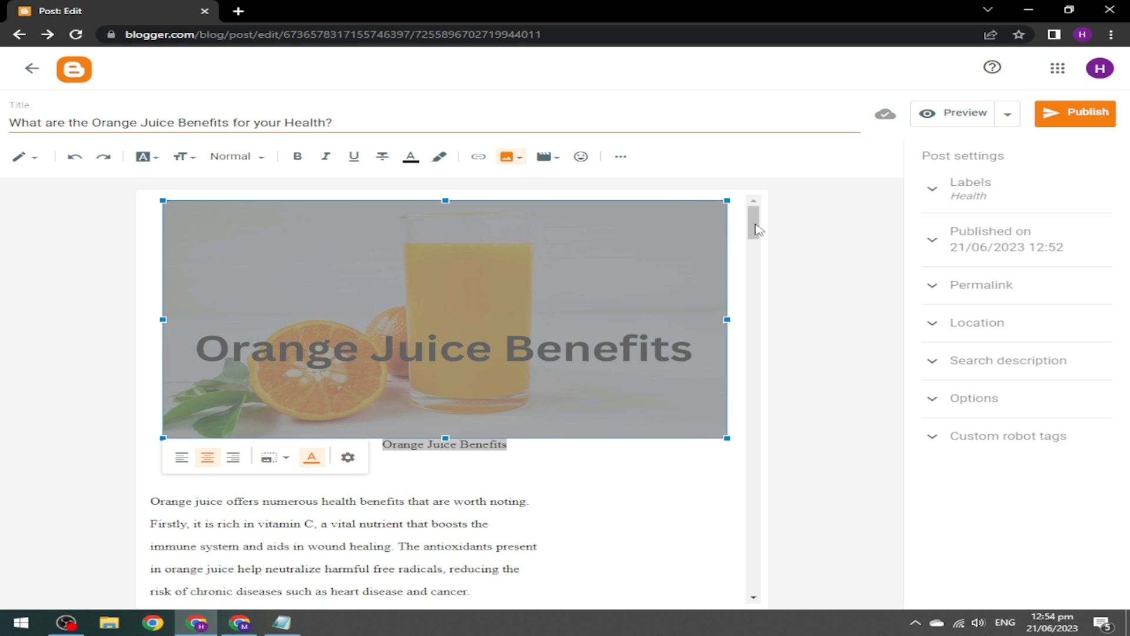
left_click(756, 278)
left_click_drag(756, 278, 756, 238)
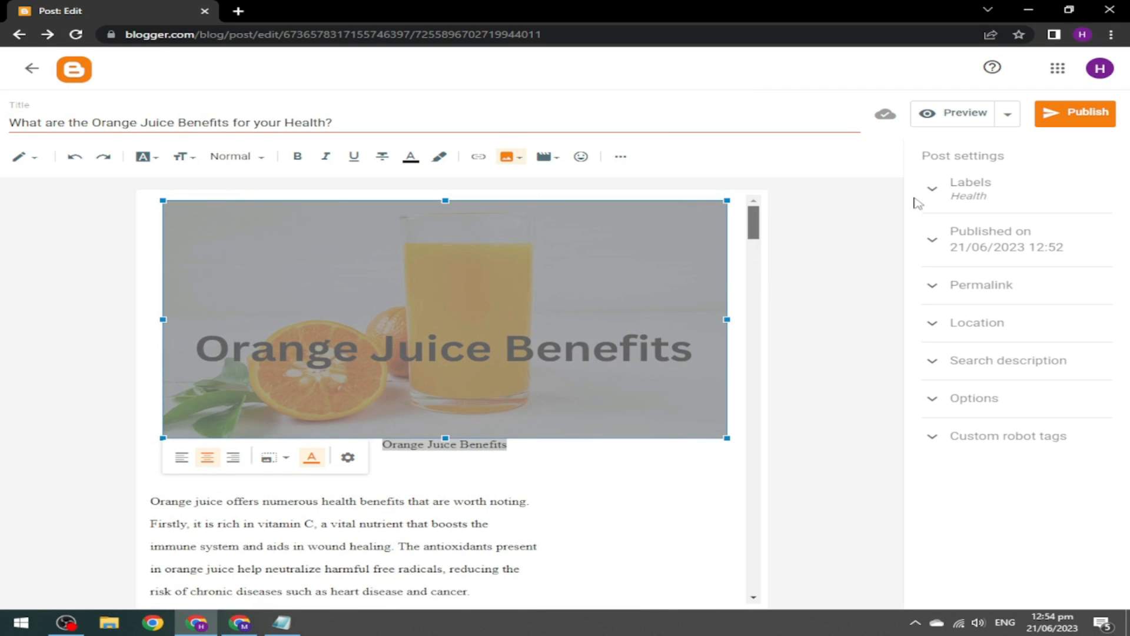
left_click(1072, 116)
left_click(633, 356)
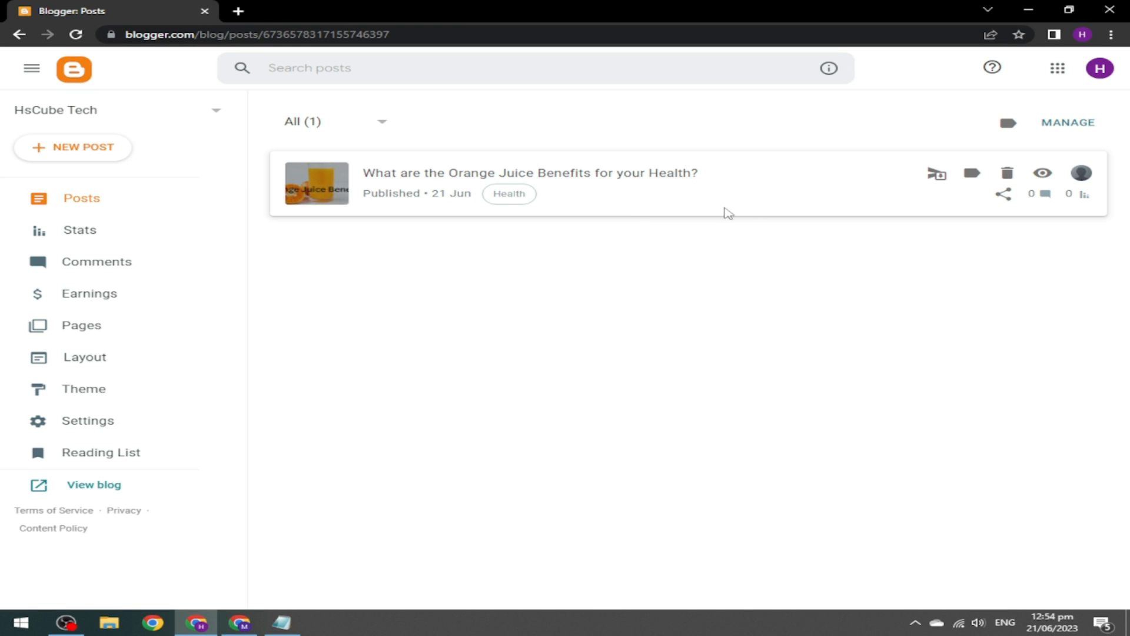
Open the live blog in a new tab, then go to the dashboard's Pages list.
left_click(1045, 172)
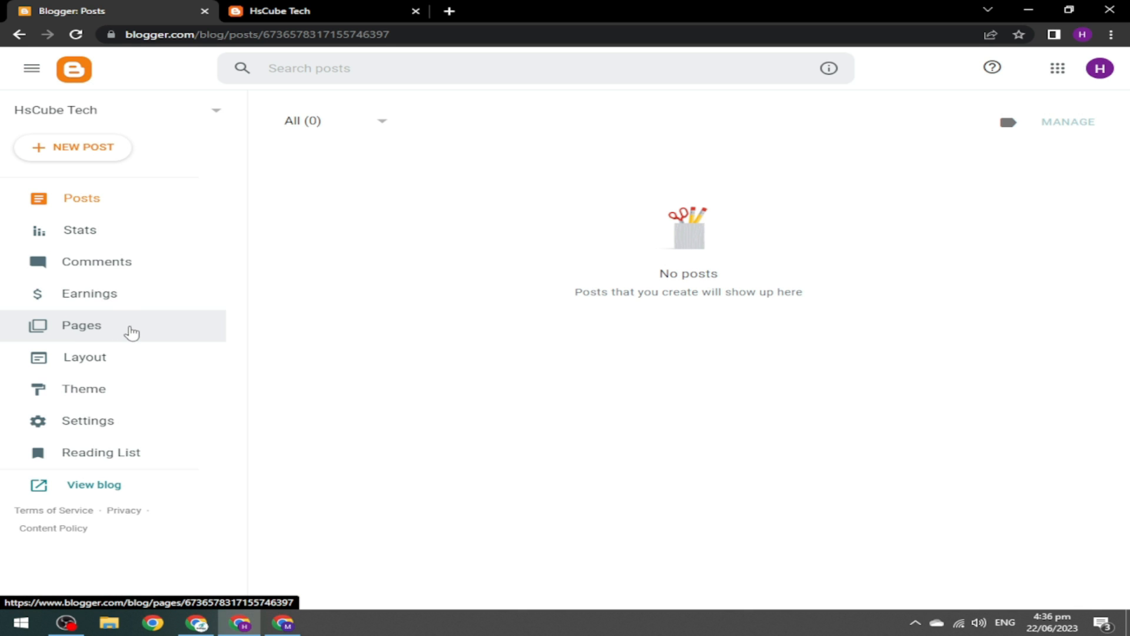
left_click(102, 327)
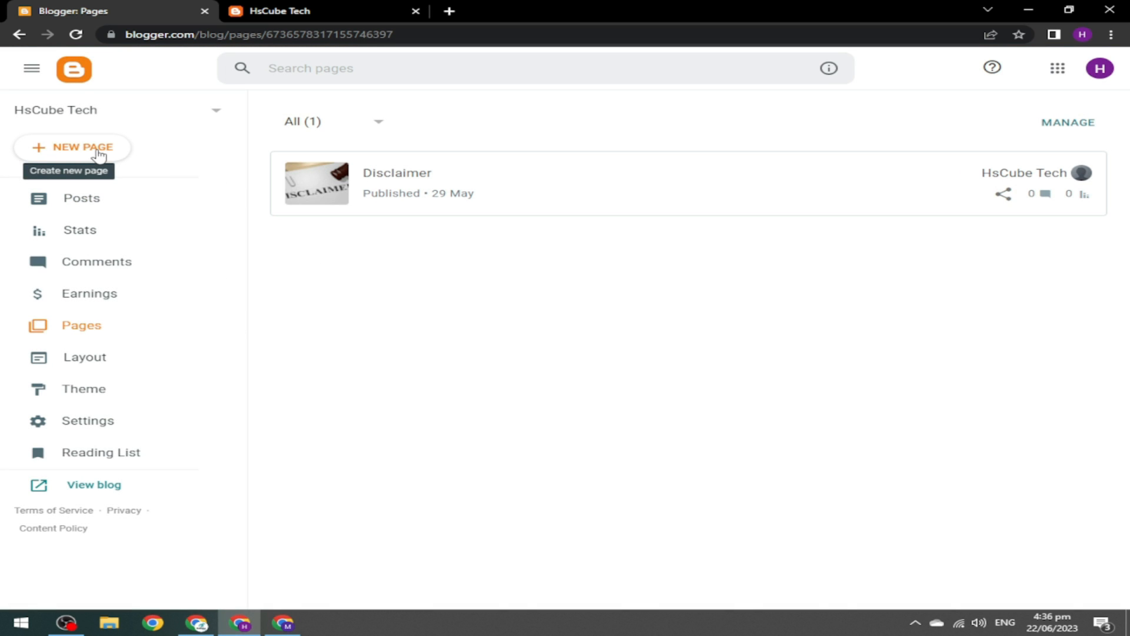
Create a new blank page from the Pages section of the HsCube Tech blog.
left_click(81, 152)
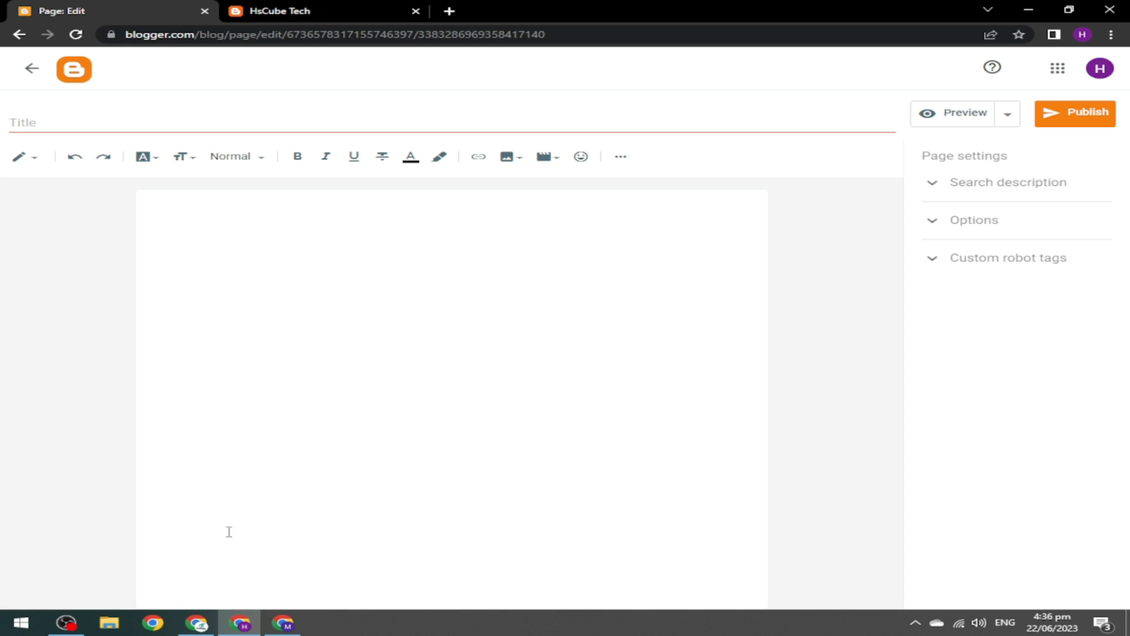
left_click(284, 623)
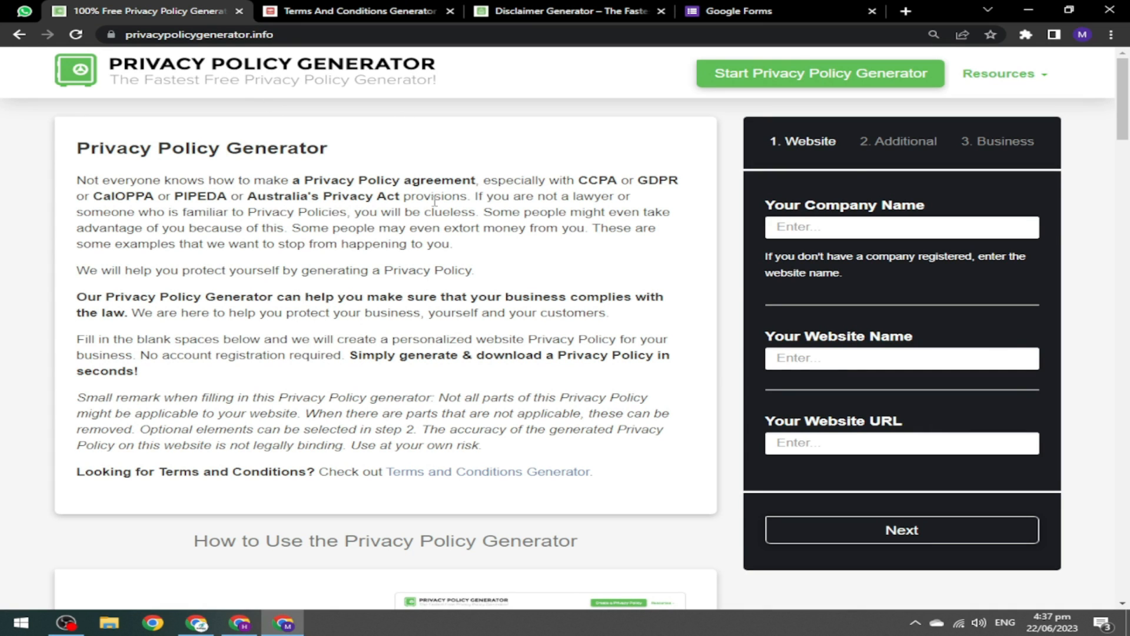
Select and copy the words 'Privacy Policy' from the generator's page heading.
left_click_drag(78, 152, 228, 158)
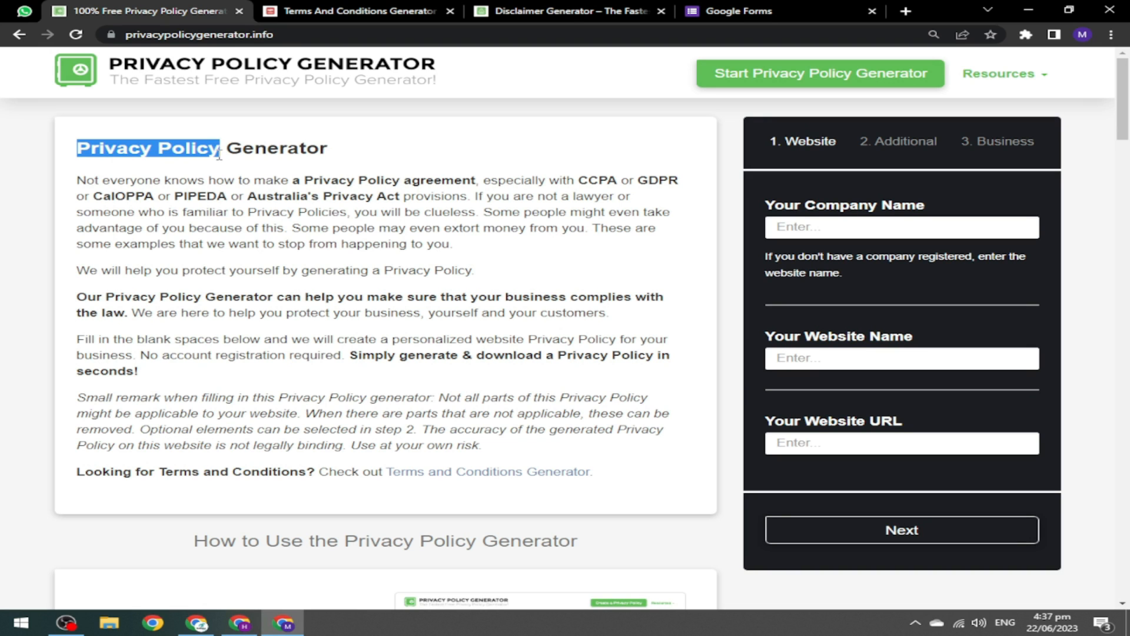
left_click(219, 155)
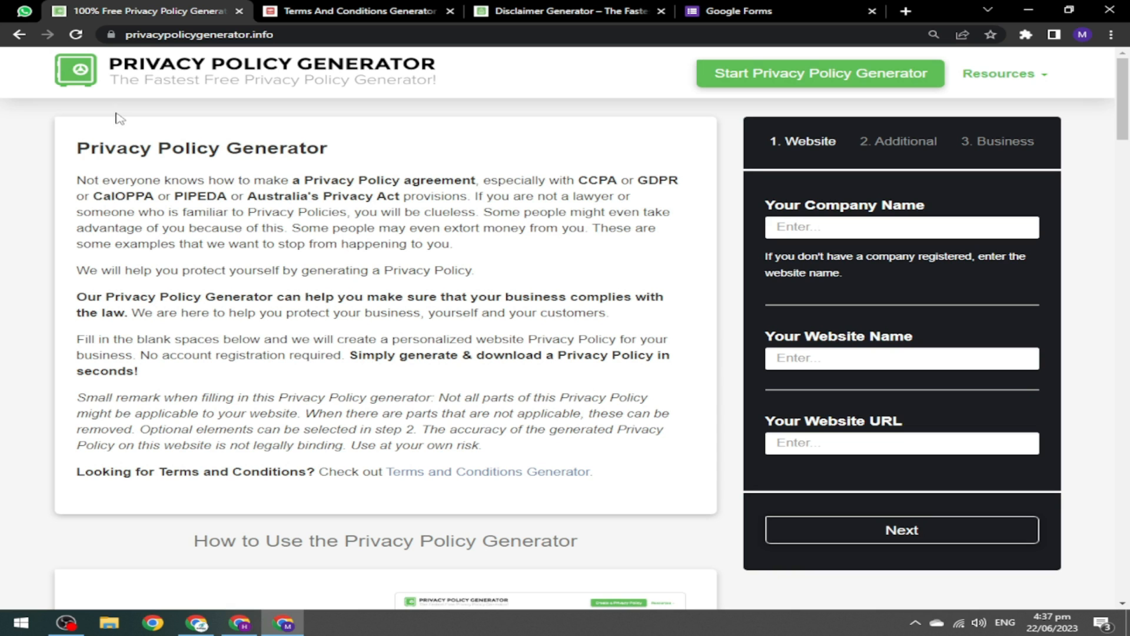
left_click_drag(77, 154, 221, 152)
key("ctrl+c")
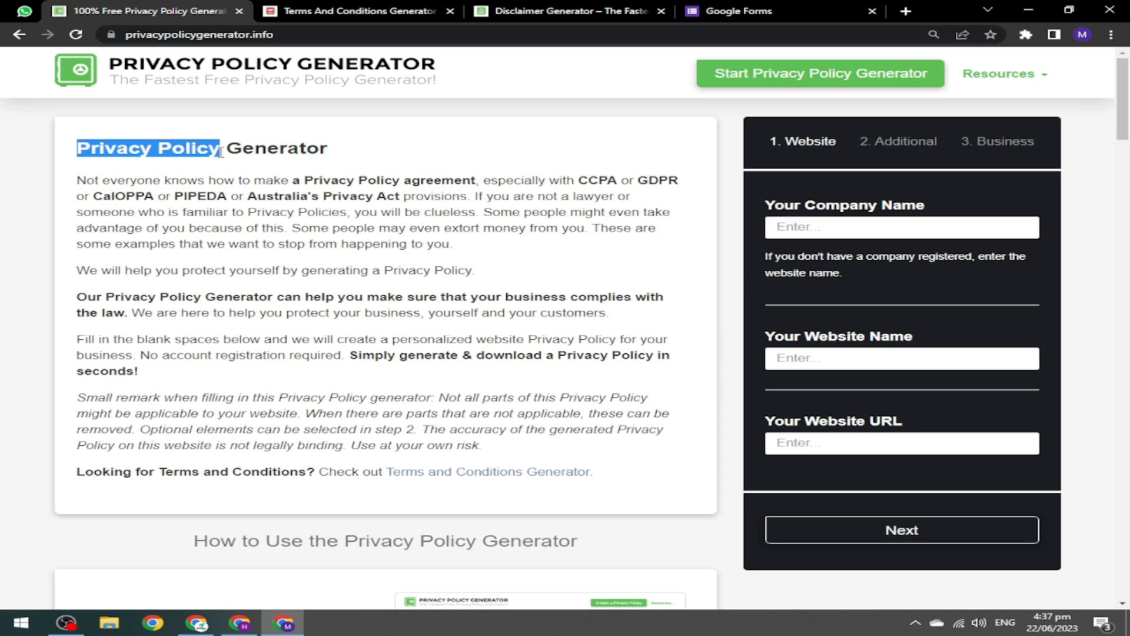
left_click(240, 623)
Paste 'Privacy Policy' as the new Blogger page's title.
left_click(157, 123)
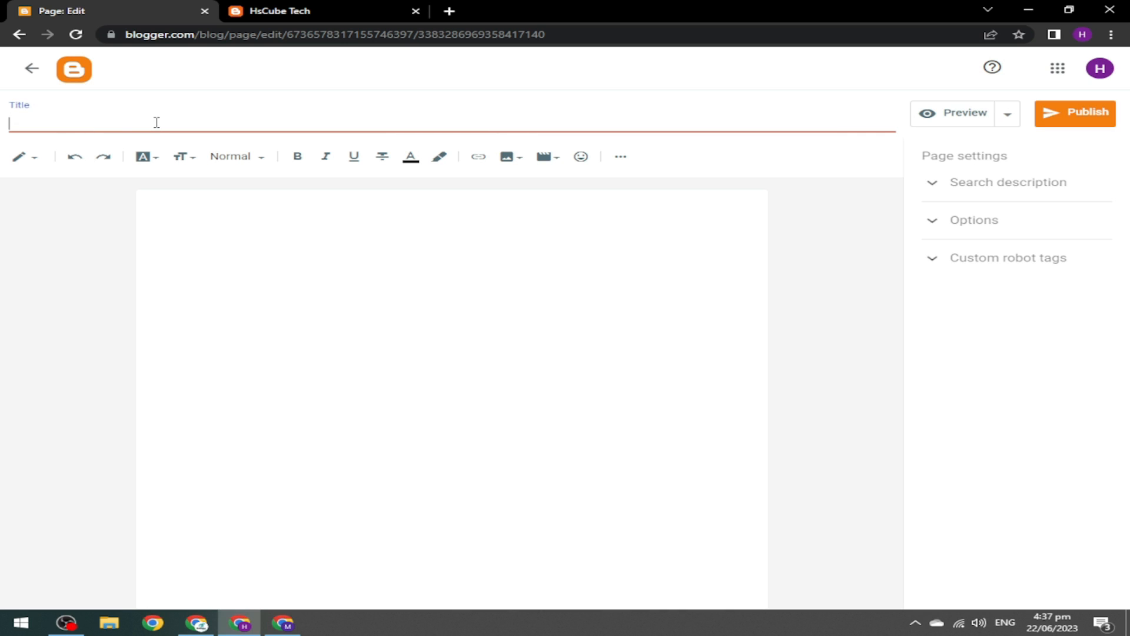
key("ctrl+v")
left_click(206, 227)
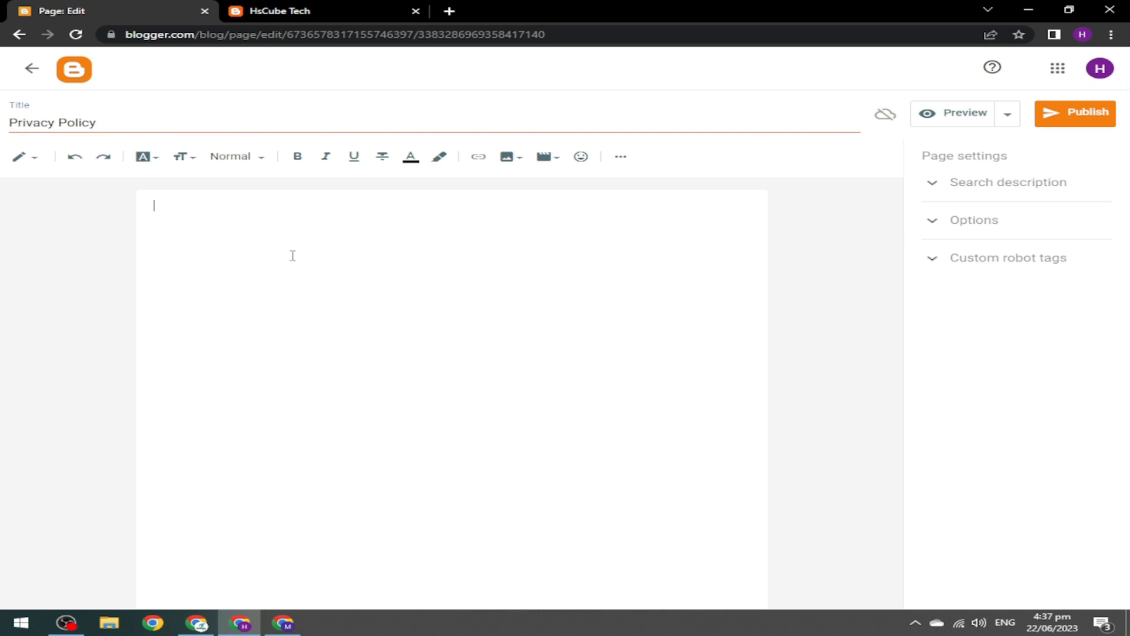
left_click(273, 626)
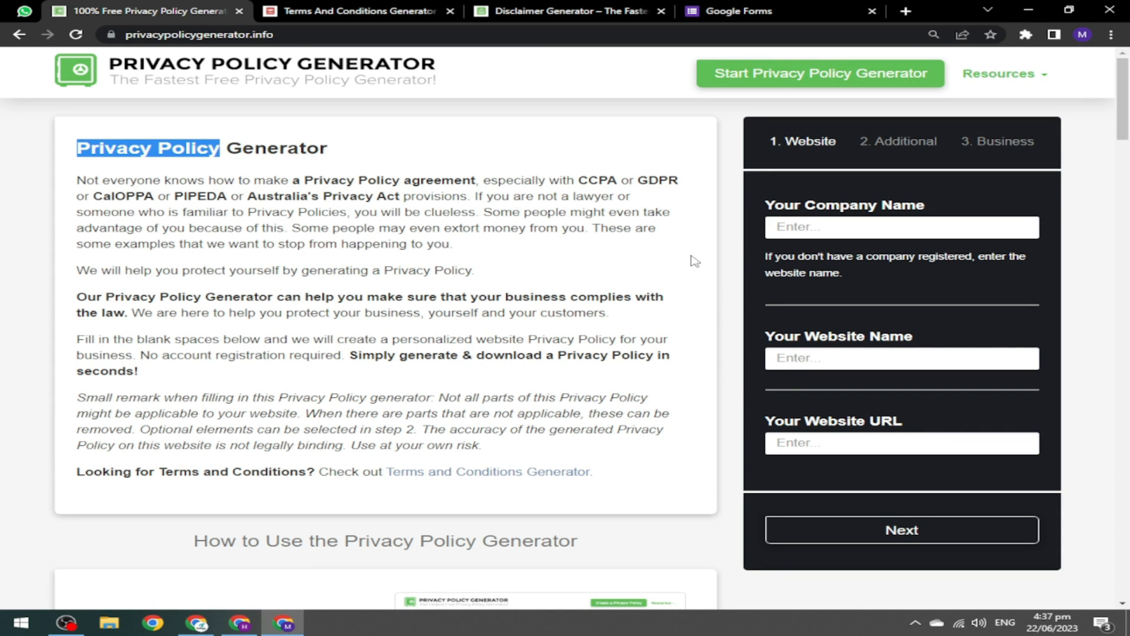
Enter 'HsCube Tech' as both the company name and the website name in the generator.
left_click(832, 227)
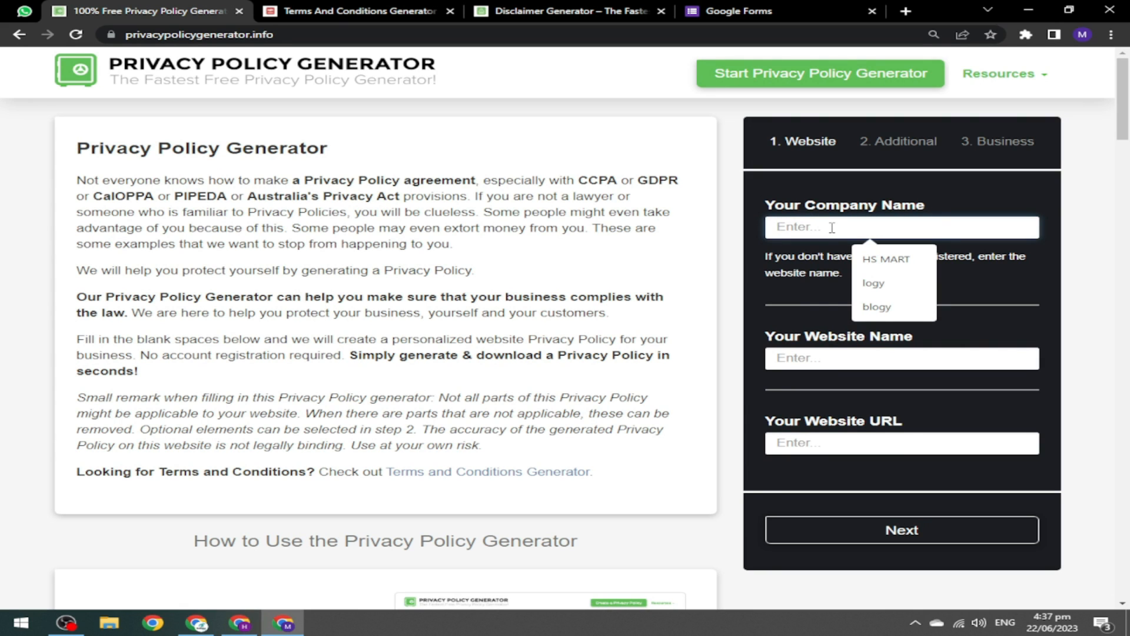
type("H")
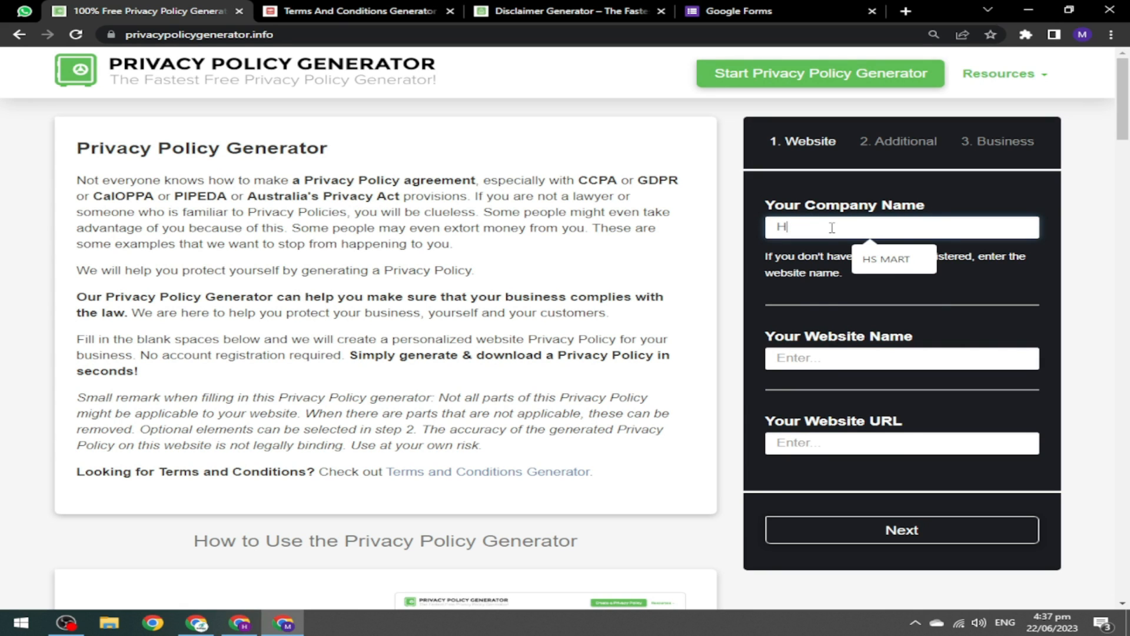
type("sCube Tech")
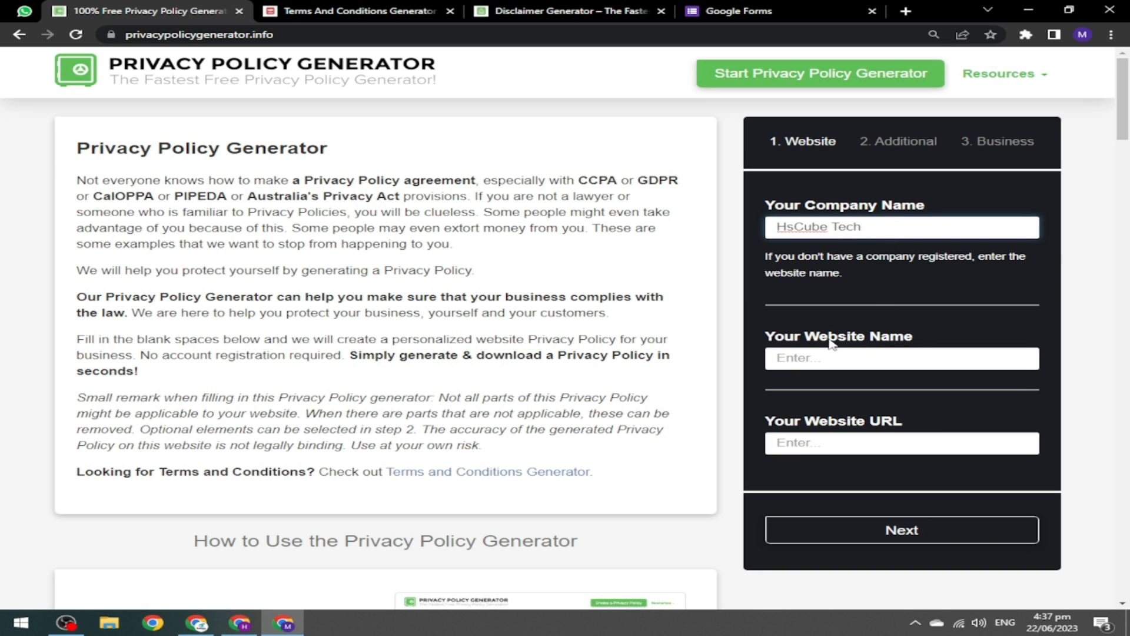
key("ctrl+a")
key("ctrl+c")
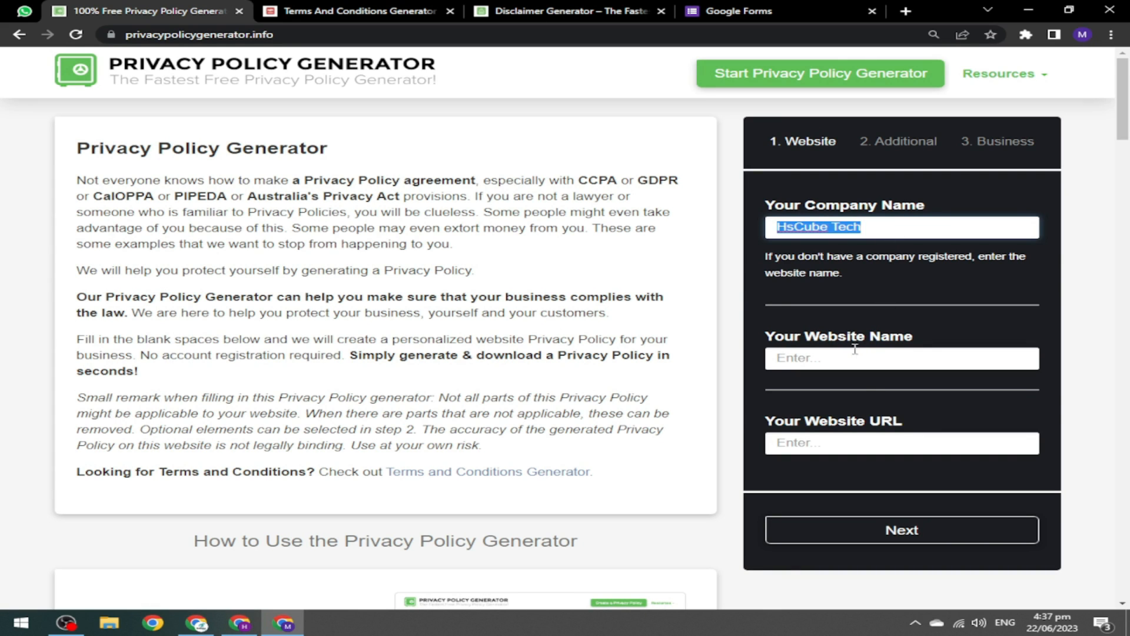
left_click(849, 360)
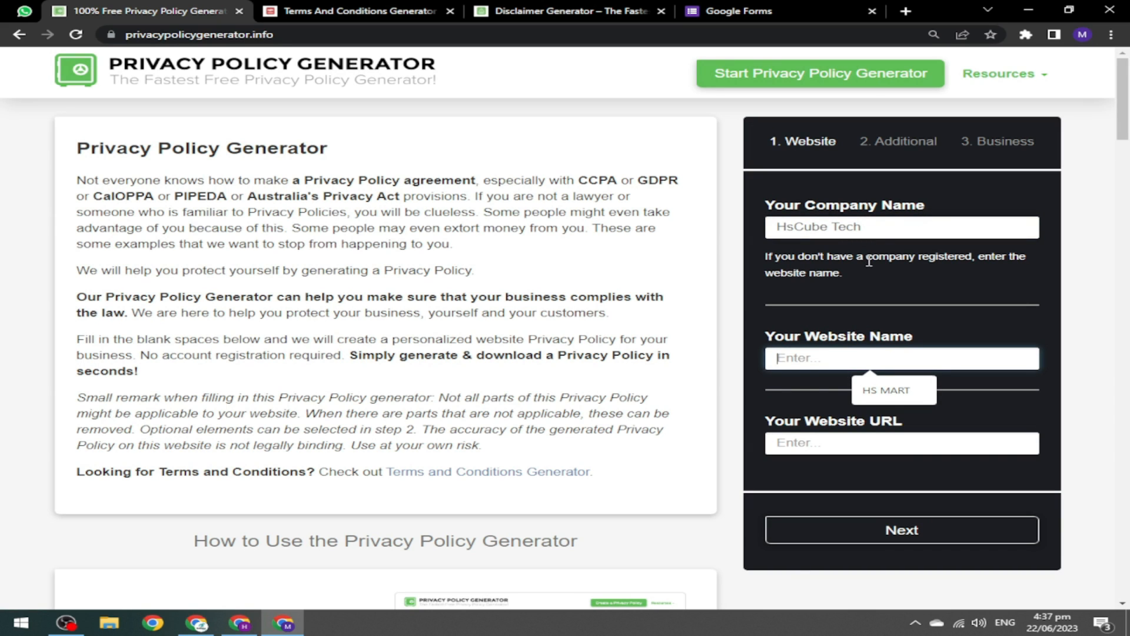
key("ctrl+v")
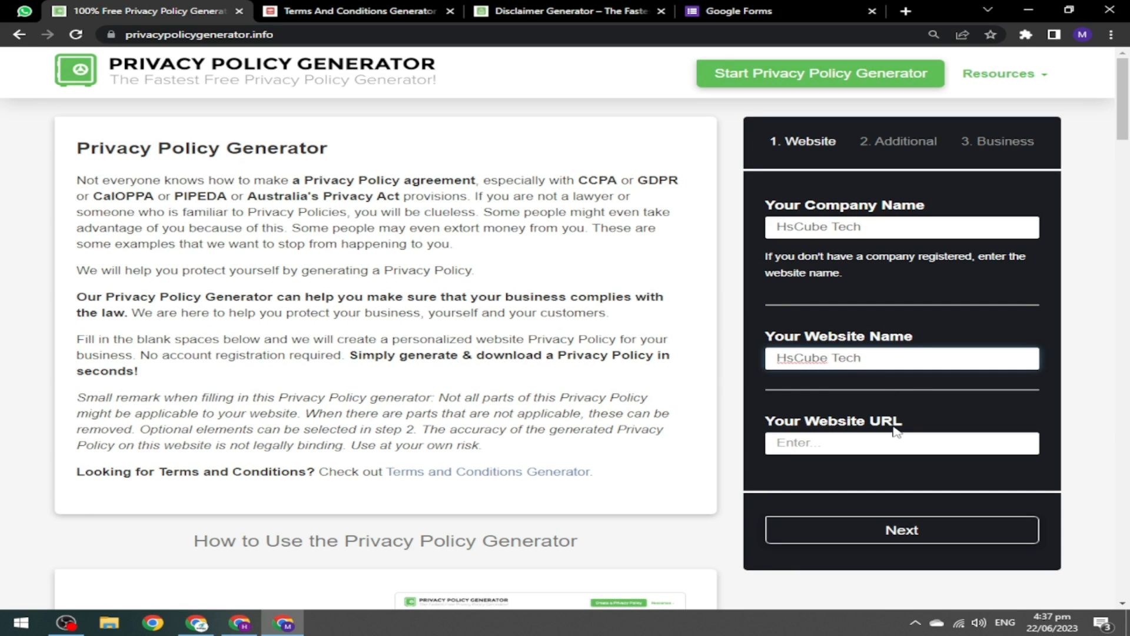
left_click(239, 622)
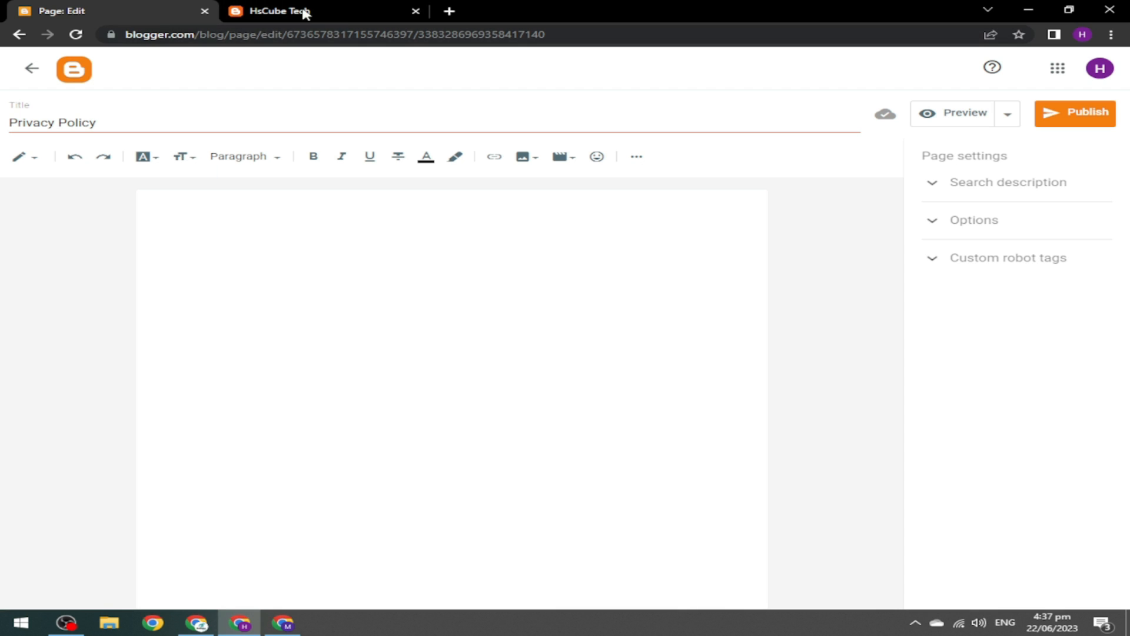
left_click(347, 8)
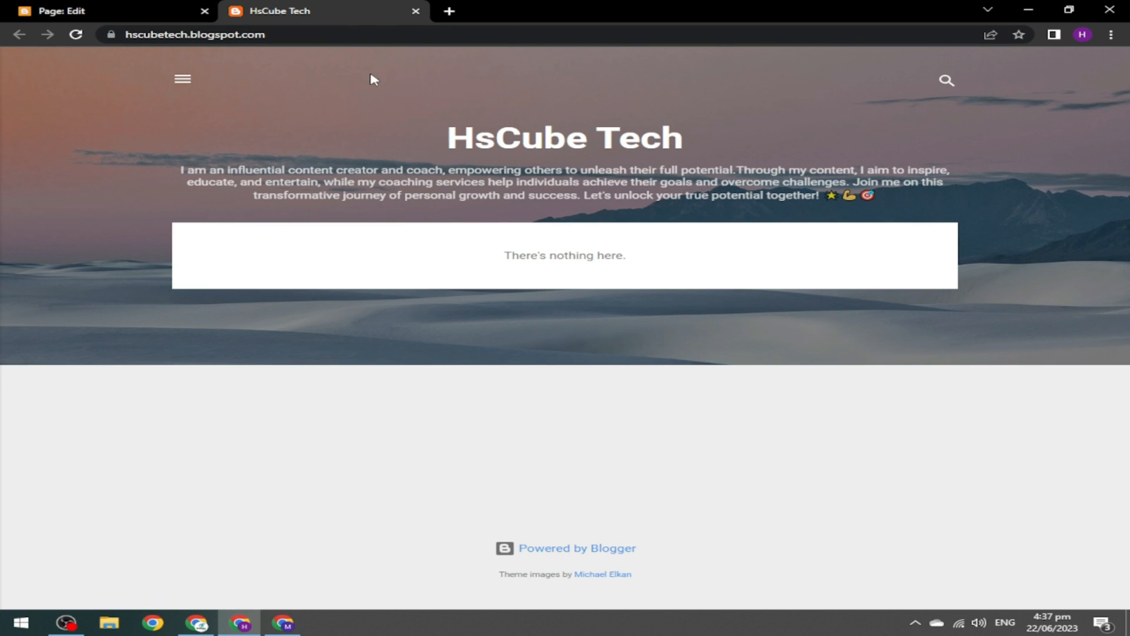
left_click(350, 34)
double_click(351, 33)
left_click(344, 33)
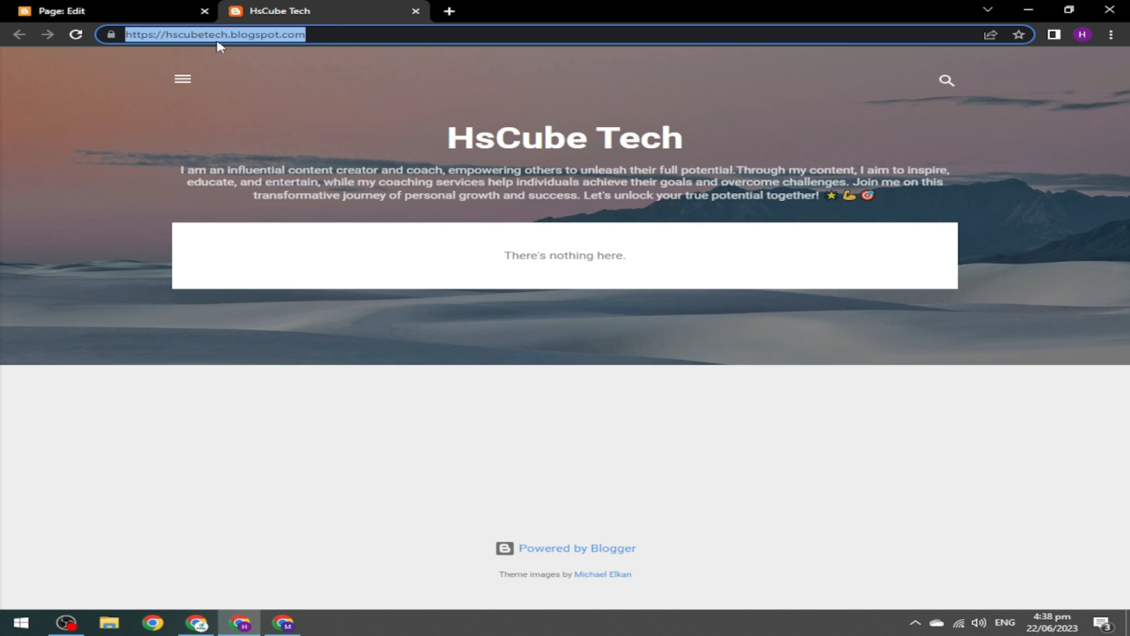
Fill the Website URL with the suggested blog address and continue to the questions step.
left_click(270, 618)
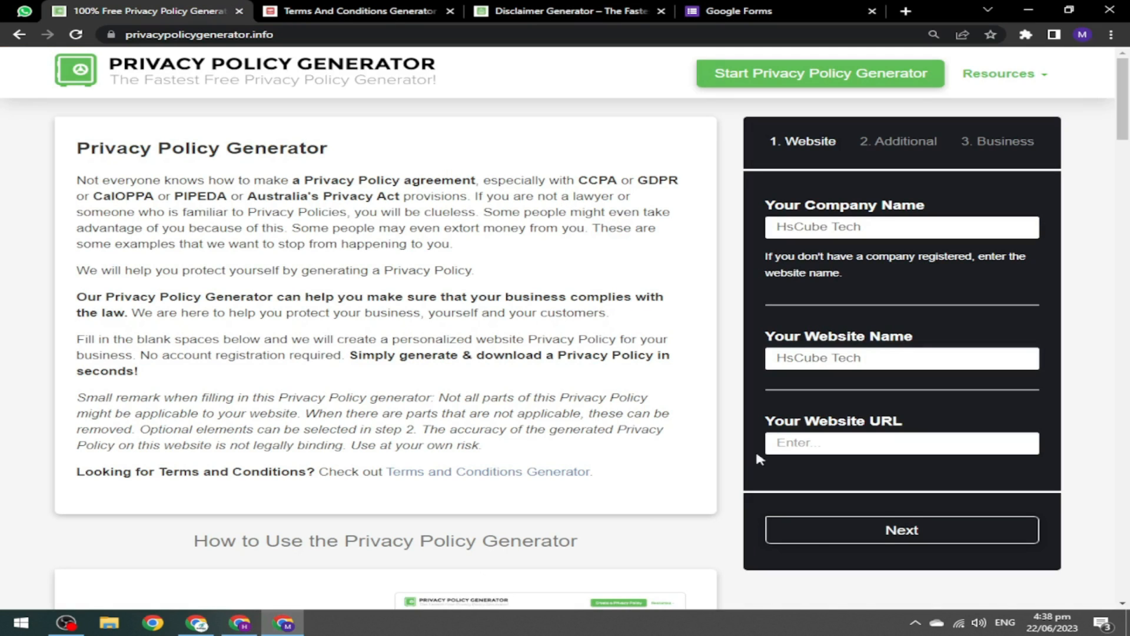
left_click(806, 440)
left_click(789, 480)
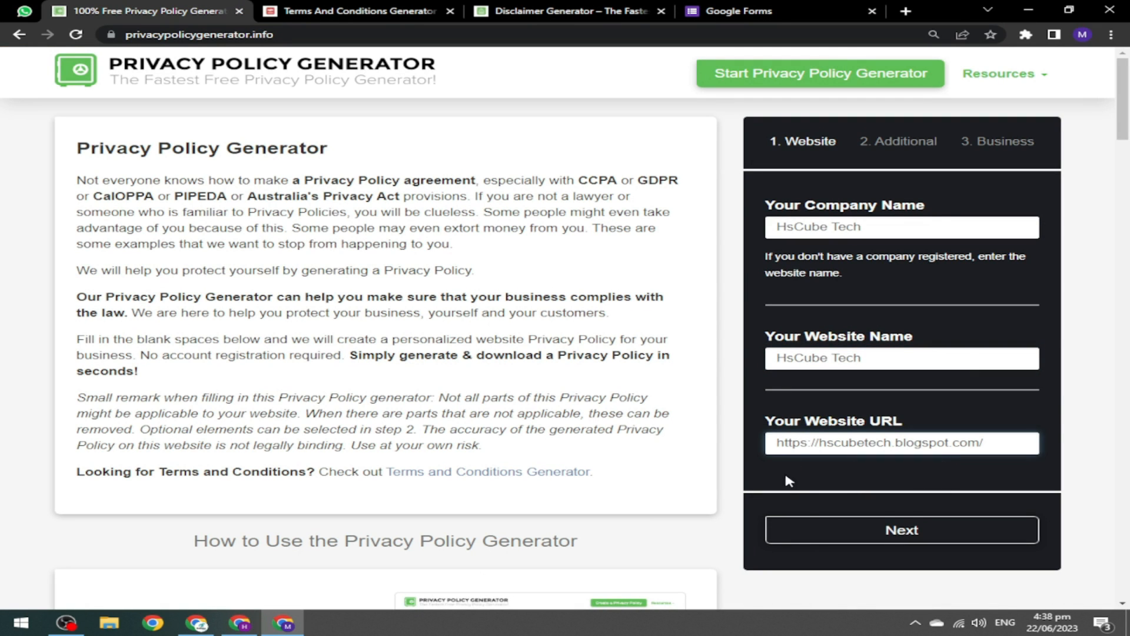
left_click(916, 537)
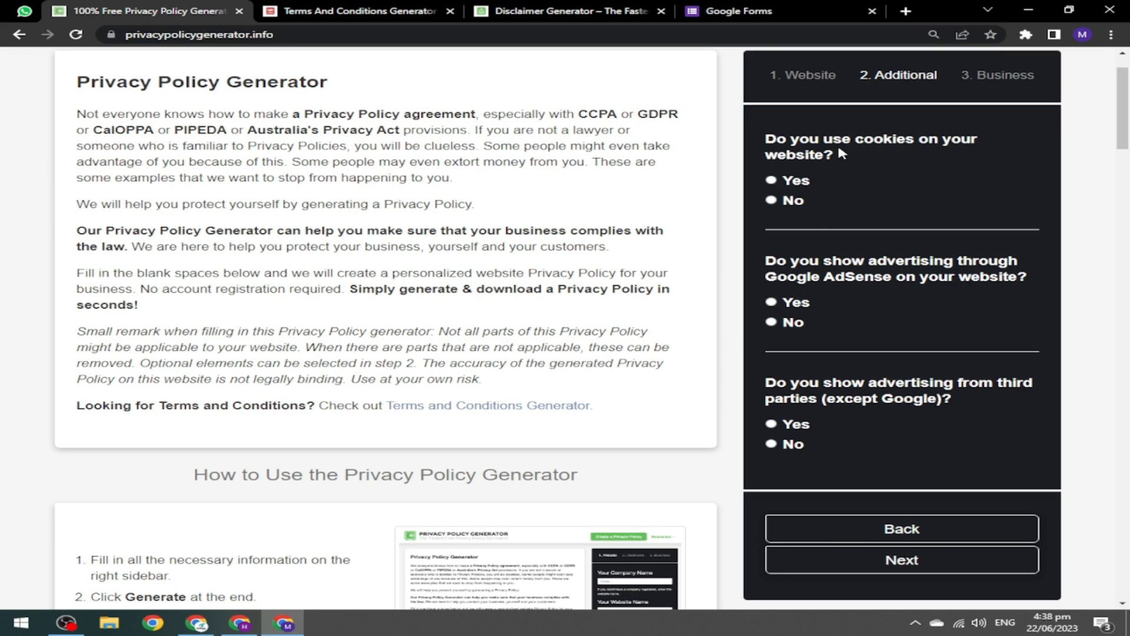
Answer yes to cookies and Google AdSense ads, then continue to Business details.
left_click(772, 180)
left_click(792, 306)
left_click(886, 566)
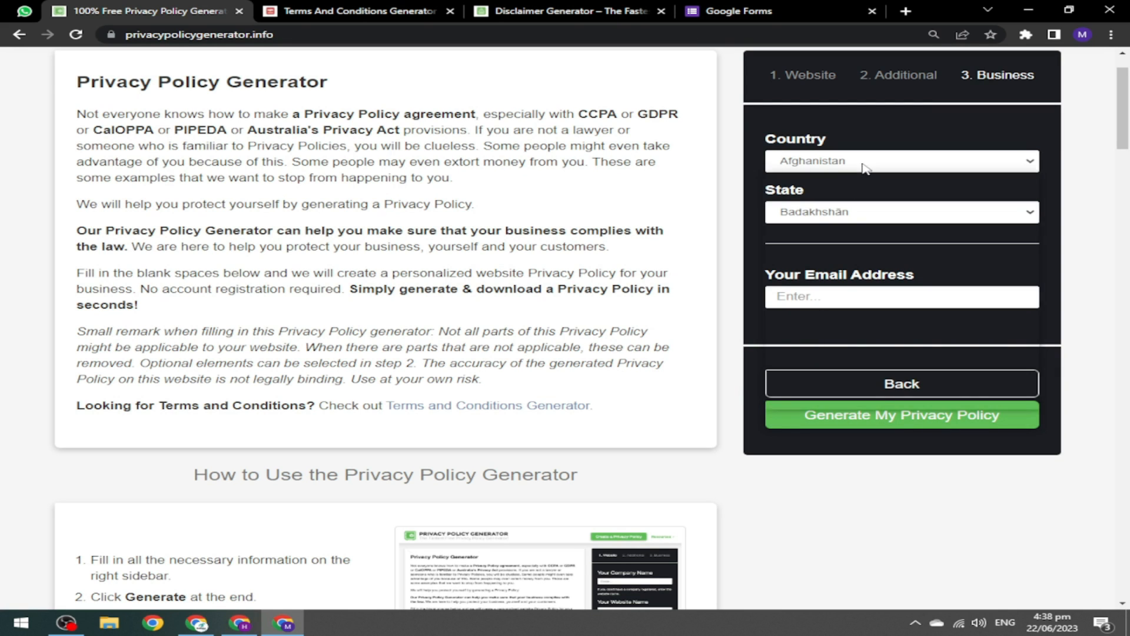
Set country Pakistan and state Sindh, enter the contact e-mail, and generate the policy.
left_click(913, 160)
key("p")
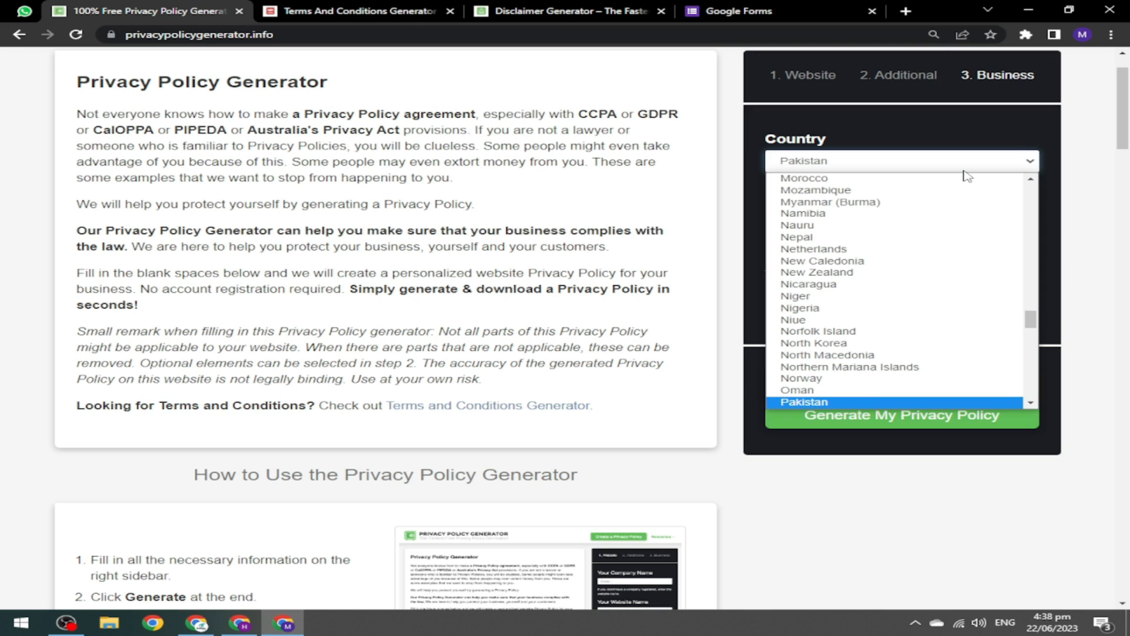
key("Return")
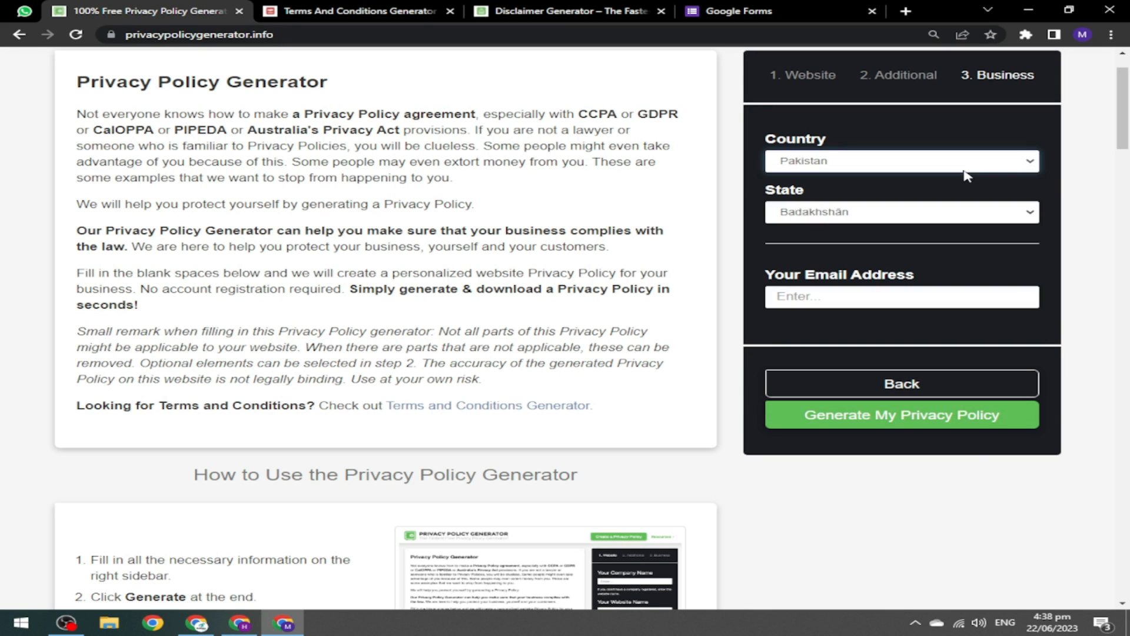
left_click(883, 219)
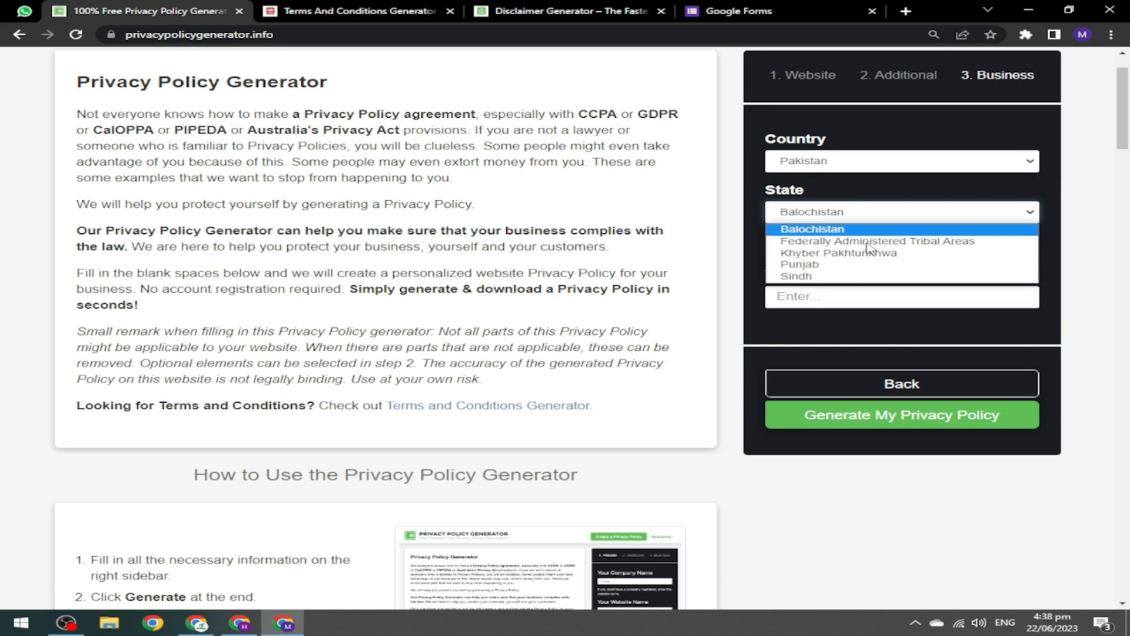
left_click(849, 277)
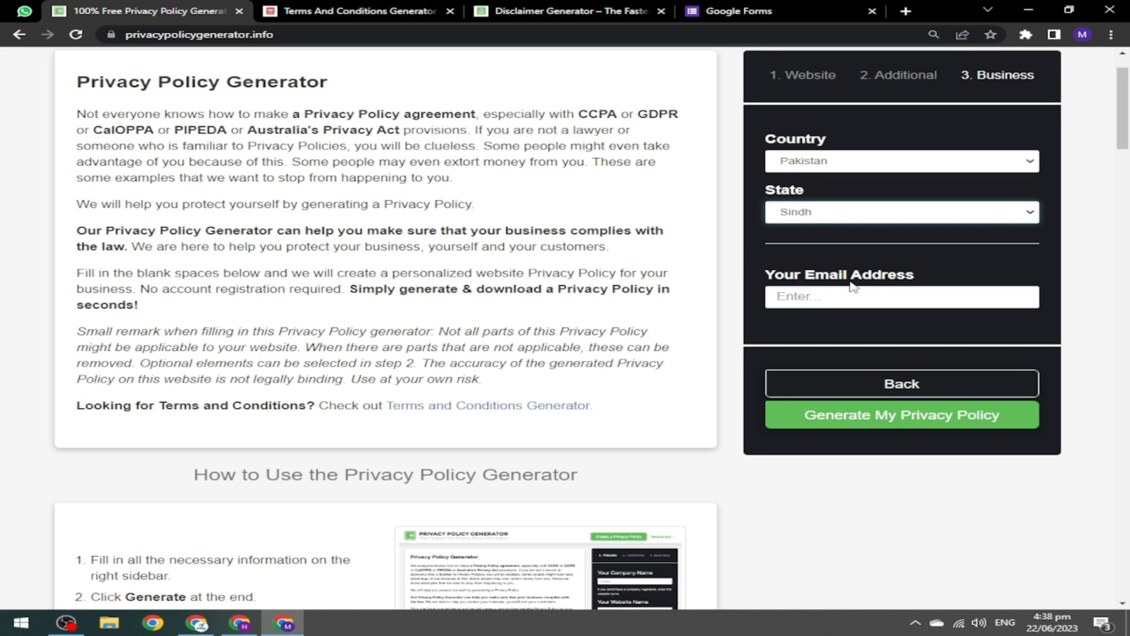
left_click(812, 298)
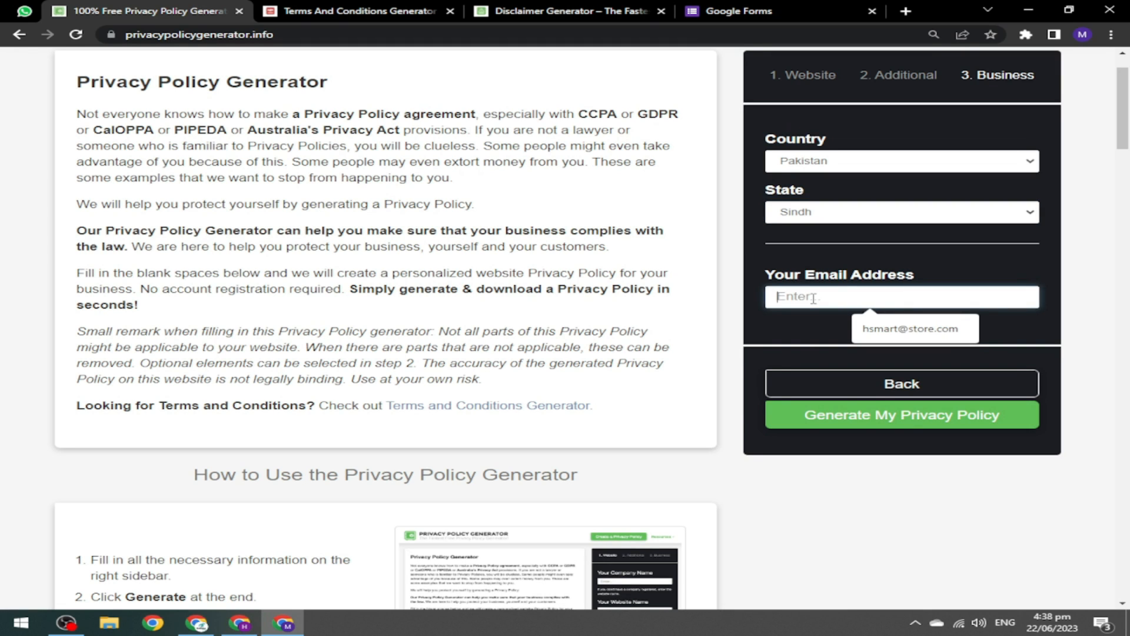
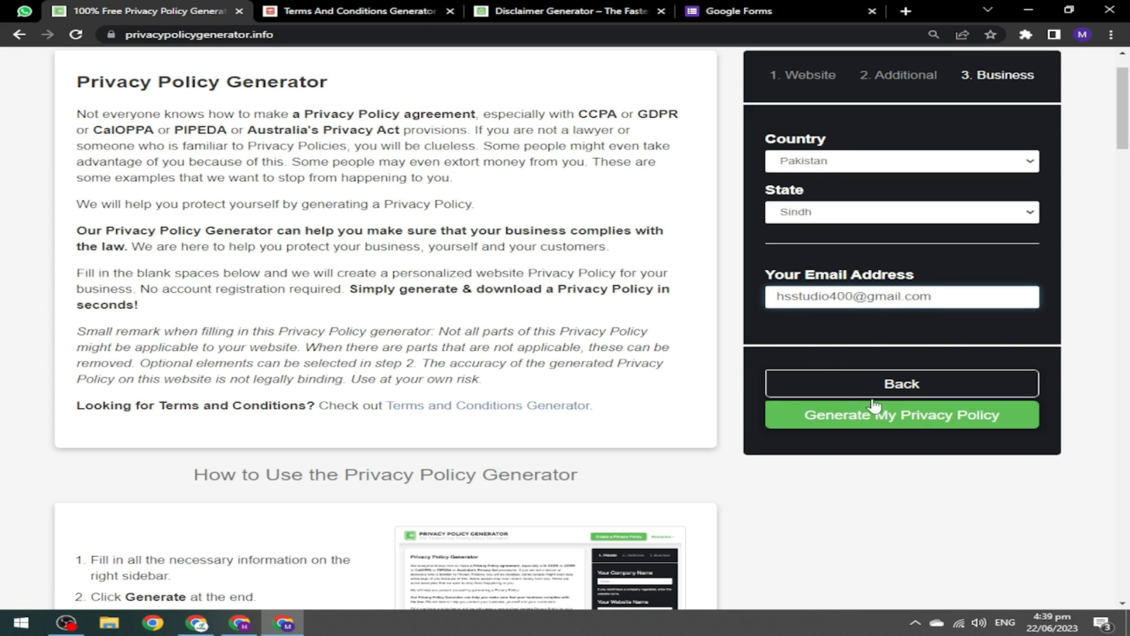
left_click(870, 425)
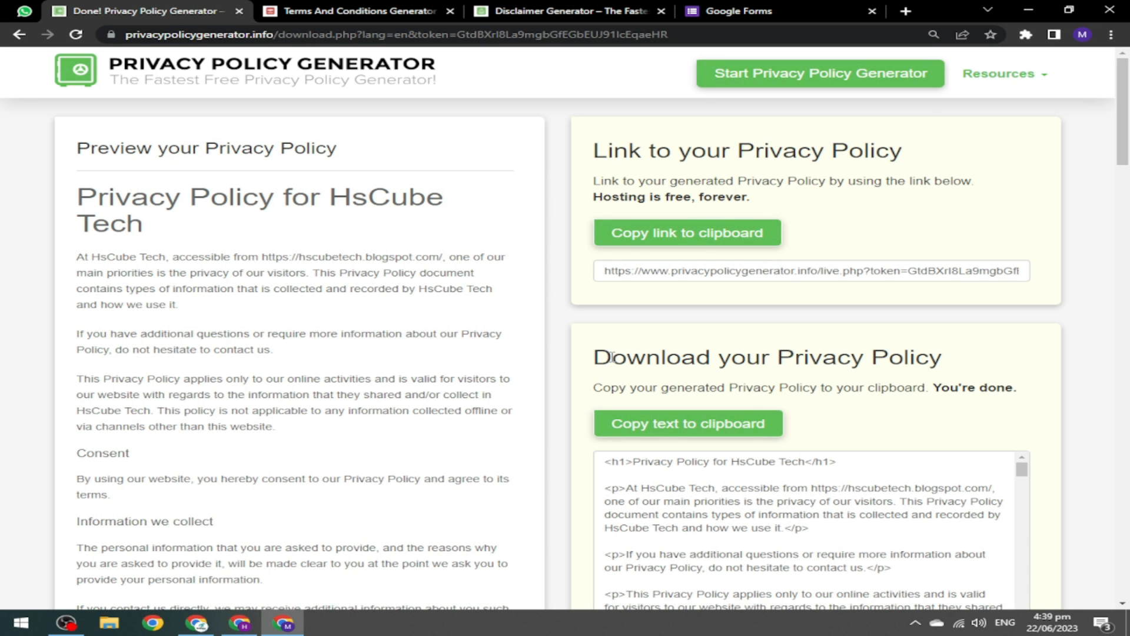
Copy the generated HsCube Tech policy text to the clipboard and return to the Blogger page editor.
mouse_move(1123, 112)
left_mouse_down()
mouse_move(1128, 256)
mouse_move(1127, 94)
left_mouse_up()
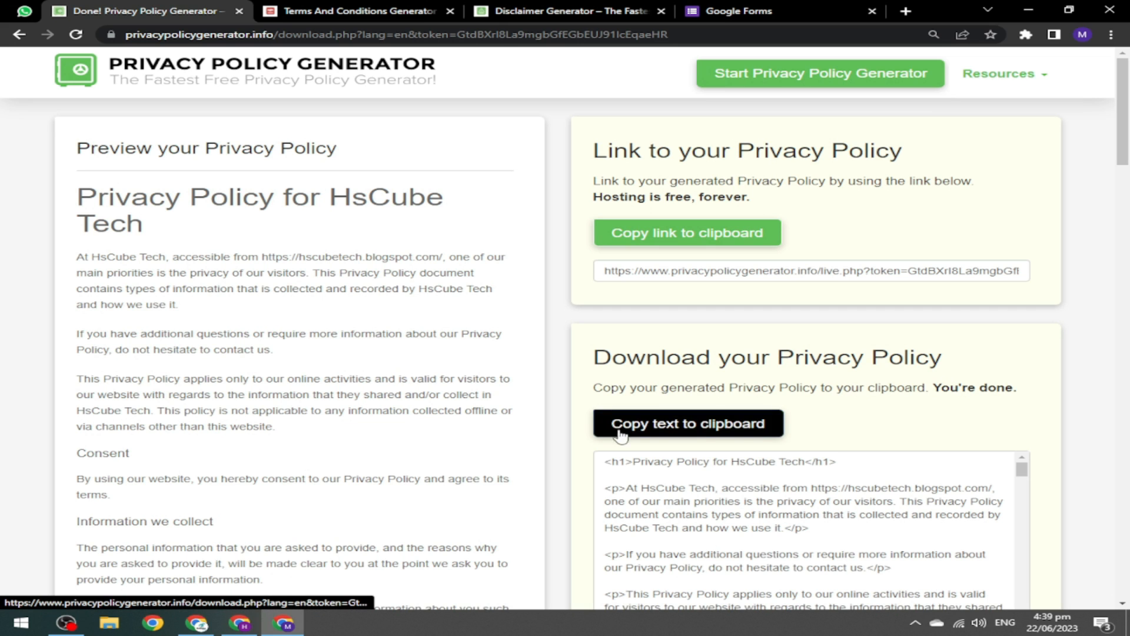
left_click(642, 424)
left_click(685, 436)
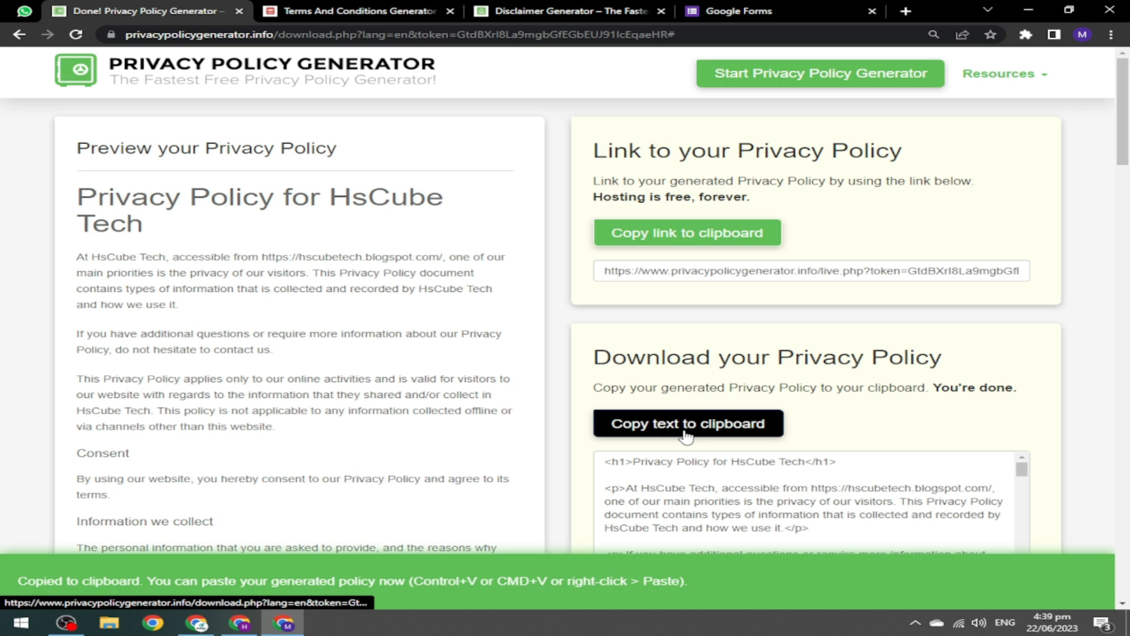
left_click(240, 622)
left_click(32, 8)
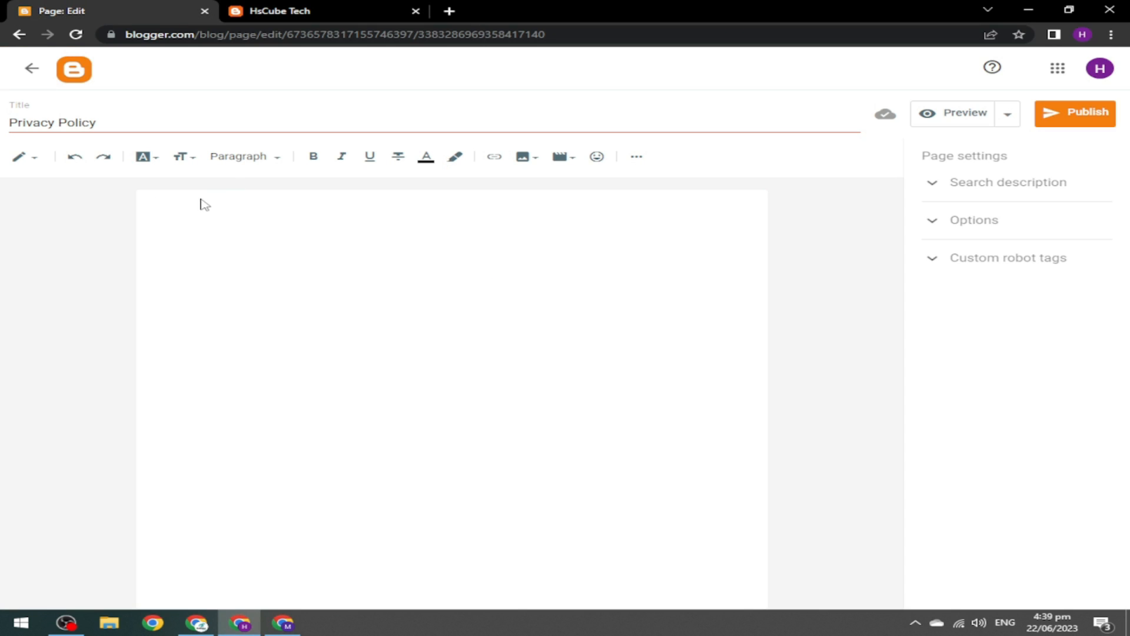
Replace the page's HTML with the pasted policy HTML, then return to Compose view.
left_click(25, 164)
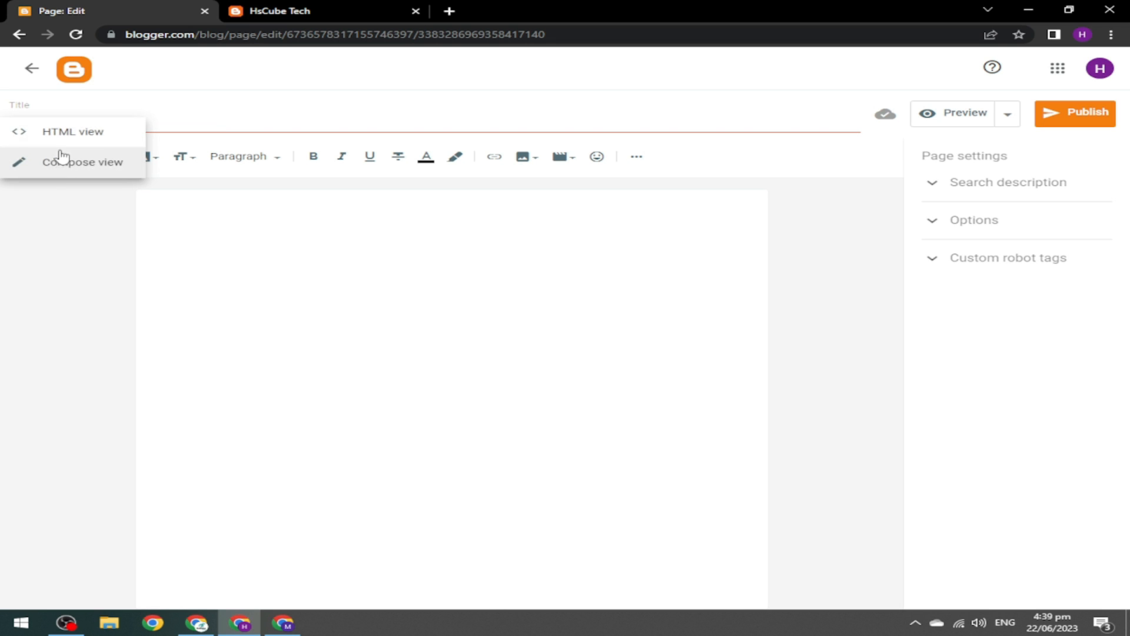
left_click(98, 146)
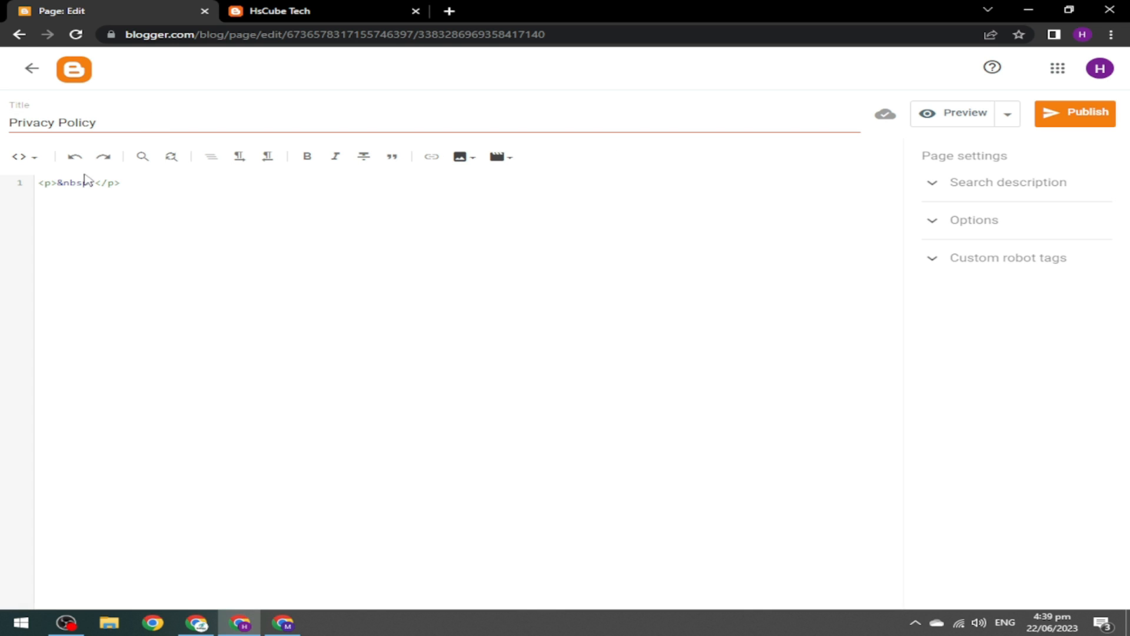
key("ctrl+a")
key("ctrl+v")
left_click(23, 156)
left_click(60, 199)
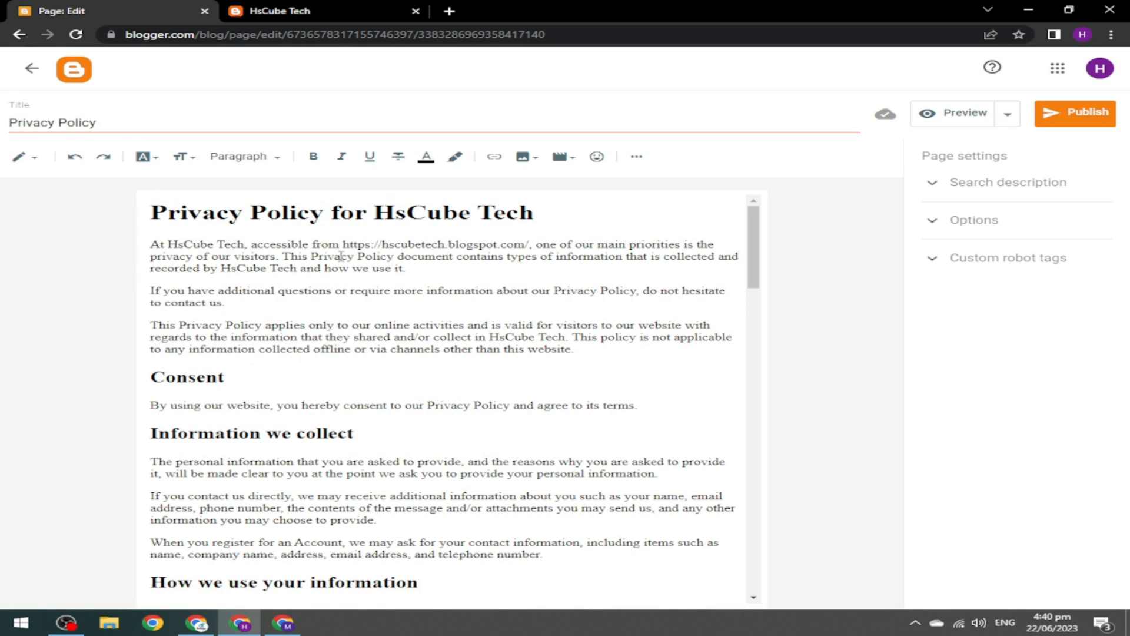
Unlink the policies.google.com URL and the Privacy Policy Generator credit in the page body.
left_click_drag(756, 250, 794, 226)
left_click_drag(753, 255, 718, 368)
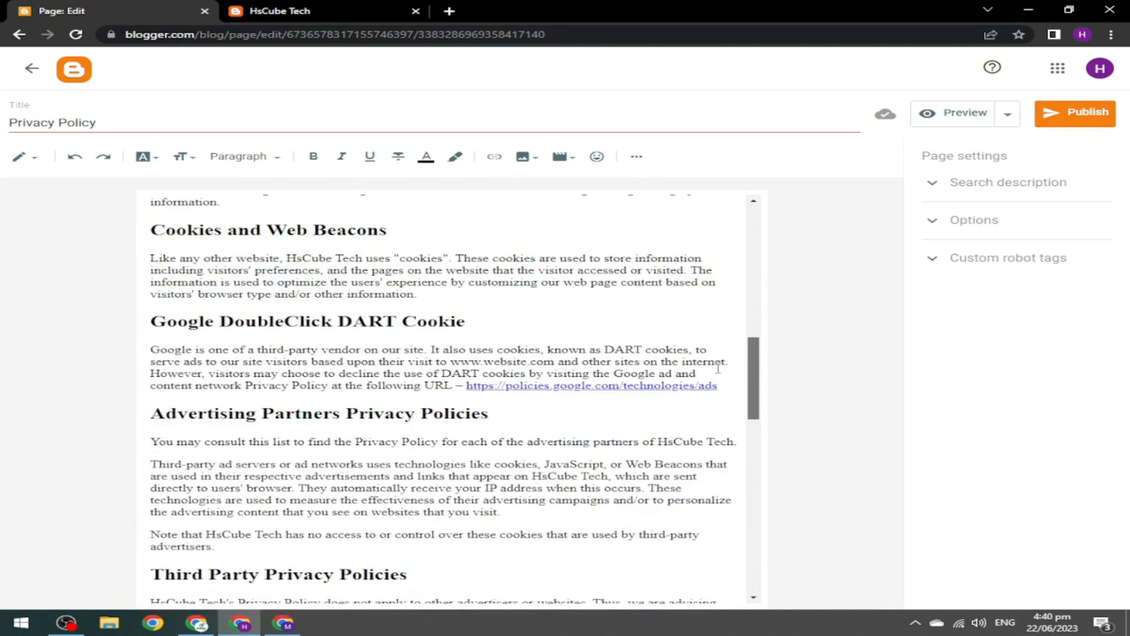
left_click(597, 386)
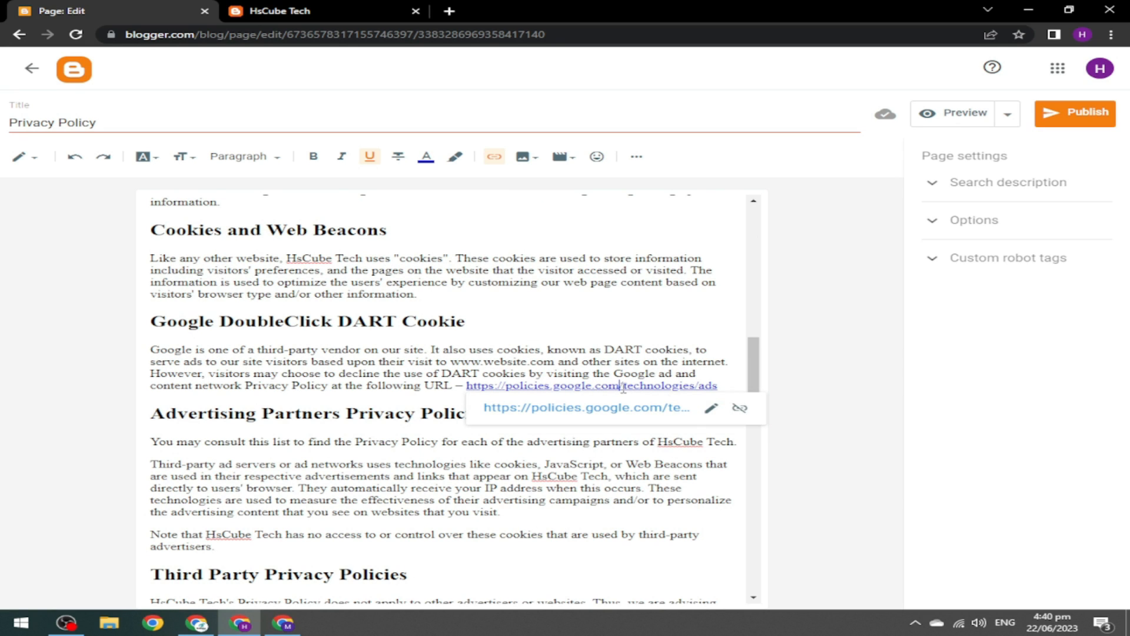
left_click(740, 409)
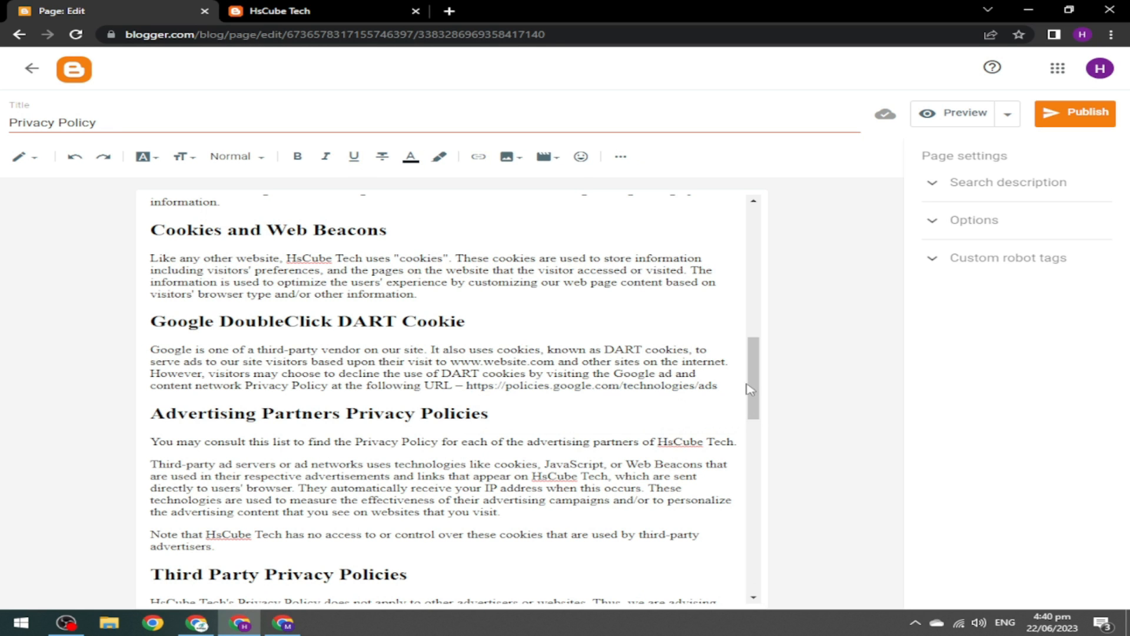
left_click_drag(755, 377, 738, 571)
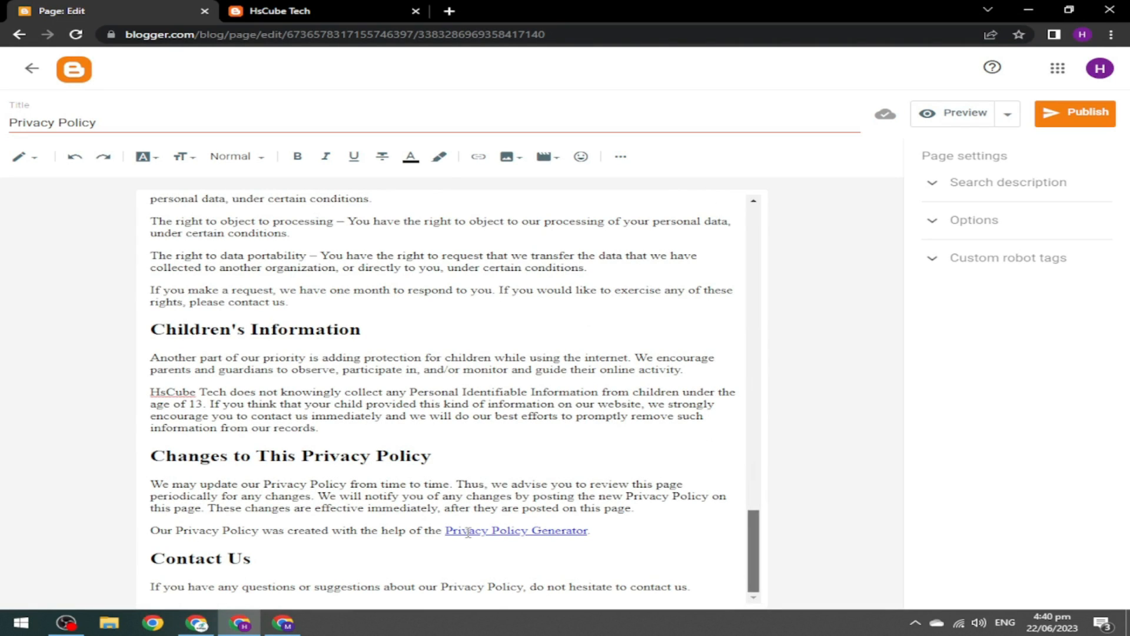
left_click(468, 532)
left_click(721, 554)
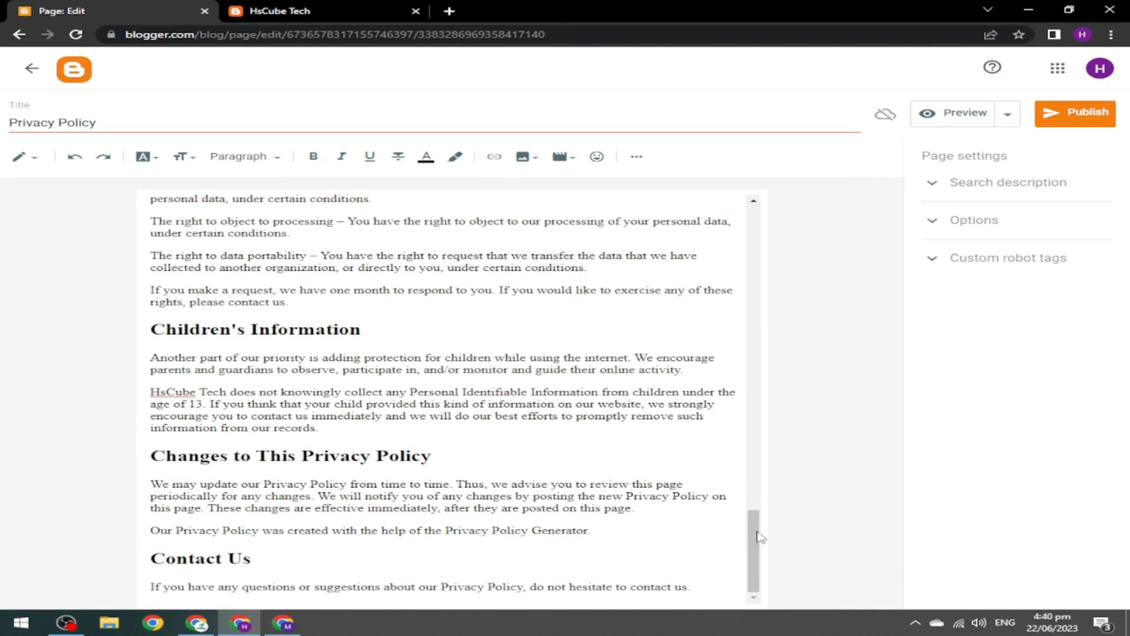
left_click_drag(756, 538, 769, 209)
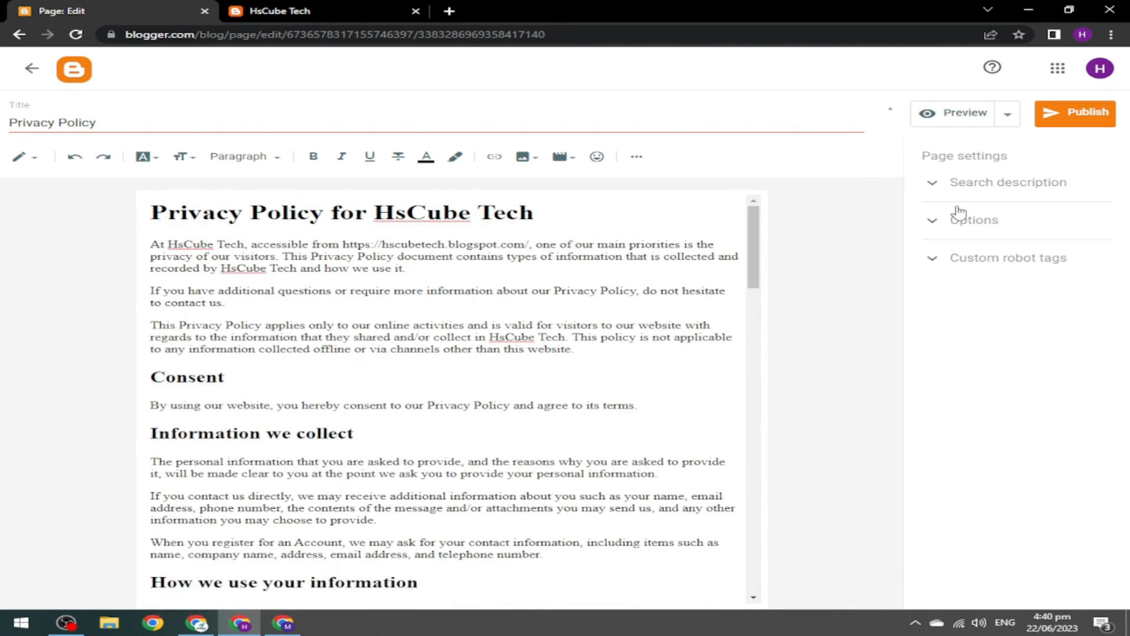
Use the 'Privacy Policy for HsCube Tech' heading as the search description and publish the page.
left_click_drag(151, 212, 537, 218)
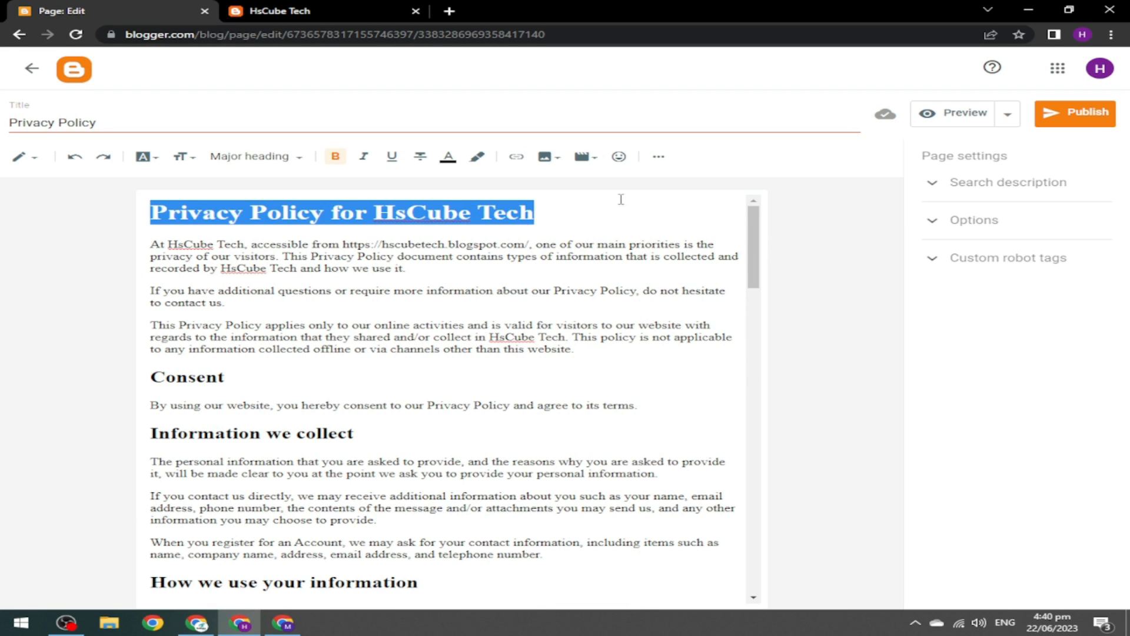
left_click(989, 186)
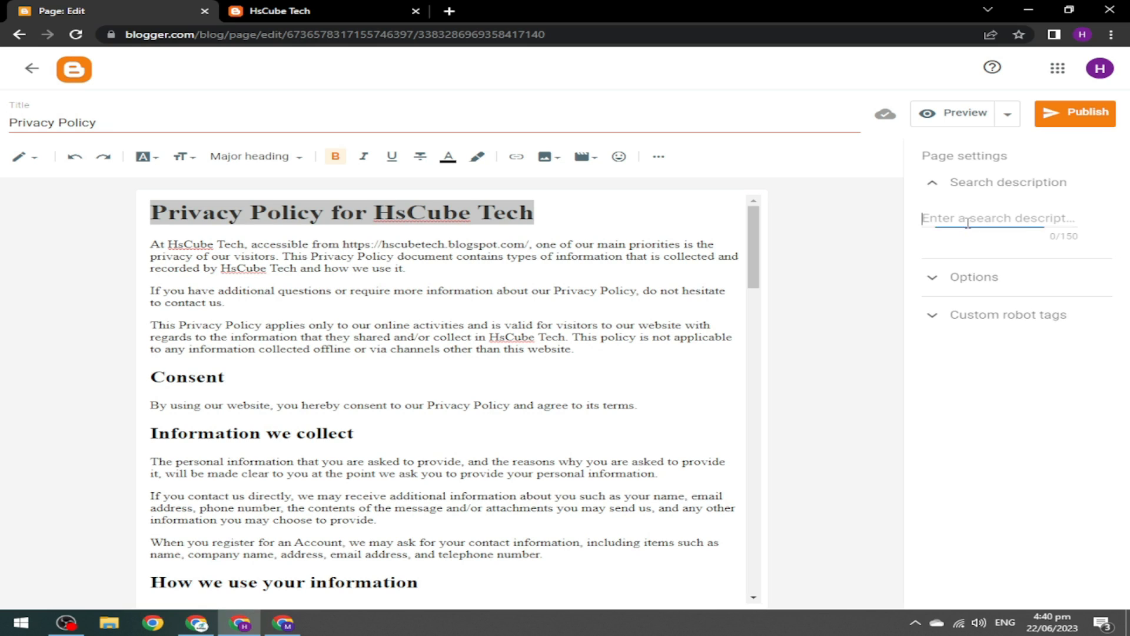
key("ctrl+v")
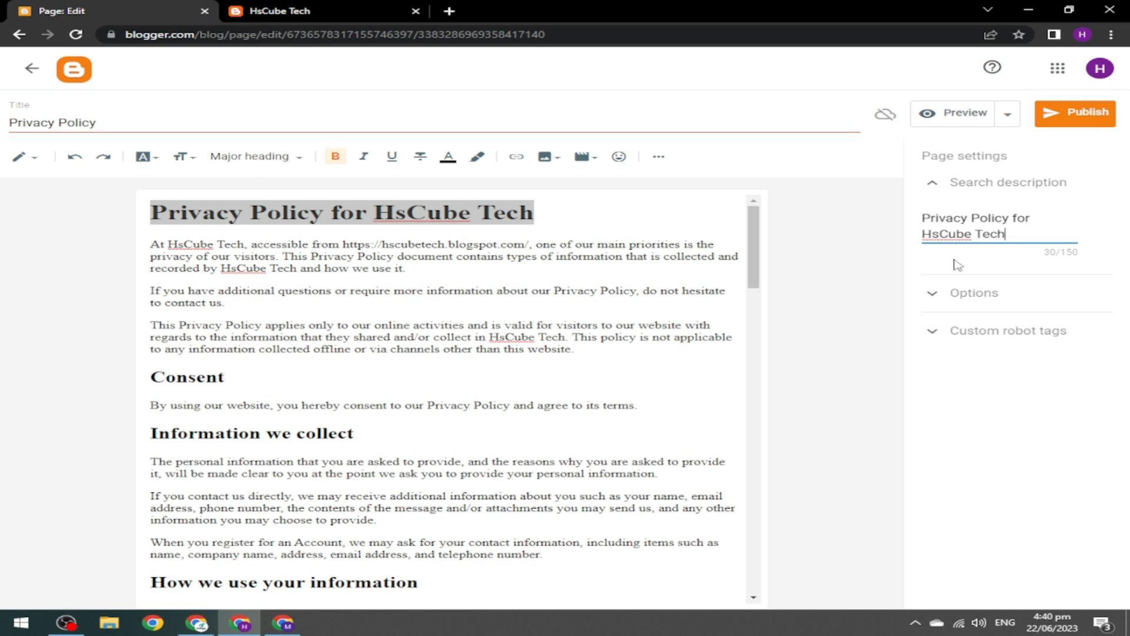
left_click(942, 185)
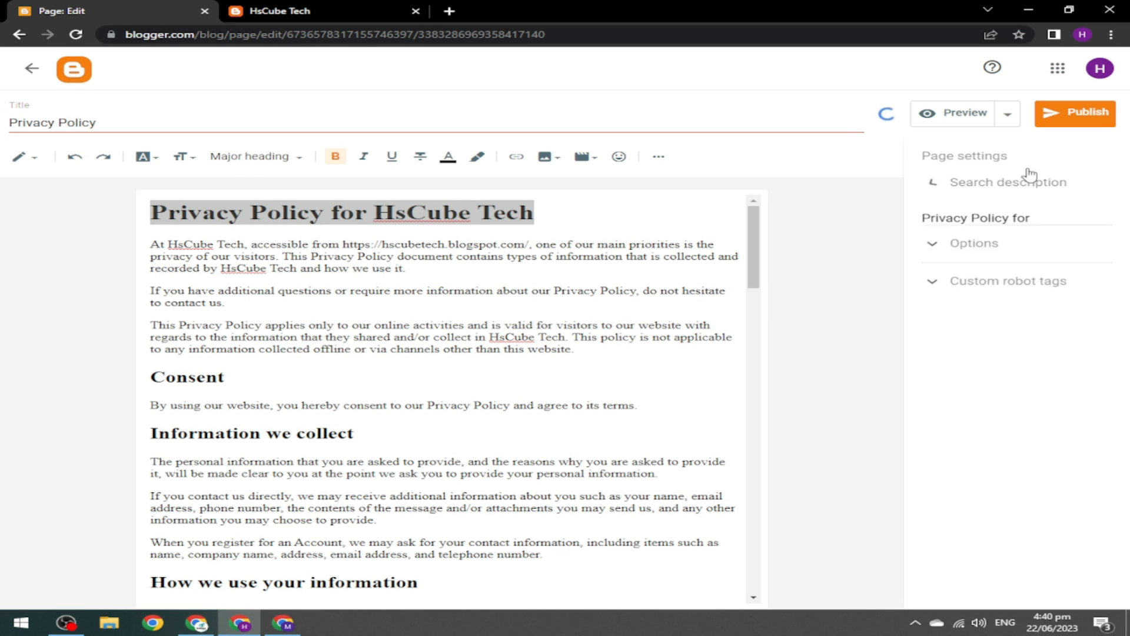
left_click(1082, 120)
left_click(635, 360)
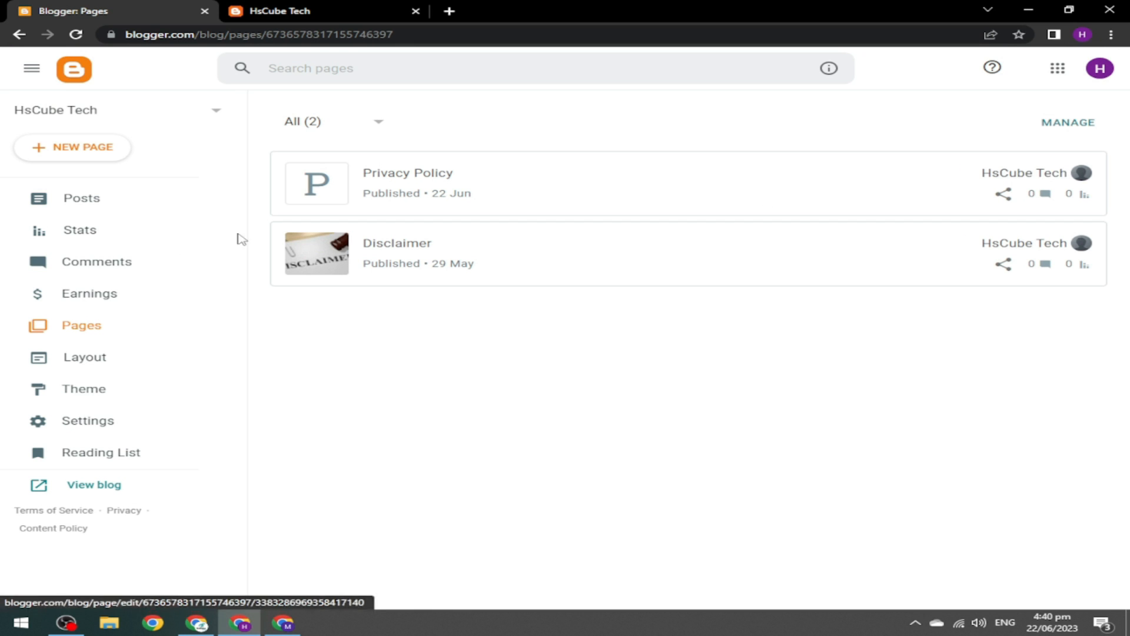
Start a new blank page and switch to the Terms and Conditions Generator's empty form.
left_click(59, 157)
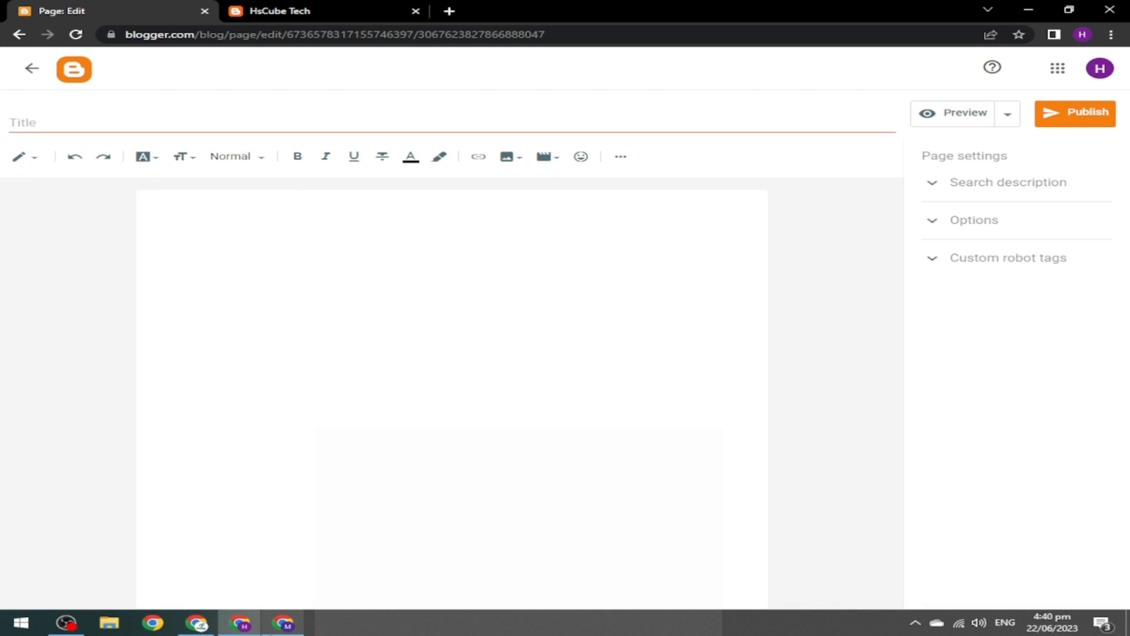
left_click(283, 625)
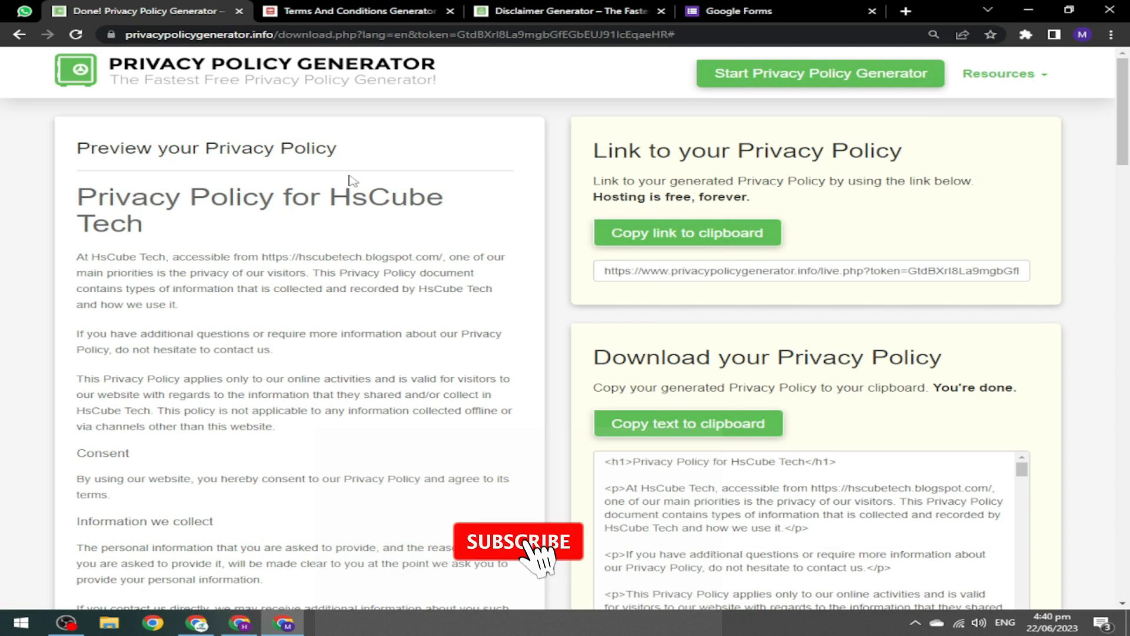
left_click(239, 10)
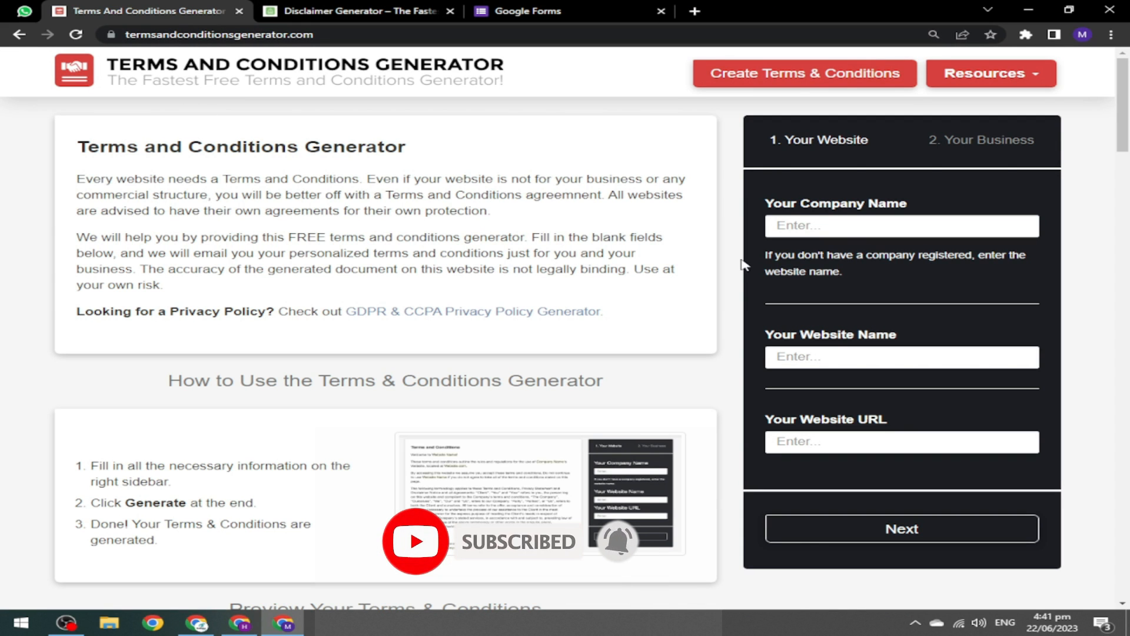
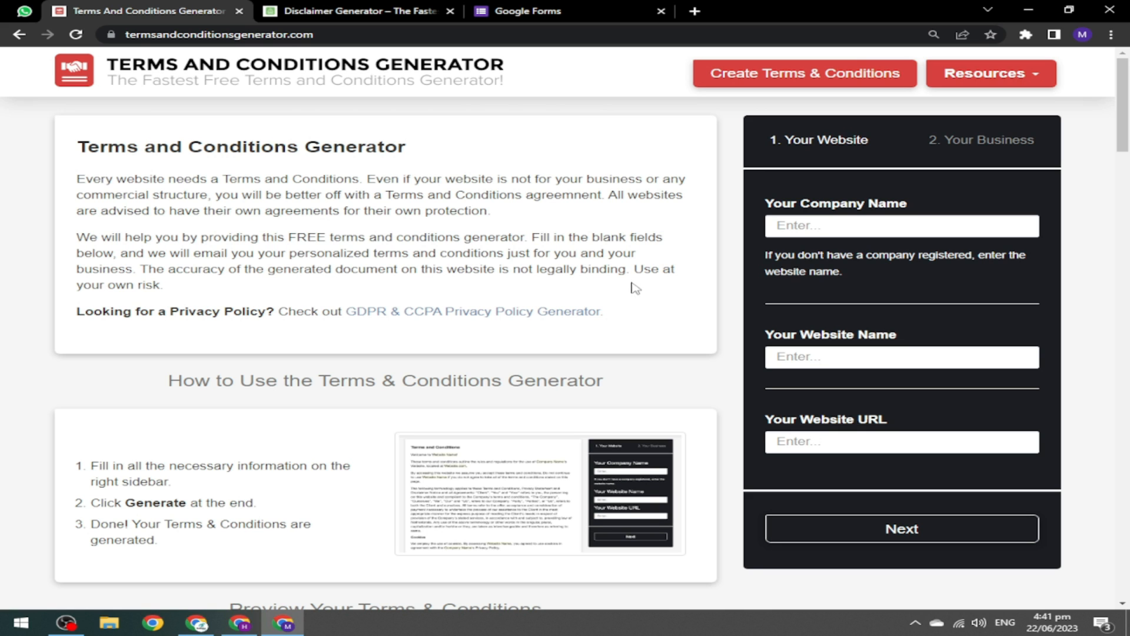
Fill in HsCube Tech as company and website name, plus the blog URL, then continue.
left_click(819, 227)
left_click(865, 331)
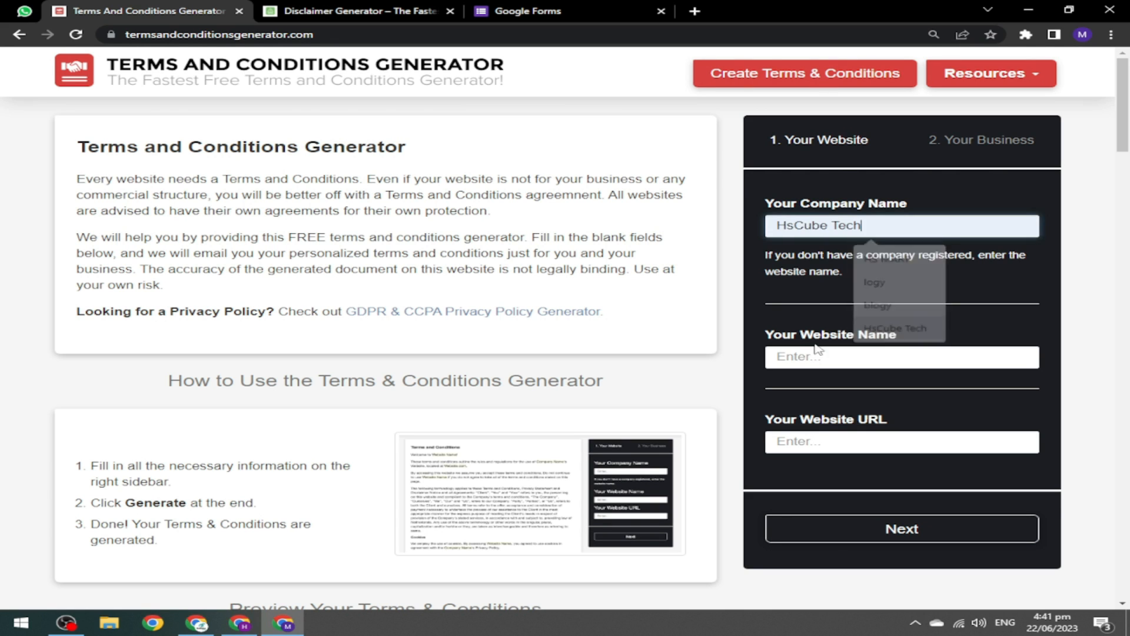
left_click(818, 353)
left_click(850, 414)
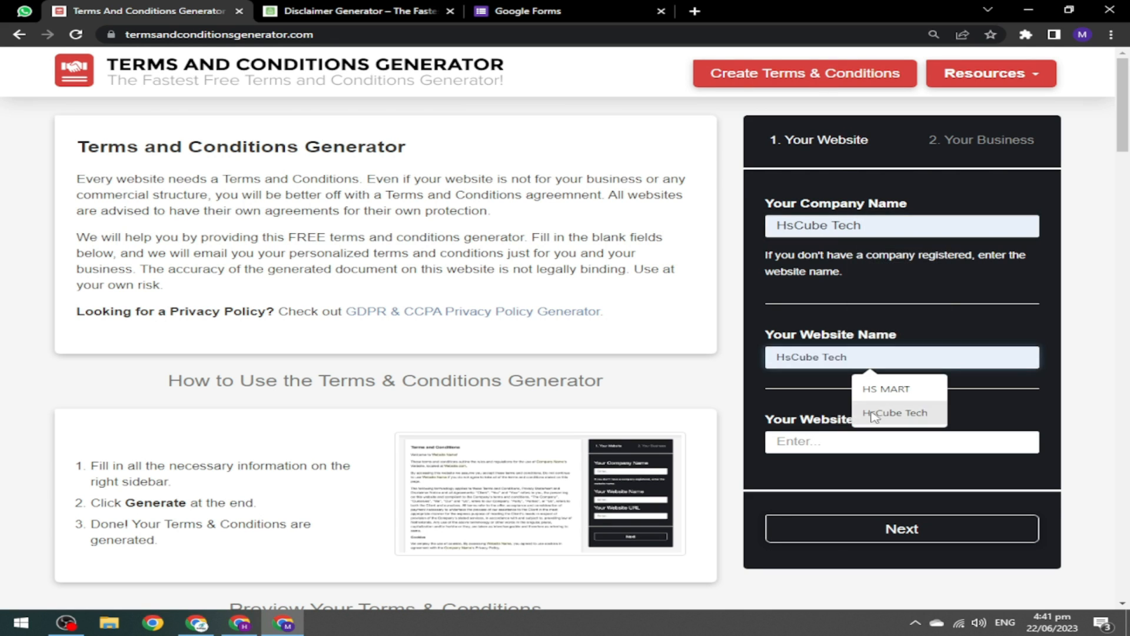
left_click(836, 436)
left_click(919, 499)
left_click(865, 532)
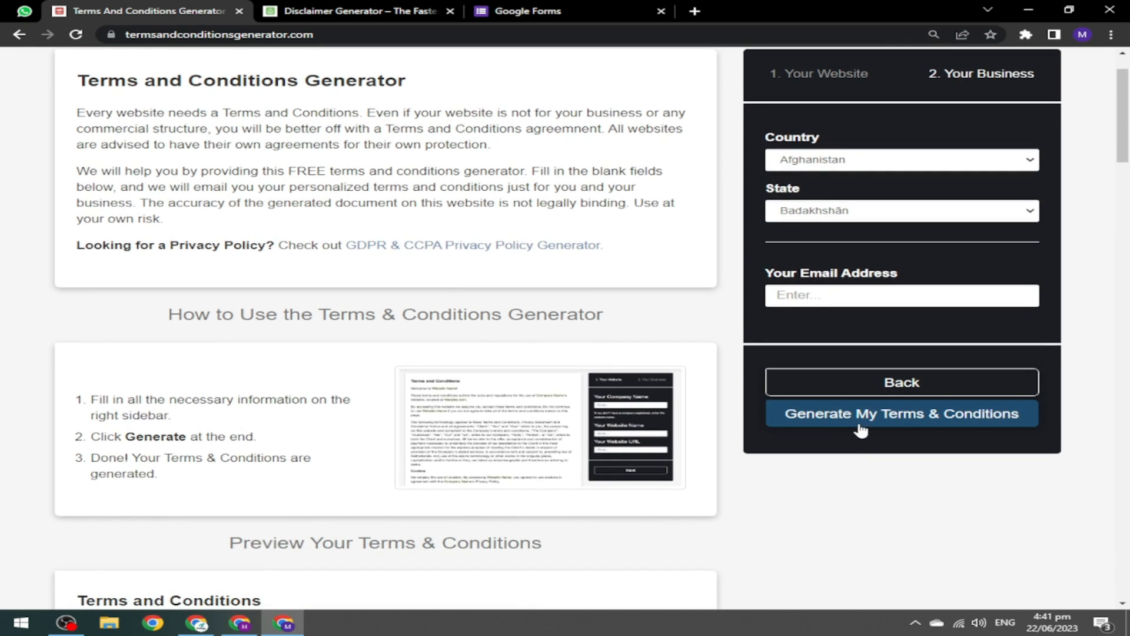
Choose Pakistan and Sindh, add the contact e-mail, generate the terms, and copy the text.
left_click(890, 163)
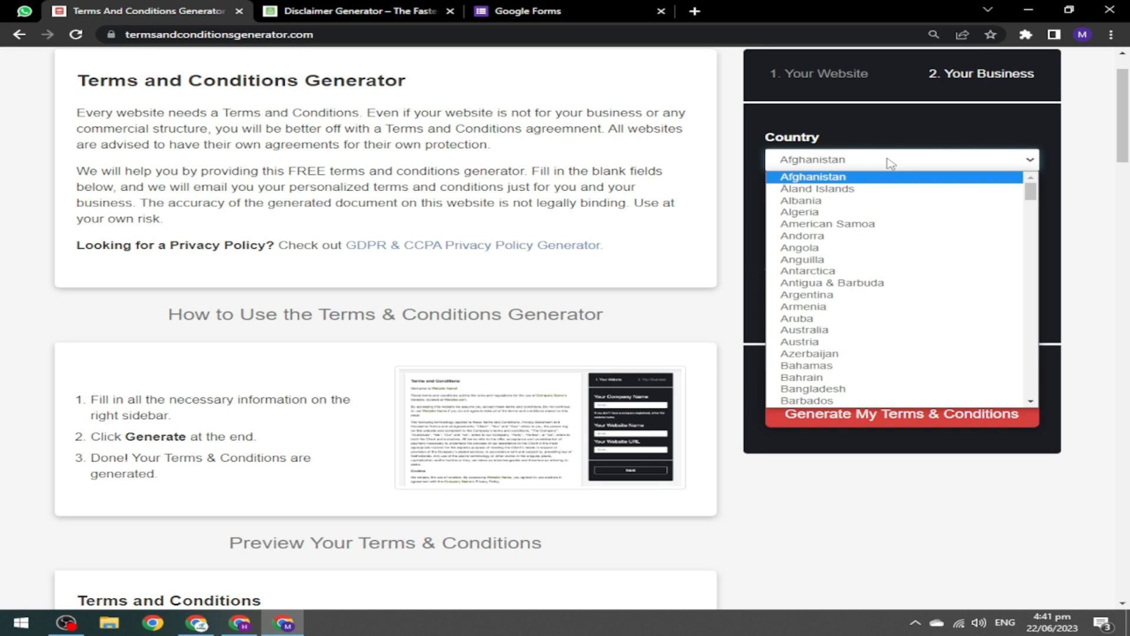
key("p")
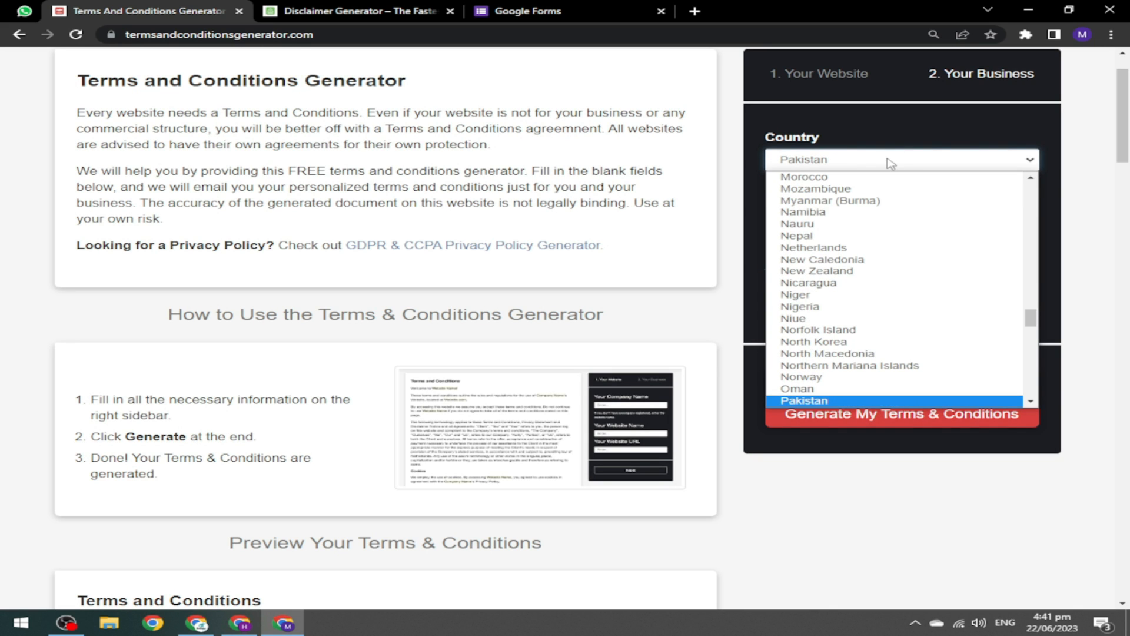
key("Return")
left_click(872, 210)
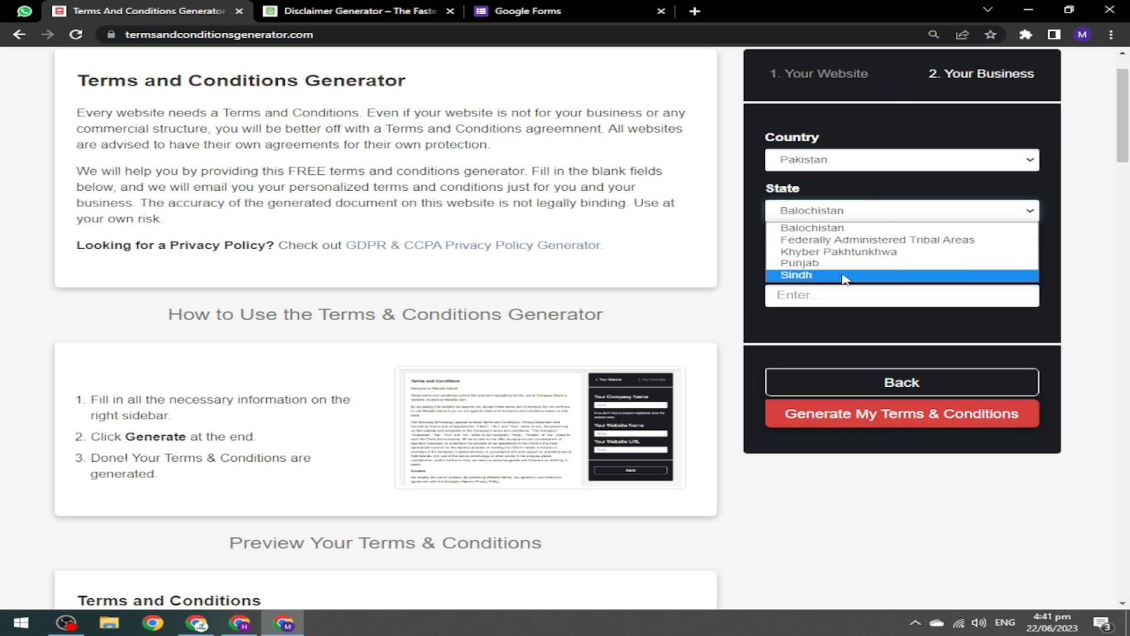
left_click(779, 277)
left_click(836, 296)
left_click(882, 350)
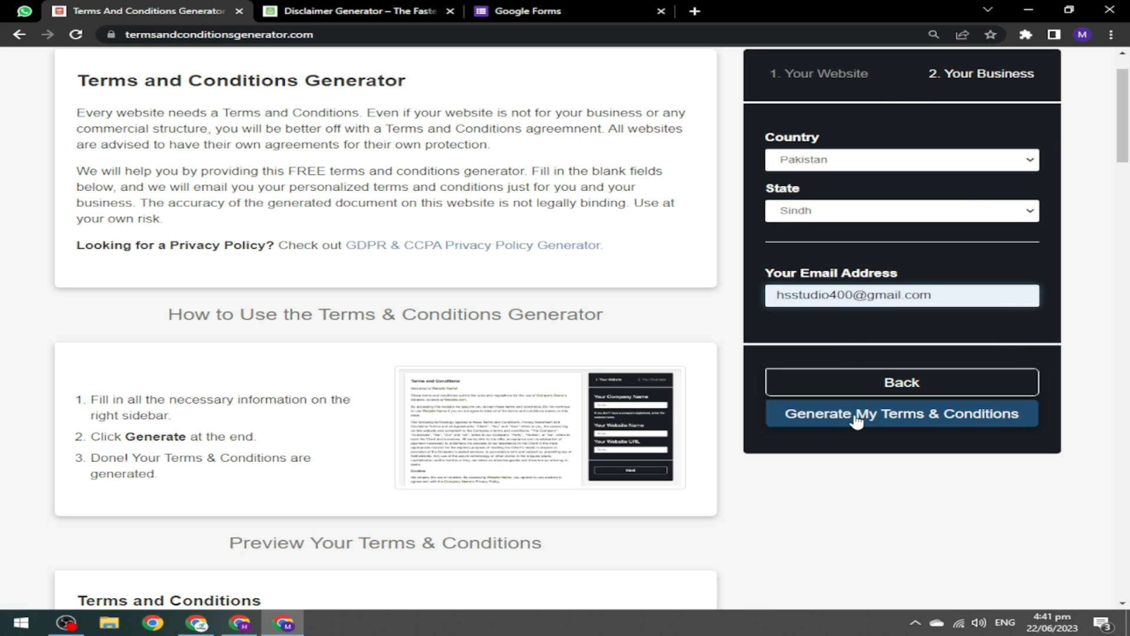
left_click(832, 415)
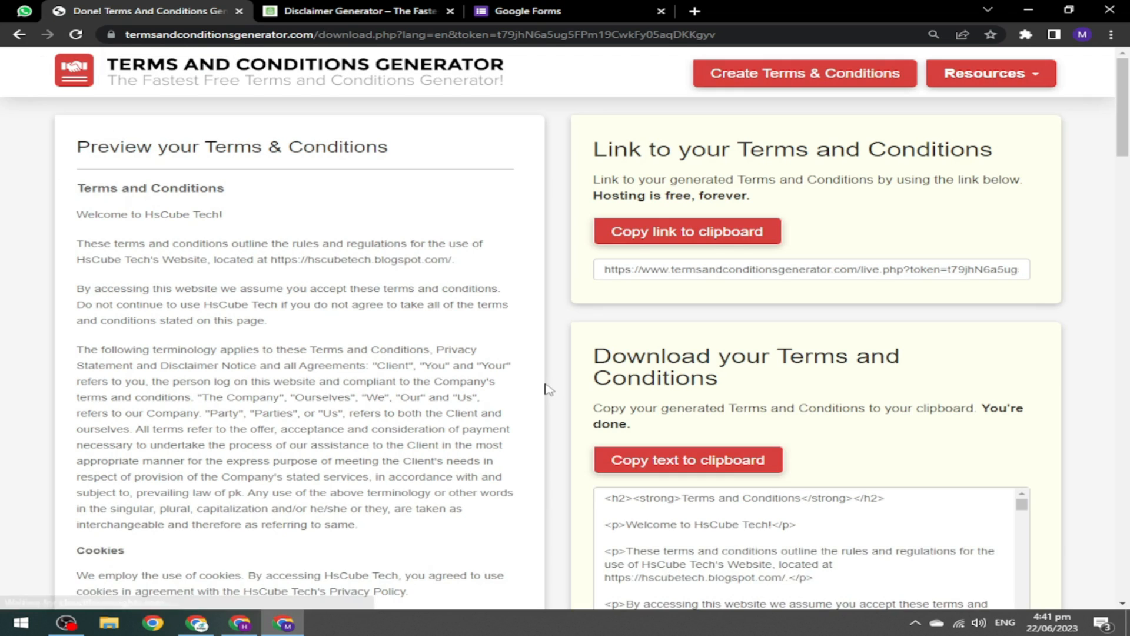
left_click(655, 462)
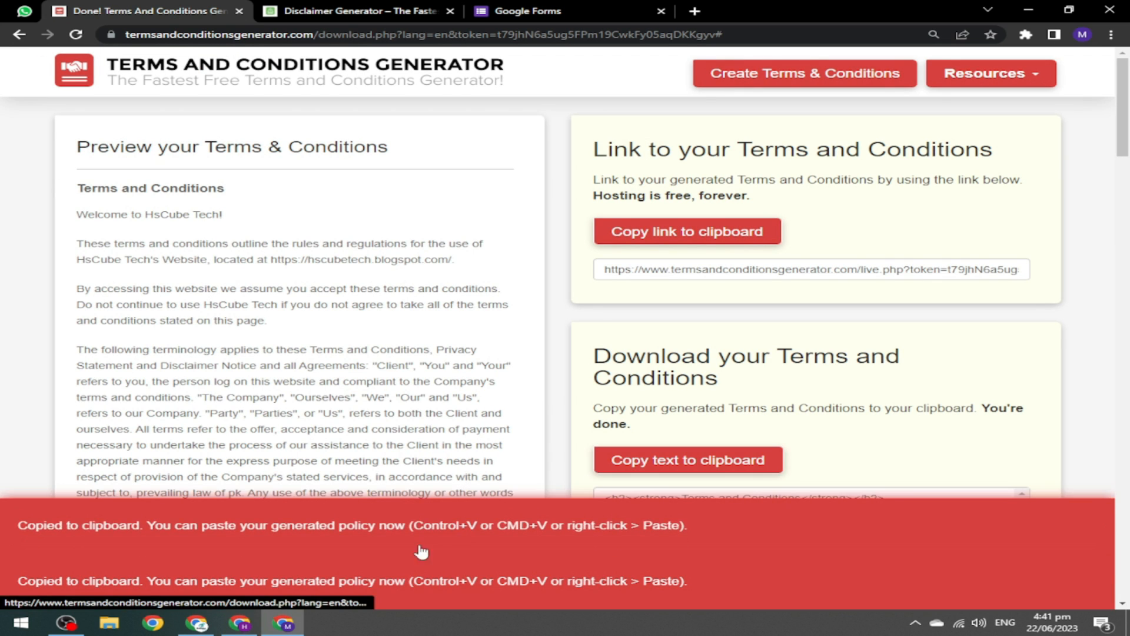
left_click(244, 624)
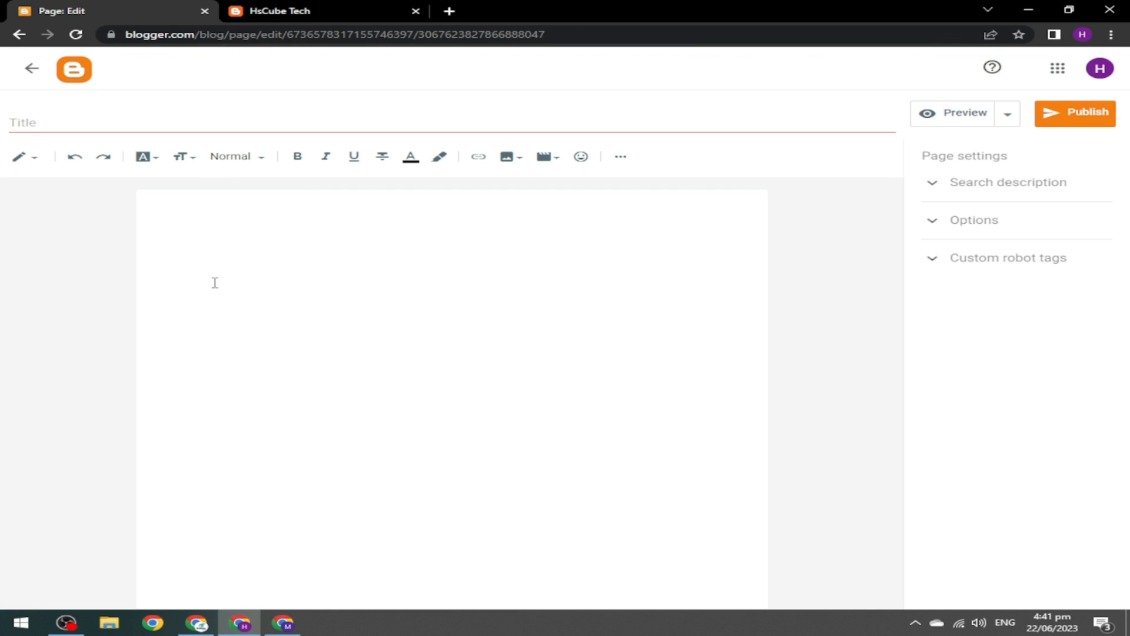
Replace the new page's HTML with the generated terms and conditions code.
left_click(29, 157)
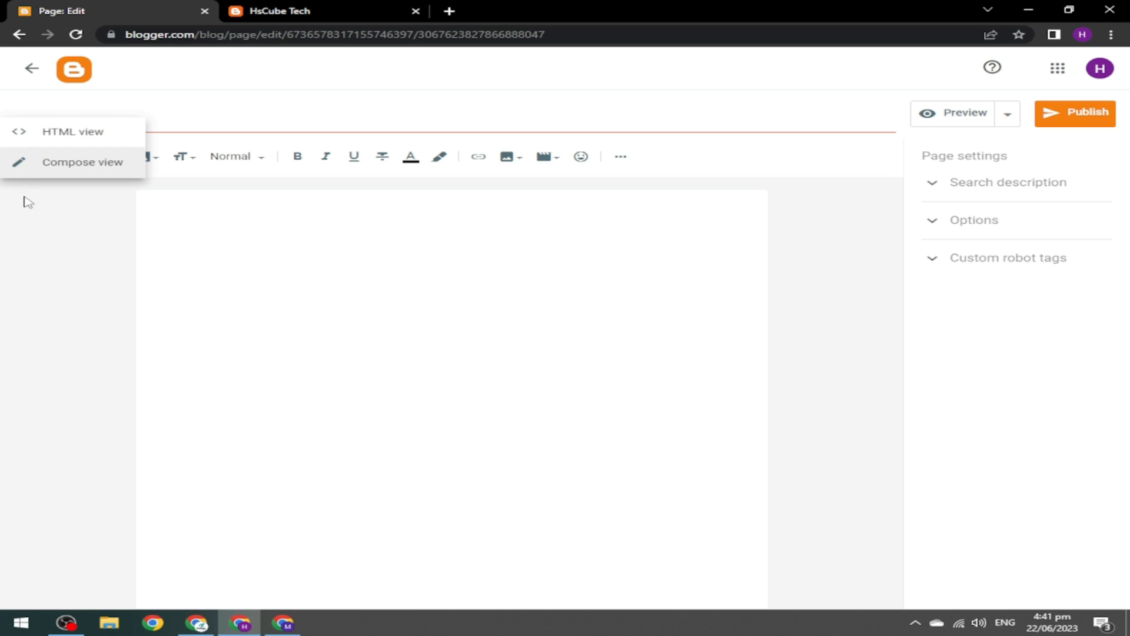
left_click(65, 131)
key("ctrl+a")
key("ctrl+v")
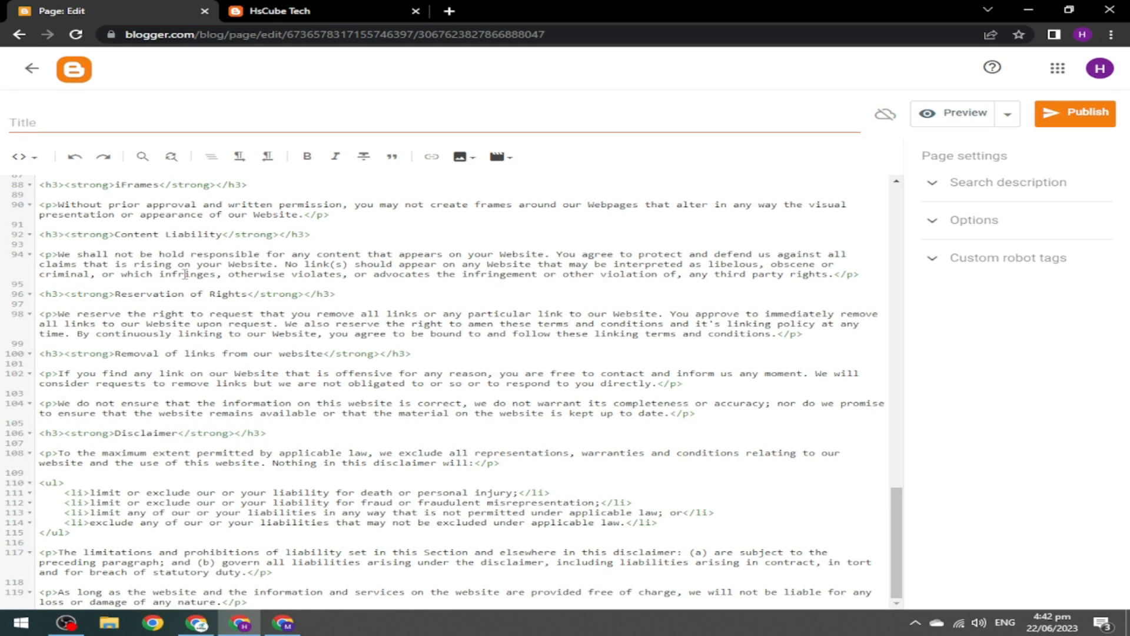
left_click(25, 157)
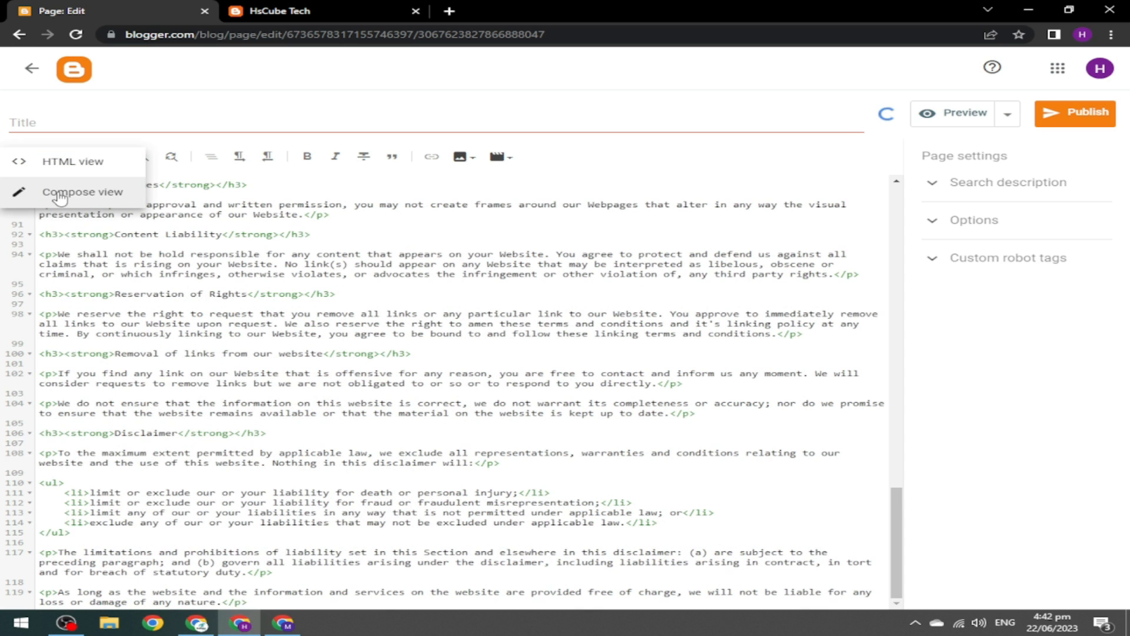
left_click(60, 193)
Title the page 'Terms and Conditions' and unlink the generator credit in the body.
left_click_drag(358, 206, 154, 215)
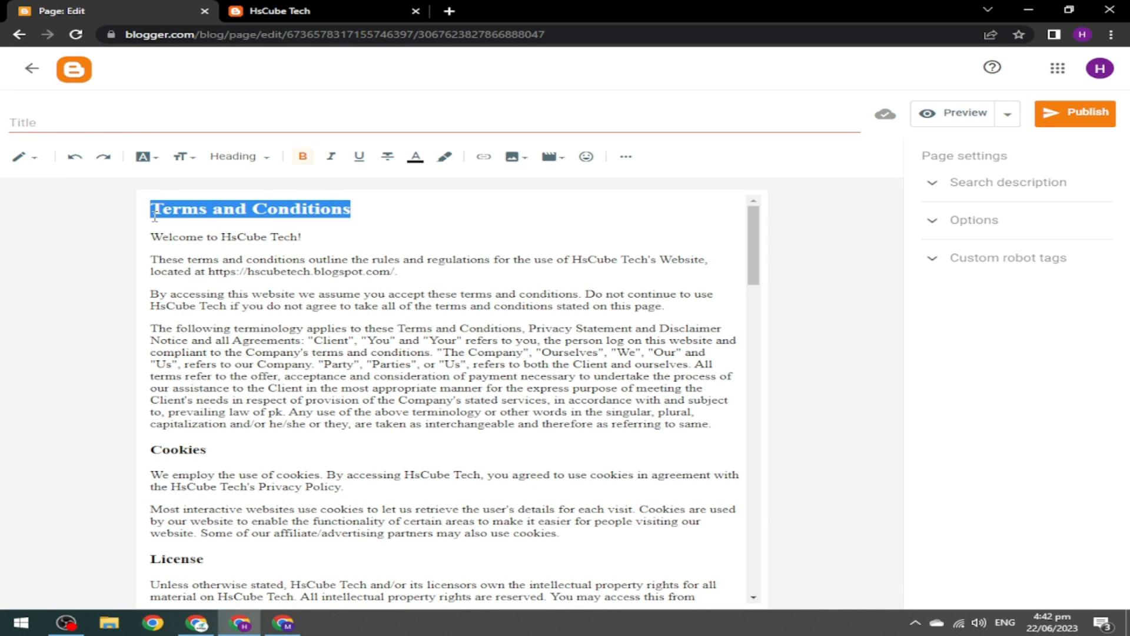
left_click(150, 129)
key("ctrl+v")
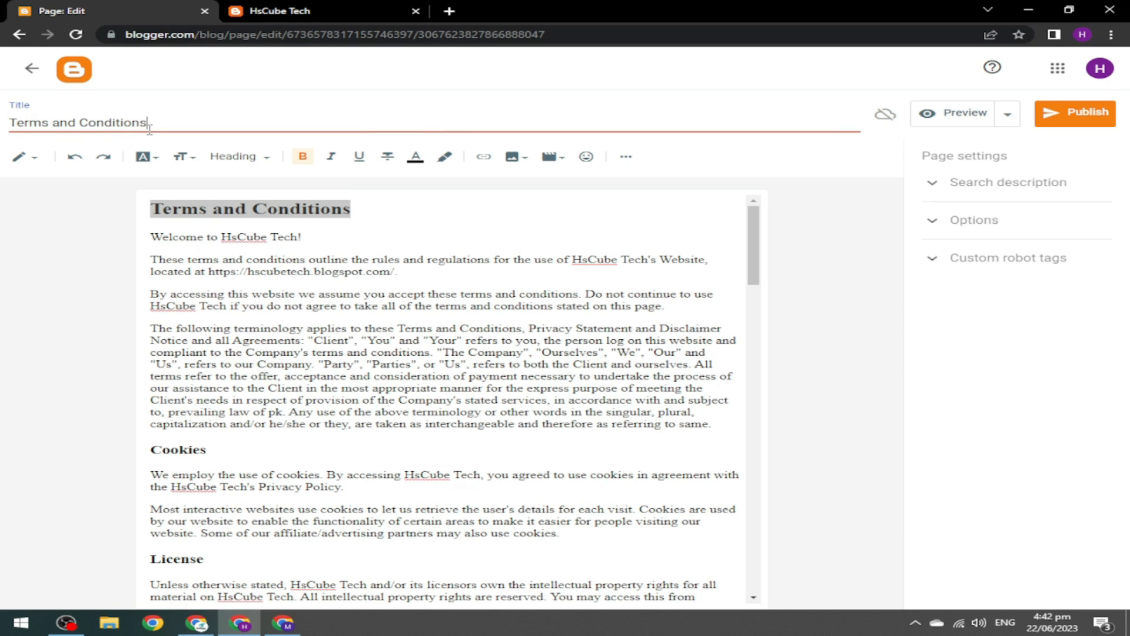
left_click(152, 260)
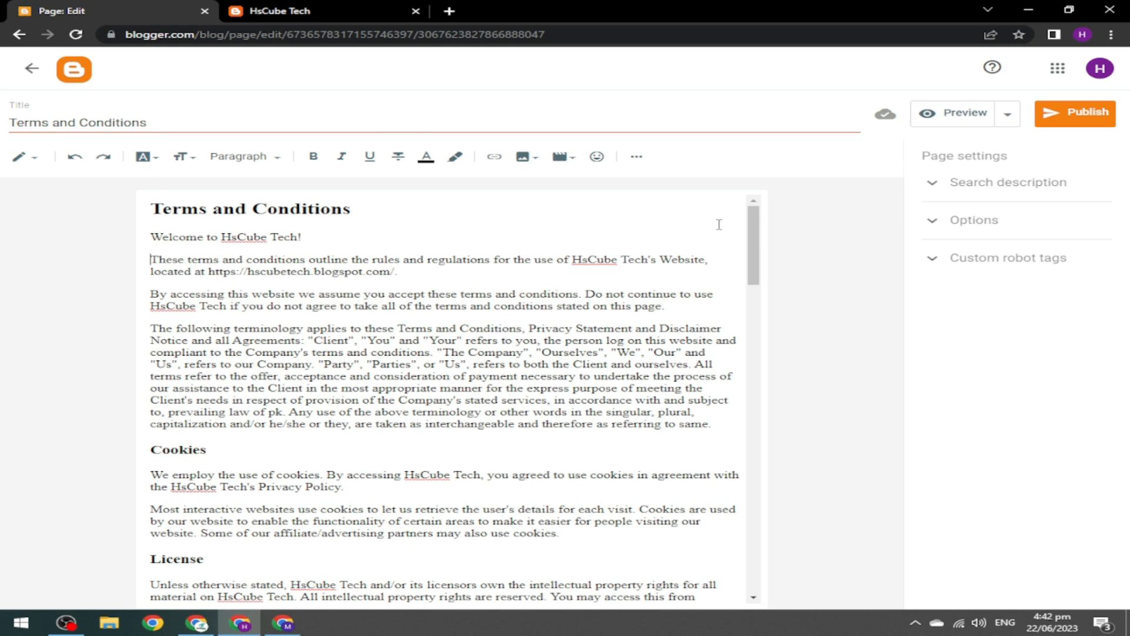
scroll(336, 288, "down", 6)
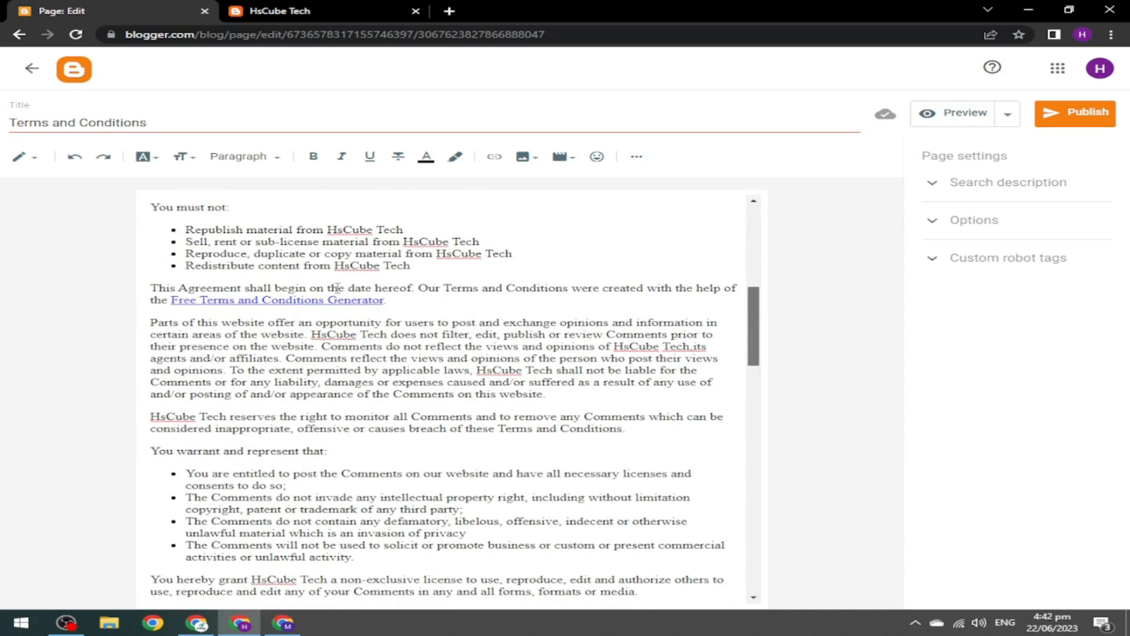
left_click(274, 301)
left_click(444, 324)
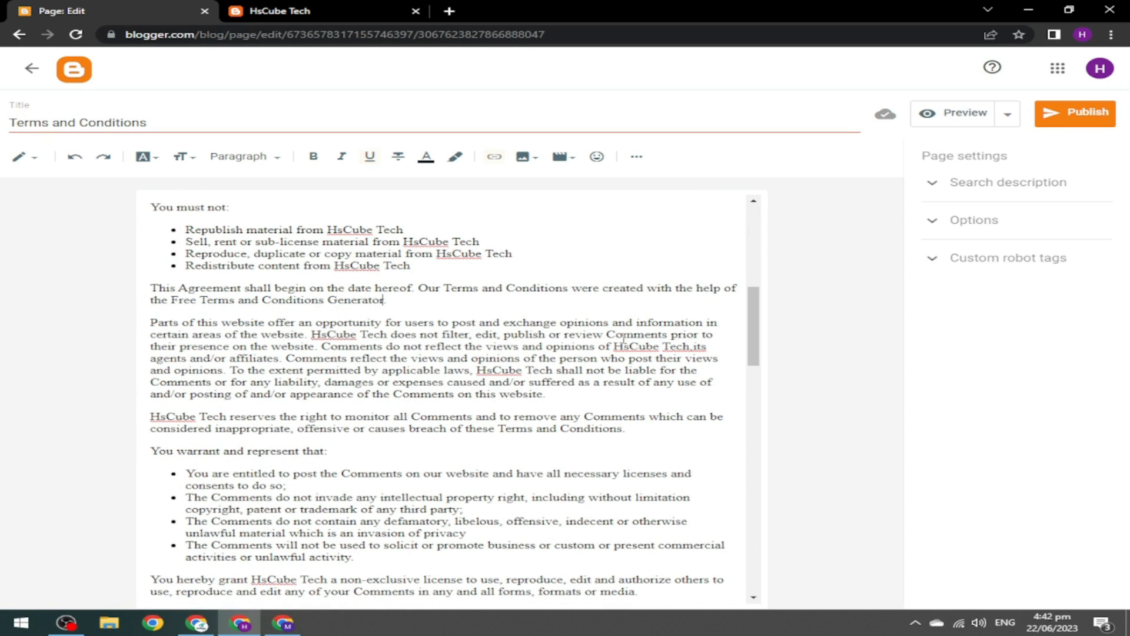
left_click_drag(756, 316, 800, 171)
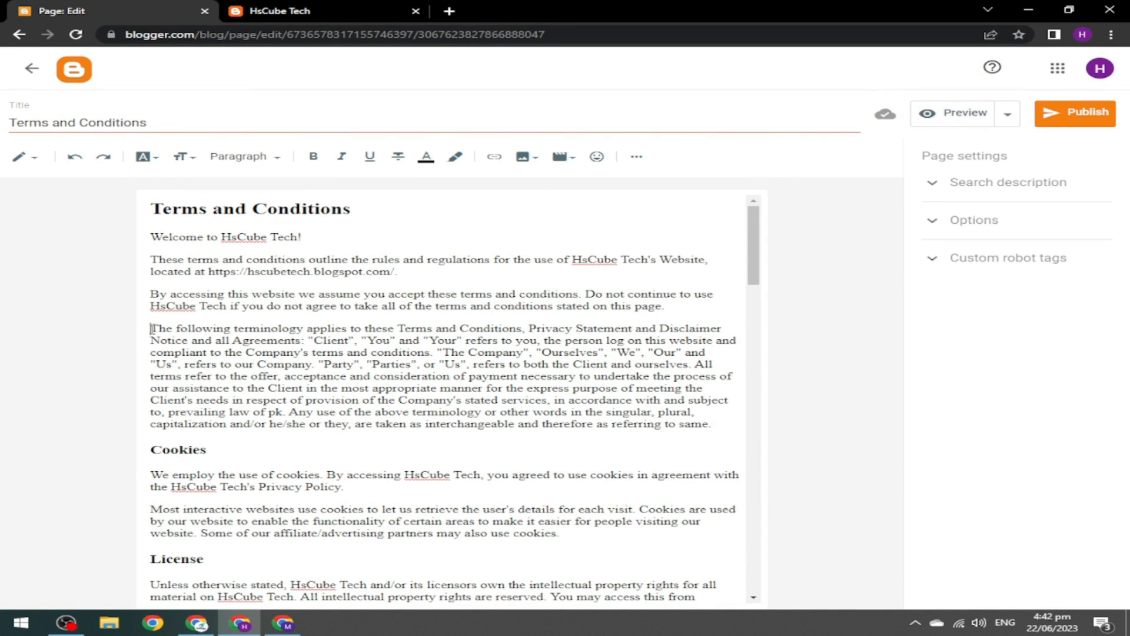
Use 'Terms and Conditions' as the search description, publish the page, and start a new page.
left_click(999, 190)
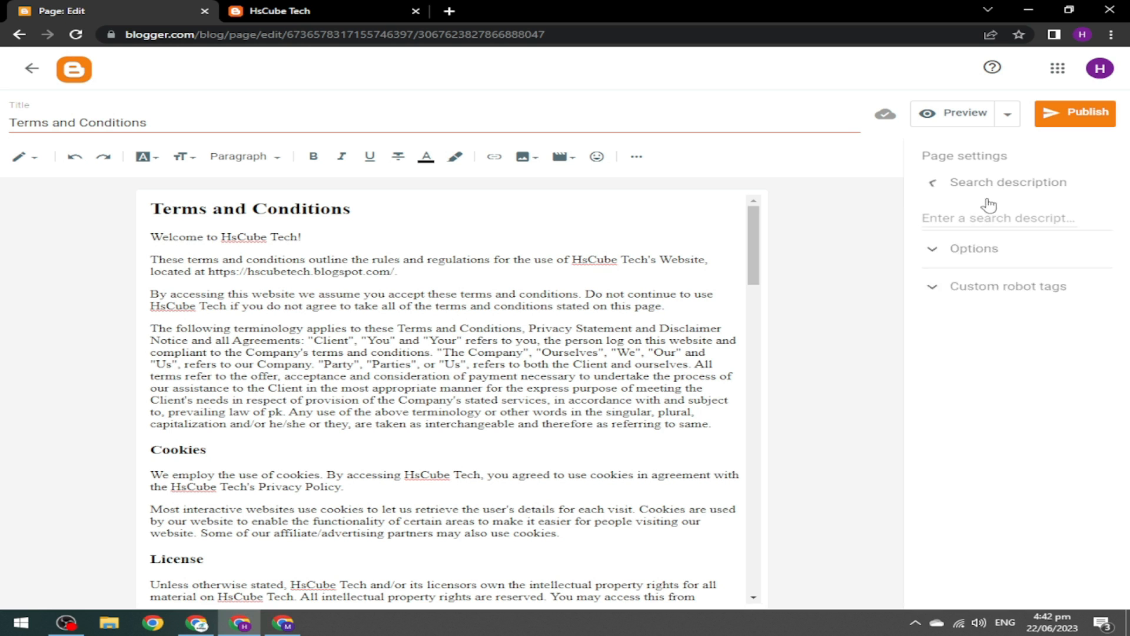
key("ctrl+v")
left_click(999, 182)
left_click(1076, 113)
left_click(651, 360)
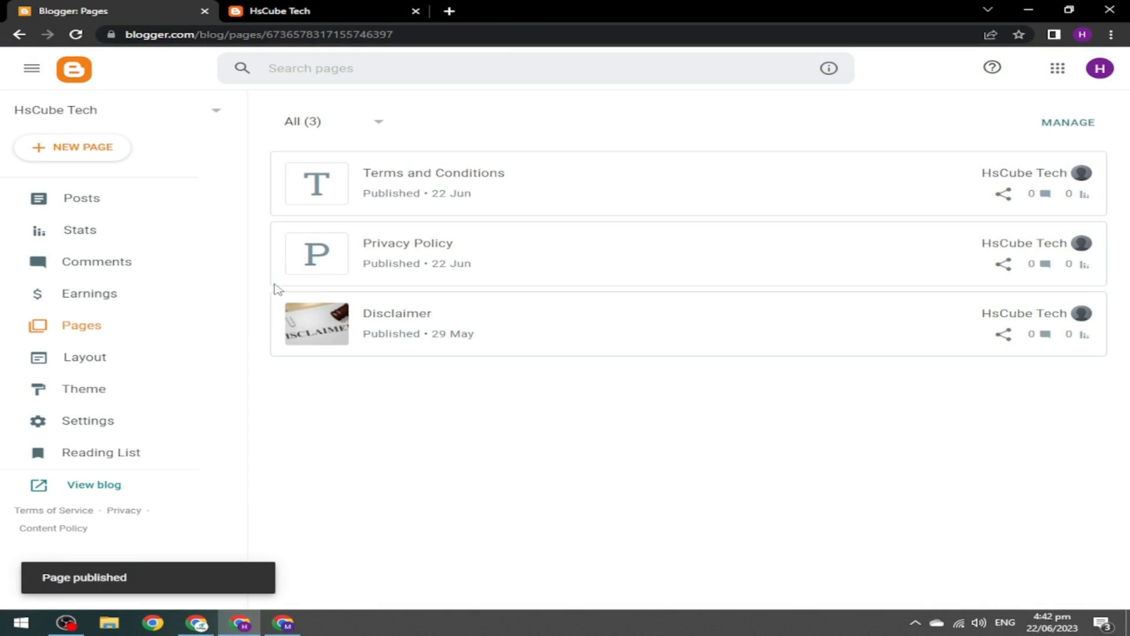
left_click(81, 152)
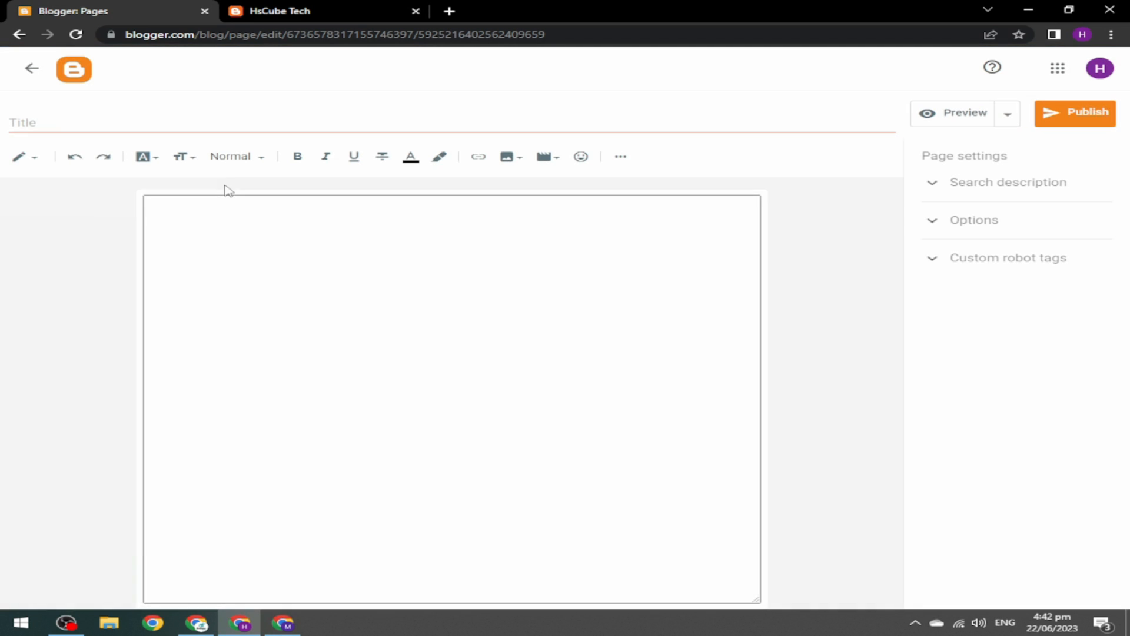
left_click(284, 622)
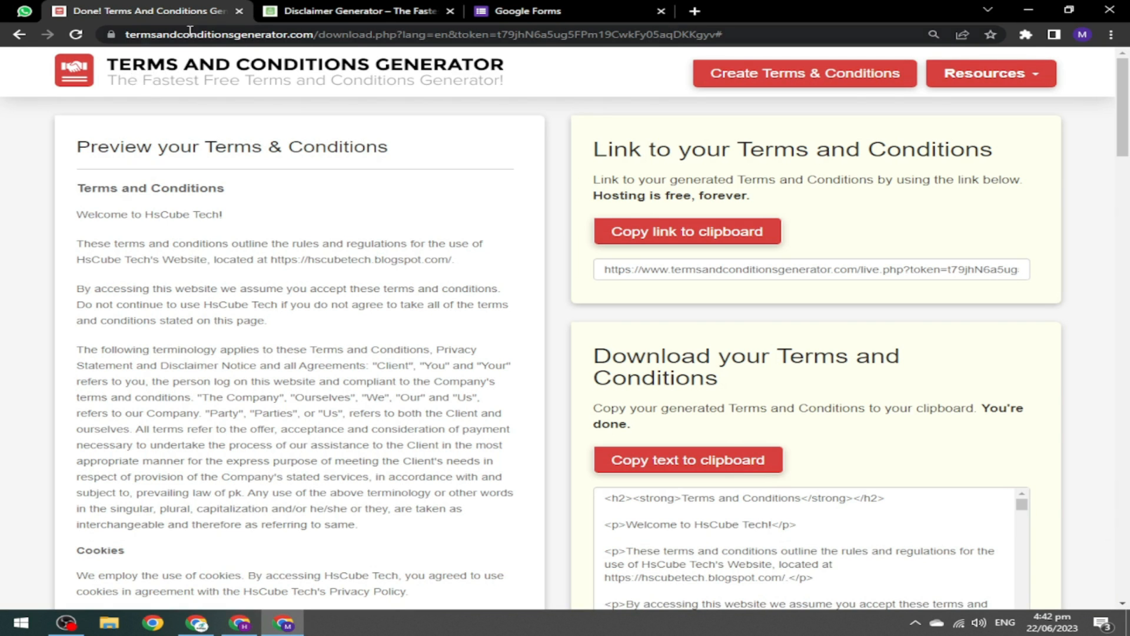
Close the terms generator tab and fill in HsCube Tech's company, website name and URL.
left_click(239, 11)
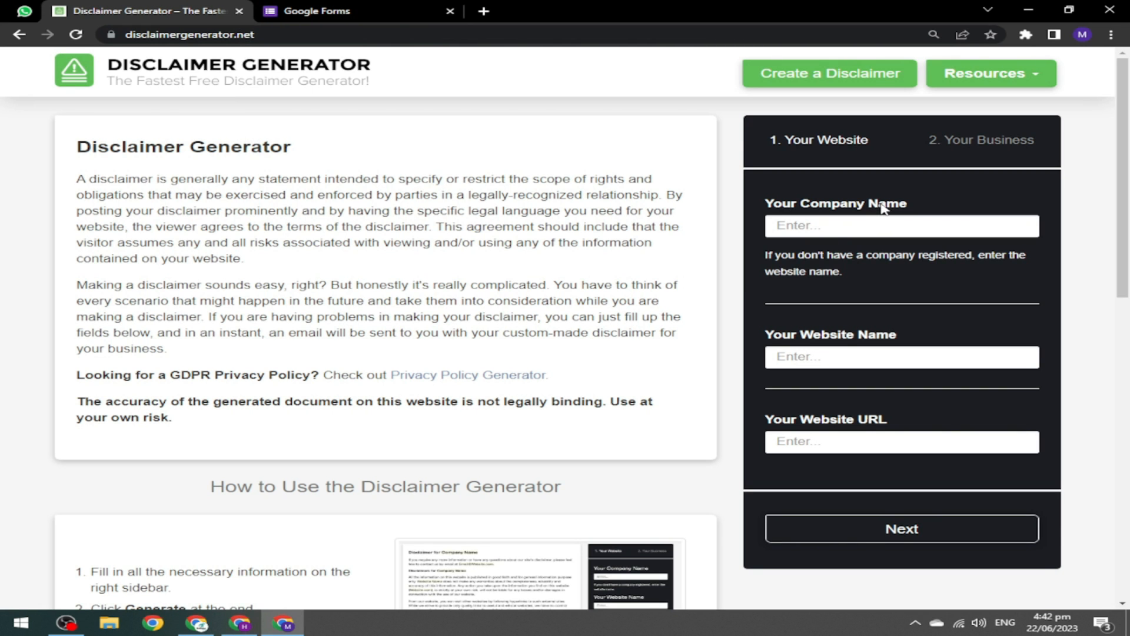
left_click(852, 226)
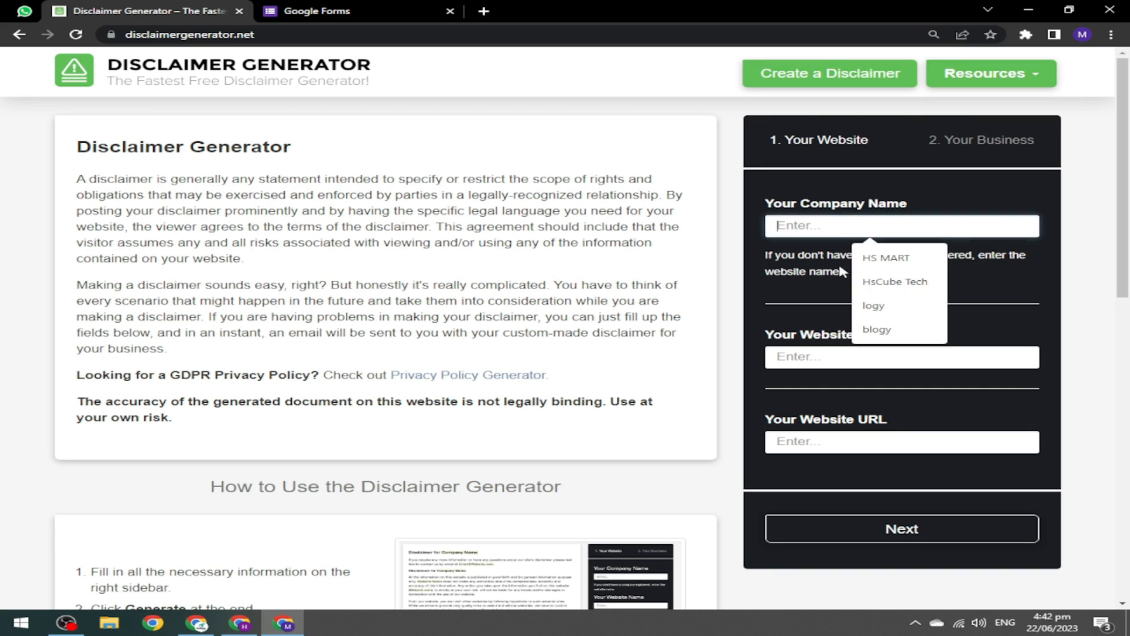
left_click(889, 284)
left_click(786, 356)
left_click(911, 411)
left_click(822, 441)
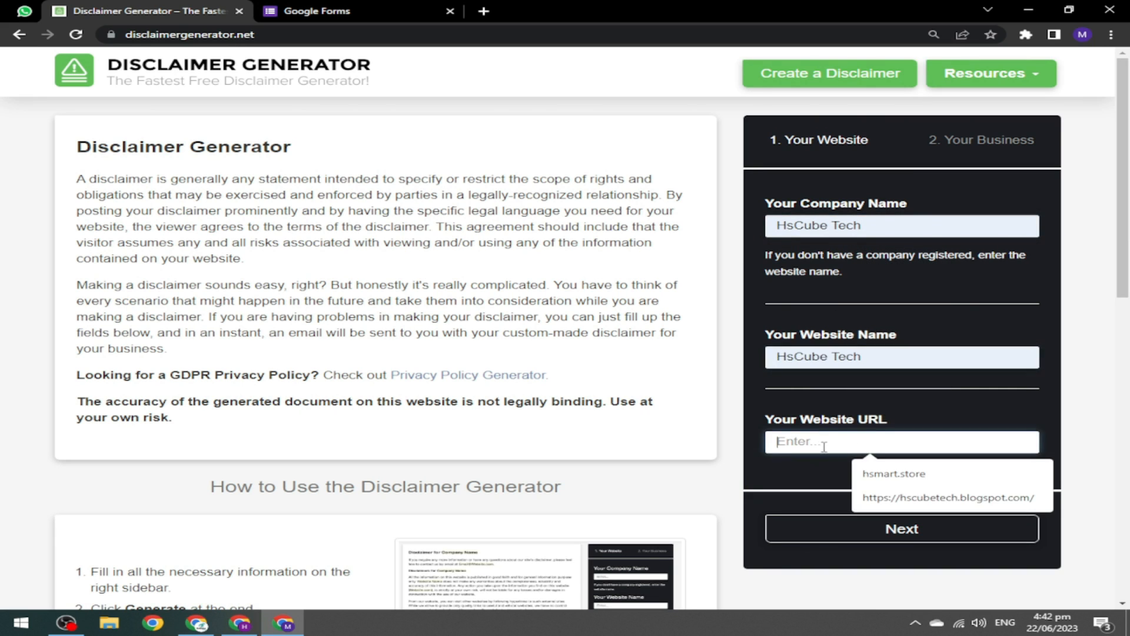
left_click(899, 507)
left_click(889, 529)
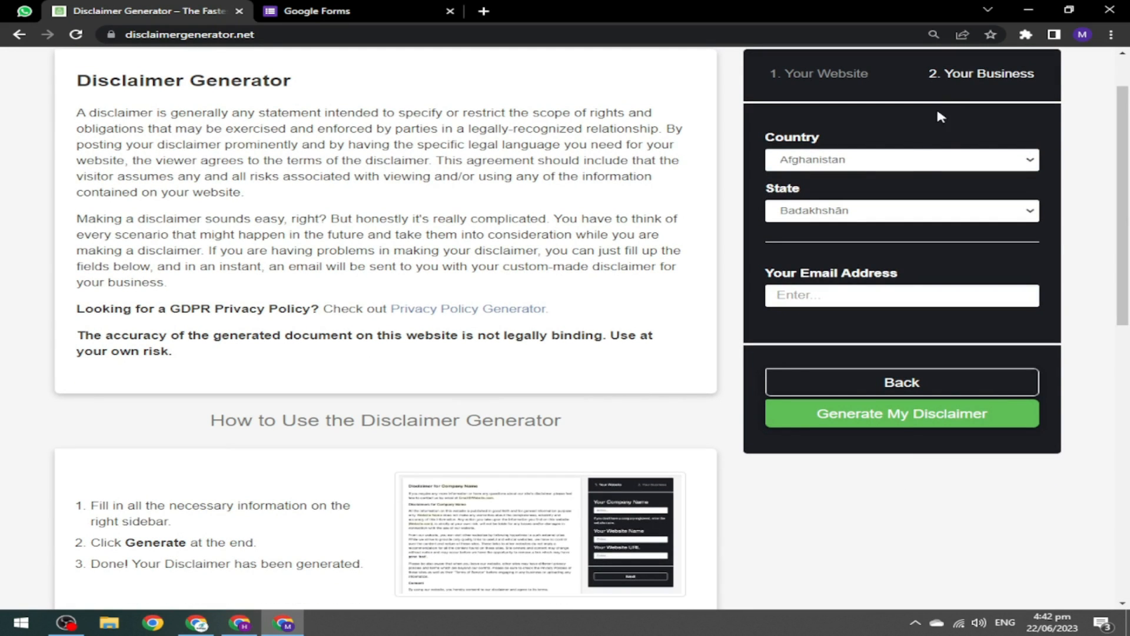
Set the disclaimer's country to Pakistan and state to Sindh.
left_click(907, 164)
key("p")
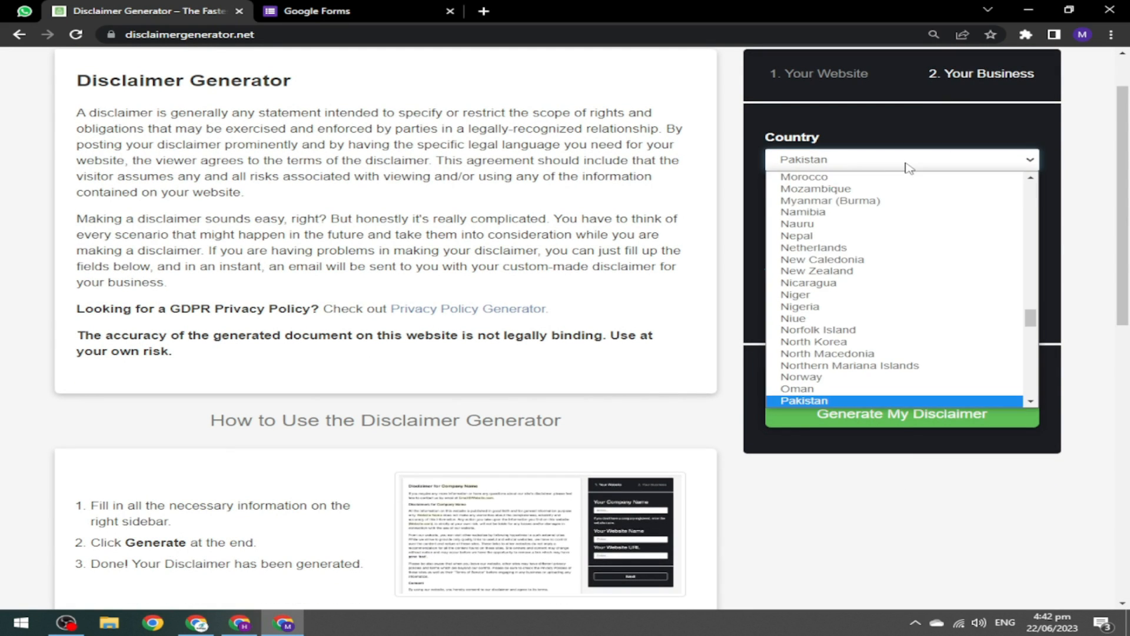
left_click(874, 205)
left_click(875, 210)
left_click(874, 159)
key("p")
key("Return")
left_click(856, 212)
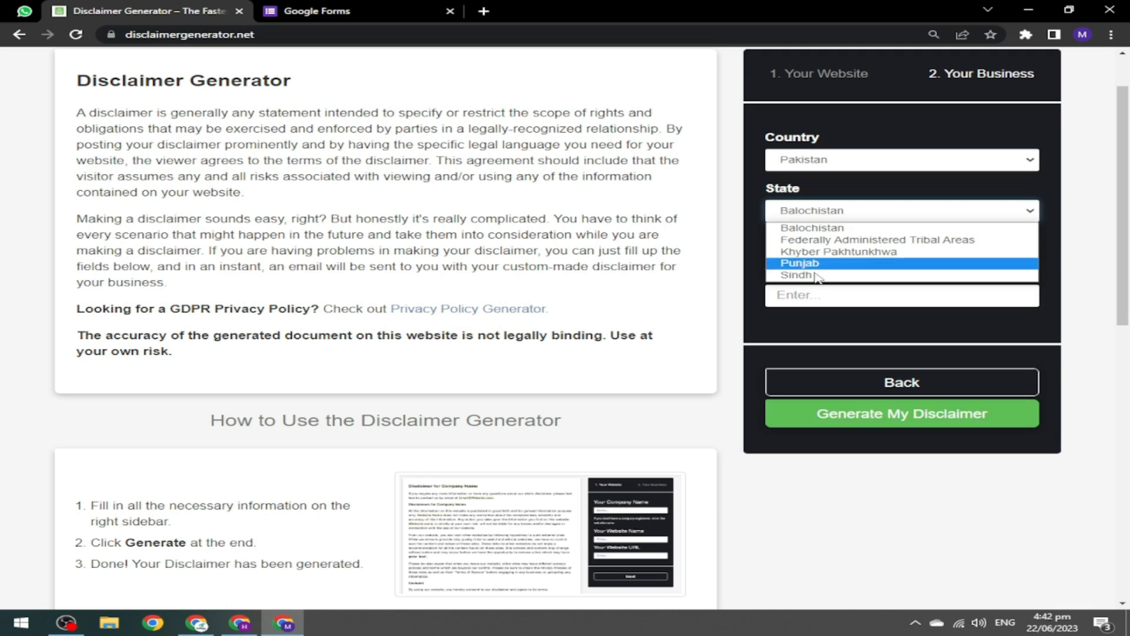
left_click(816, 275)
Add the contact e-mail, generate the disclaimer, and copy its text.
left_click(824, 296)
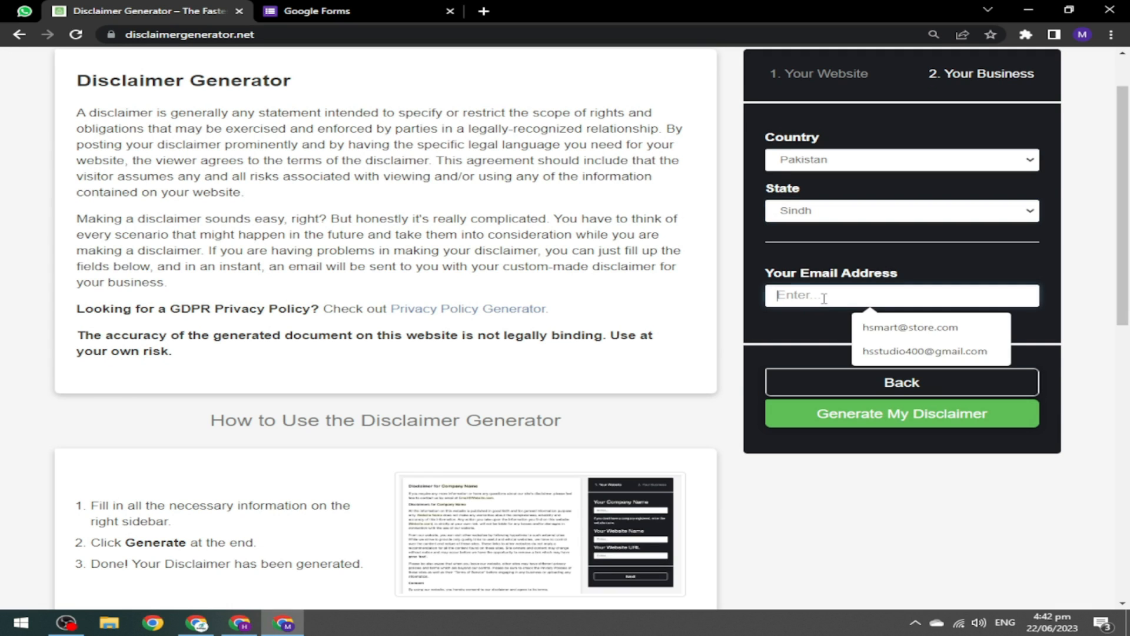
left_click(876, 352)
left_click(928, 419)
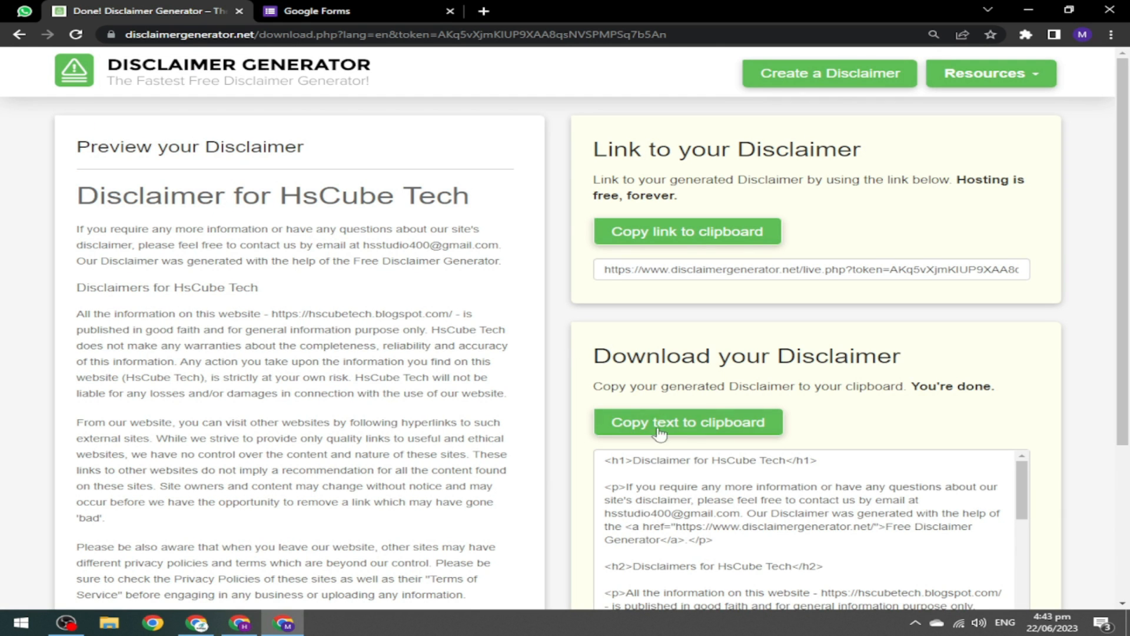
left_click(661, 435)
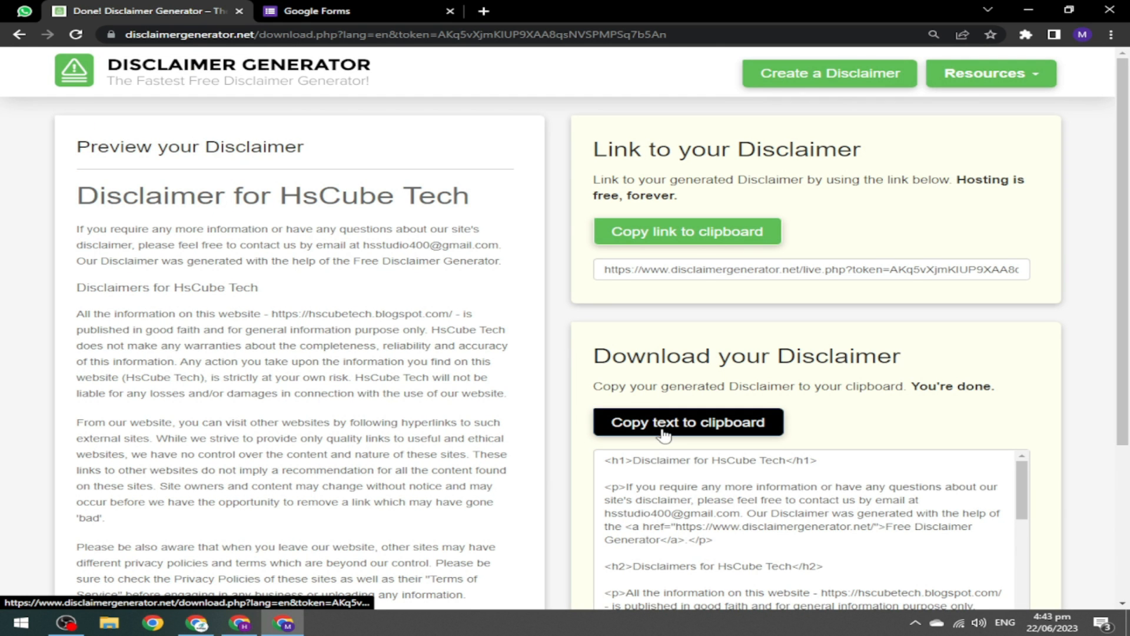
left_click(239, 623)
Replace the new page's HTML with the copied disclaimer code.
left_click(18, 158)
left_click(71, 135)
key("ctrl+a")
key("ctrl+v")
left_click(35, 158)
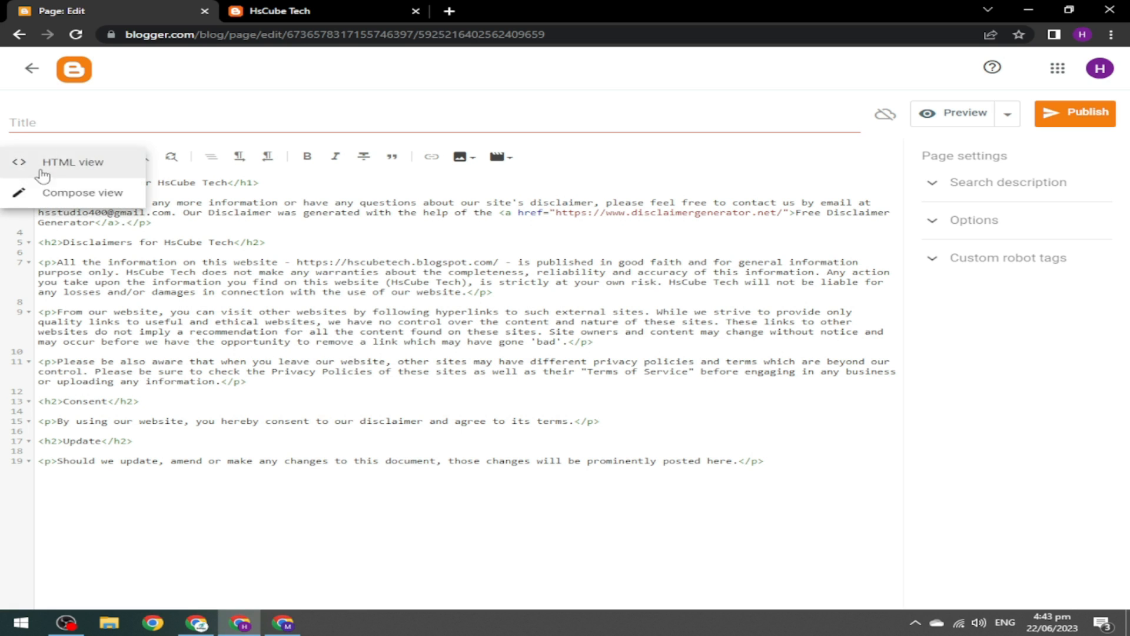
left_click(35, 189)
Use 'Disclaimer for HsCube Tech' as both page title and search description.
left_click_drag(496, 216, 120, 229)
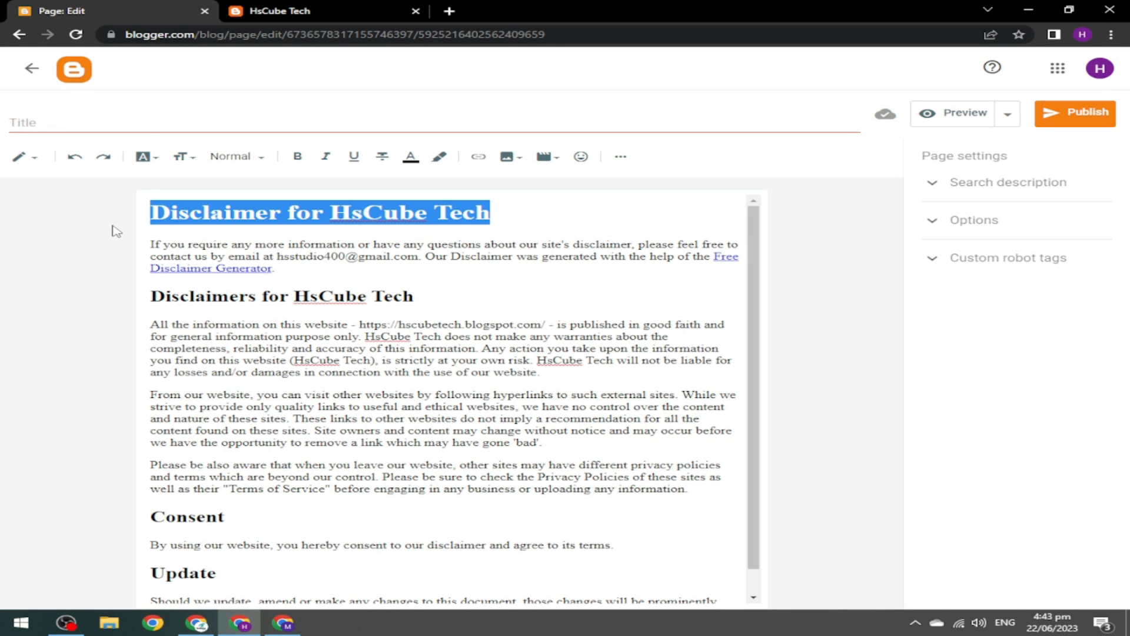
left_click(144, 121)
key("ctrl+v")
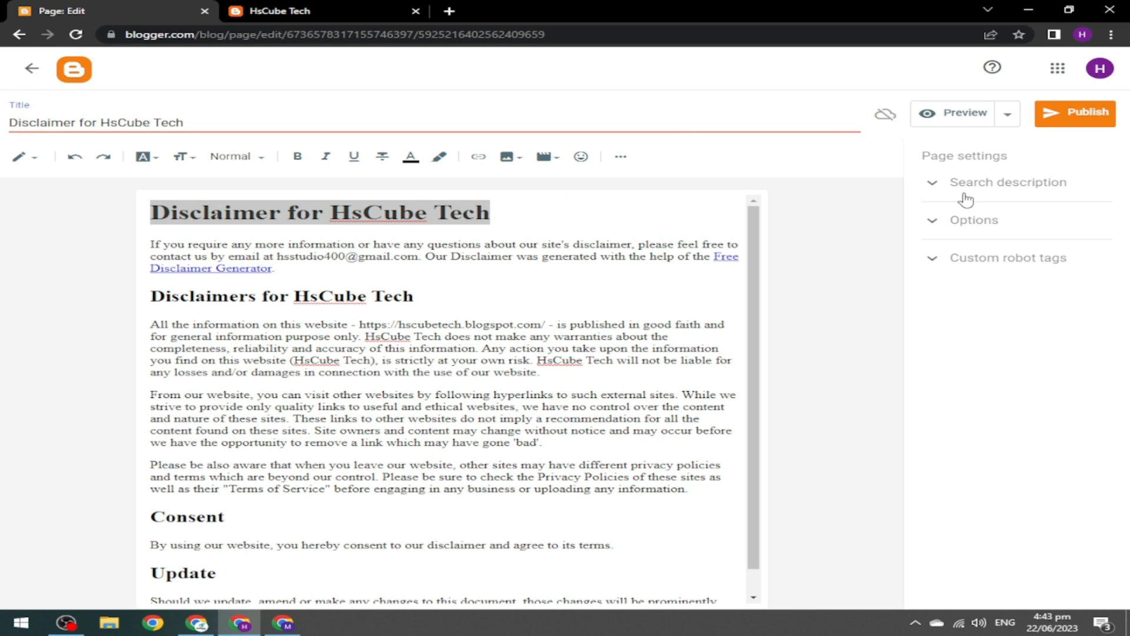
left_click(965, 197)
left_click(959, 218)
key("ctrl+v")
left_click(935, 184)
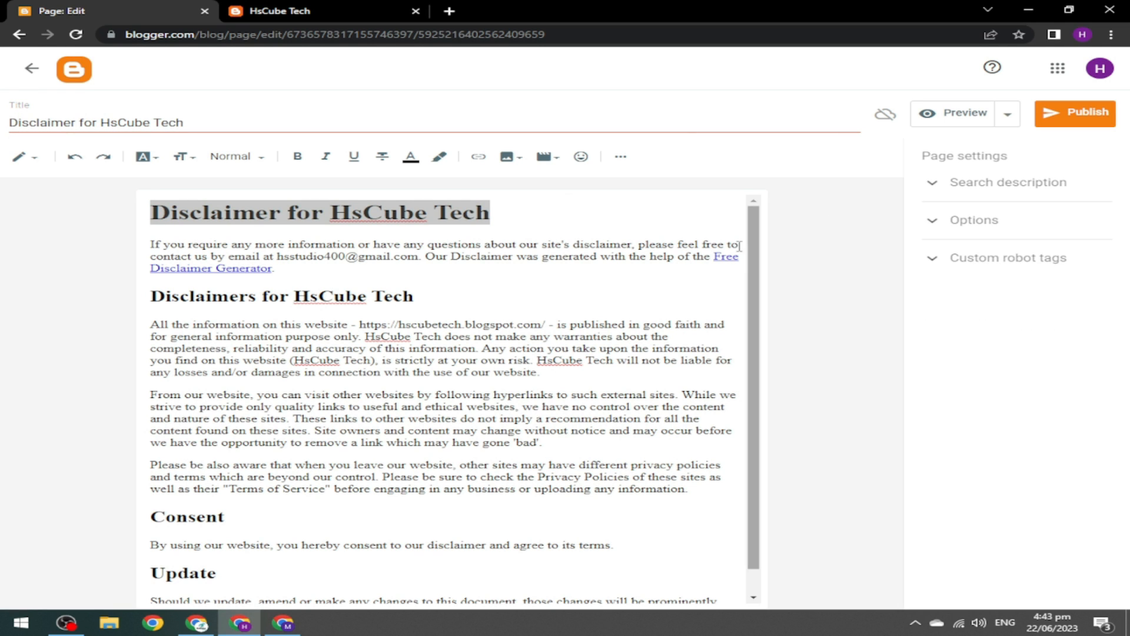
Unlink Free Disclaimer Generator, publish the page, and start a new blank page.
right_click(728, 261)
left_click(428, 290)
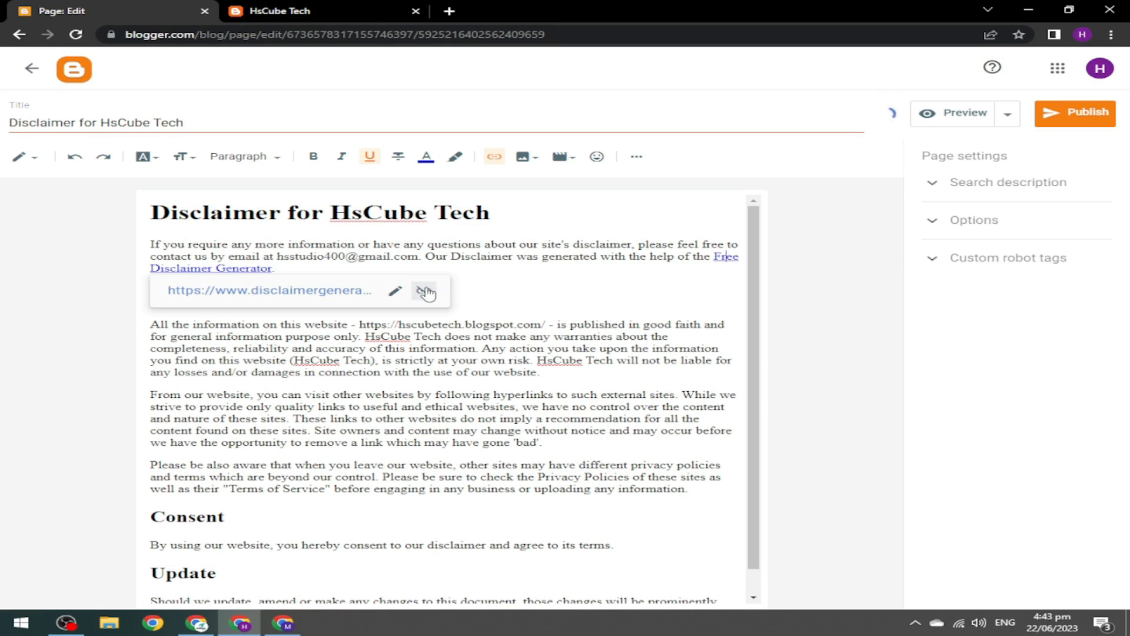
left_click_drag(754, 287, 747, 459)
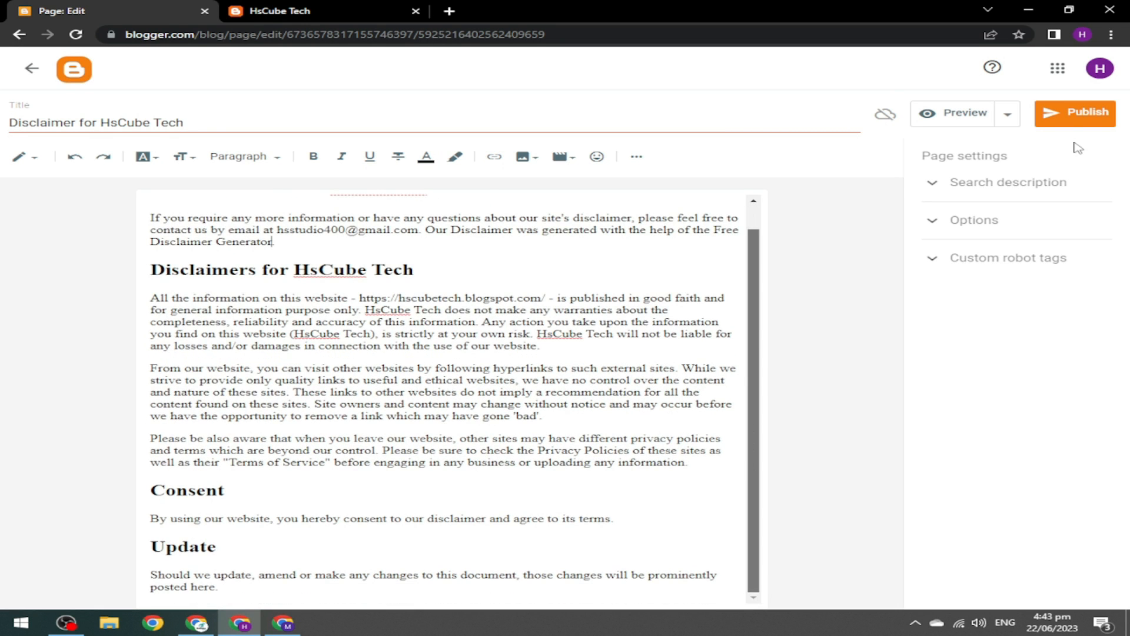
left_click(1086, 112)
left_click(635, 357)
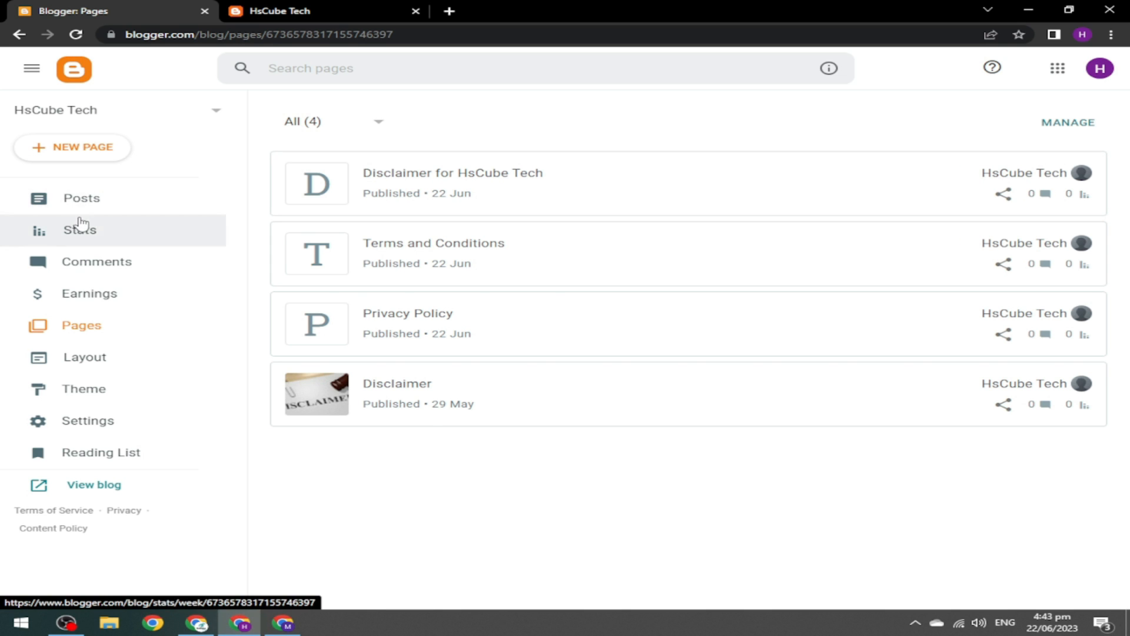
left_click(75, 152)
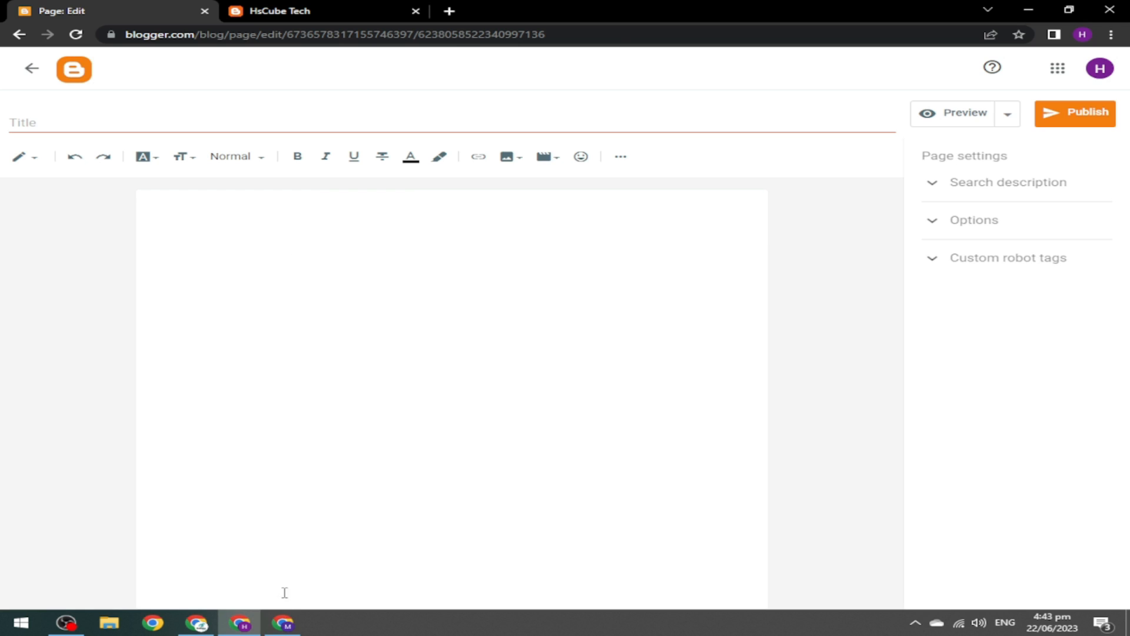
left_click(283, 623)
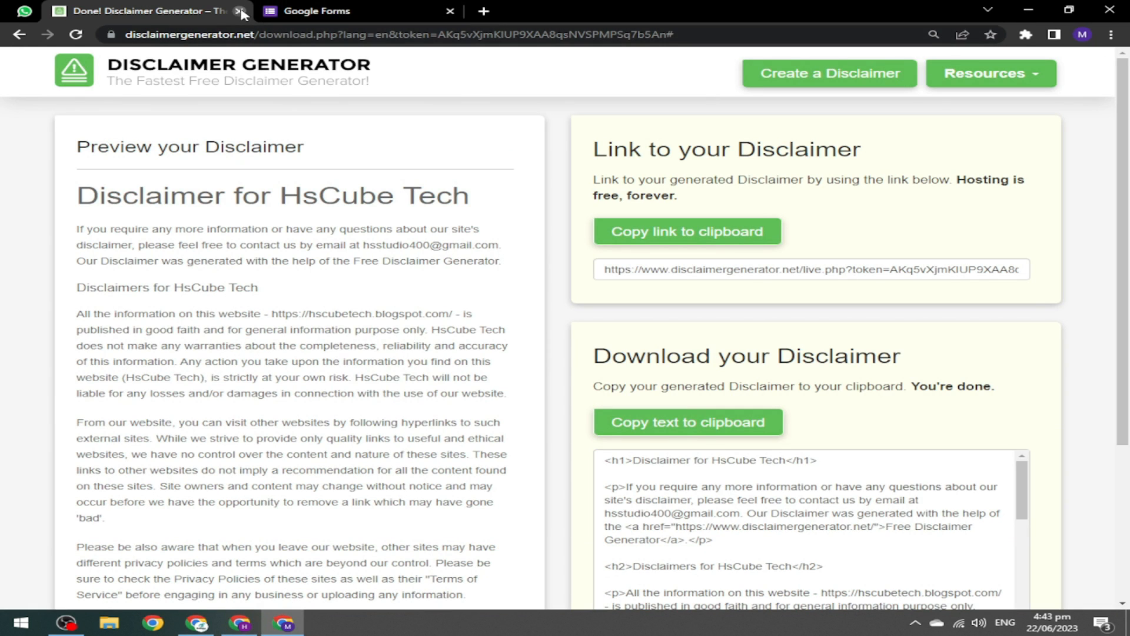
Close the Disclaimer Generator tab and open Google Forms from the Google apps grid.
left_click(239, 11)
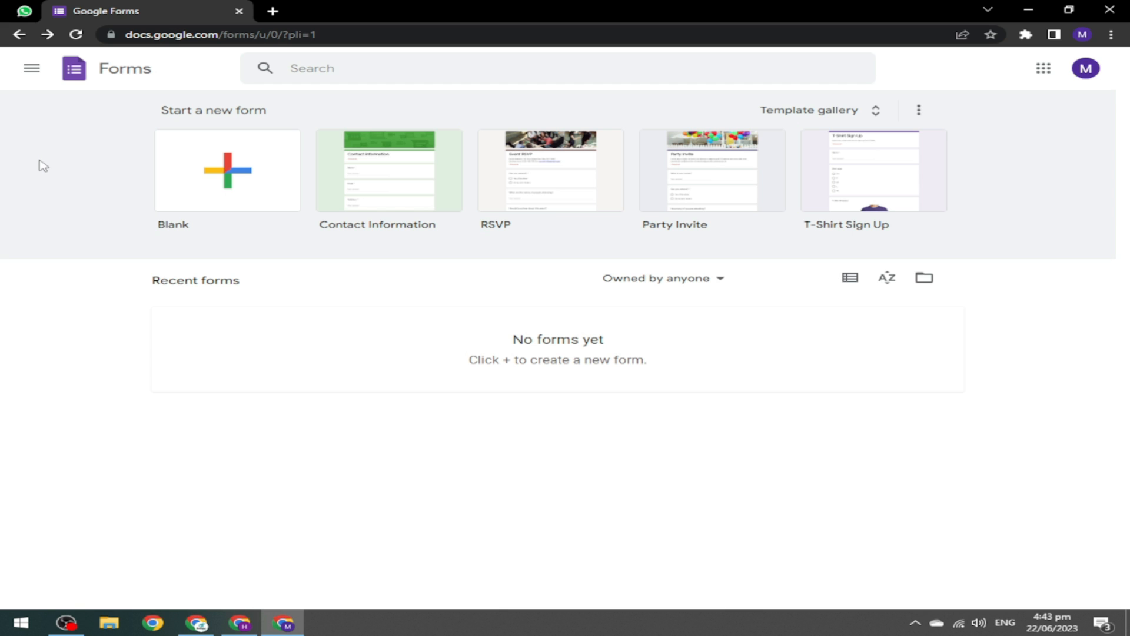
left_click(271, 10)
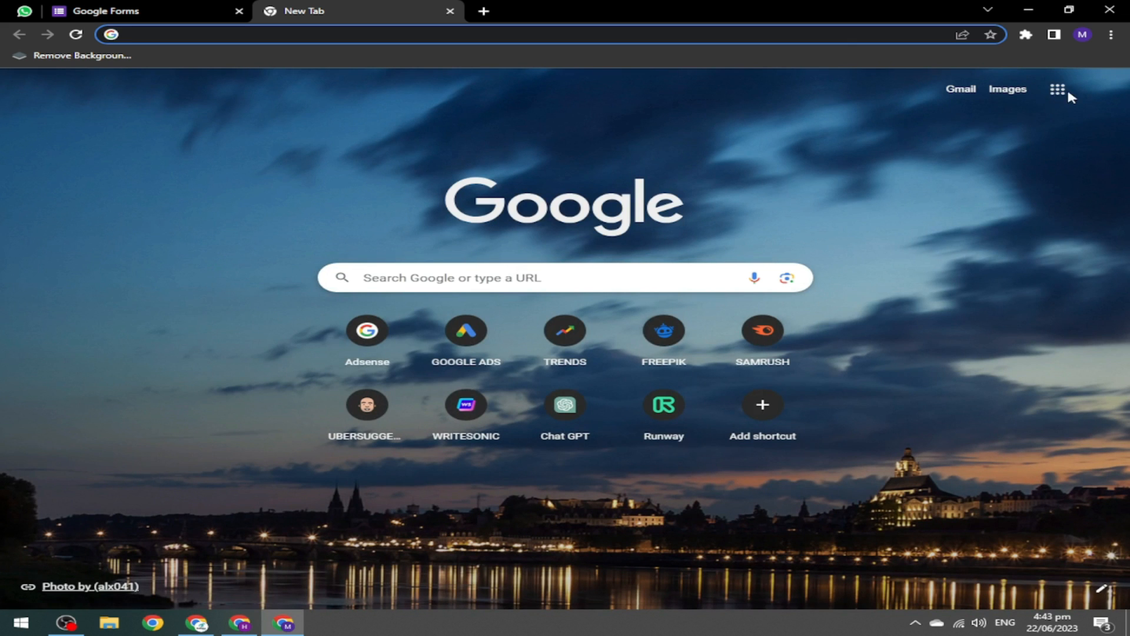
left_click(1059, 94)
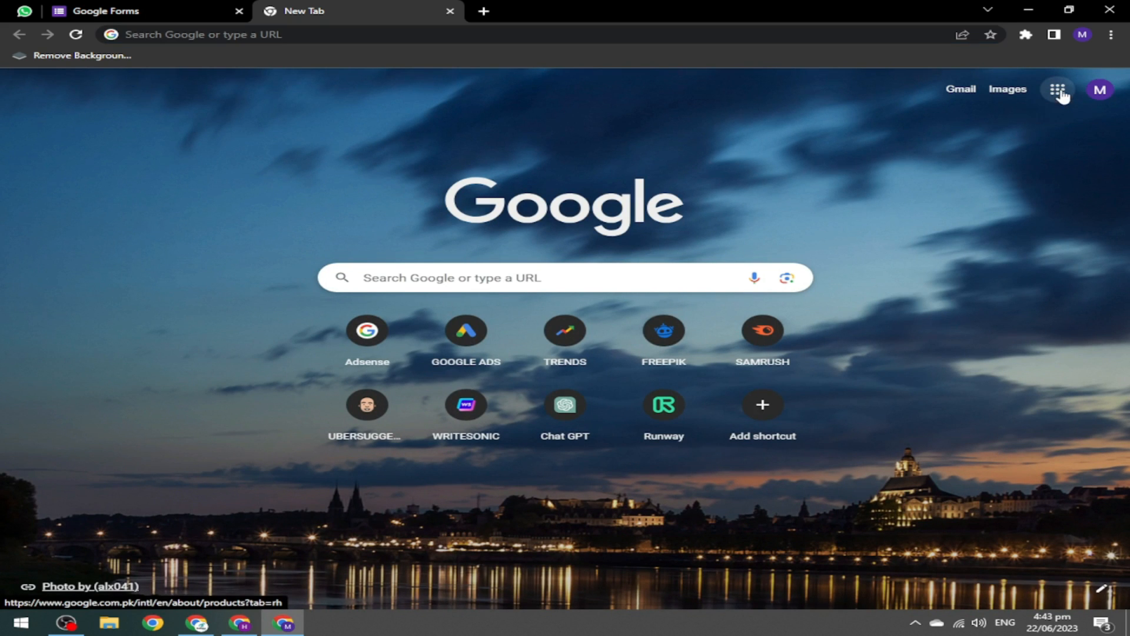
scroll(1119, 141, "down", 9)
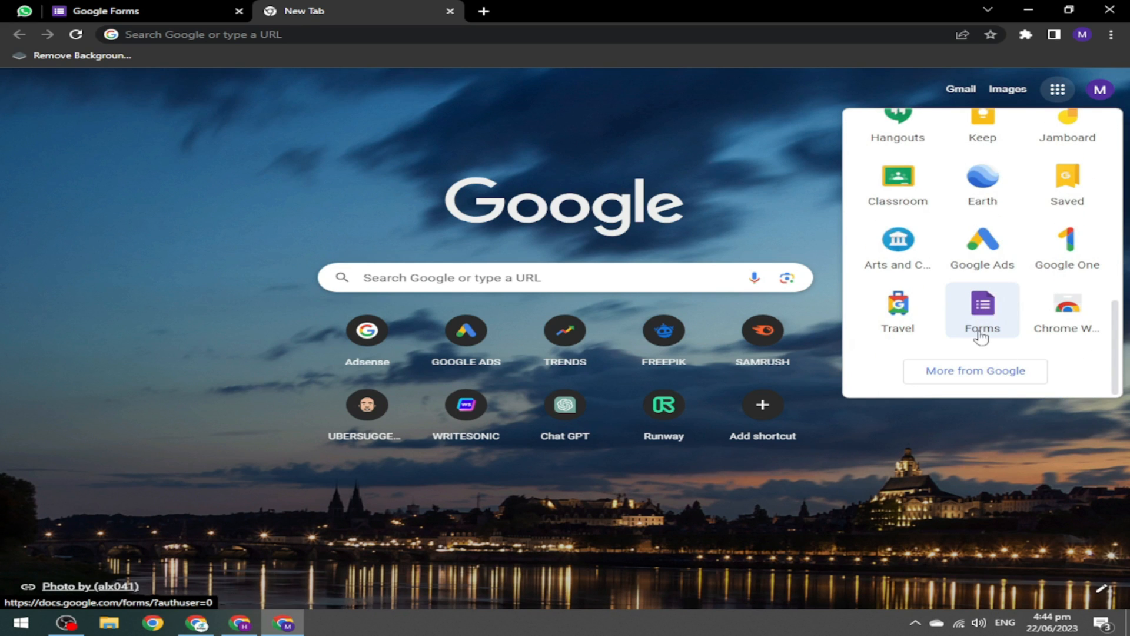
left_click(993, 310)
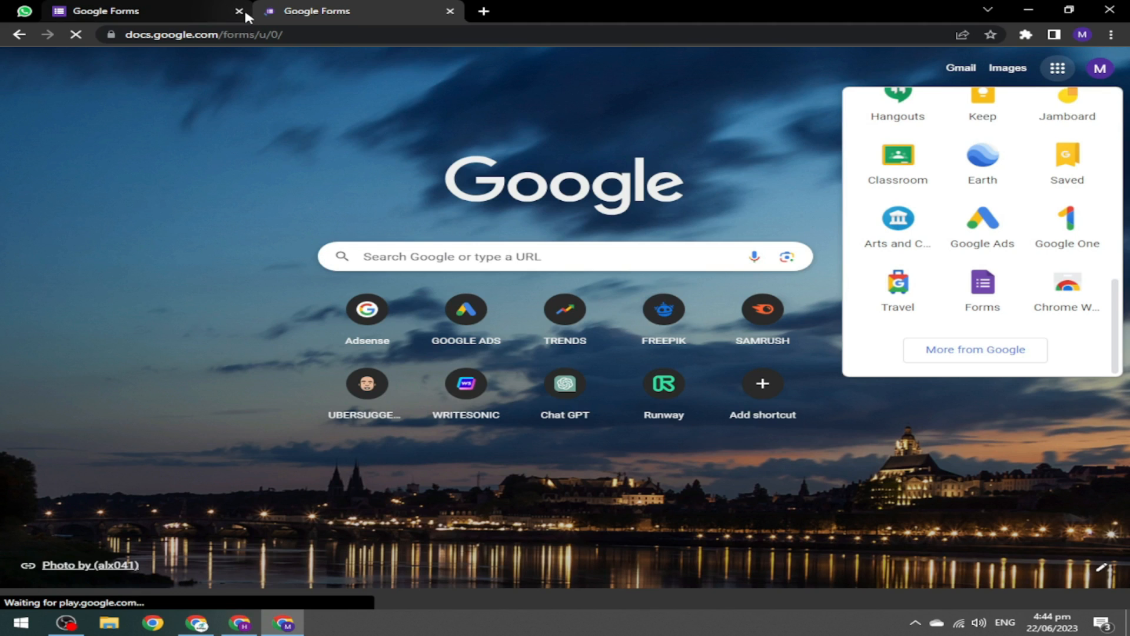
key("ctrl+w")
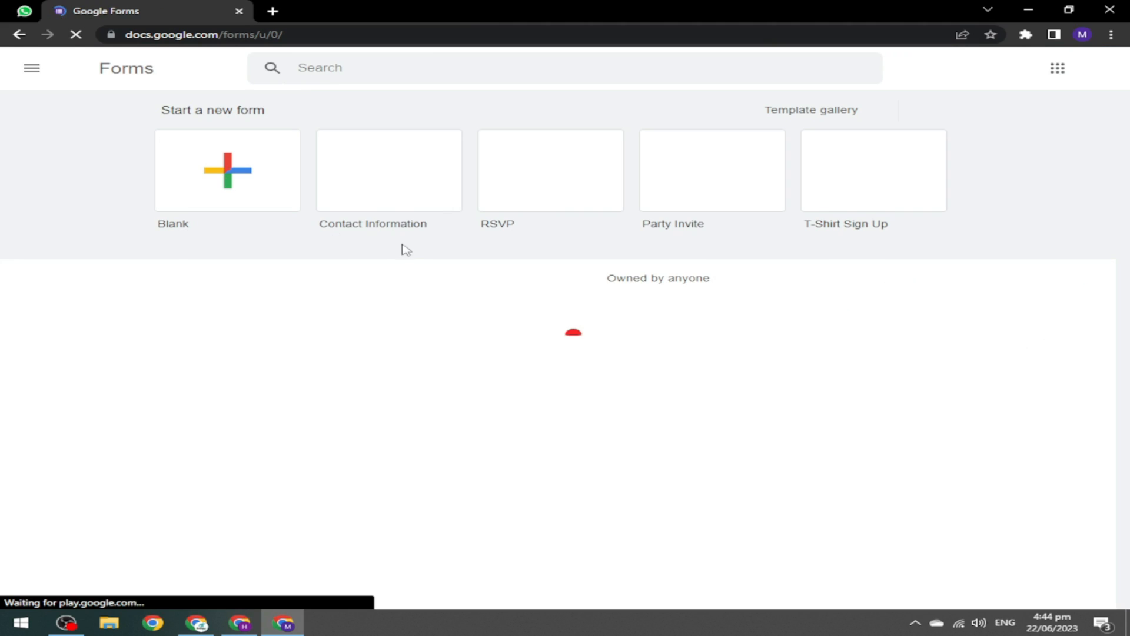
Create a Contact Information form from the template and briefly review its theme settings.
left_click(389, 189)
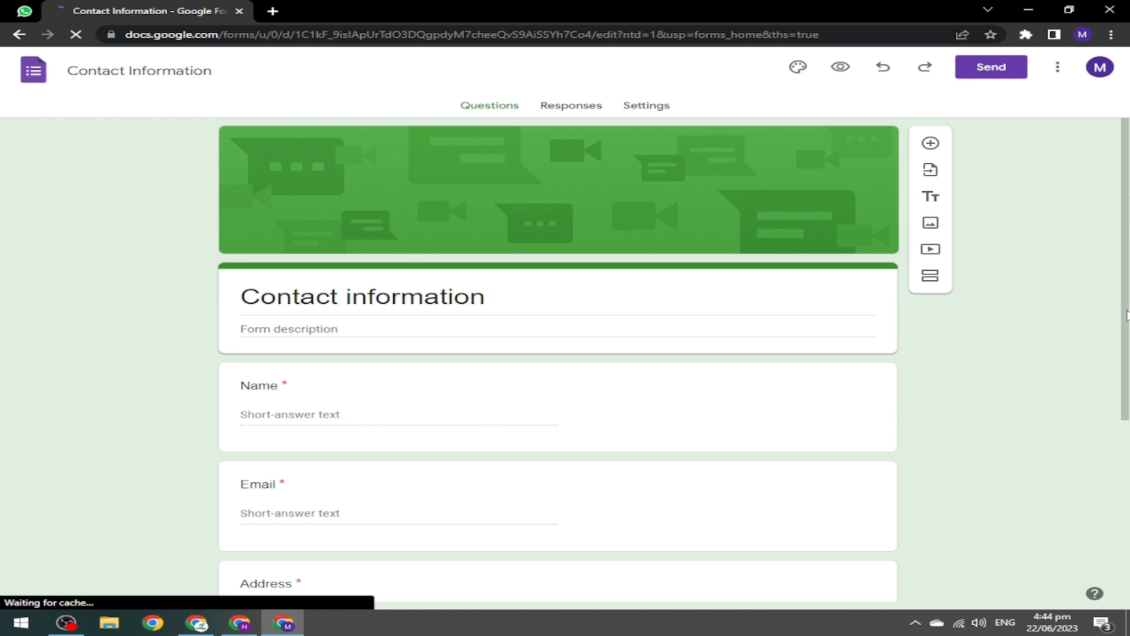
scroll(1126, 315, "down", 5)
left_click_drag(1129, 483, 1125, 252)
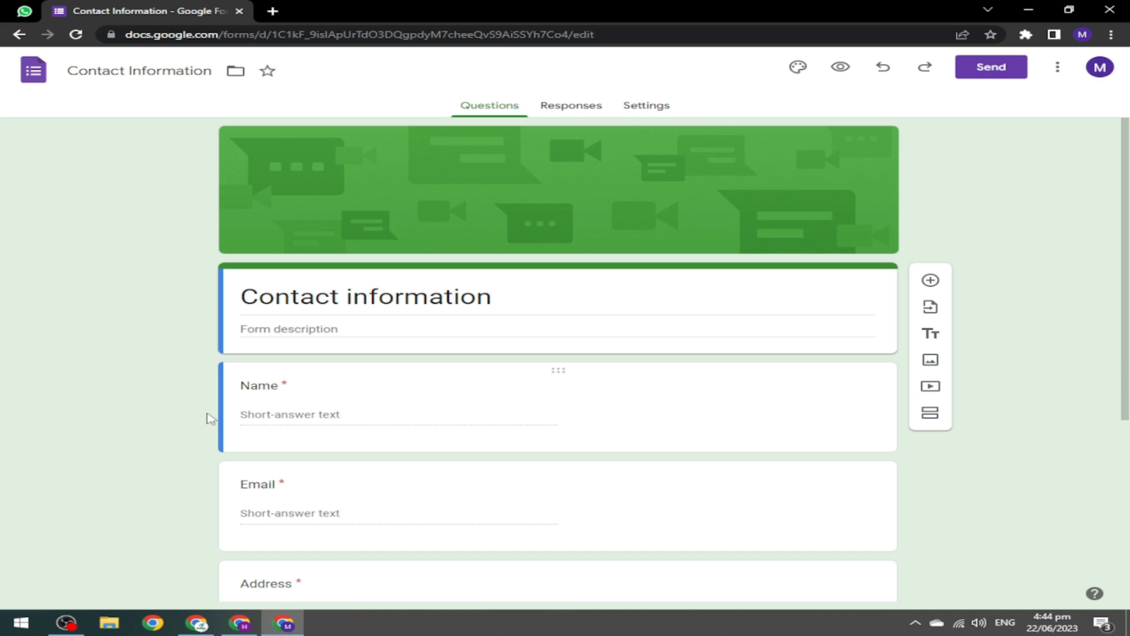
left_click(798, 70)
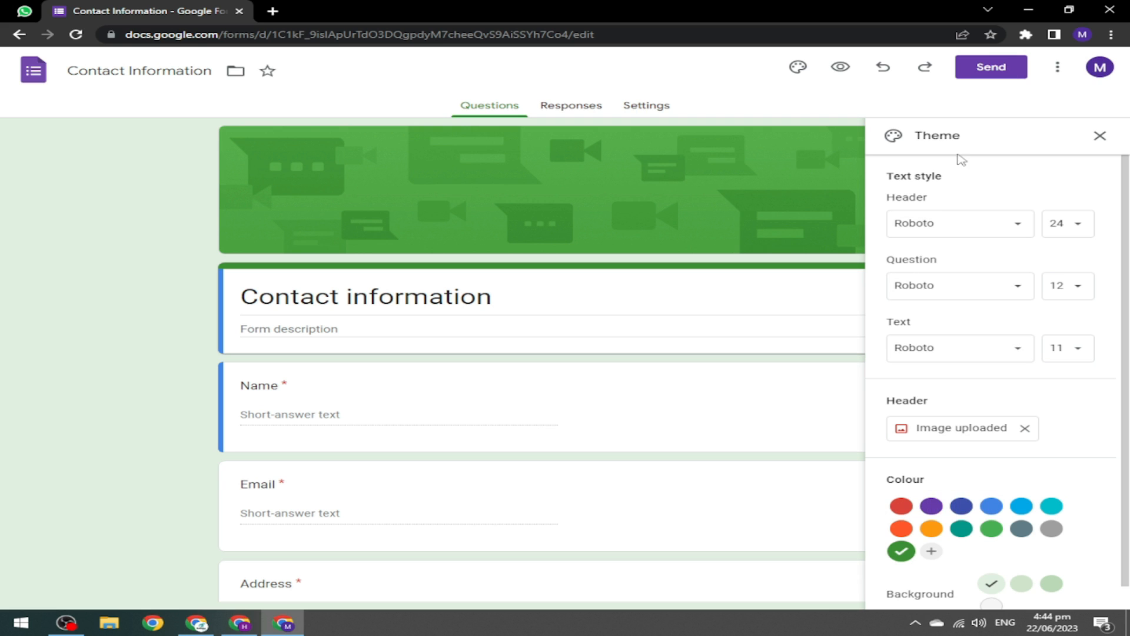
left_click(1100, 137)
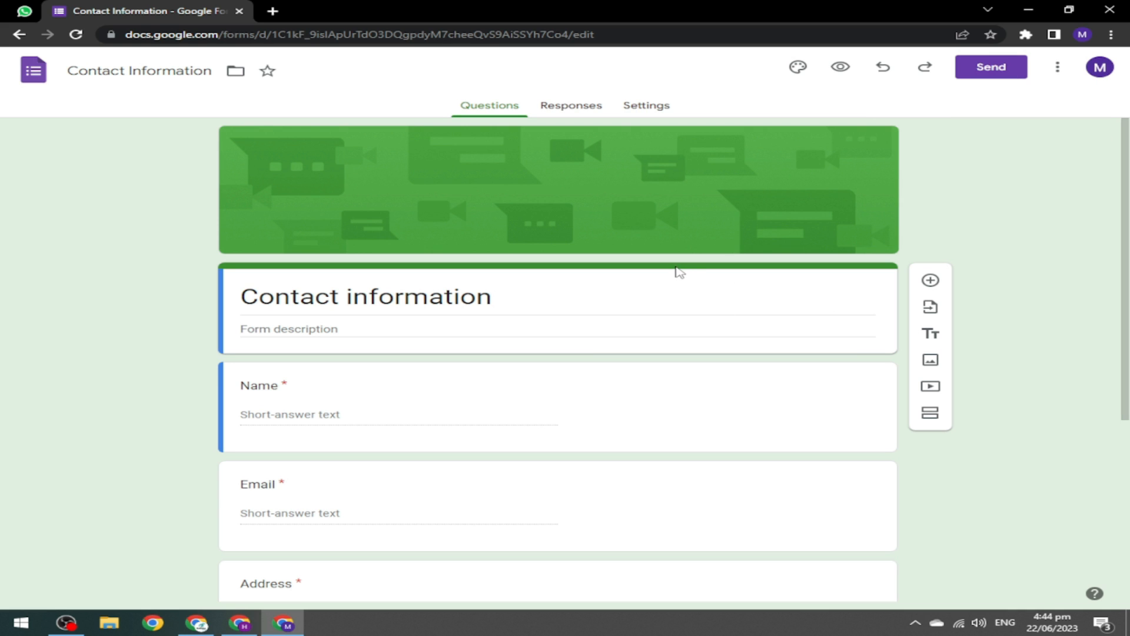
mouse_move(1127, 180)
left_mouse_down()
mouse_move(1128, 359)
mouse_move(1128, 194)
left_mouse_up()
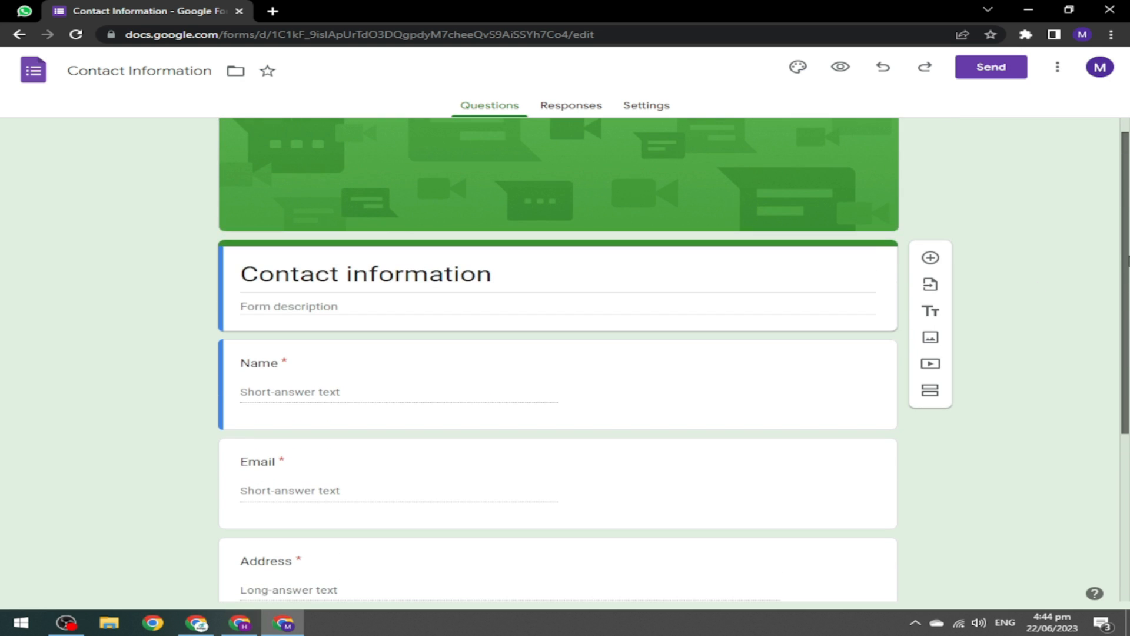
Copy the contact form's 700 × 520 px embed HTML from the Send dialog.
left_click(1005, 78)
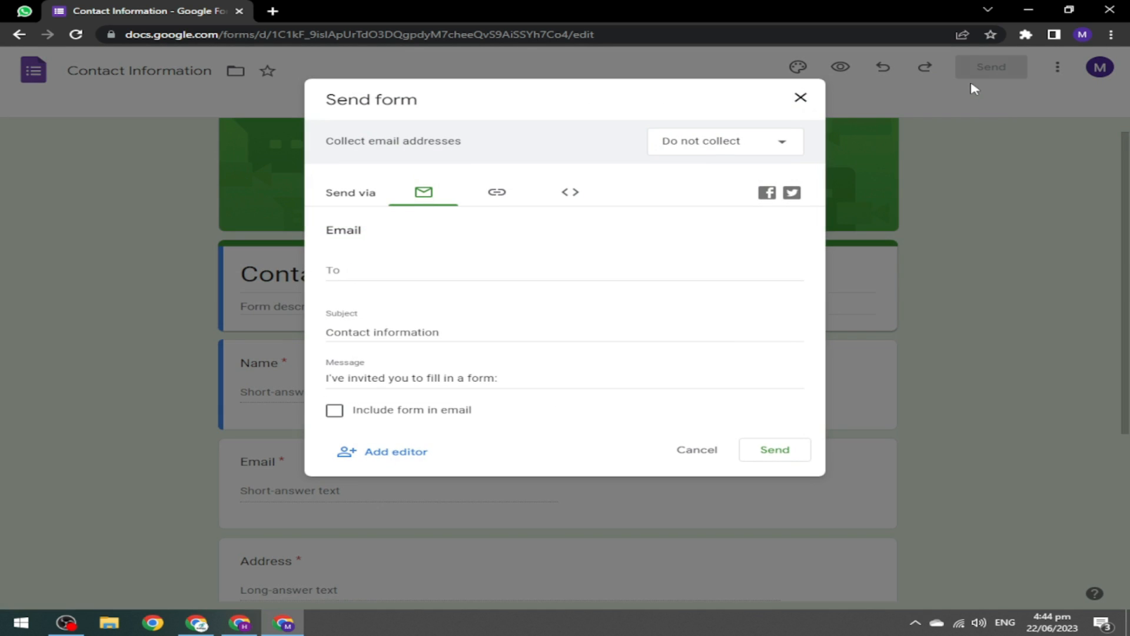
left_click(571, 196)
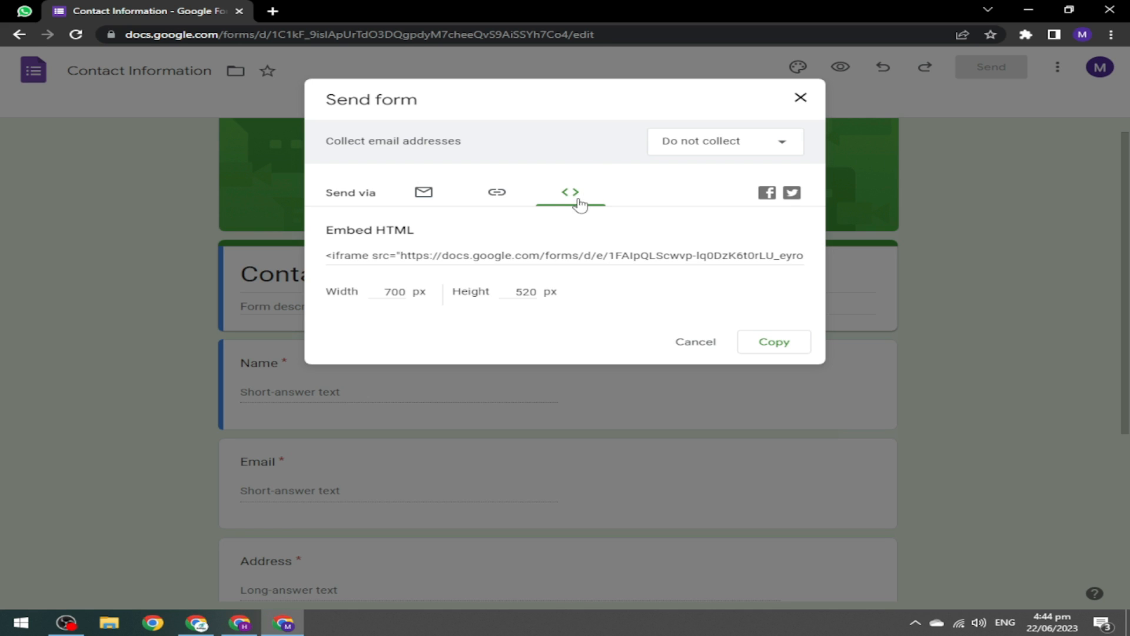
left_click(784, 349)
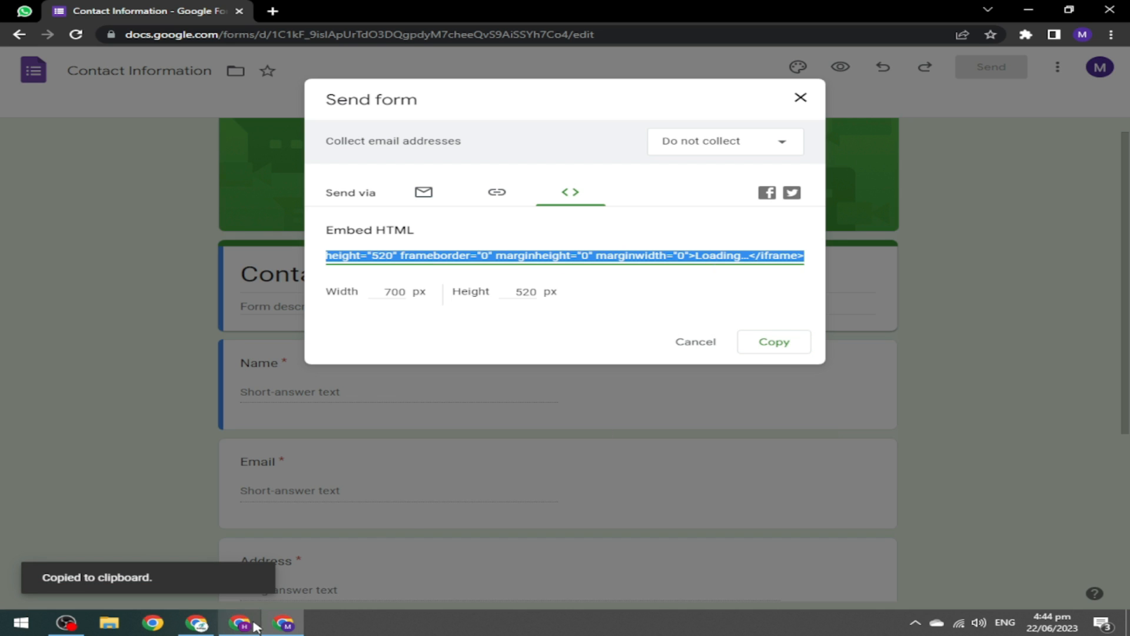
left_click(254, 624)
Replace the new page's HTML with the contact form's embed iframe code.
left_click(20, 156)
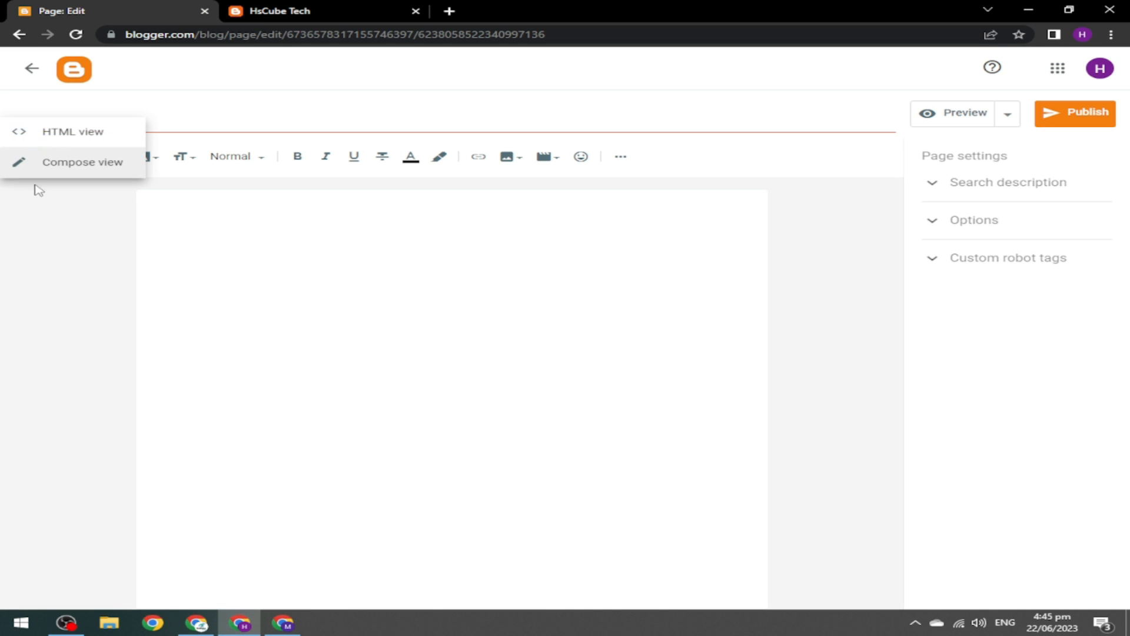
left_click(60, 134)
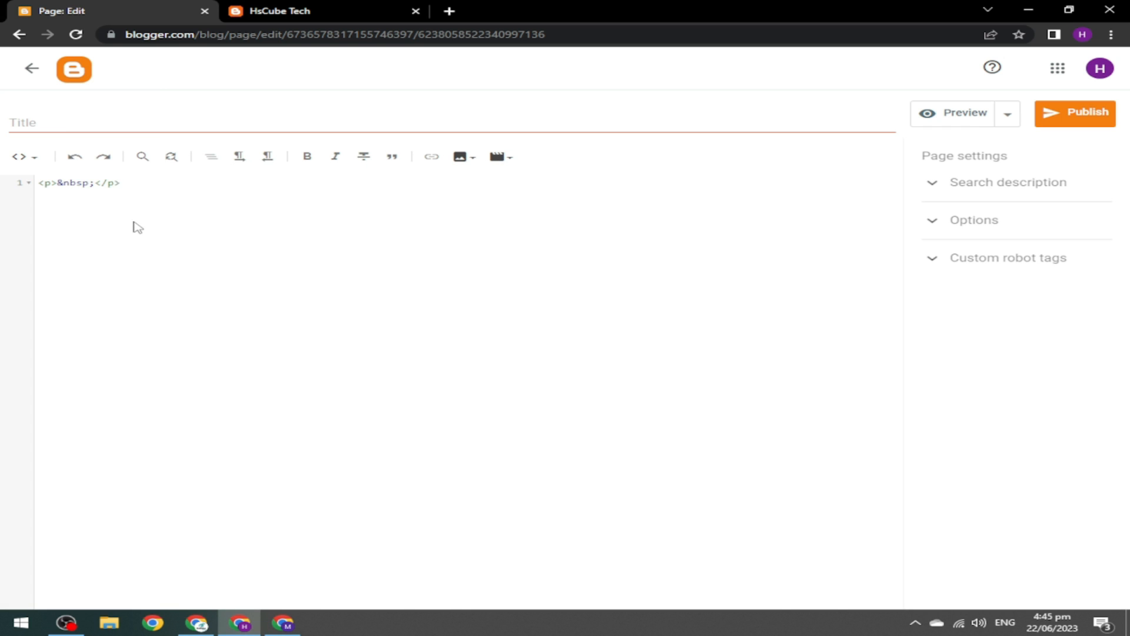
key("ctrl+a")
key("ctrl+v")
left_click(20, 156)
left_click(83, 192)
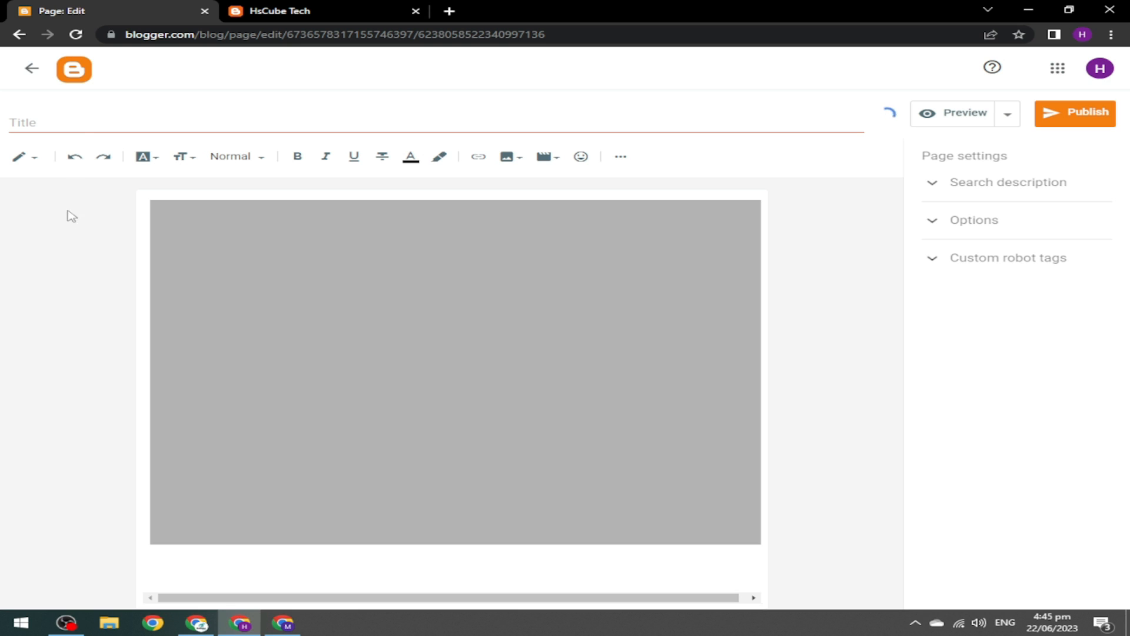
Title the page 'Contact us'.
left_click(82, 121)
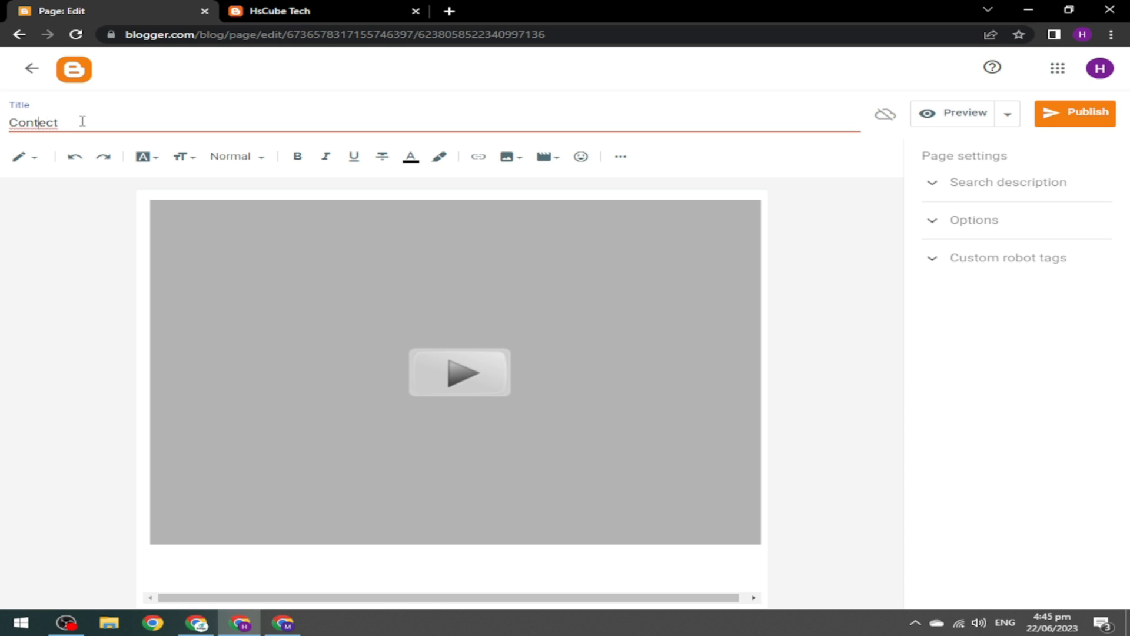
key("BackSpace")
type("act us")
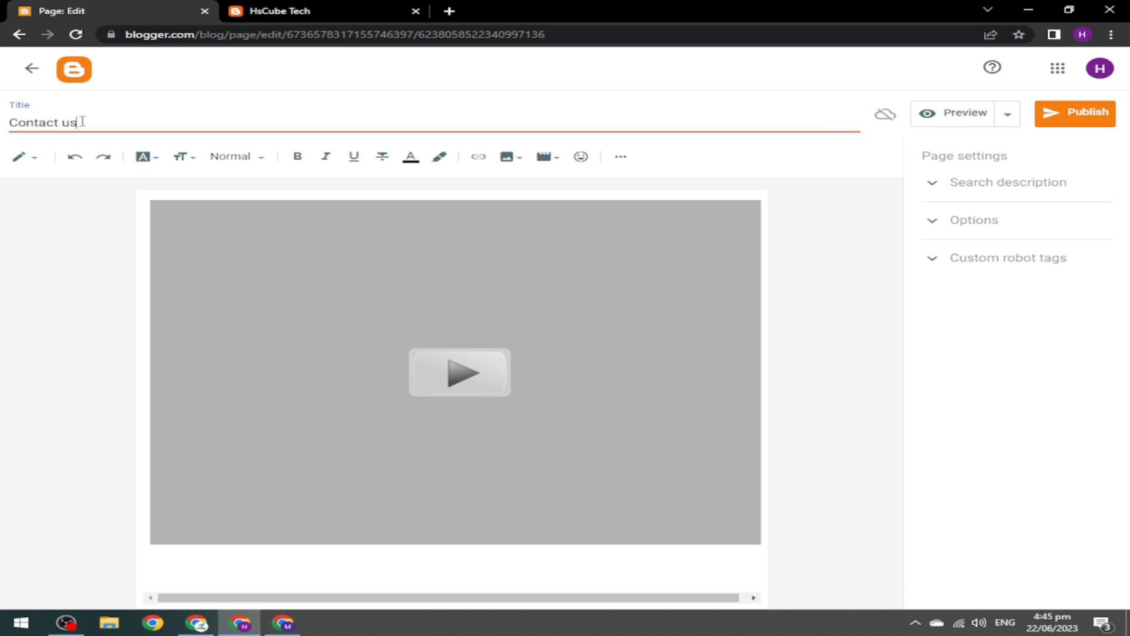
key("ctrl+a")
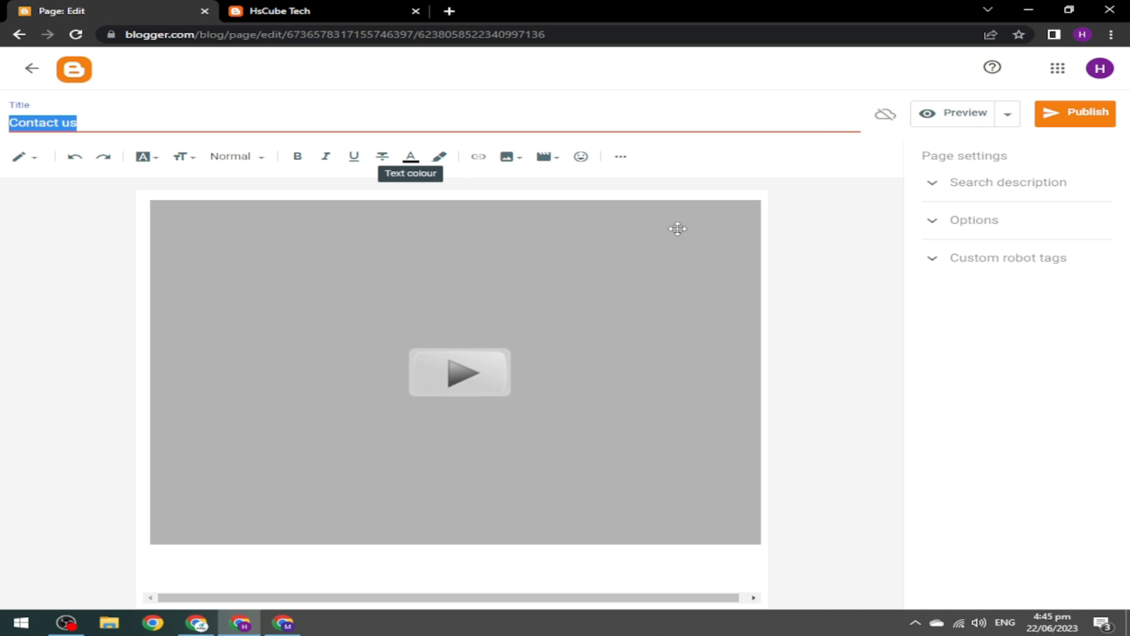
Use 'Contact us' as the search description and publish the page.
left_click(952, 195)
left_click(960, 216)
key("ctrl+v")
left_click(951, 187)
left_click(1086, 113)
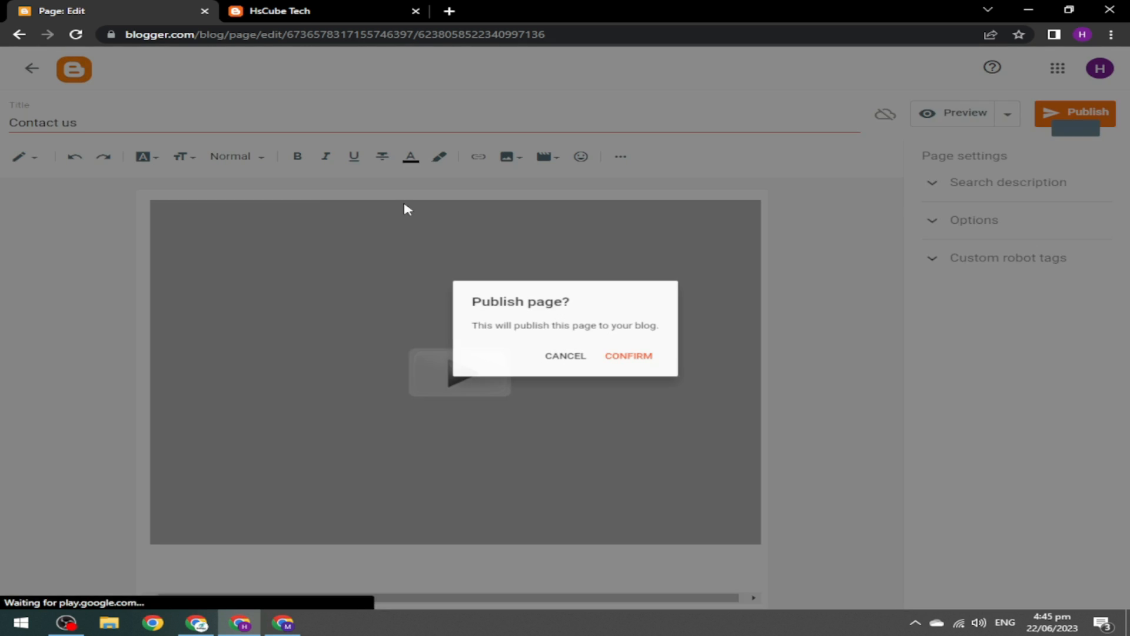
left_click(630, 360)
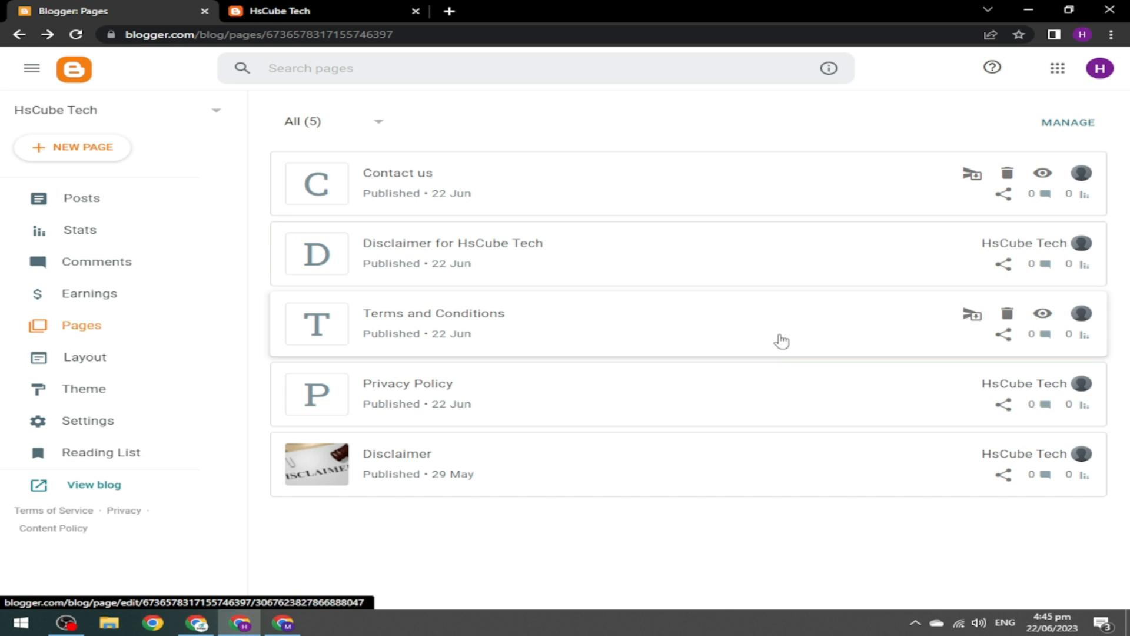
left_click(1043, 386)
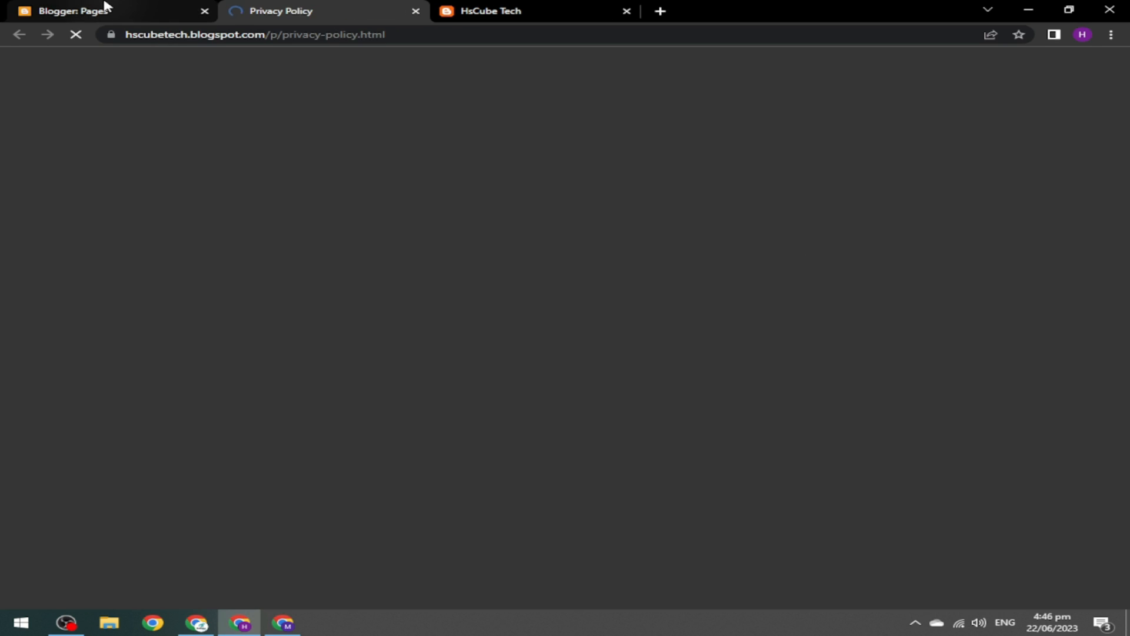
left_click(103, 7)
left_click(1042, 319)
left_click(65, 8)
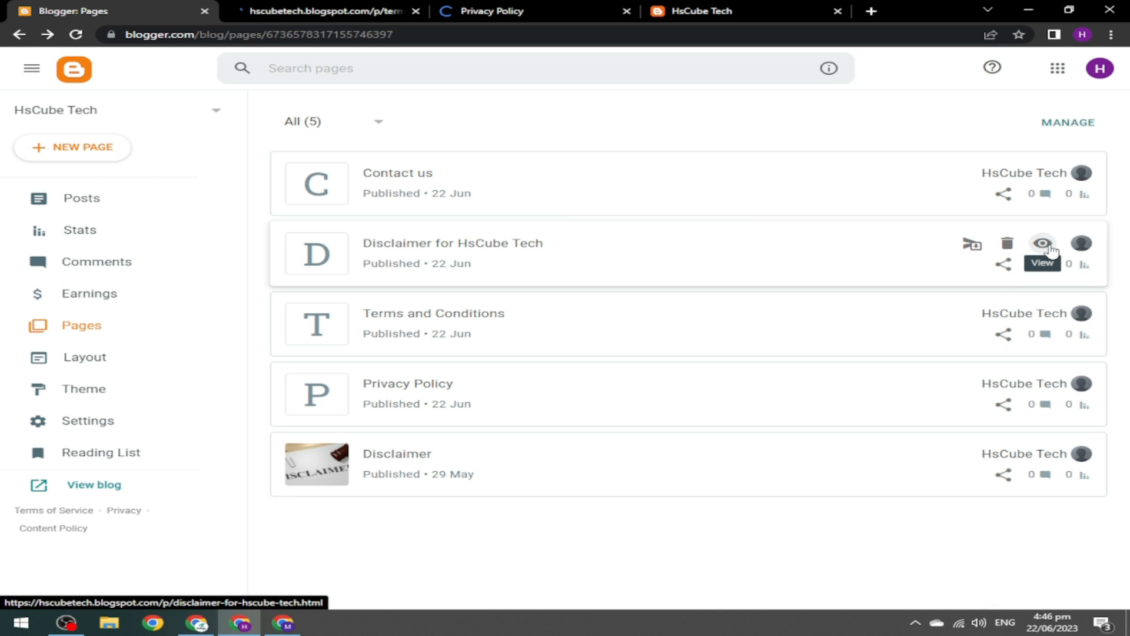
left_click(1042, 243)
left_click(1043, 173)
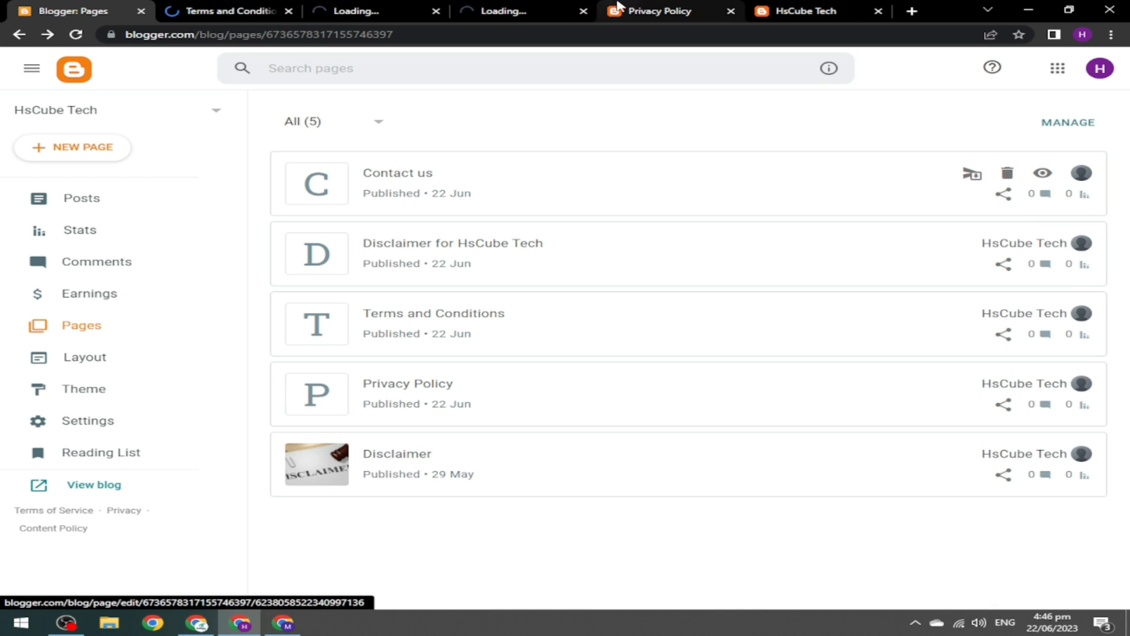
left_click(644, 9)
left_click_drag(1123, 161, 1128, 582)
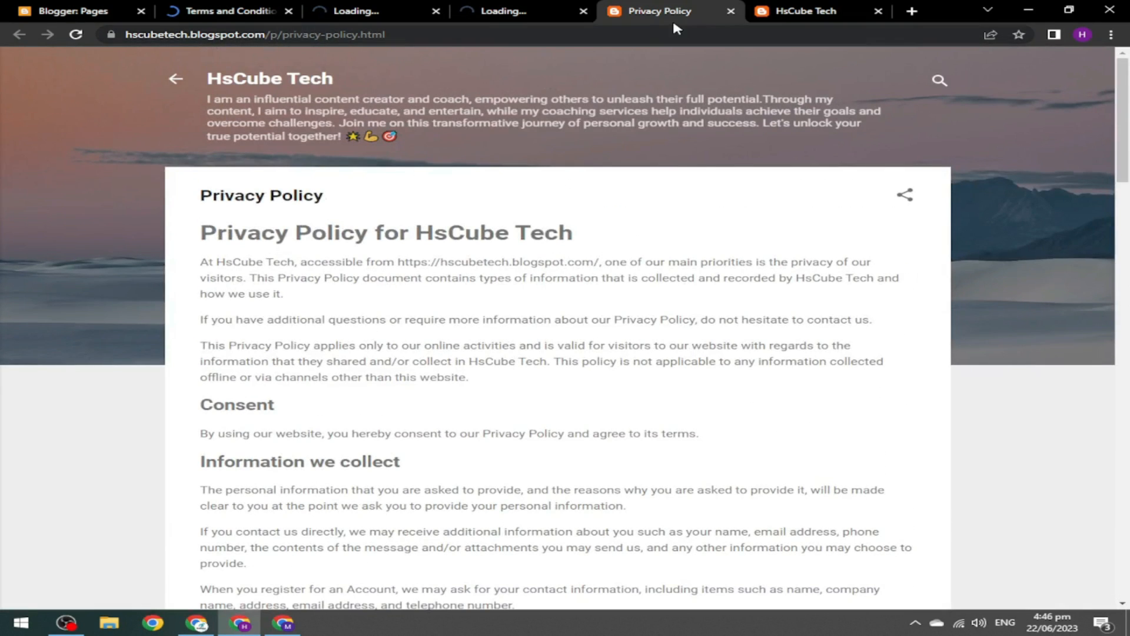
left_click(731, 11)
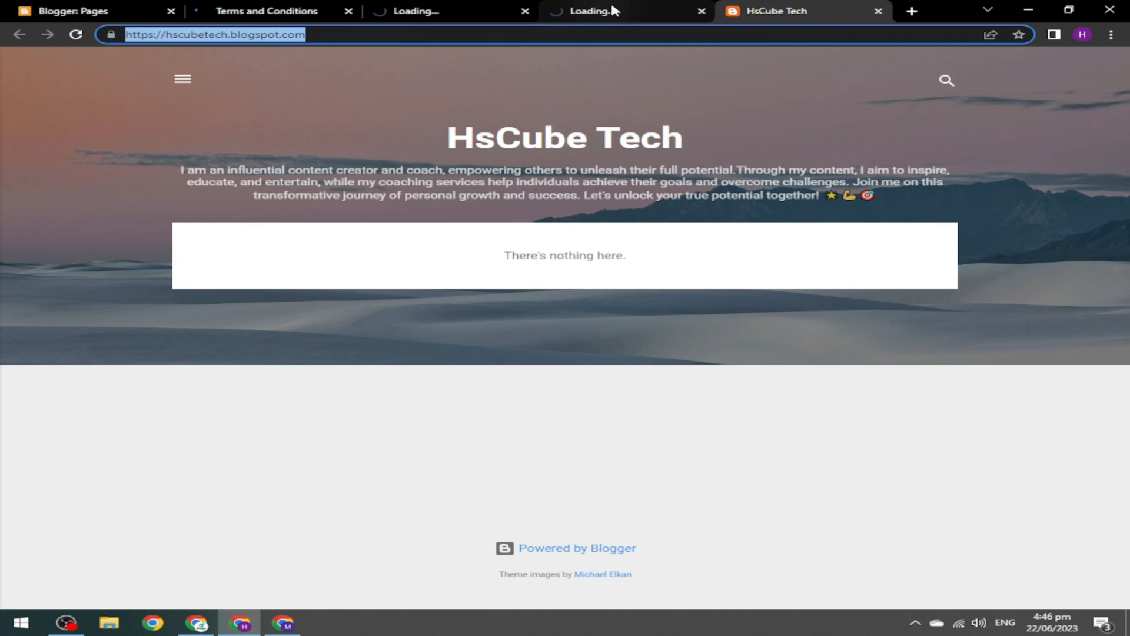
left_click(617, 8)
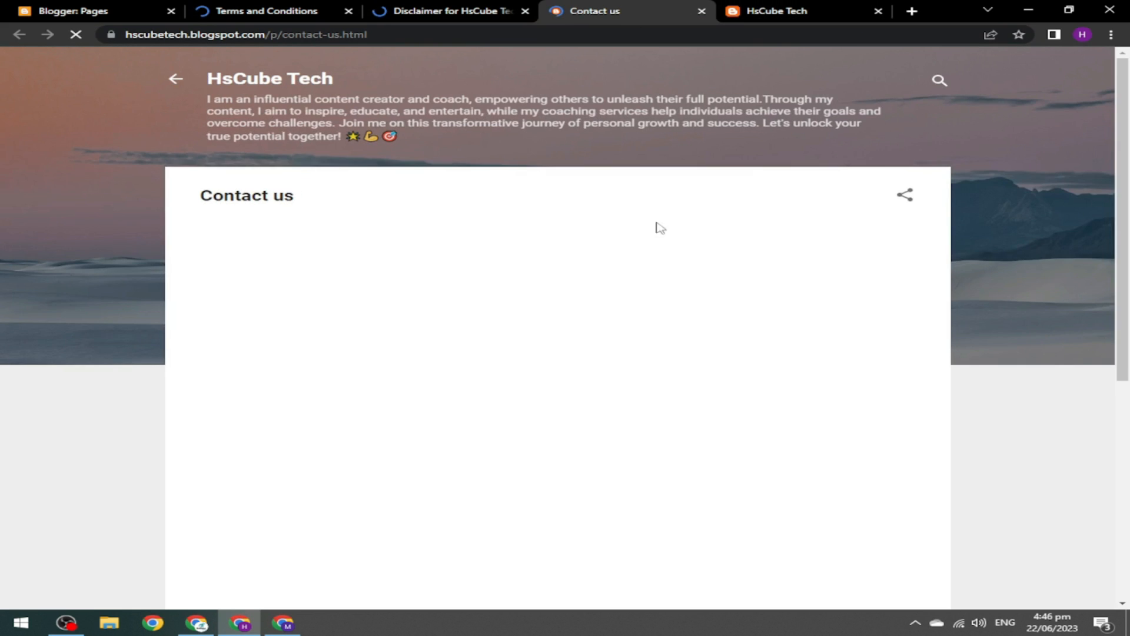
left_click_drag(1129, 178, 1129, 380)
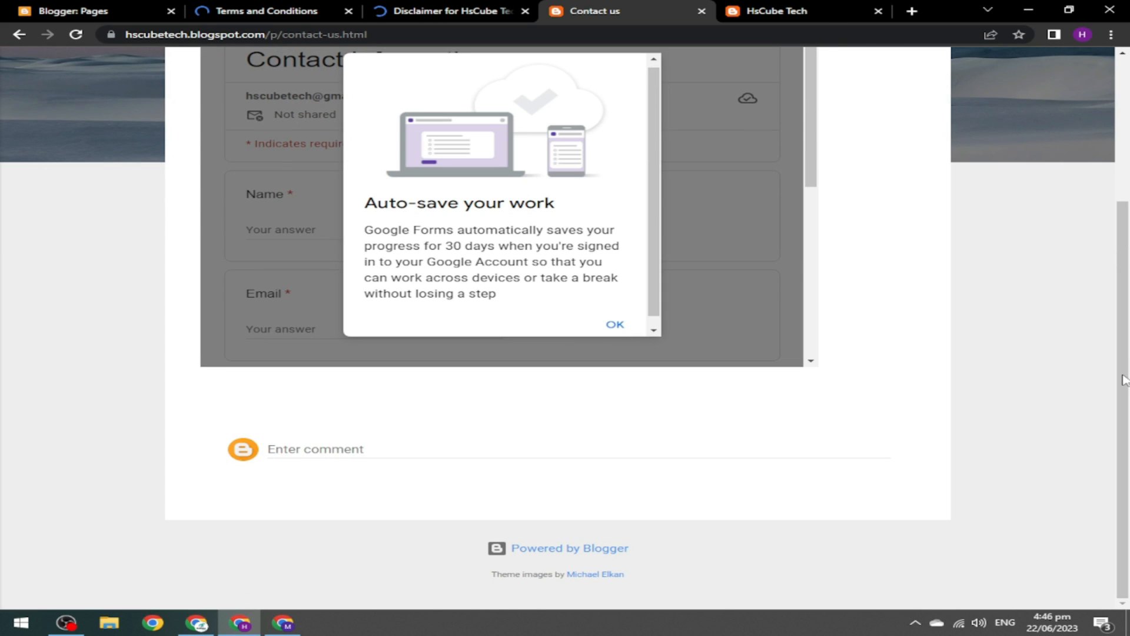
left_click(702, 10)
left_click(448, 10)
mouse_move(1129, 247)
left_mouse_down()
mouse_move(1129, 475)
mouse_move(1129, 247)
left_mouse_up()
left_click(306, 10)
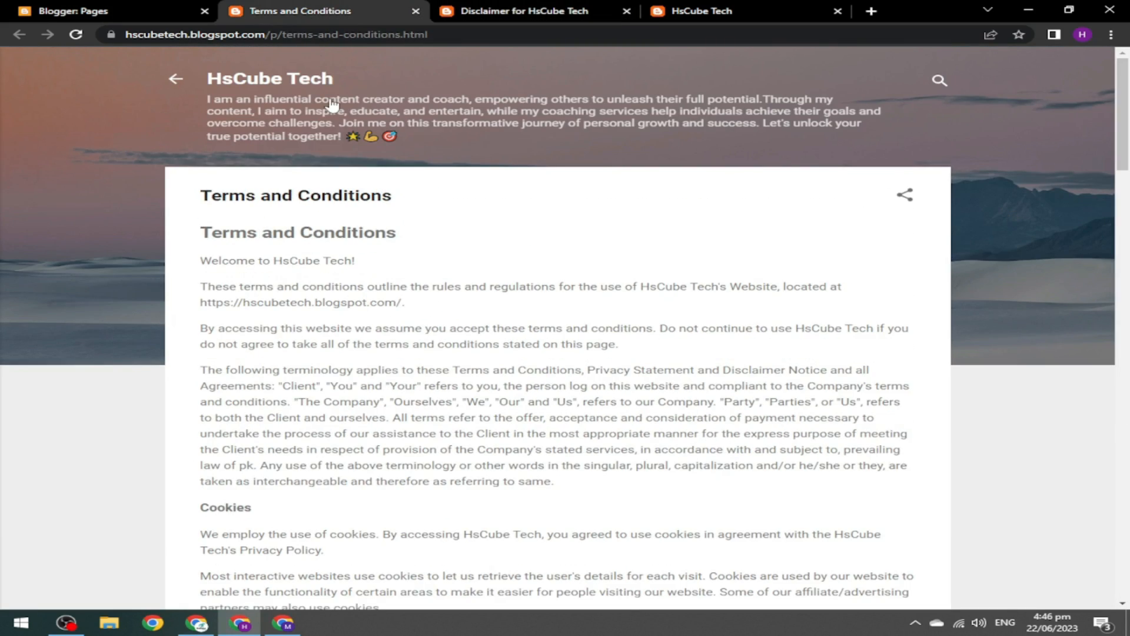
mouse_move(1123, 115)
left_mouse_down()
mouse_move(1128, 568)
mouse_move(1123, 115)
left_mouse_up()
left_click(415, 12)
left_click(415, 11)
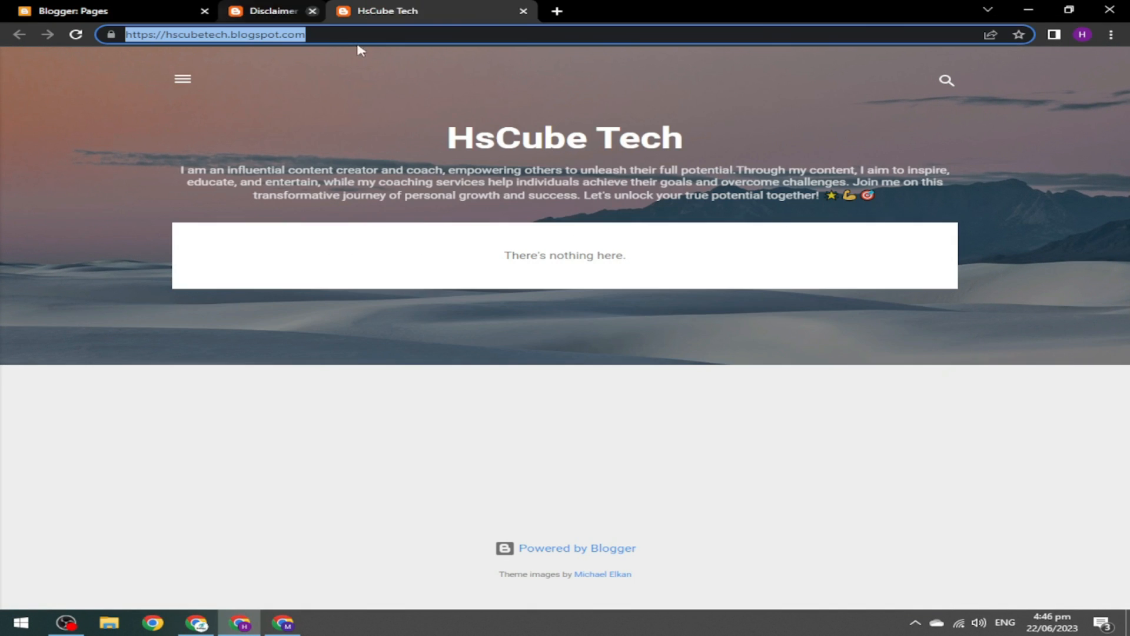
left_click(100, 9)
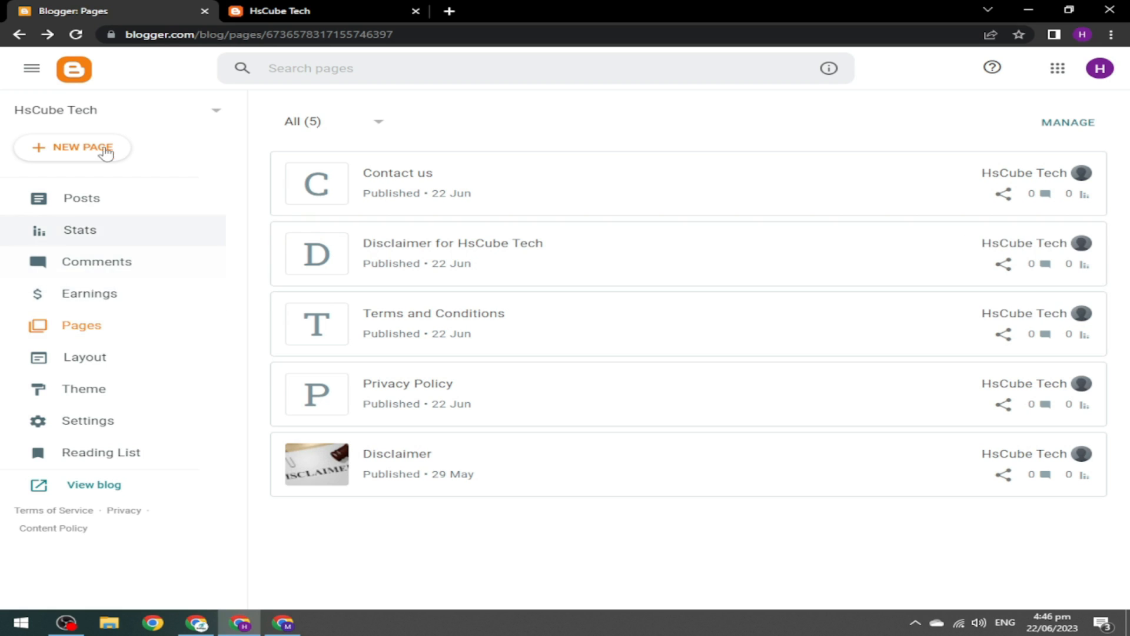
Create a new page titled 'About Us' with matching search description, and start an image upload.
left_click(74, 154)
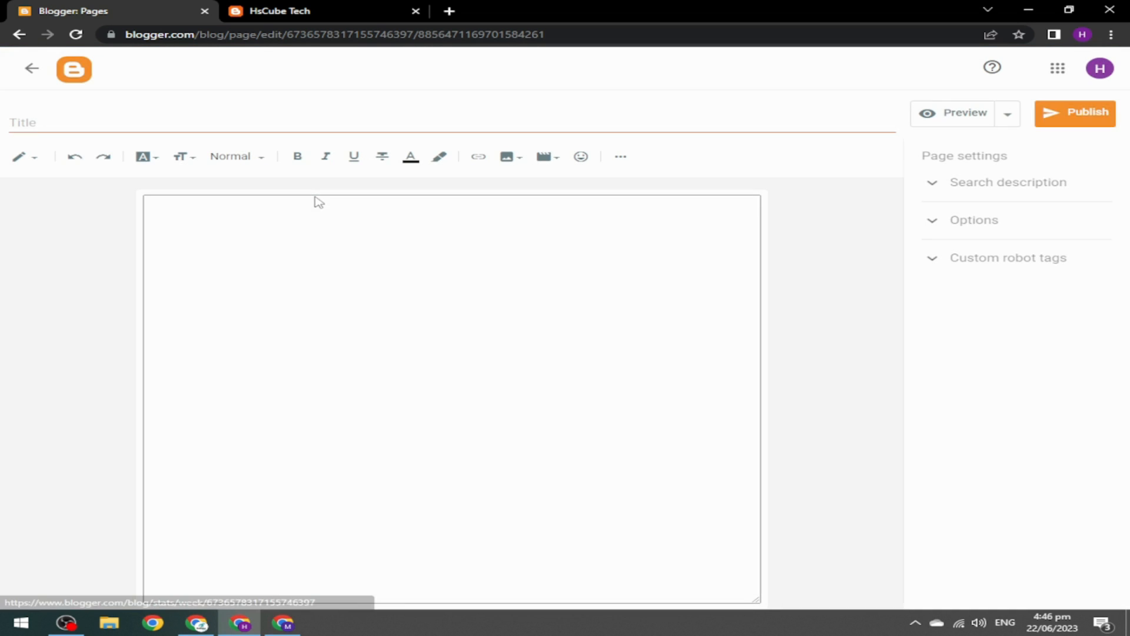
left_click(144, 121)
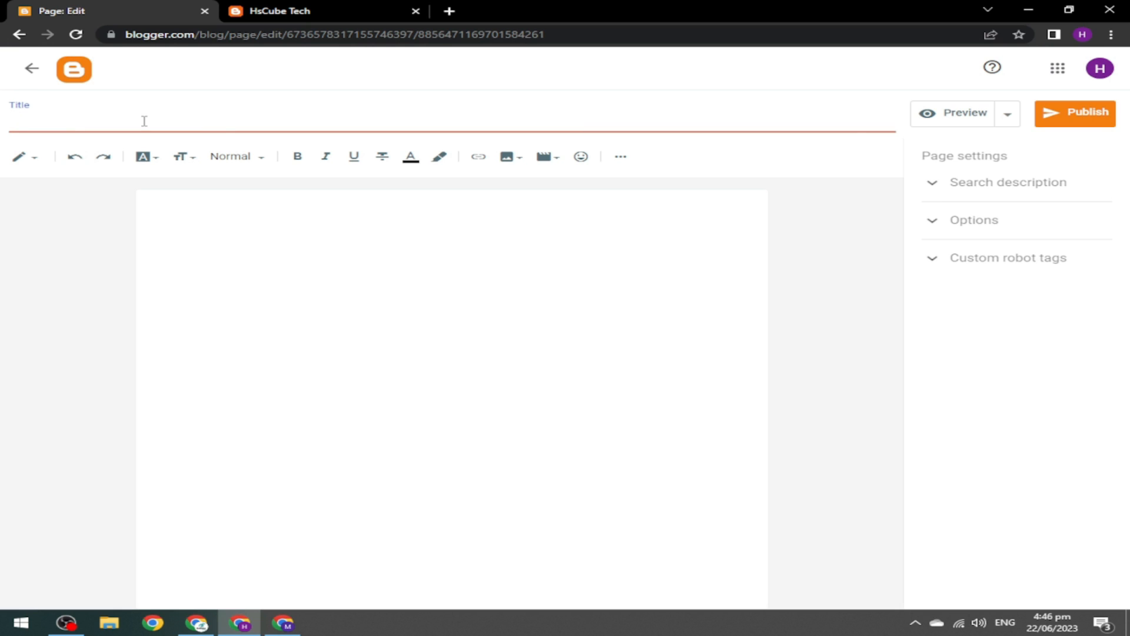
type("About Us")
key("ctrl+a")
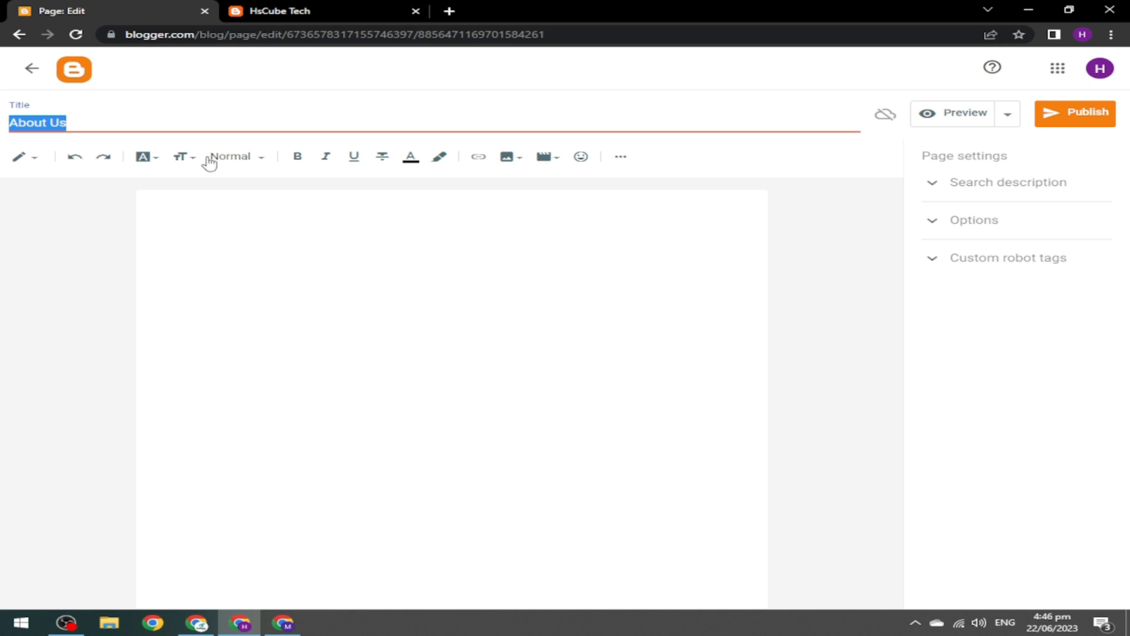
left_click(962, 189)
key("ctrl+v")
left_click(934, 185)
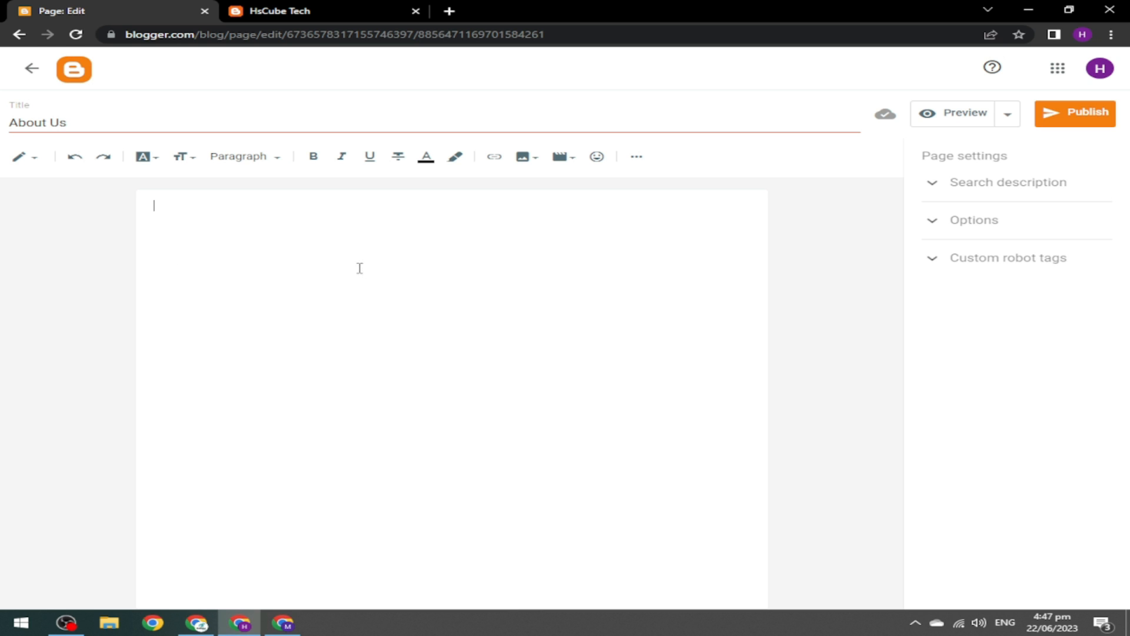
left_click(538, 169)
left_click(565, 192)
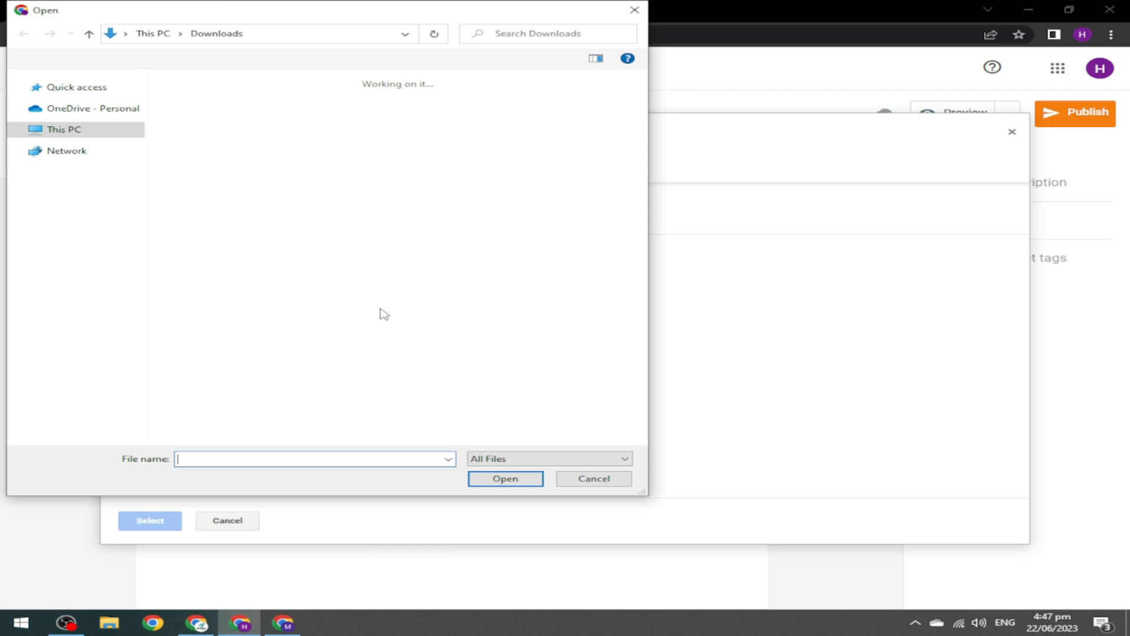
Upload HsCube Tech PNG 01 from E:\Logo and insert it into the About Us page.
left_click(70, 288)
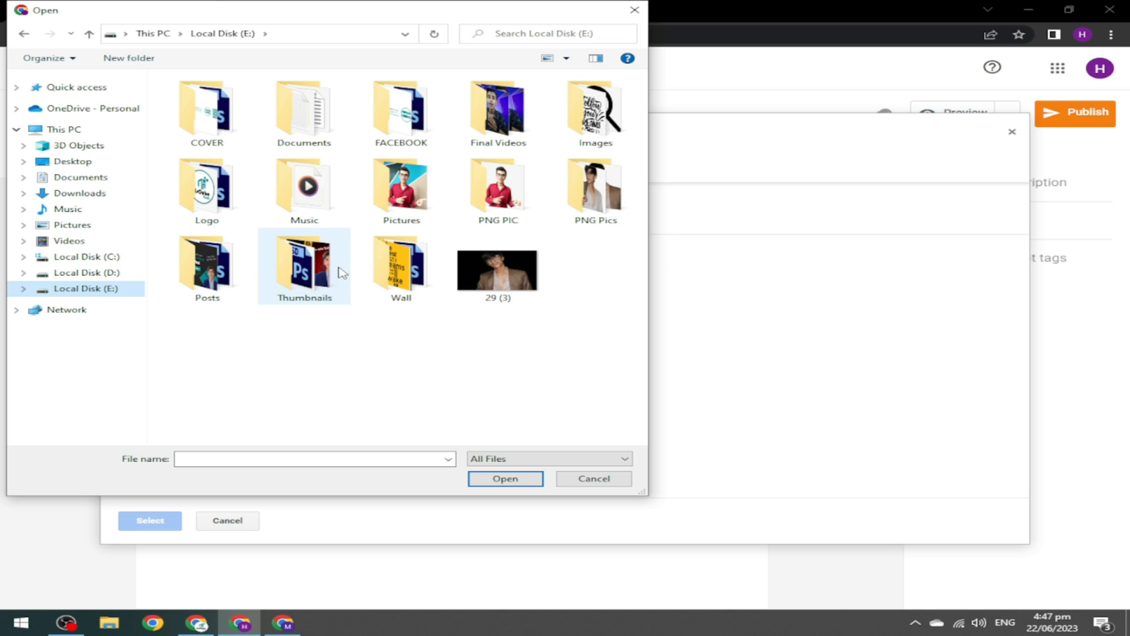
double_click(206, 189)
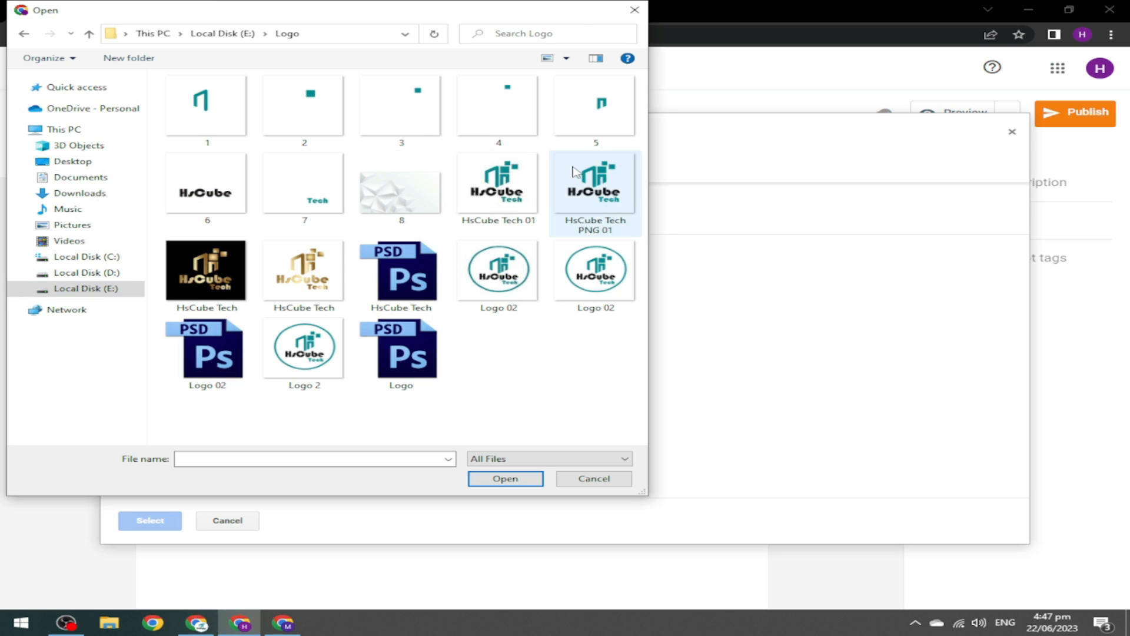
left_click(590, 206)
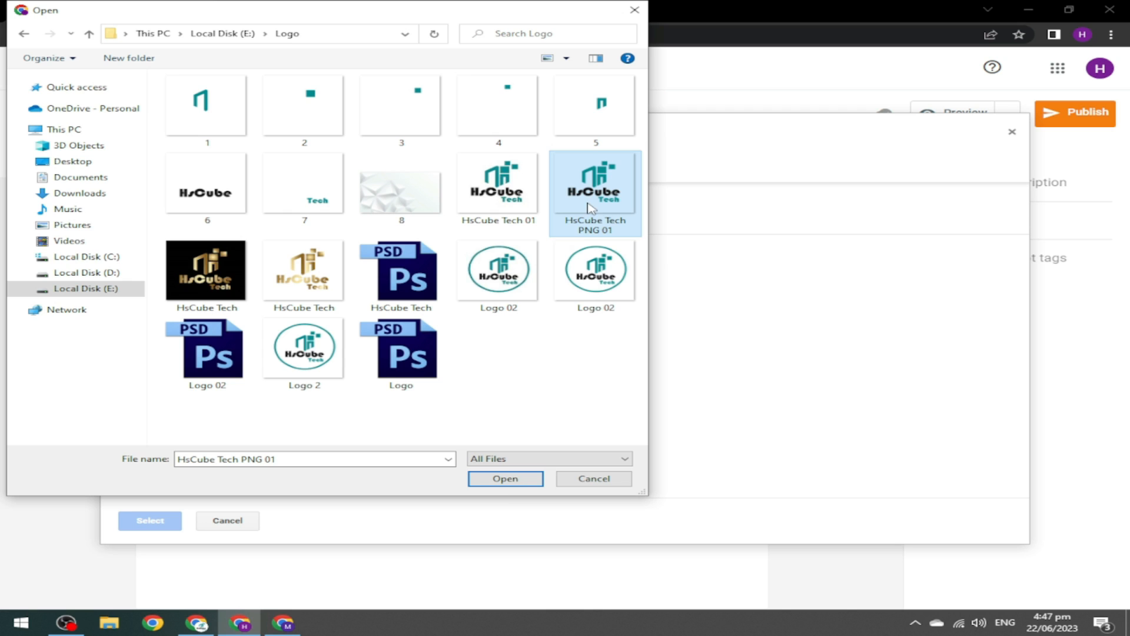
left_click(491, 481)
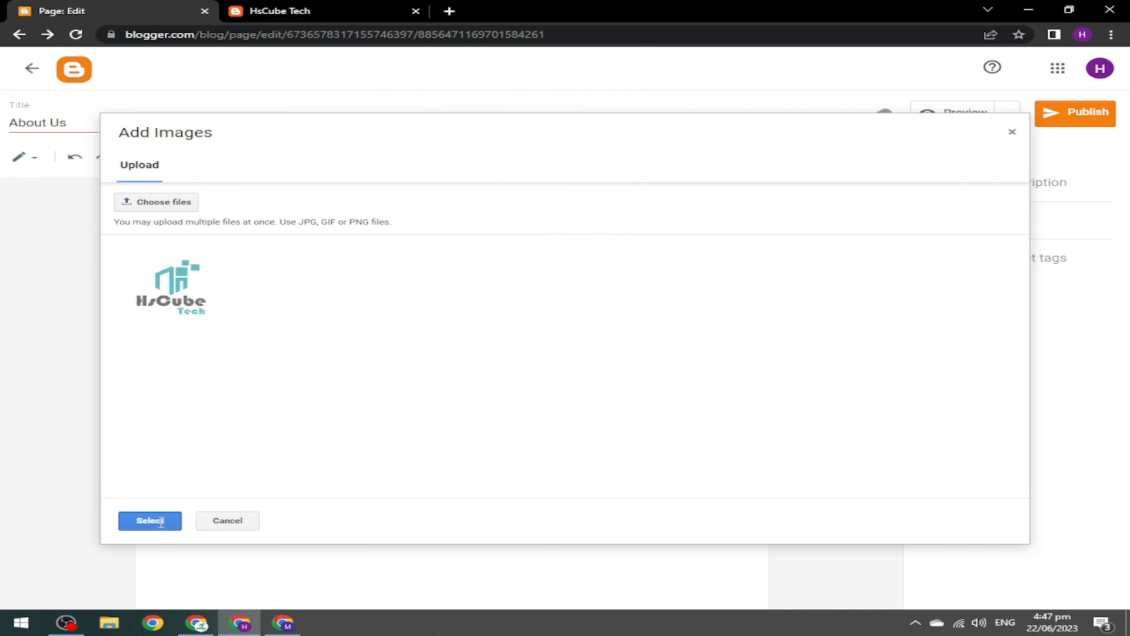
left_click(151, 521)
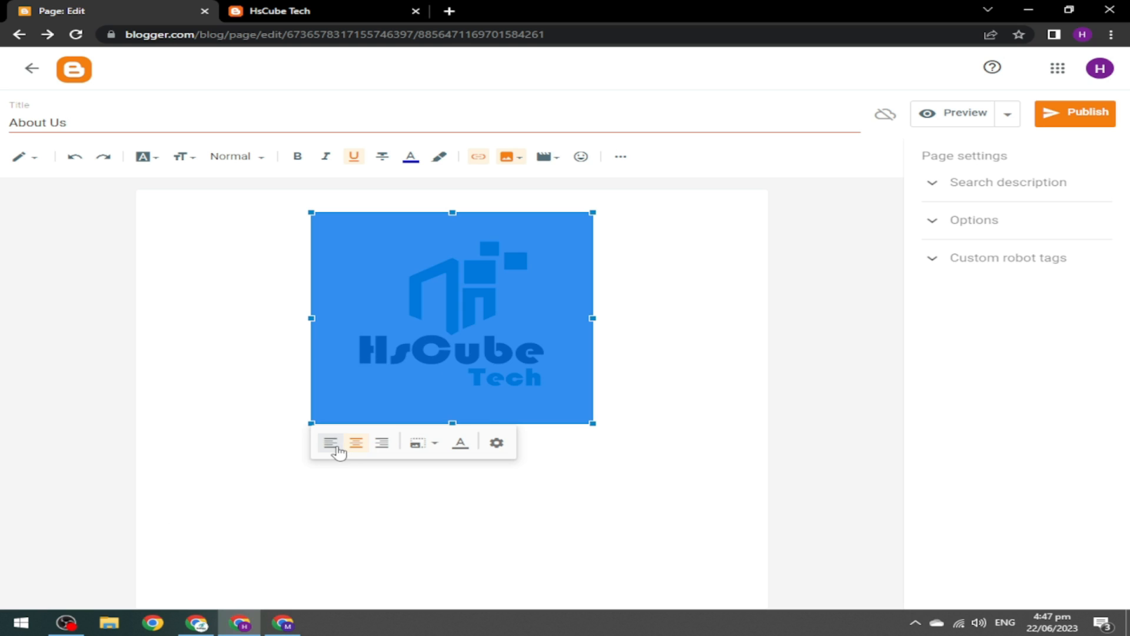
Left-align the logo and add the caption 'About Us' beneath it.
left_click(330, 444)
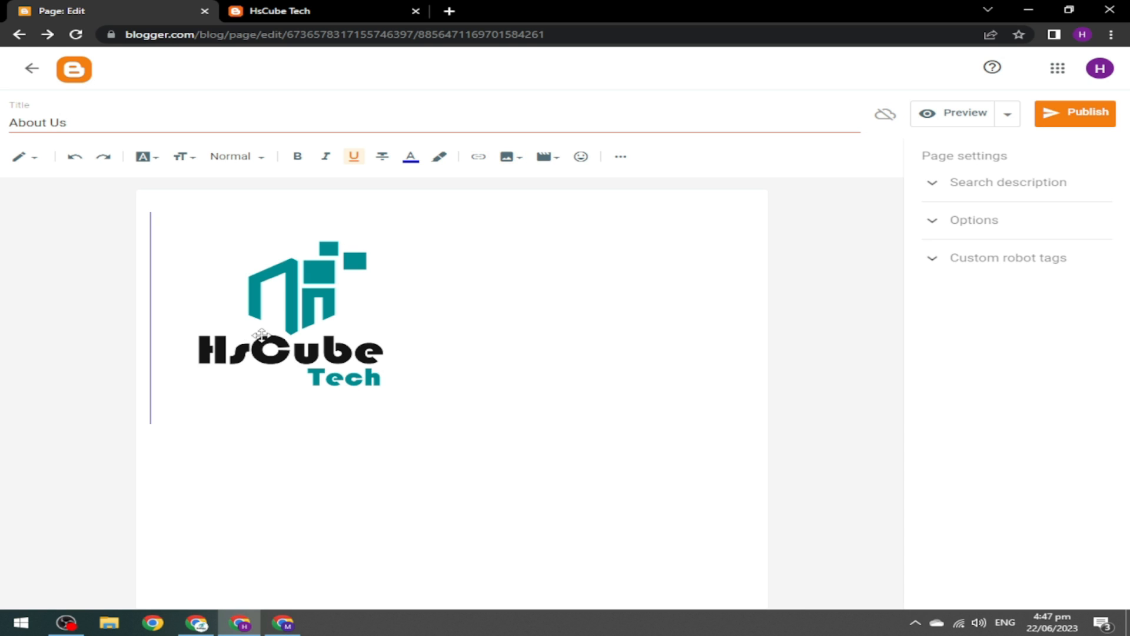
left_click(262, 335)
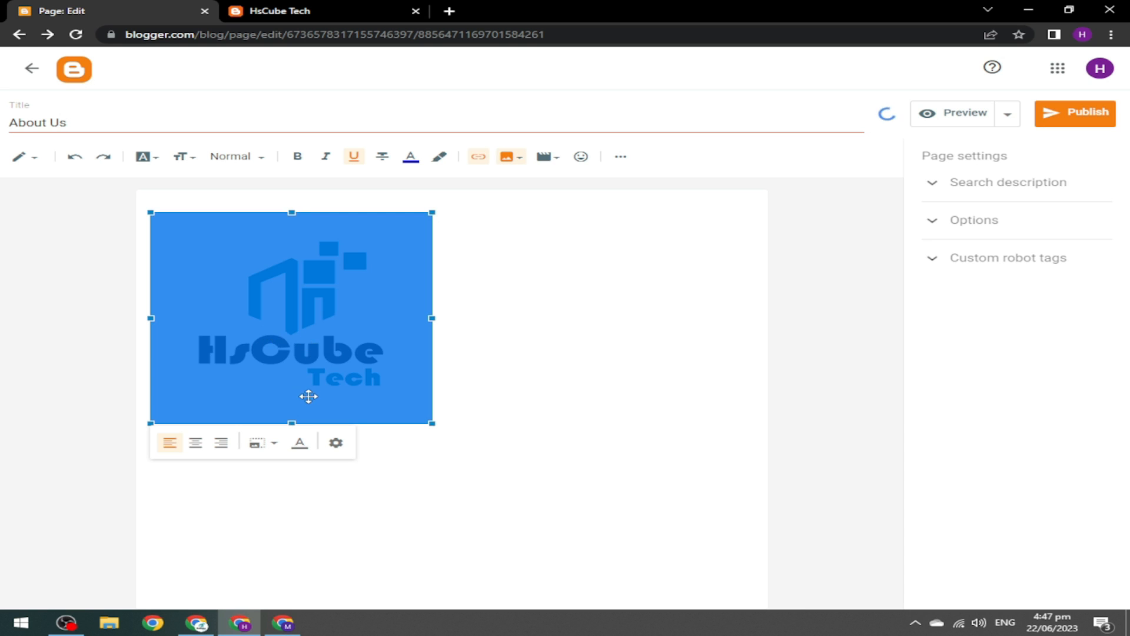
left_click(547, 373)
left_click(330, 342)
triple_click(118, 119)
key("ctrl+c")
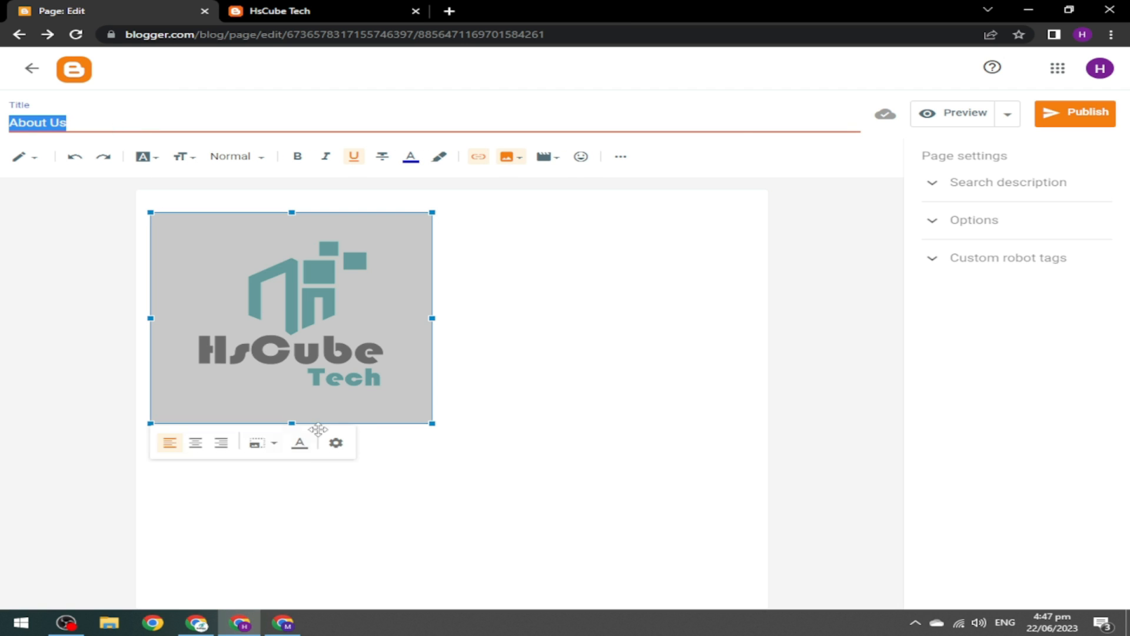
left_click(301, 446)
left_click(297, 420)
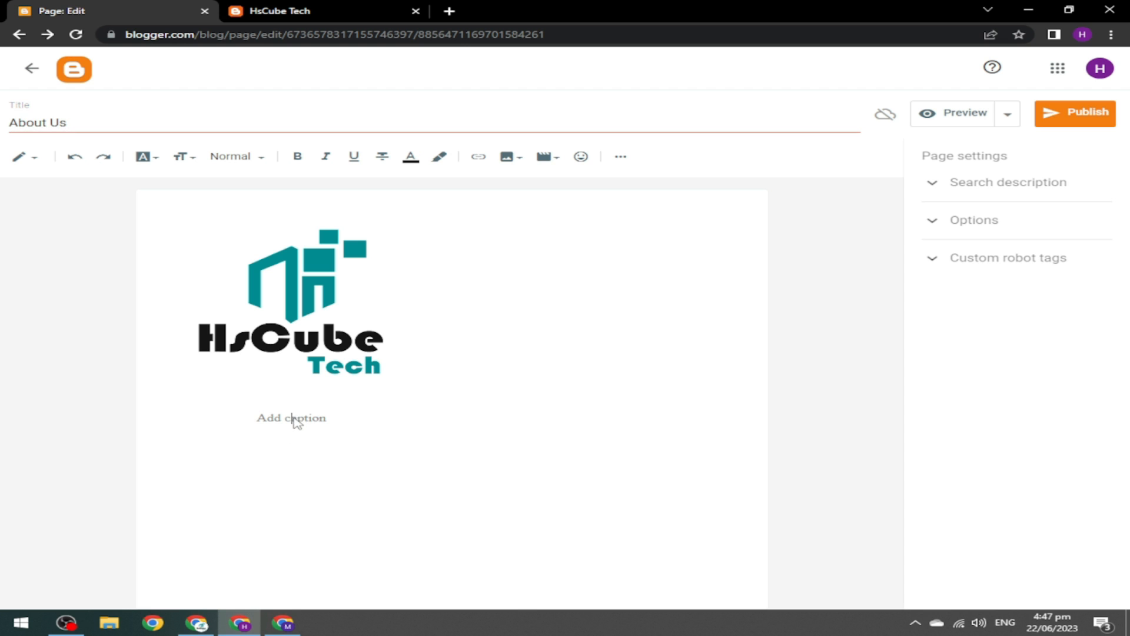
key("ctrl+v")
Set the logo's alt text and title text both to 'About Us'.
left_click(341, 335)
left_click(335, 431)
left_click(494, 236)
key("ctrl+v")
left_click(469, 286)
key("ctrl+v")
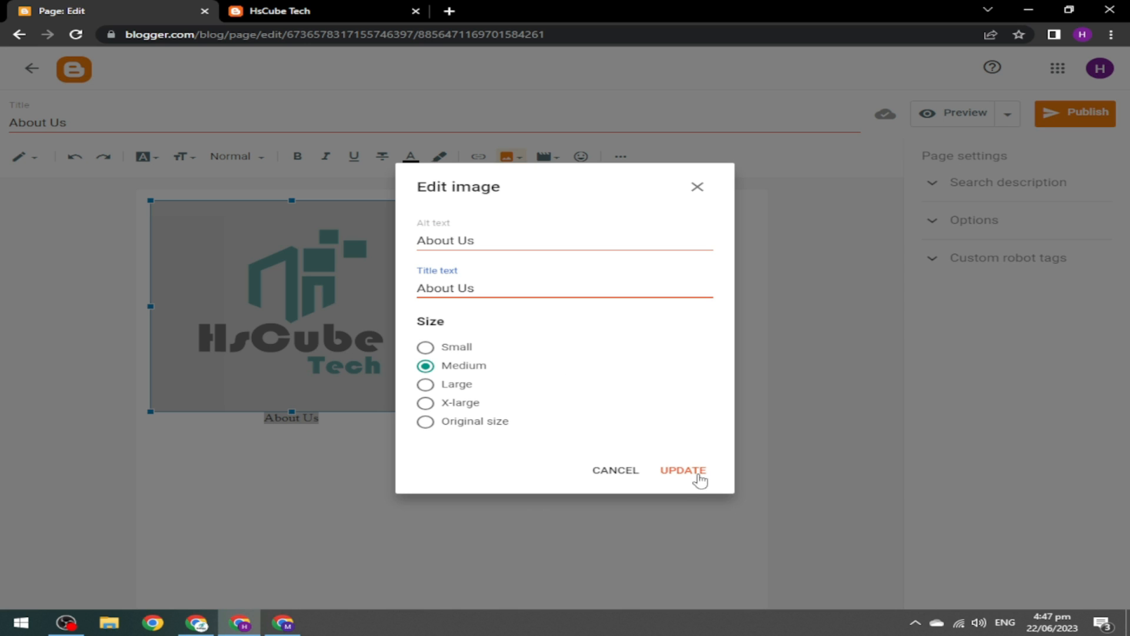
left_click(683, 471)
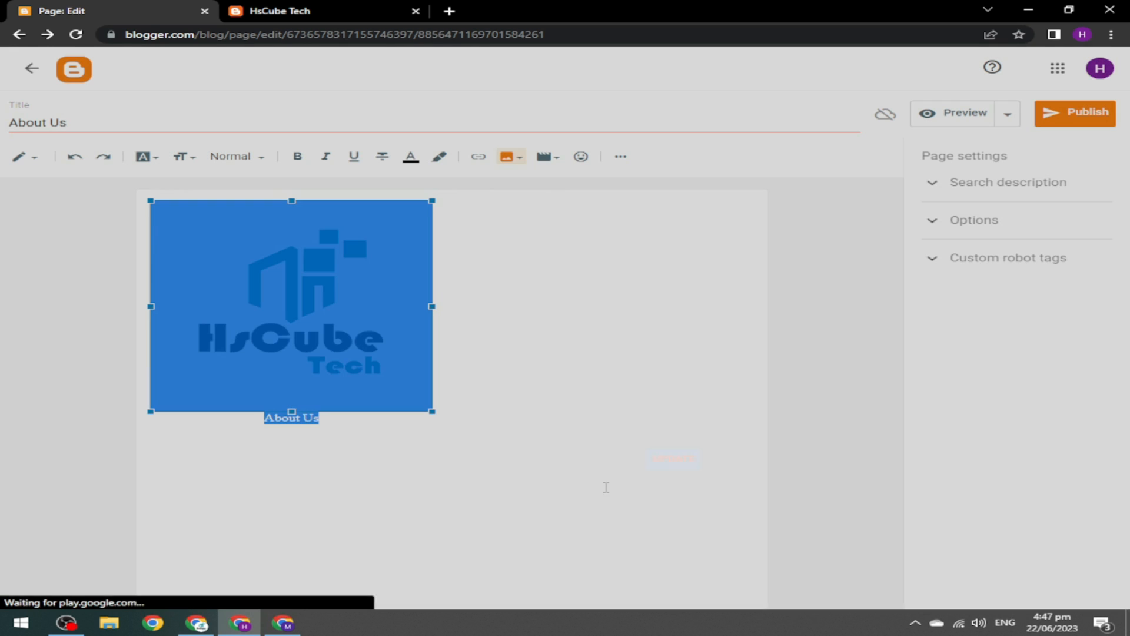
left_click(556, 258)
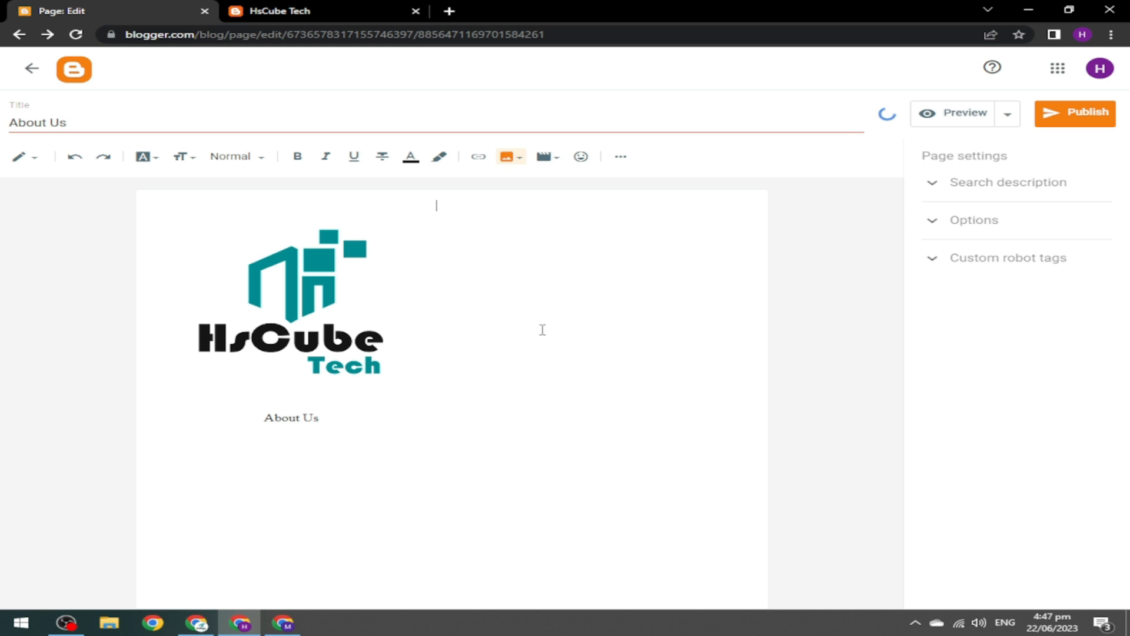
Enlarge the logo from medium to Extra large size.
left_click(339, 334)
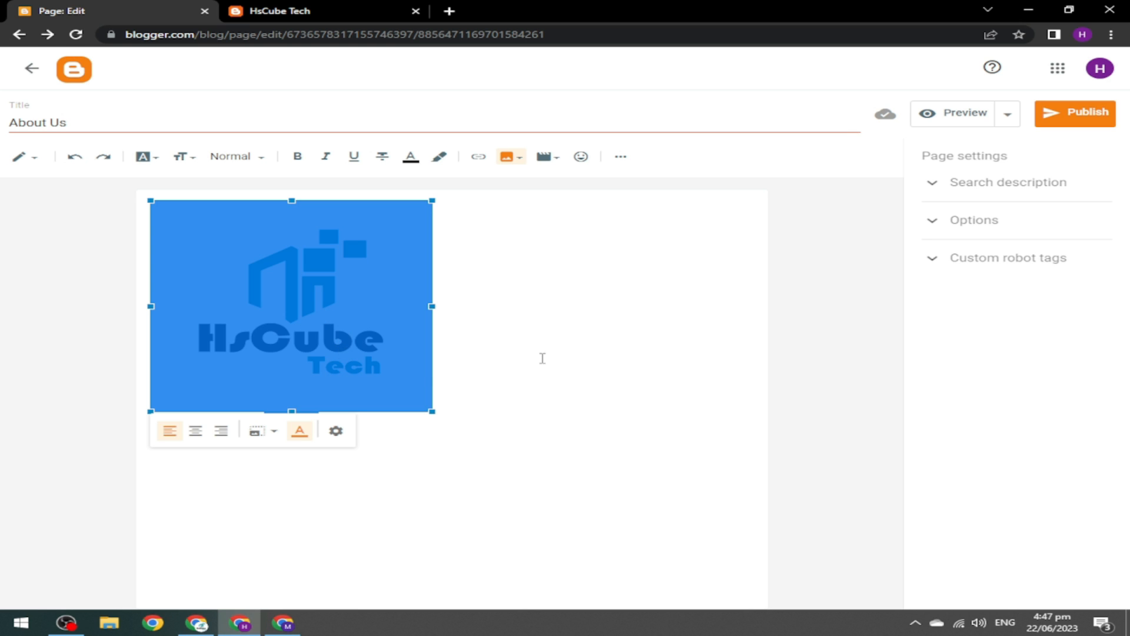
left_click(269, 438)
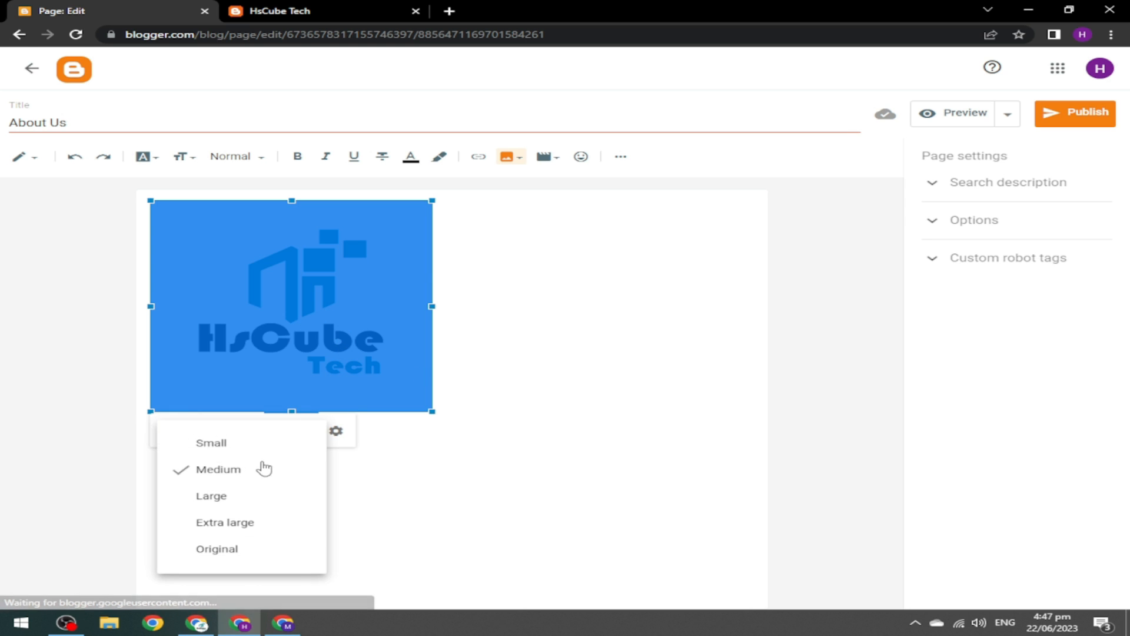
left_click(229, 524)
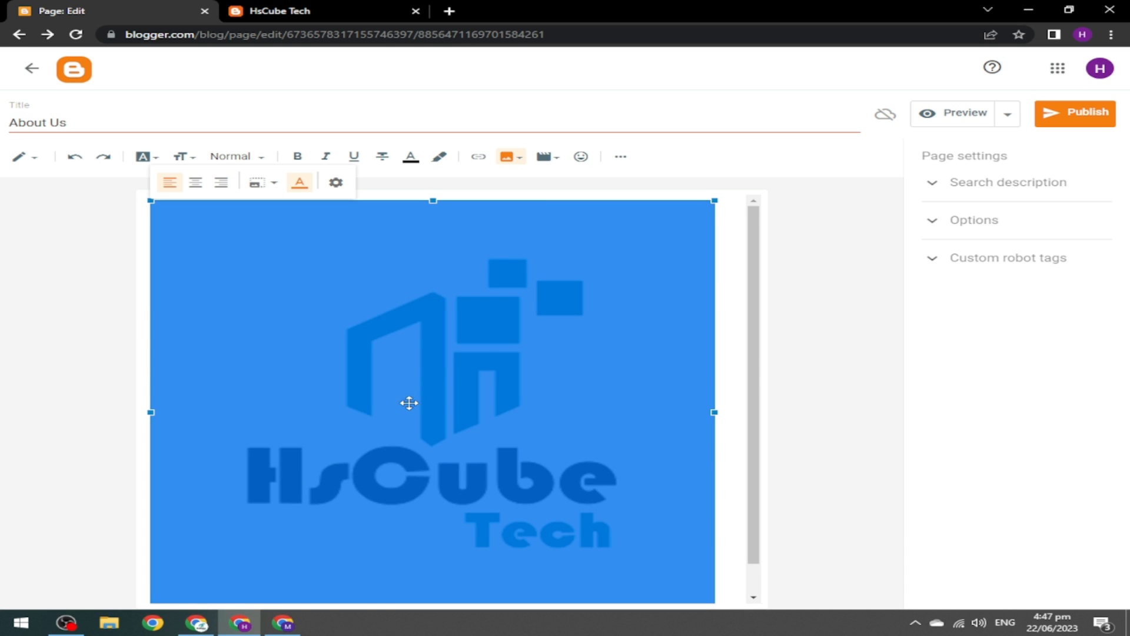
Centre the logo on the About Us page and leave the editor for the Pages list.
left_click(195, 183)
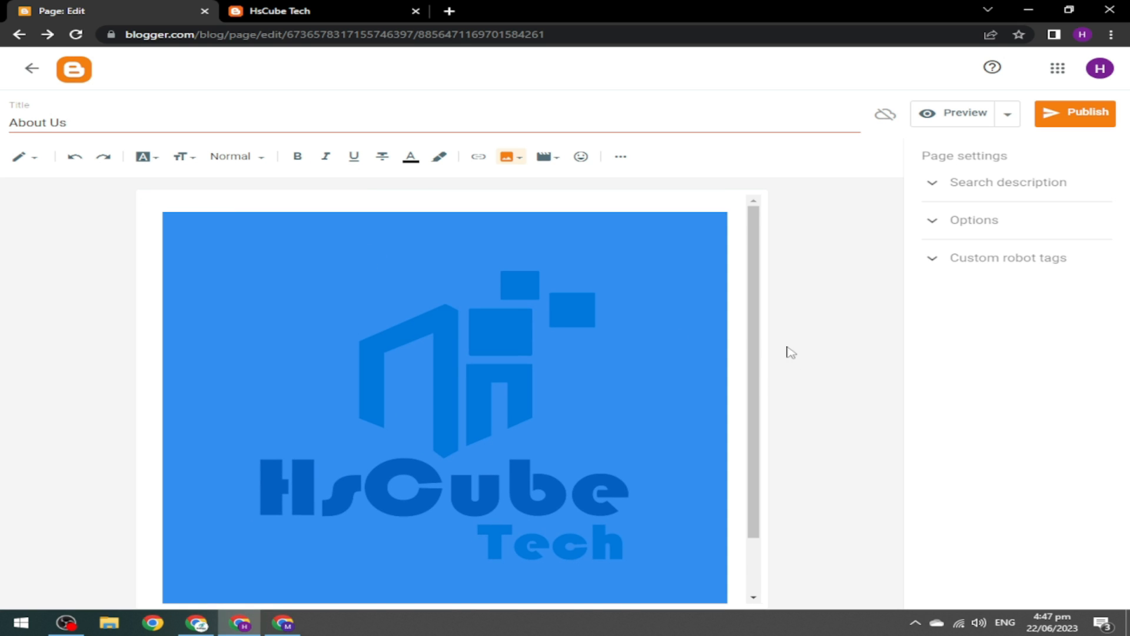
scroll(760, 412, "down", 2)
left_click(496, 588)
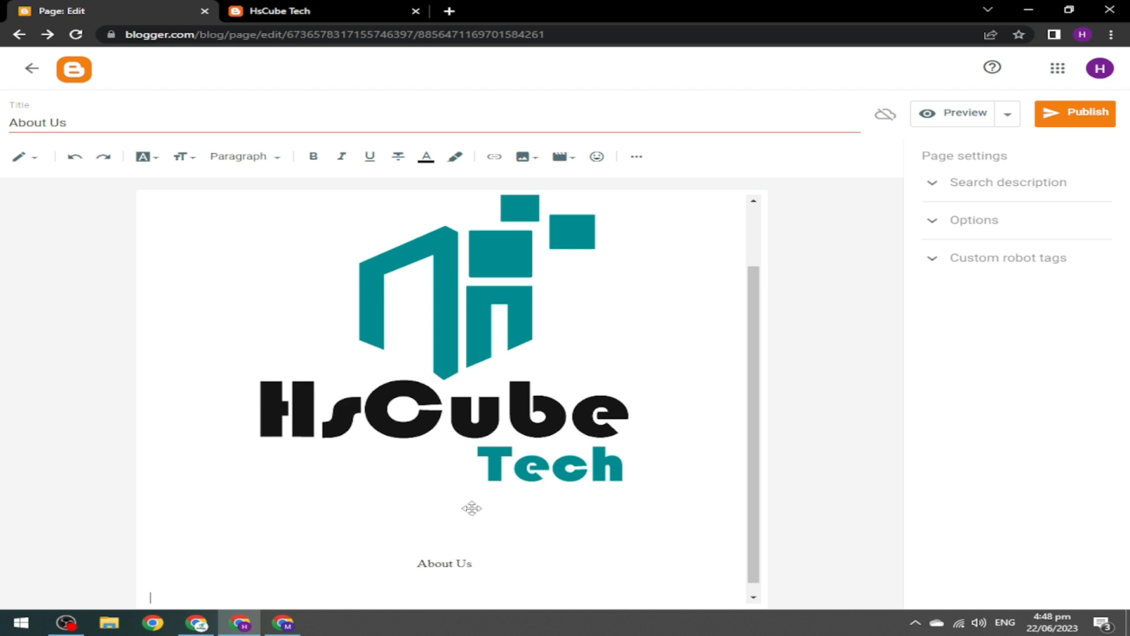
left_click(32, 69)
Copy the full blog description from Settings without changing it, then go back to Pages.
left_click(88, 418)
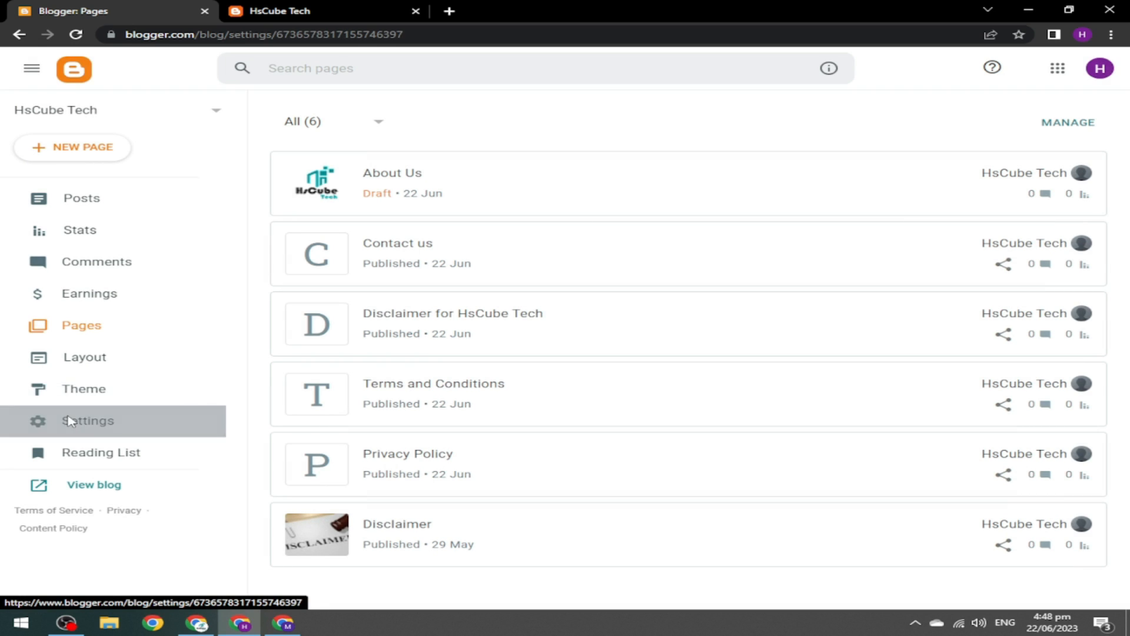
left_click(343, 225)
left_click_drag(414, 272, 671, 368)
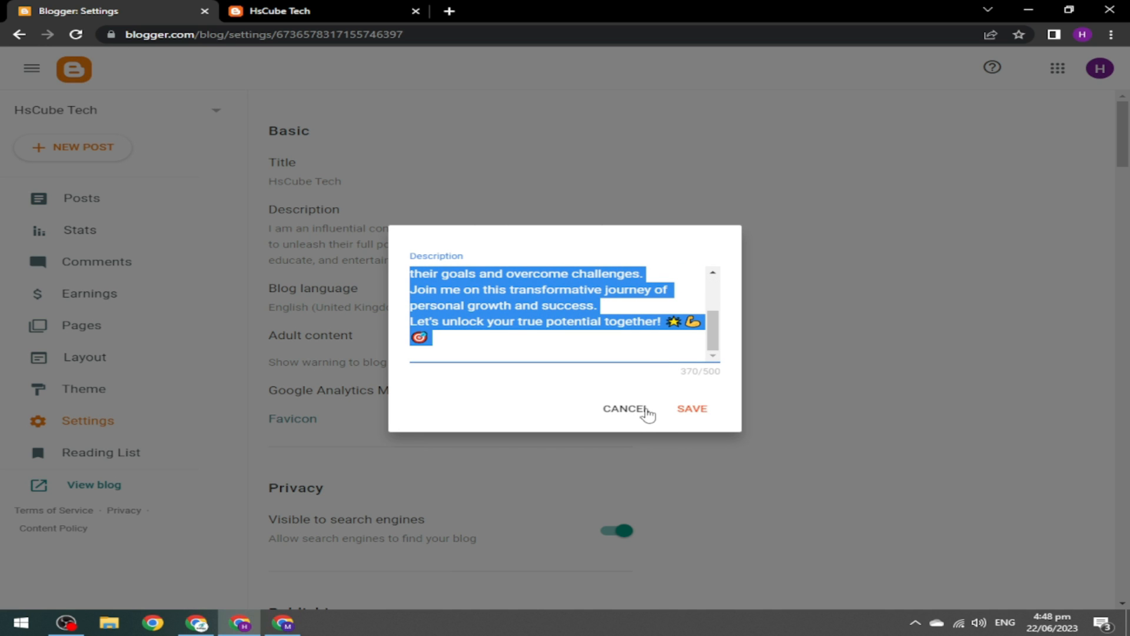
left_click(627, 411)
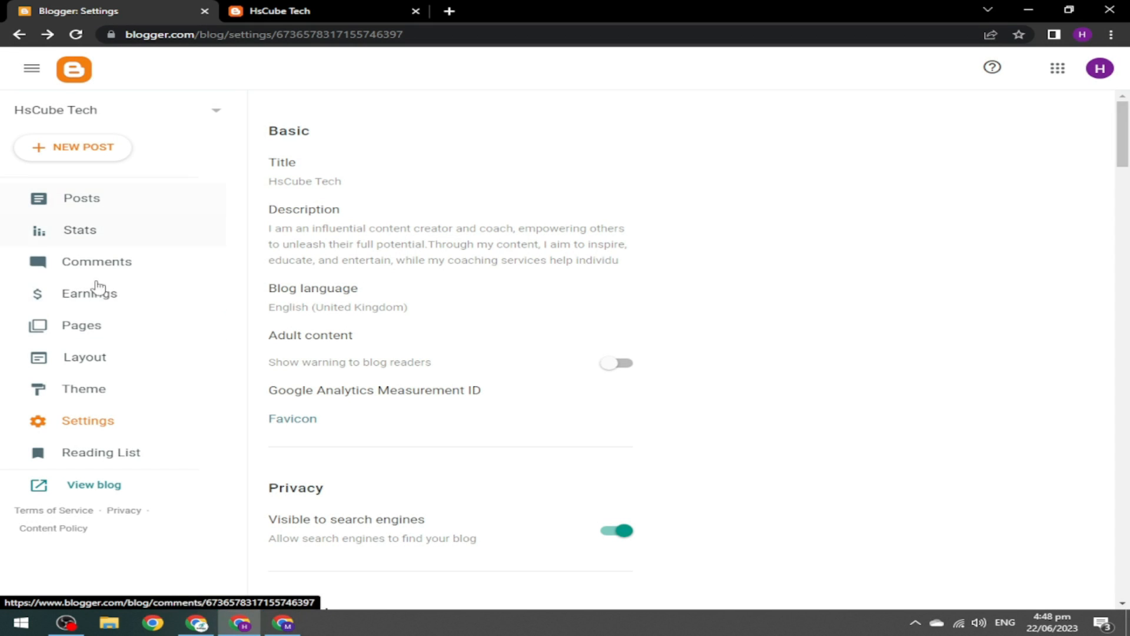
left_click(100, 333)
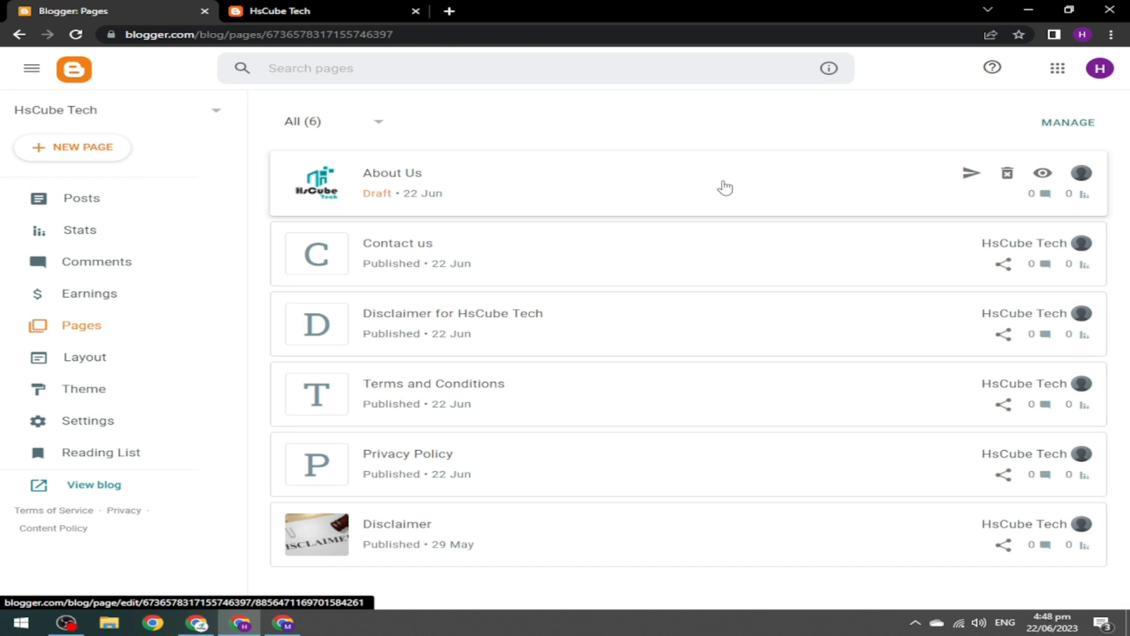
Paste the blog description under the About Us heading in Compose view and publish the page.
left_click(727, 186)
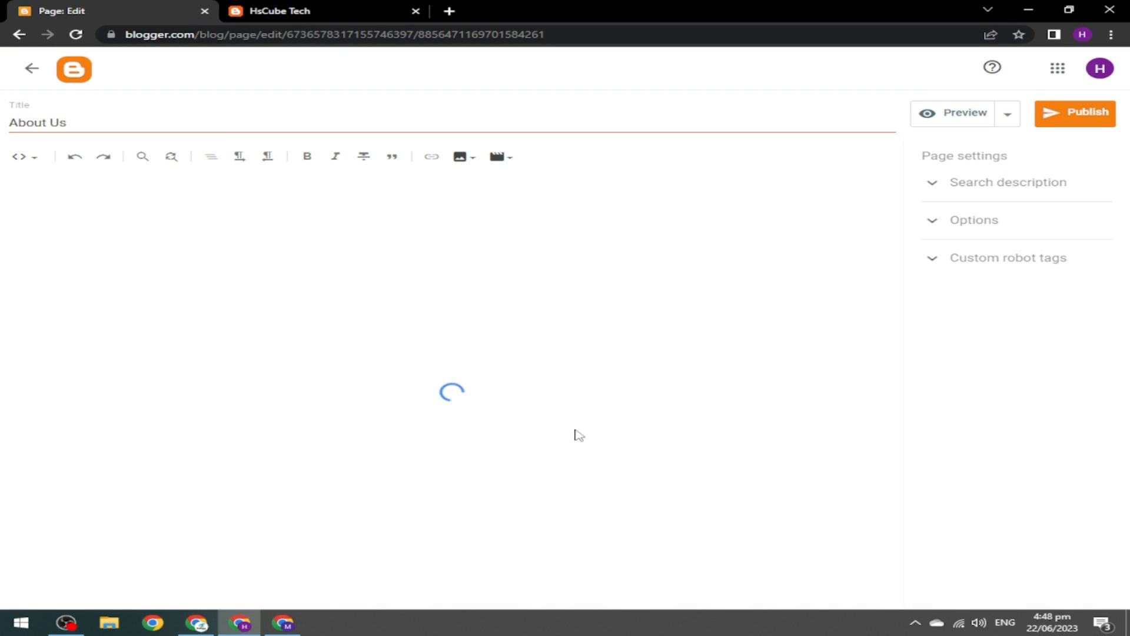
left_click(22, 157)
left_click(35, 193)
left_click(664, 367)
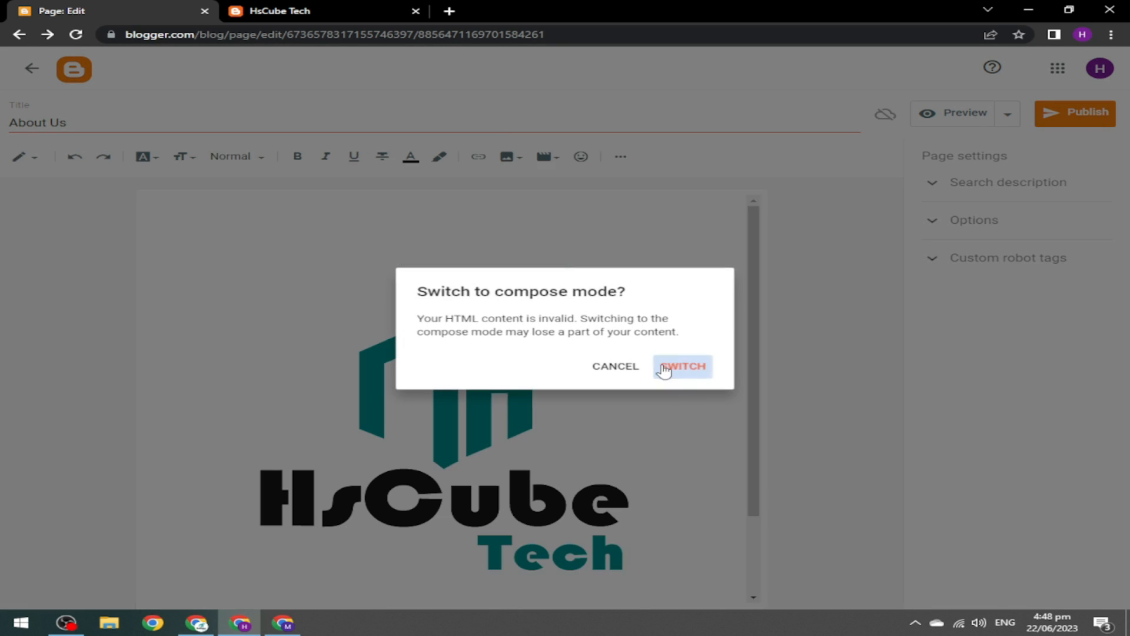
scroll(756, 344, "down", 2)
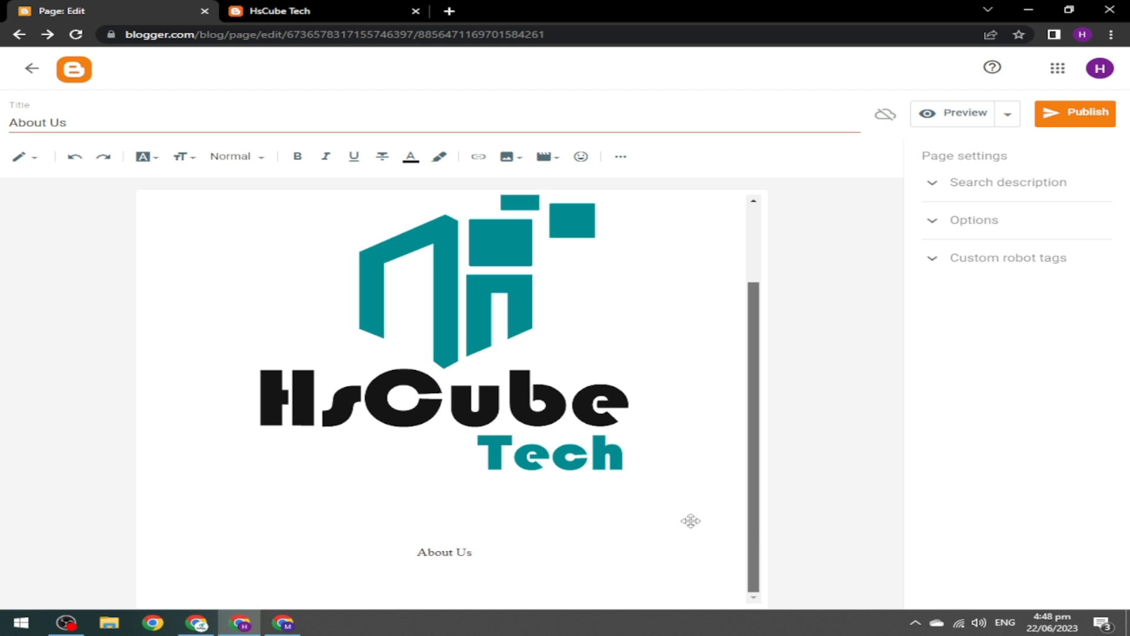
left_click(338, 586)
type("I am an influential content creator and coach, empowering others to unleash their full potential.Through my content, I aim to inspire, educate, and entertain, while my coaching services help individuals achieve their goals and overcome challenges. Join me on this transformative journey of personal growth and success. Let's unlock your true potential together! 🌟💪🎯")
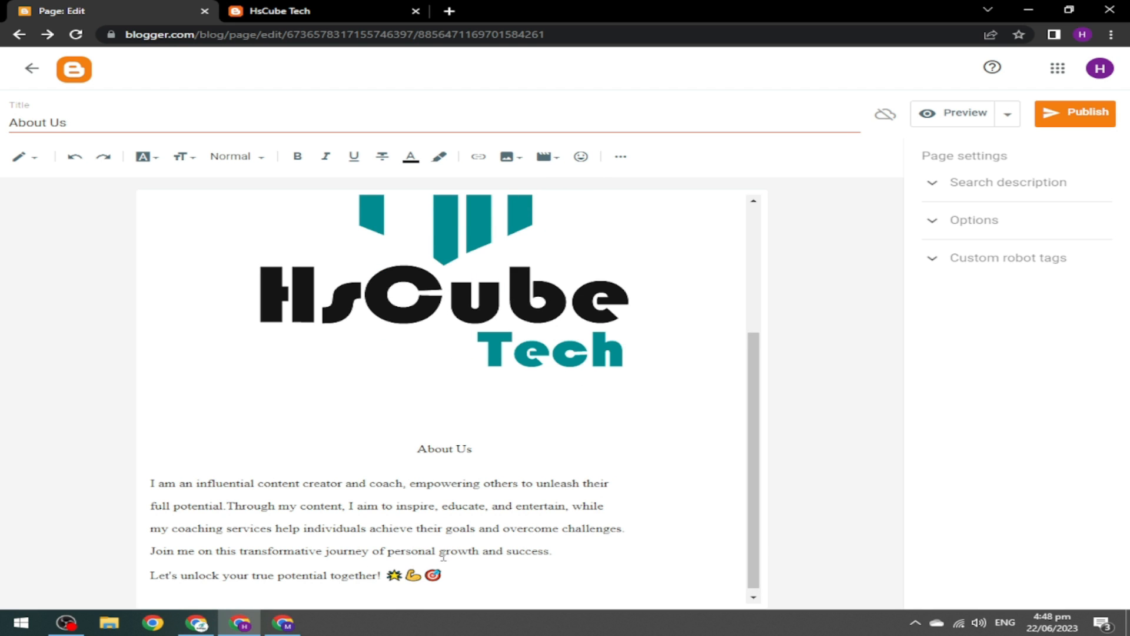
left_click(1077, 115)
left_click(636, 360)
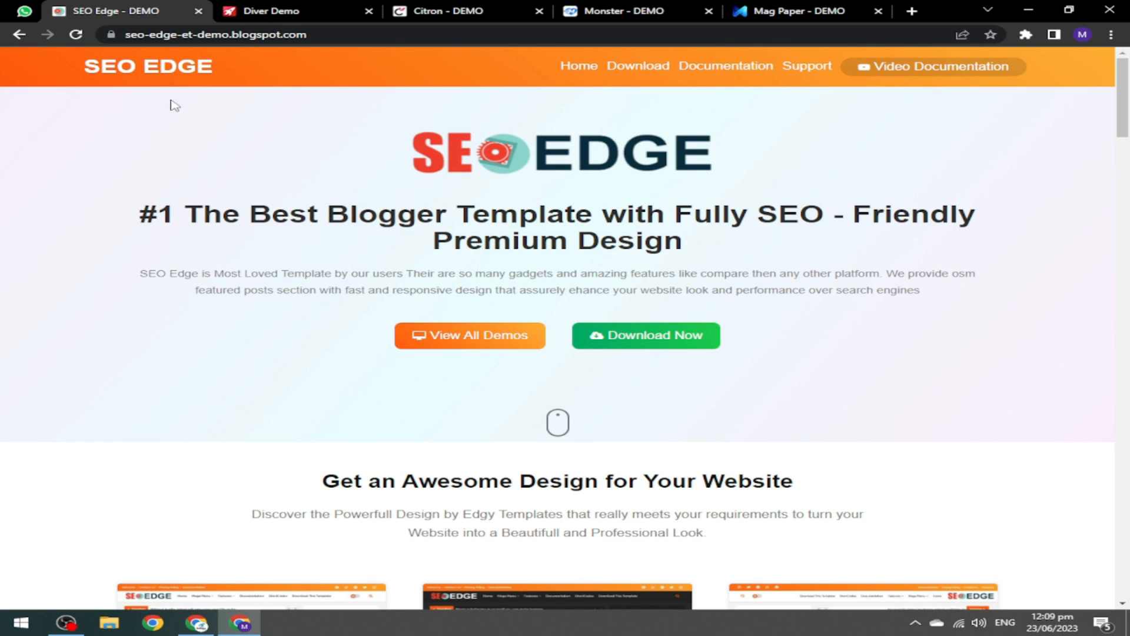
Scroll to the SEO Edge demo cards and preview the Default version in a new tab.
left_click_drag(1124, 97, 1127, 159)
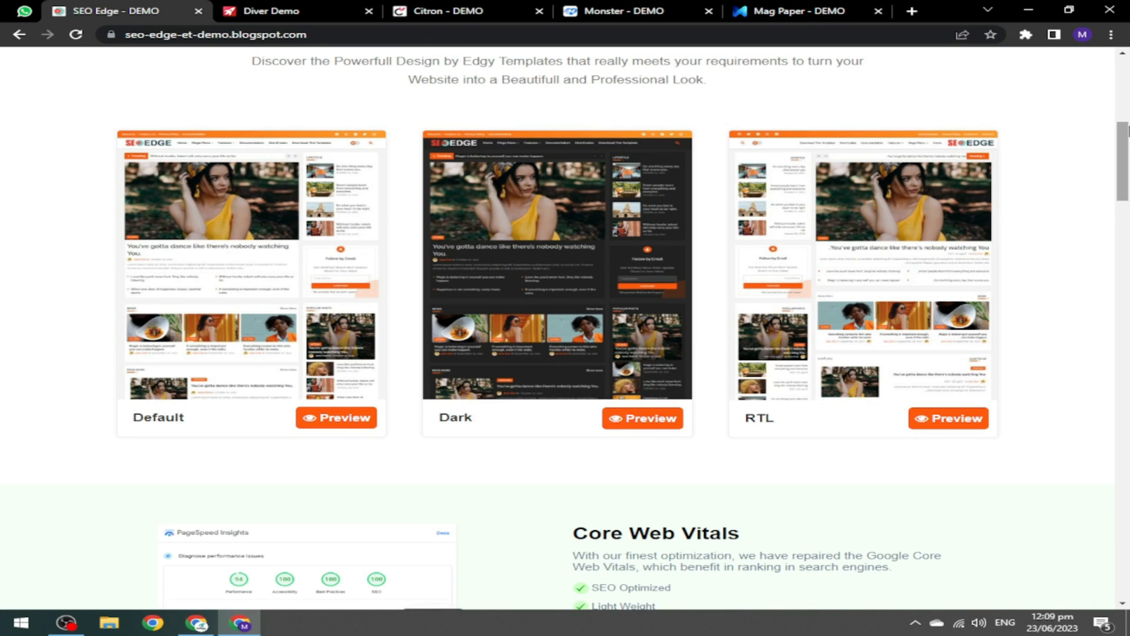
scroll(1128, 130, "up", 1)
left_click_drag(1129, 145, 1129, 145)
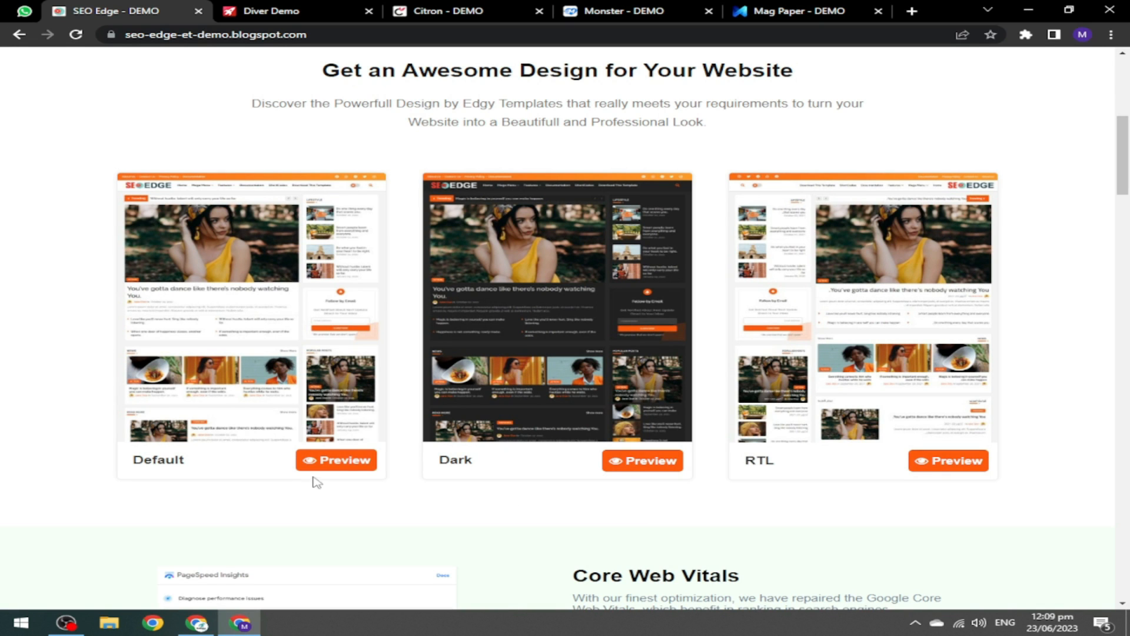
left_click(328, 464)
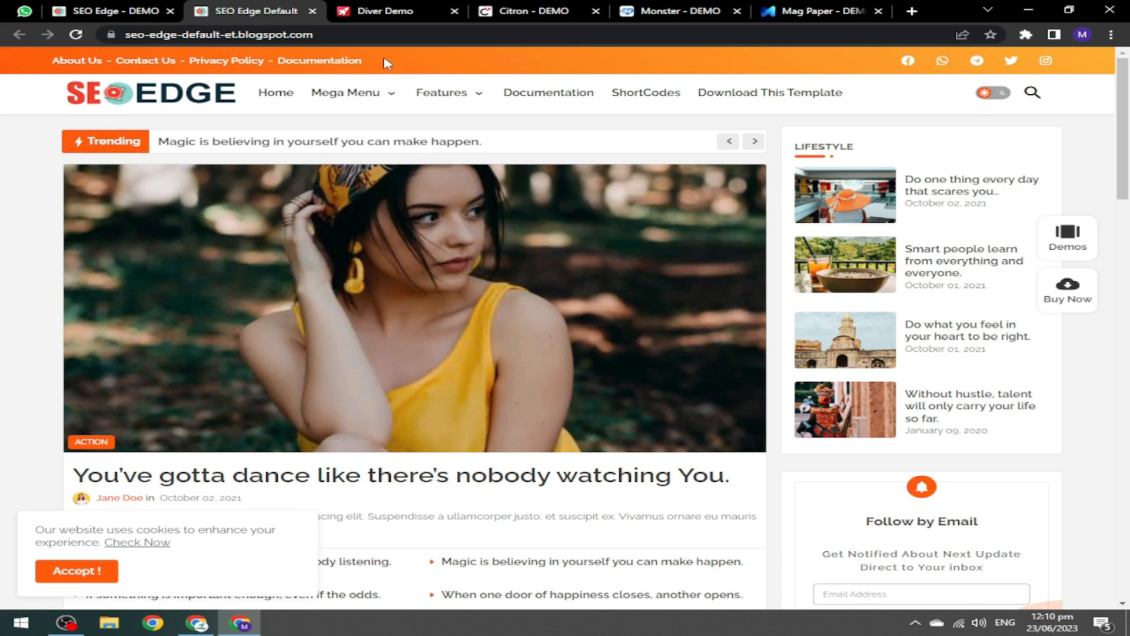
Browse the SEO Edge Default demo's menus and scroll down to its footer.
mouse_move(318, 99)
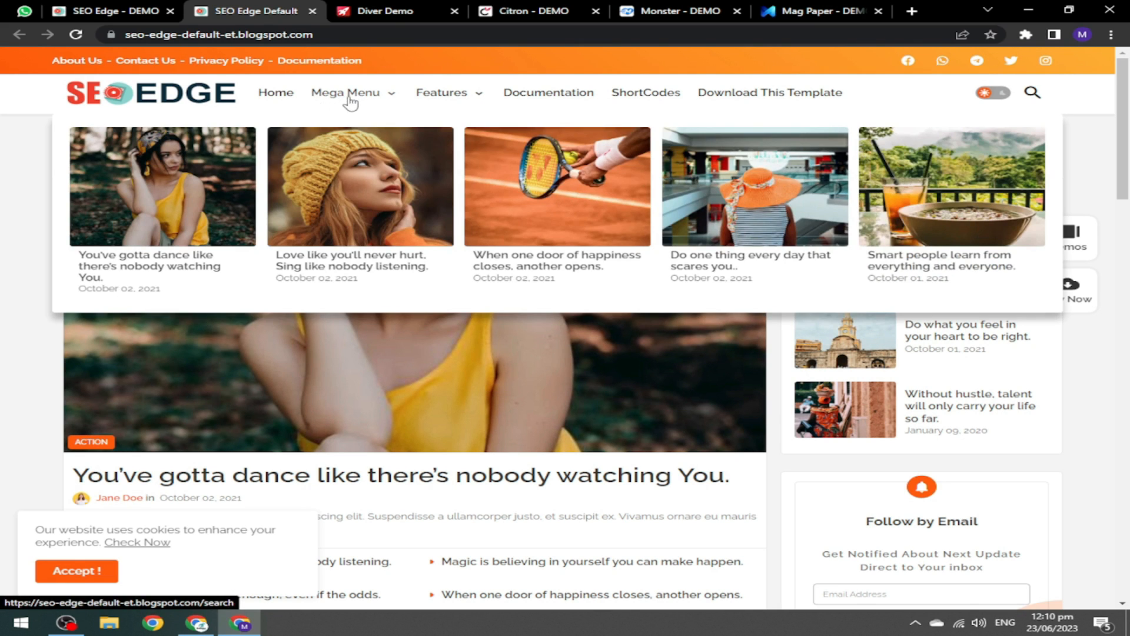
mouse_move(442, 106)
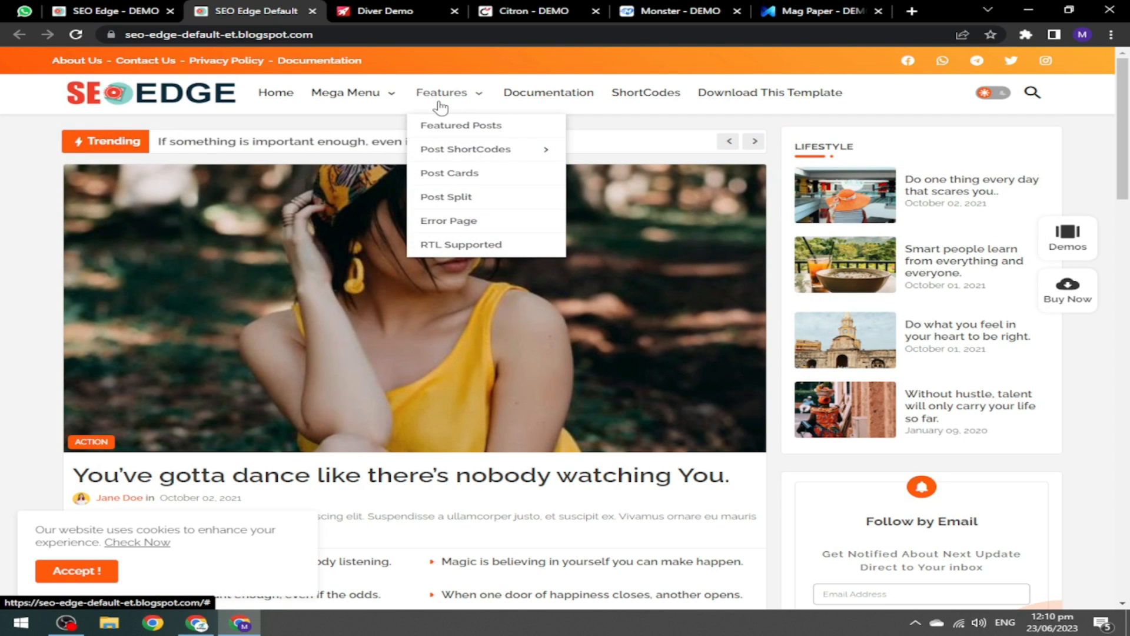
mouse_move(1129, 133)
left_mouse_down()
mouse_move(1128, 261)
mouse_move(1128, 122)
left_mouse_up()
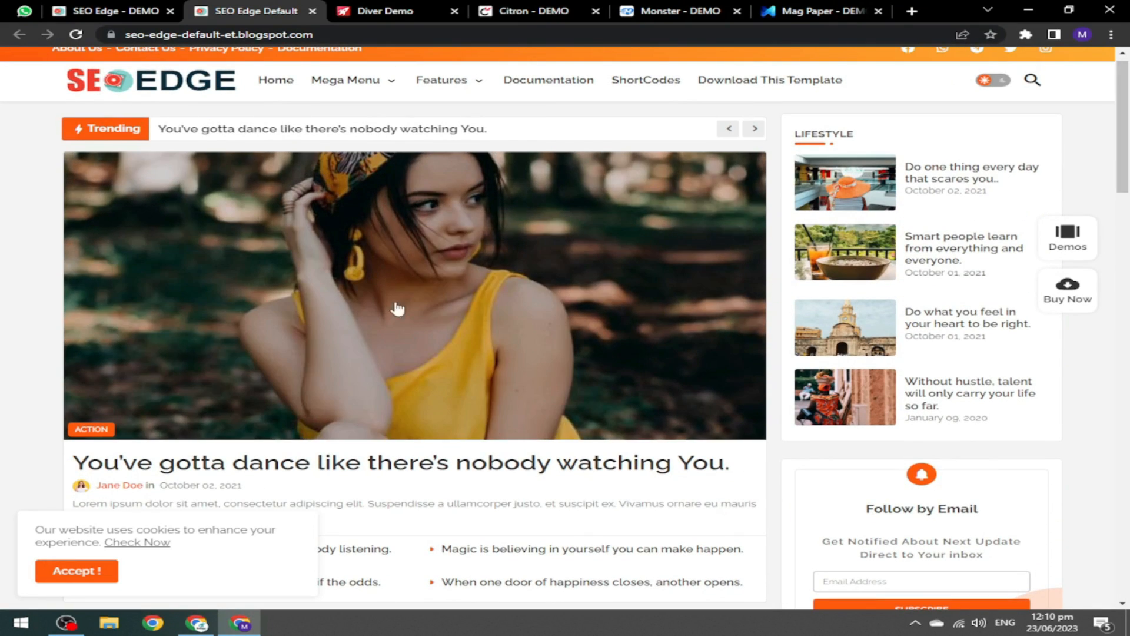
left_click_drag(1129, 188, 1128, 304)
left_click_drag(1129, 255, 1128, 302)
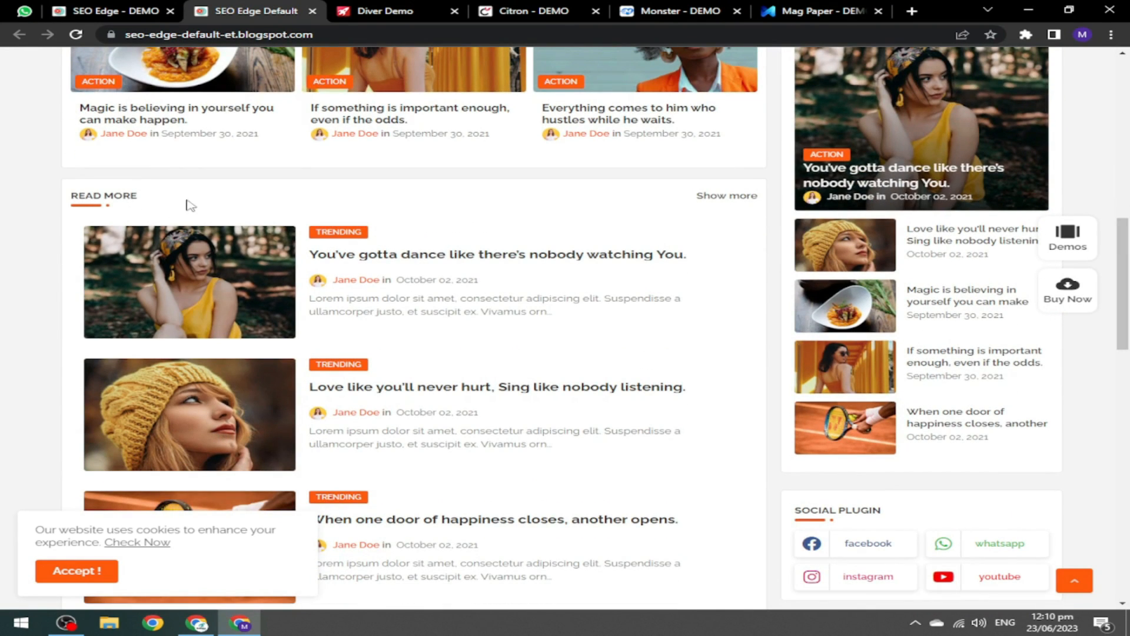
left_click_drag(1128, 250, 1128, 443)
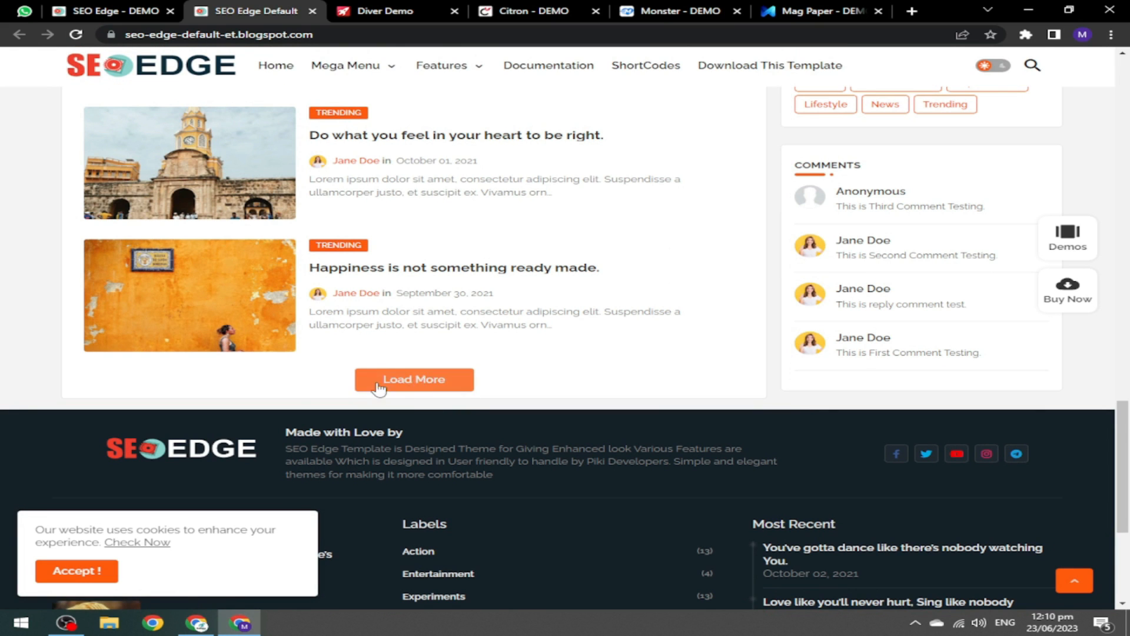
left_click_drag(1128, 427, 1129, 495)
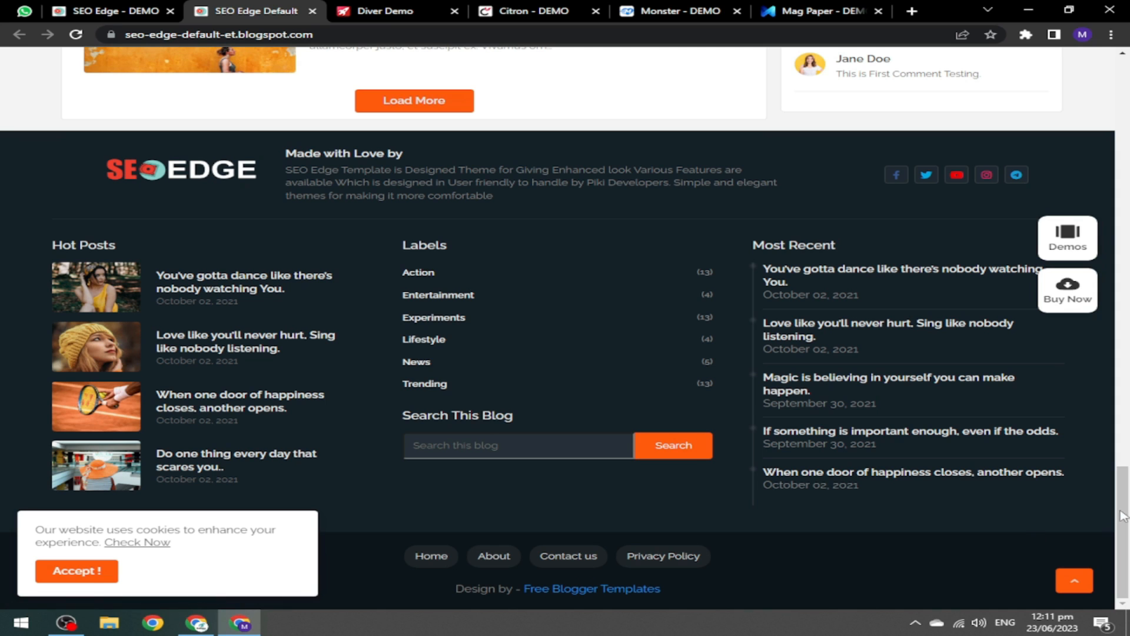
Scroll back to the top and return to the SEO Edge demo landing page.
left_click_drag(1123, 516, 1118, 61)
left_click(68, 9)
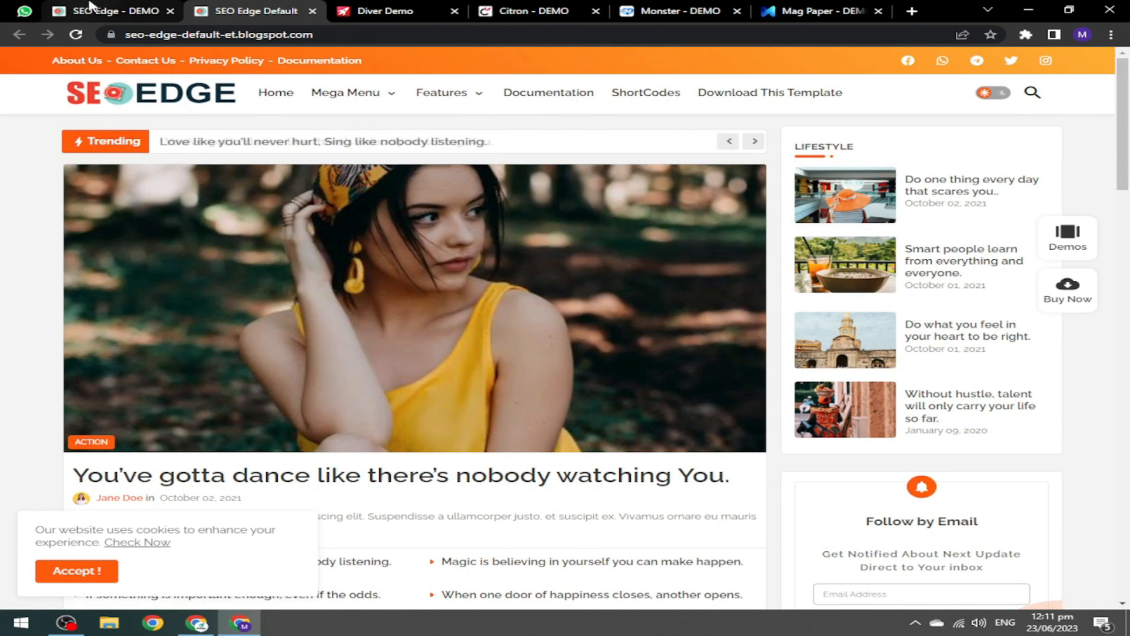
left_click_drag(1126, 163, 1122, 64)
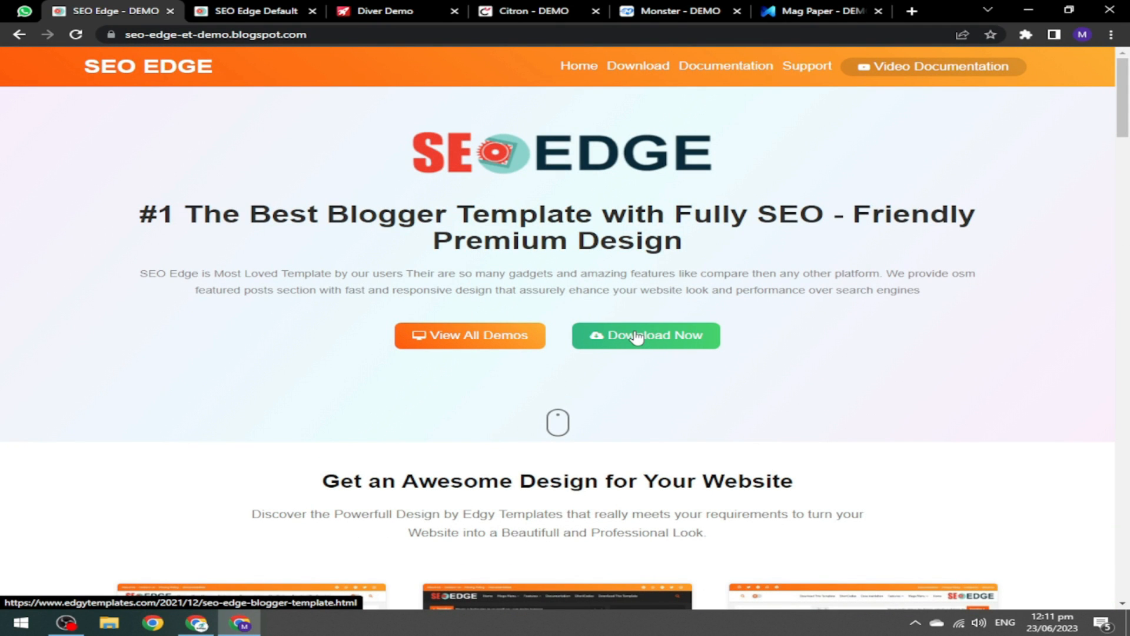
Switch to the Diver demo page and preview its Default version.
left_click(390, 12)
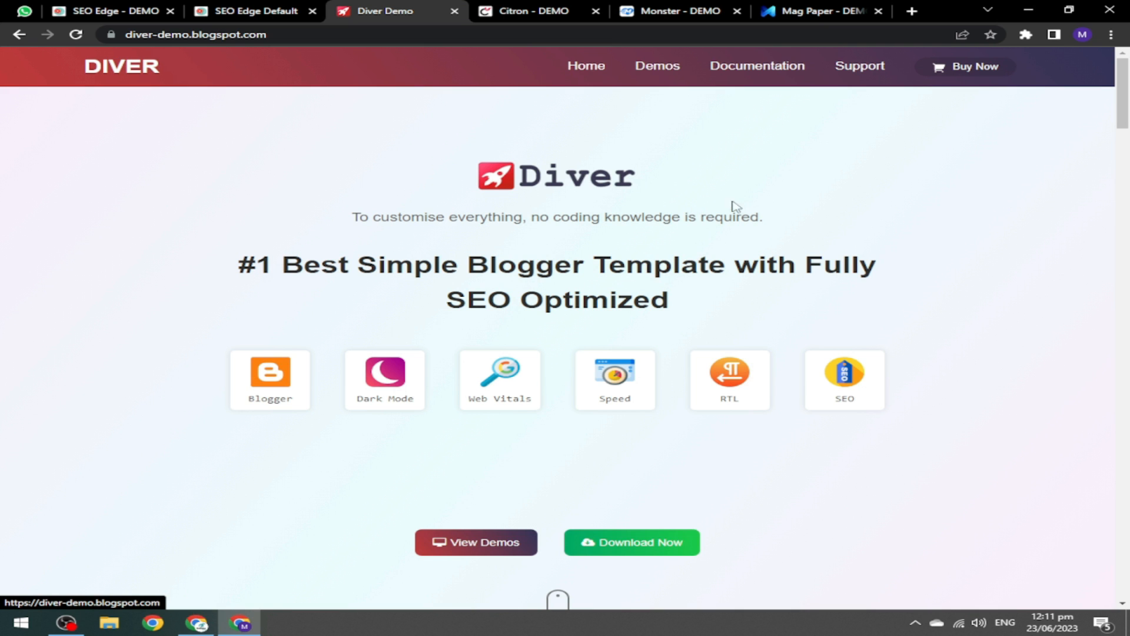
left_click_drag(1124, 97, 1127, 172)
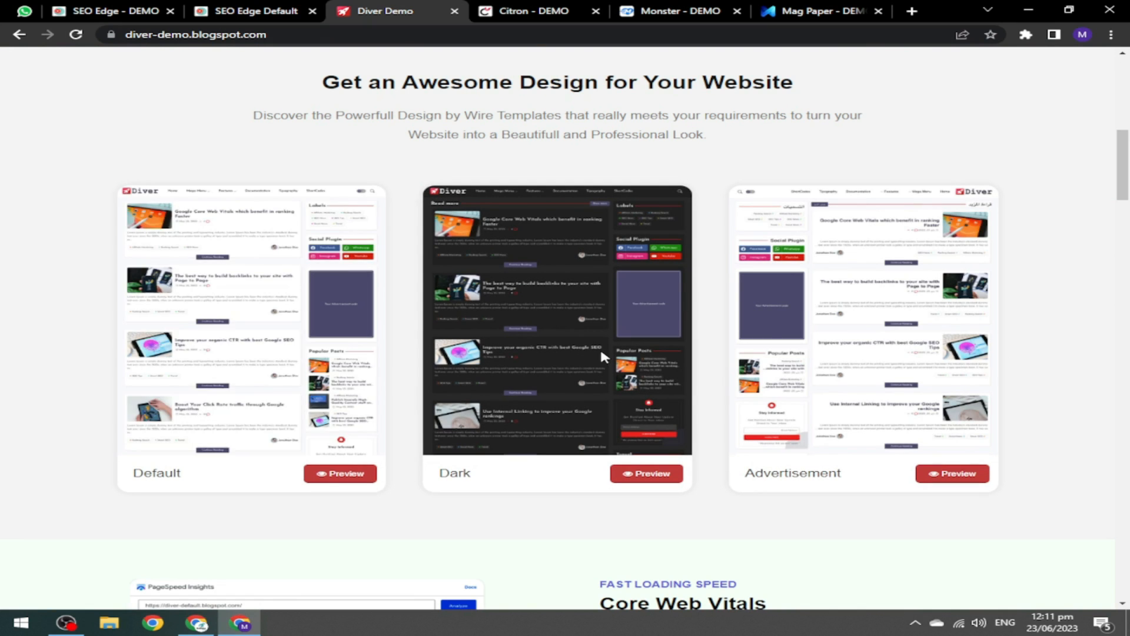
left_click(334, 469)
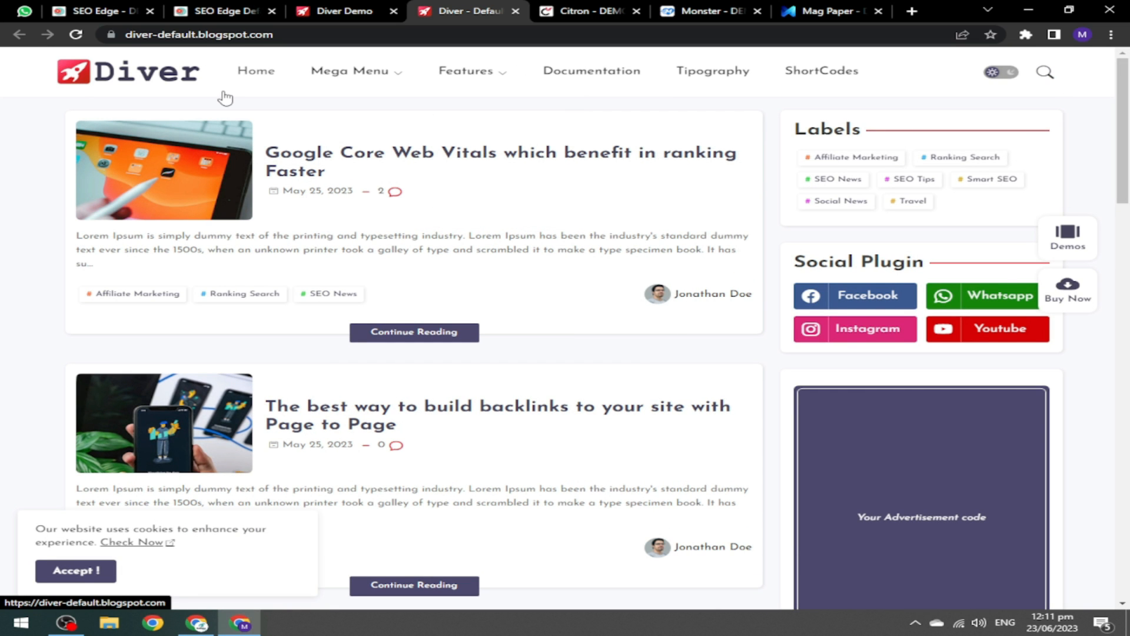
Accept the cookie notice and open the post about building backlinks in full.
mouse_move(471, 73)
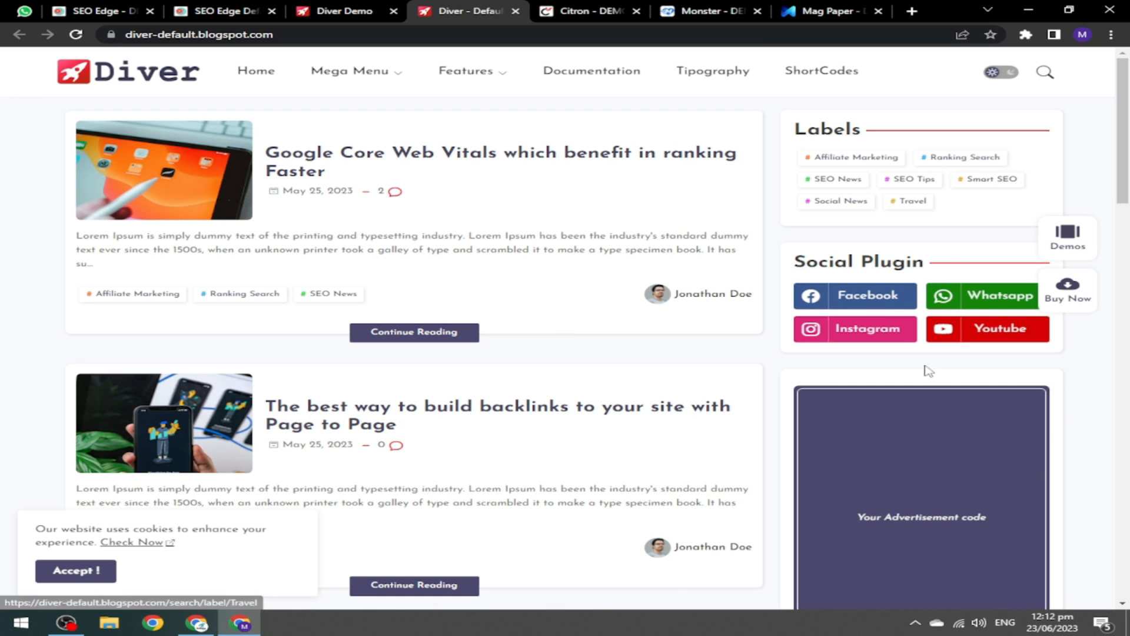
scroll(928, 371, "down", 15)
scroll(945, 559, "down", 10)
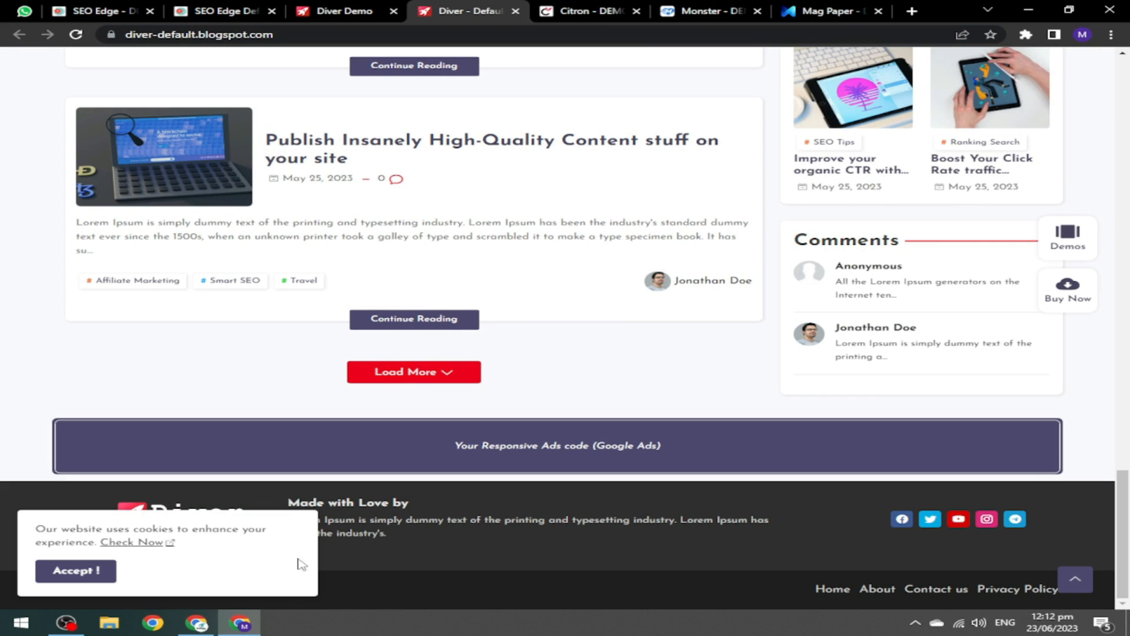
left_click(68, 572)
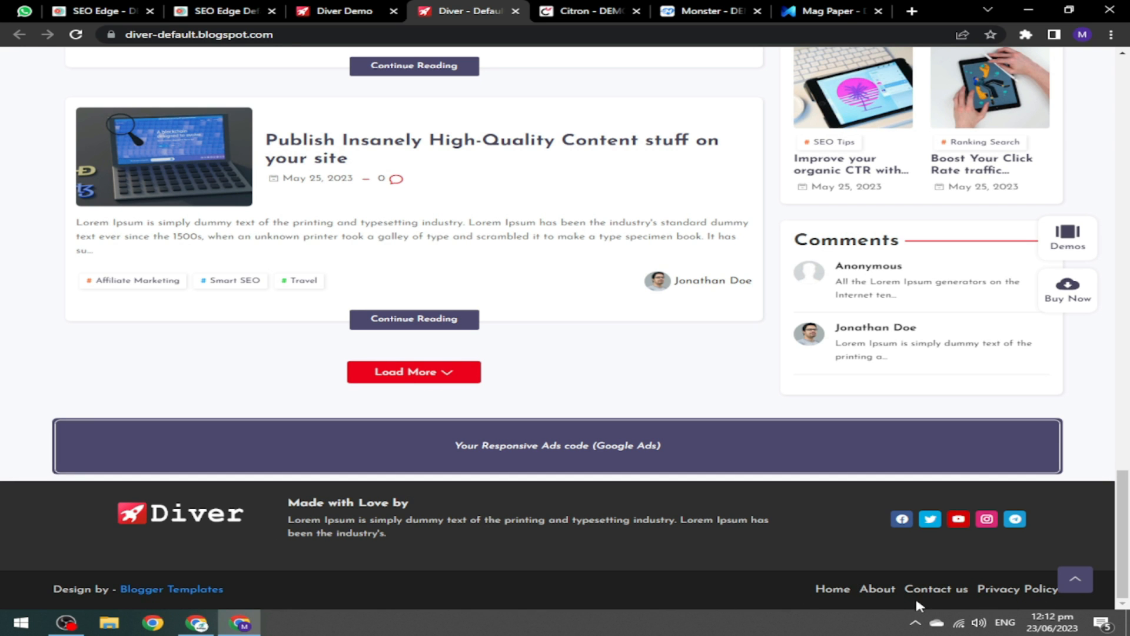
left_click_drag(1123, 533, 1128, 254)
left_click(416, 281)
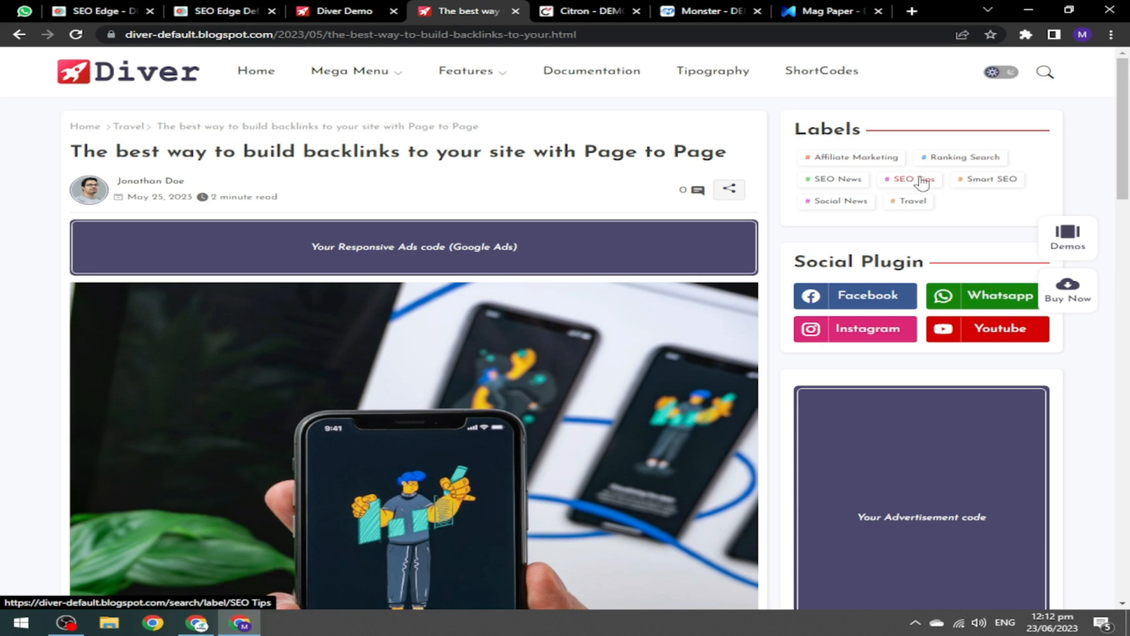
Scroll through the Diver backlinks post to its footer, then close both Diver tabs.
left_click_drag(1128, 169, 1129, 227)
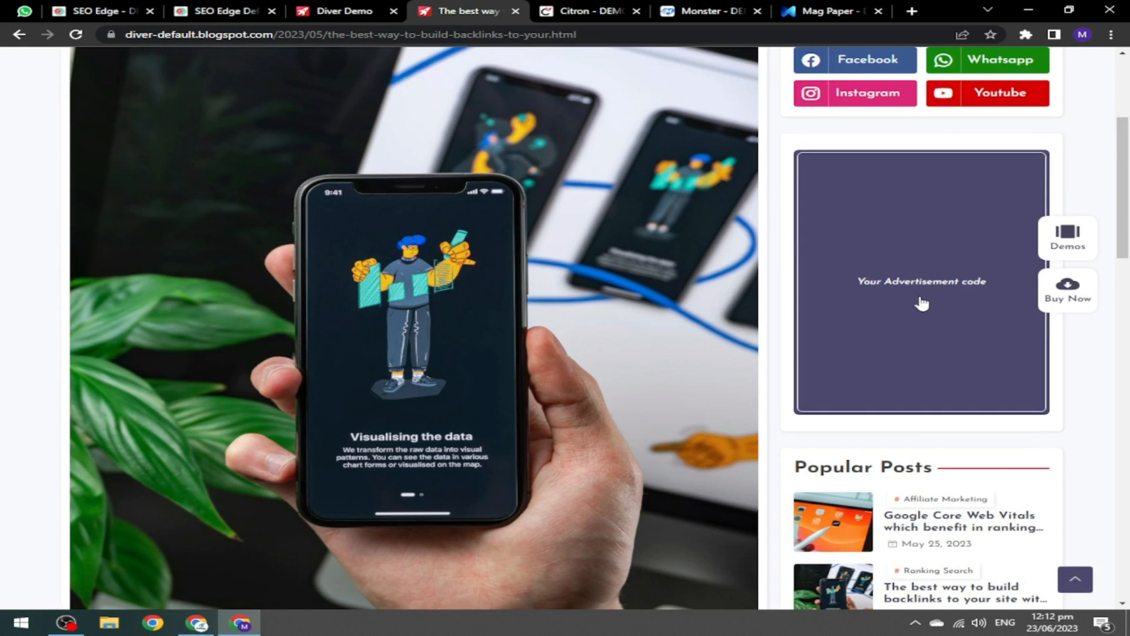
left_click_drag(1129, 199, 1129, 288)
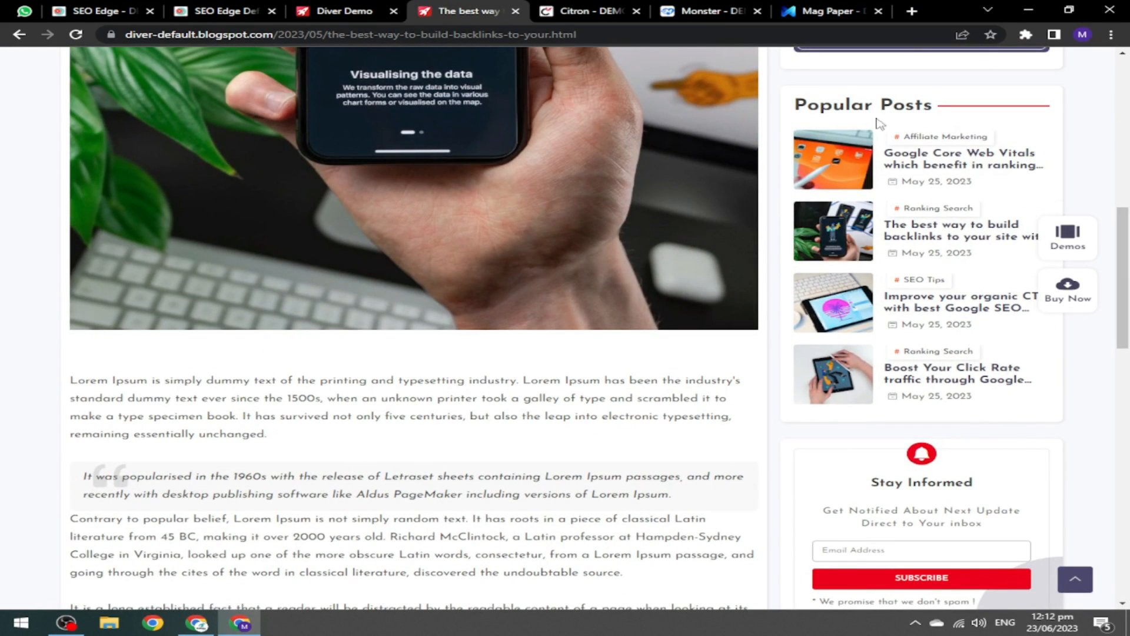
scroll(1129, 203, "up", 6)
left_click_drag(1129, 203, 1125, 408)
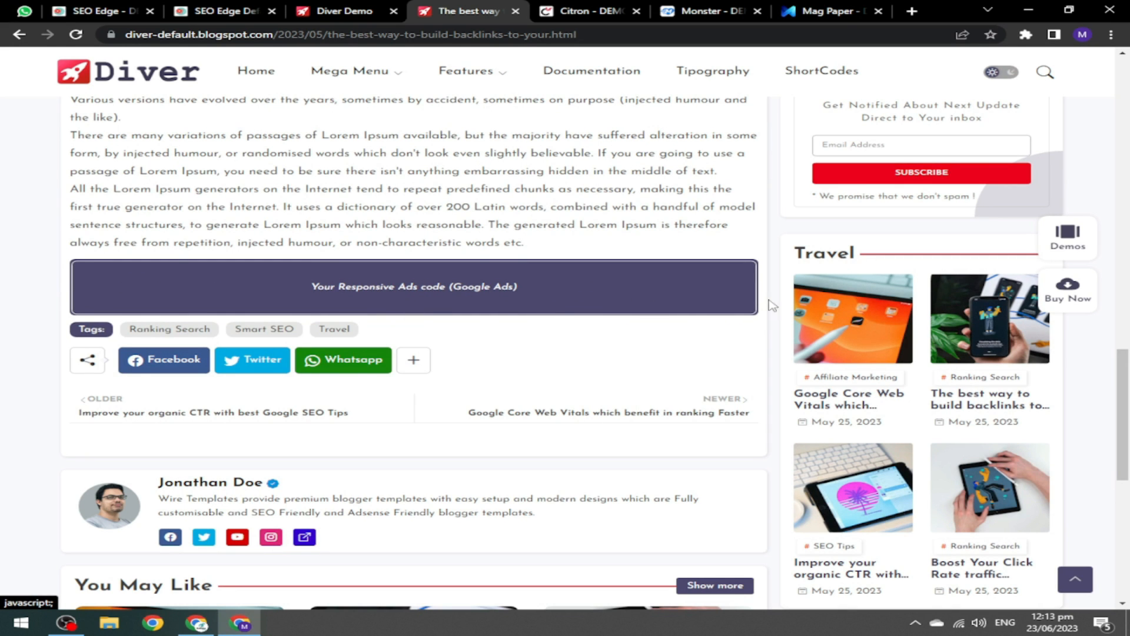
scroll(456, 396, "down", 9)
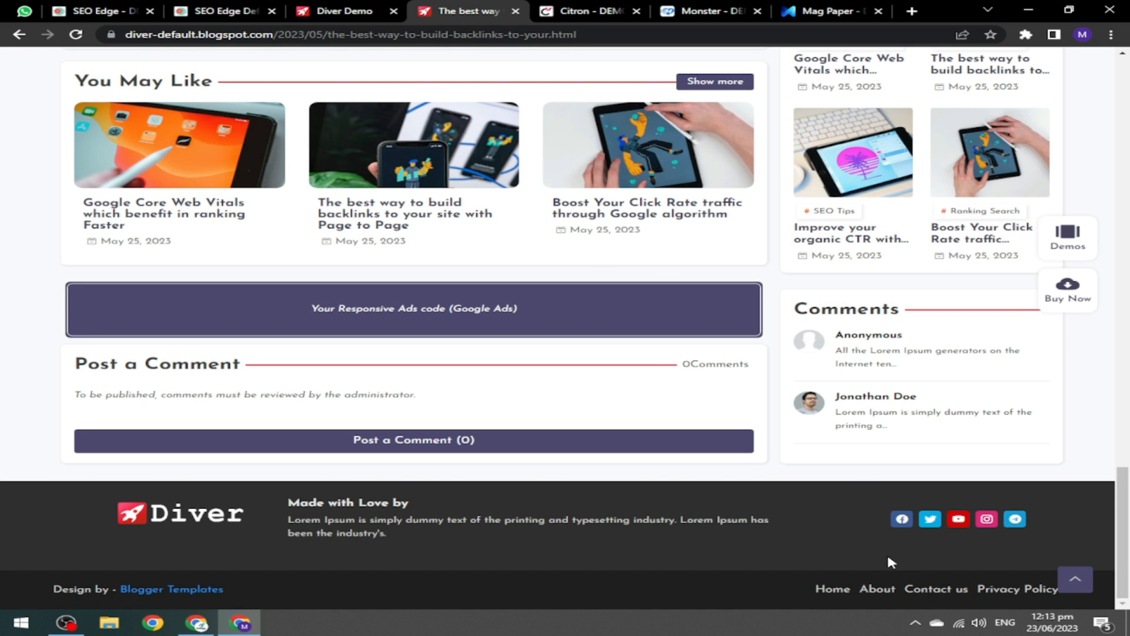
key("ctrl+w")
key("ctrl+w")
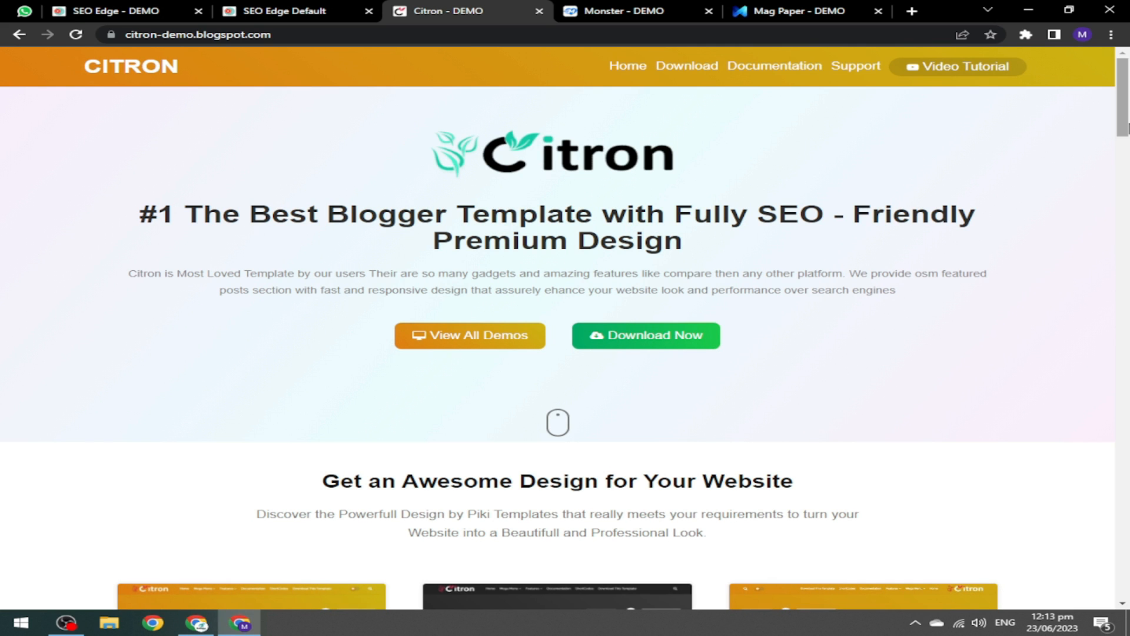
Open the Citron Default demo in a new tab and look over its top menus.
scroll(819, 160, "down", 6)
scroll(819, 161, "up", 3)
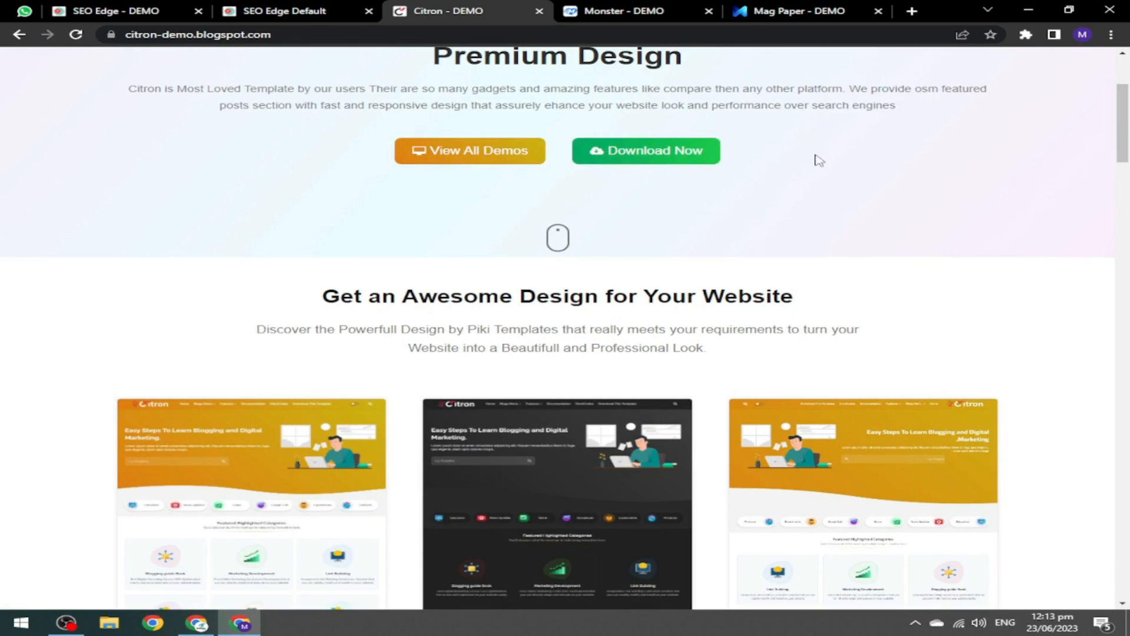
scroll(434, 318, "down", 5)
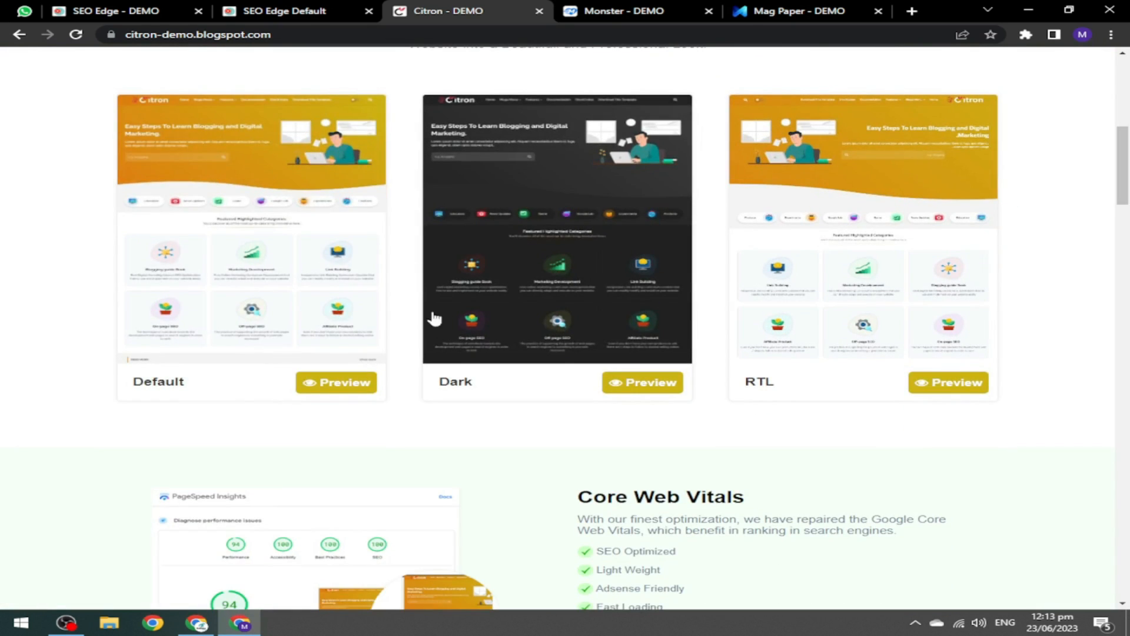
left_click(347, 383)
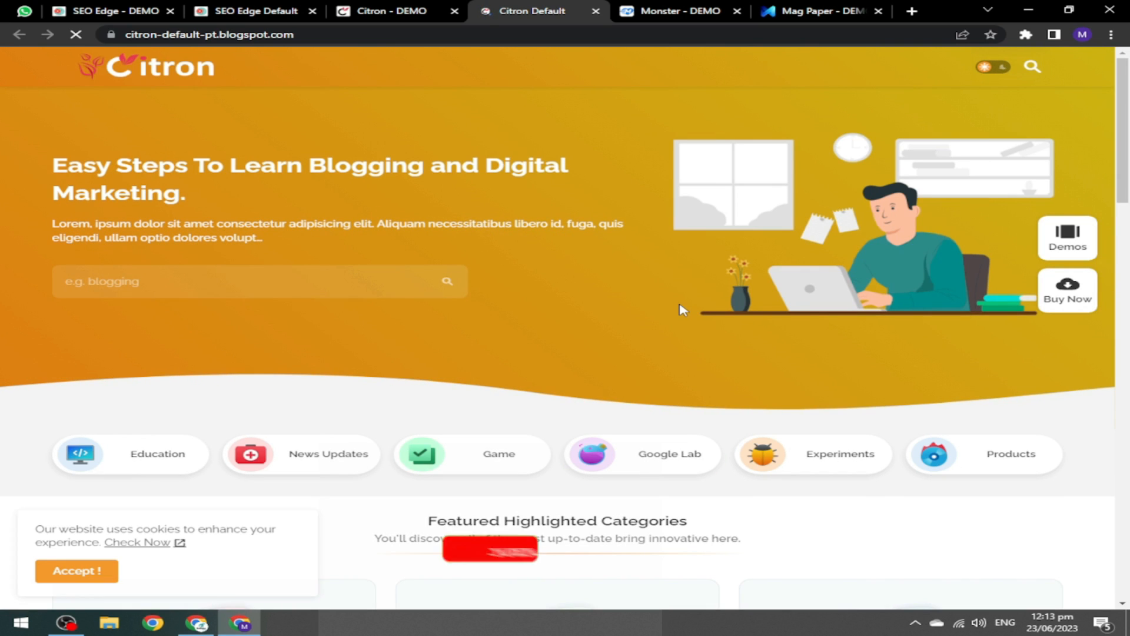
mouse_move(366, 67)
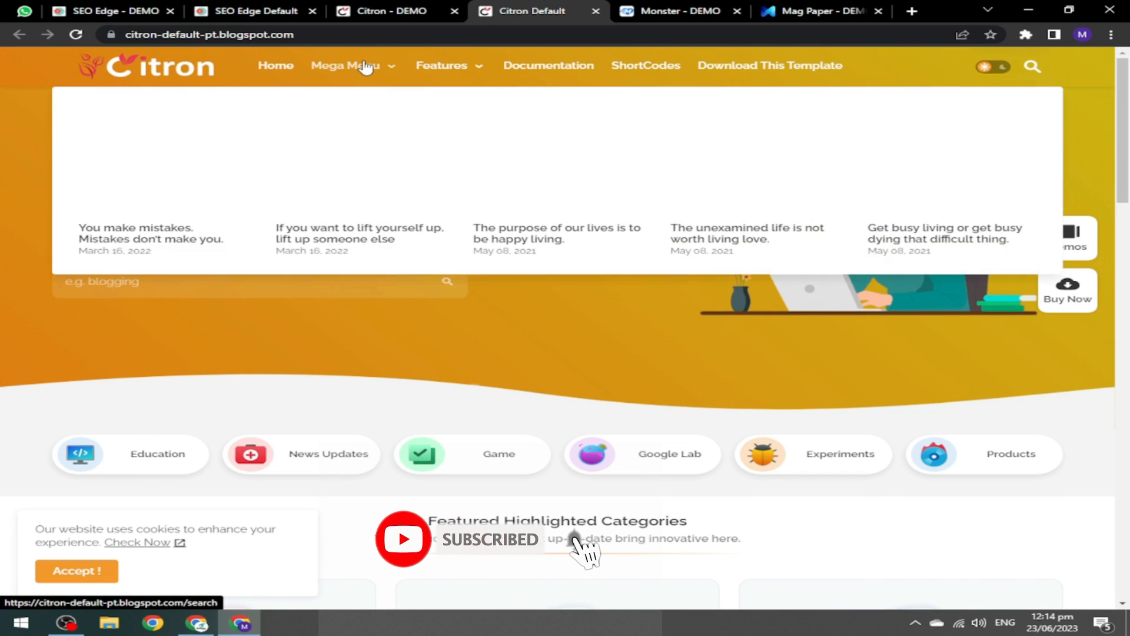
mouse_move(458, 66)
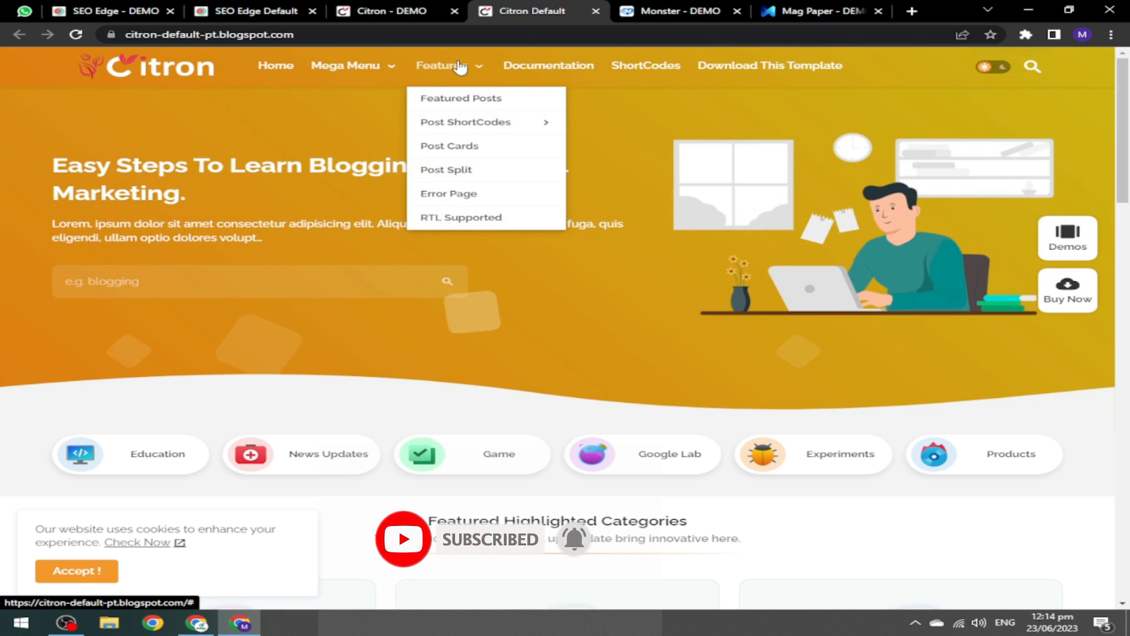
Browse the Citron Default blog, trying its search field and scrolling to the bottom and back.
left_click(198, 283)
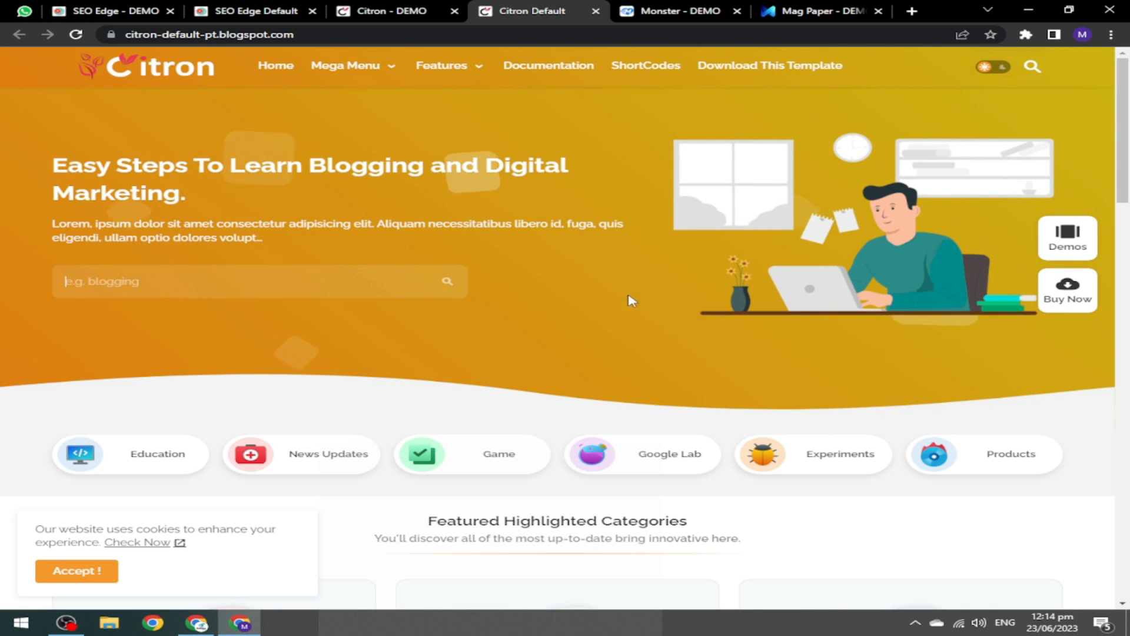
scroll(1123, 176, "down", 4)
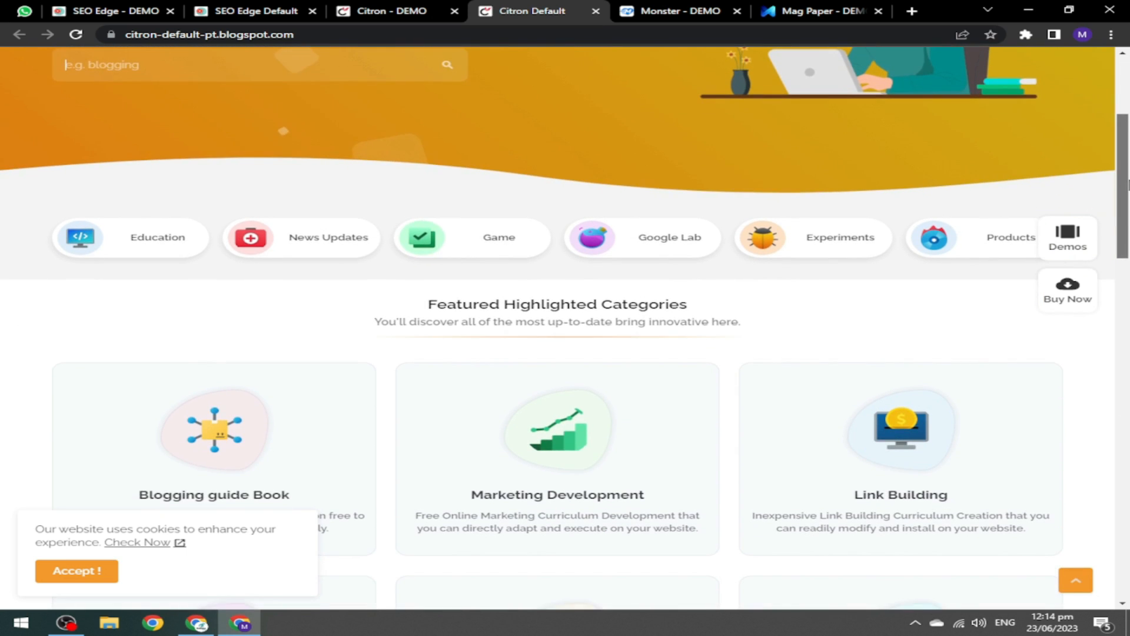
scroll(1128, 184, "down", 1)
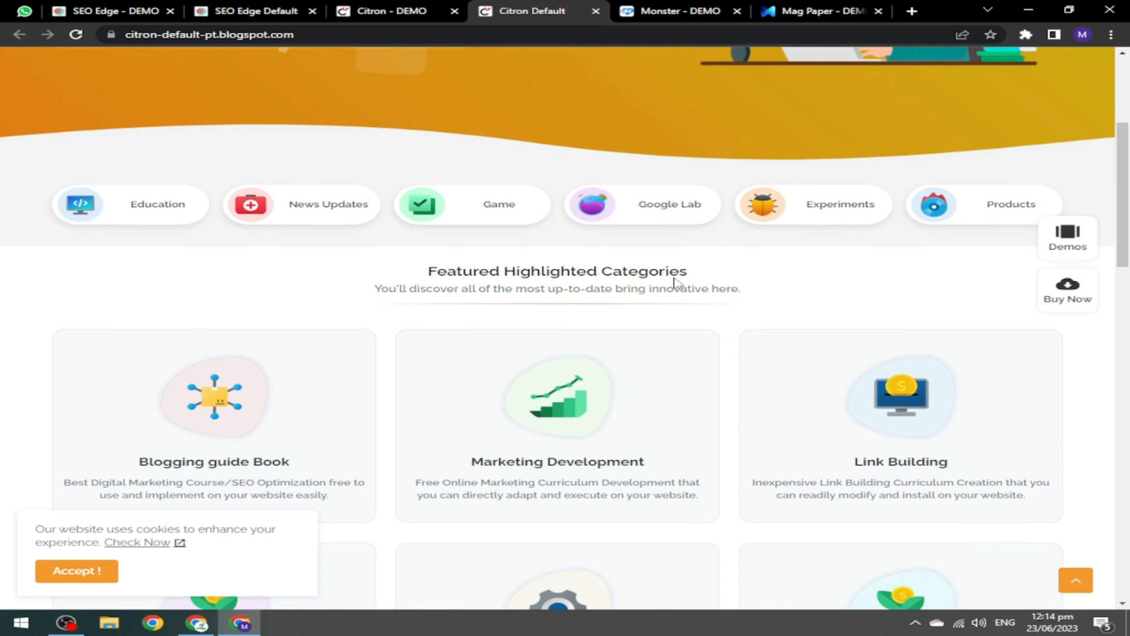
left_click_drag(1127, 149, 1124, 544)
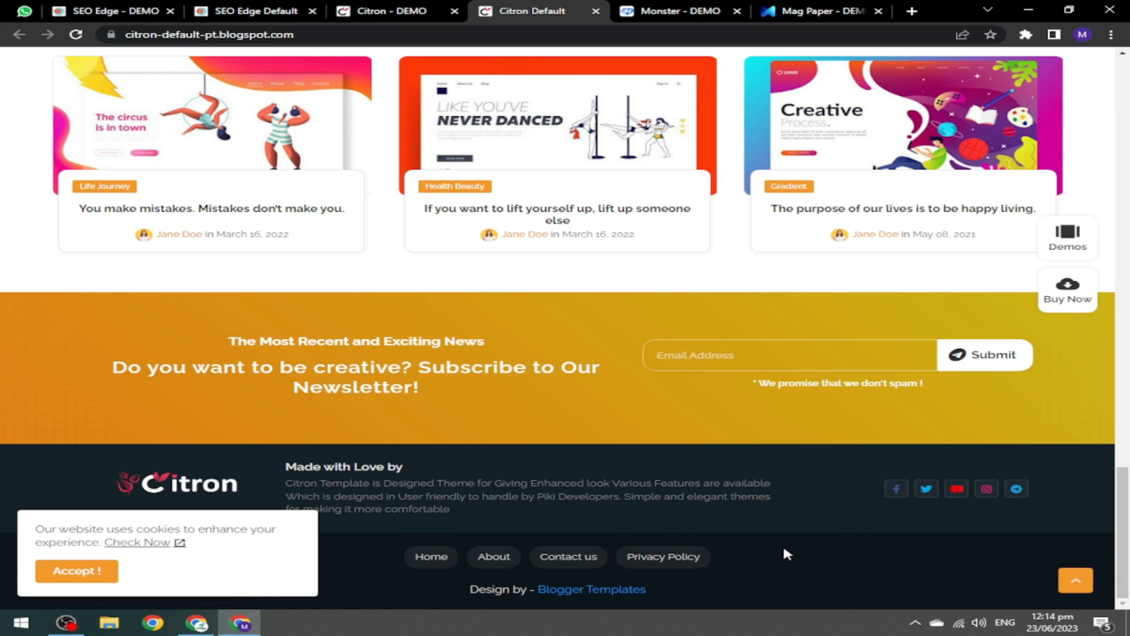
left_click_drag(1128, 476, 1123, 58)
Return to the Citron demo overview, then switch to the Monster demo page.
left_click(397, 7)
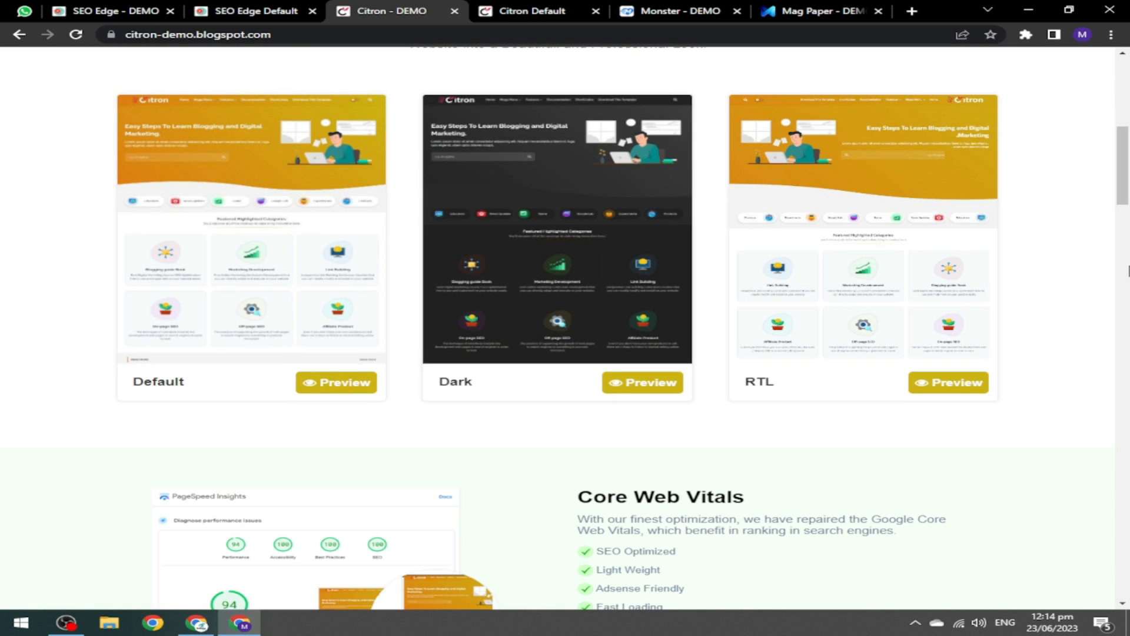
scroll(605, 255, "up", 5)
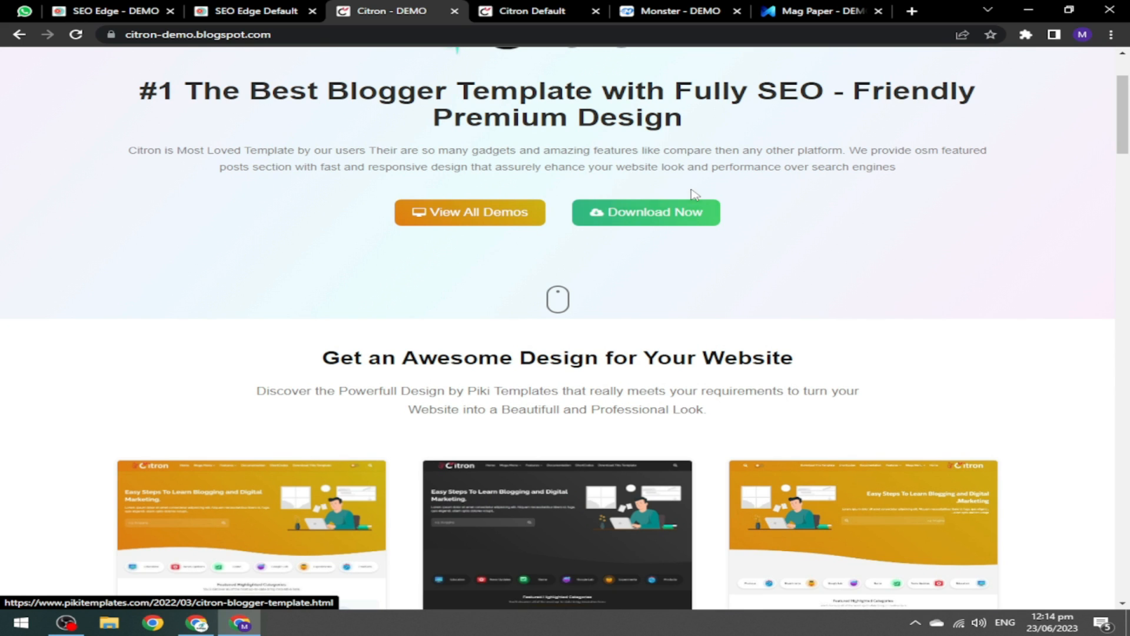
left_click(664, 10)
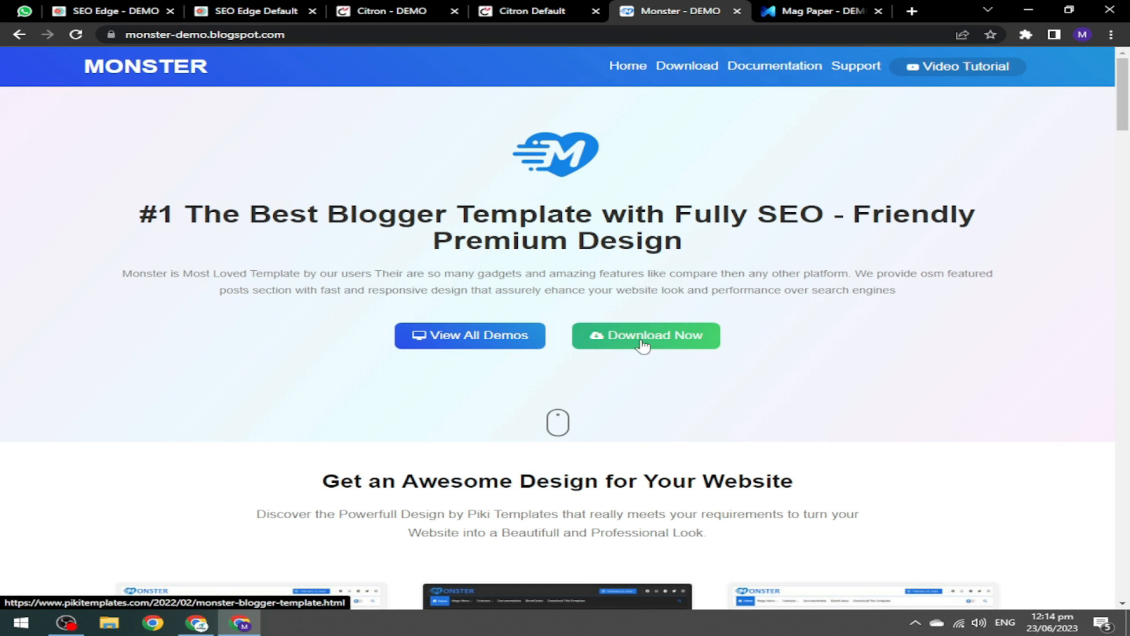
Preview the Monster Default demo in a new tab and scroll through its sections.
left_click_drag(1126, 121, 1127, 164)
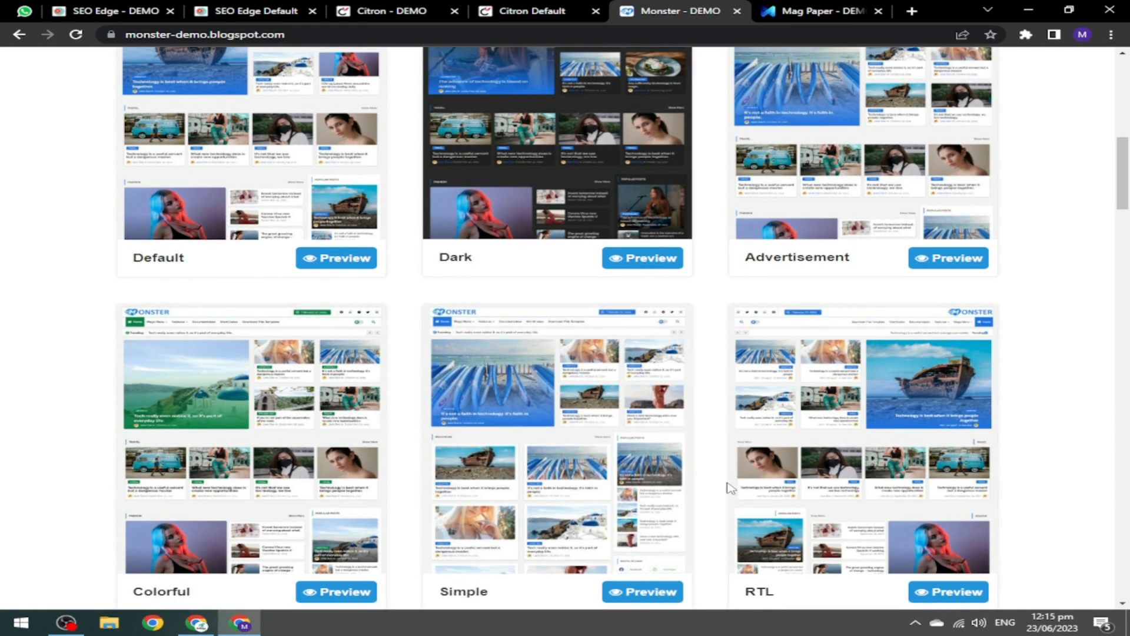
left_click(337, 259)
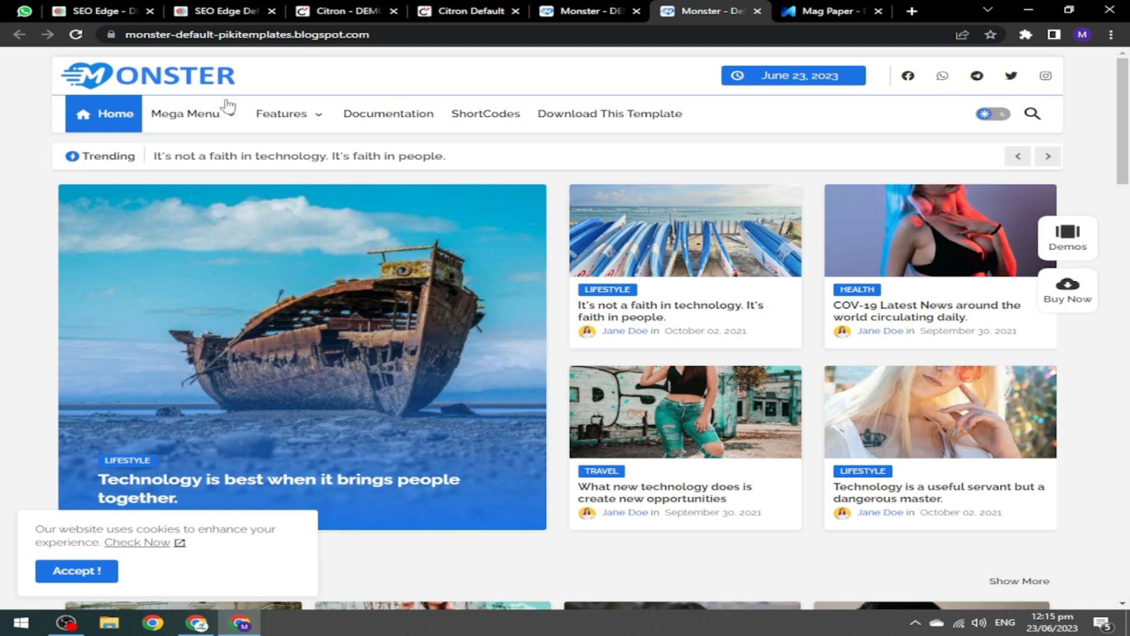
mouse_move(268, 113)
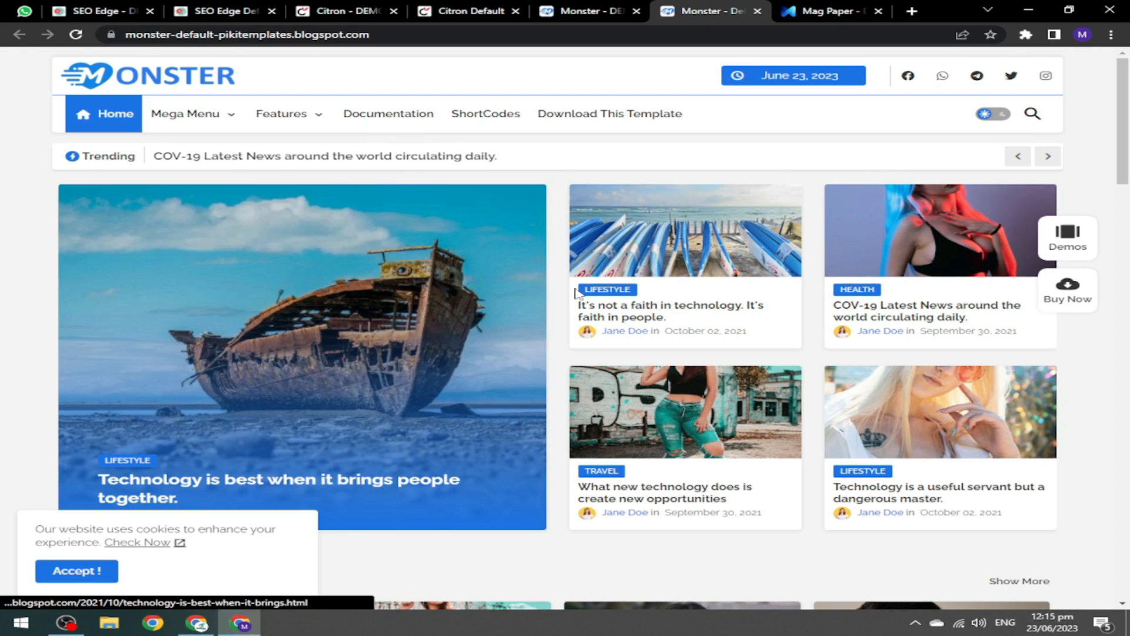
left_click_drag(1124, 126, 1129, 219)
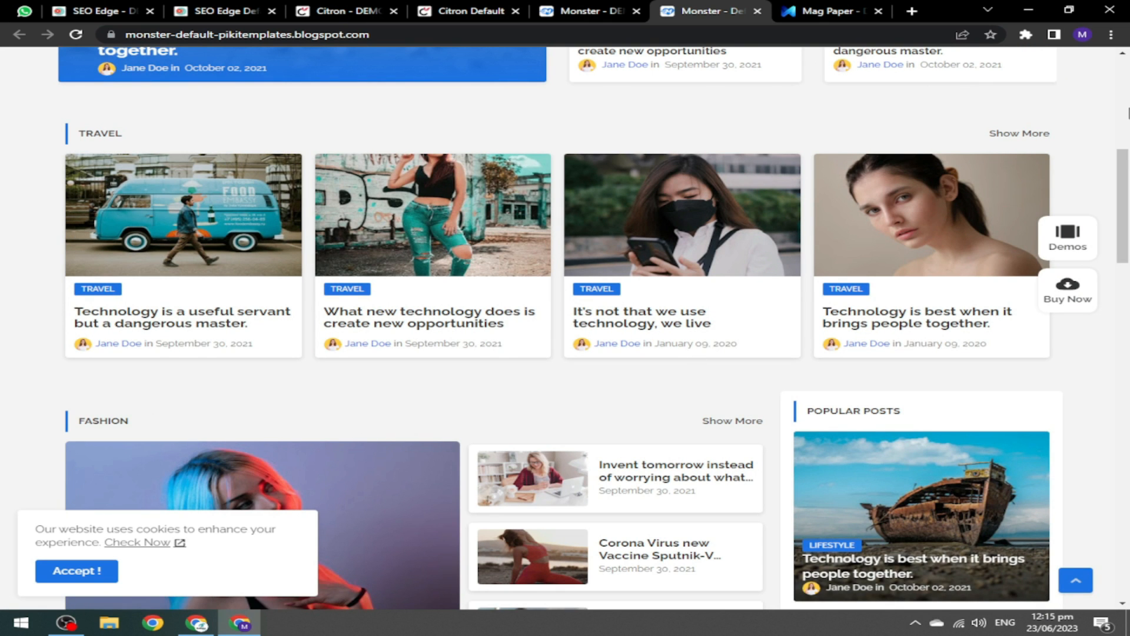
scroll(1128, 174, "down", 6)
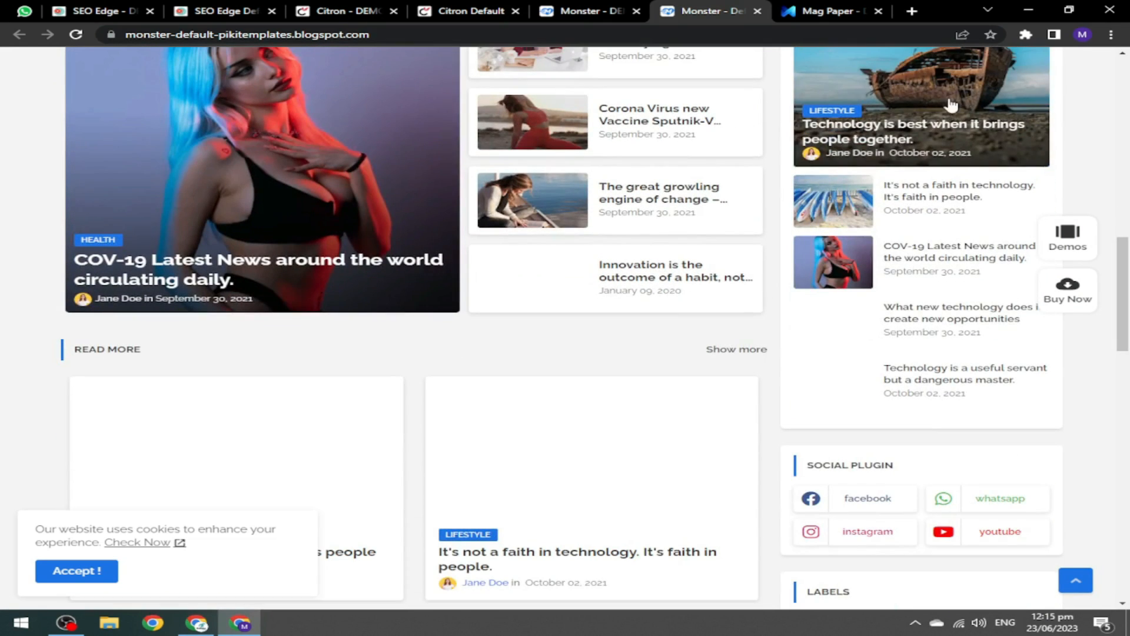
left_click_drag(1129, 330, 1127, 557)
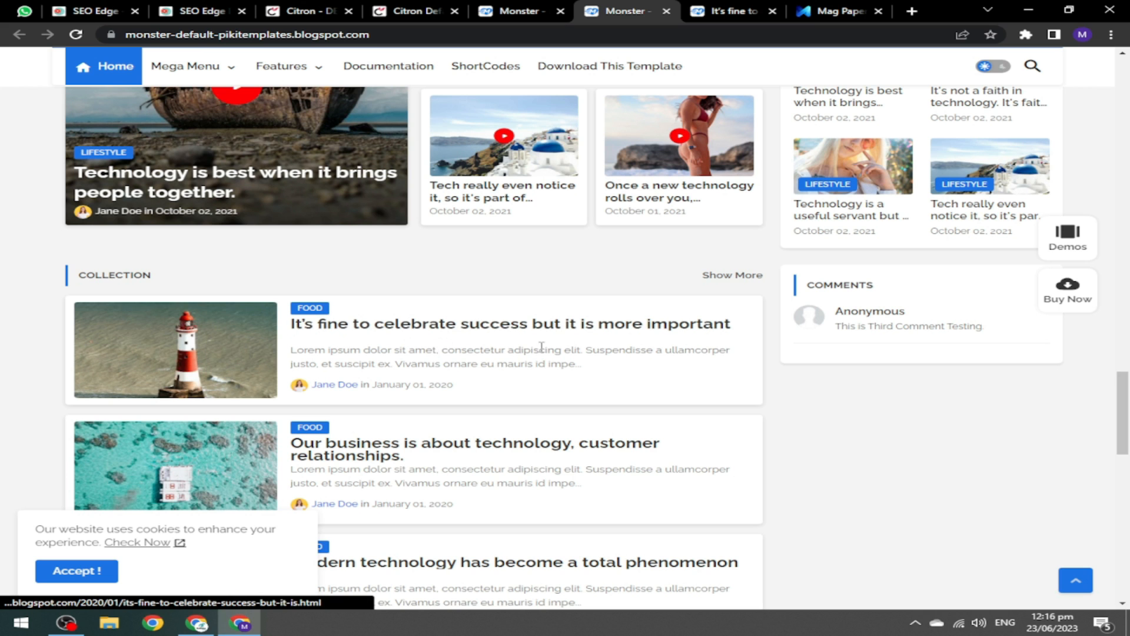
Scroll the 'It's fine to celebrate success' post to its footer, then go back to the Monster demo overview.
left_click(730, 10)
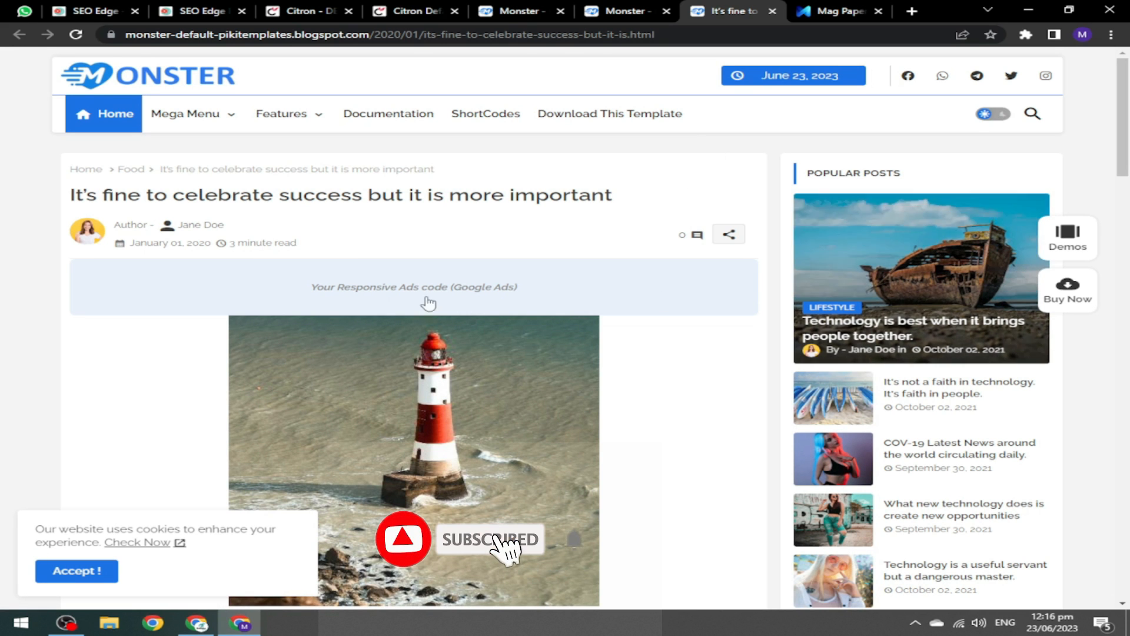
left_click_drag(1128, 121, 1124, 525)
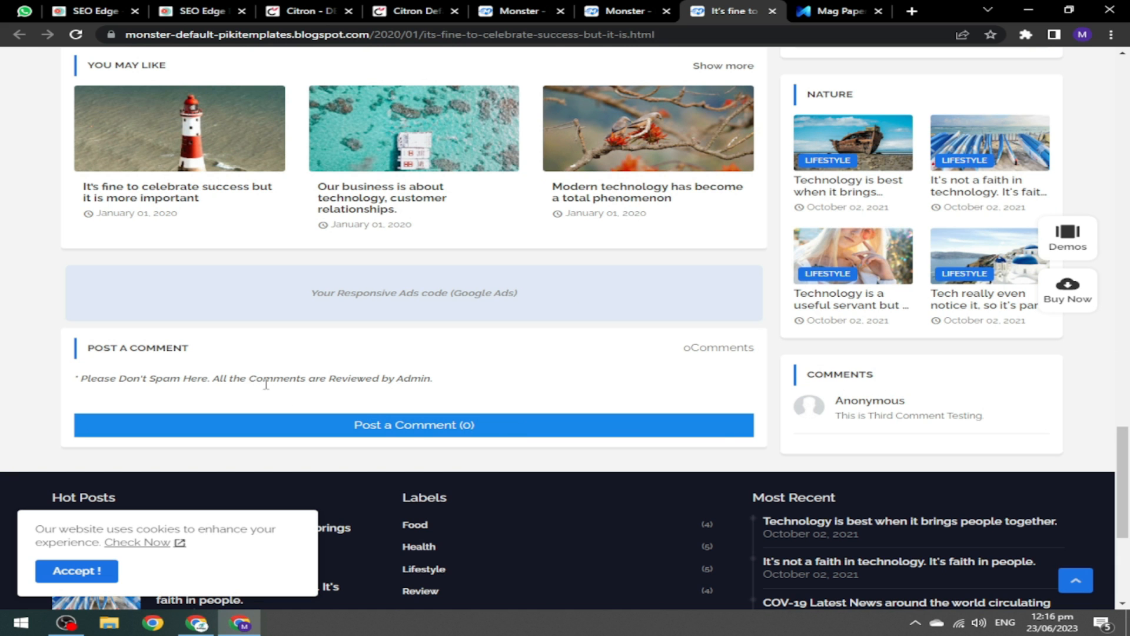
left_click_drag(1128, 465, 1127, 580)
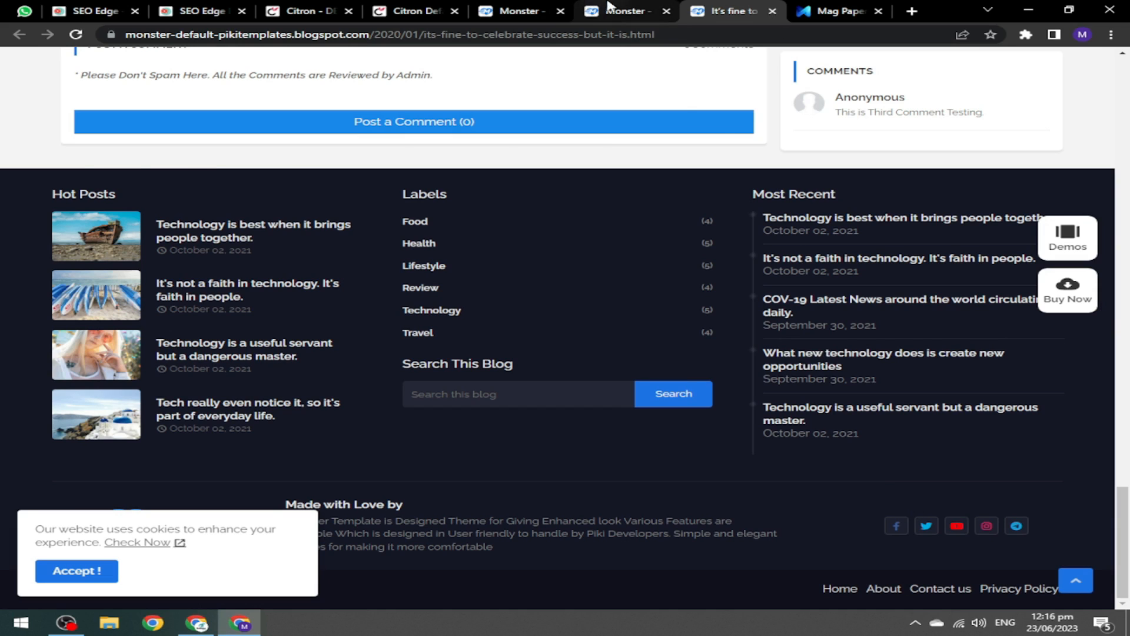
left_click(624, 12)
scroll(522, 82, "up", 15)
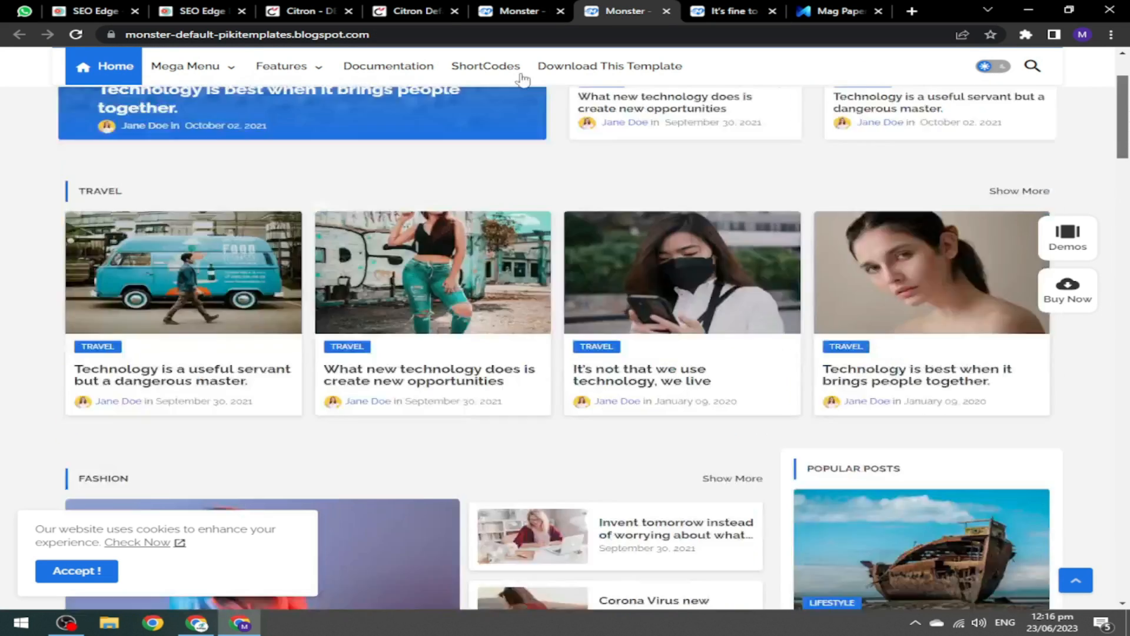
left_click(518, 11)
From the Mag Paper demo page, preview the Default demo blog in a new tab.
left_click(839, 11)
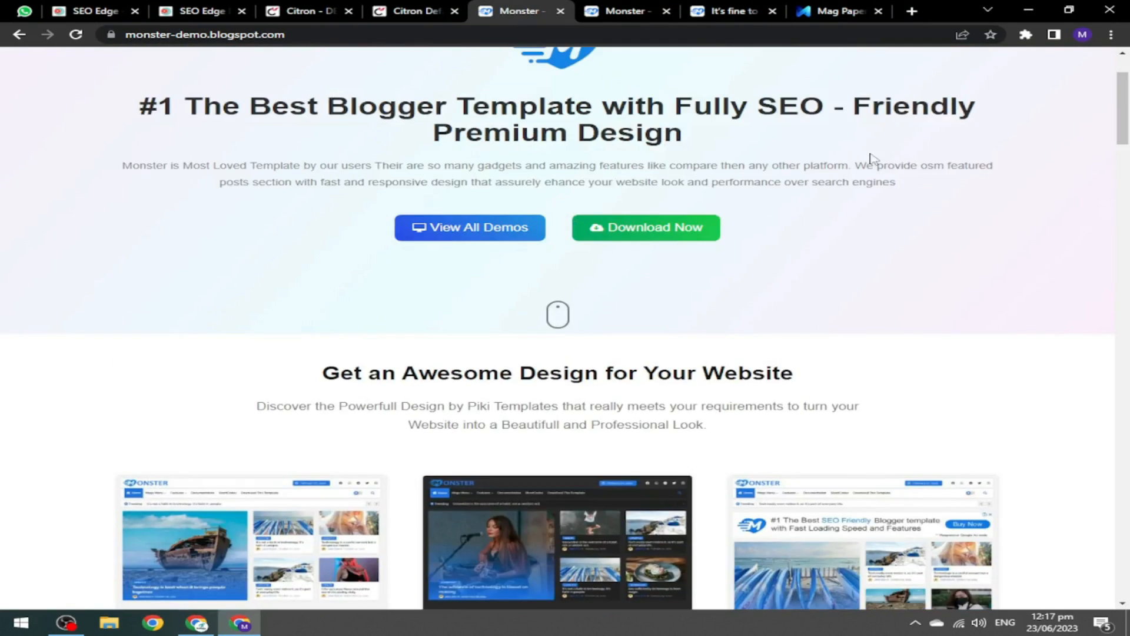
scroll(258, 91, "up", 2)
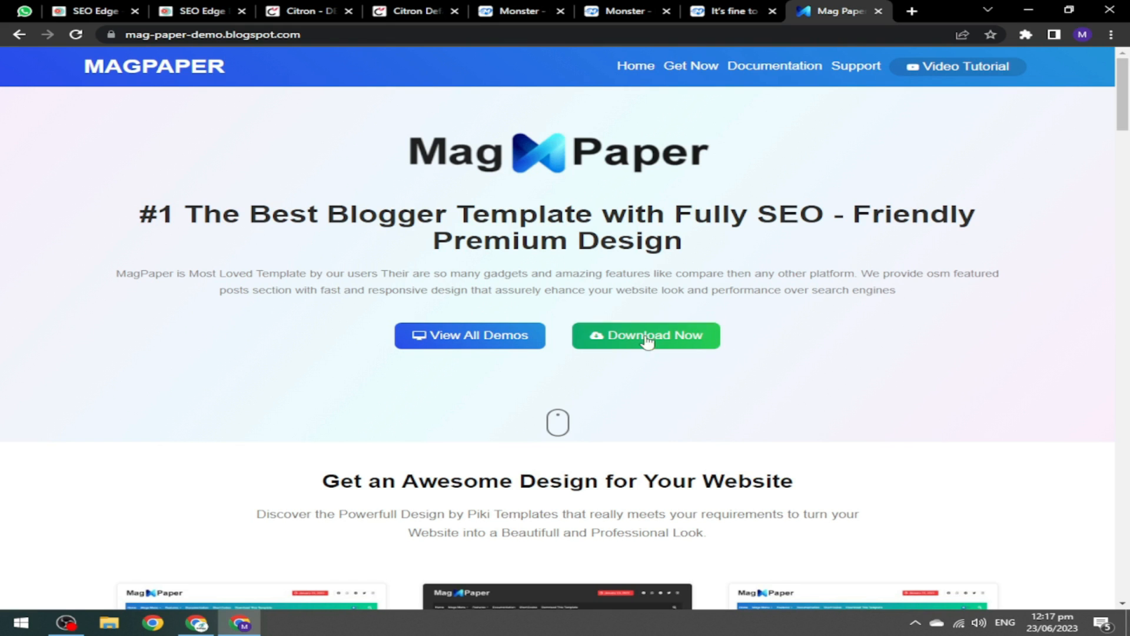
left_click_drag(1127, 111, 1080, 174)
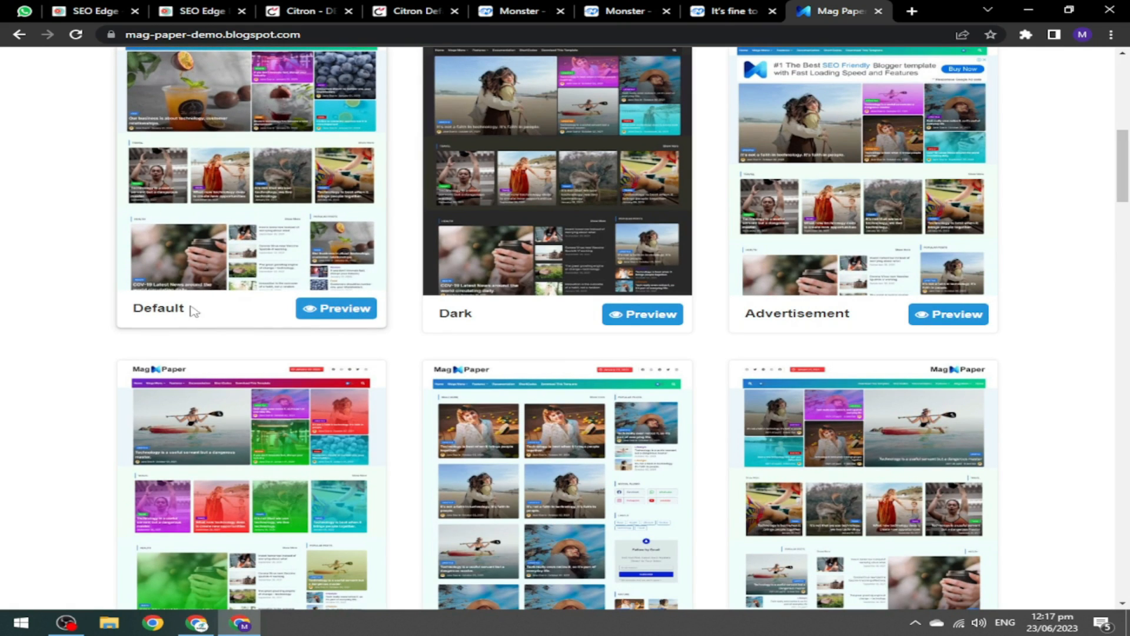
left_click(319, 316)
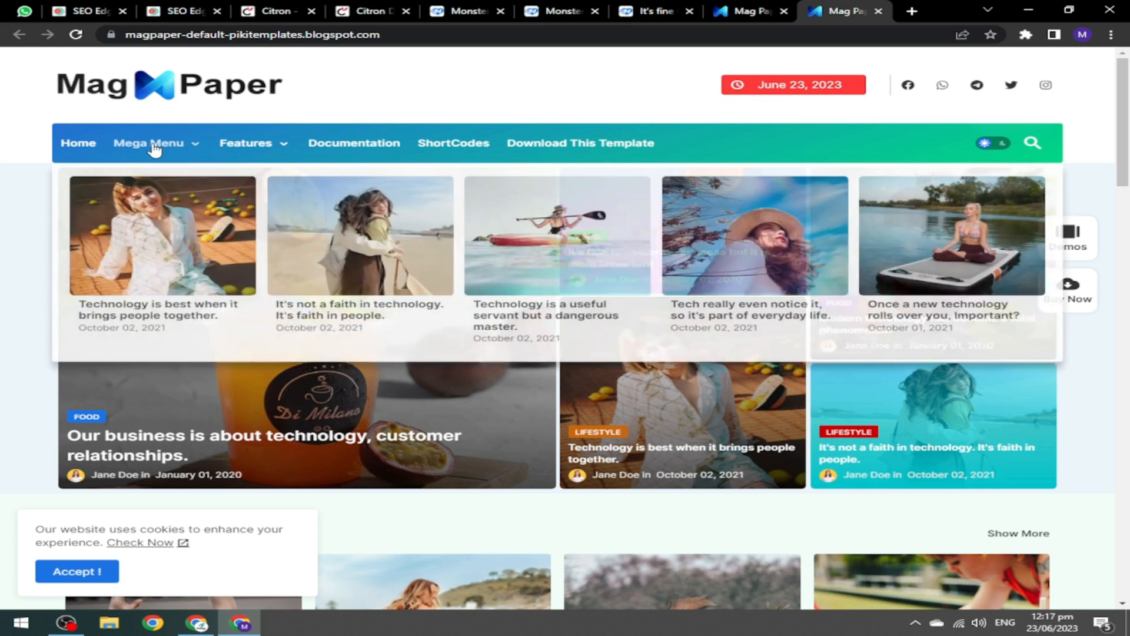
Open the first Technology post, 'The advance of technology is based on making', in a background tab.
mouse_move(259, 145)
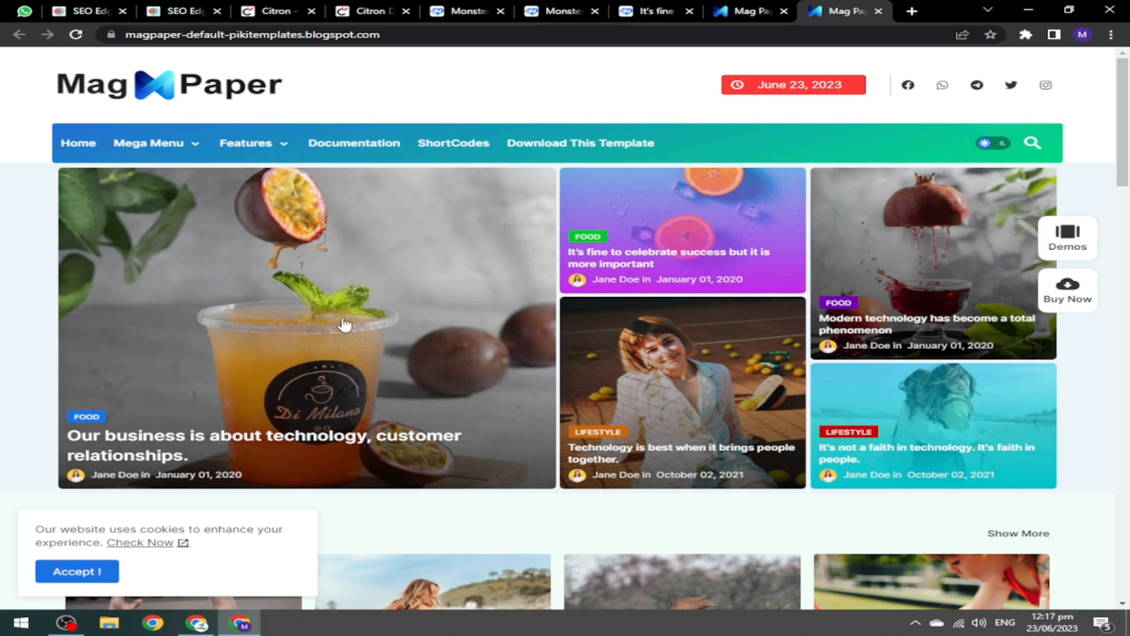
scroll(344, 324, "down", 6)
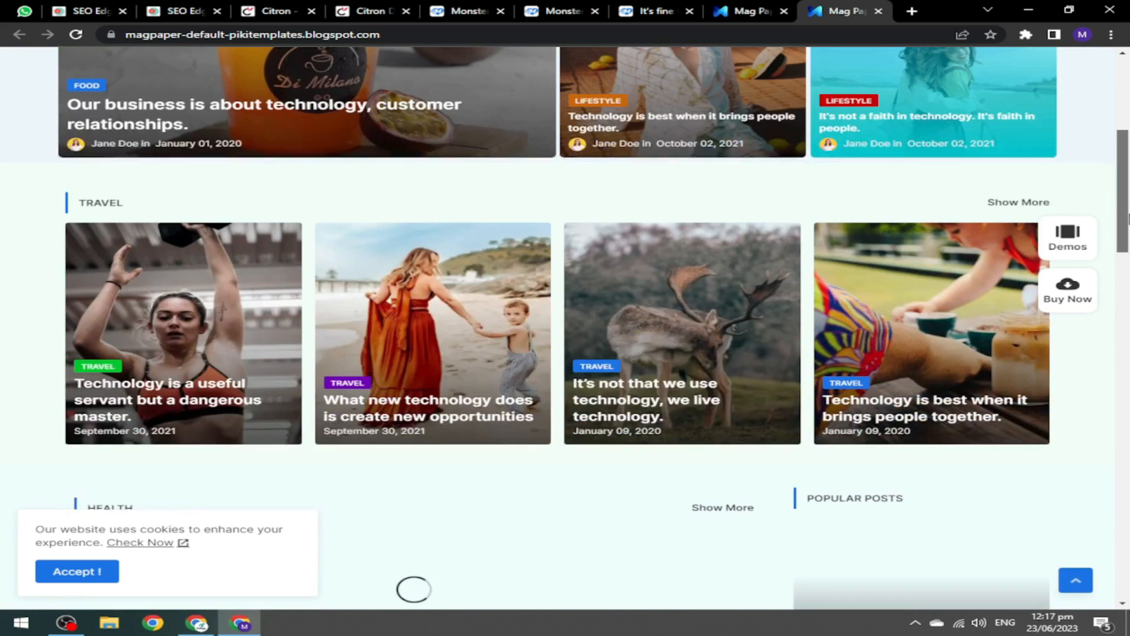
scroll(386, 226, "down", 2)
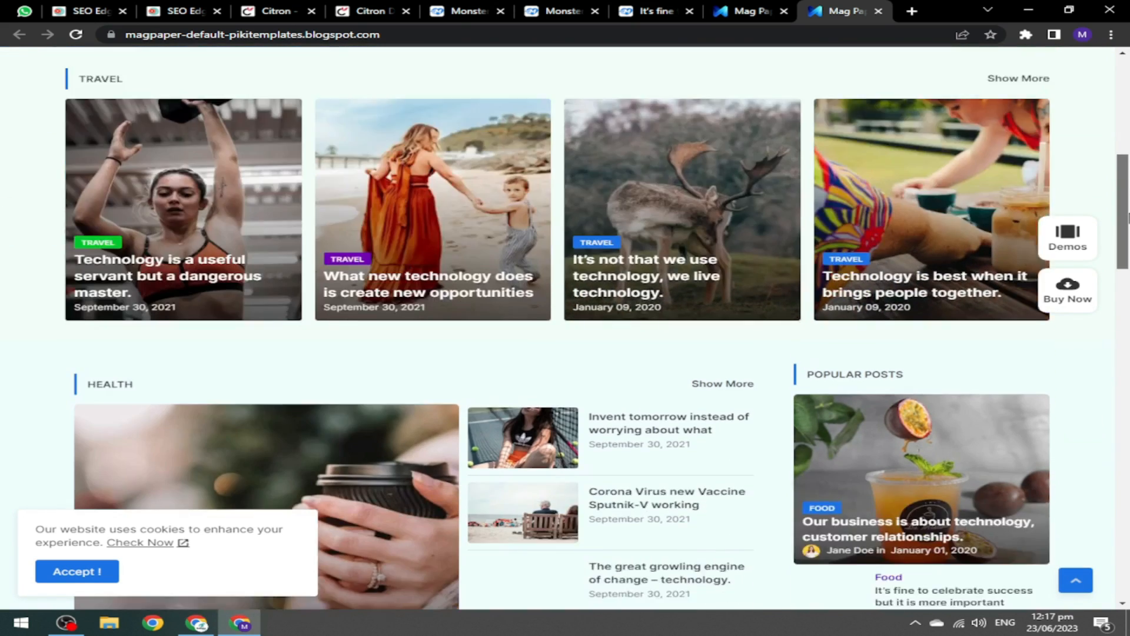
scroll(780, 224, "down", 4)
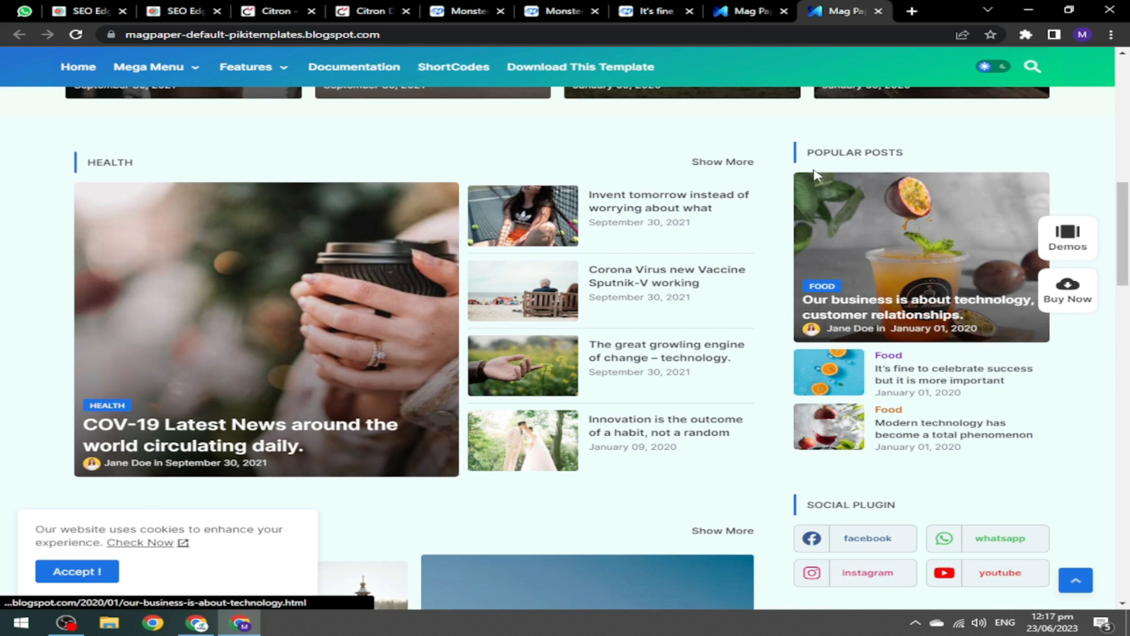
mouse_move(1129, 225)
left_mouse_down()
mouse_move(1128, 334)
mouse_move(1129, 187)
mouse_move(1128, 211)
left_mouse_up()
scroll(376, 246, "down", 15)
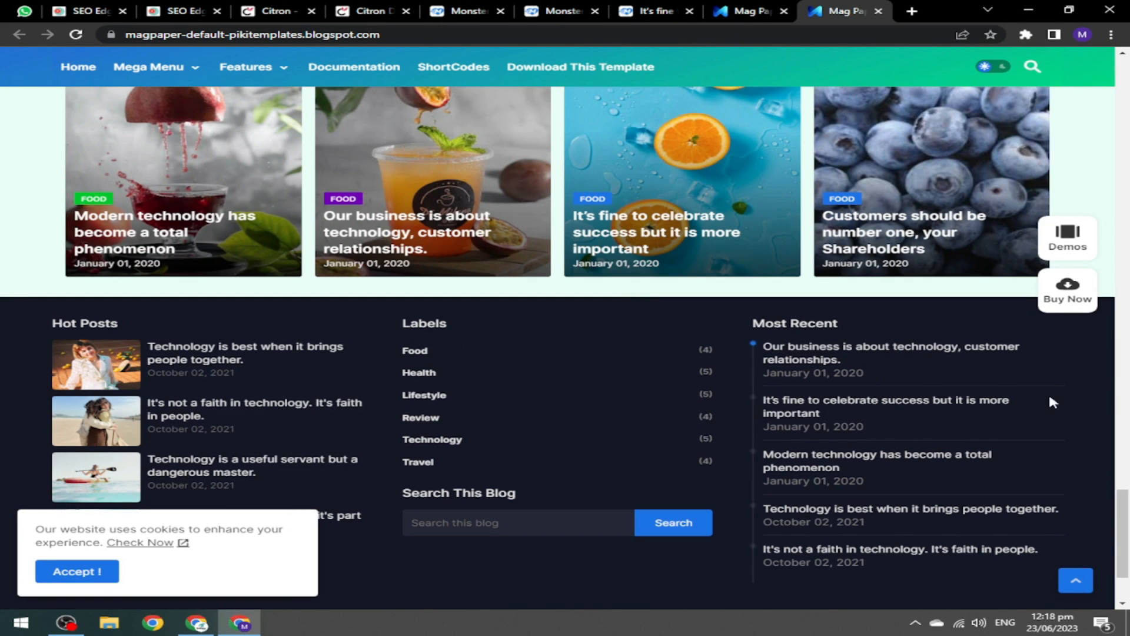
scroll(942, 383, "down", 3)
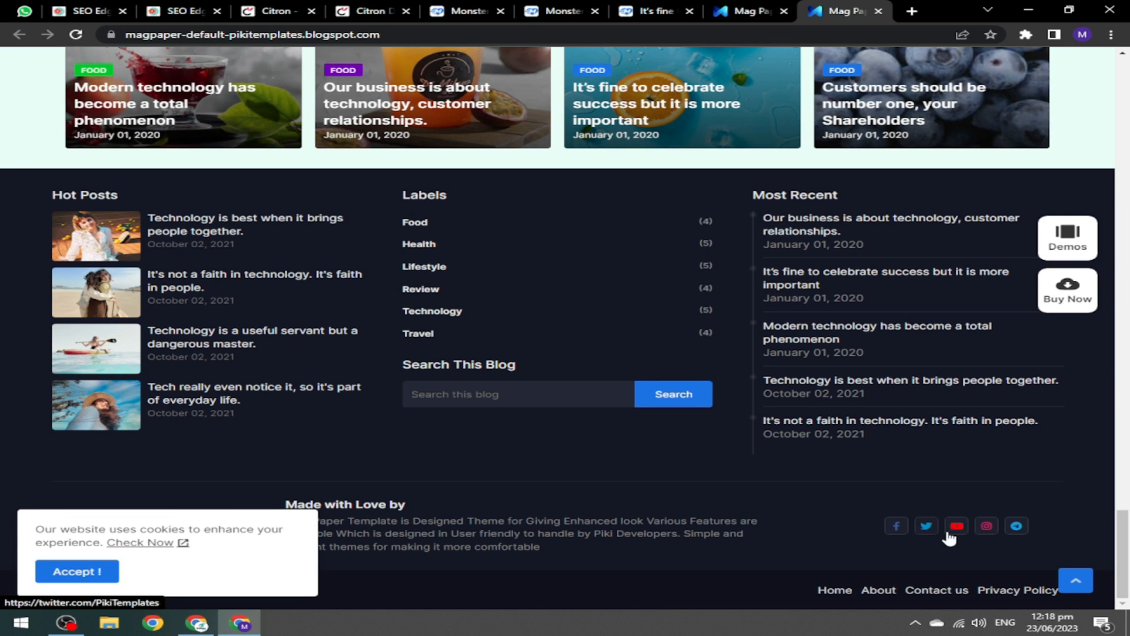
left_click_drag(1121, 520, 1127, 246)
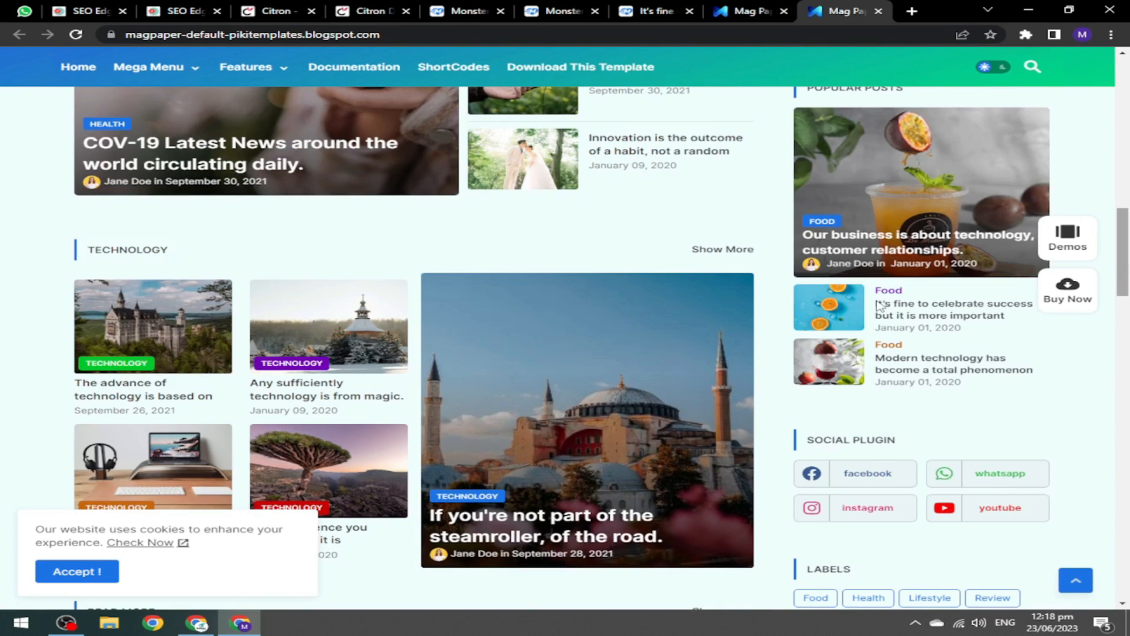
middle_click(221, 356)
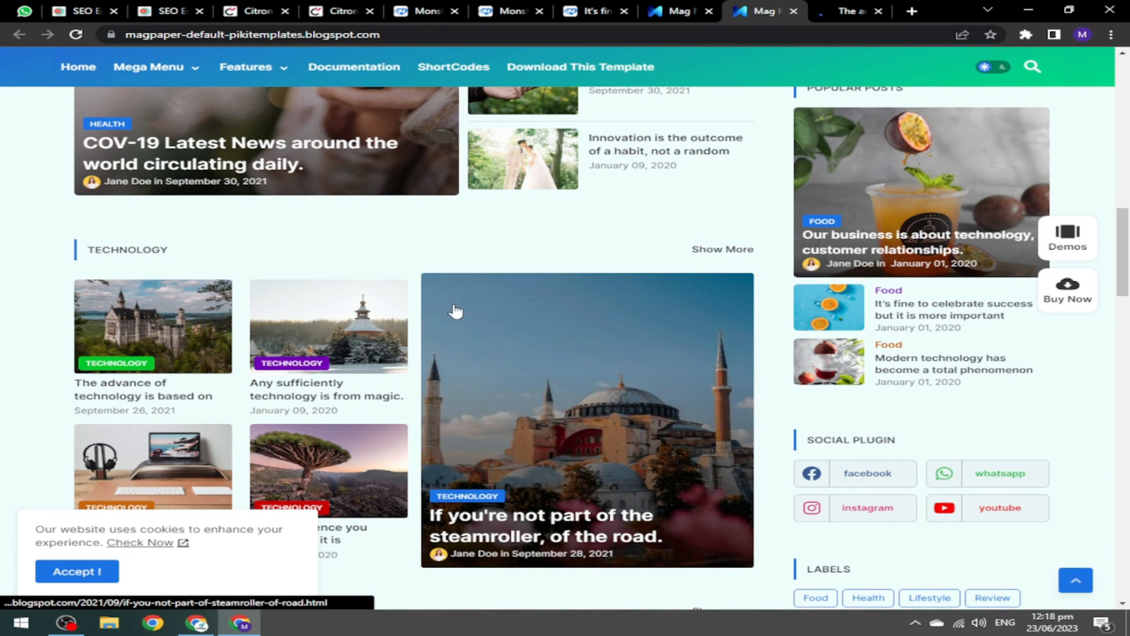
Read through the Mag Paper technology article, then return to the top of the Mag Paper demo page.
left_click(854, 10)
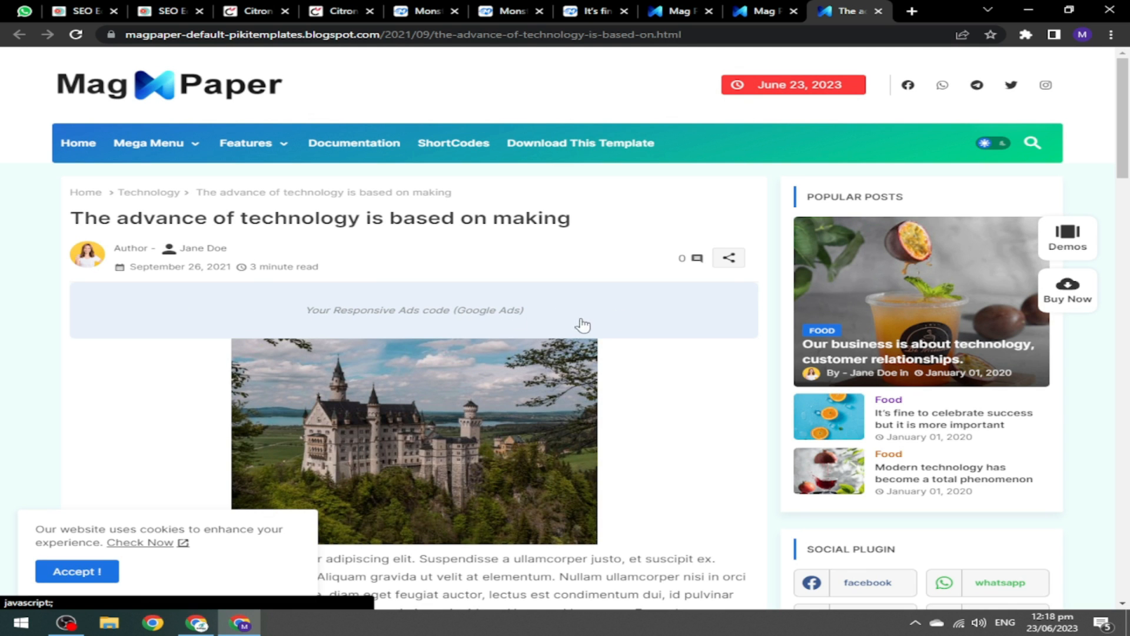
left_click_drag(1124, 147, 1129, 305)
left_click_drag(1128, 250, 1127, 497)
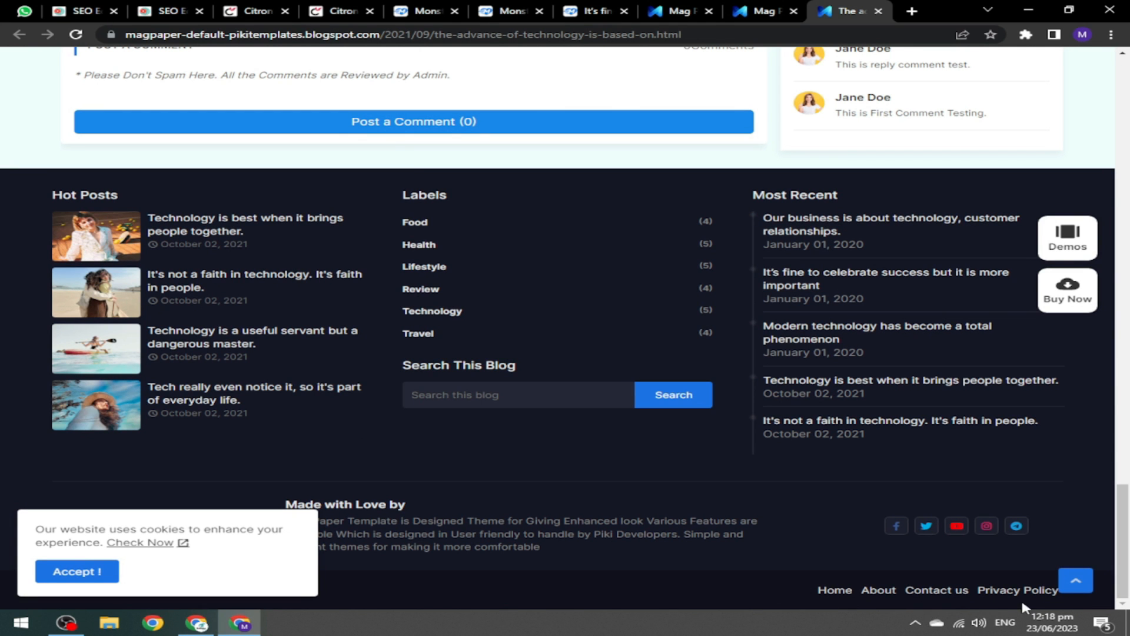
left_click_drag(1123, 504, 1127, 71)
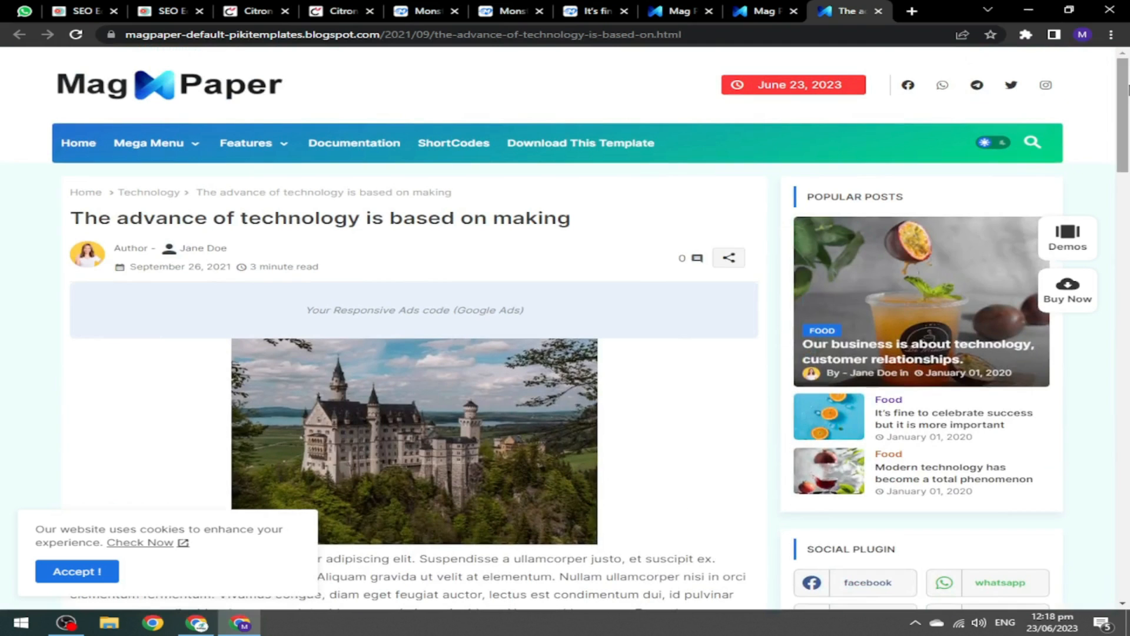
left_click(678, 9)
scroll(1129, 238, "up", 10)
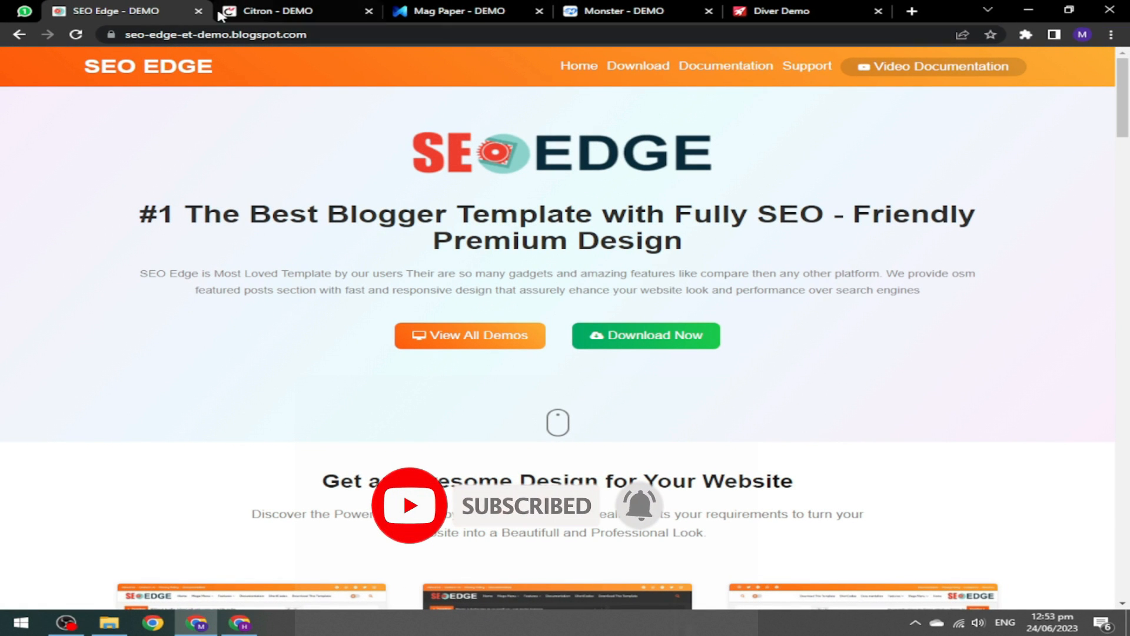
left_click(290, 9)
left_click(454, 5)
left_click(618, 10)
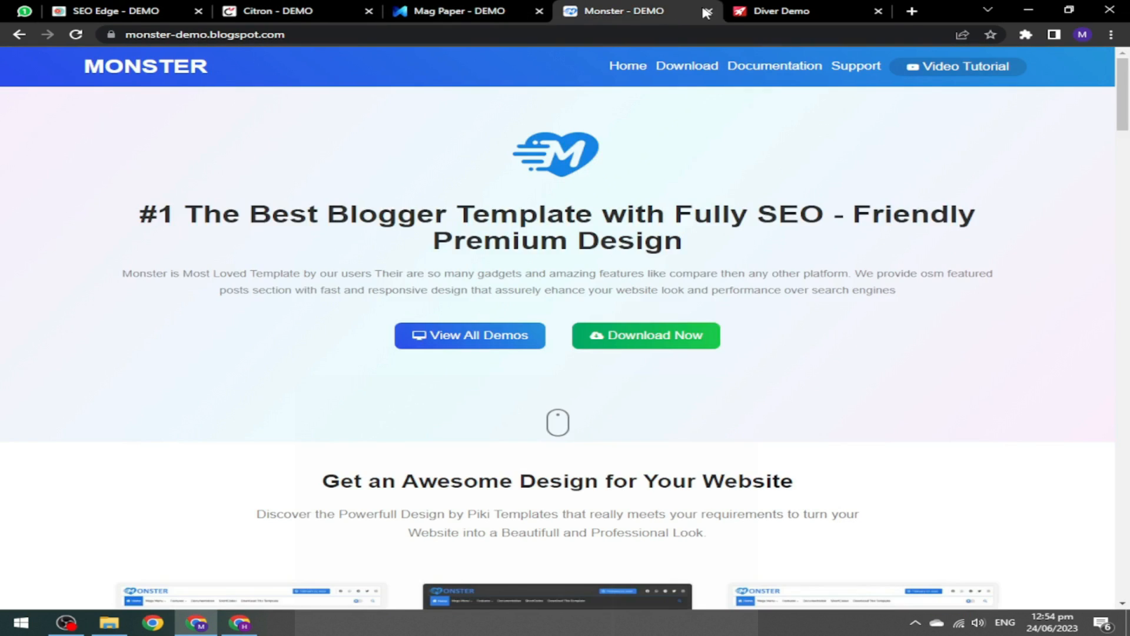
left_click(777, 7)
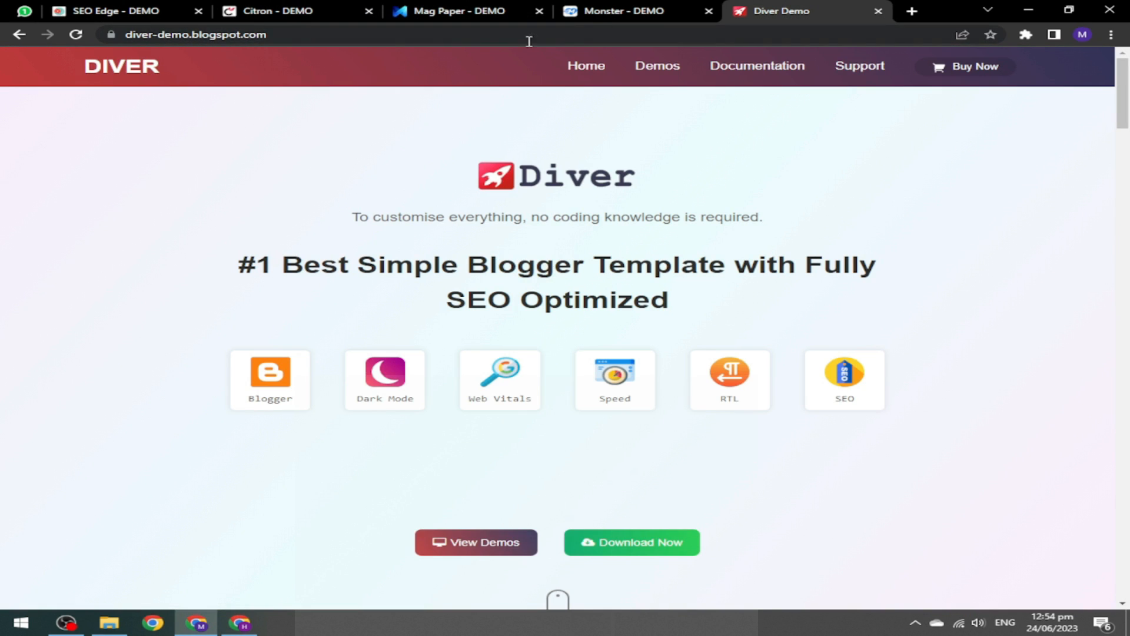
left_click(149, 7)
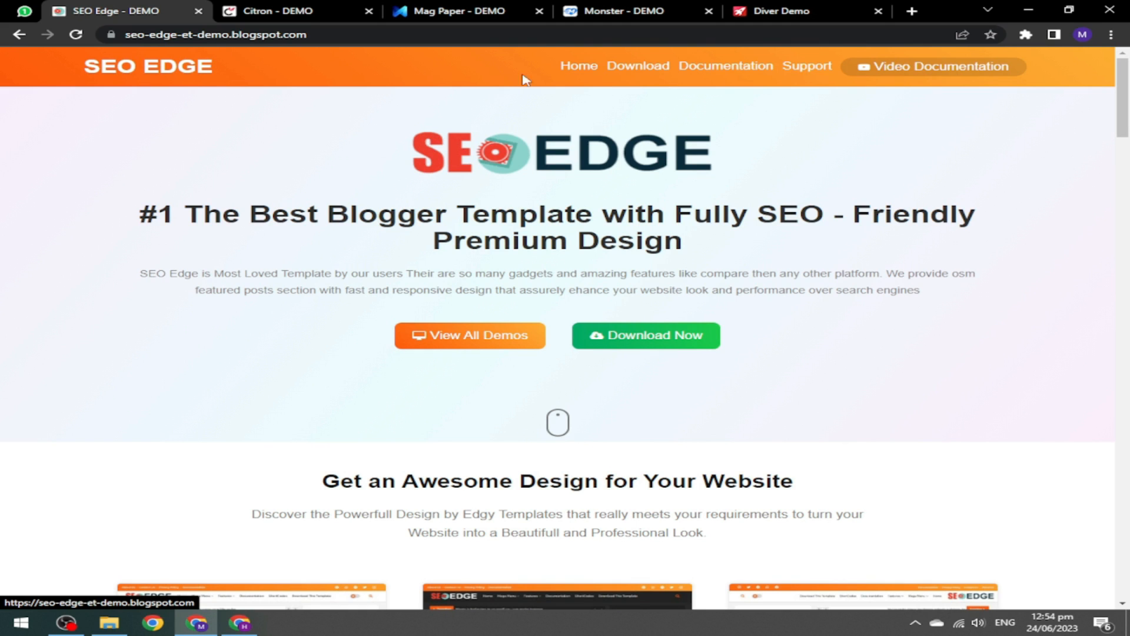
left_click(786, 11)
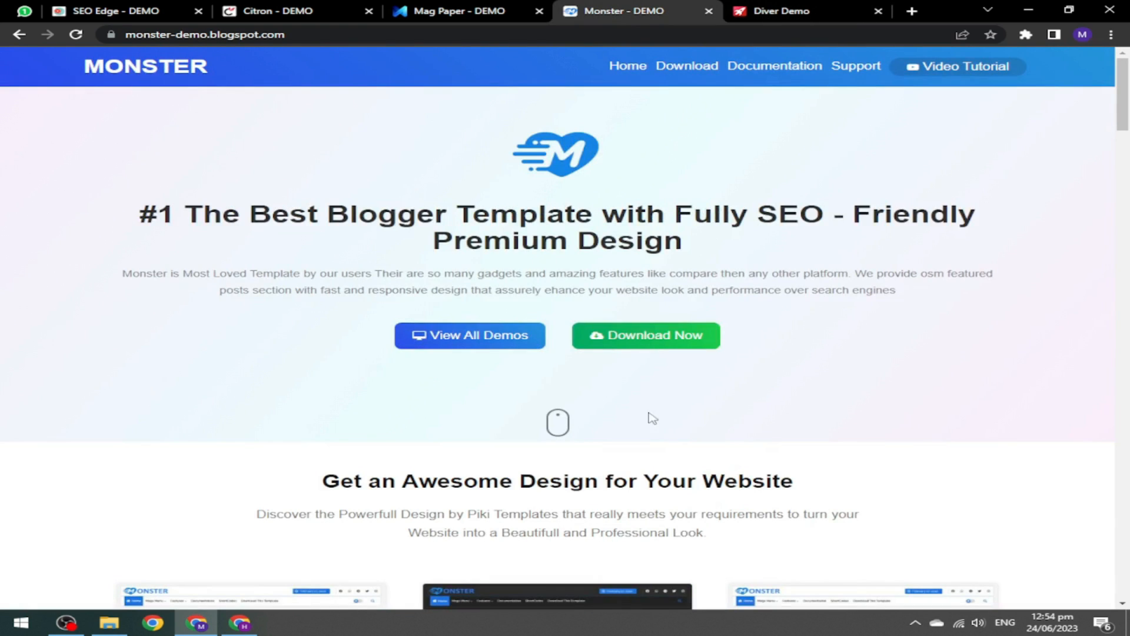
left_click(612, 11)
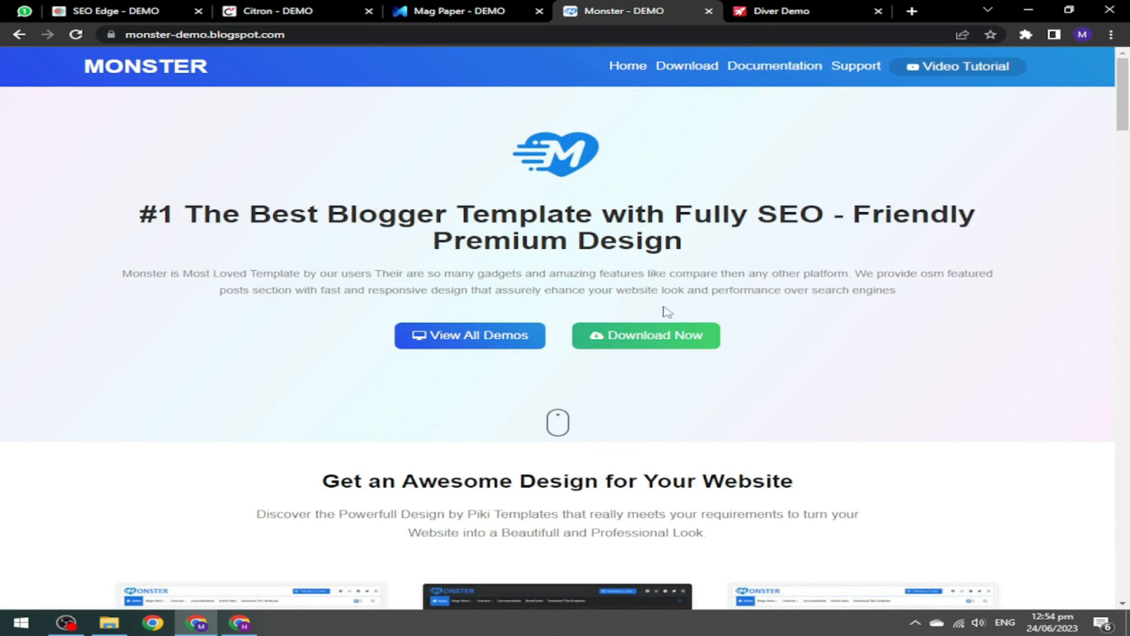
left_click(462, 11)
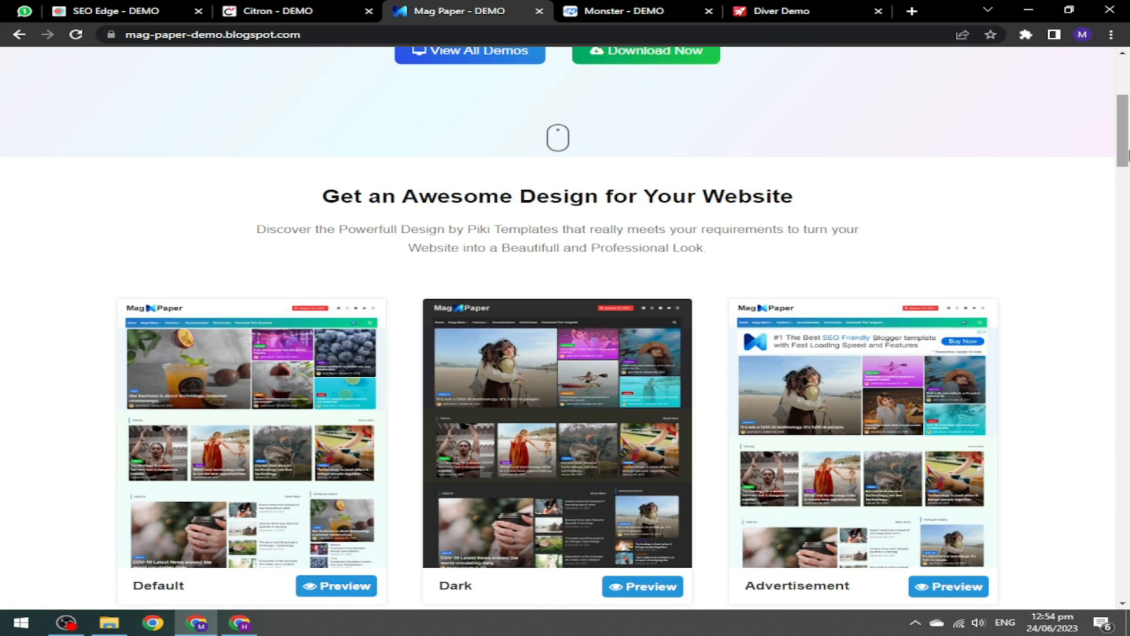
left_click_drag(1128, 151, 1125, 72)
left_click(133, 11)
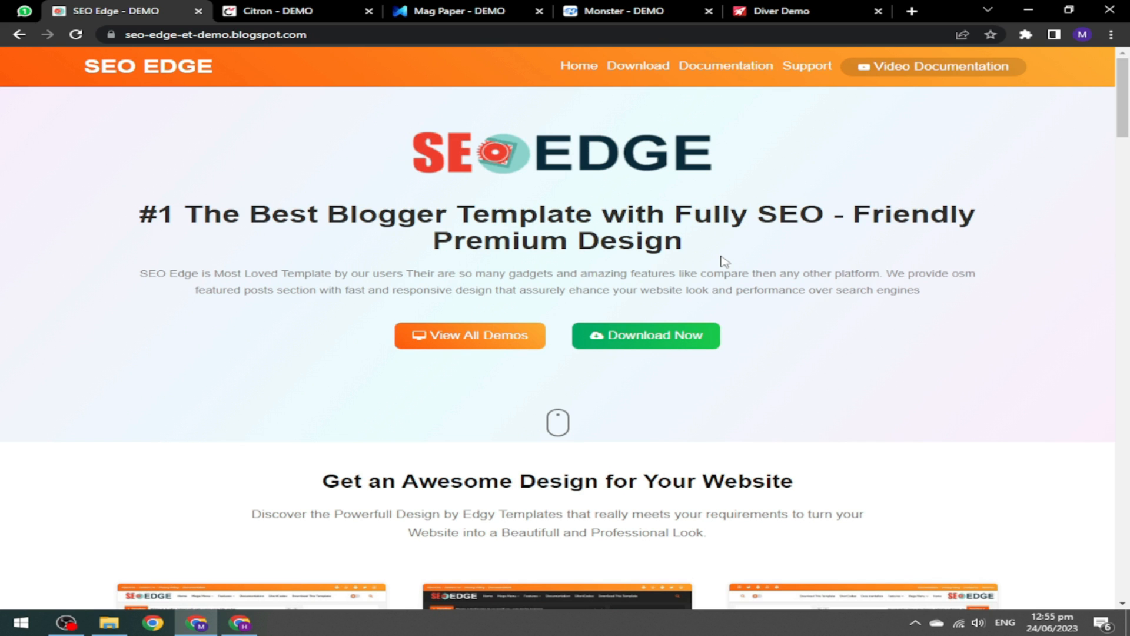
Download the SEO Edge Default Free Version zip from EdgyTemplates and show it in Downloads.
left_click(656, 337)
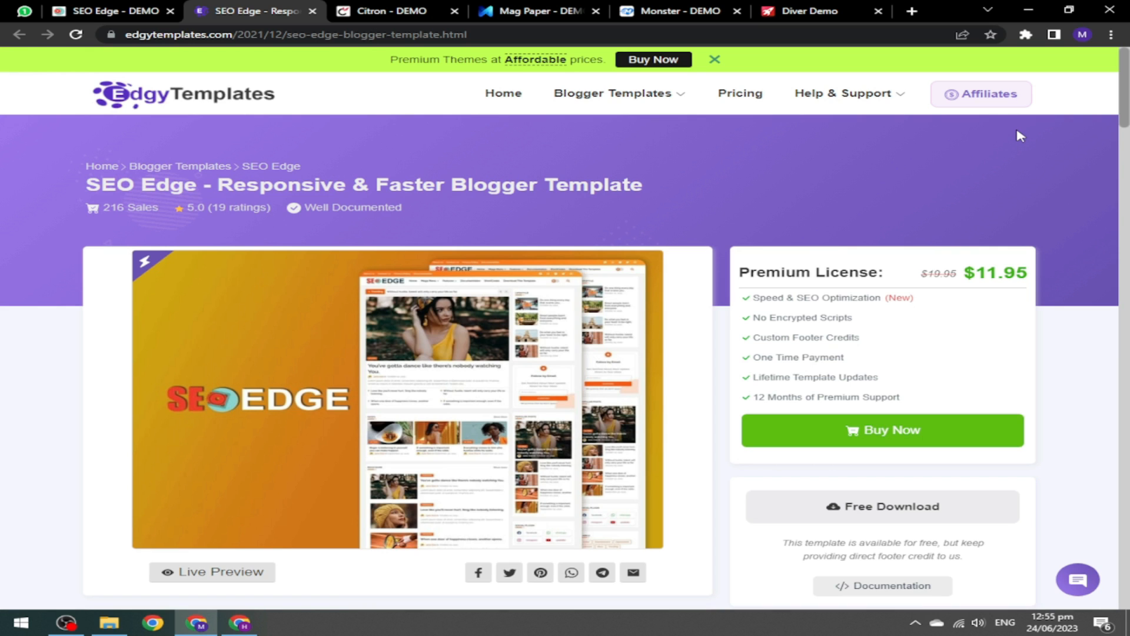
scroll(1124, 97, "down", 5)
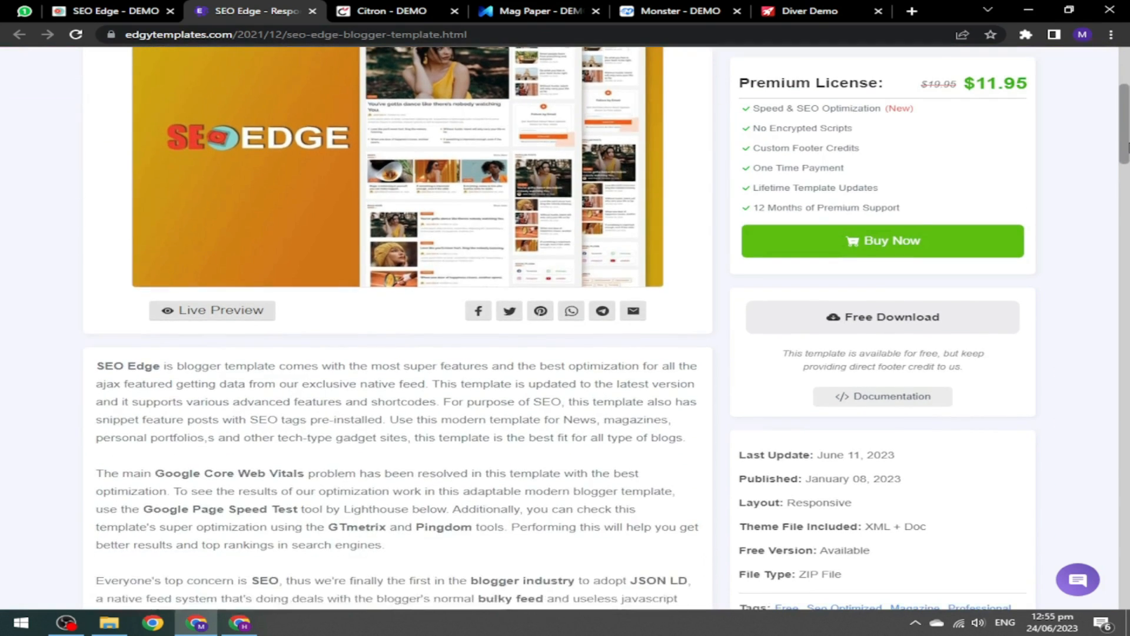
scroll(1127, 126, "up", 3)
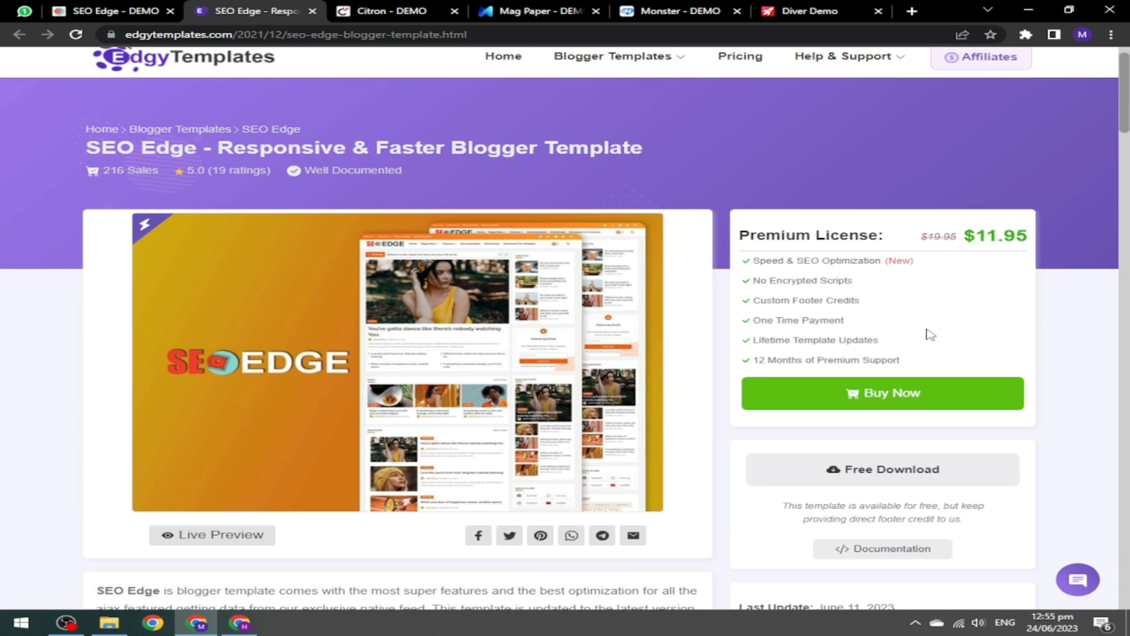
left_click(863, 474)
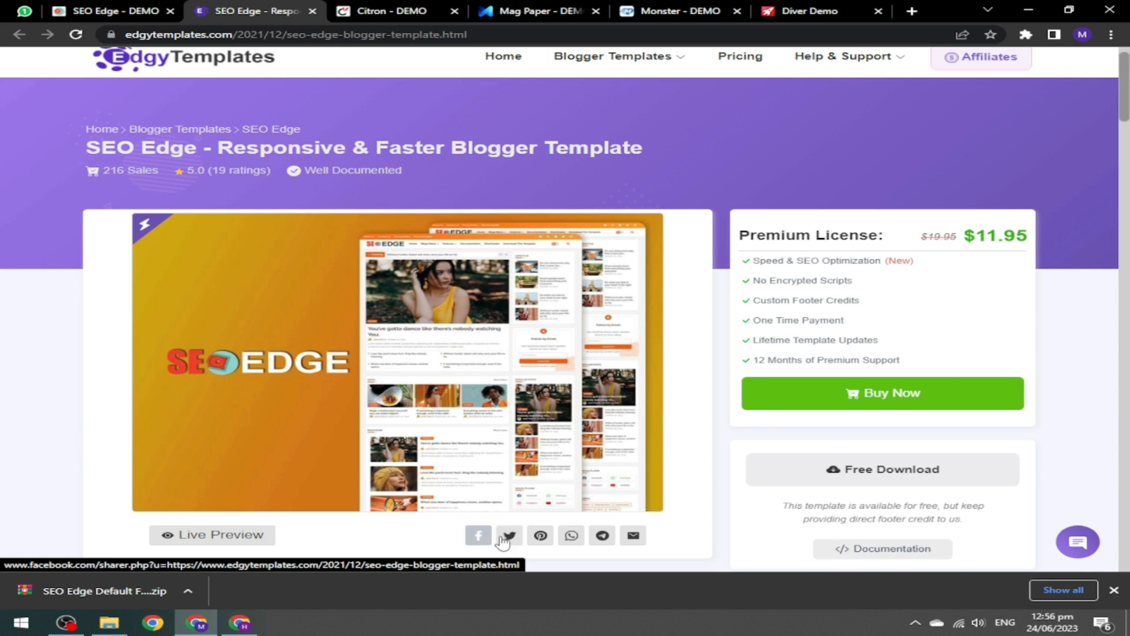
left_click(109, 623)
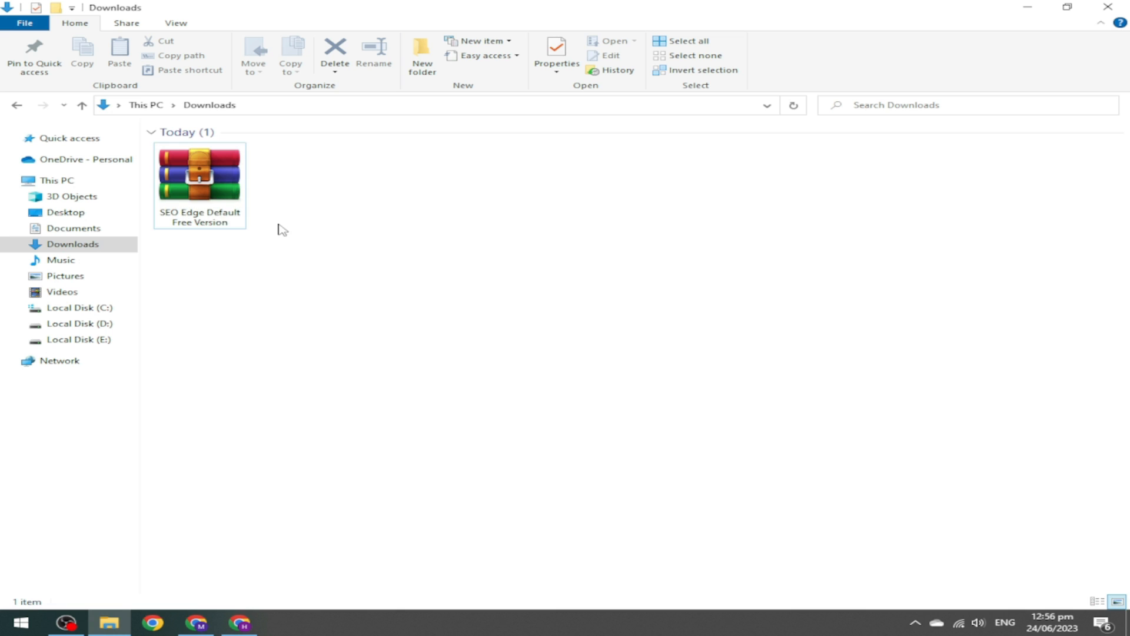
Extract the SEO Edge zip into Downloads, then go back to the Blogger dashboard.
double_click(174, 181)
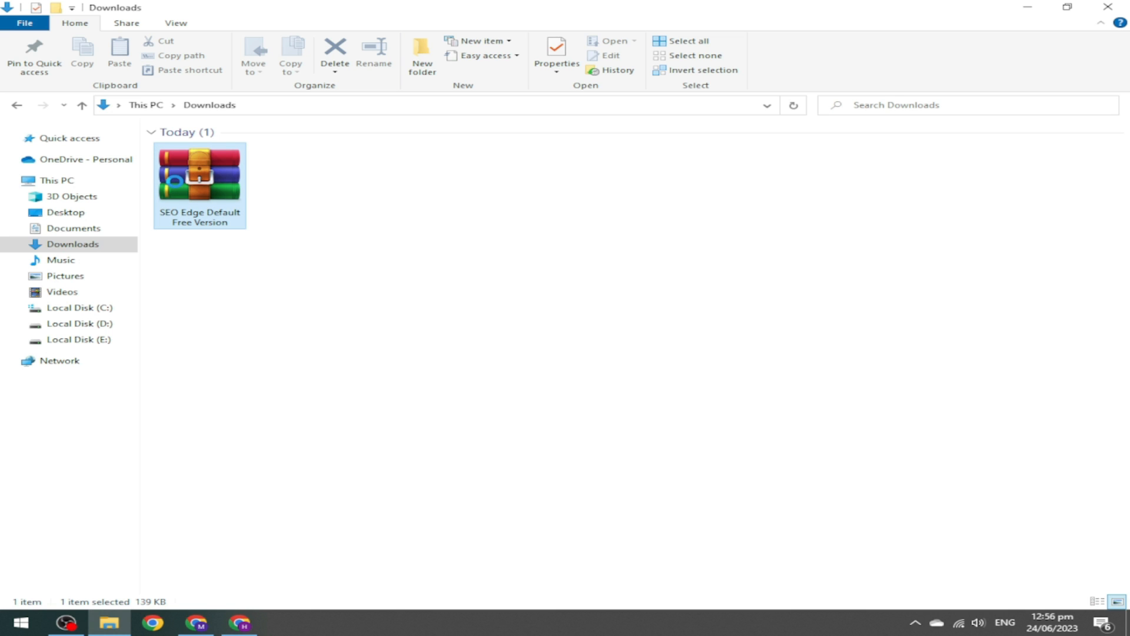
right_click(176, 184)
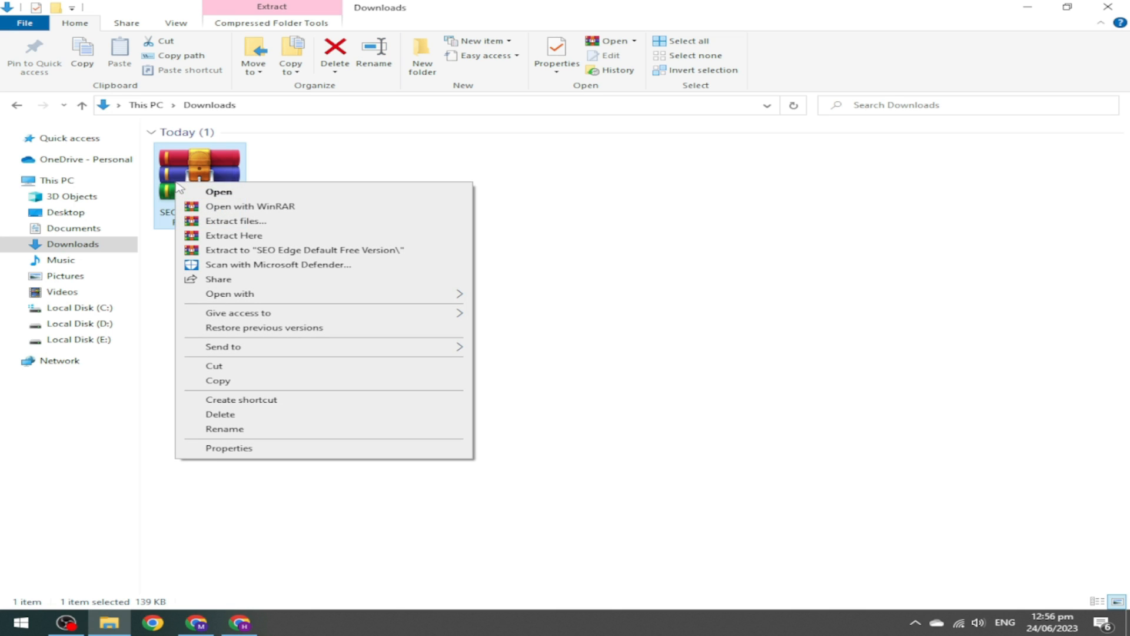
left_click(267, 236)
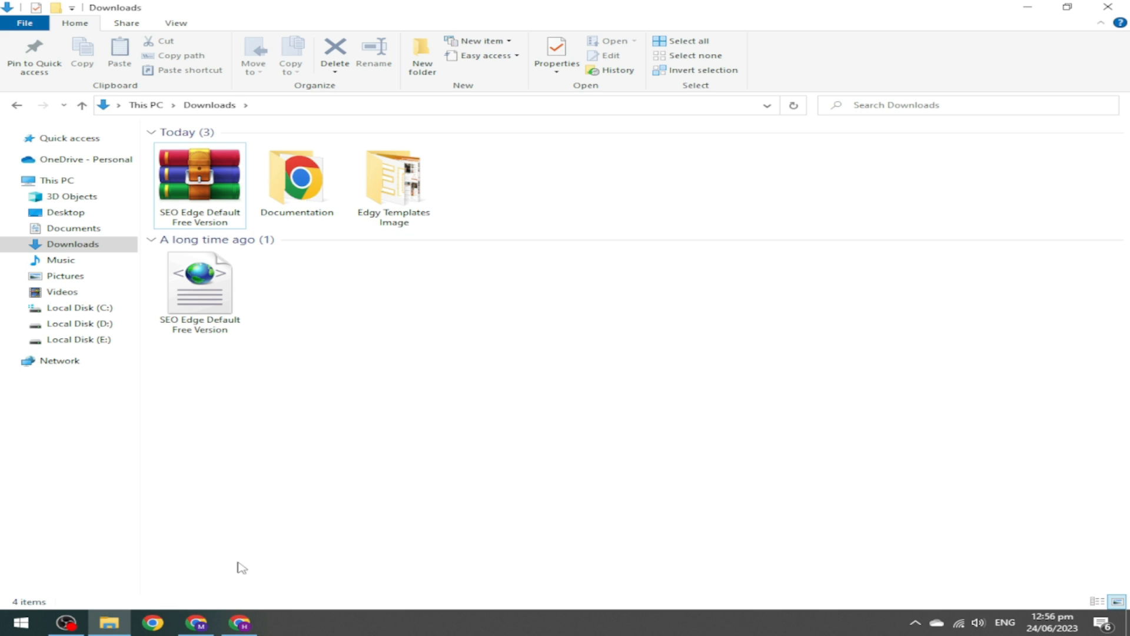
left_click(240, 622)
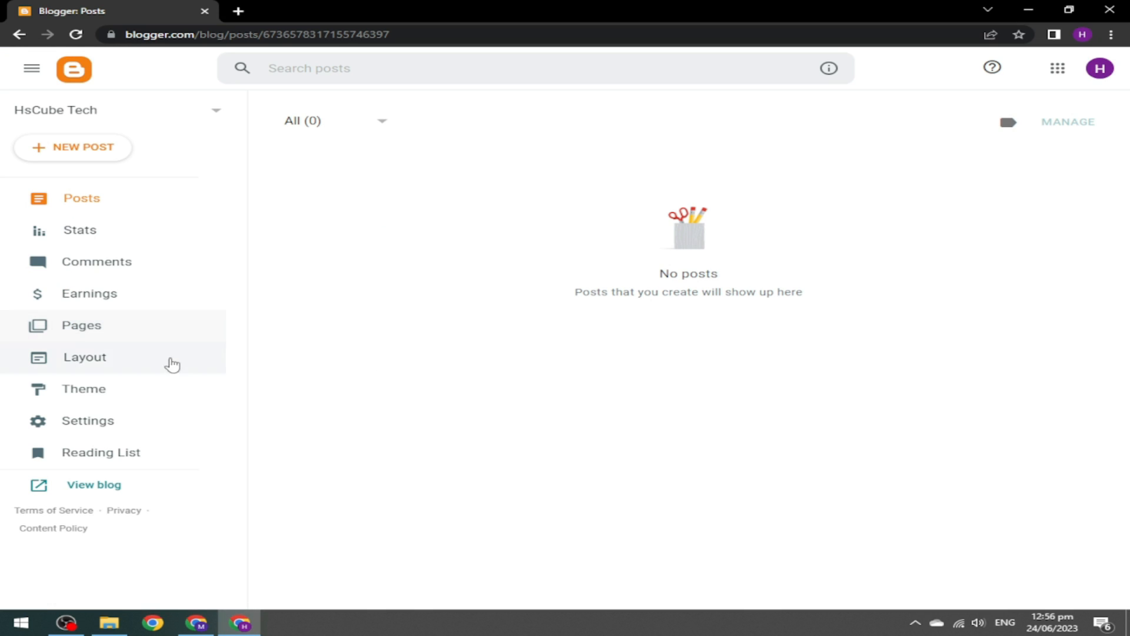
Switch the blog from Contempo Light to the first-generation Classic theme without a backup, and view the live blog.
left_click(86, 396)
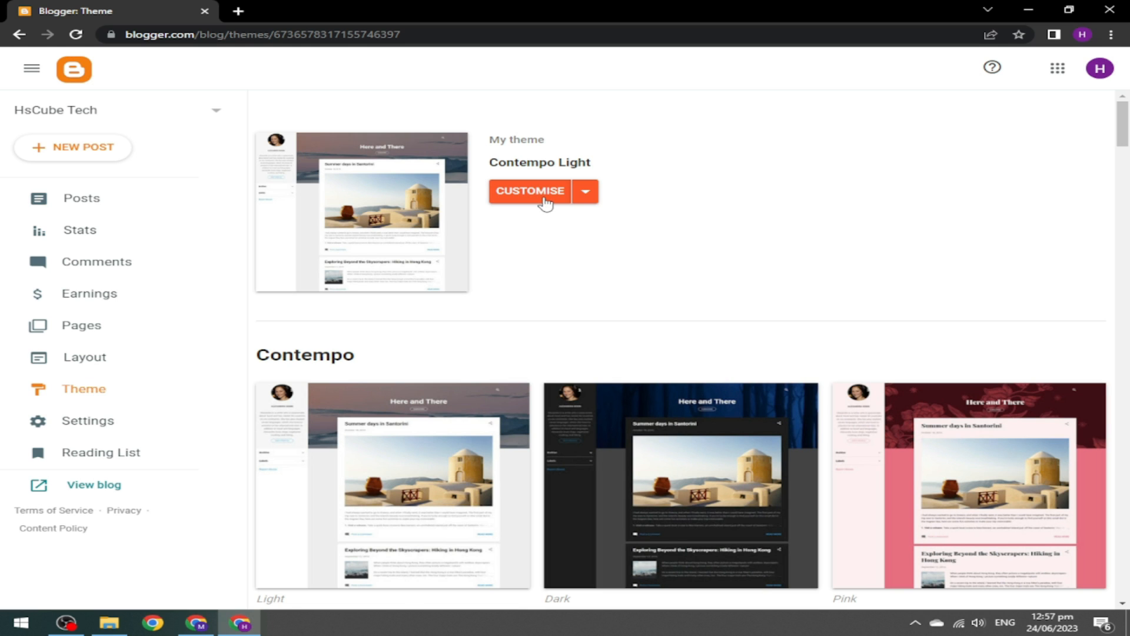
left_click(589, 194)
left_click(591, 197)
left_click(592, 199)
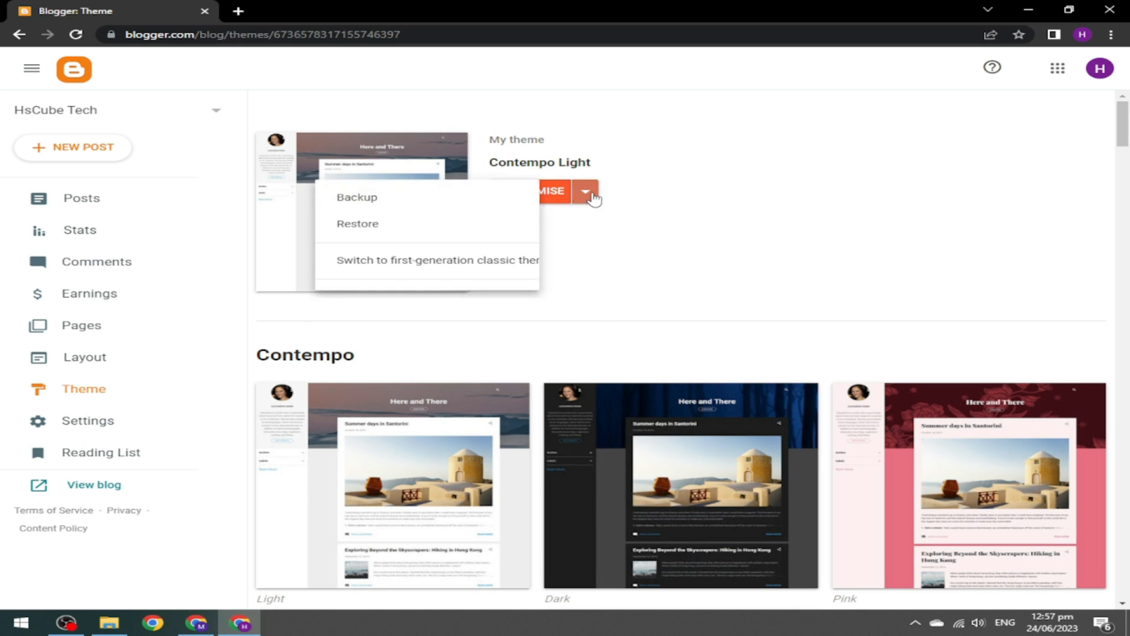
left_click(483, 274)
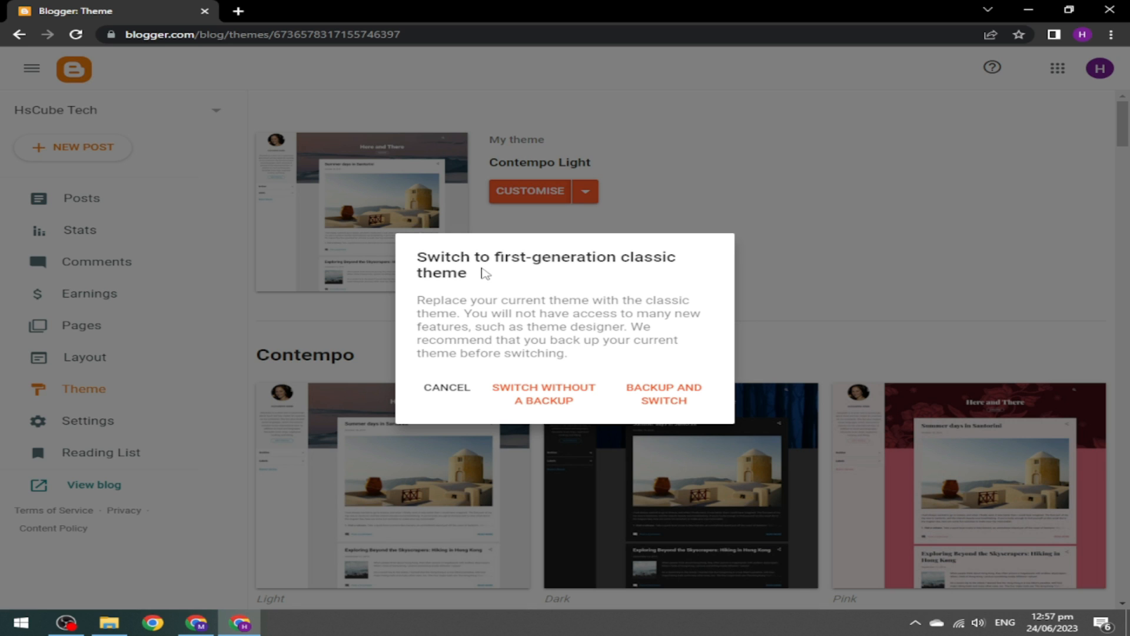
left_click(547, 395)
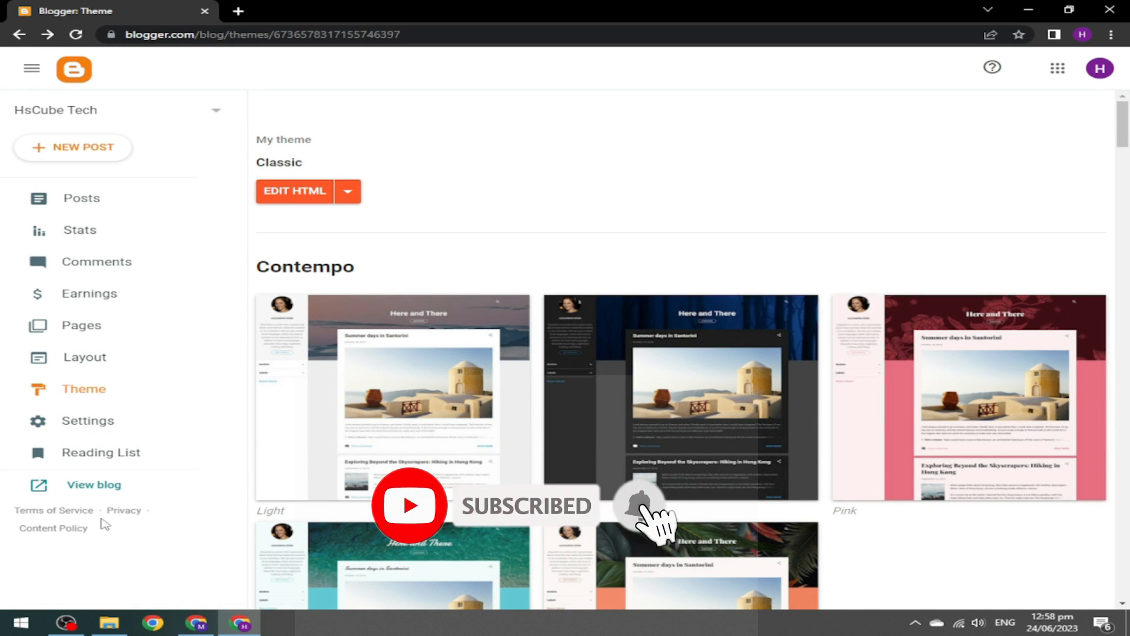
left_click(97, 486)
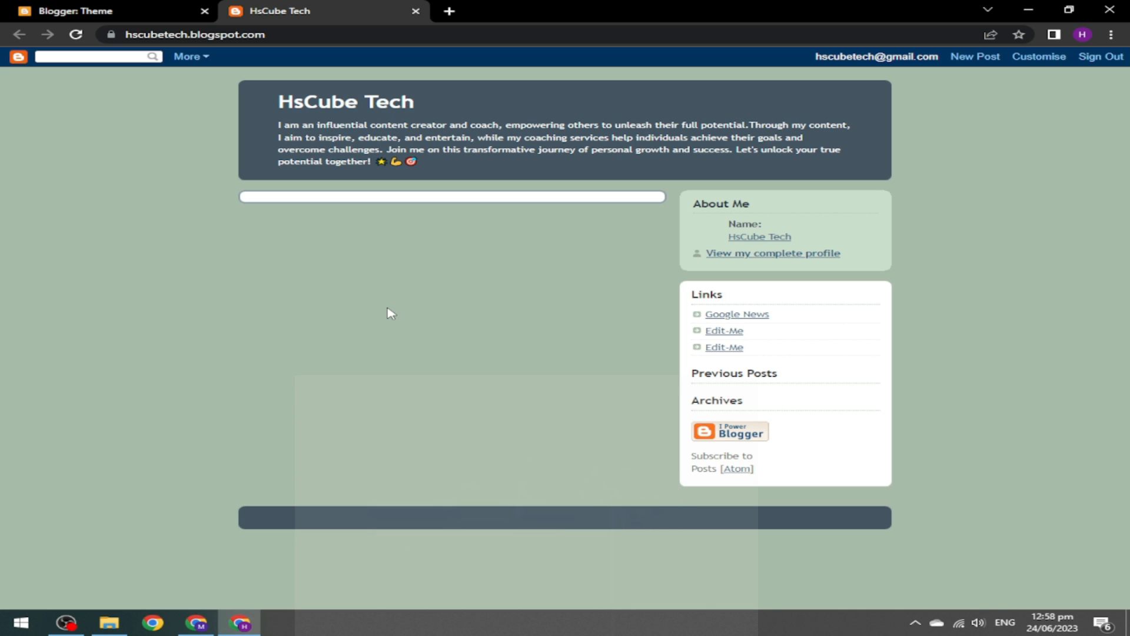
key("ctrl+Tab")
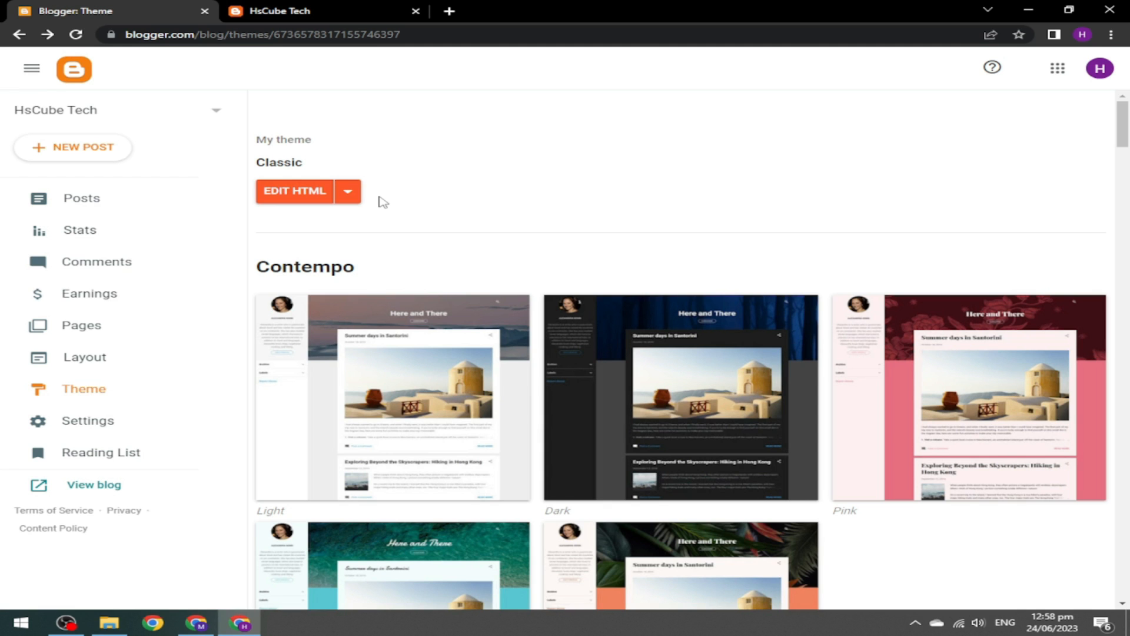
Restore the SEO Edge Default Free Version theme file over Classic and close the live blog tab.
left_click(348, 191)
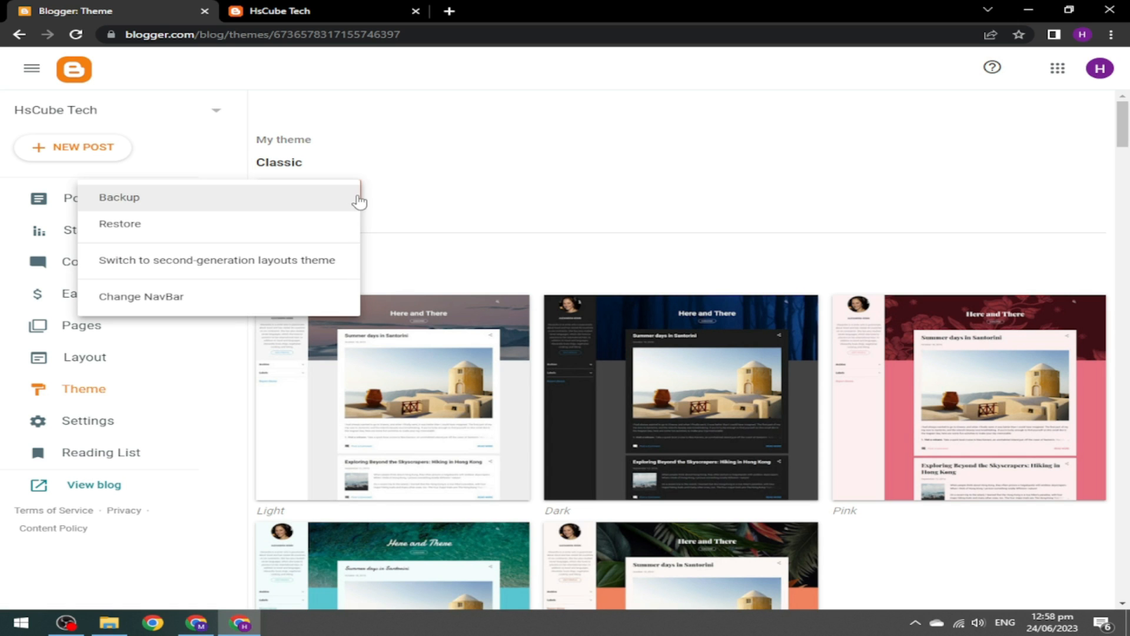
left_click(171, 225)
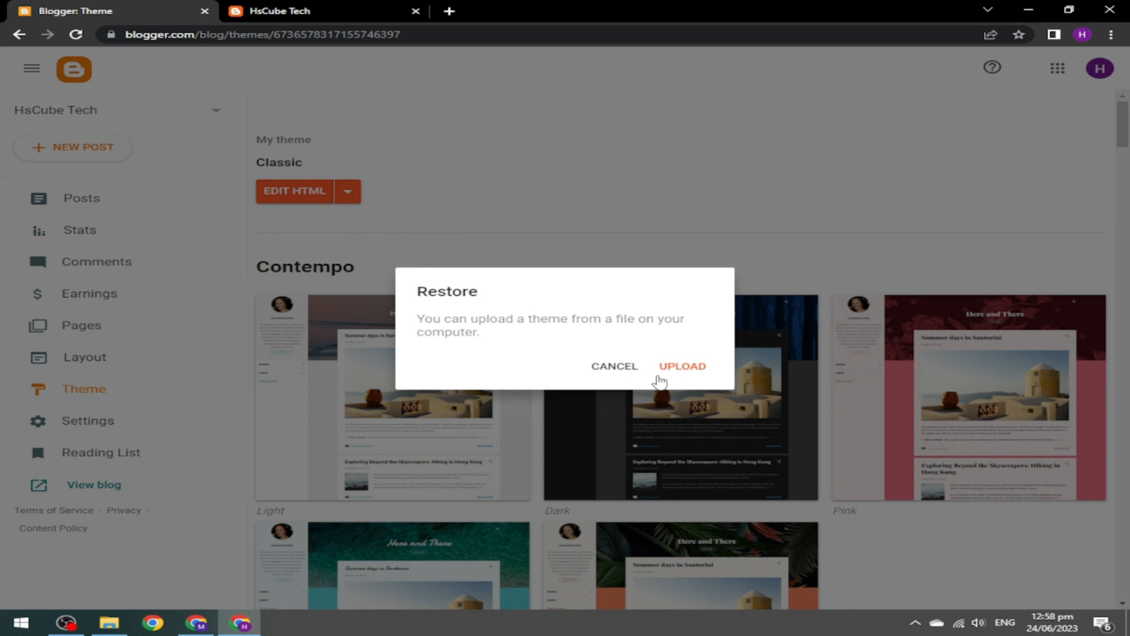
left_click(687, 365)
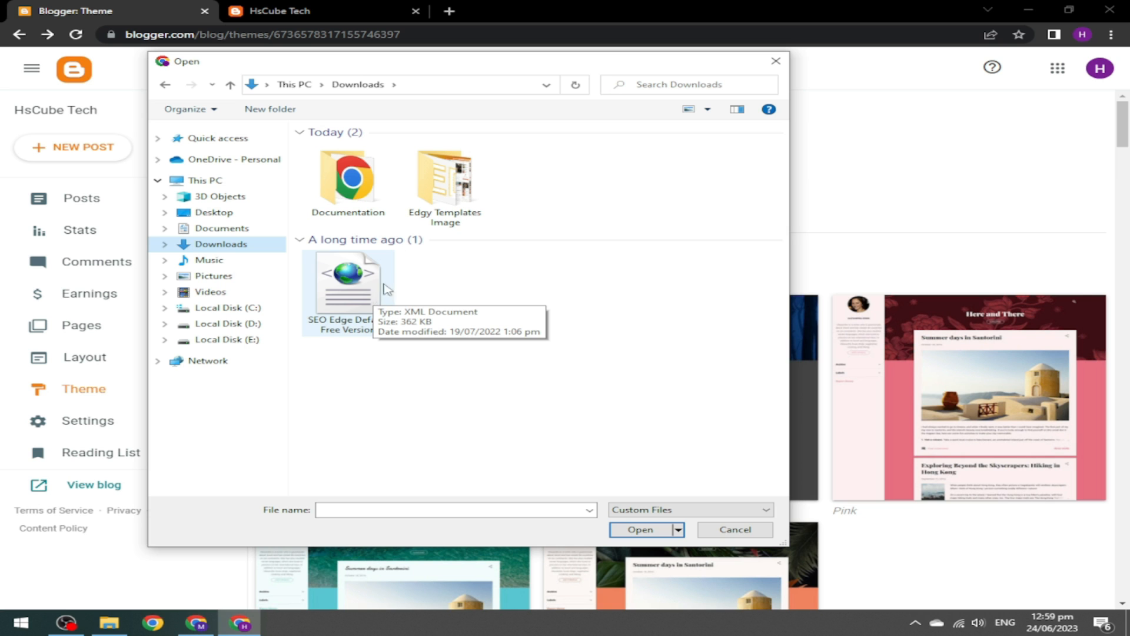
left_click(361, 288)
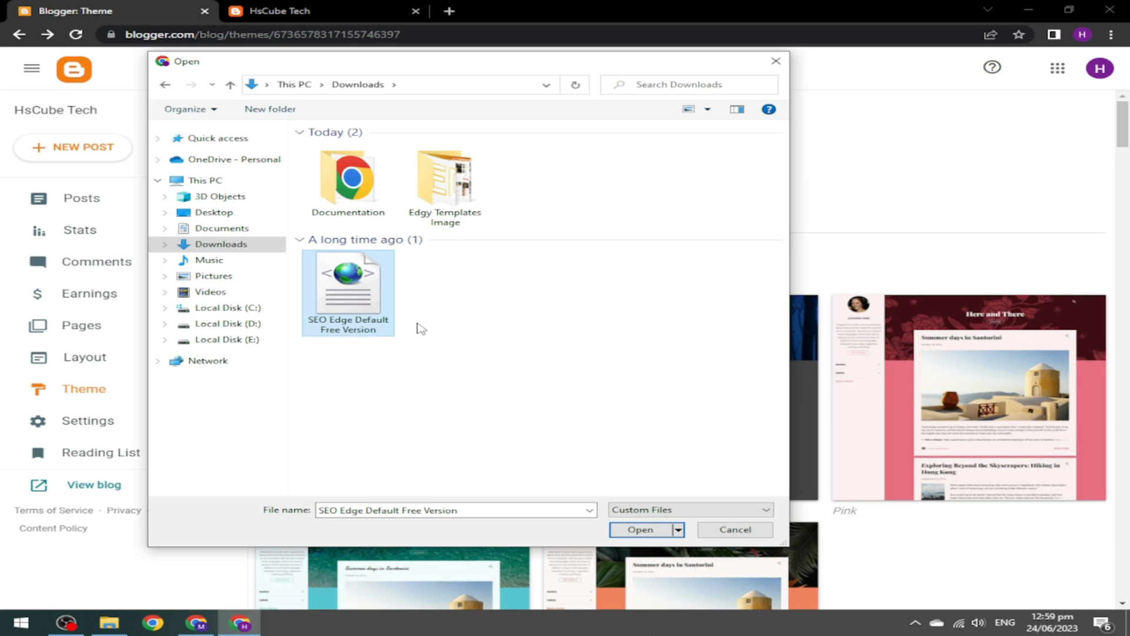
left_click(644, 532)
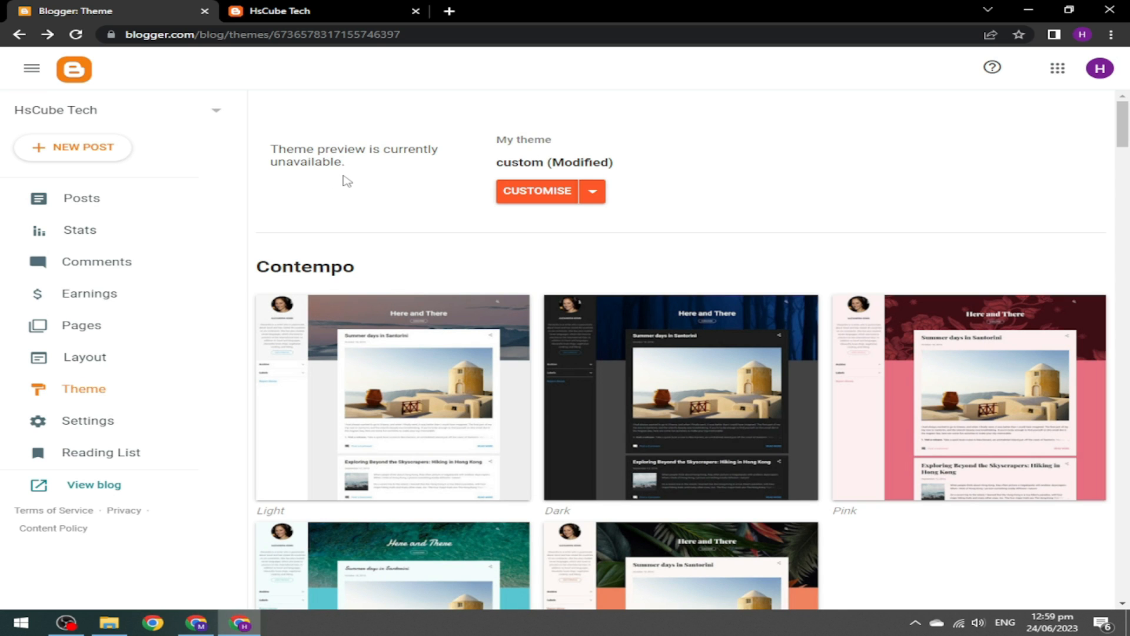
left_click(416, 10)
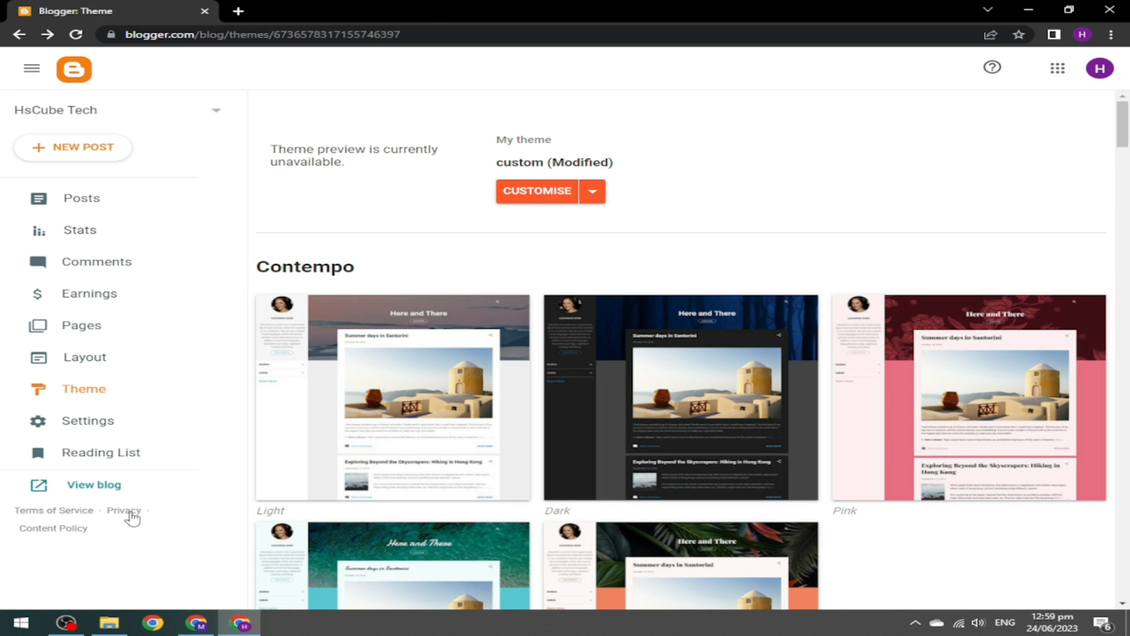
Open the live blog in a new tab and scroll its SEO Edge layout to the footer and back.
left_click(103, 486)
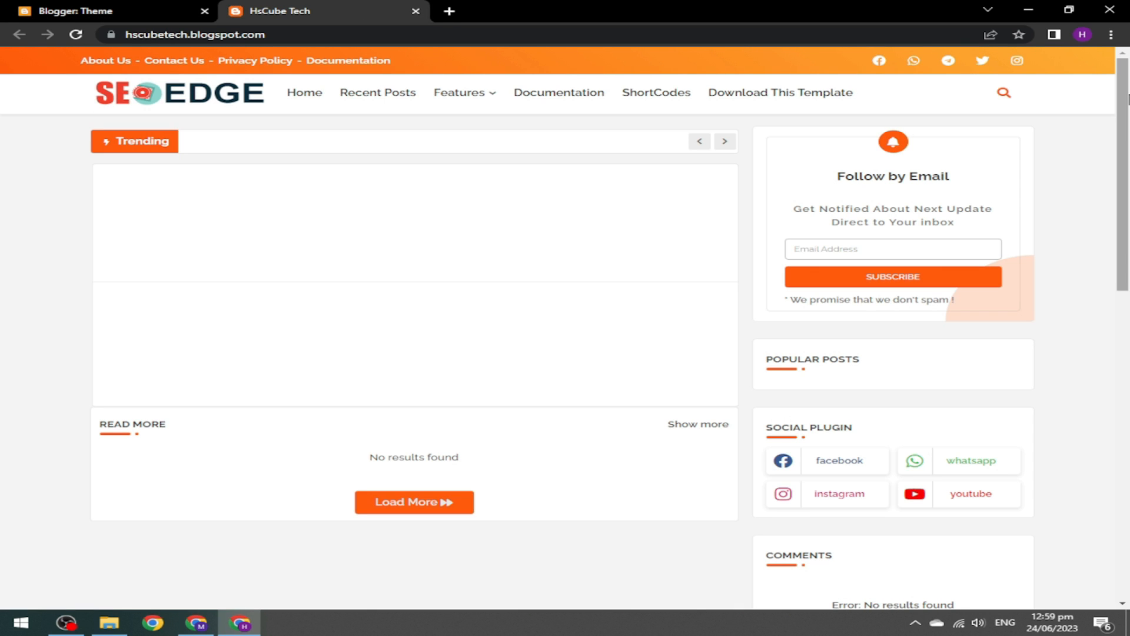
left_click_drag(1129, 99, 1121, 390)
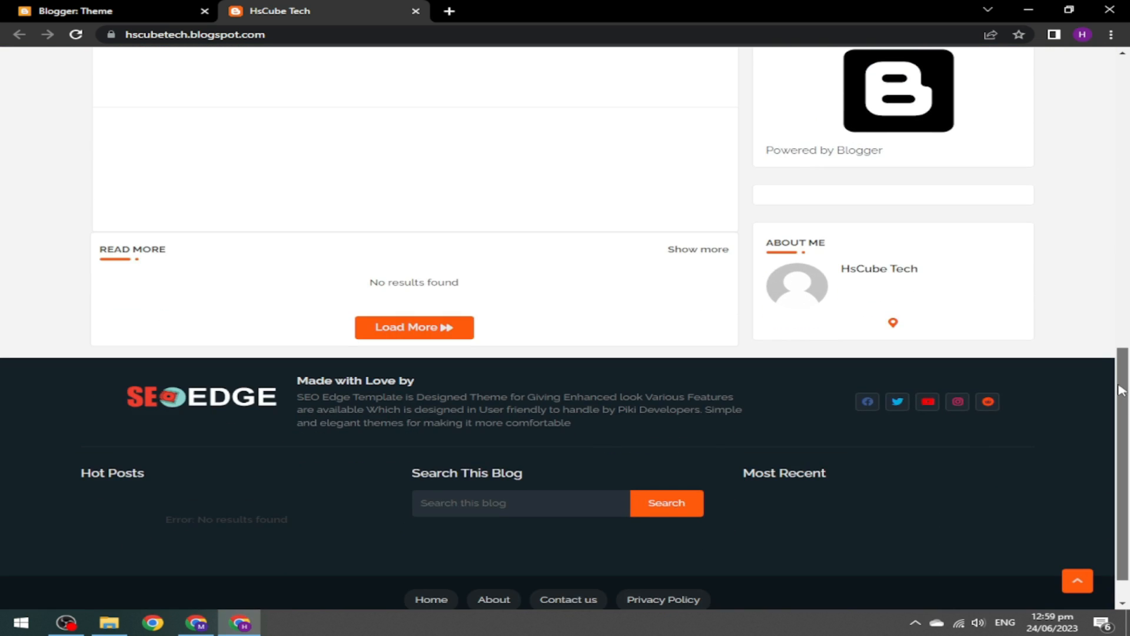
scroll(447, 371, "up", 10)
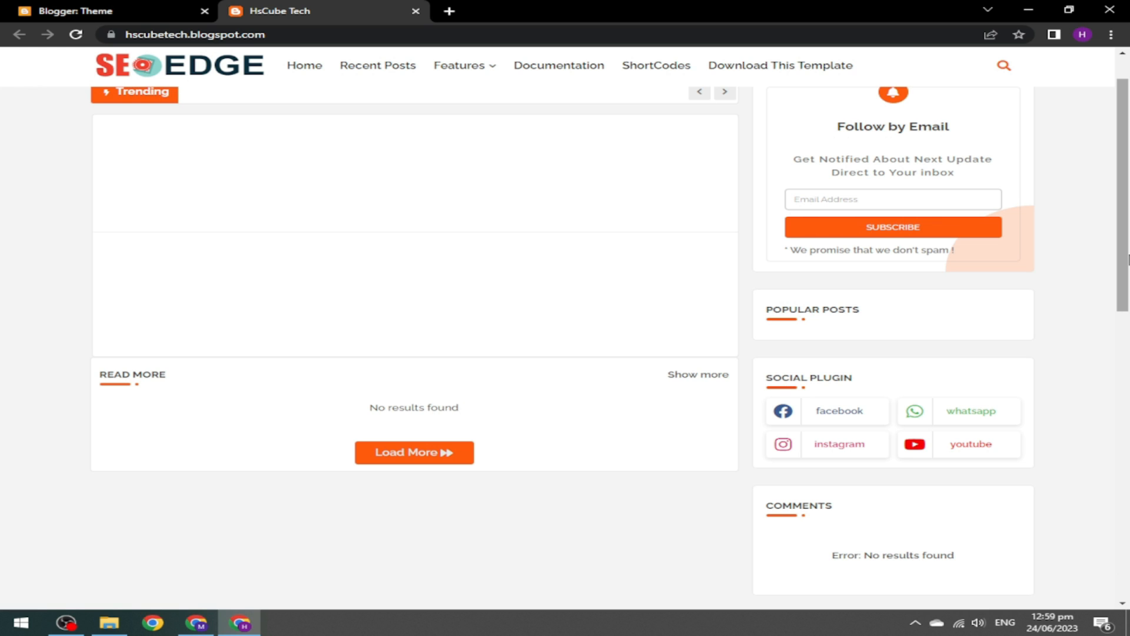
scroll(1127, 259, "up", 1)
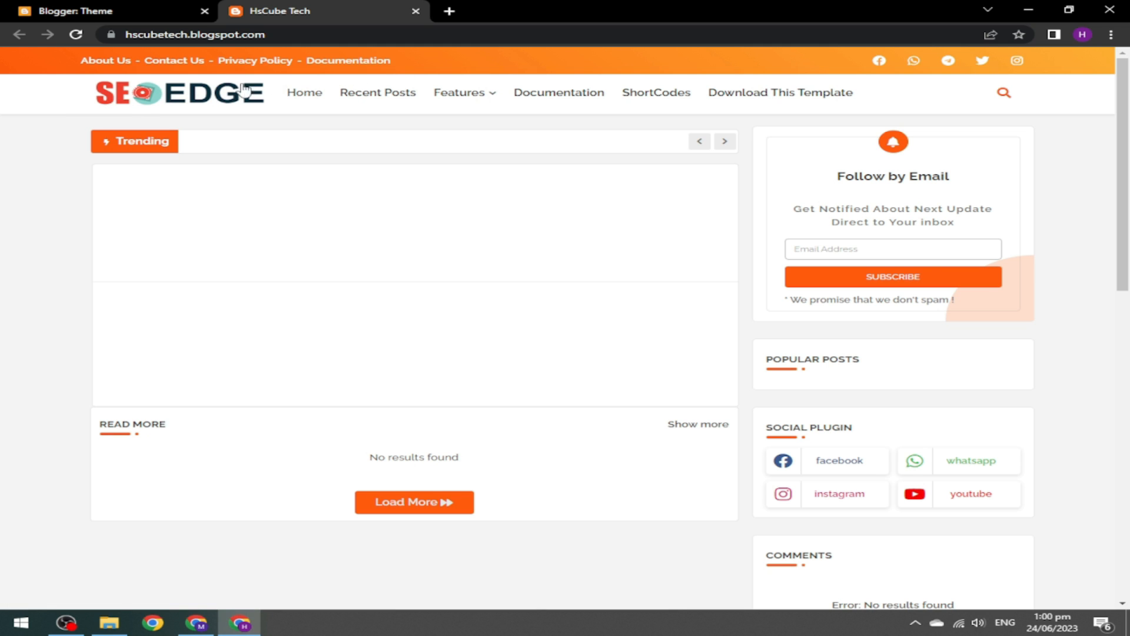
left_click_drag(1128, 118, 1128, 292)
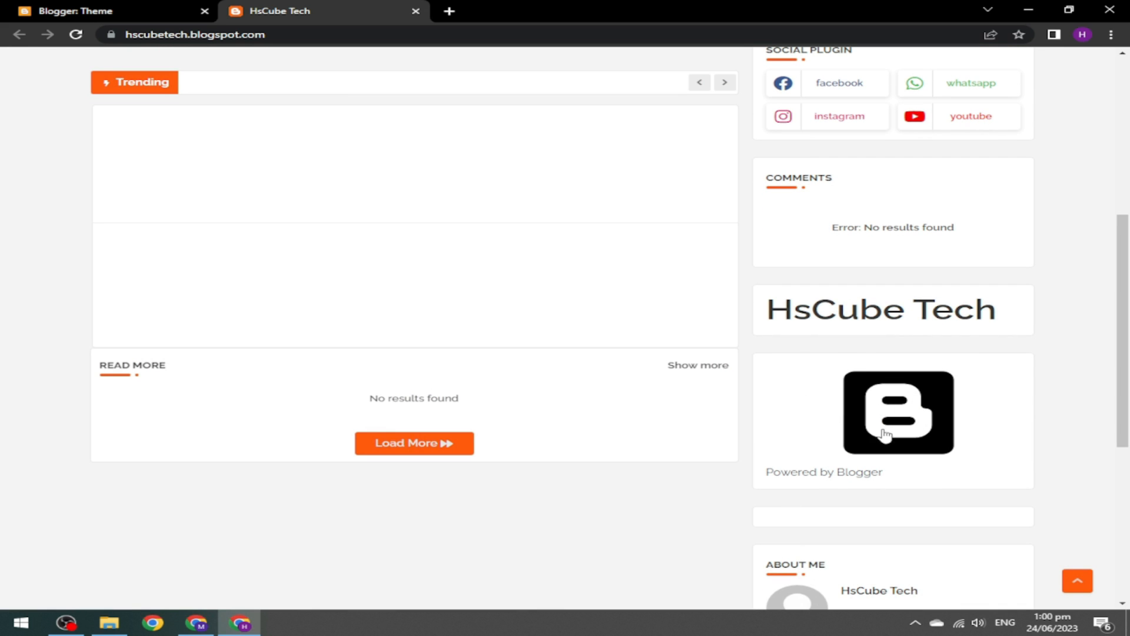
left_click_drag(1124, 415, 1127, 563)
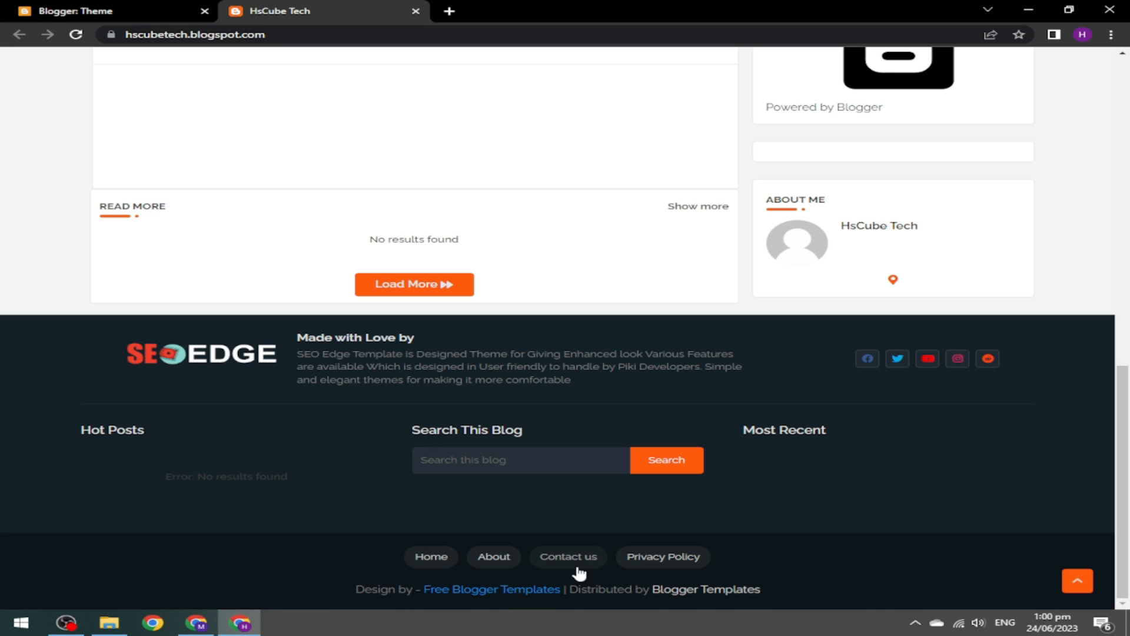
left_click_drag(1129, 415, 1126, 109)
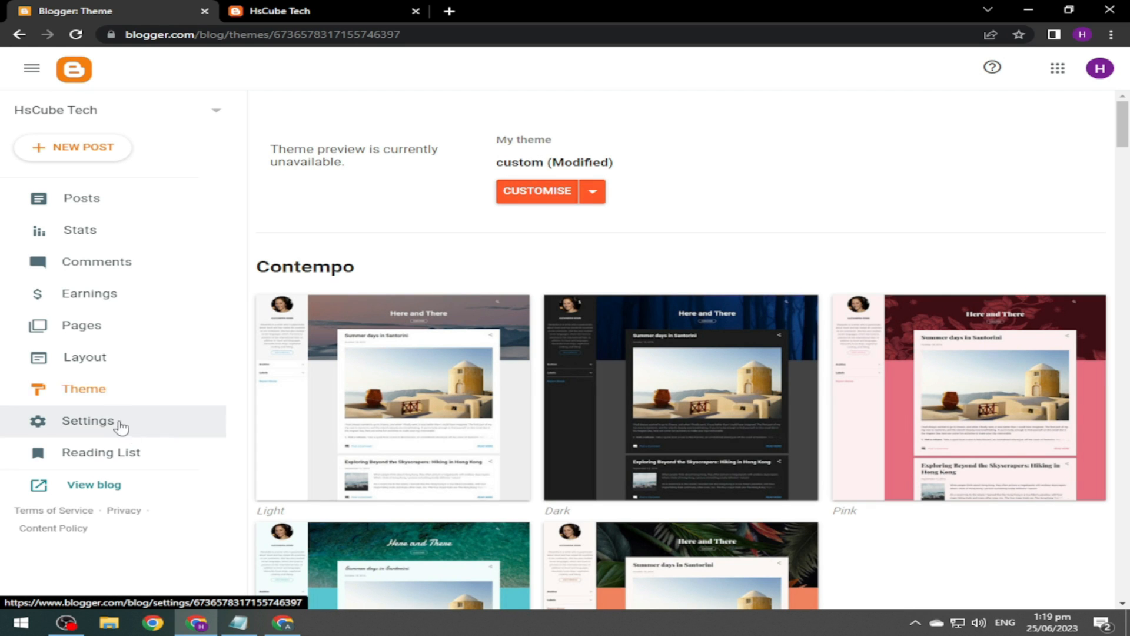
Open the blog's Layout settings and compare them with the live homepage.
left_click(96, 363)
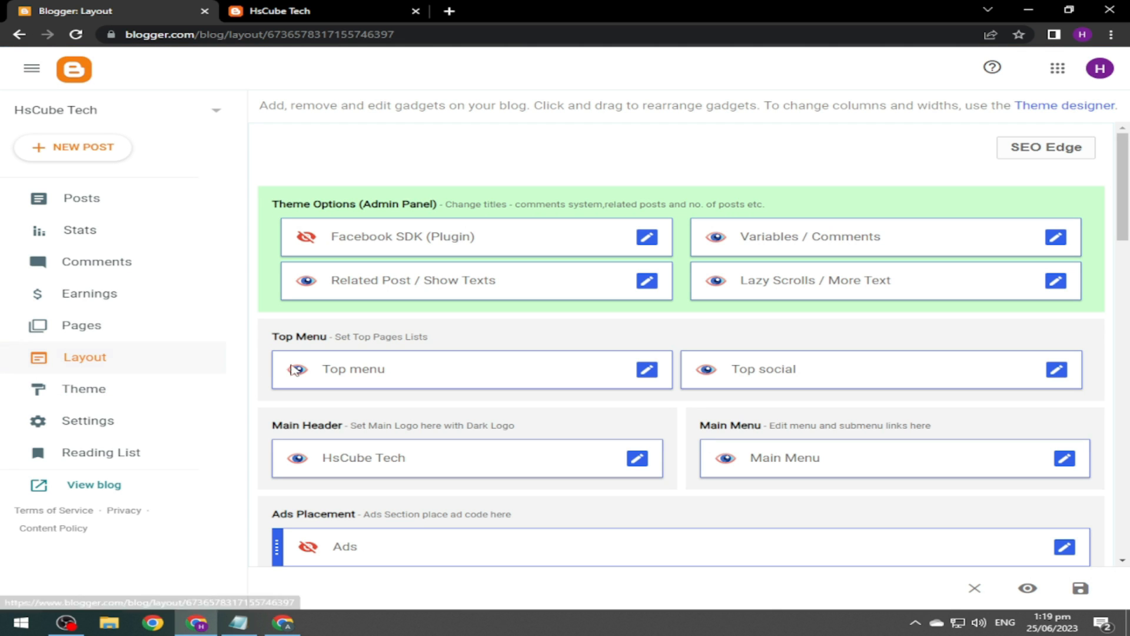
left_click_drag(1126, 186, 1128, 230)
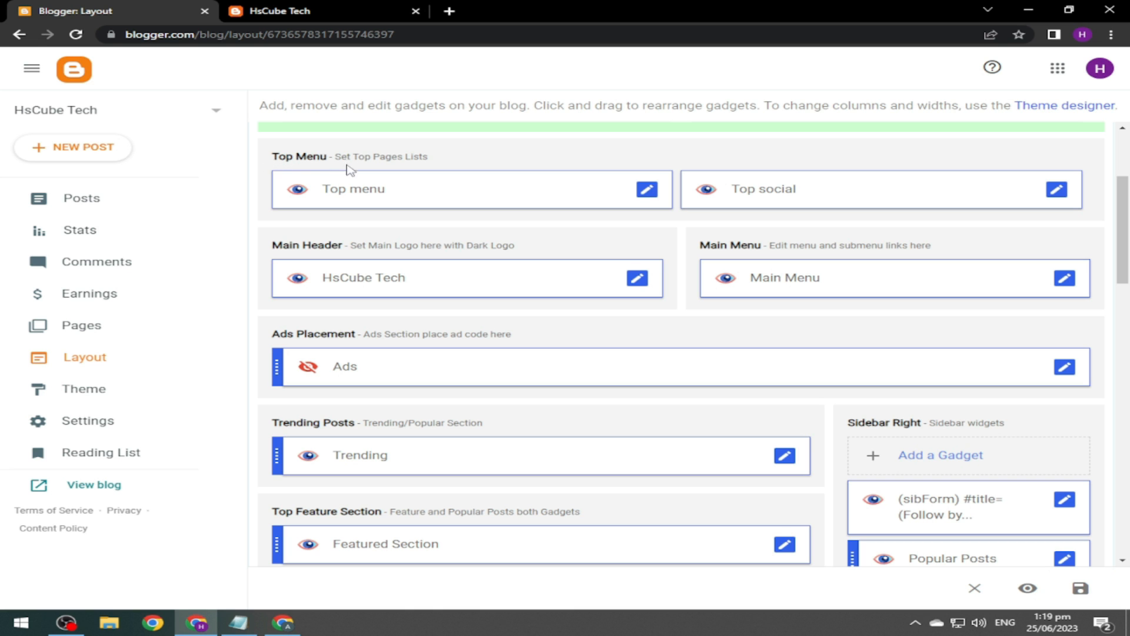
left_click(309, 9)
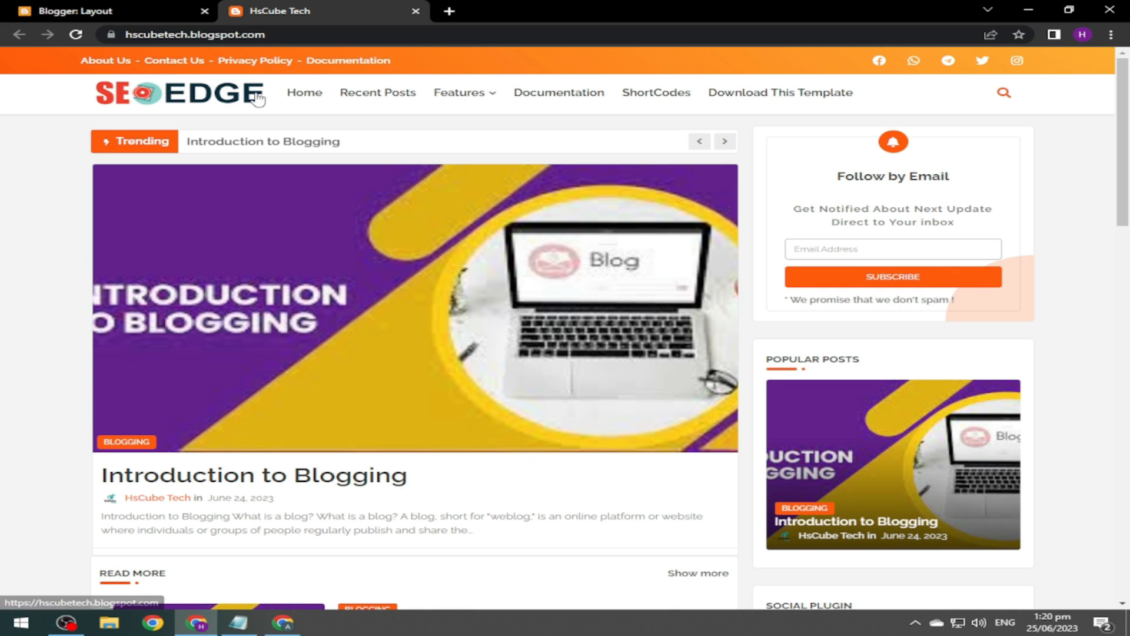
left_click(75, 10)
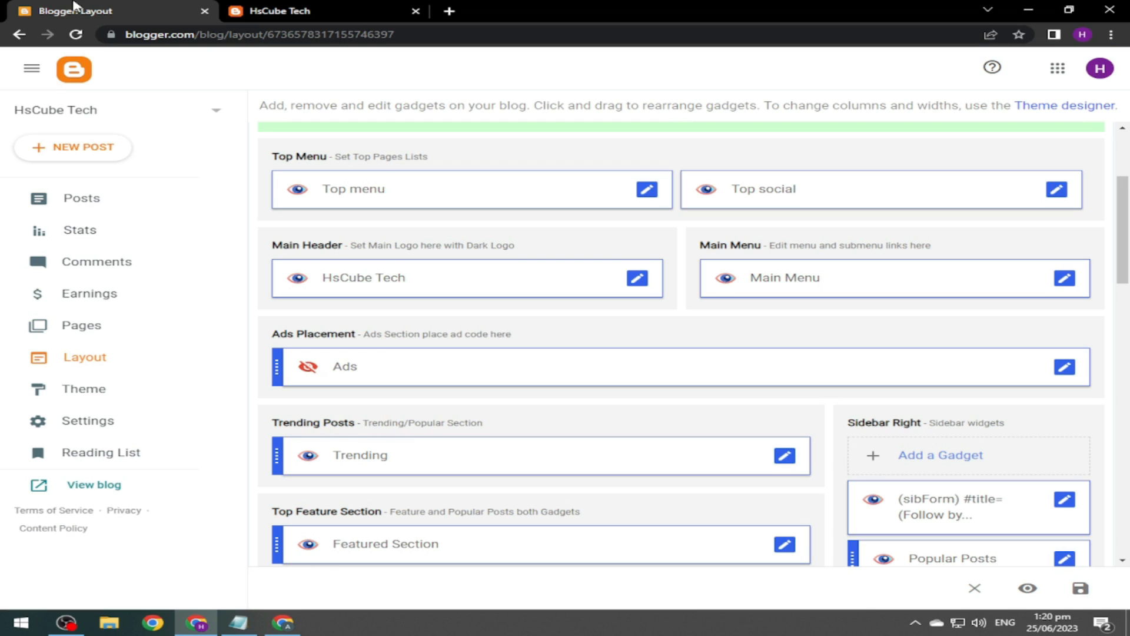
Open the About Us and Contact us pages in new tabs, then scroll Layout to Top Menu.
left_click(100, 325)
mouse_move(842, 201)
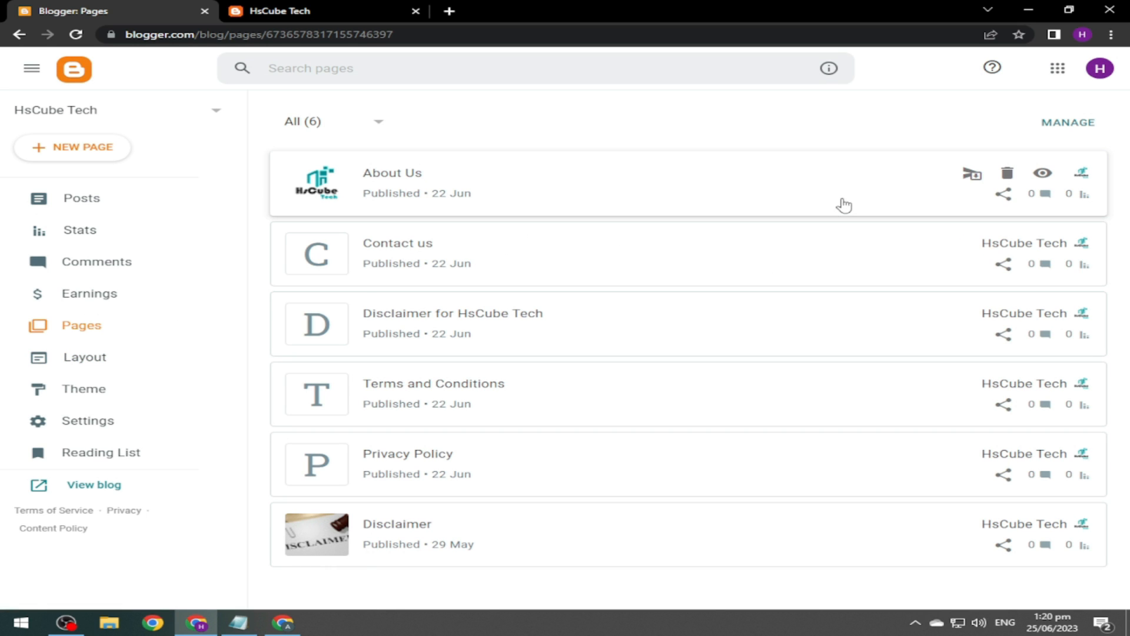
left_click(1045, 177)
left_click(1044, 248)
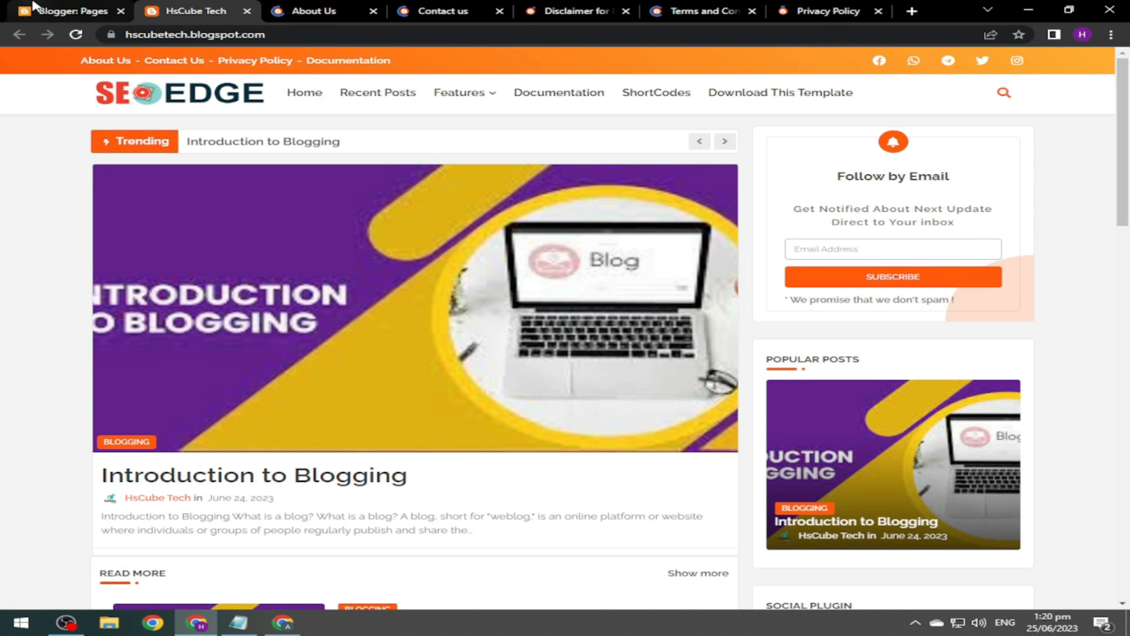
left_click(8, 11)
left_click(130, 356)
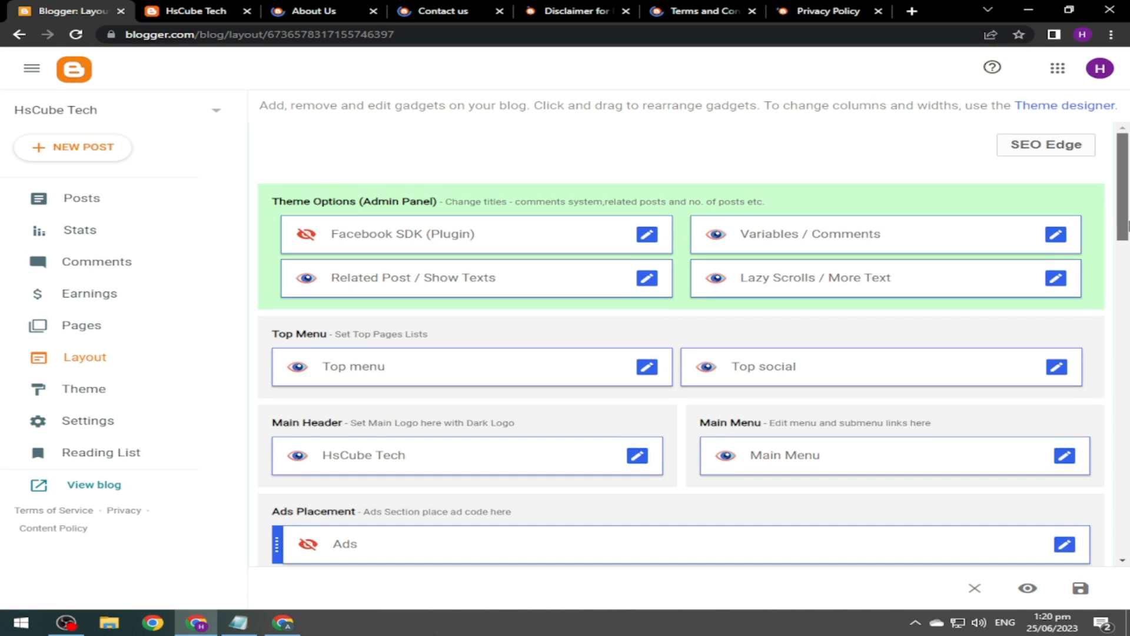
scroll(1129, 218, "down", 3)
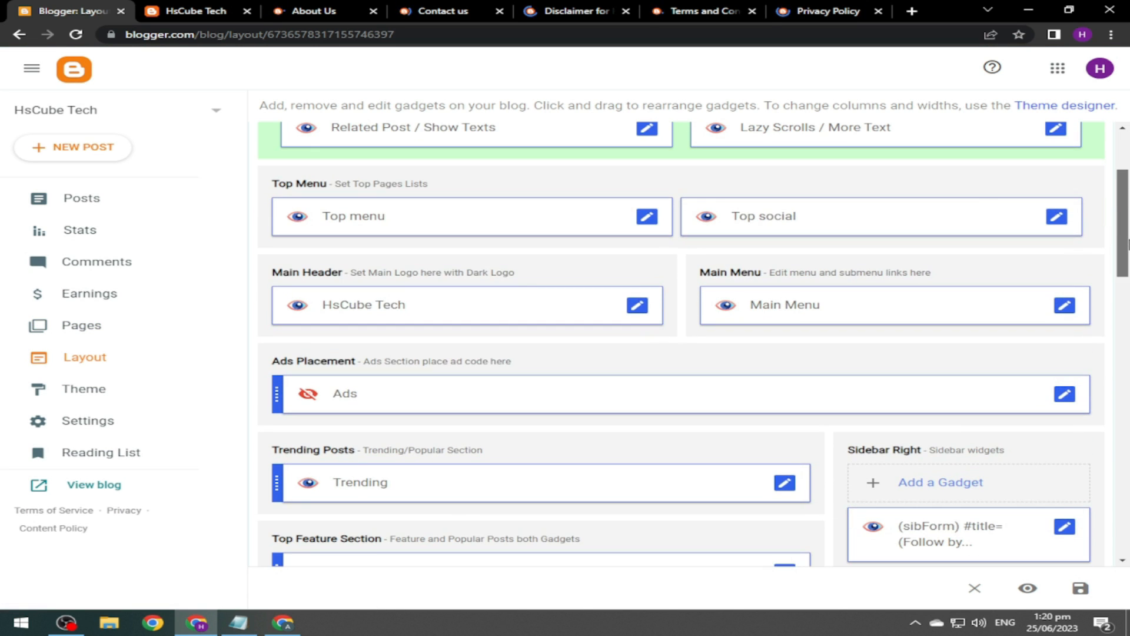
In the Top menu link list, set the About Us link to the blog's About Us page address.
left_click(648, 217)
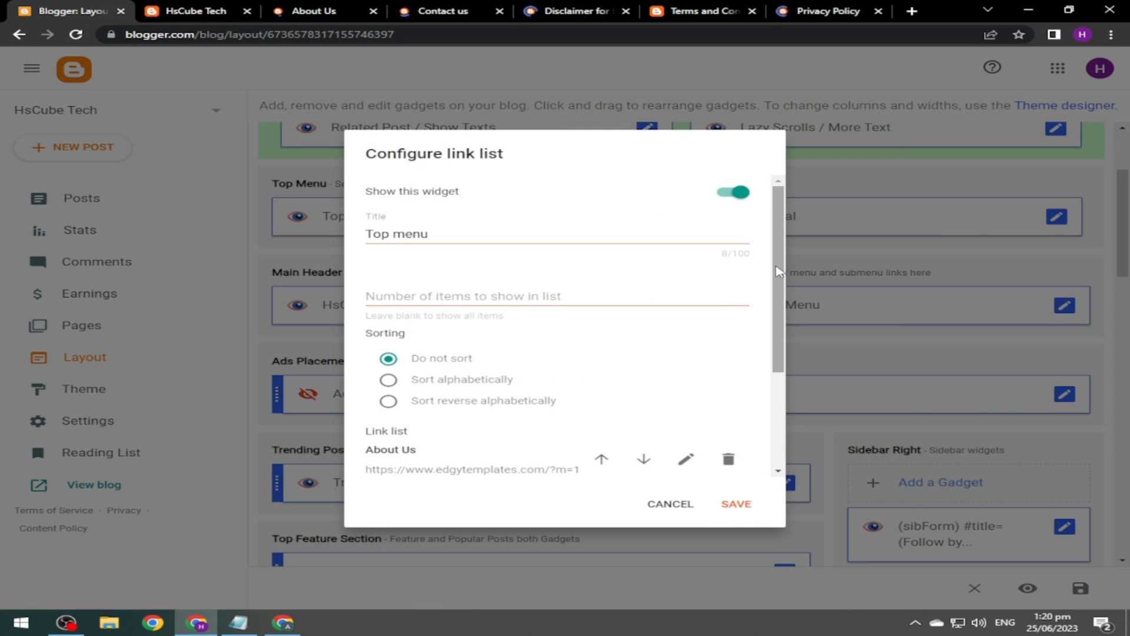
left_click_drag(777, 272, 768, 359)
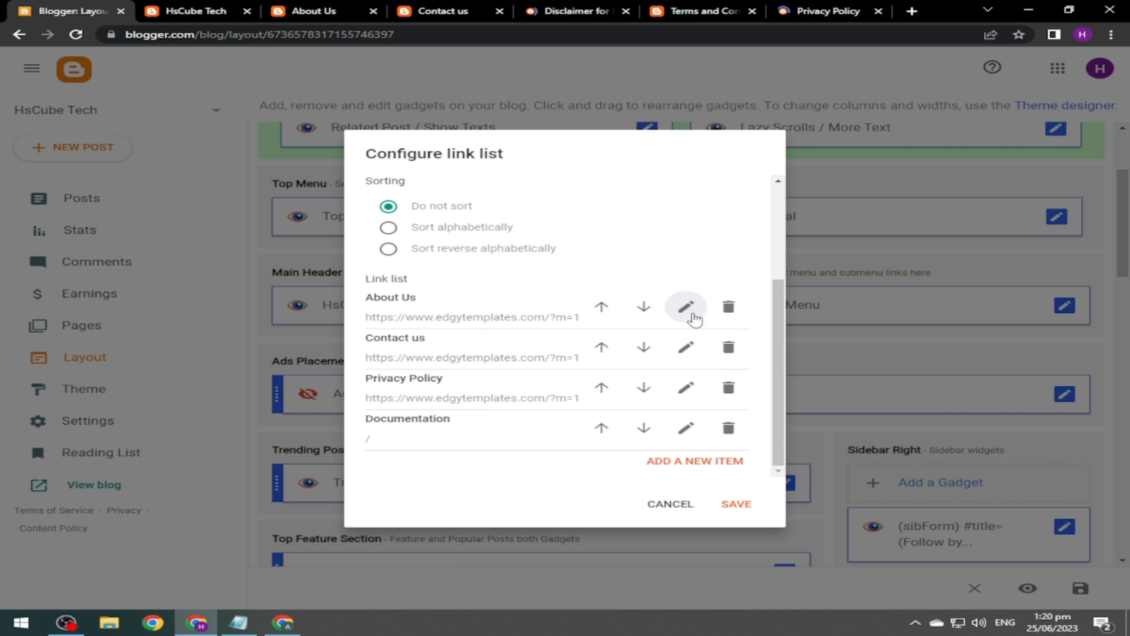
left_click(686, 311)
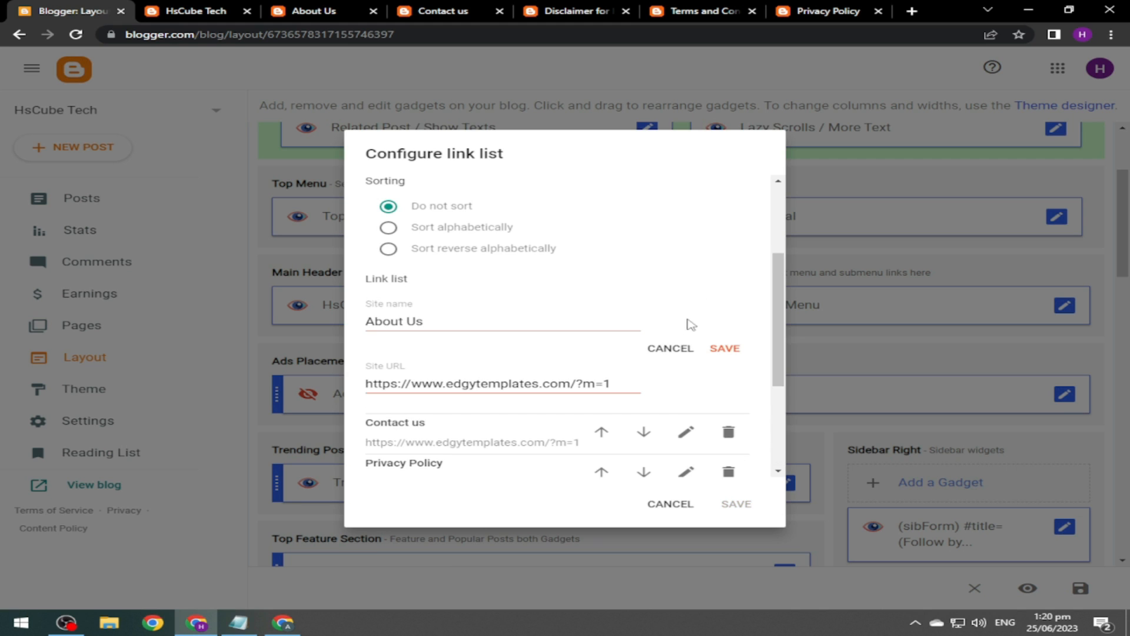
left_click(314, 11)
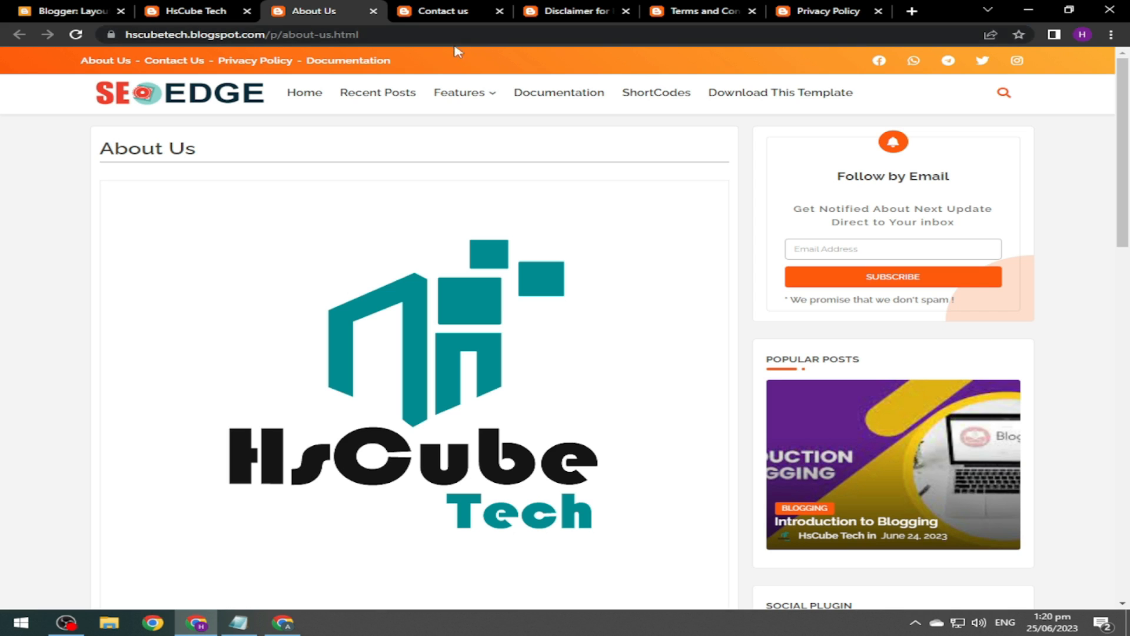
double_click(426, 35)
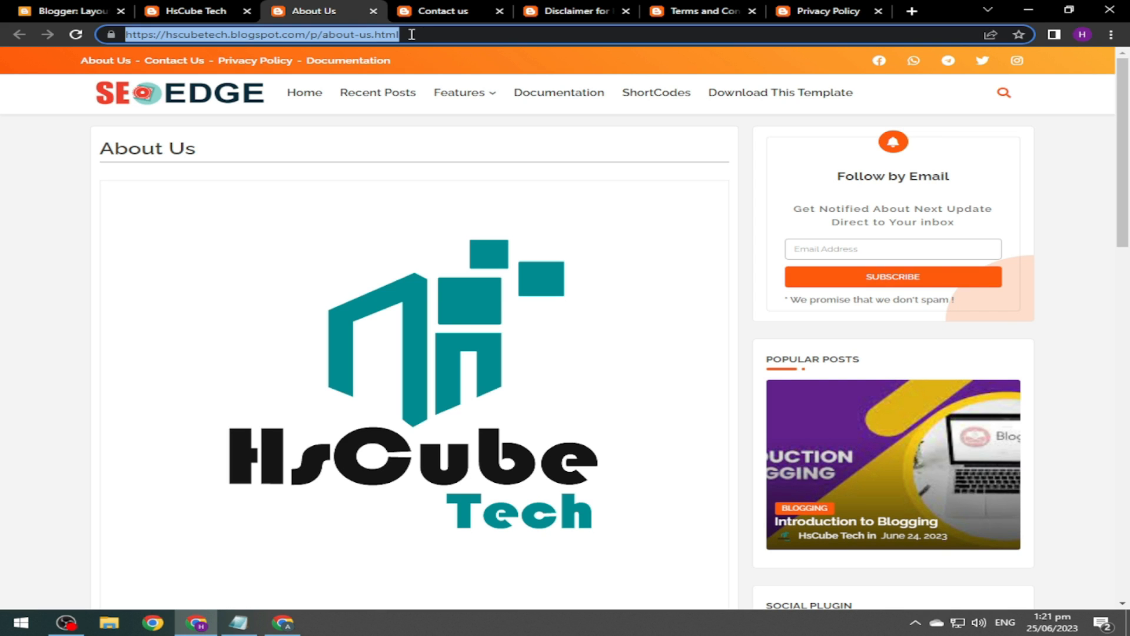
left_click(76, 8)
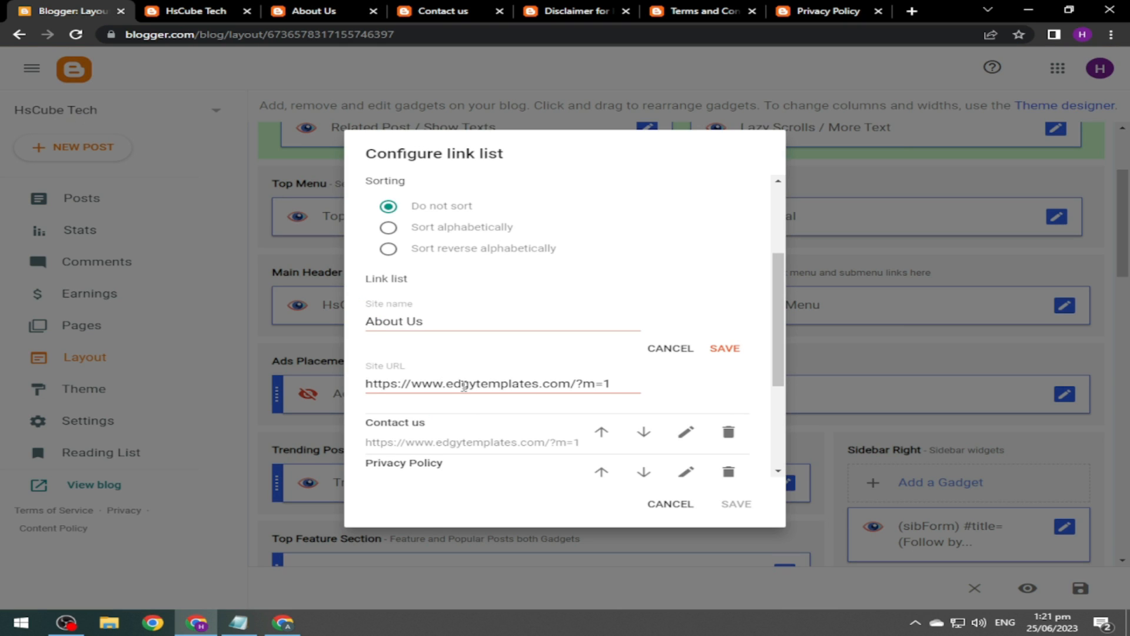
left_click(611, 385)
key("ctrl+a")
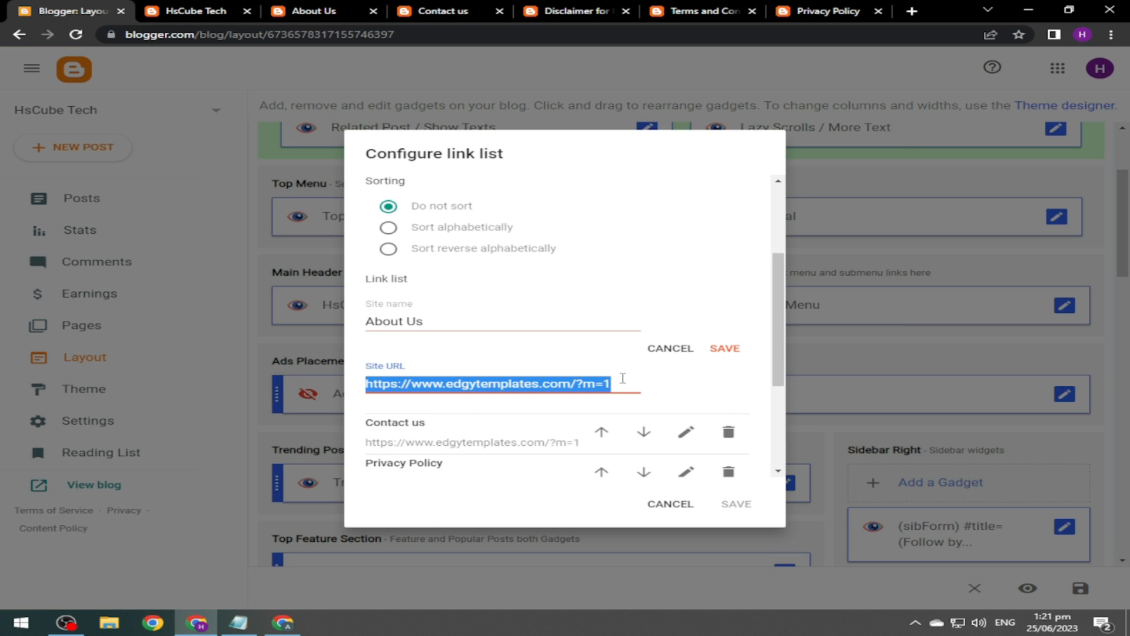
type("https://hscubetech.blogspot.com/p/about-us.html")
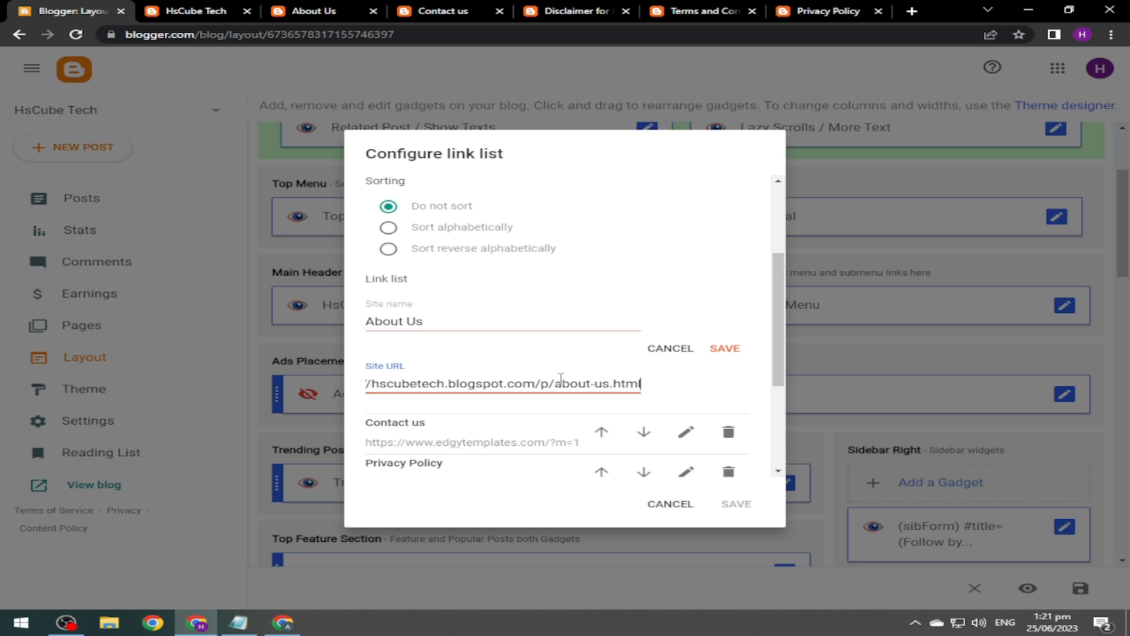
left_click(725, 351)
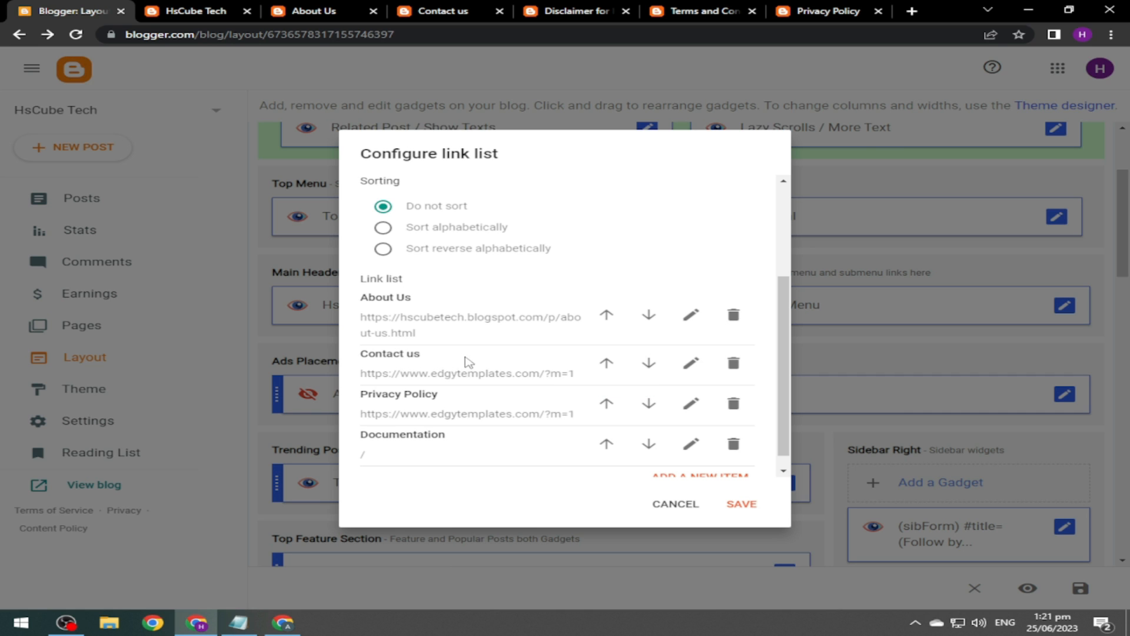
Replace the Contact us link's URL with the published Contact us page address.
left_click(690, 365)
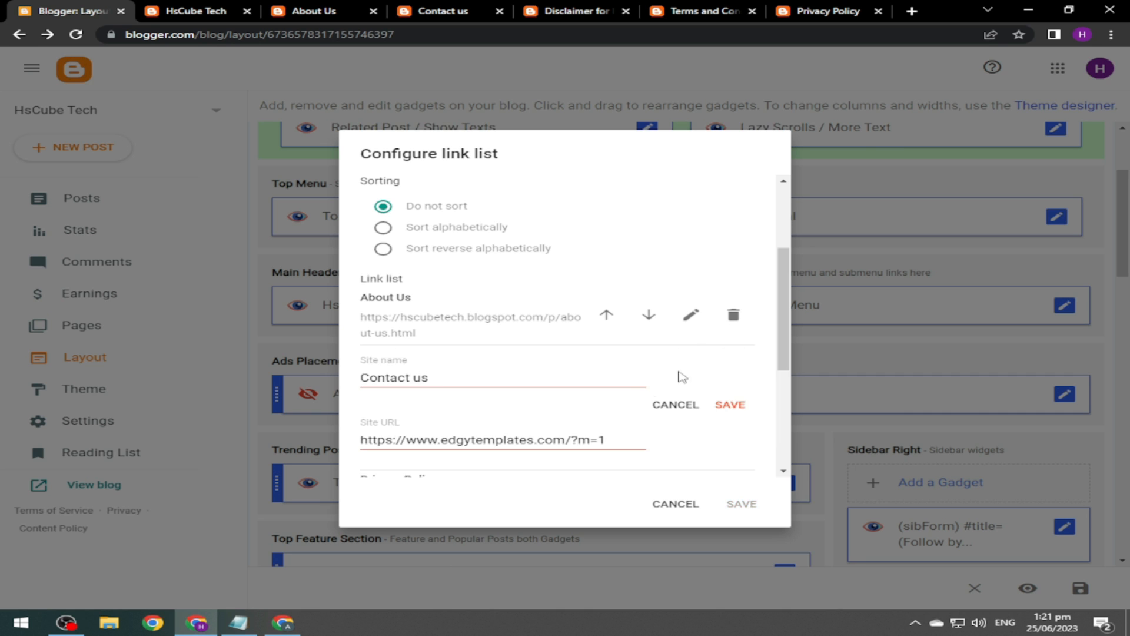
left_click(462, 8)
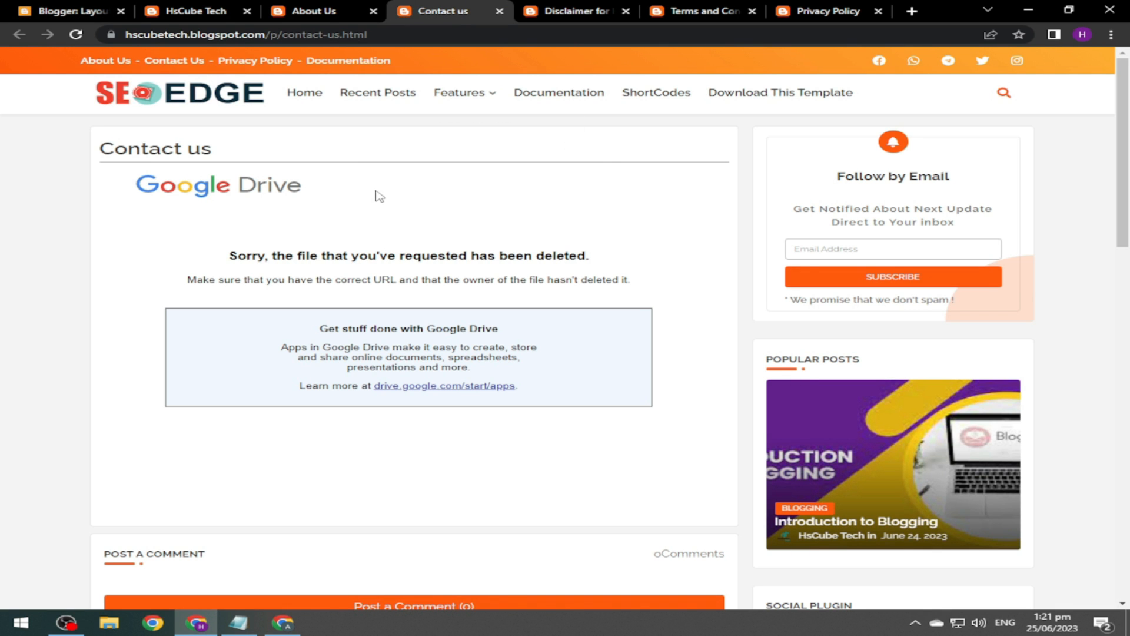
left_click(387, 37)
key("ctrl+c")
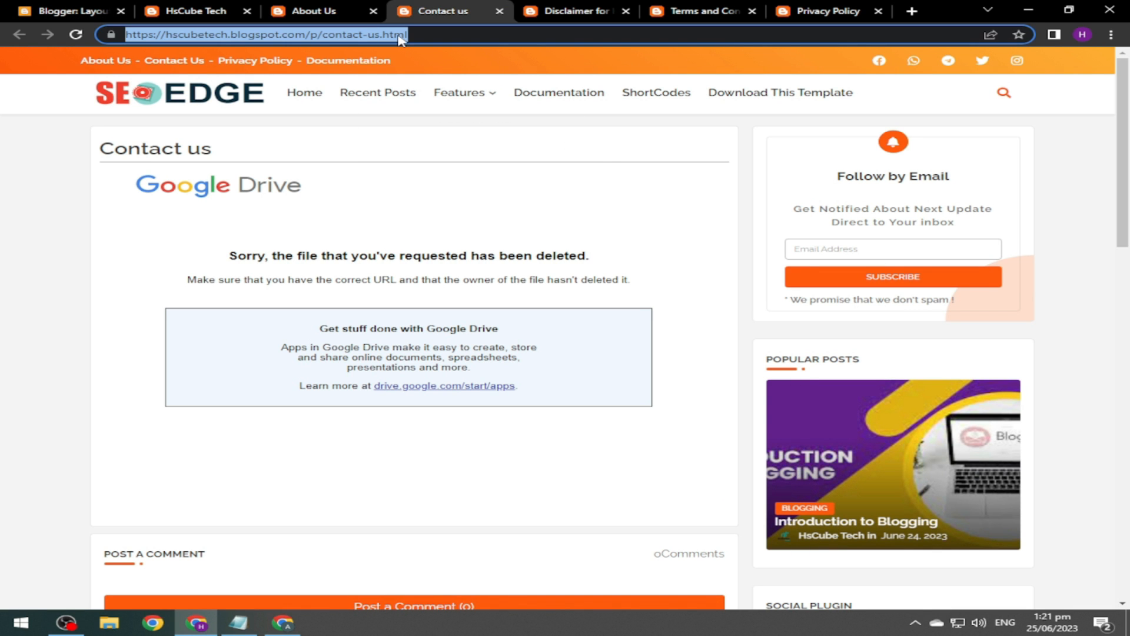
left_click(78, 10)
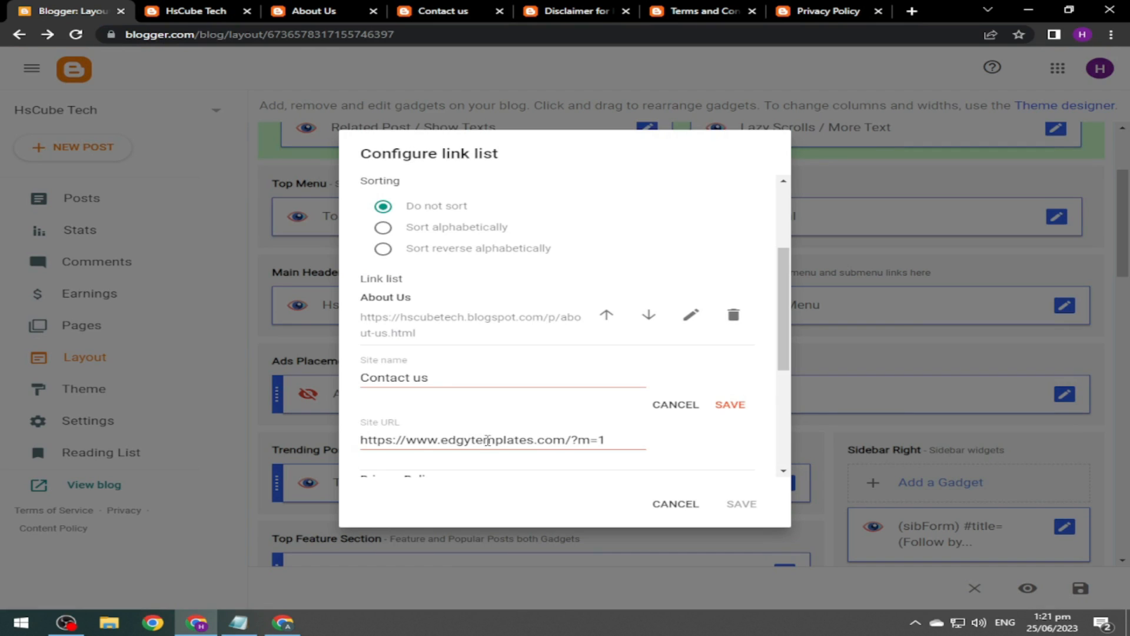
triple_click(531, 448)
key("ctrl+v")
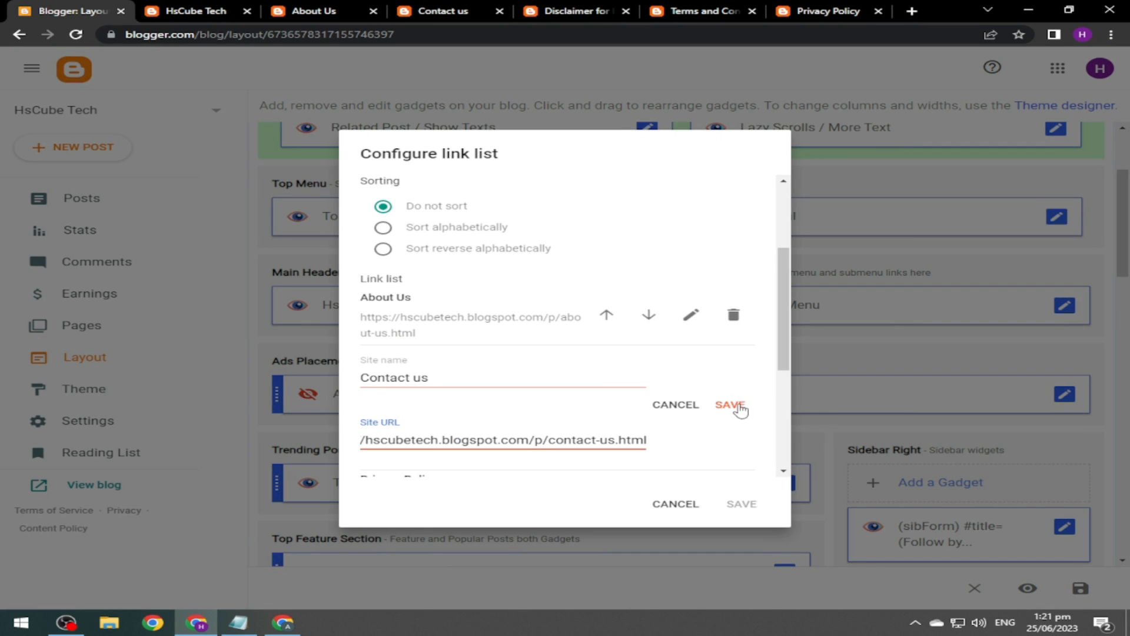
left_click(729, 405)
Point the Privacy Policy link to its page address and delete the Documentation link.
scroll(606, 388, "down", 1)
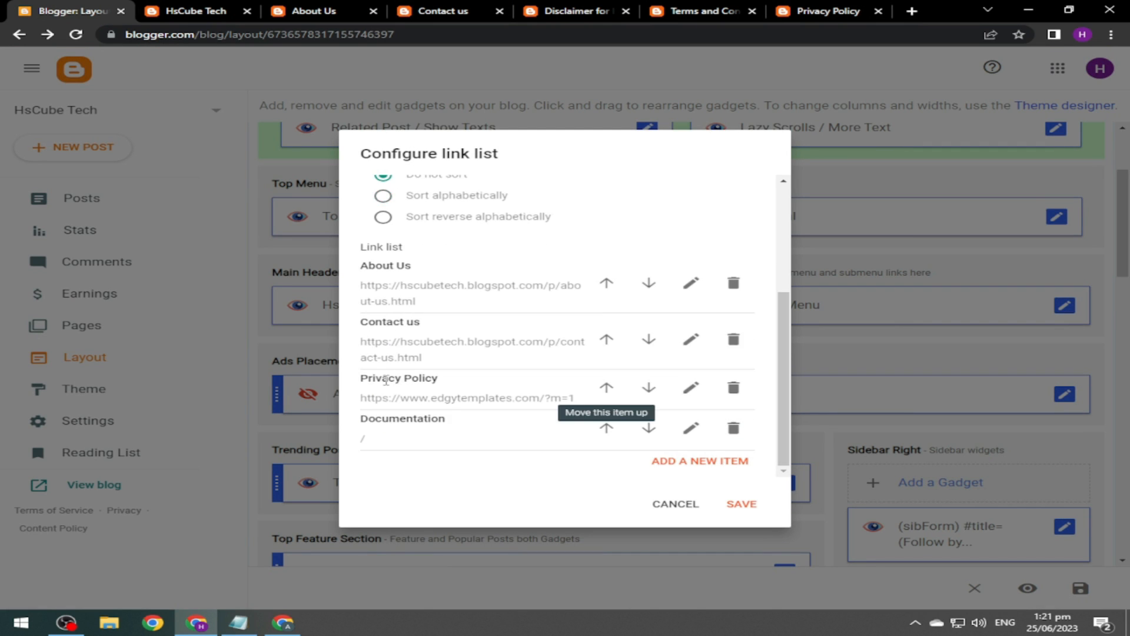
left_click(690, 387)
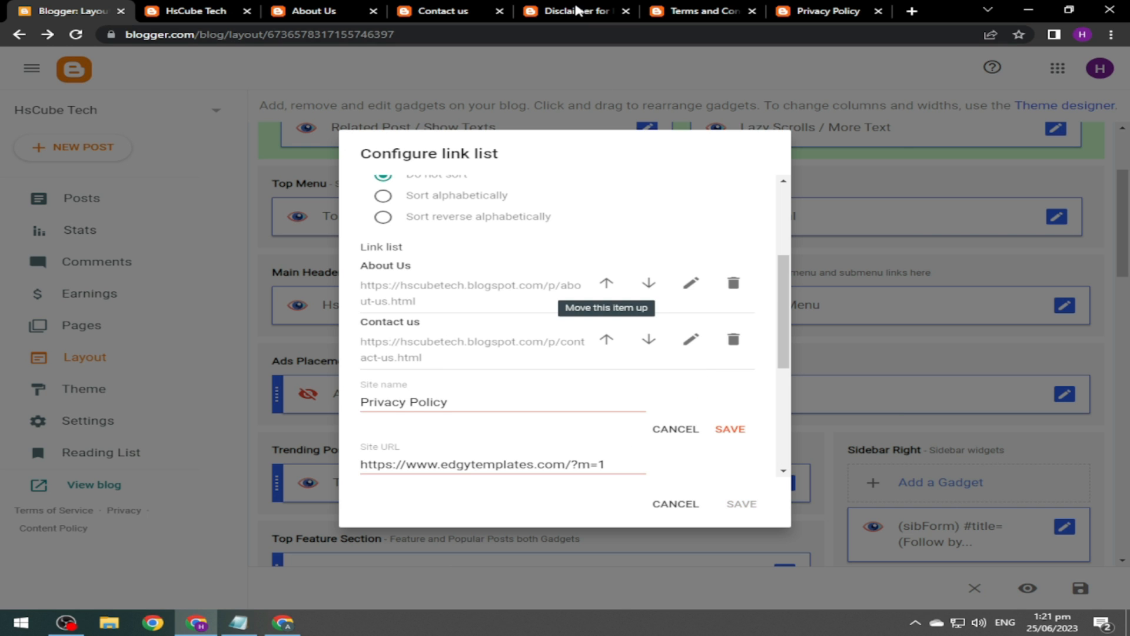
left_click(827, 11)
left_click_drag(401, 36, 464, 37)
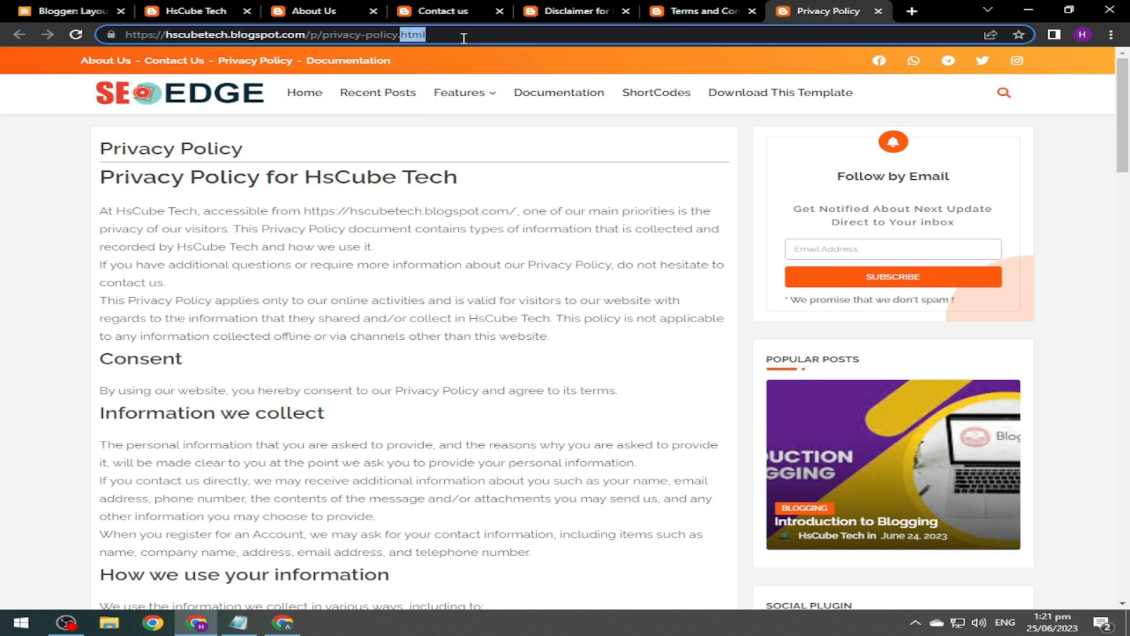
key("ctrl+a")
key("ctrl+c")
left_click(59, 11)
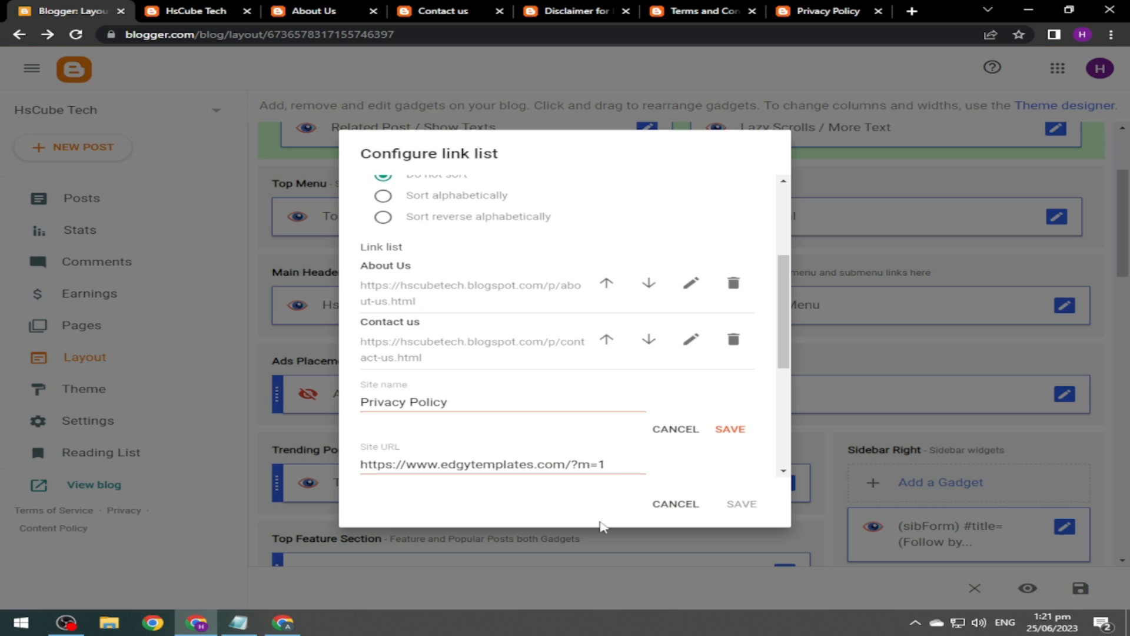
triple_click(637, 460)
key("ctrl+v")
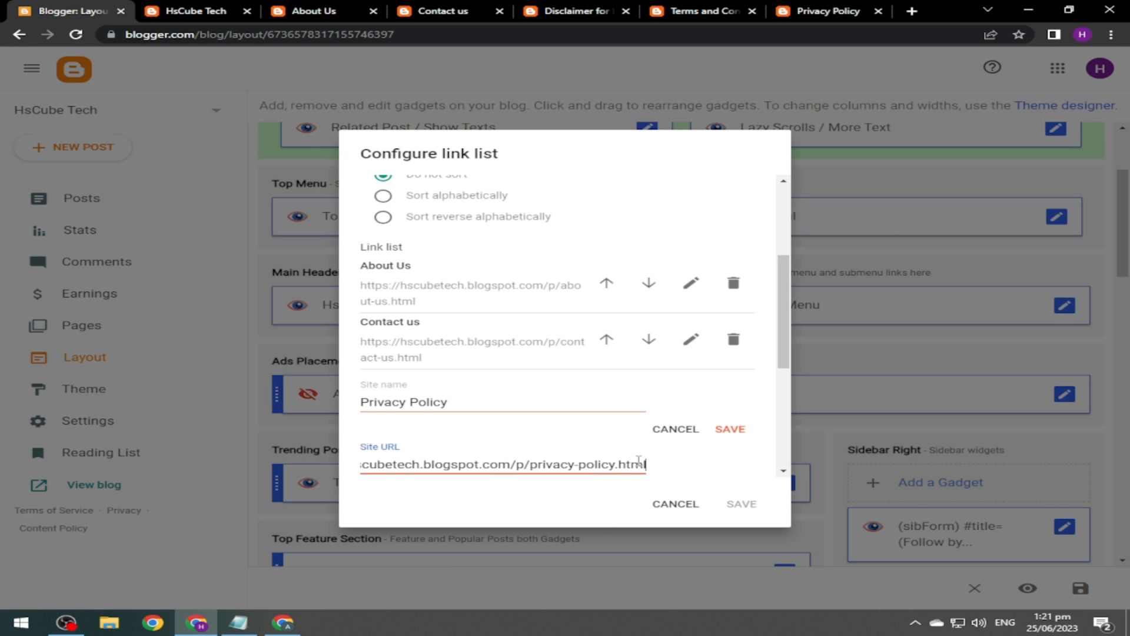
left_click(729, 429)
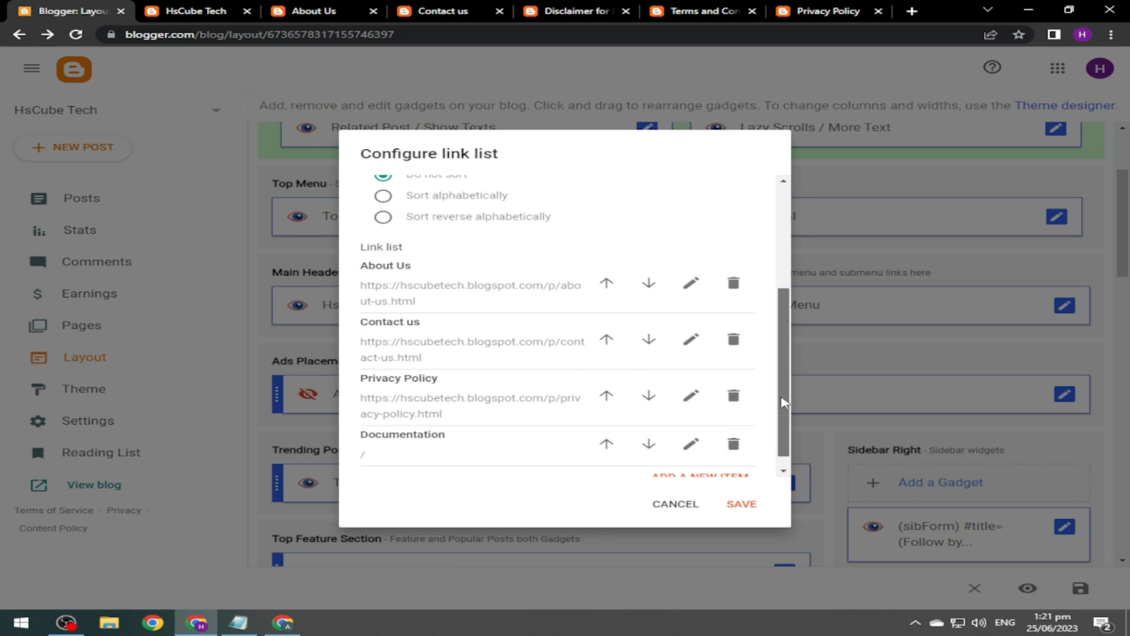
scroll(783, 402, "down", 1)
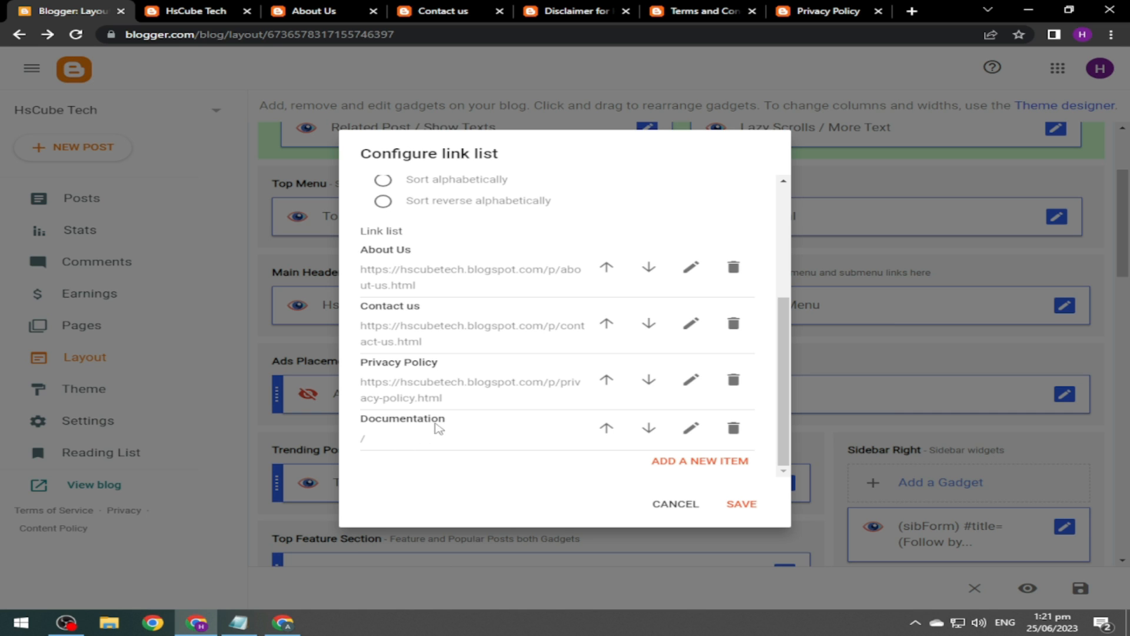
left_click(734, 430)
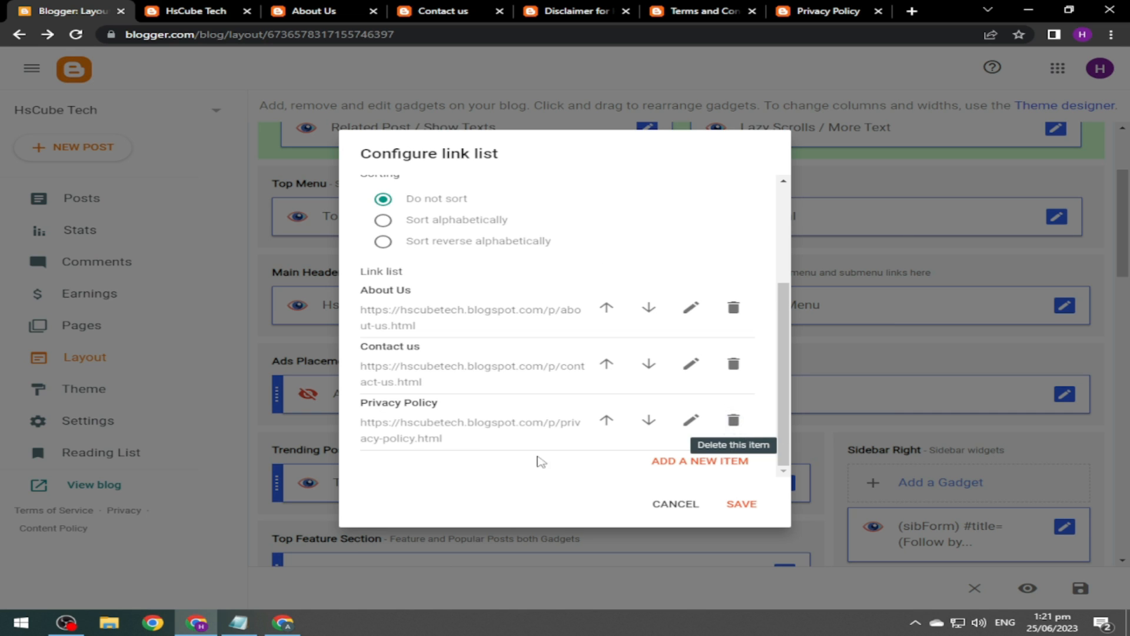
Add a Disclaimer link pointing to the blog's Disclaimer page address.
left_click(719, 462)
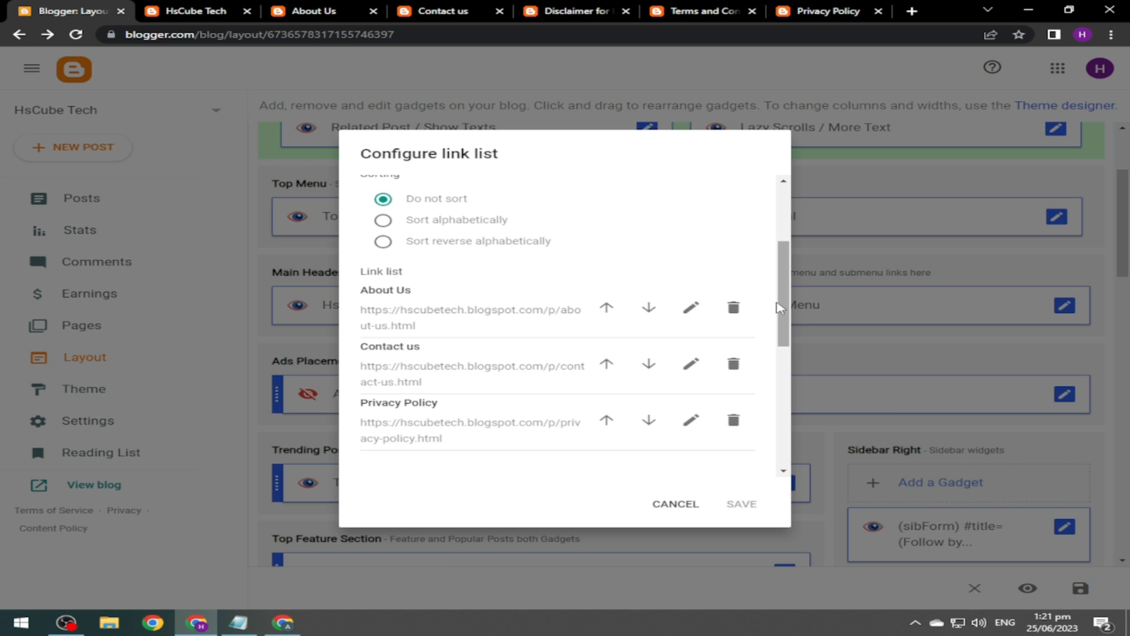
left_click_drag(783, 305, 782, 361)
left_click(515, 325)
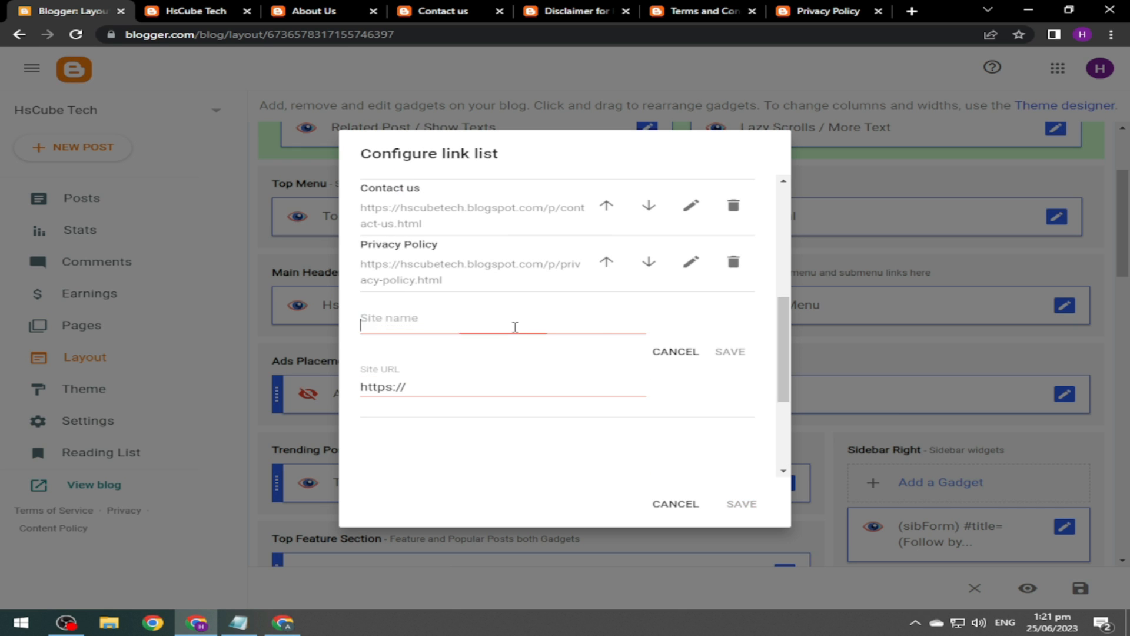
type("Disclaimer")
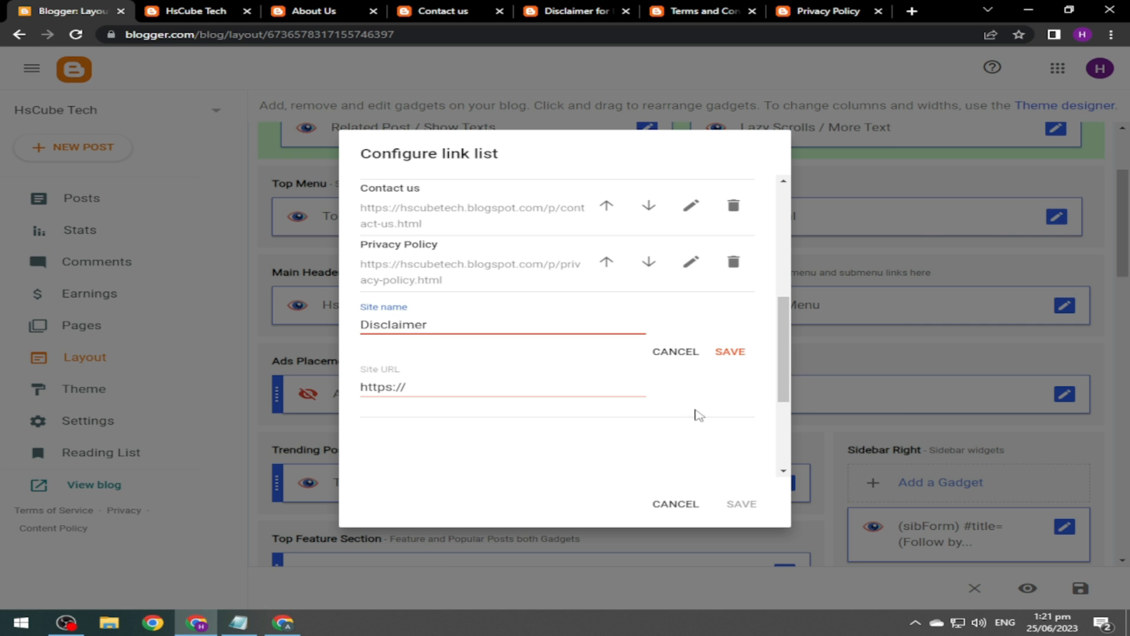
left_click(534, 8)
left_click(517, 36)
key("ctrl+c")
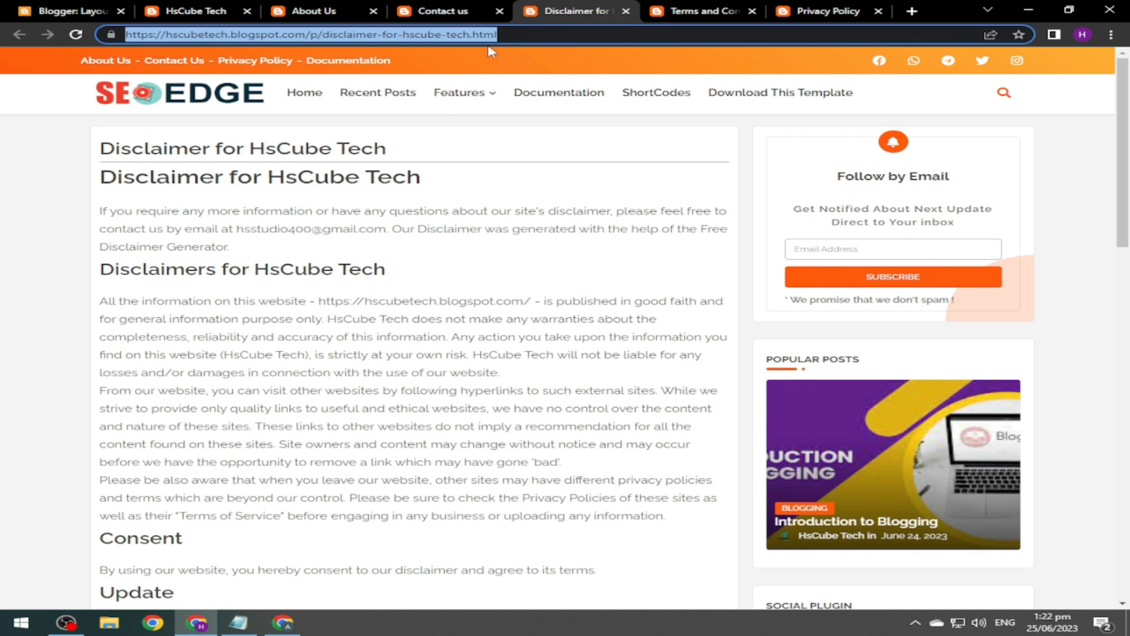
left_click(75, 10)
left_click(431, 386)
key("ctrl+a")
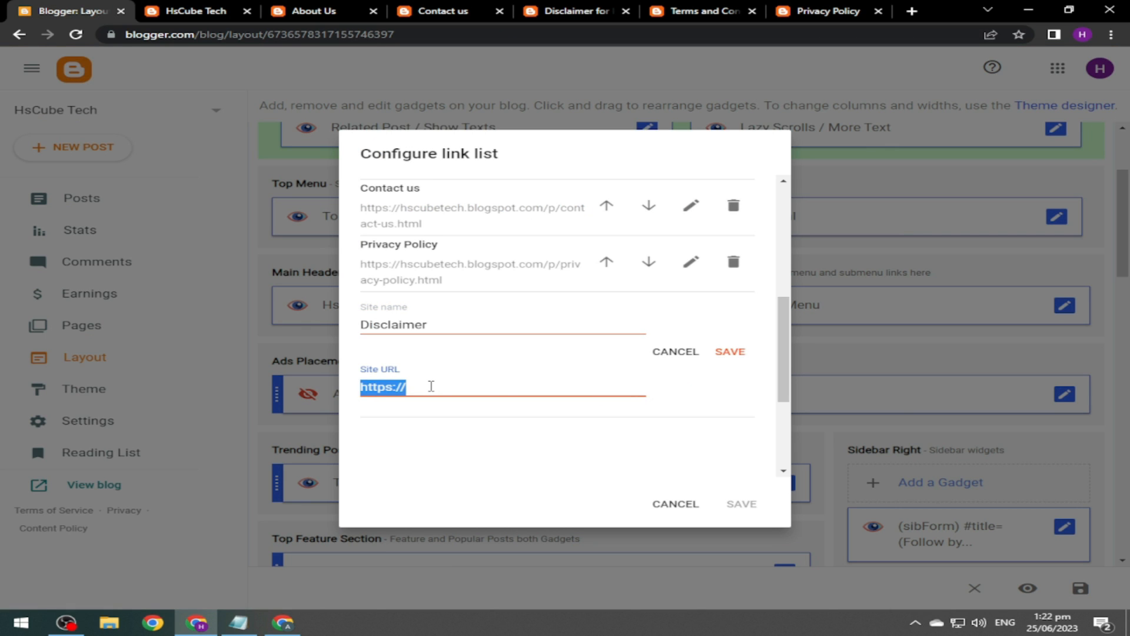
key("ctrl+v")
left_click(730, 352)
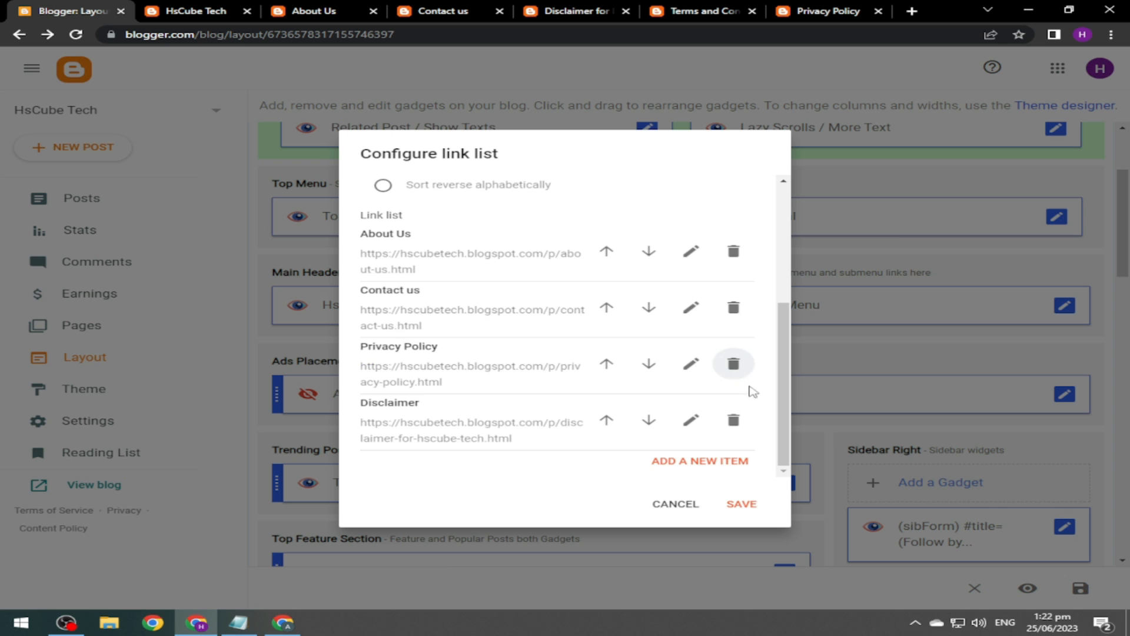
Add a Terms & Condition link with its page address and save the Top menu gadget.
left_click(699, 465)
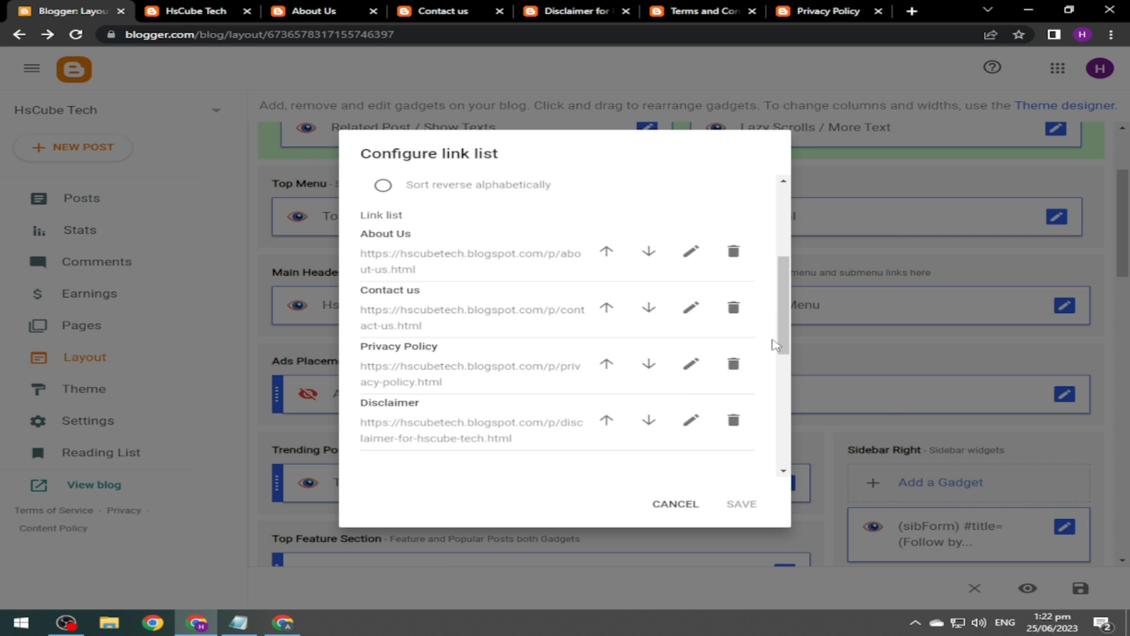
scroll(713, 378, "down", 3)
left_click(501, 325)
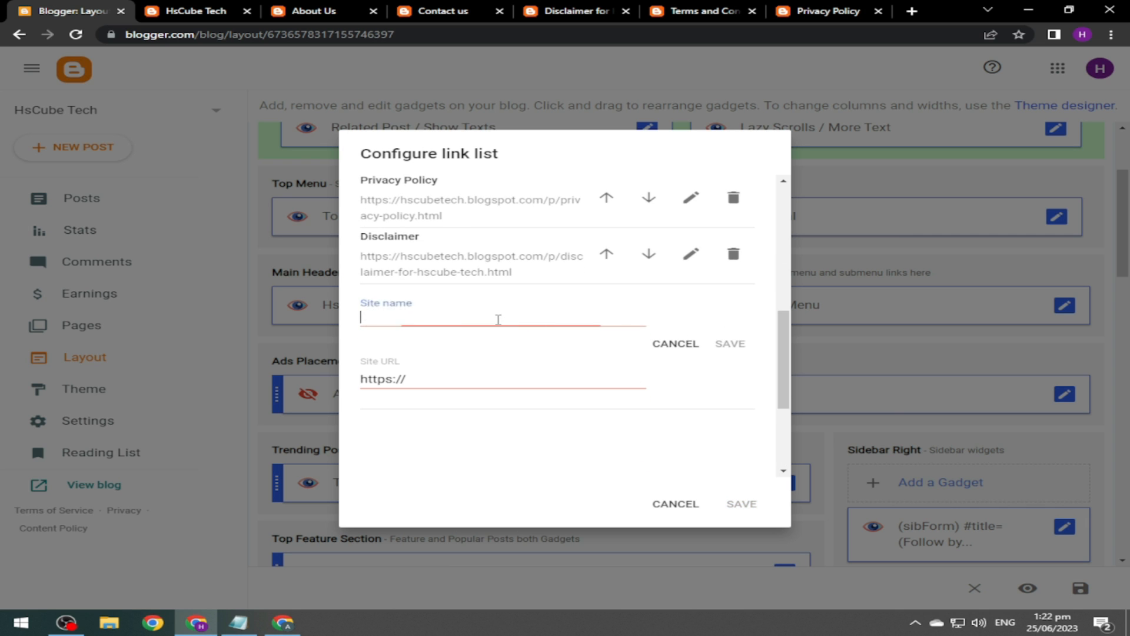
type("Terms & Condition")
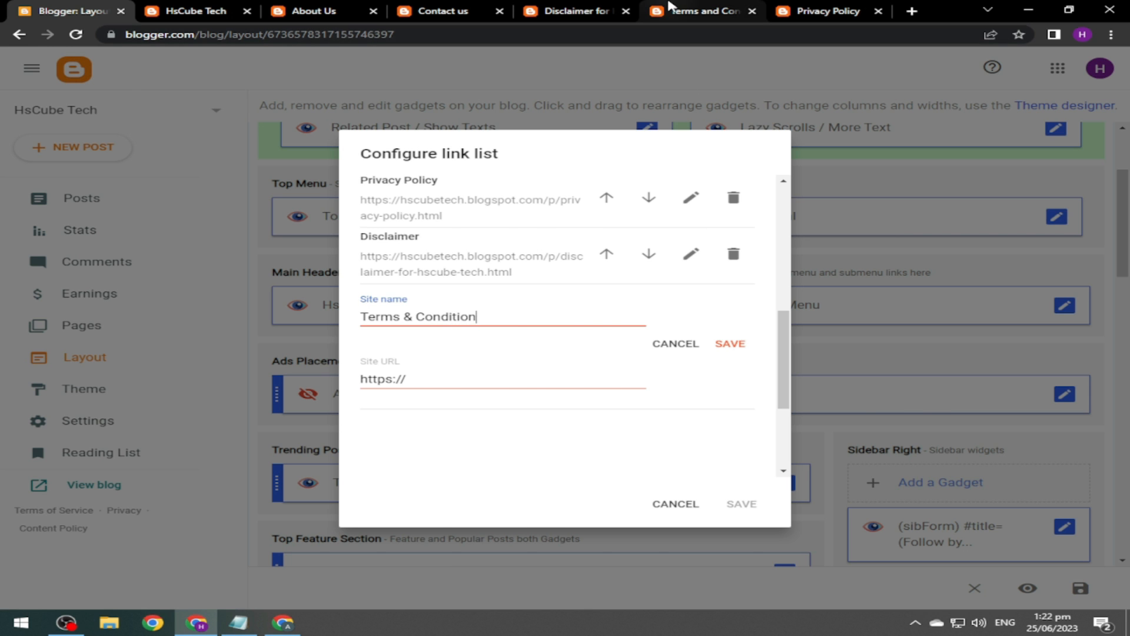
left_click(697, 11)
left_click(551, 36)
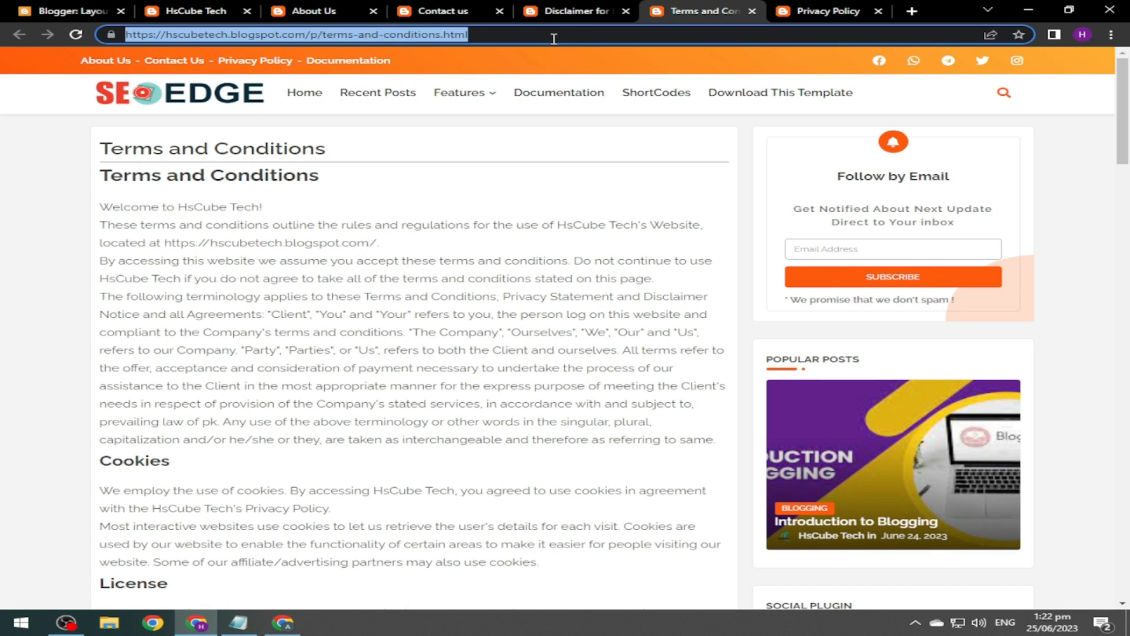
left_click(65, 11)
triple_click(482, 384)
key("ctrl+v")
left_click(730, 344)
left_click(741, 505)
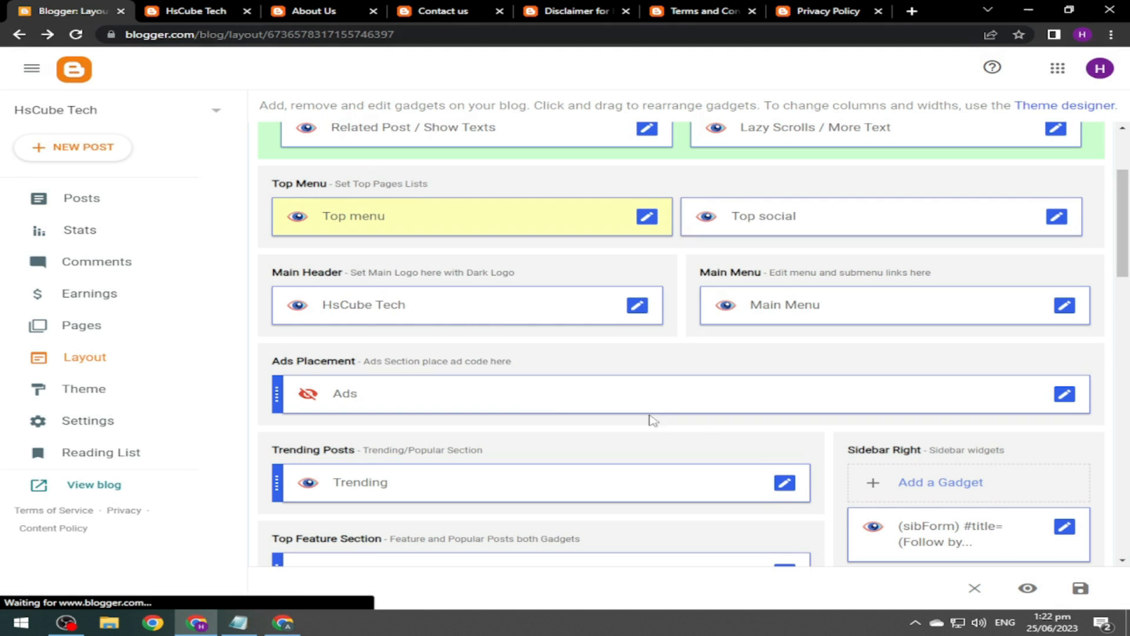
left_click(206, 9)
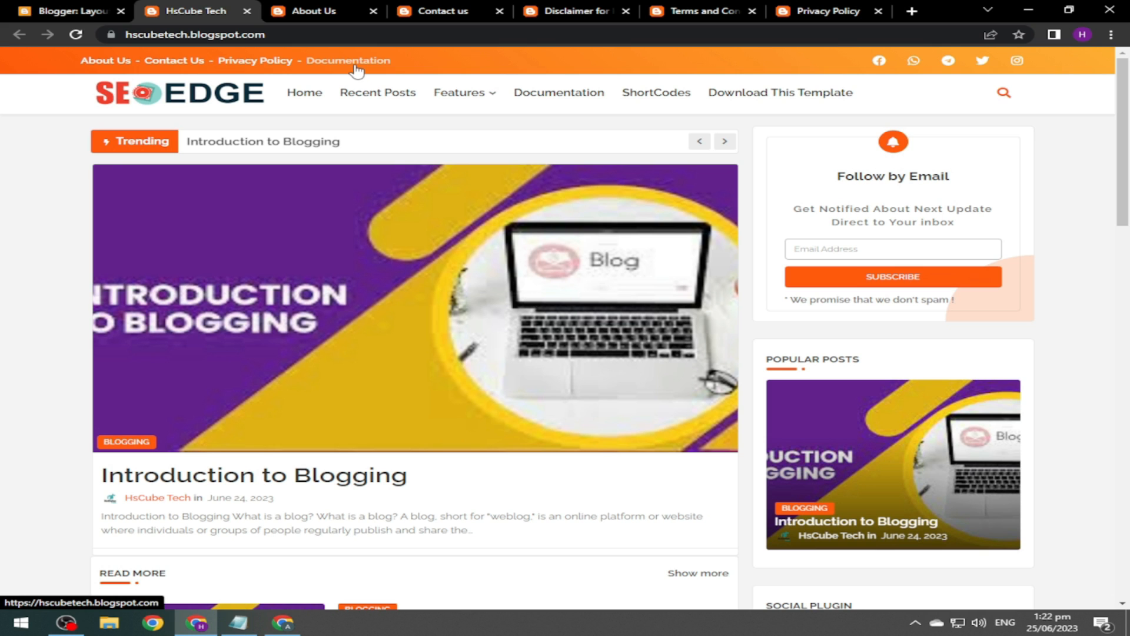
left_click(79, 37)
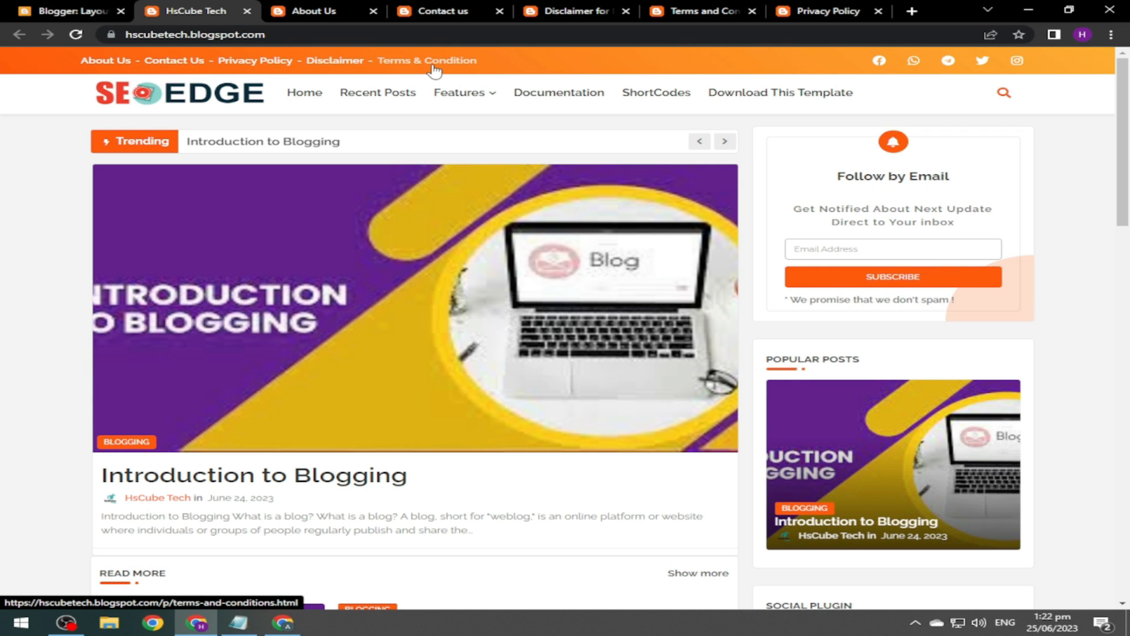
middle_click(255, 61)
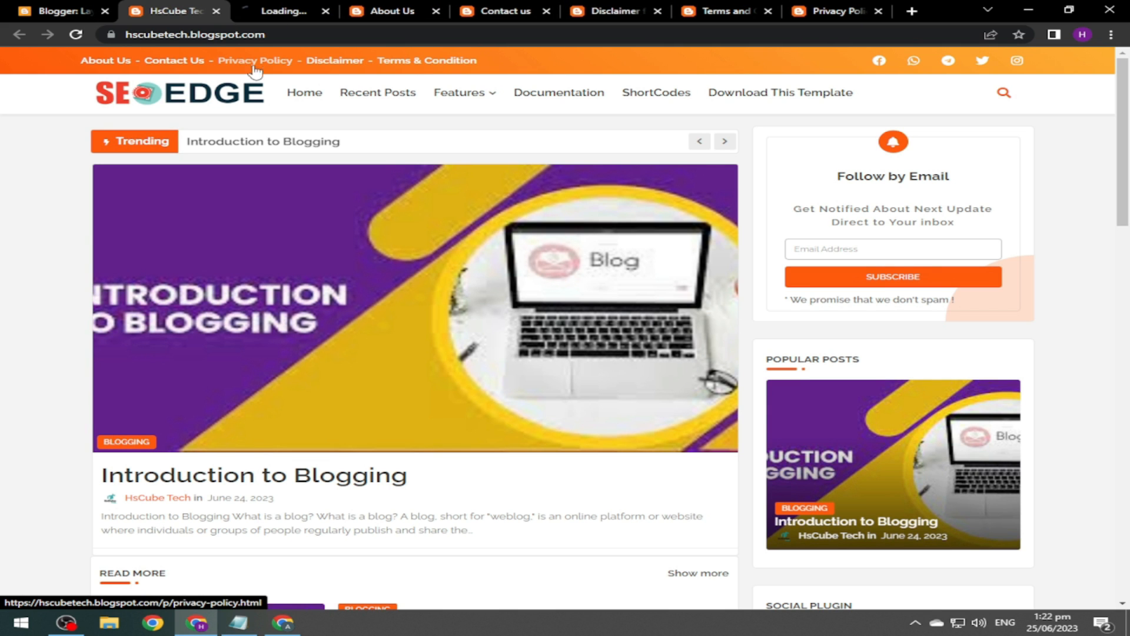
left_click(283, 10)
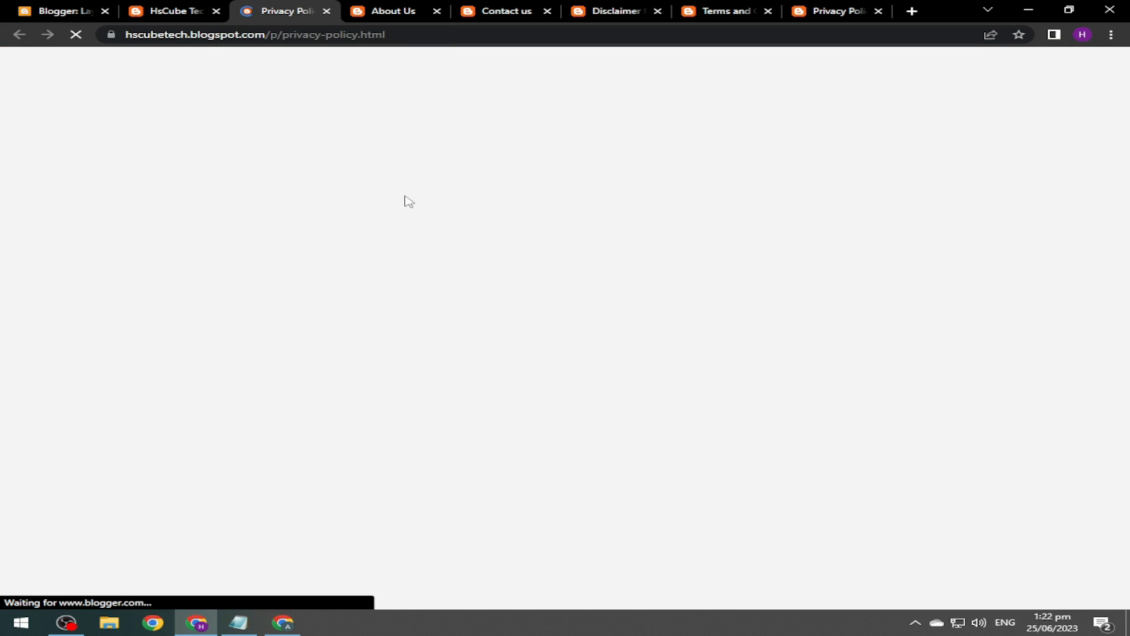
scroll(418, 294, "down", 15)
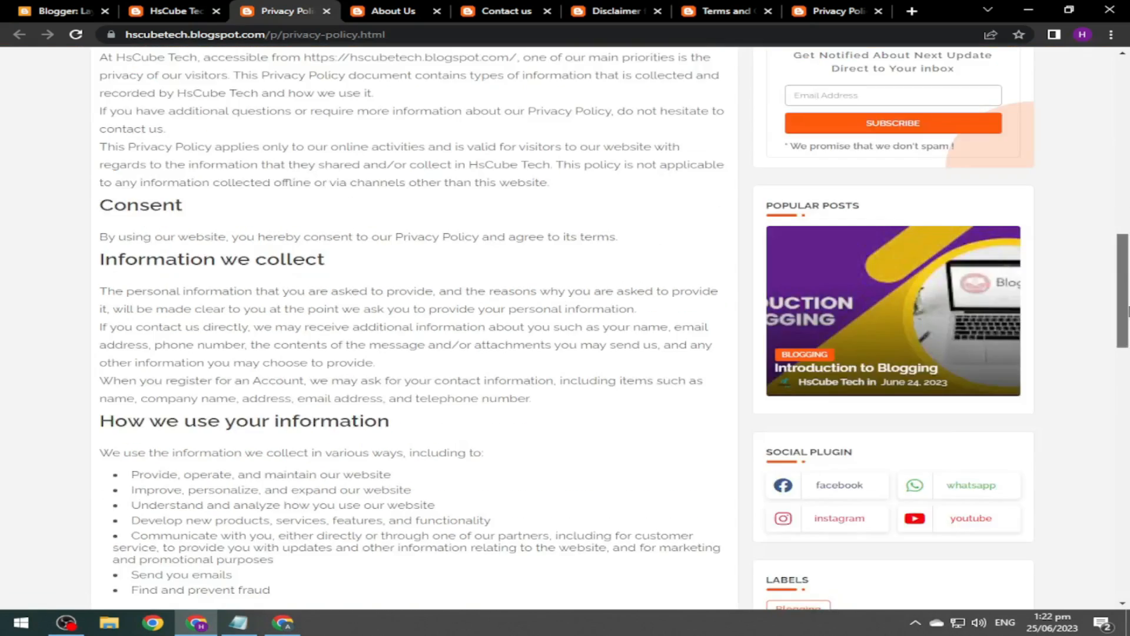
scroll(413, 294, "up", 15)
key("ctrl+w")
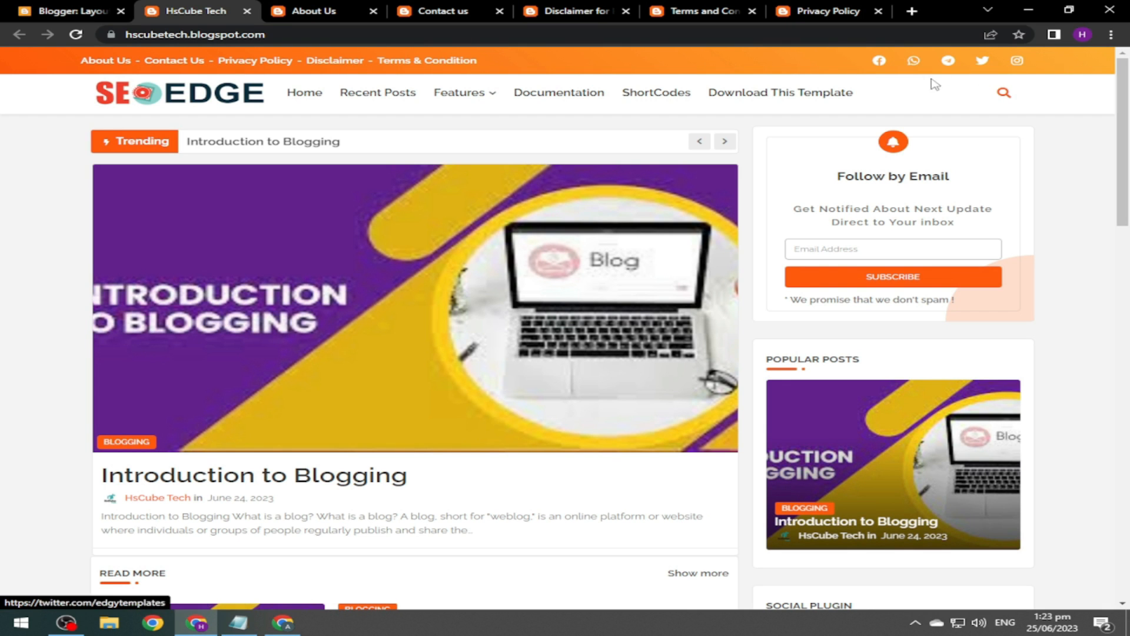
left_click(82, 8)
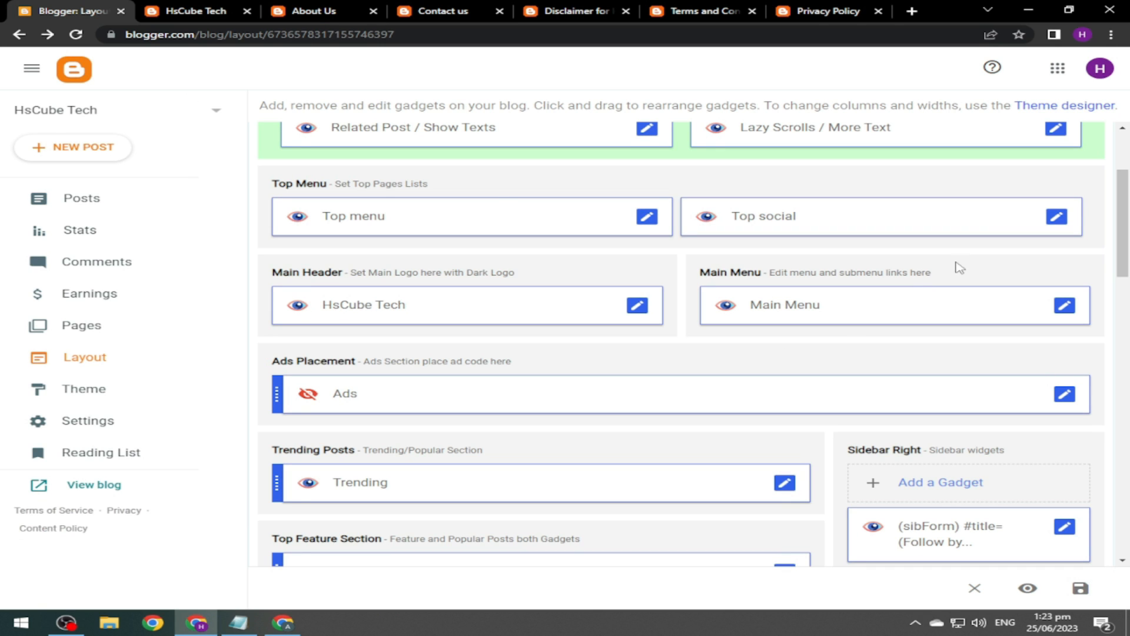
Point the Top social facebook link to the HsCube Tech Facebook page address.
left_click(1057, 217)
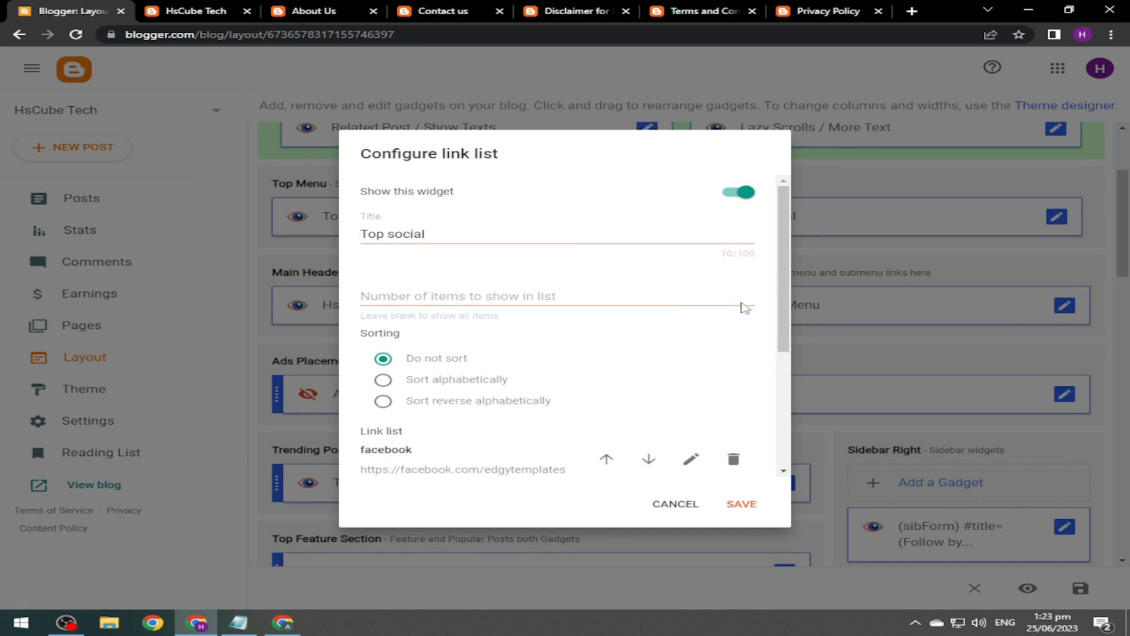
scroll(777, 336, "down", 2)
scroll(791, 354, "down", 2)
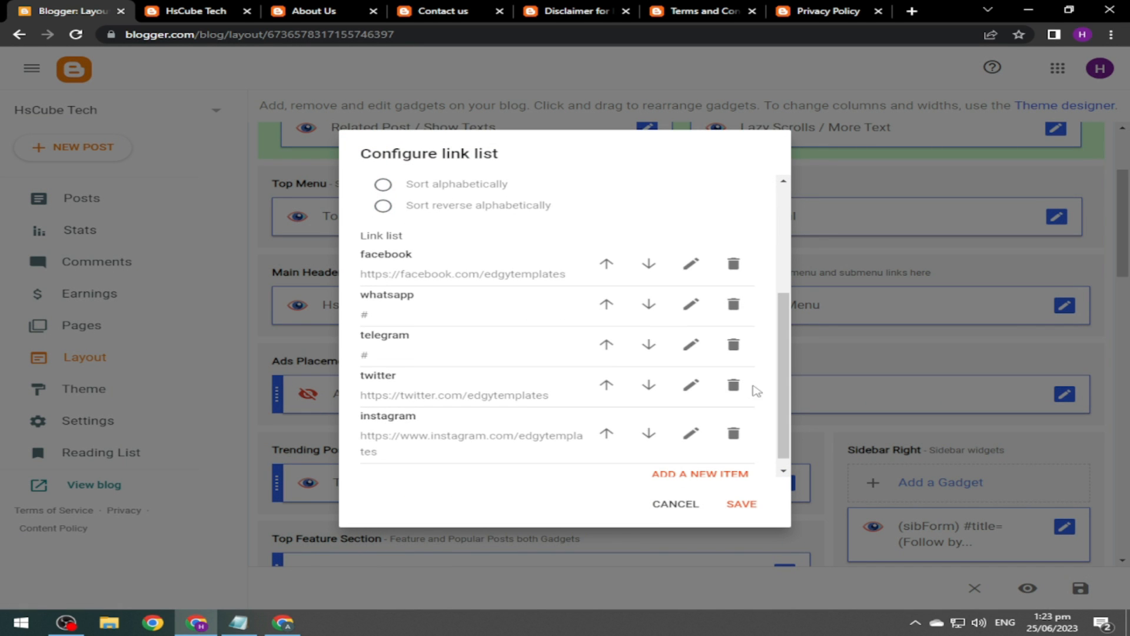
left_click(691, 263)
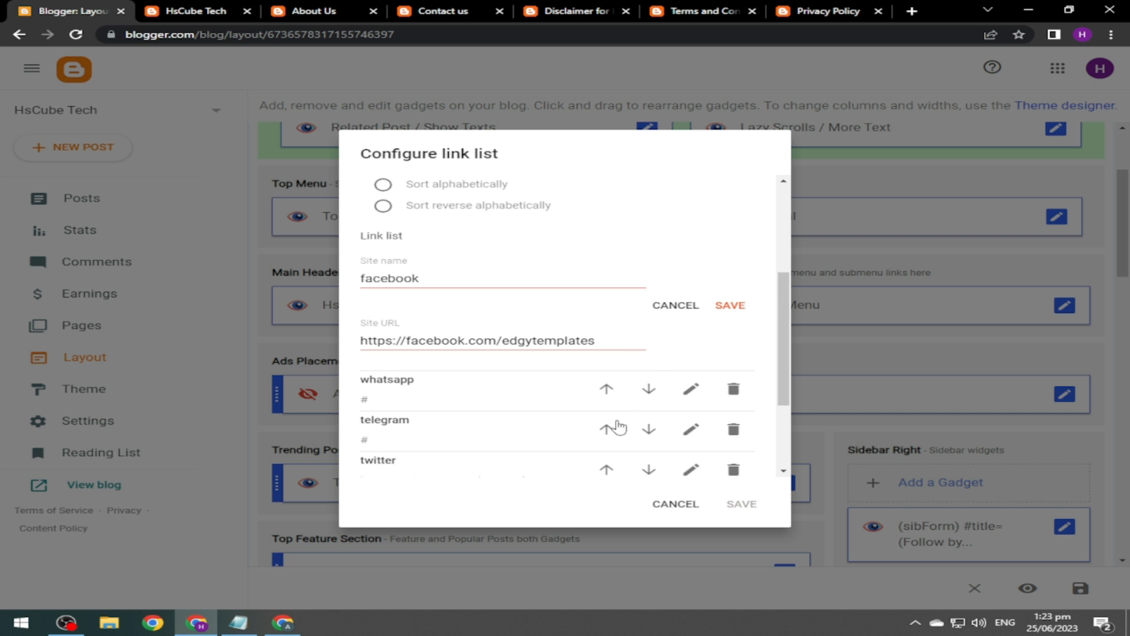
left_click(250, 627)
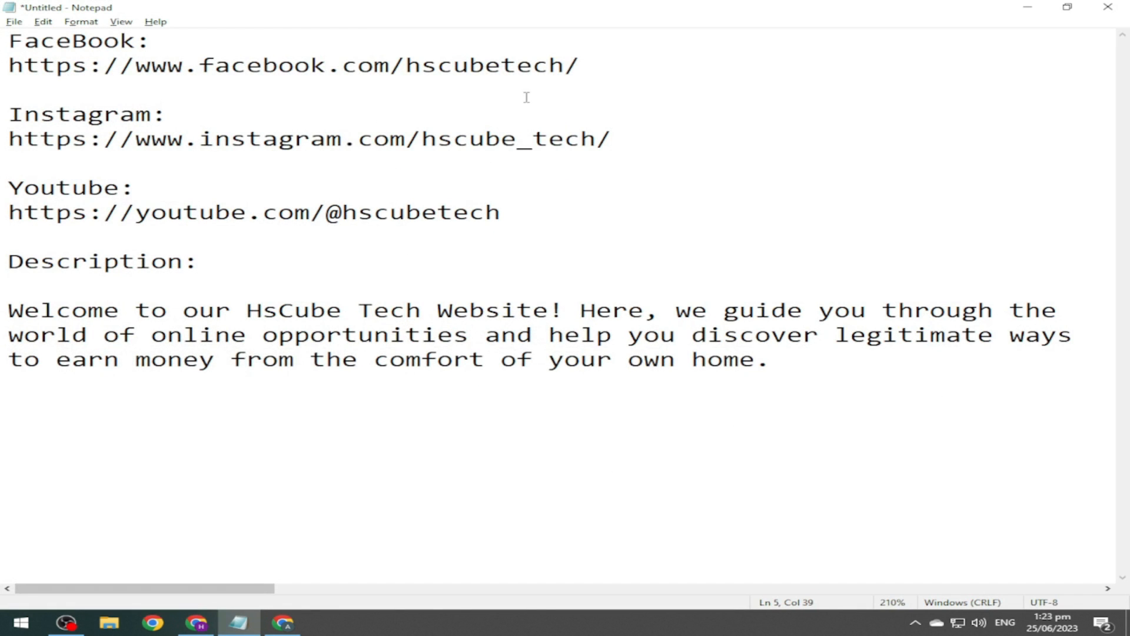
left_click_drag(592, 60, 17, 78)
key("ctrl+c")
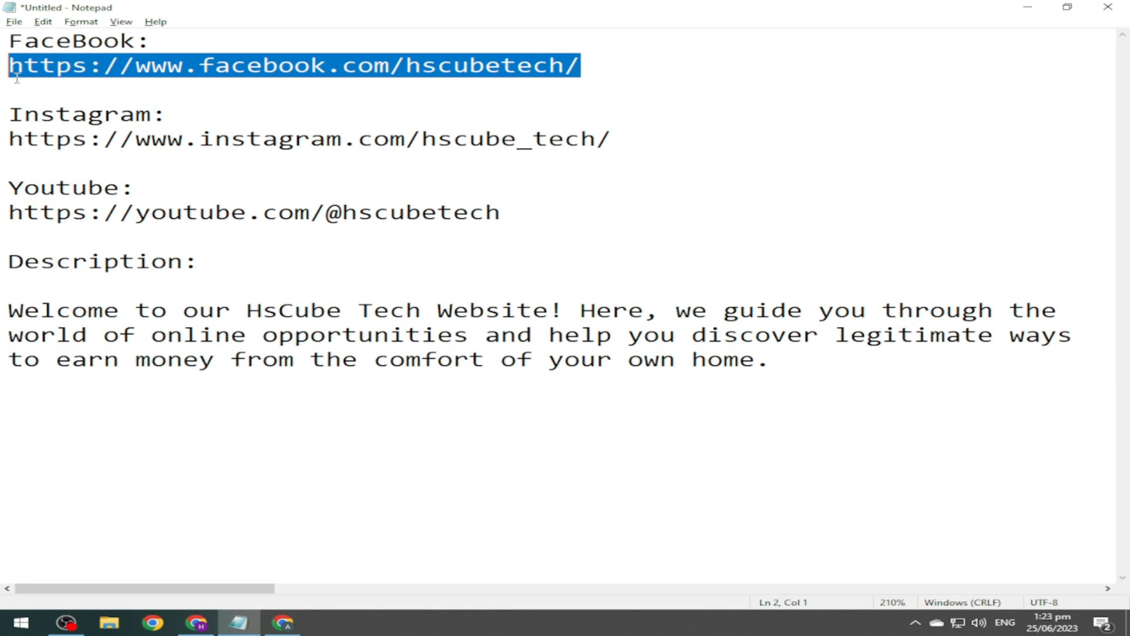
left_click(240, 620)
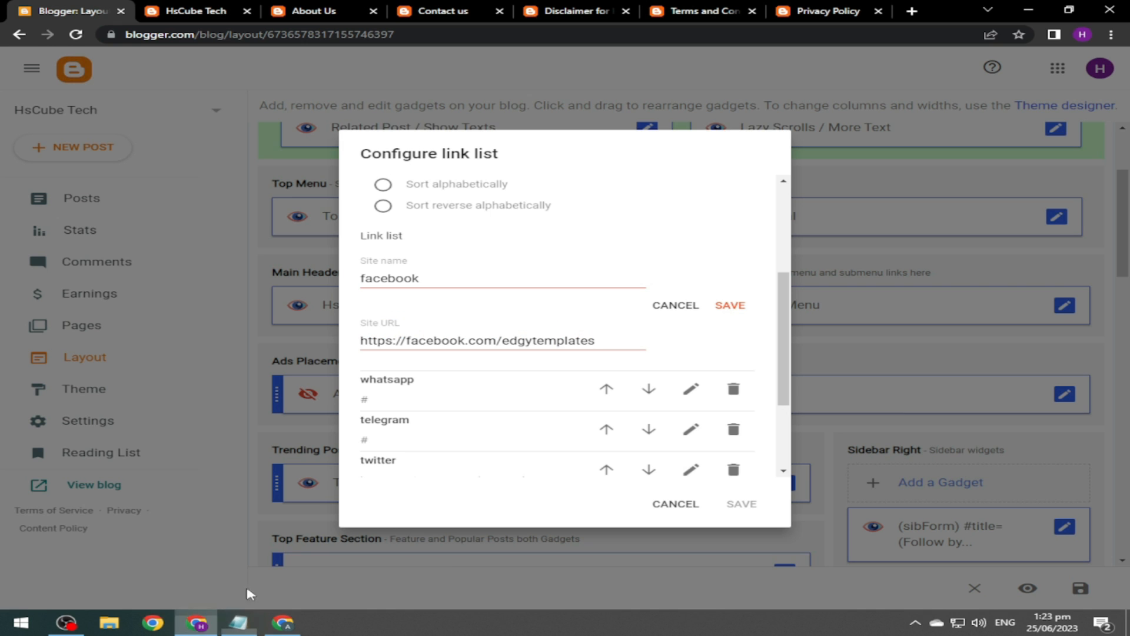
triple_click(482, 339)
key("ctrl+v")
left_click(729, 305)
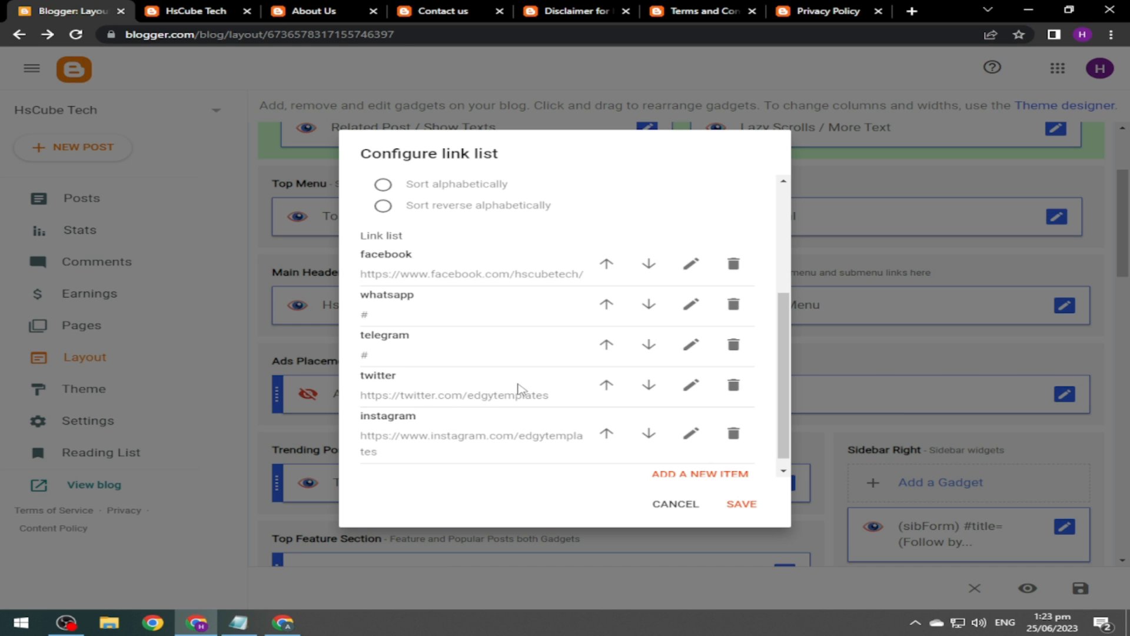
Delete the whatsapp, telegram and twitter links from Top social.
left_click(734, 304)
left_click(733, 331)
left_click(733, 369)
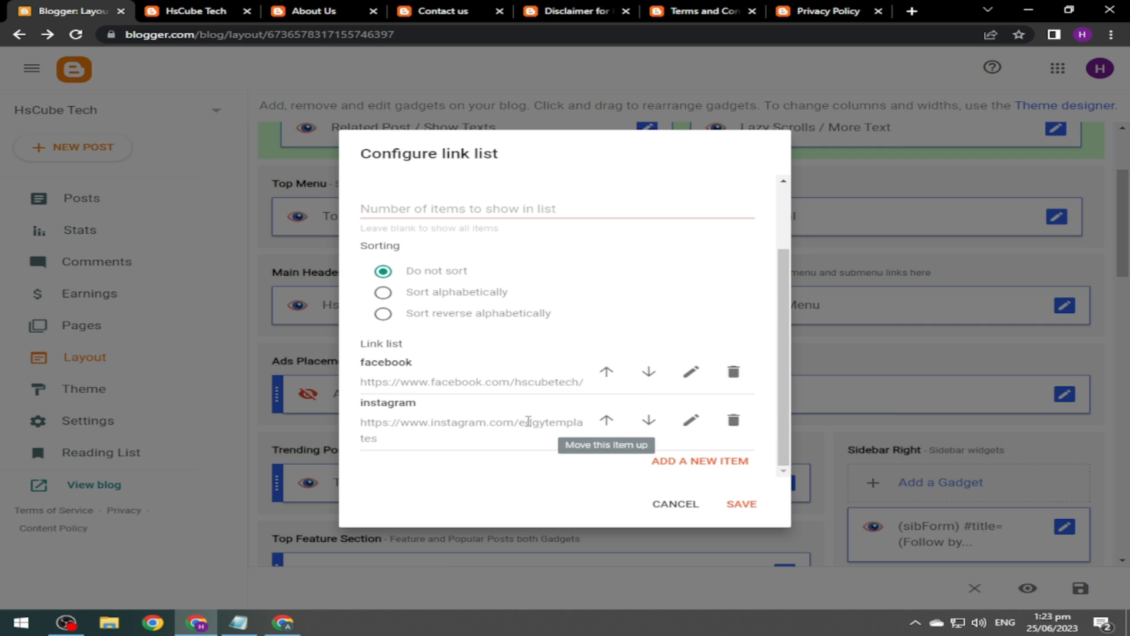
Replace the instagram link's URL with the HsCube Tech Instagram URL.
left_click(691, 421)
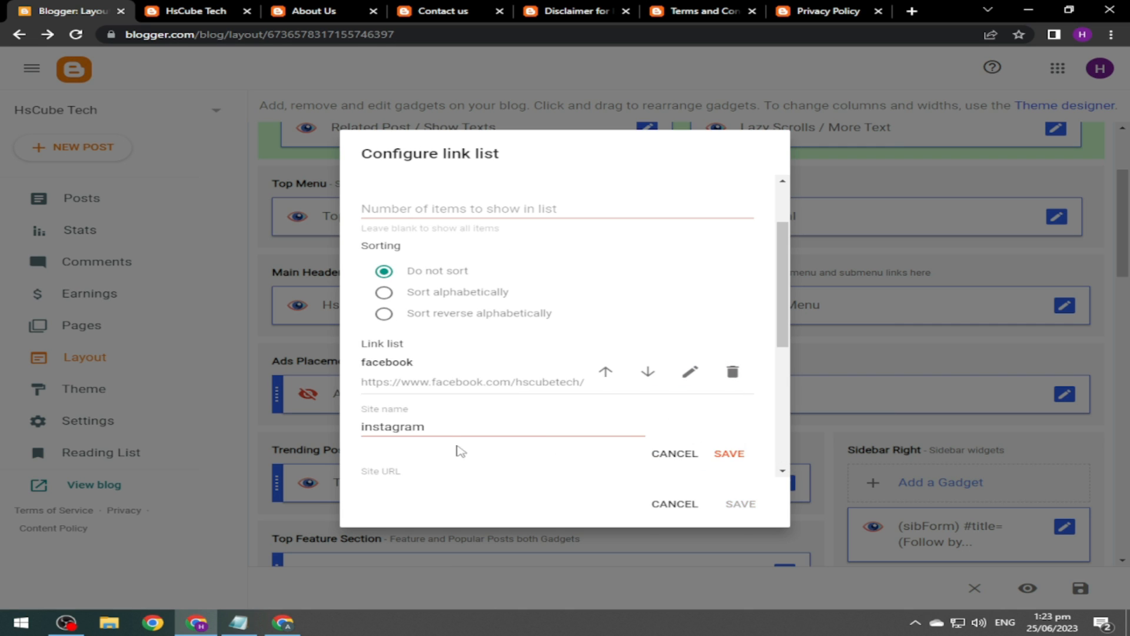
left_click_drag(785, 330, 785, 438)
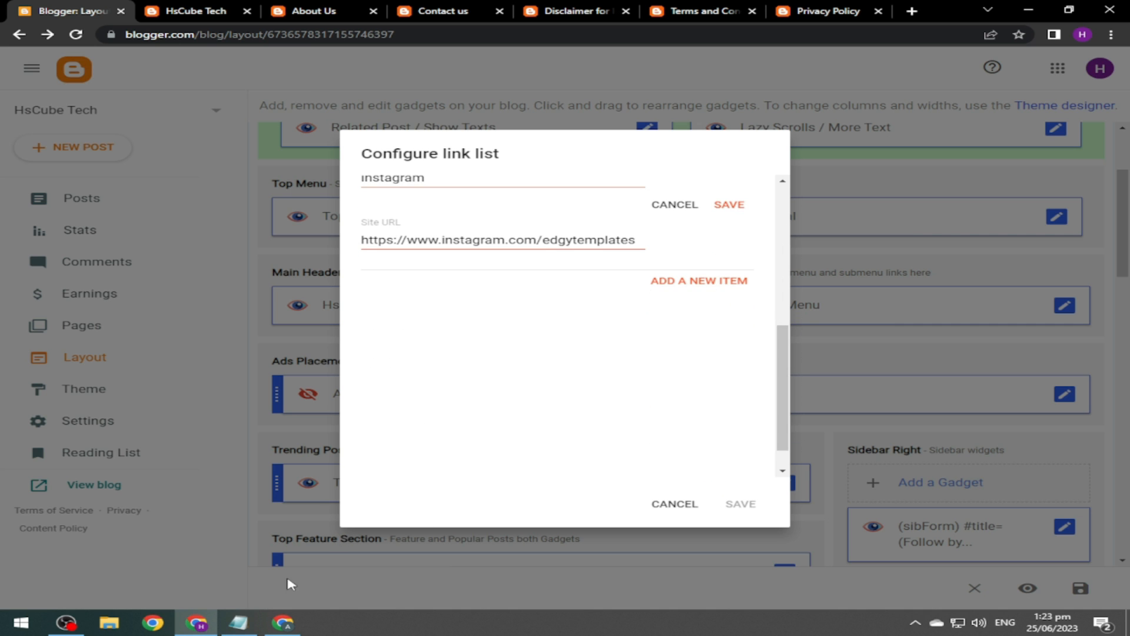
left_click(245, 621)
left_click_drag(615, 145, 2, 150)
key("ctrl+c")
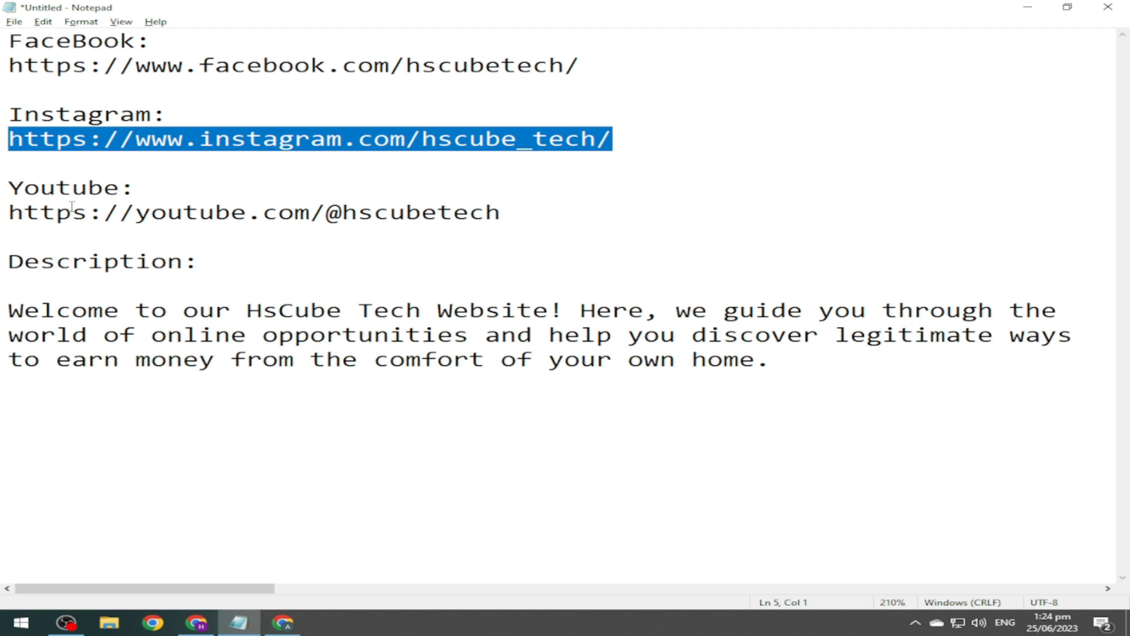
left_click(196, 622)
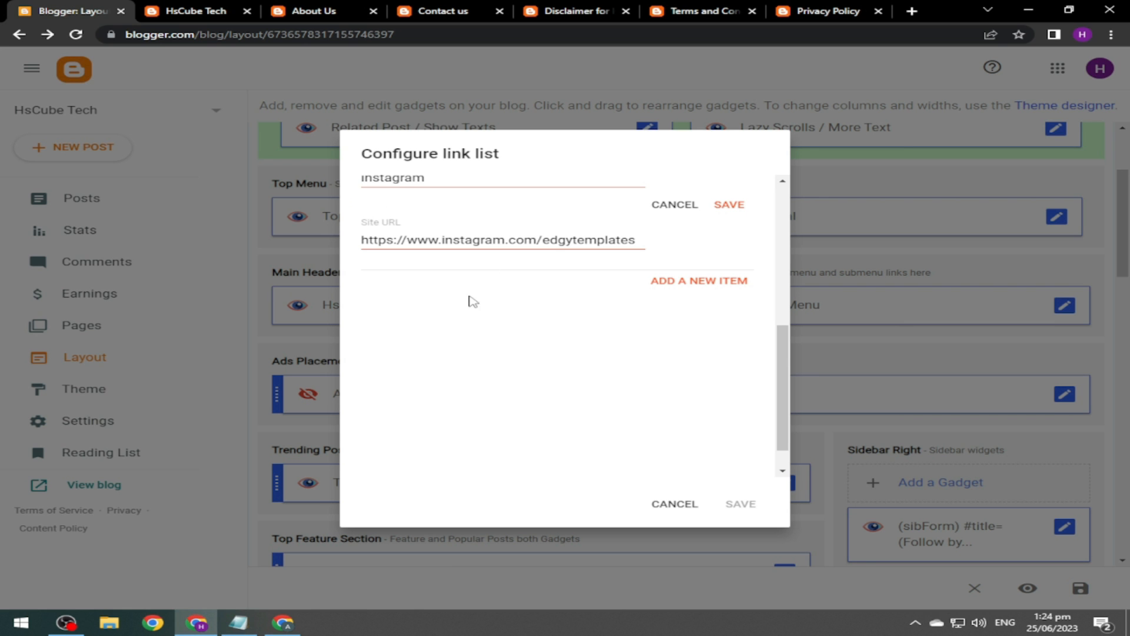
triple_click(556, 241)
key("ctrl+v")
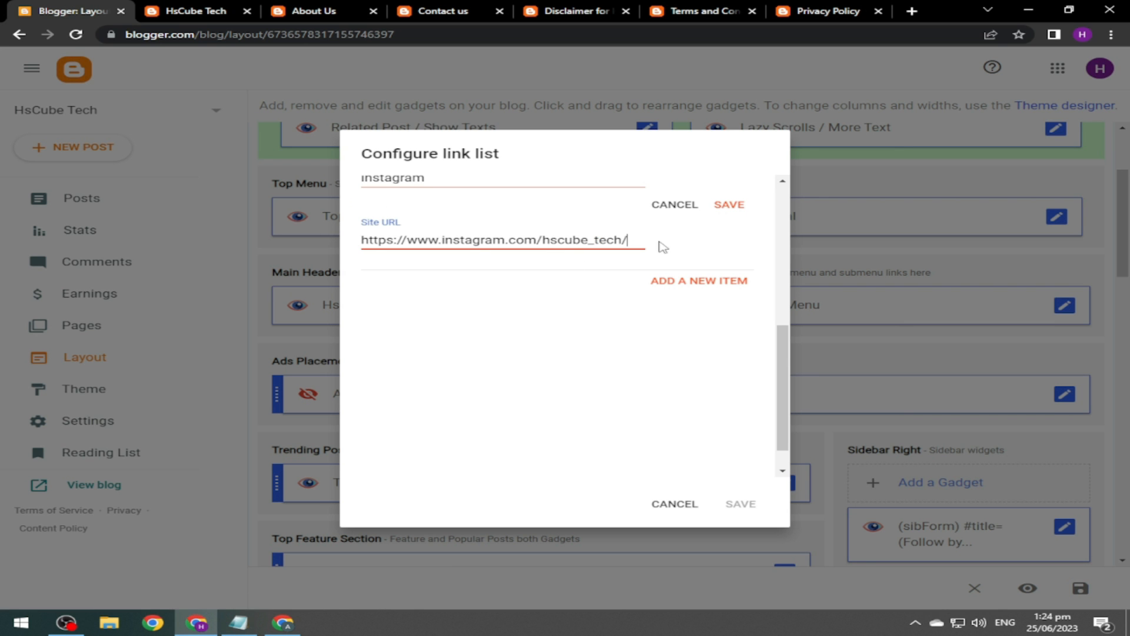
left_click(729, 214)
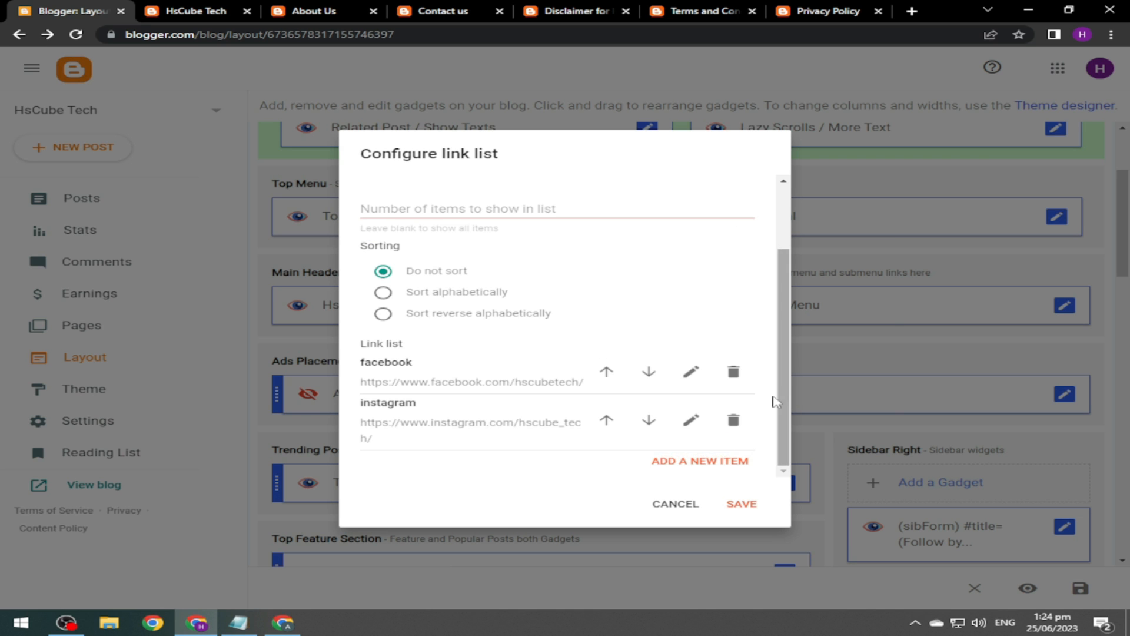
Add a YouTube link with the HsCube Tech channel URL, save the gadget, and reload the blog.
left_click(693, 464)
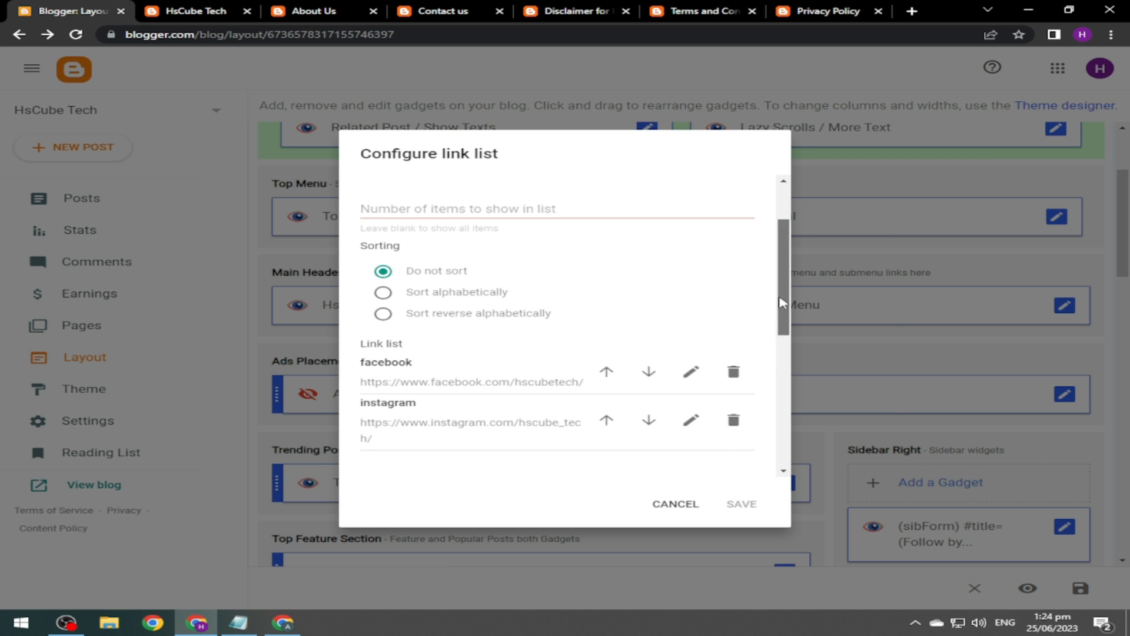
left_click_drag(782, 302, 801, 398)
left_click(482, 238)
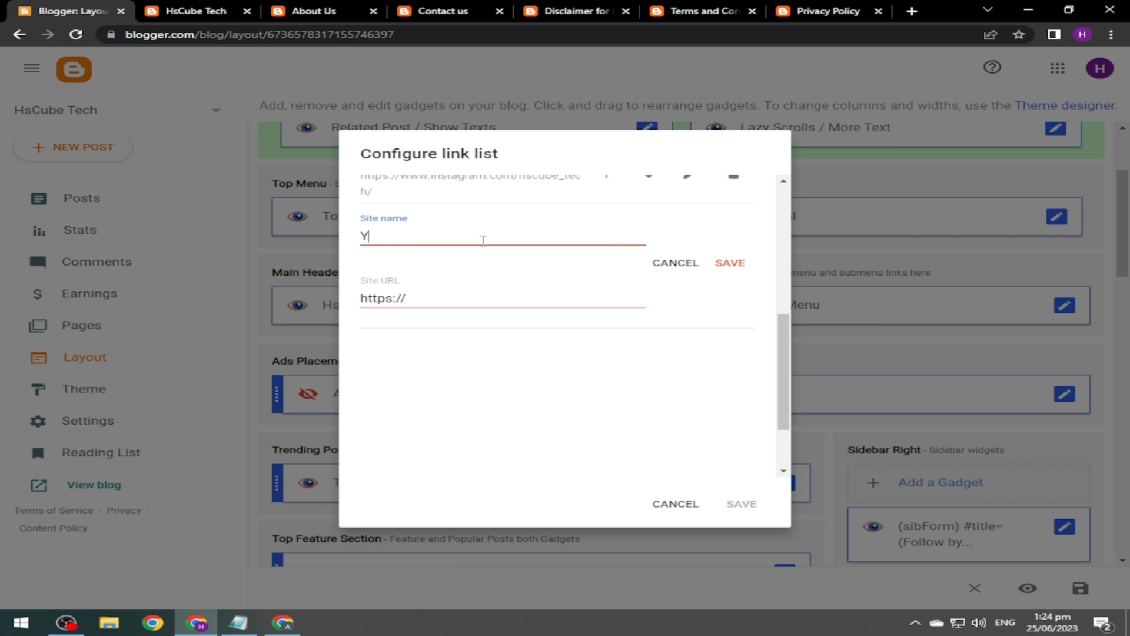
left_click(433, 299)
key("alt+Tab")
left_click_drag(506, 236, 6, 213)
key("ctrl+c")
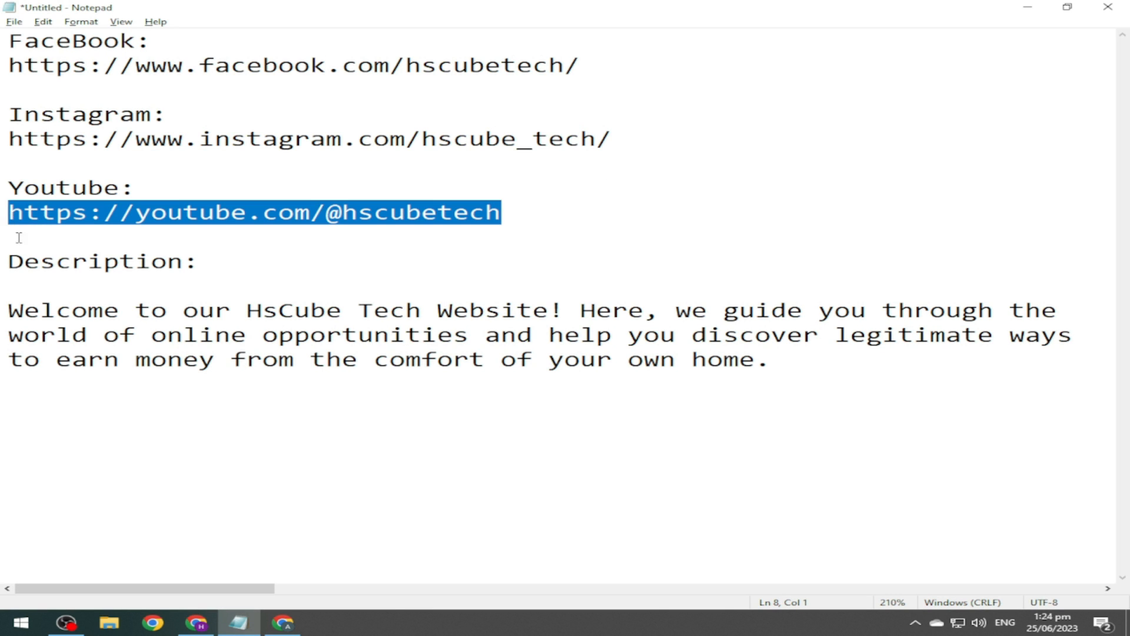
left_click(196, 622)
key("ctrl+a")
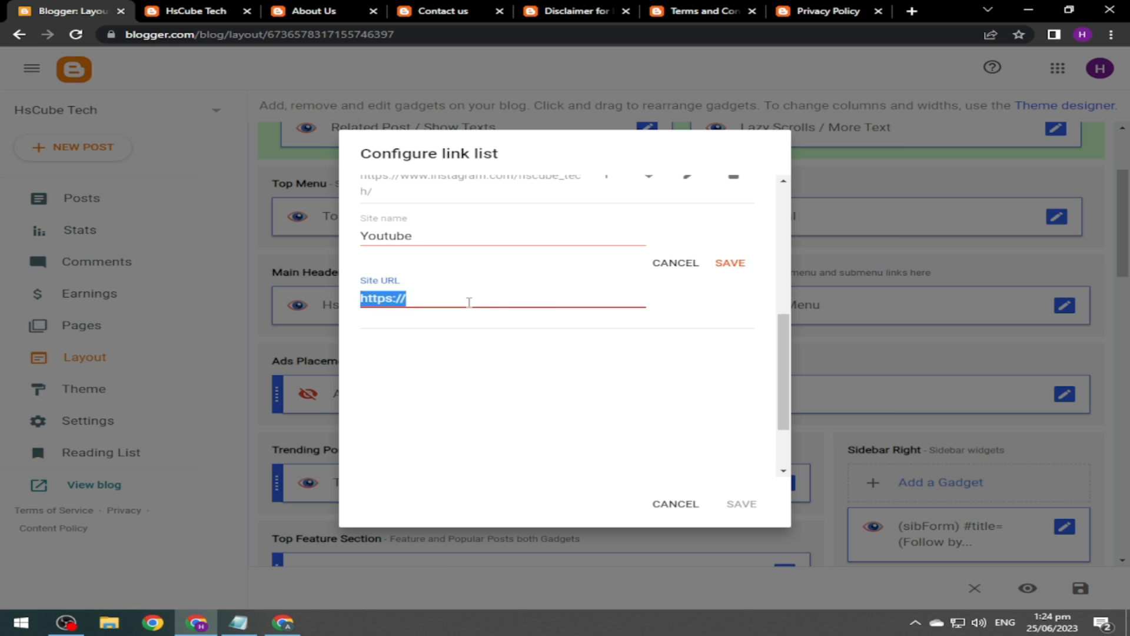
key("ctrl+v")
left_click(729, 263)
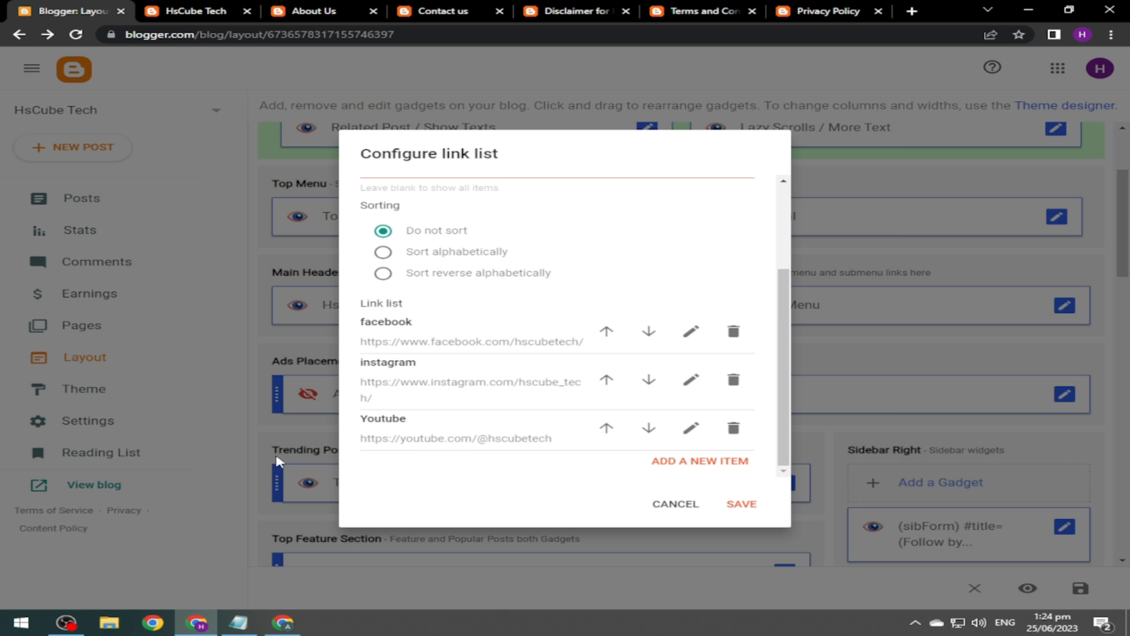
left_click(730, 505)
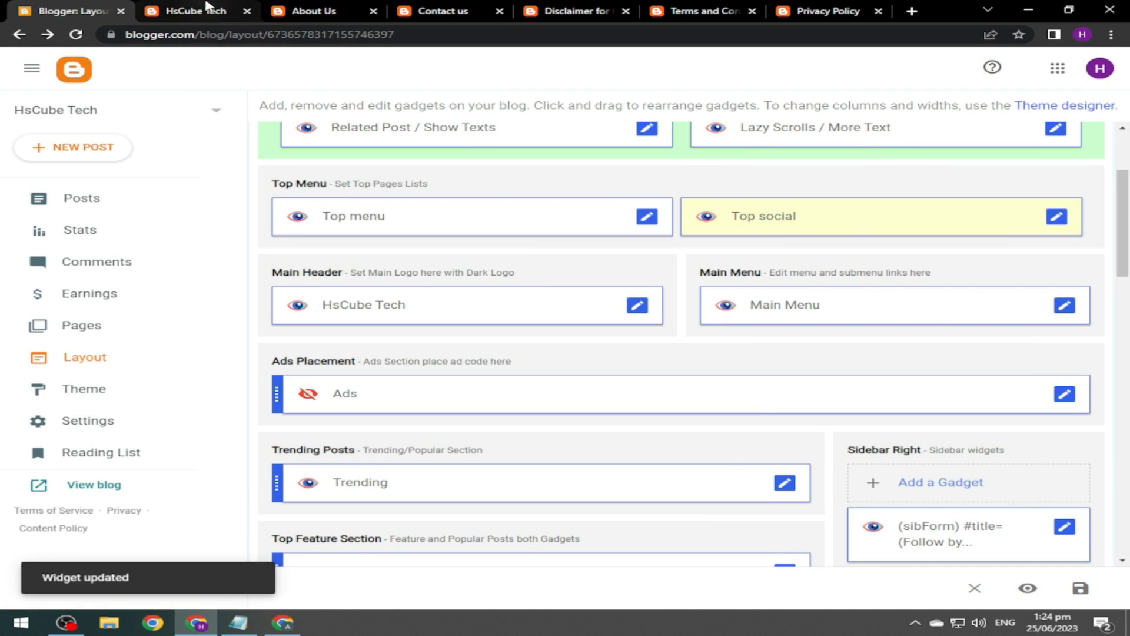
left_click(195, 10)
left_click(76, 35)
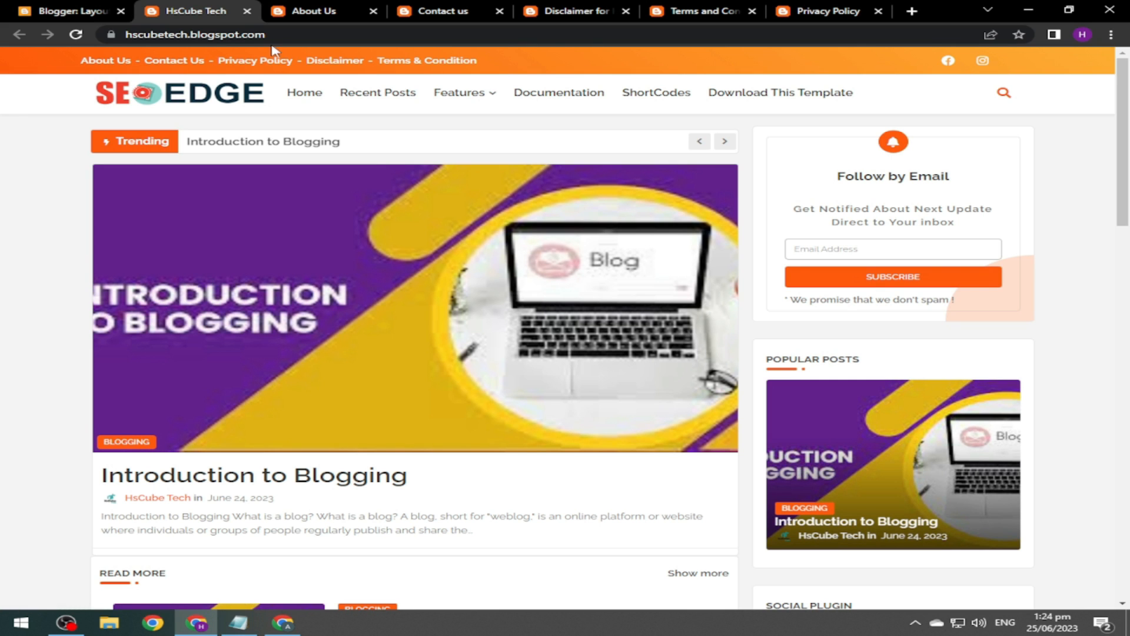
Rename the YouTube link entry to lowercase 'youtube' and save the Top social gadget.
left_click(65, 10)
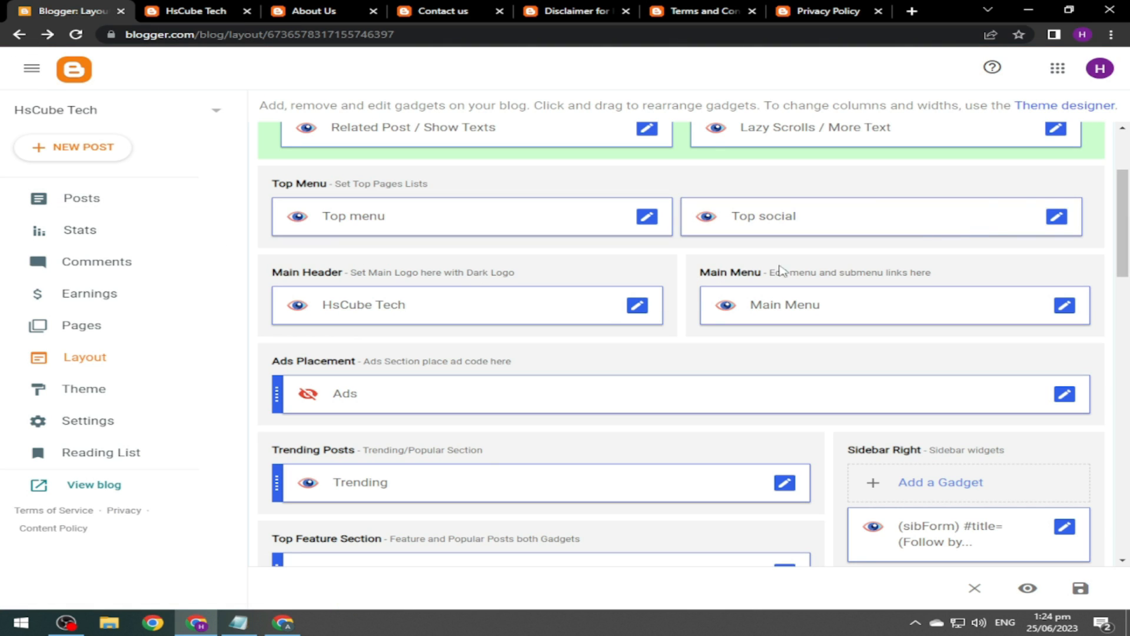
left_click(1056, 216)
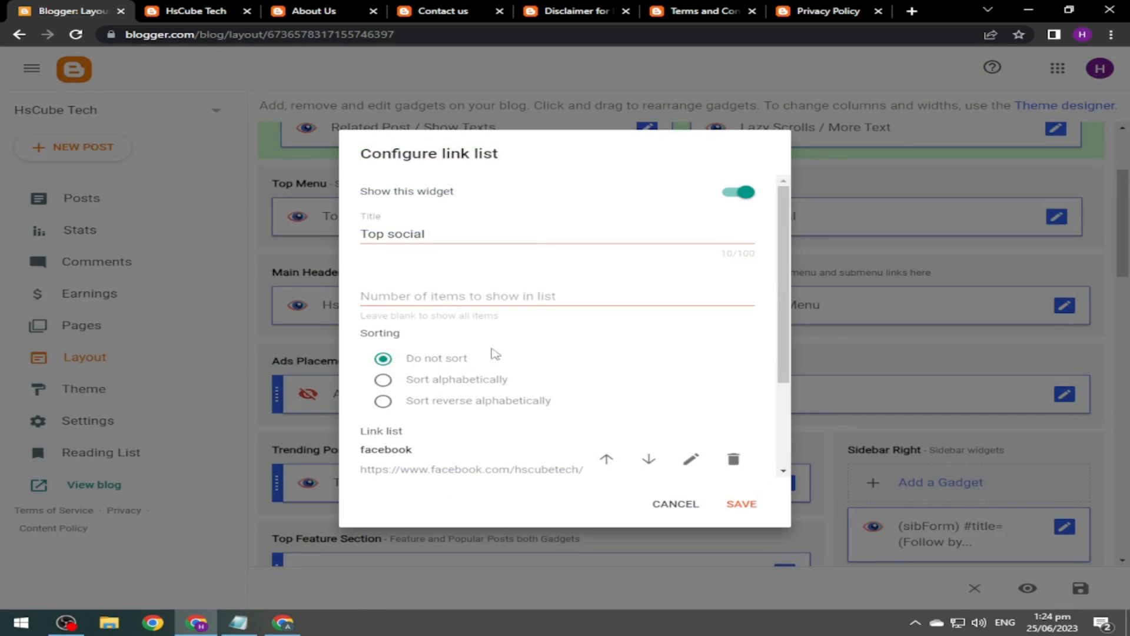
scroll(783, 365, "down", 3)
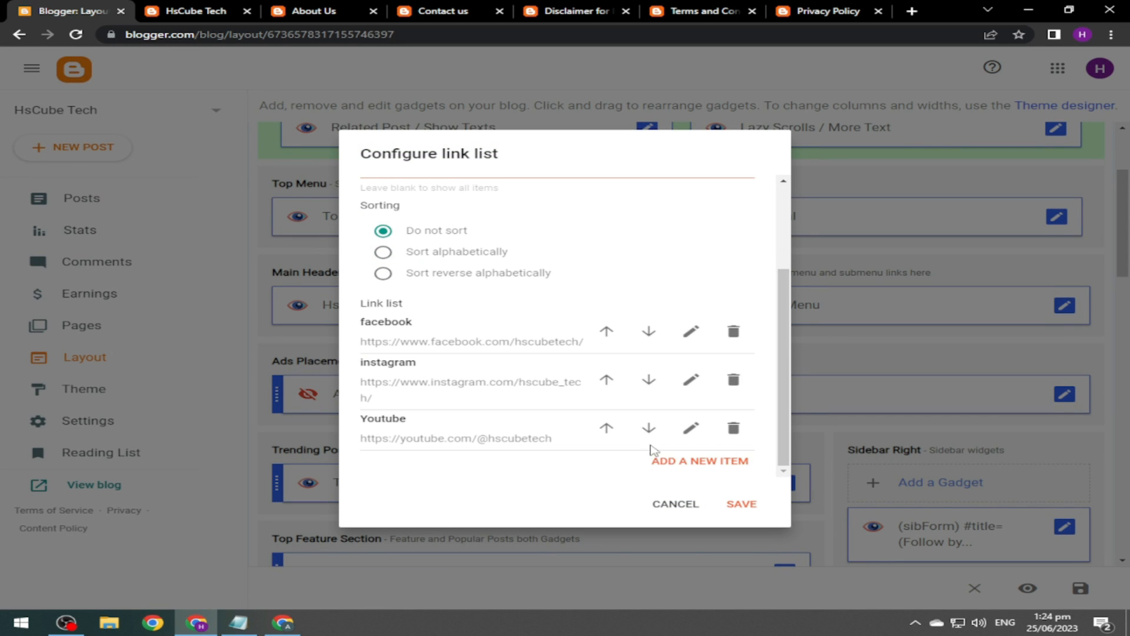
left_click(688, 431)
left_click(371, 438)
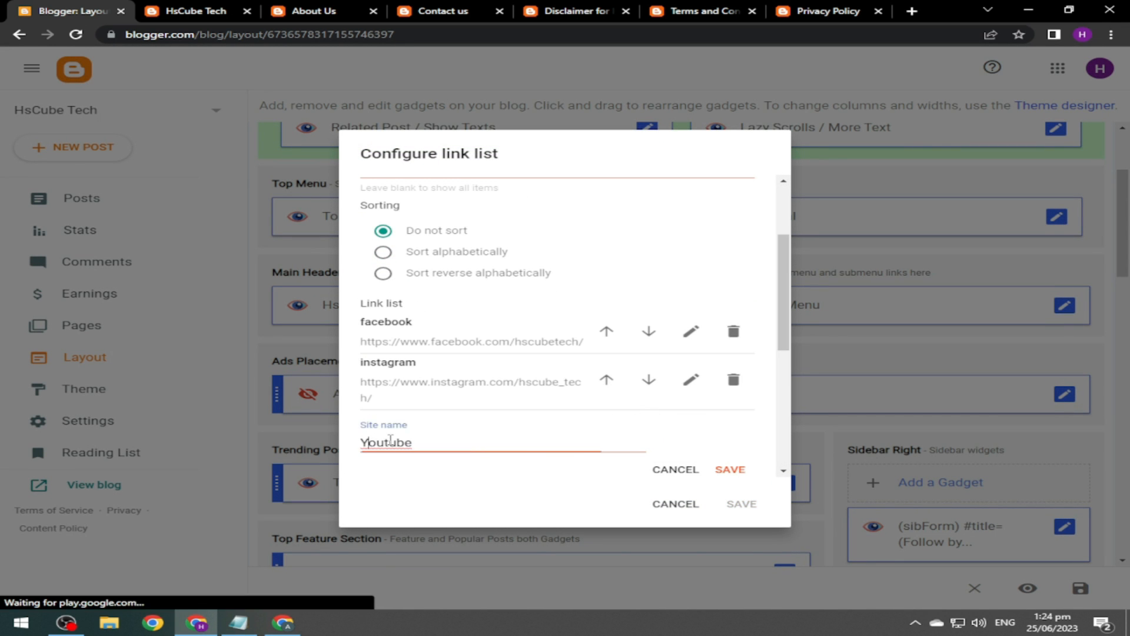
key("BackSpace")
type("y")
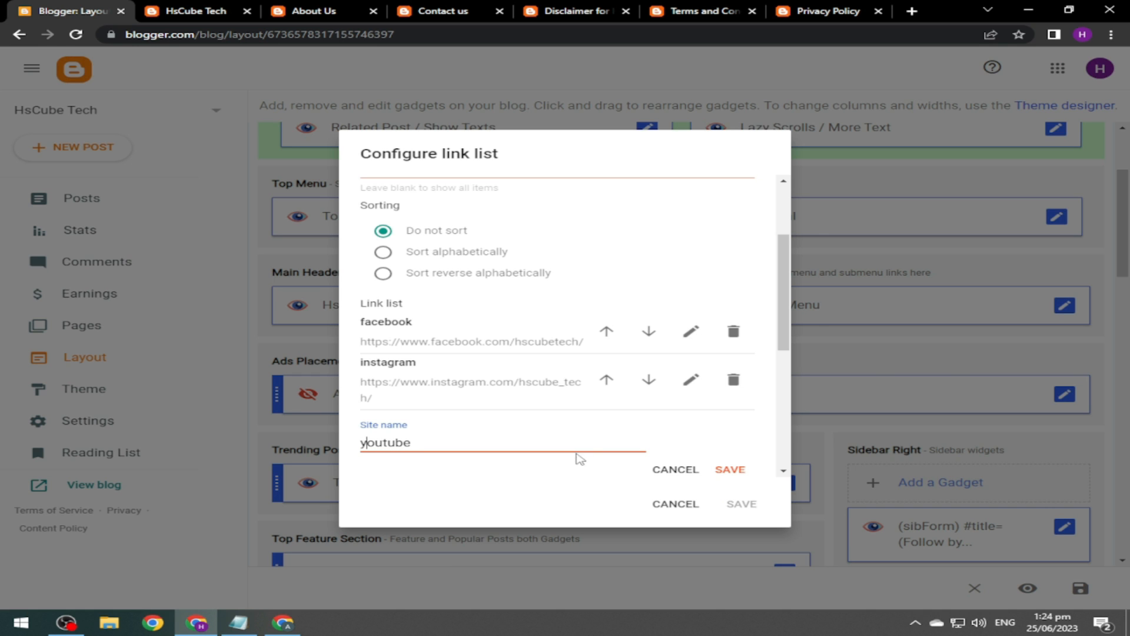
left_click(731, 471)
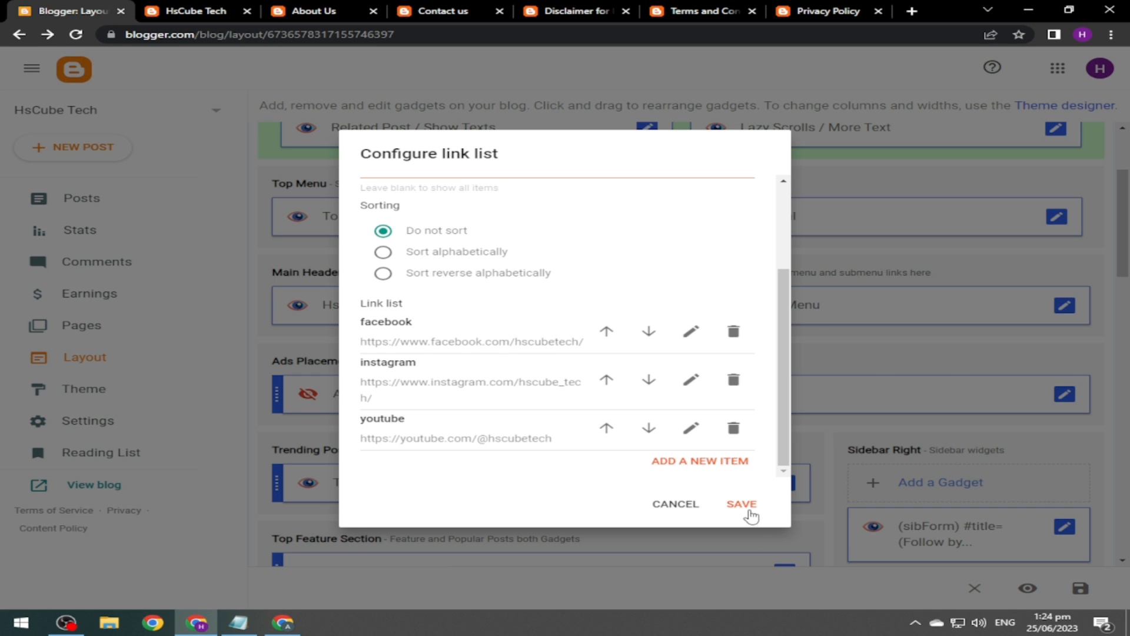
left_click(741, 504)
Confirm the blog's YouTube icon opens the HsCube Tech channel, then edit the Main Header gadget.
left_click(195, 11)
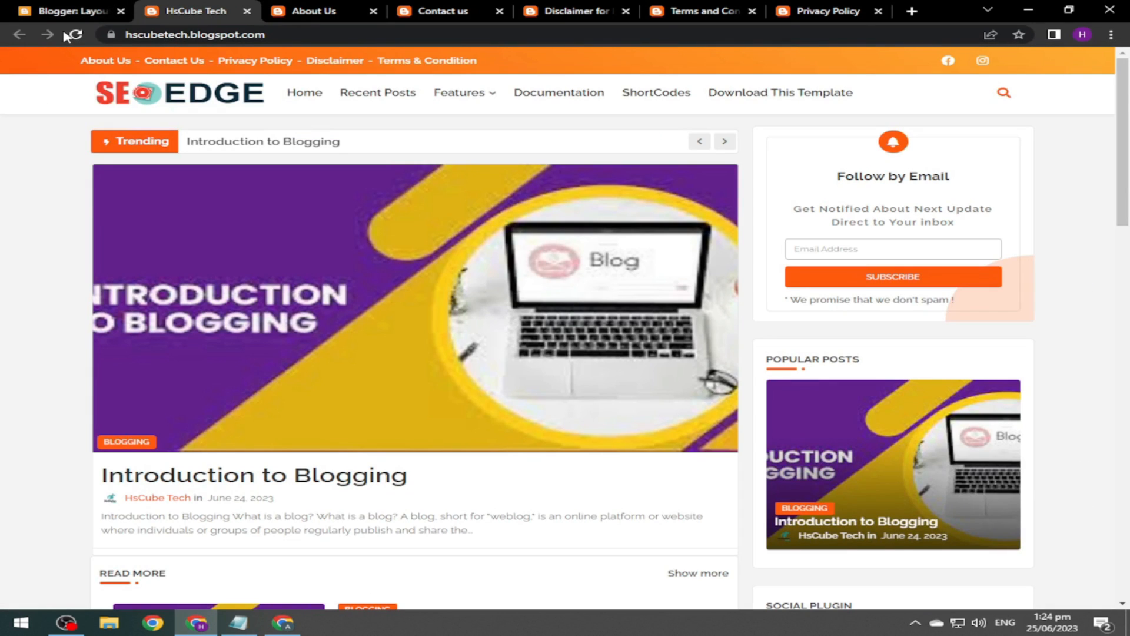
left_click(75, 35)
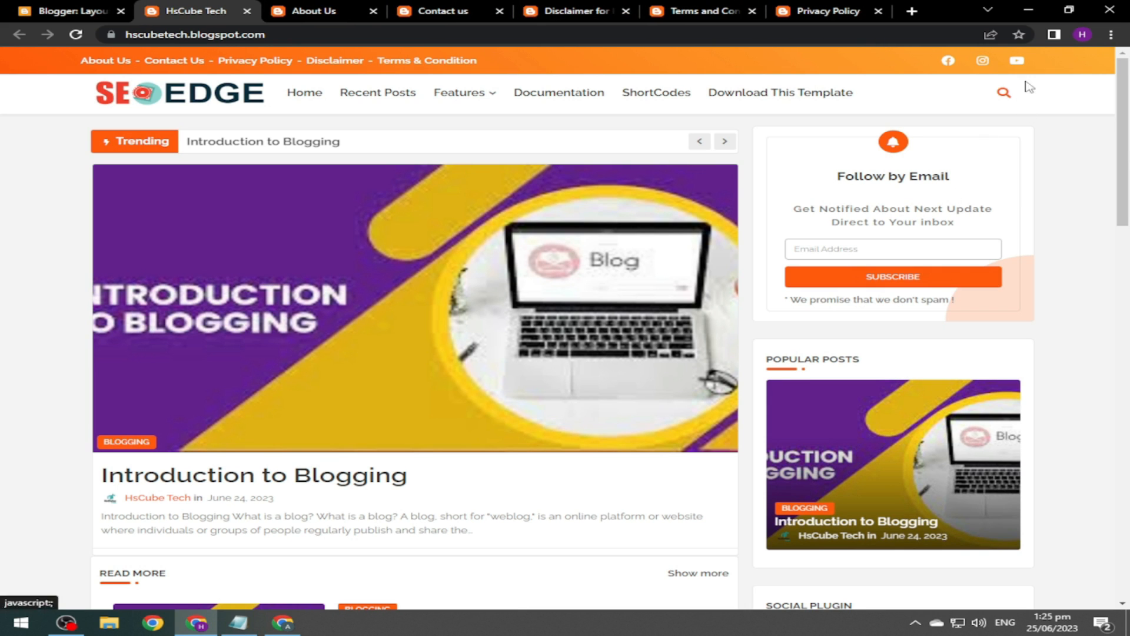
middle_click(1015, 66)
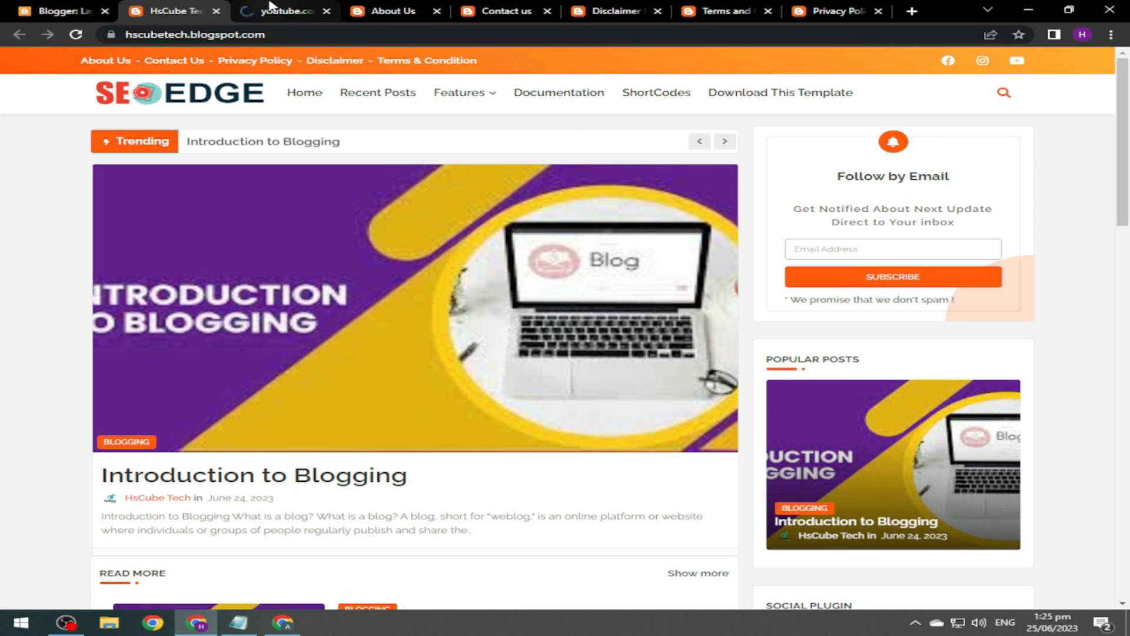
left_click(270, 8)
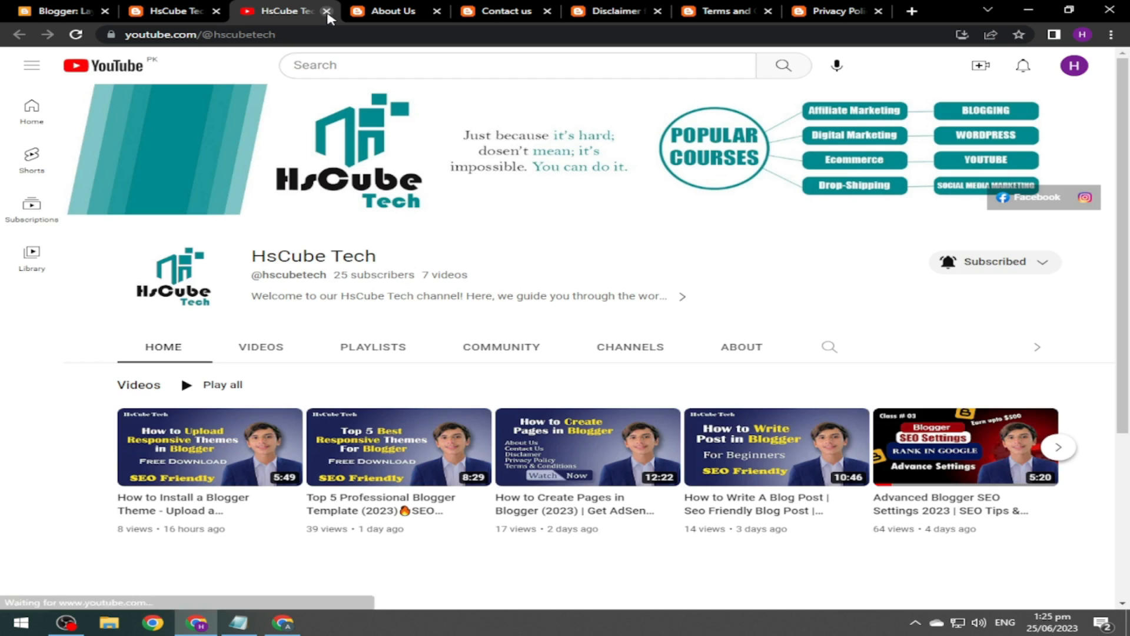
left_click(327, 11)
left_click(61, 10)
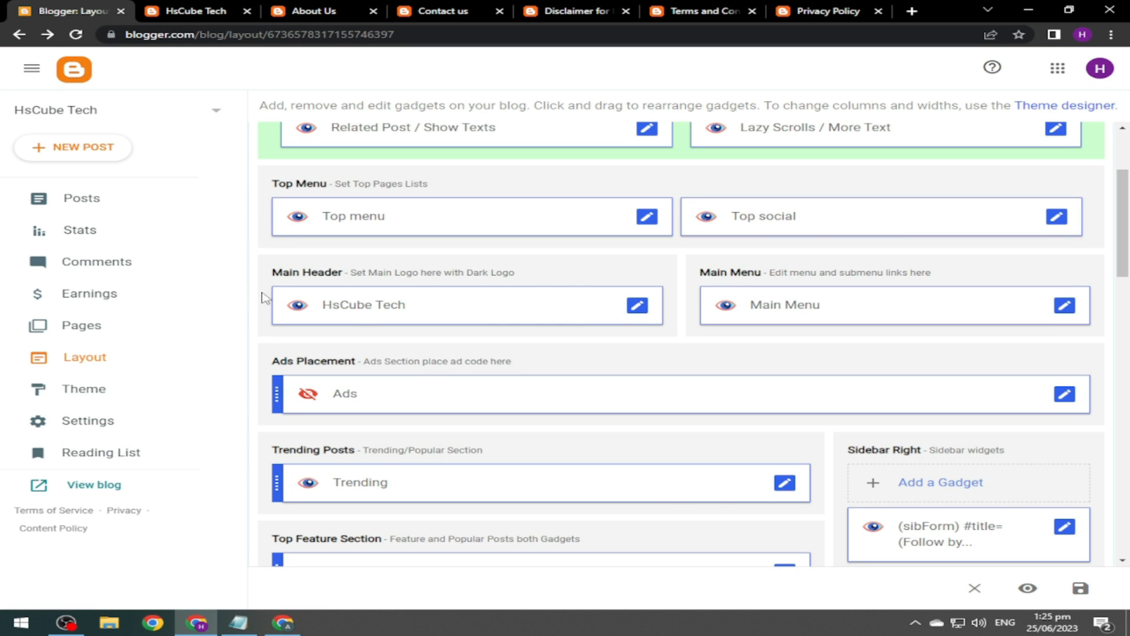
left_click(638, 305)
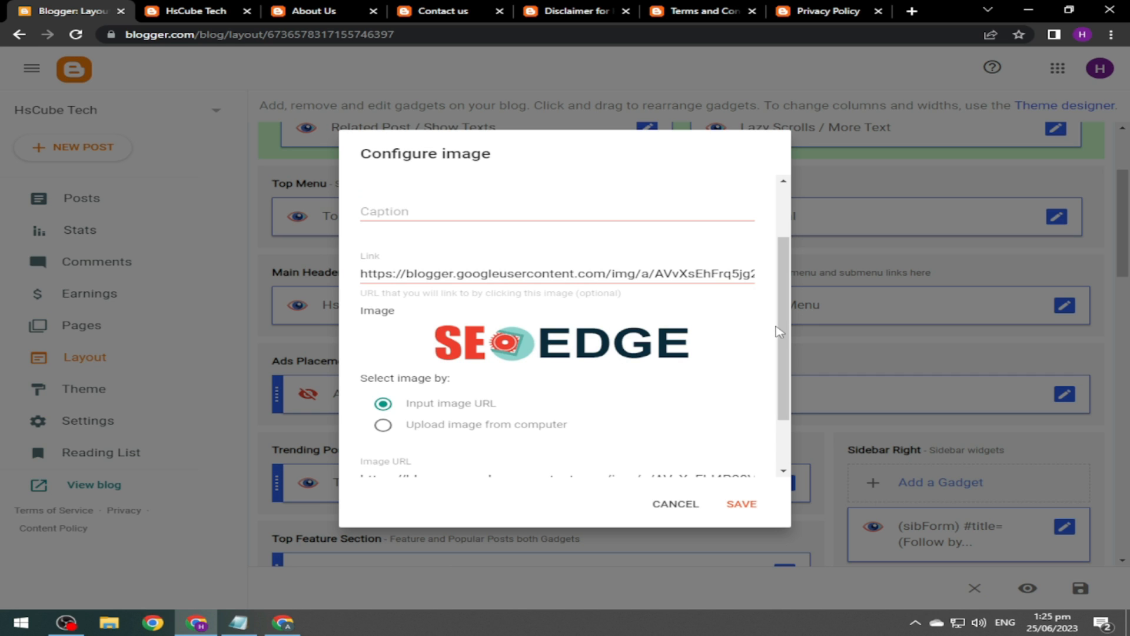
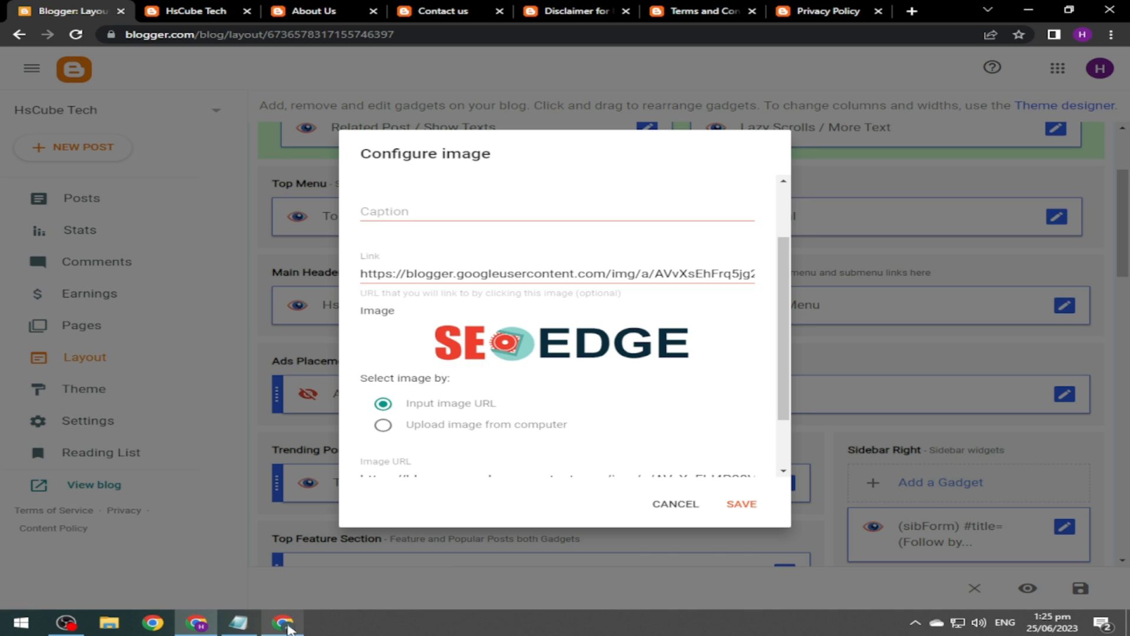
Create a blank custom-size Canva design of 300 × 68 px.
left_click(284, 622)
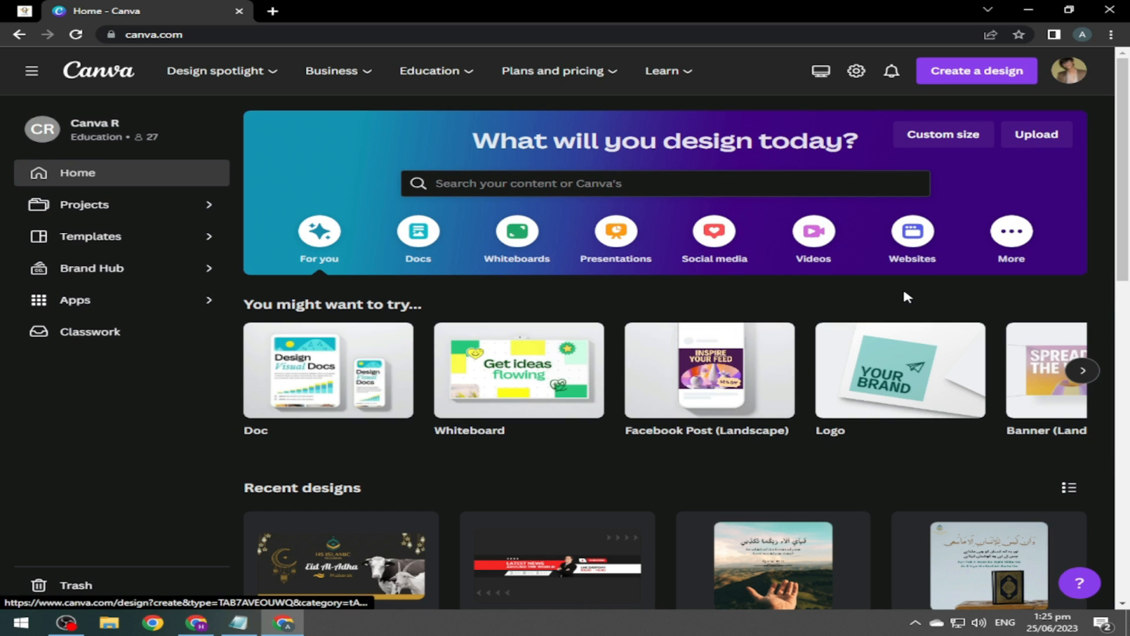
left_click(965, 81)
left_click(763, 415)
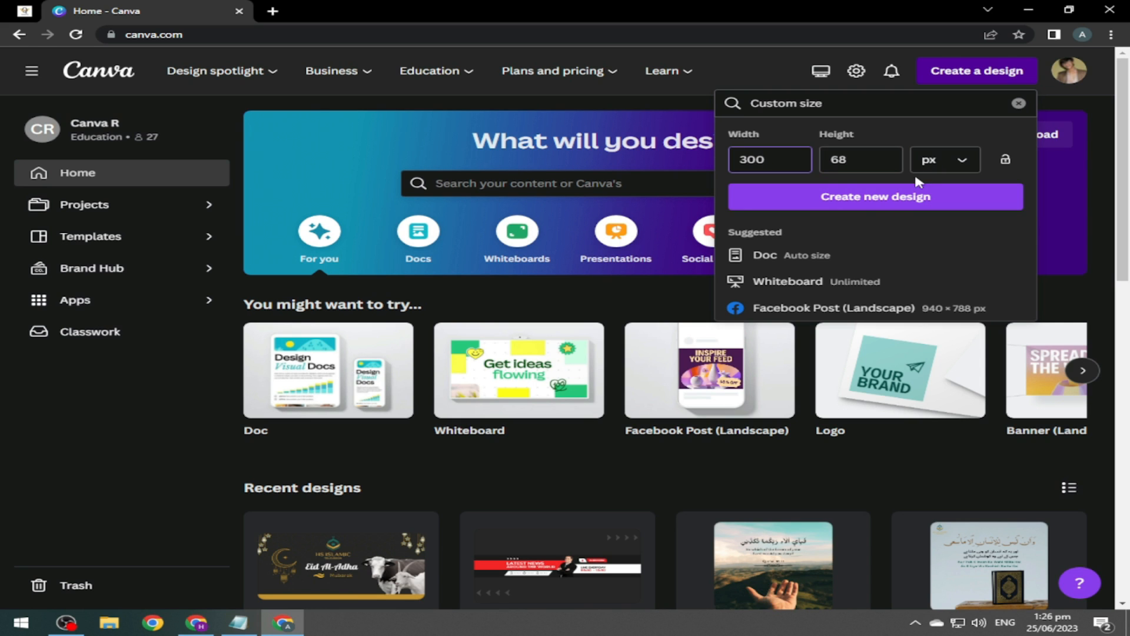
left_click(842, 205)
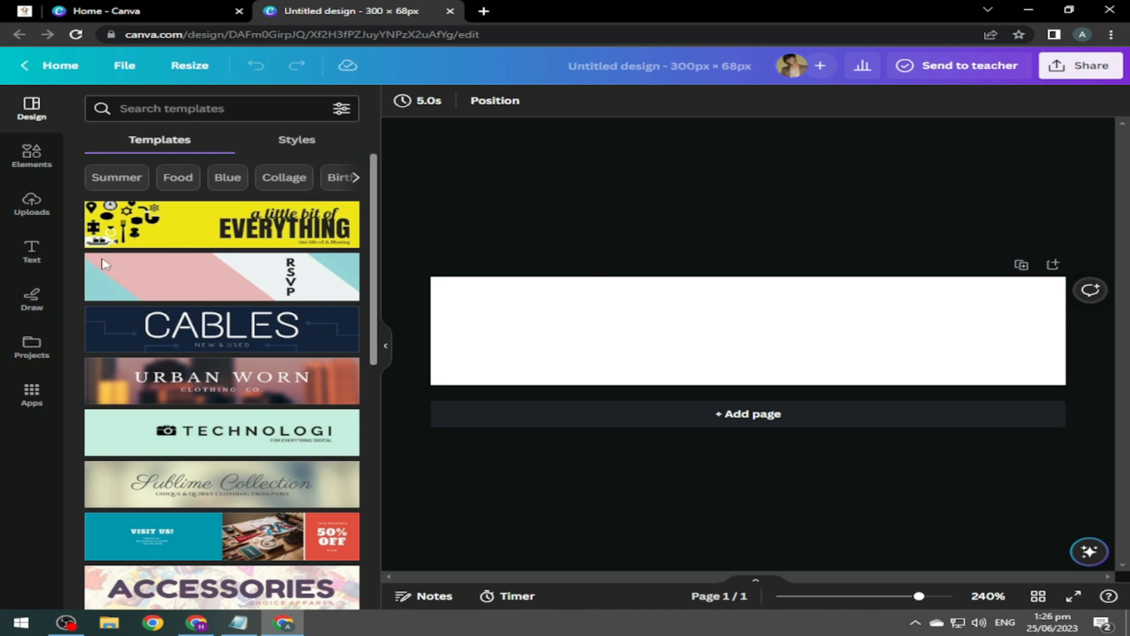
Add the heading 'HsCube Tech', enlarge it and centre it on the page.
left_click(33, 250)
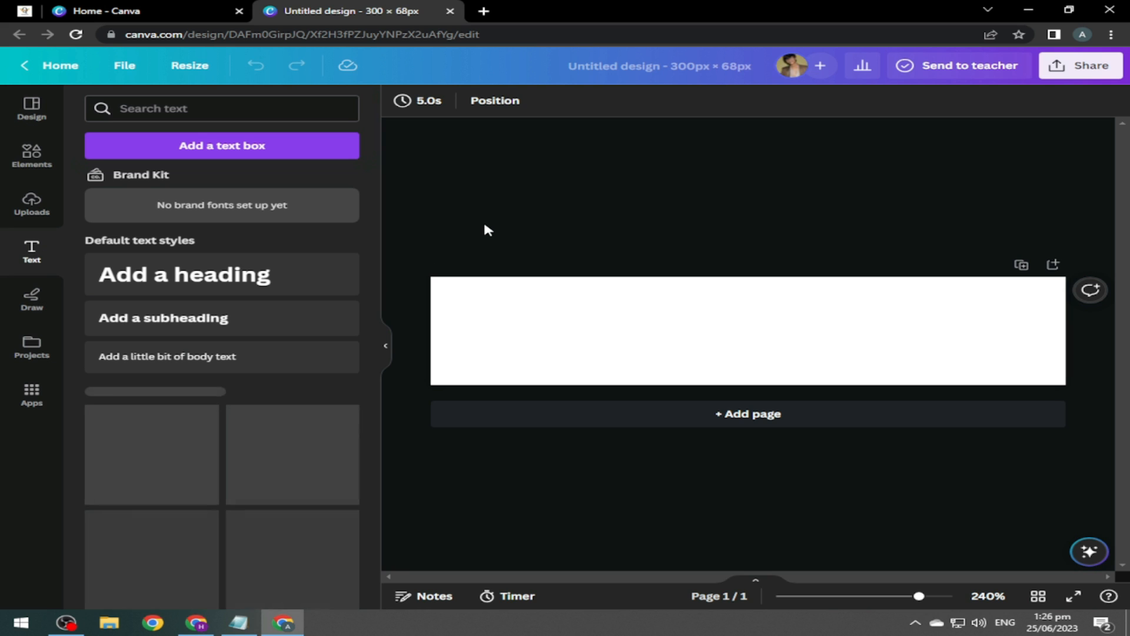
left_click(250, 276)
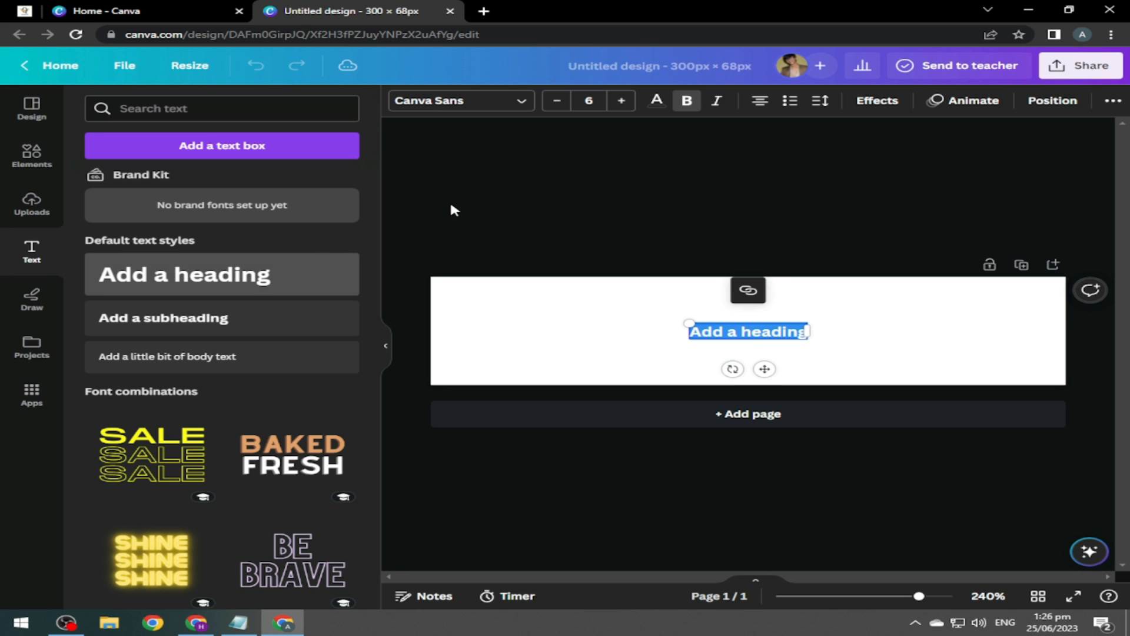
type("HsCube T")
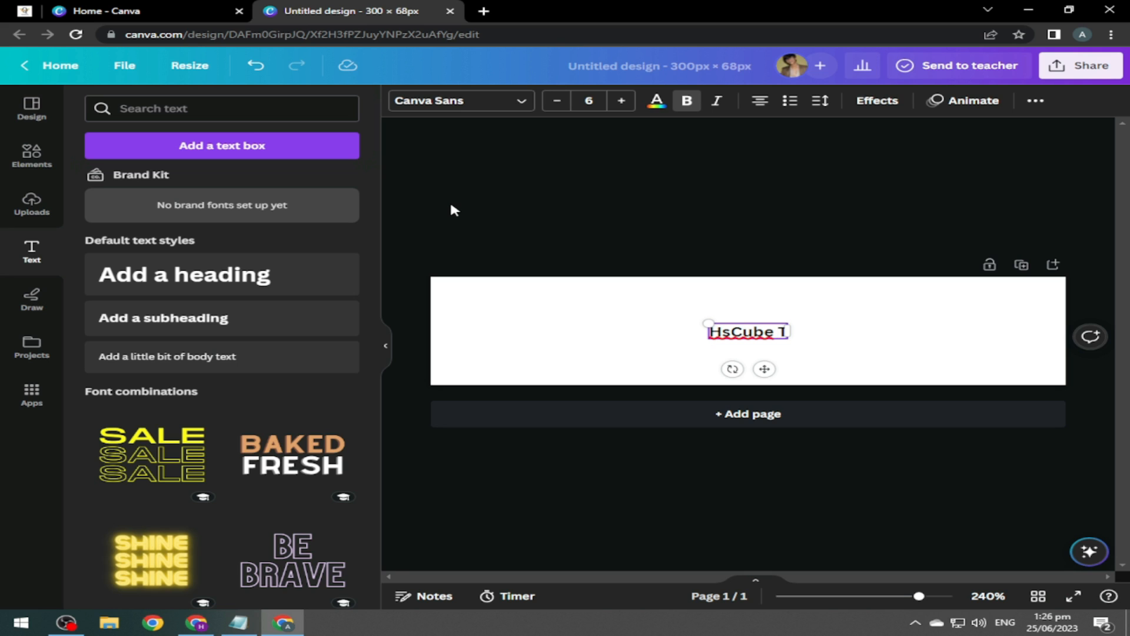
type("ech")
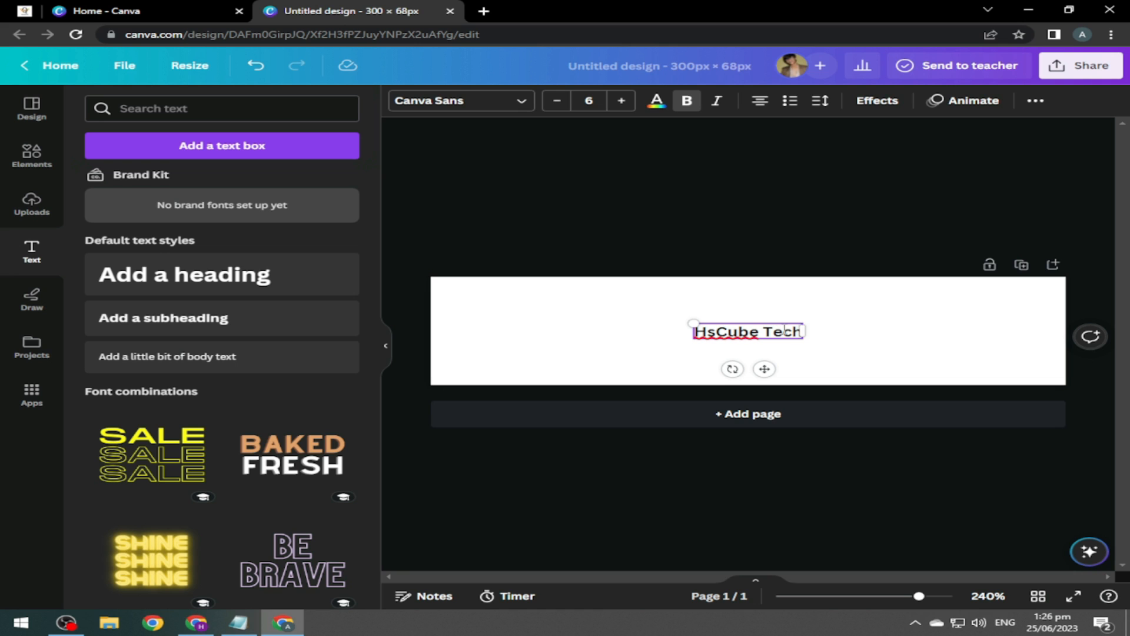
left_click_drag(629, 304, 368, 239)
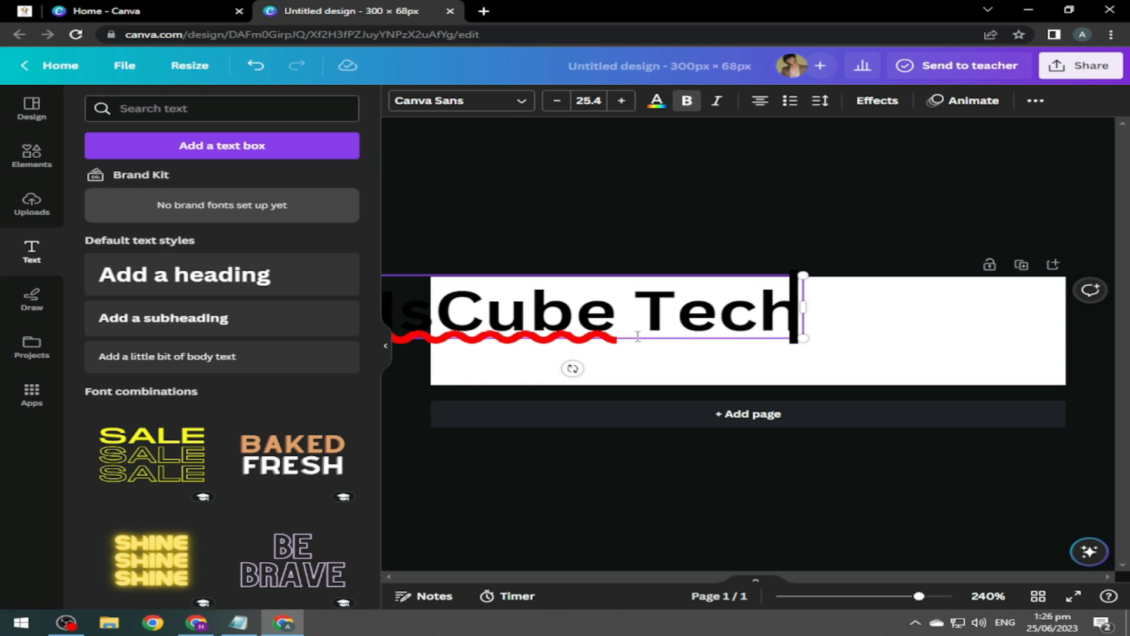
mouse_move(639, 339)
left_mouse_down()
mouse_move(824, 363)
mouse_move(809, 365)
mouse_move(776, 334)
mouse_move(630, 338)
left_mouse_up()
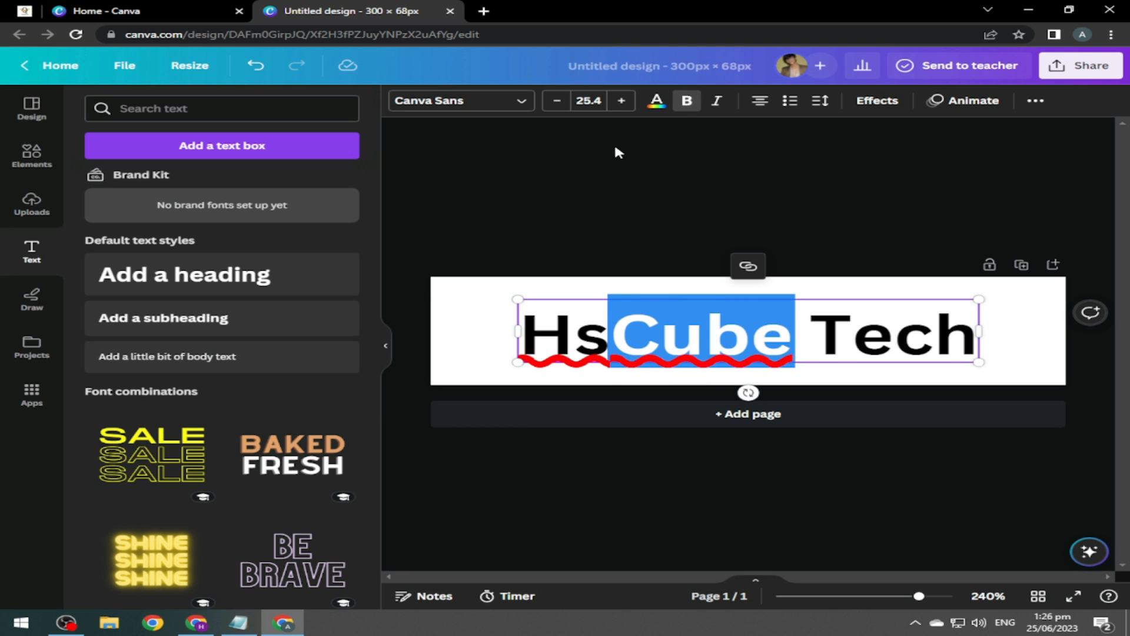
Colour the word 'Cube' teal.
left_click(655, 101)
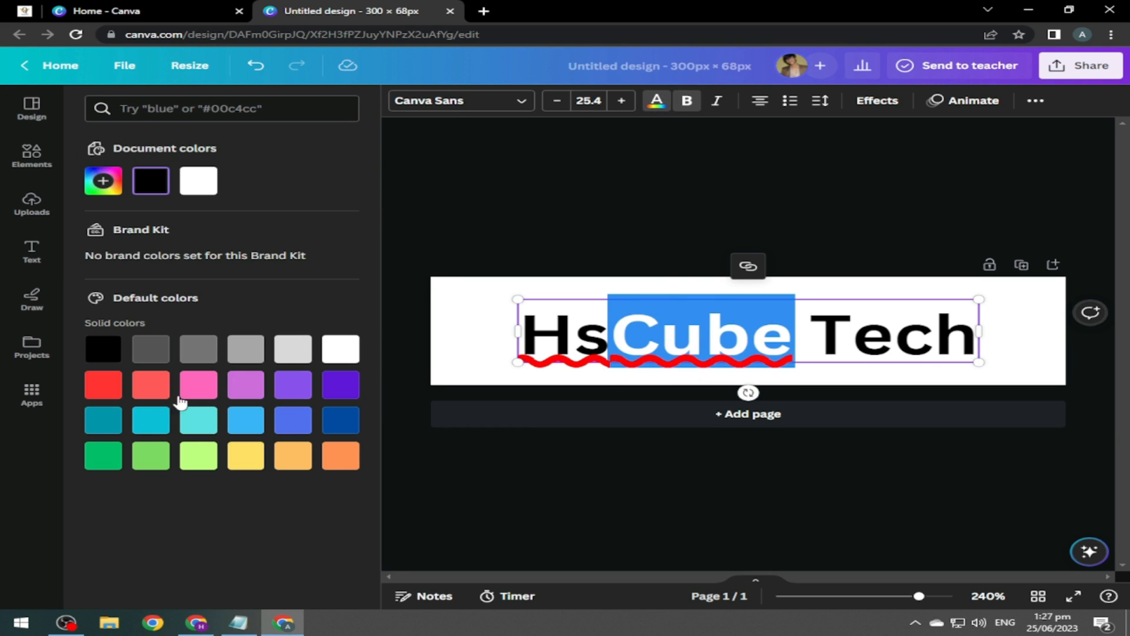
left_click(110, 432)
left_click(503, 190)
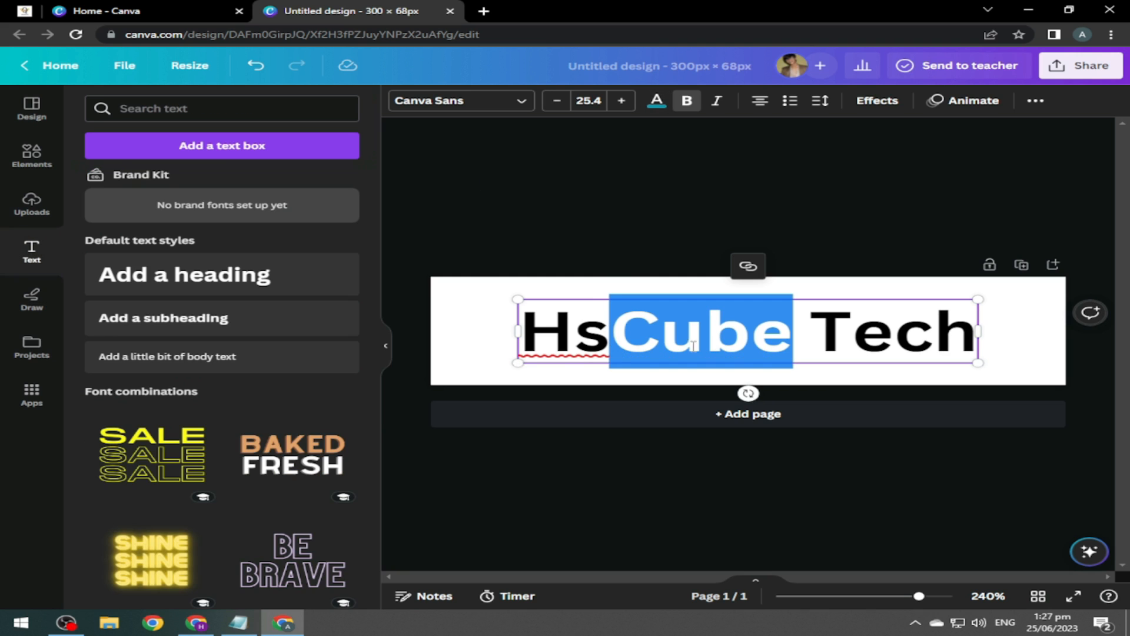
left_click(682, 198)
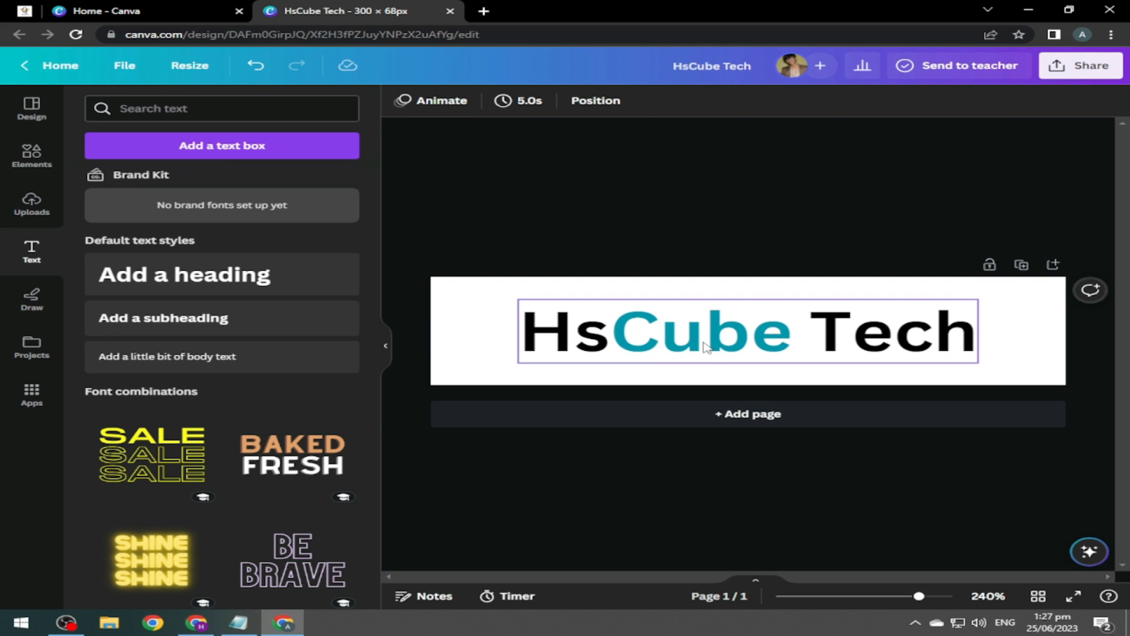
Set the HsCube Tech heading in the Braggadocio font.
left_click(634, 339)
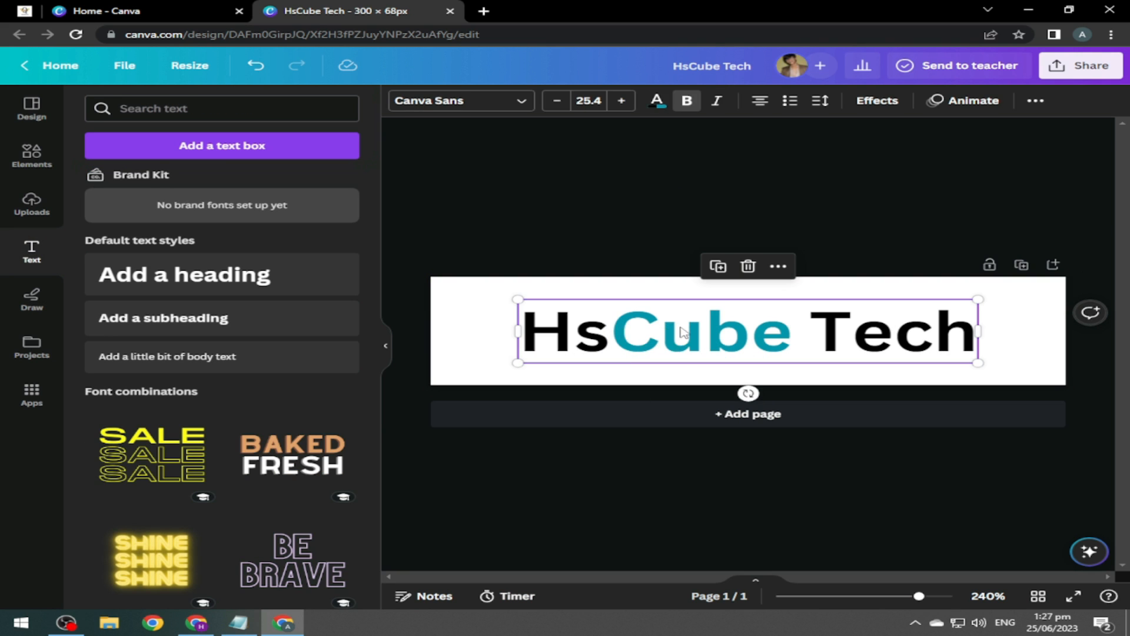
left_click(512, 106)
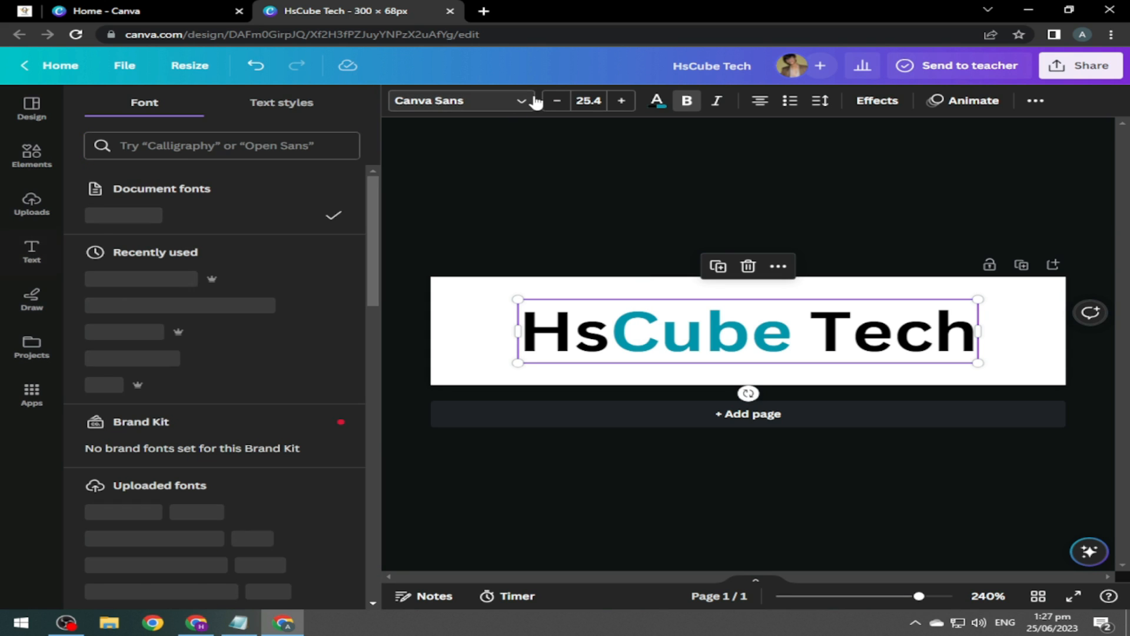
left_click(236, 290)
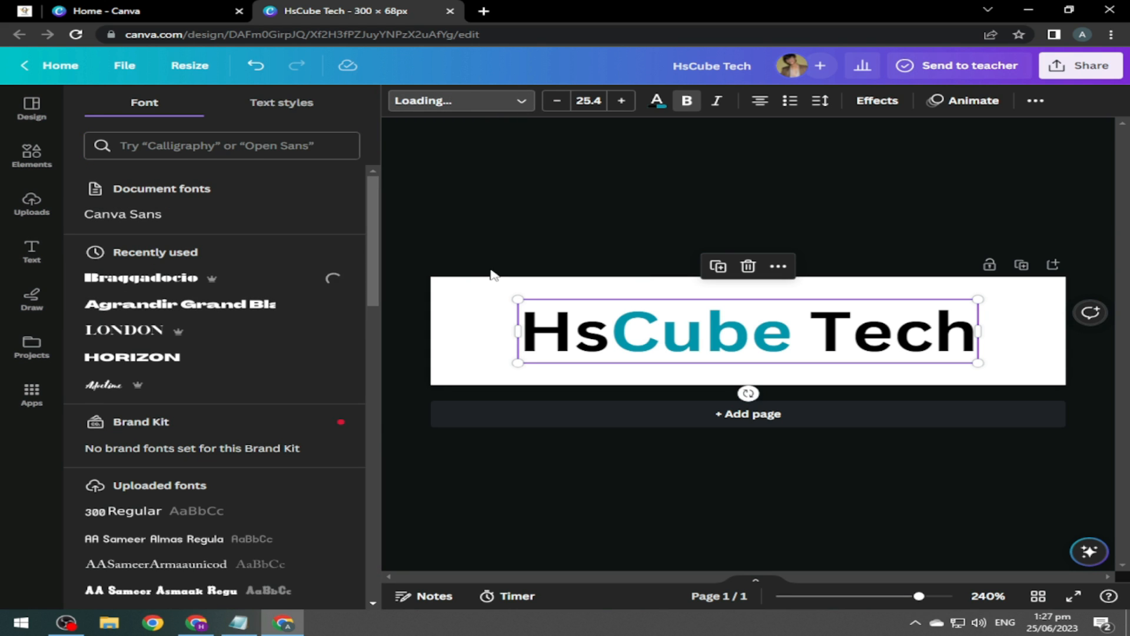
left_click(867, 220)
left_click(907, 238)
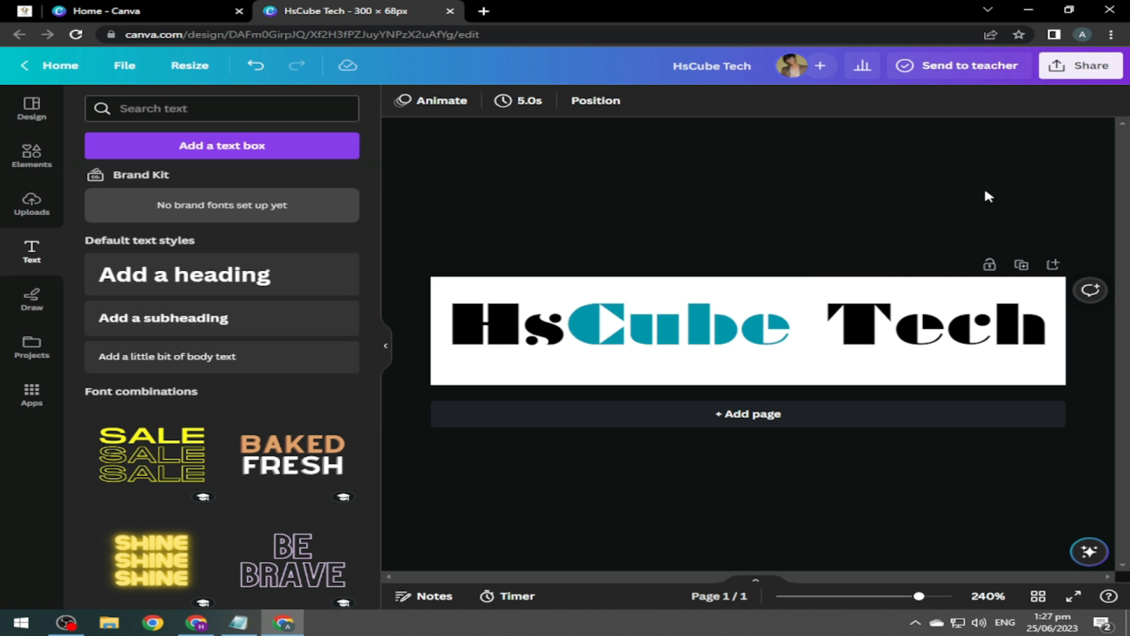
left_click(1080, 66)
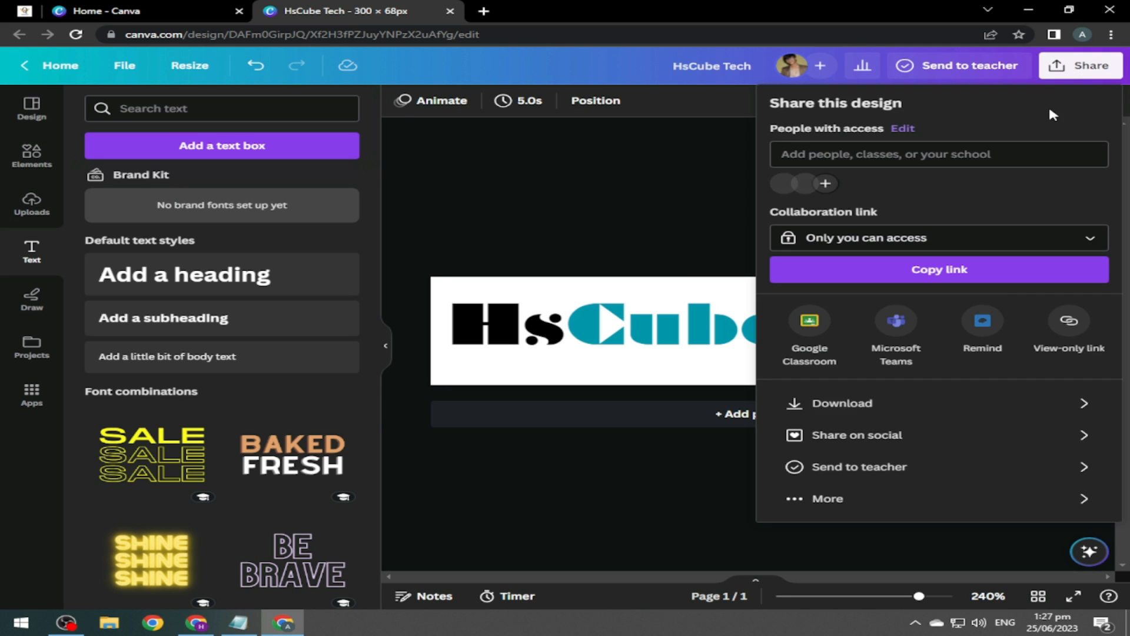
Download the HsCube Tech design as a JPG at 300 × 68 px.
left_click(879, 402)
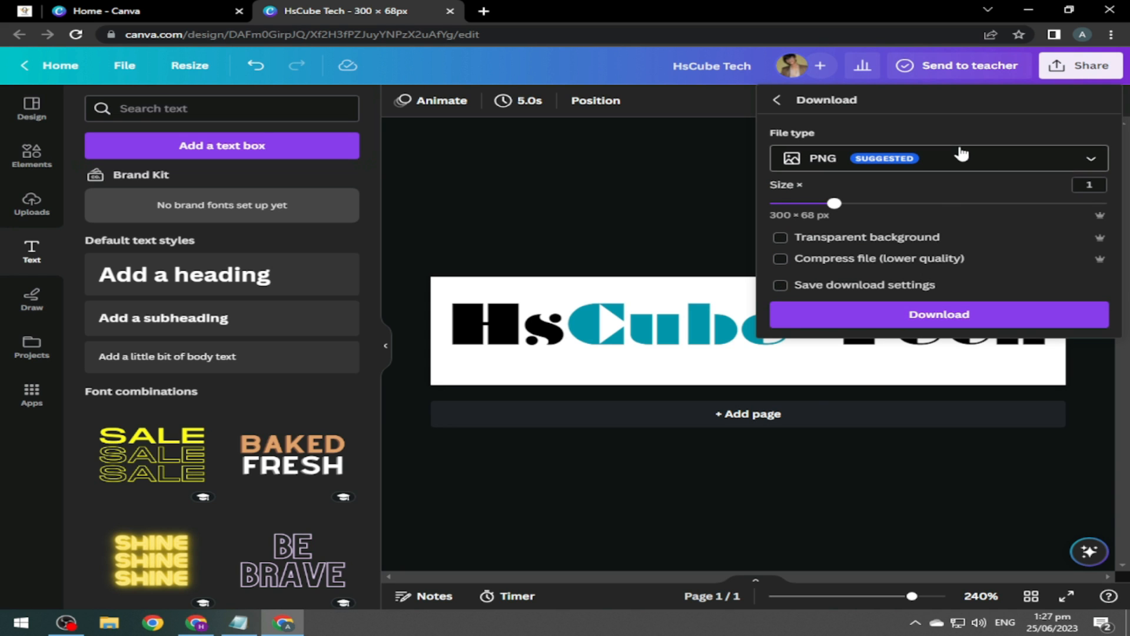
left_click(956, 156)
left_click(886, 214)
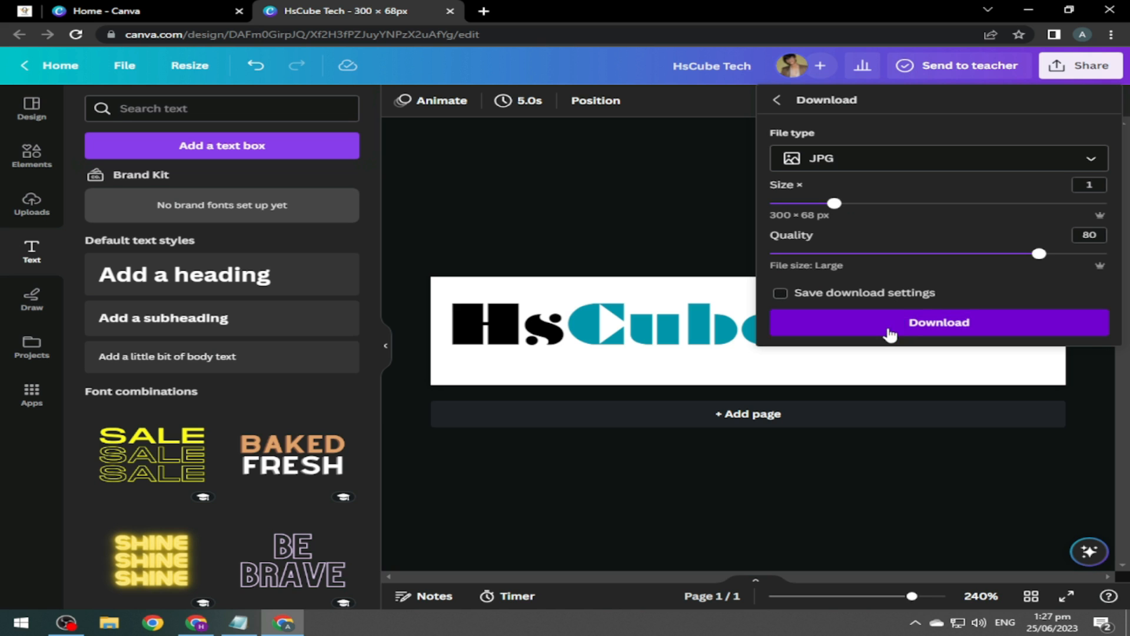
left_click(888, 328)
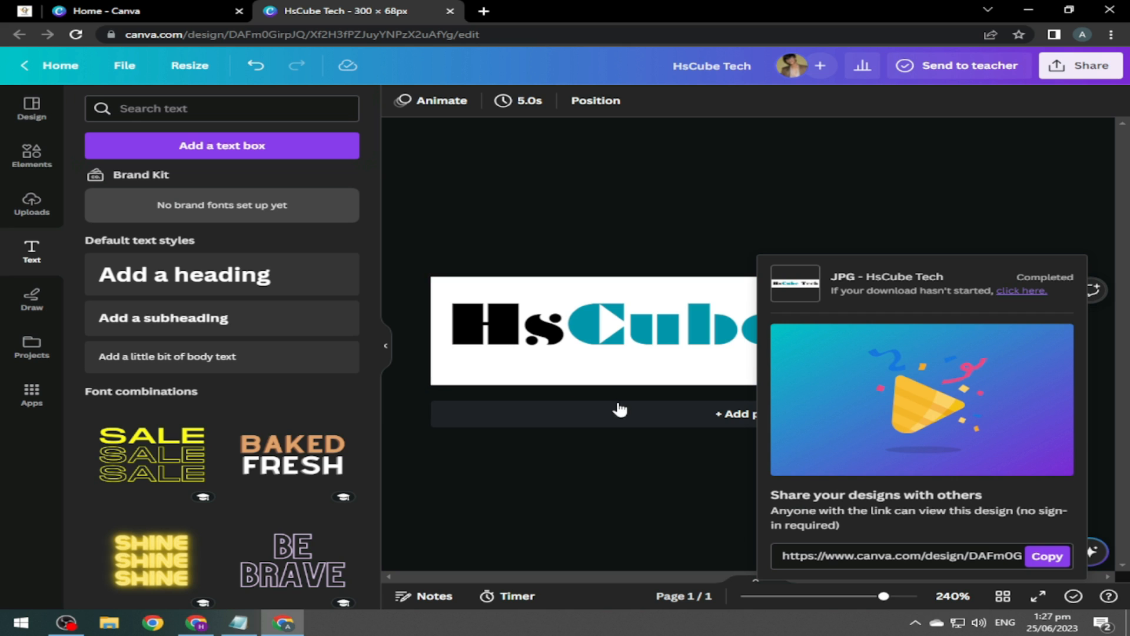
Search for 'remove bg' in a new tab and open the remove.bg site.
left_click(482, 13)
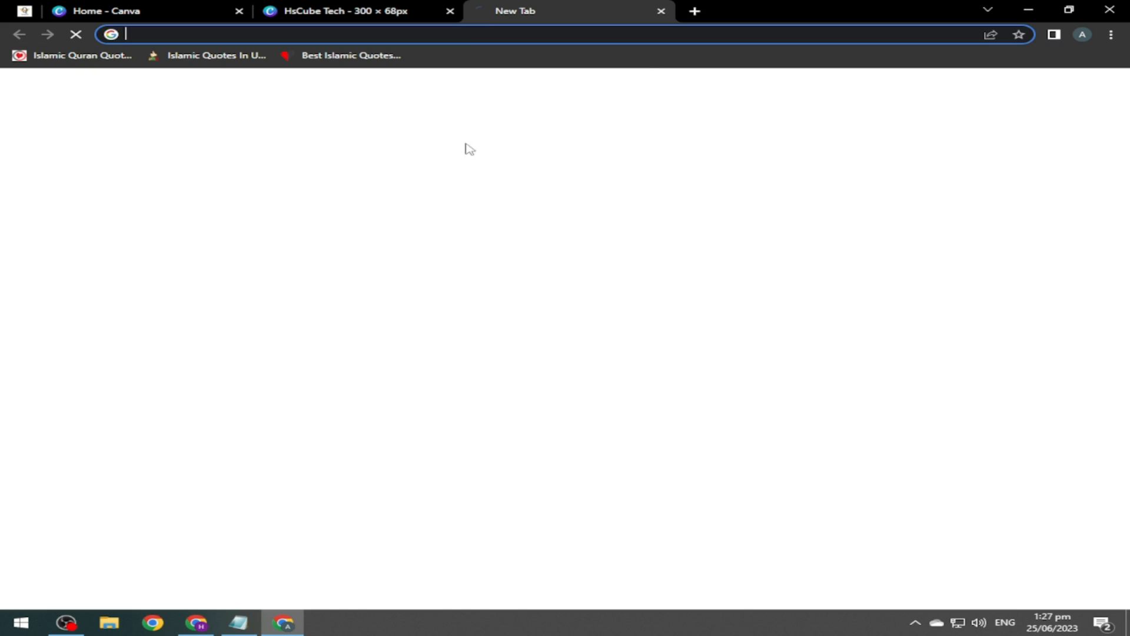
type("remove bg")
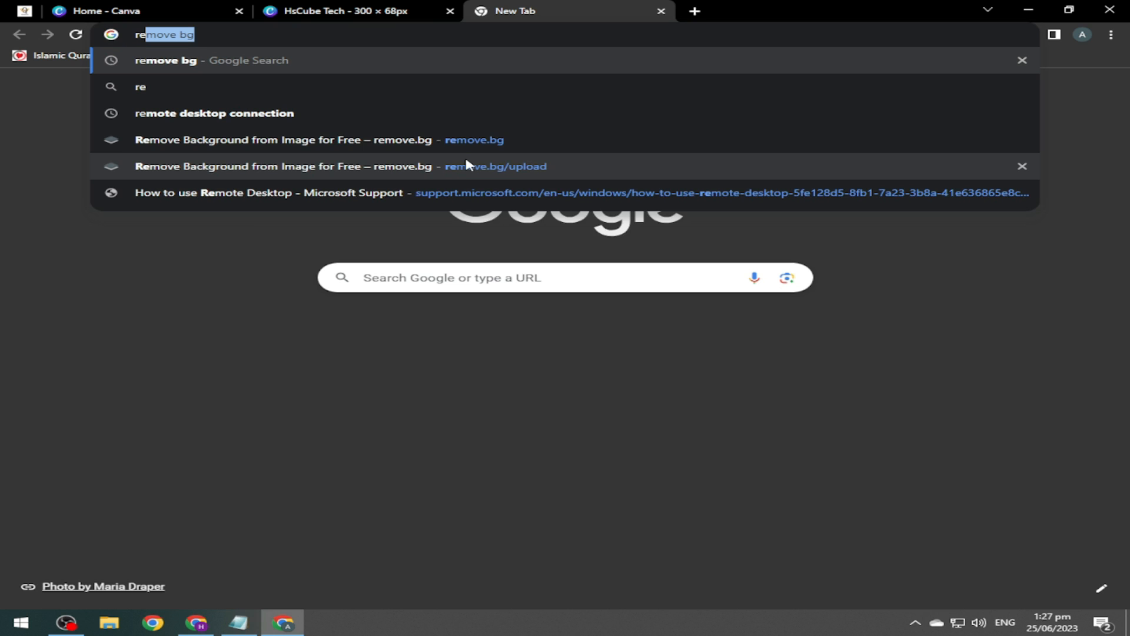
key("Return")
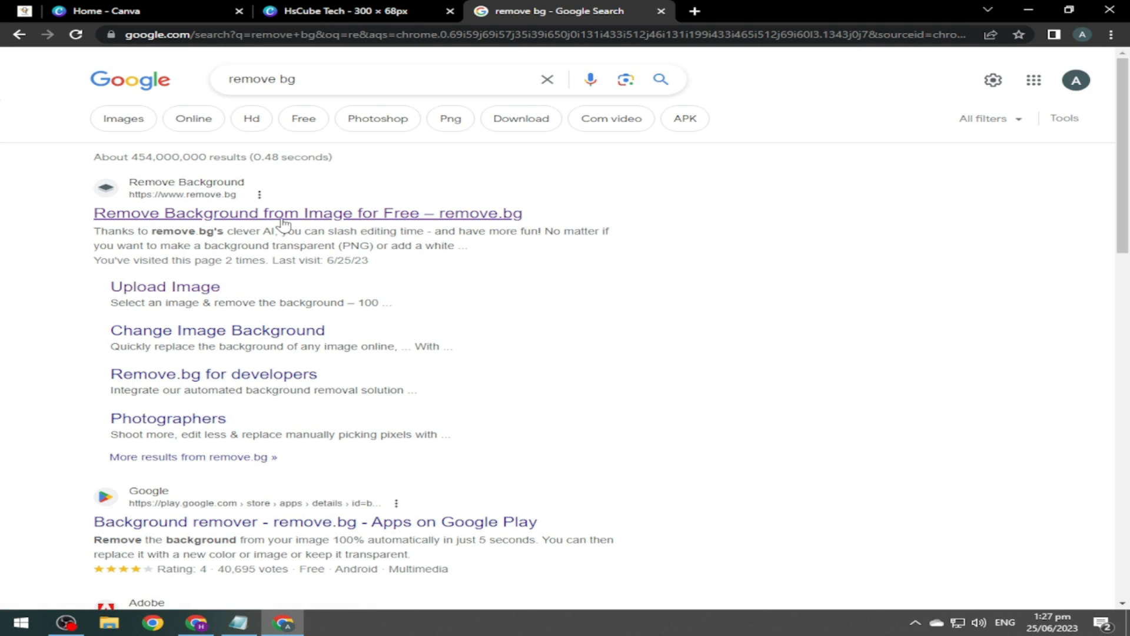
left_click(170, 218)
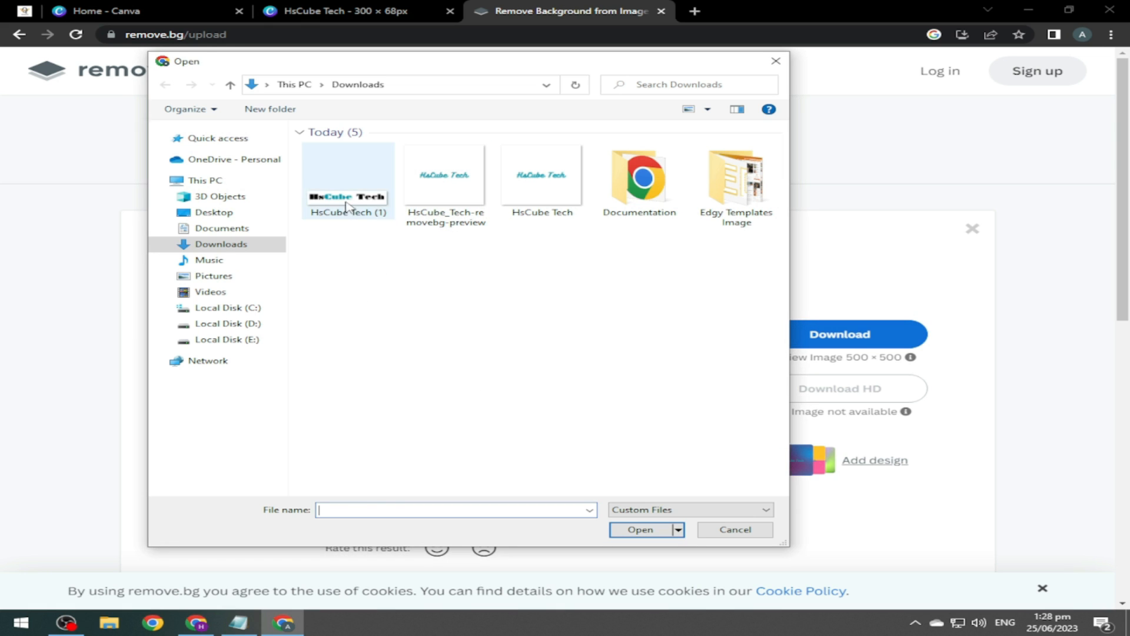
Upload HsCube Tech (1) to remove.bg and download the transparent PNG.
left_click(346, 206)
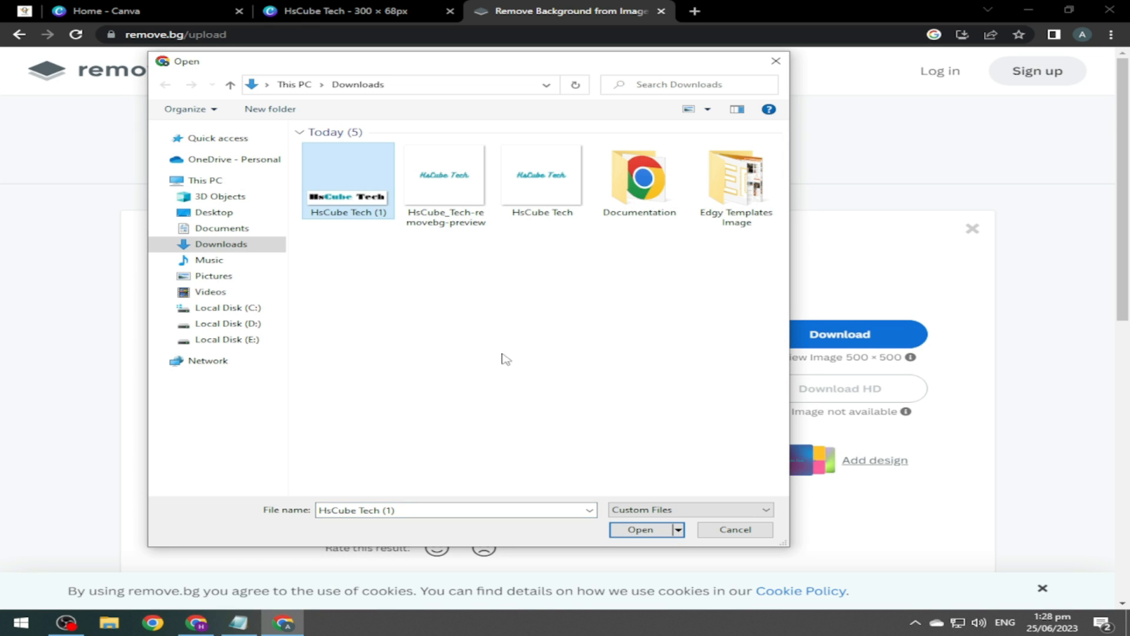
left_click(646, 532)
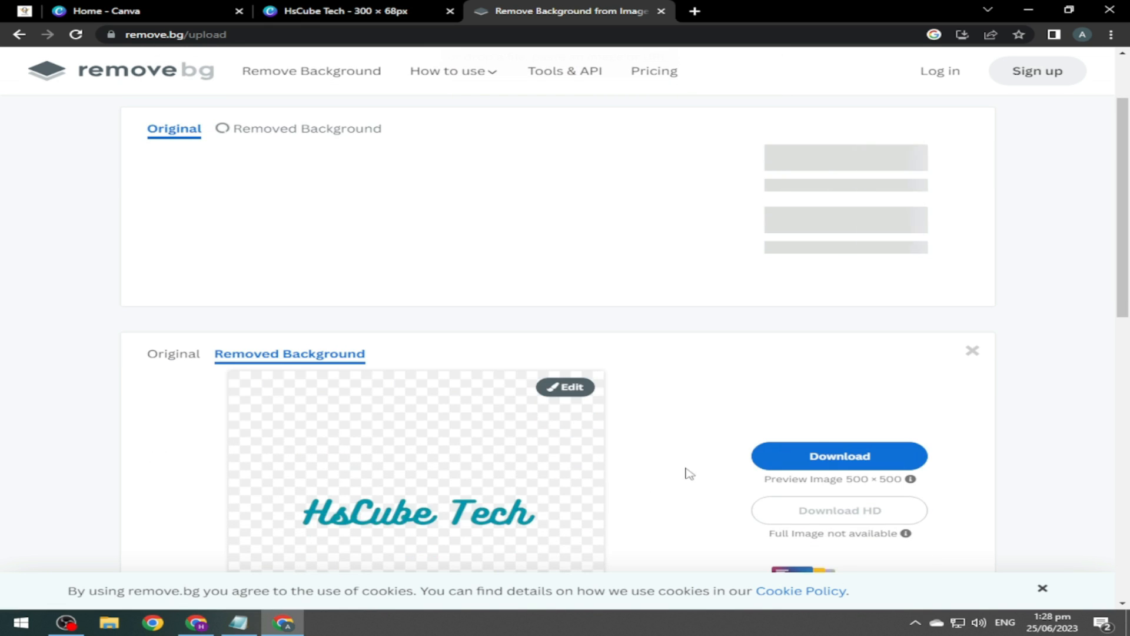
left_click_drag(1122, 278, 1122, 241)
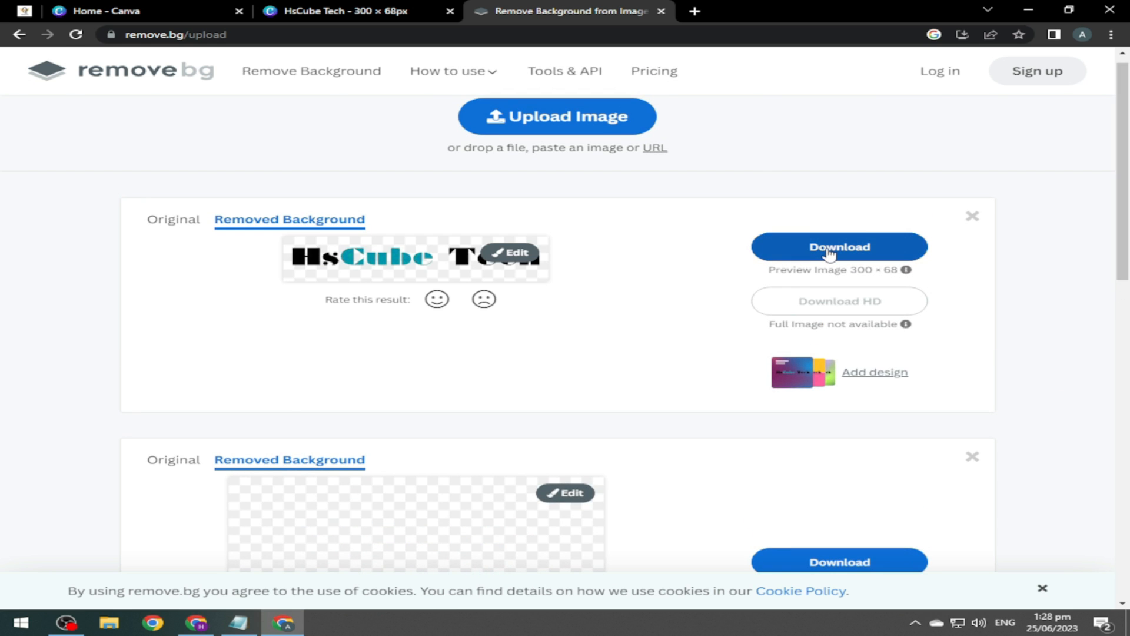
left_click(830, 254)
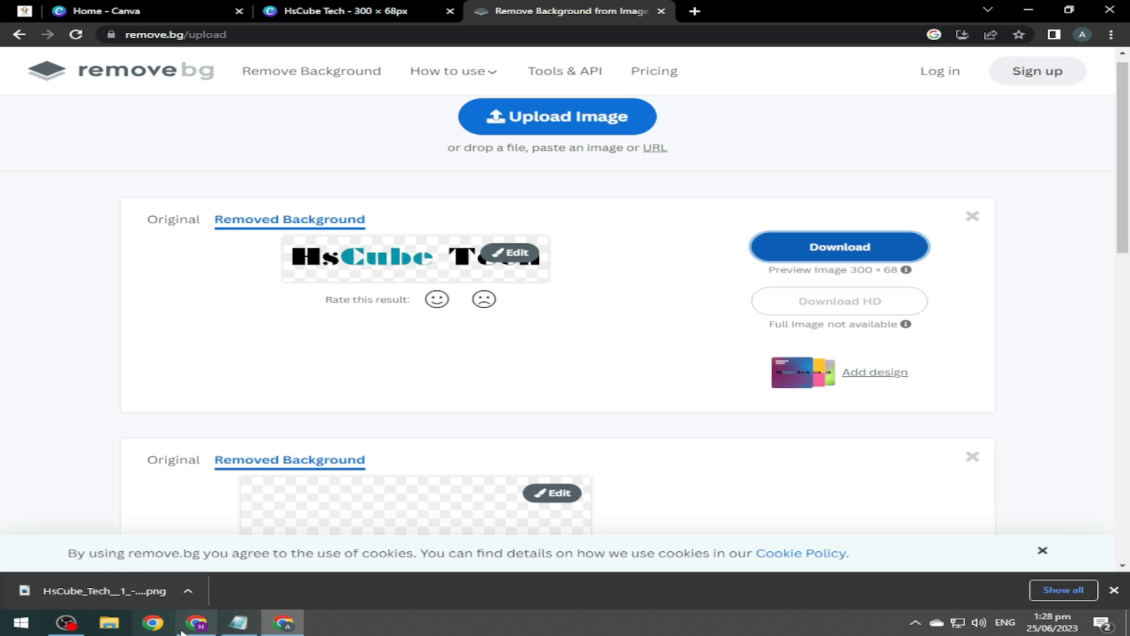
left_click(196, 622)
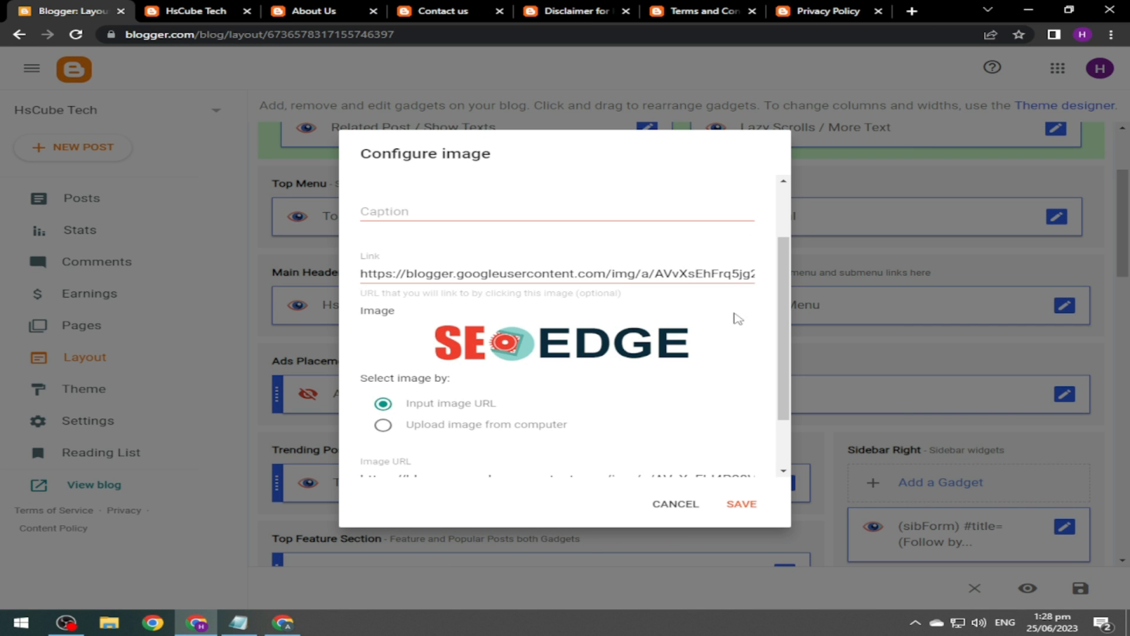
Upload the removebg-preview HsCube Tech logo as the Main Header image and save.
left_click_drag(786, 304, 789, 354)
left_click(382, 354)
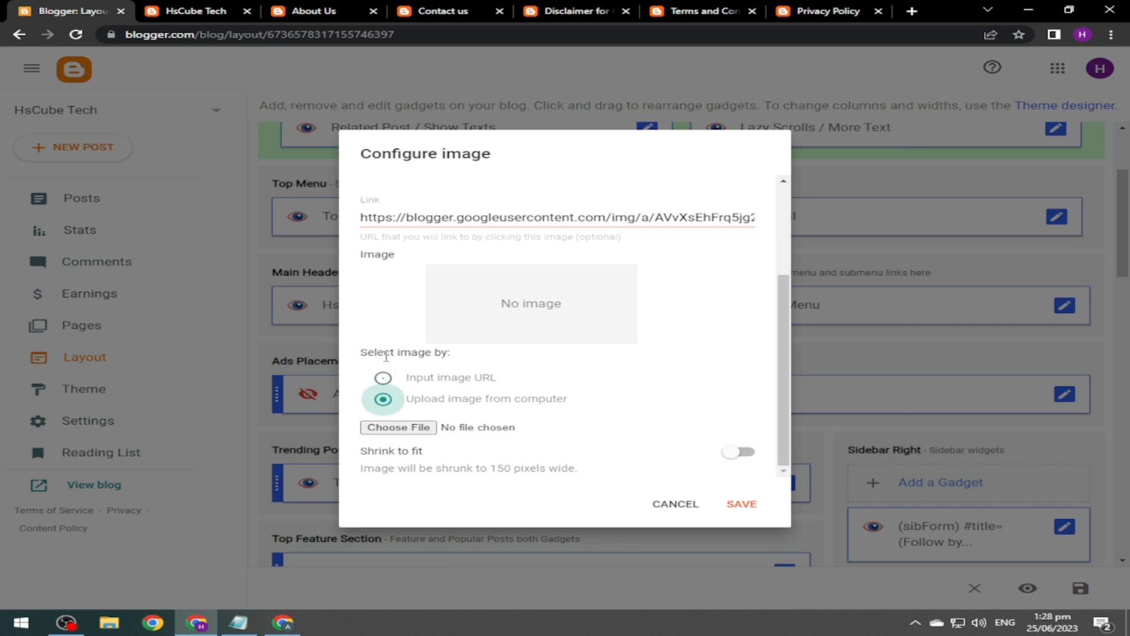
left_click(404, 429)
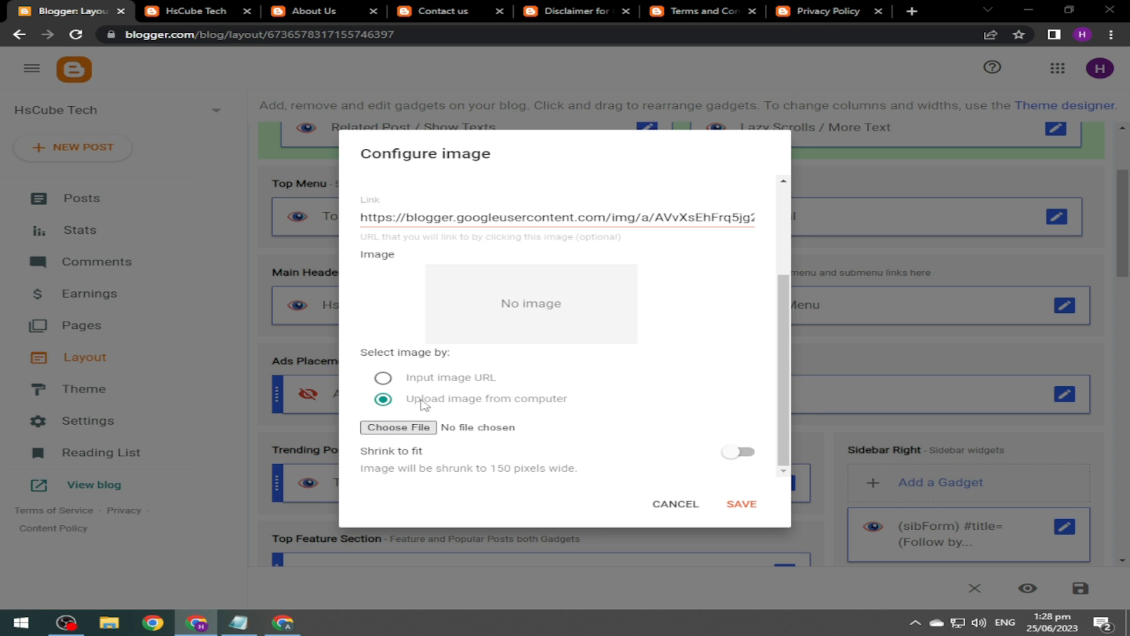
left_click(345, 207)
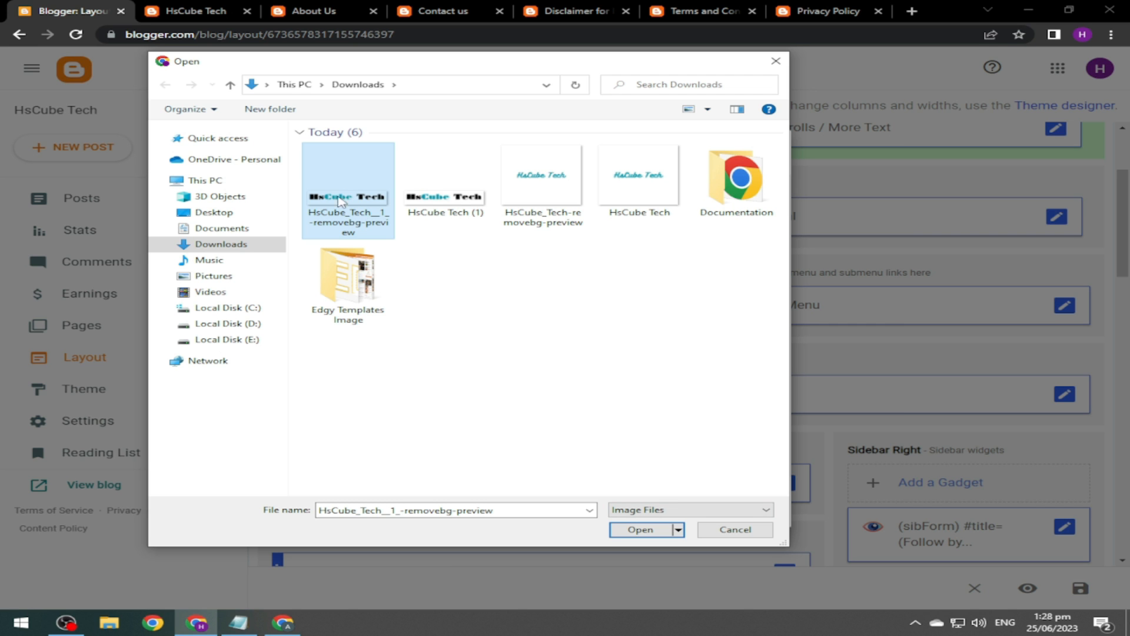
left_click(638, 531)
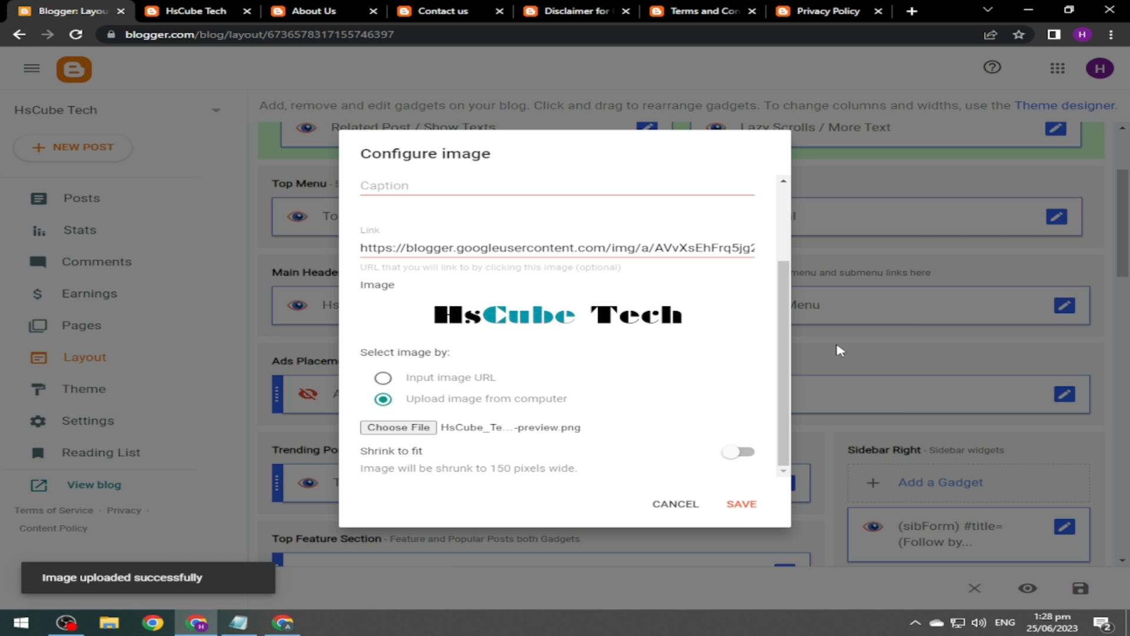
left_click(746, 507)
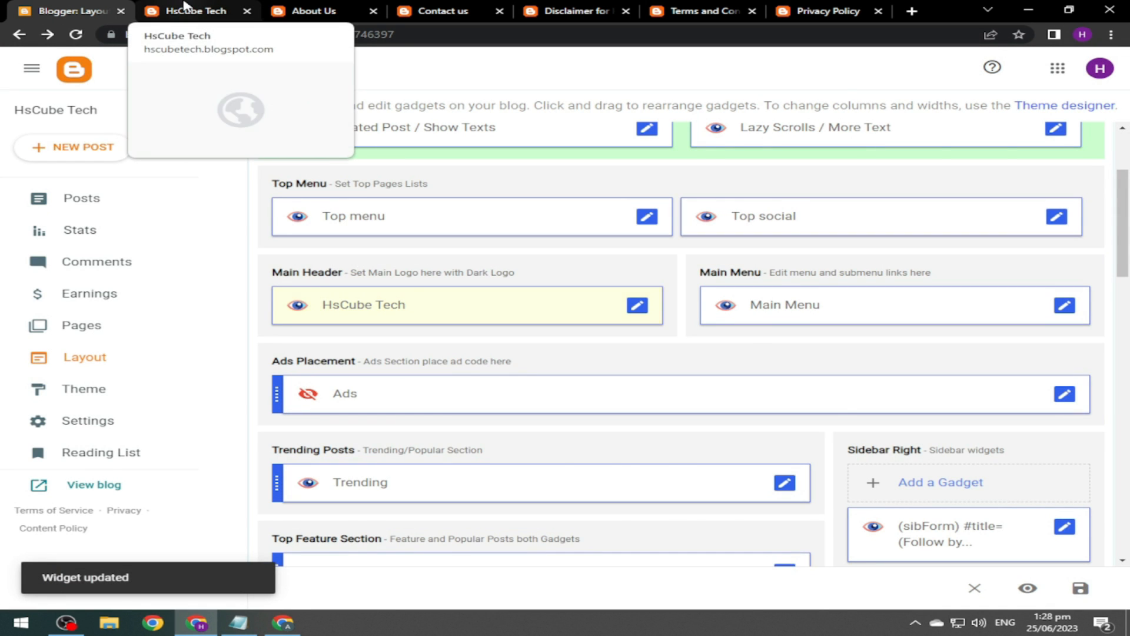
left_click(184, 8)
Set the Main Menu's Home link URL to the blog's full address.
left_click(76, 36)
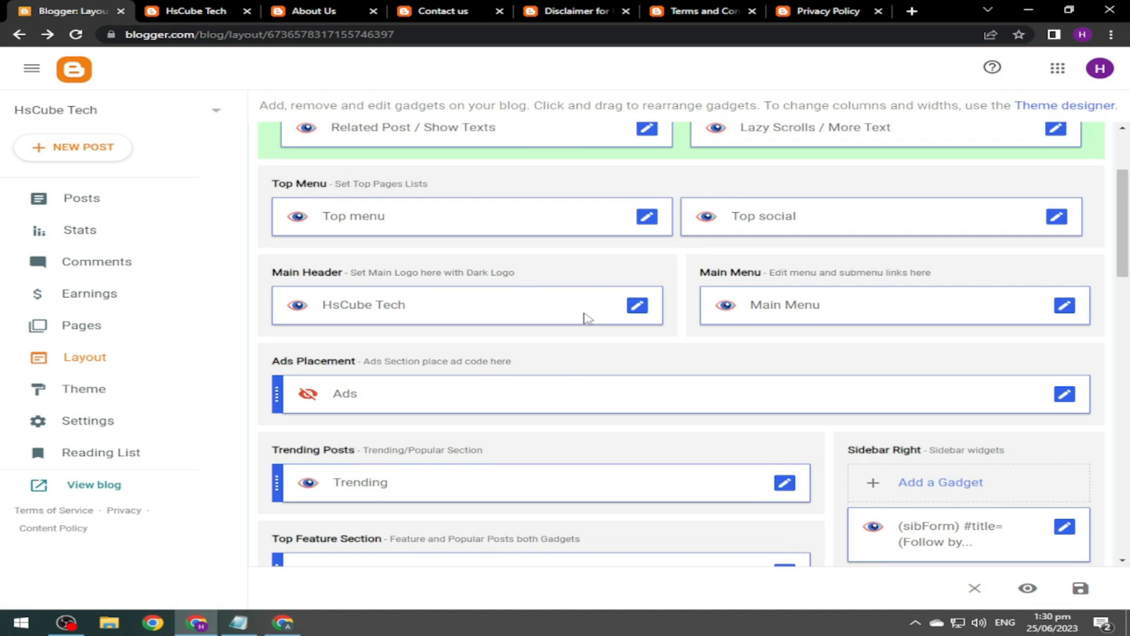
left_click(1061, 306)
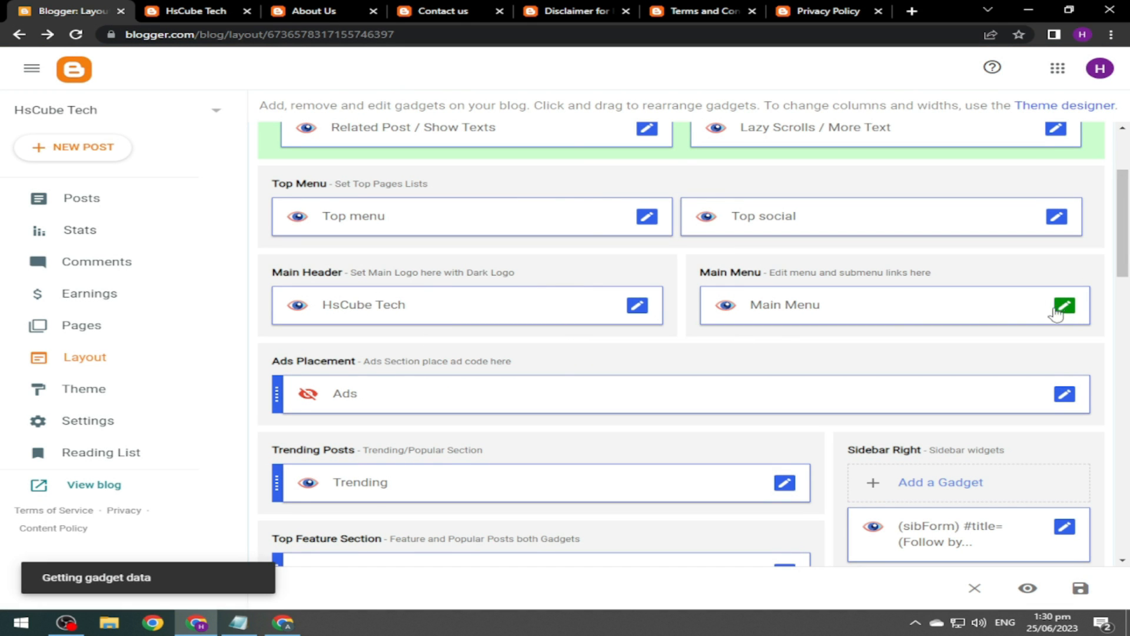
scroll(760, 314, "down", 4)
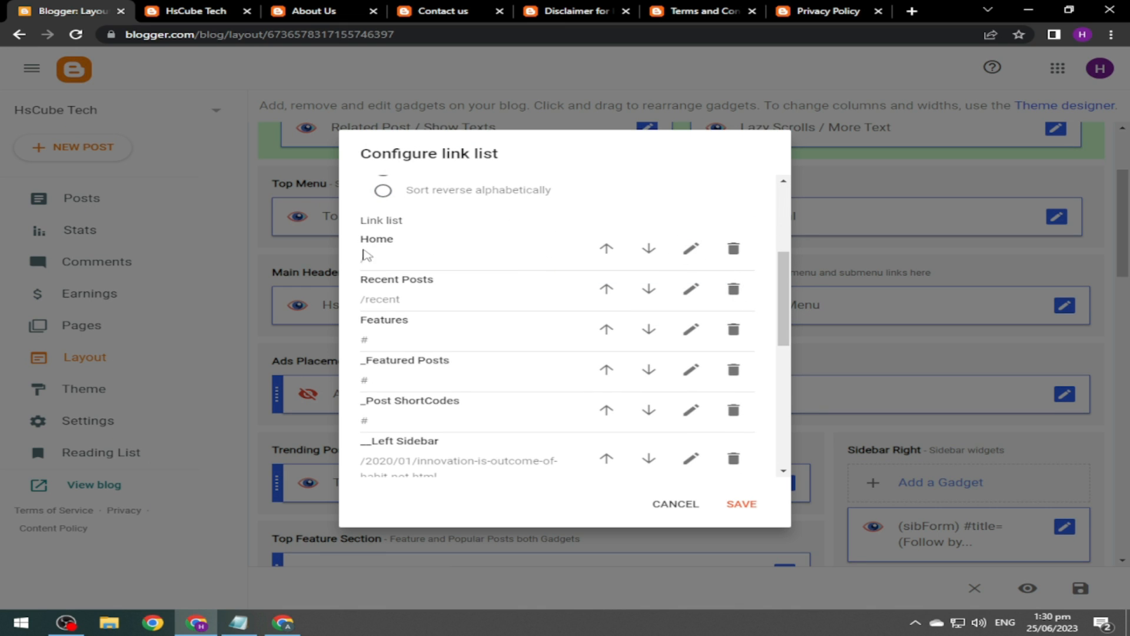
left_click(690, 249)
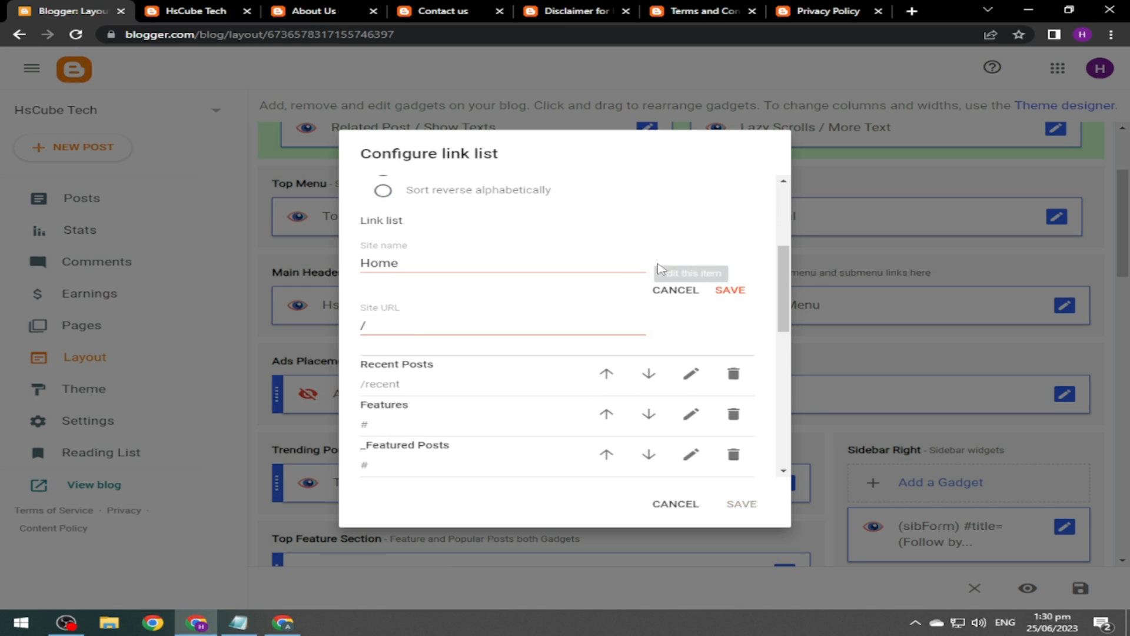
left_click(398, 324)
left_click(196, 10)
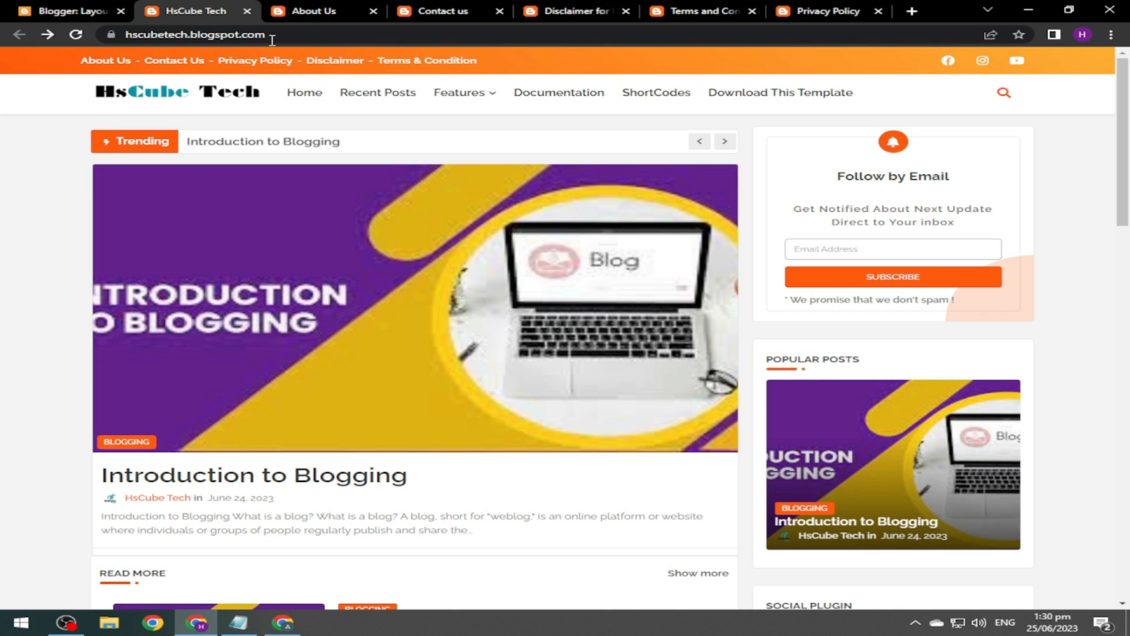
double_click(353, 33)
left_click(354, 34)
key("ctrl+c")
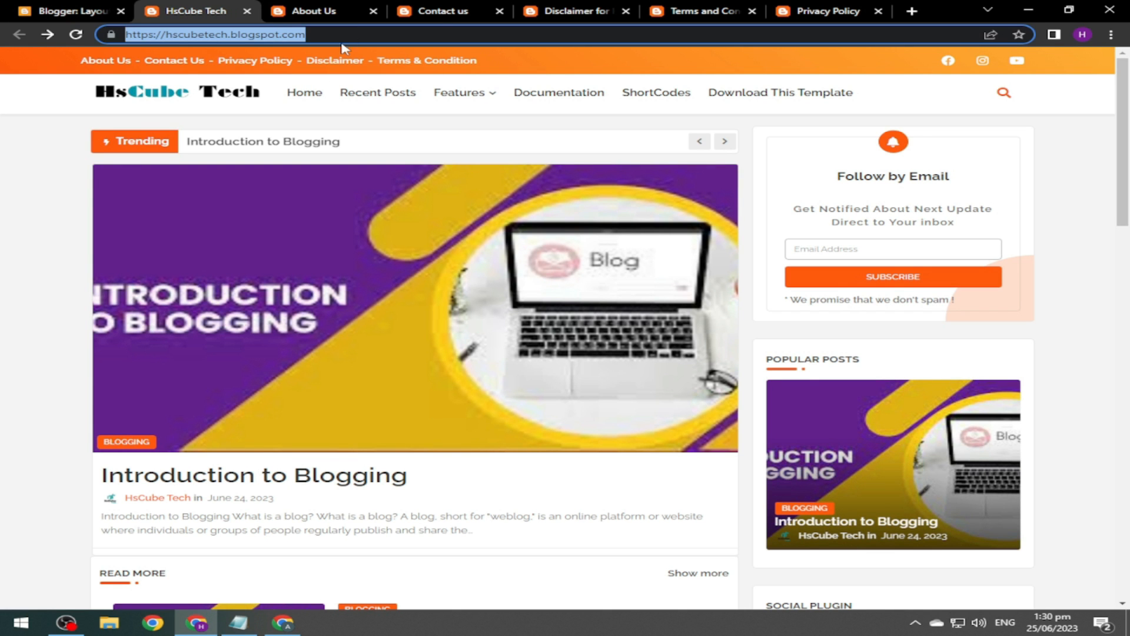
left_click(68, 11)
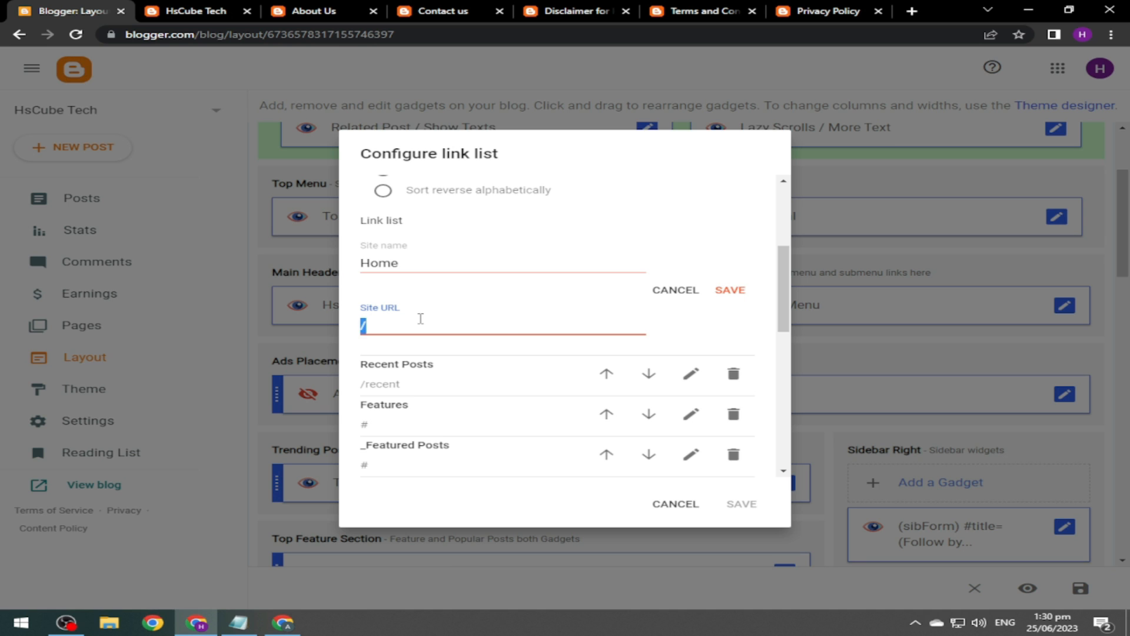
key("ctrl+v")
left_click(730, 290)
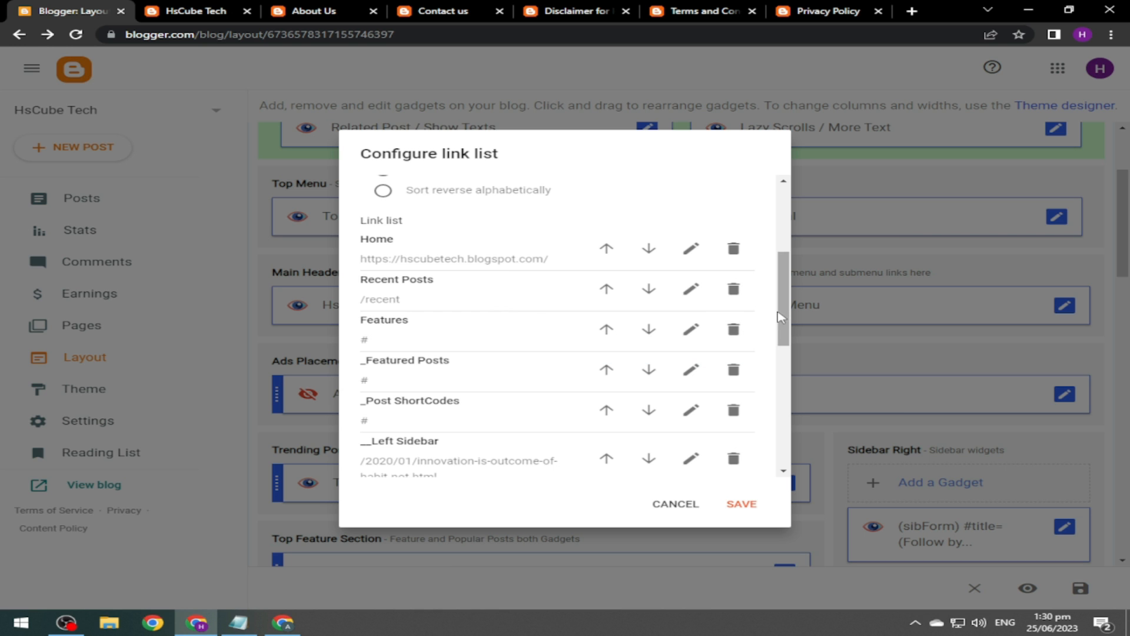
Delete the Download this Template, ShortCodes, Documentation and Contact us menu links.
left_click_drag(790, 319, 794, 445)
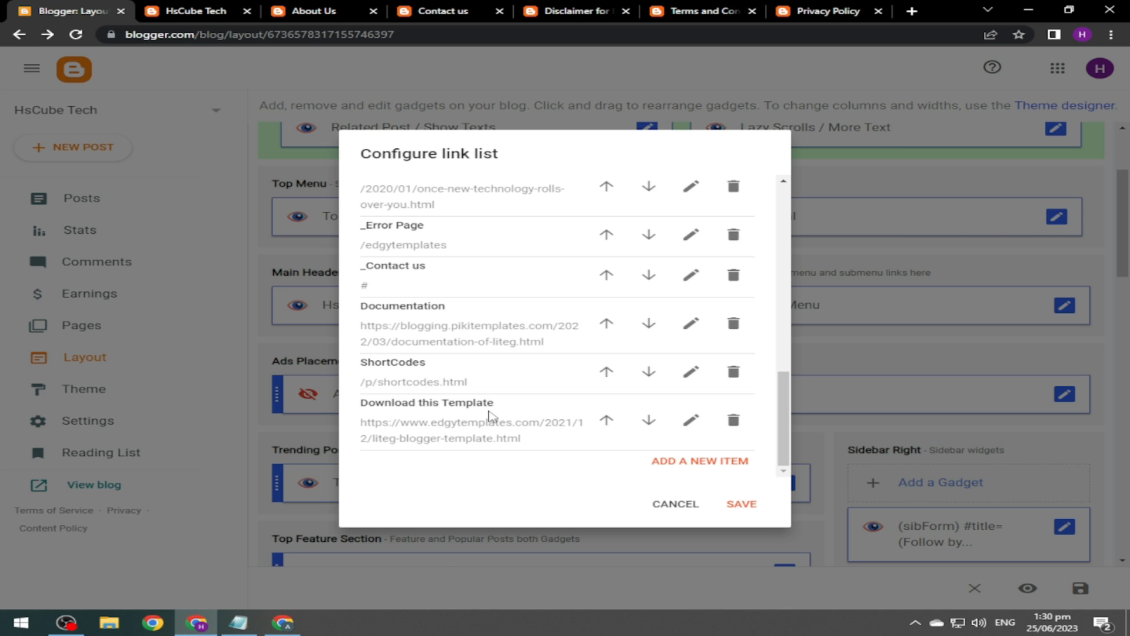
left_click(734, 420)
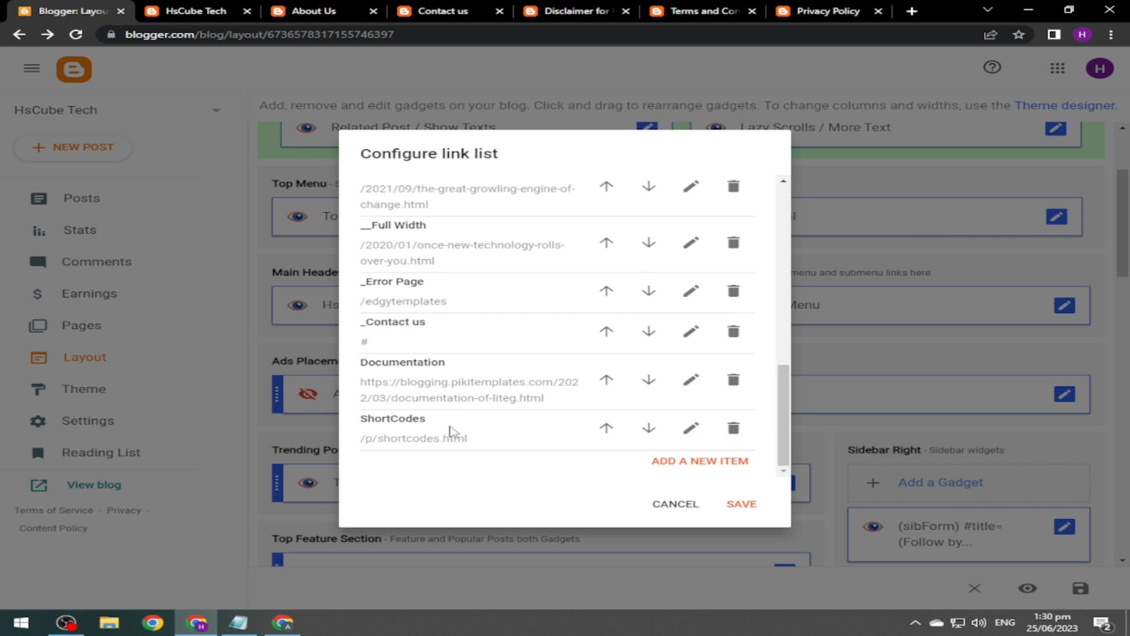
left_click(733, 428)
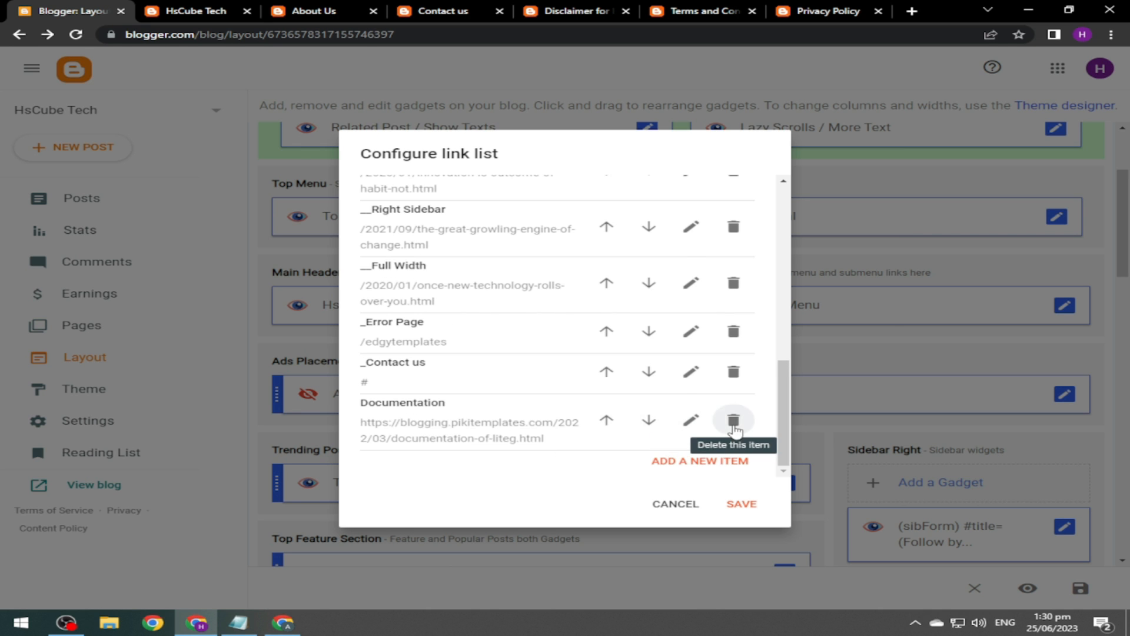
left_click(734, 422)
left_click(734, 429)
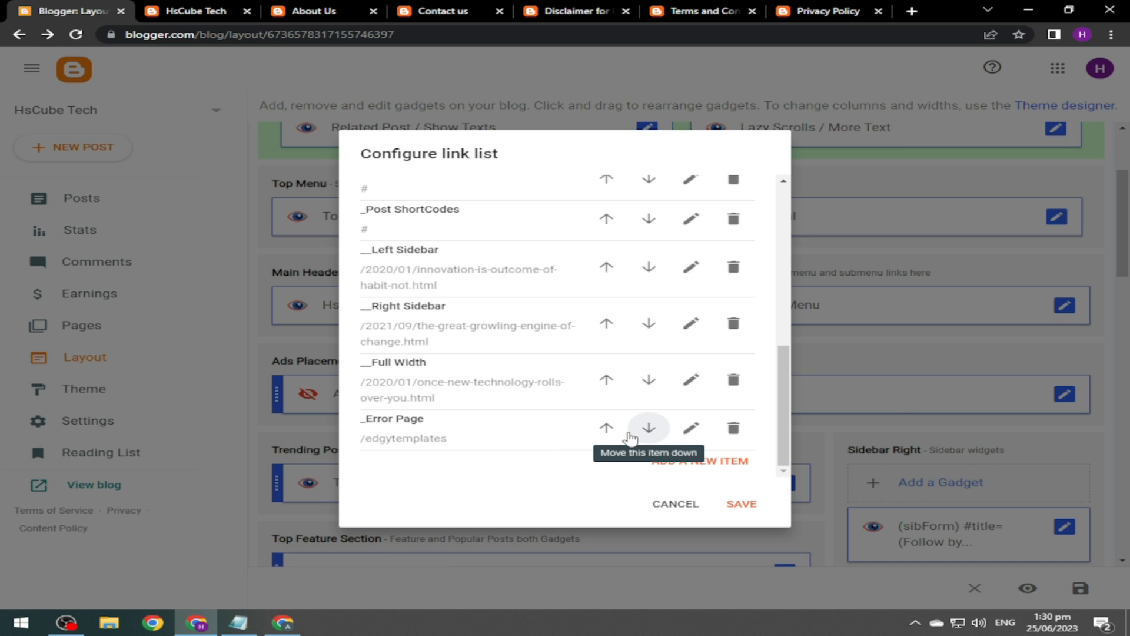
scroll(785, 407, "up", 1)
left_click_drag(785, 407, 789, 346)
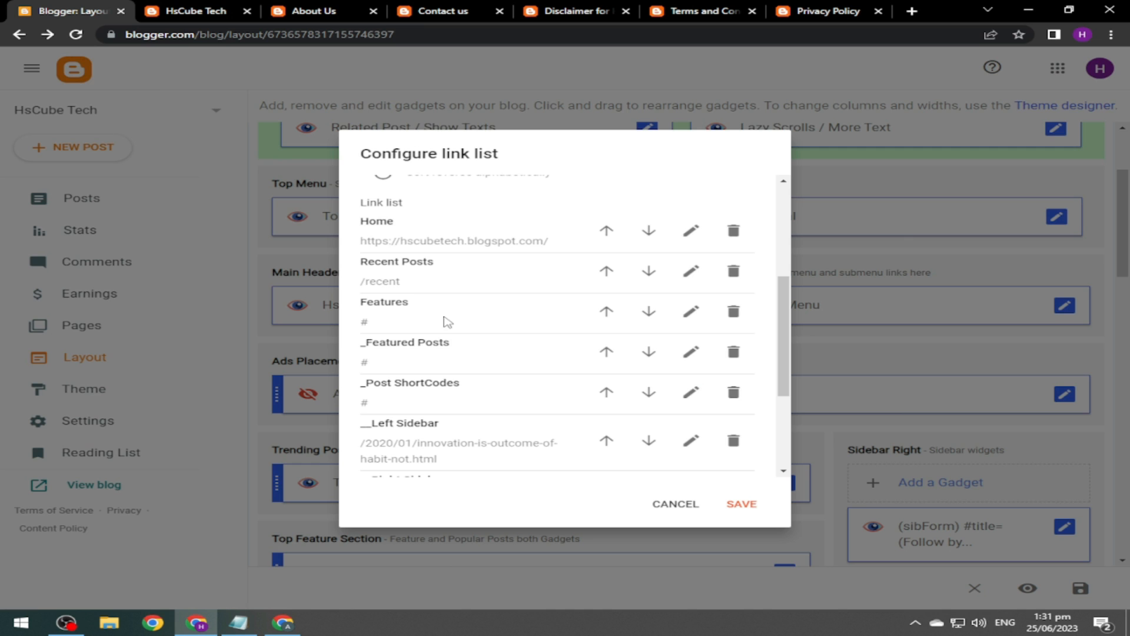
left_click(194, 11)
mouse_move(480, 99)
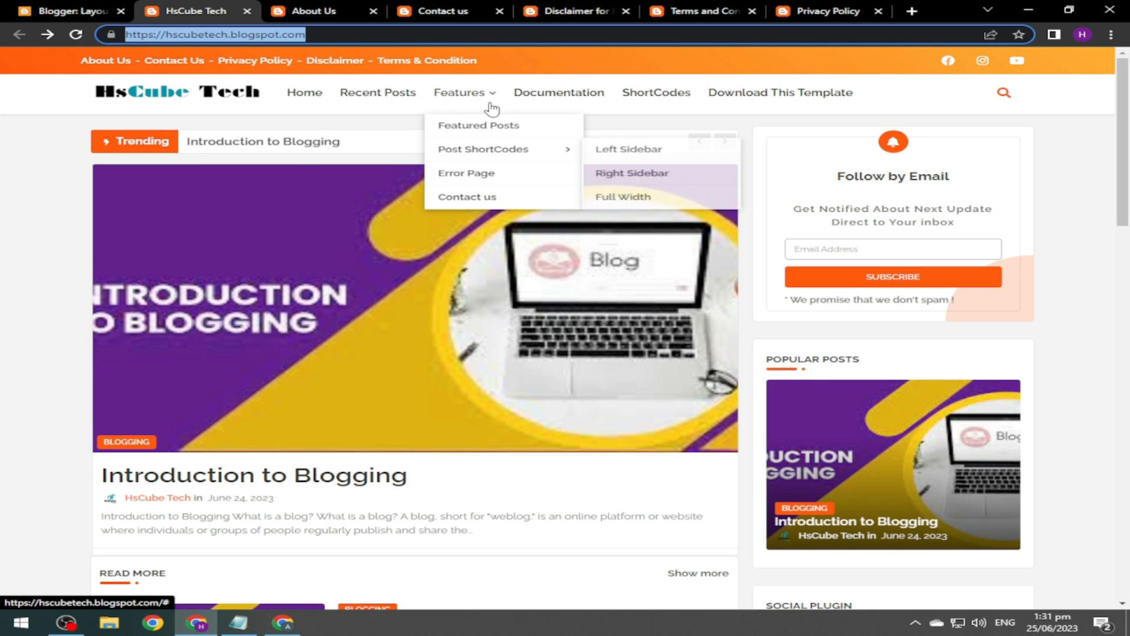
left_click(70, 11)
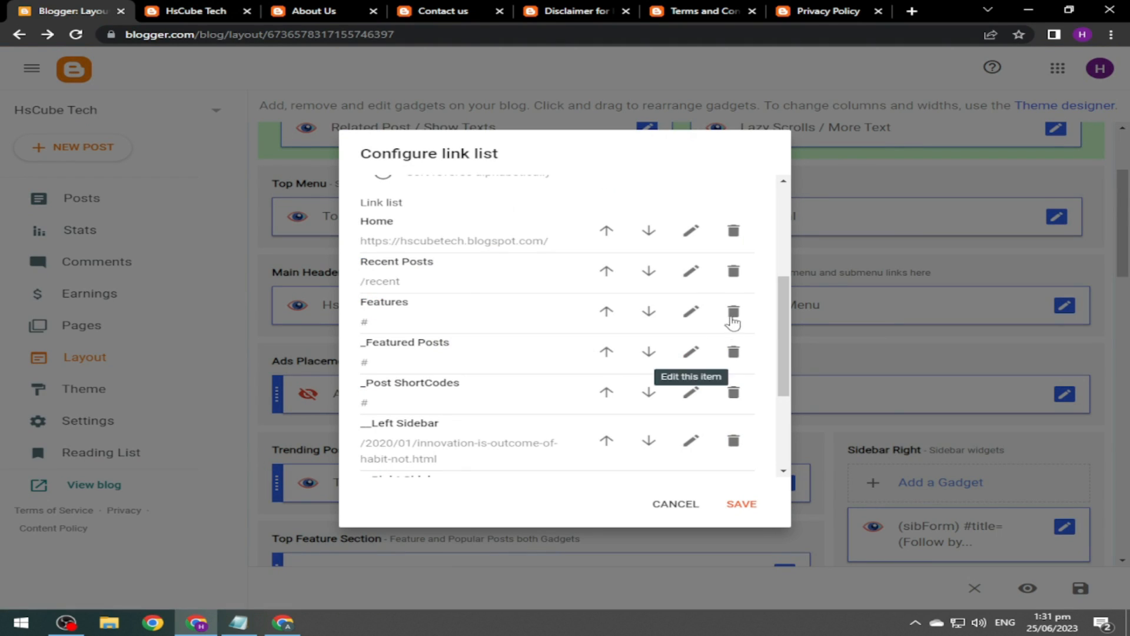
Leave the Features link unchanged, save the main menu, and reload the blog.
left_click(691, 311)
left_click(422, 323)
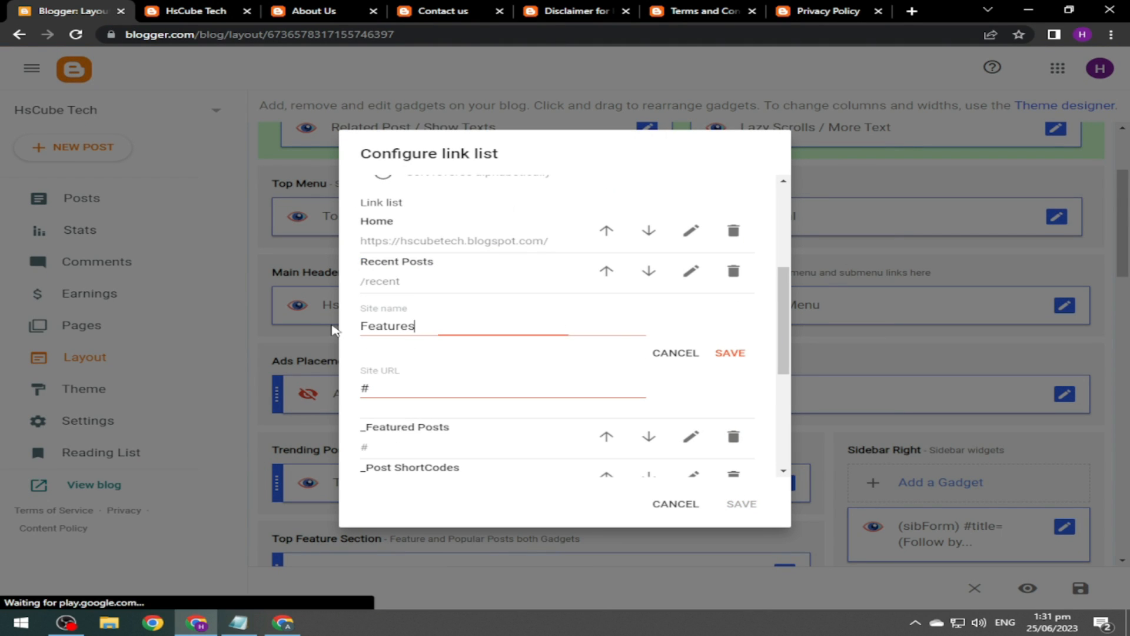
key("ctrl+a")
left_click(683, 363)
left_click_drag(783, 343, 786, 370)
left_click(739, 502)
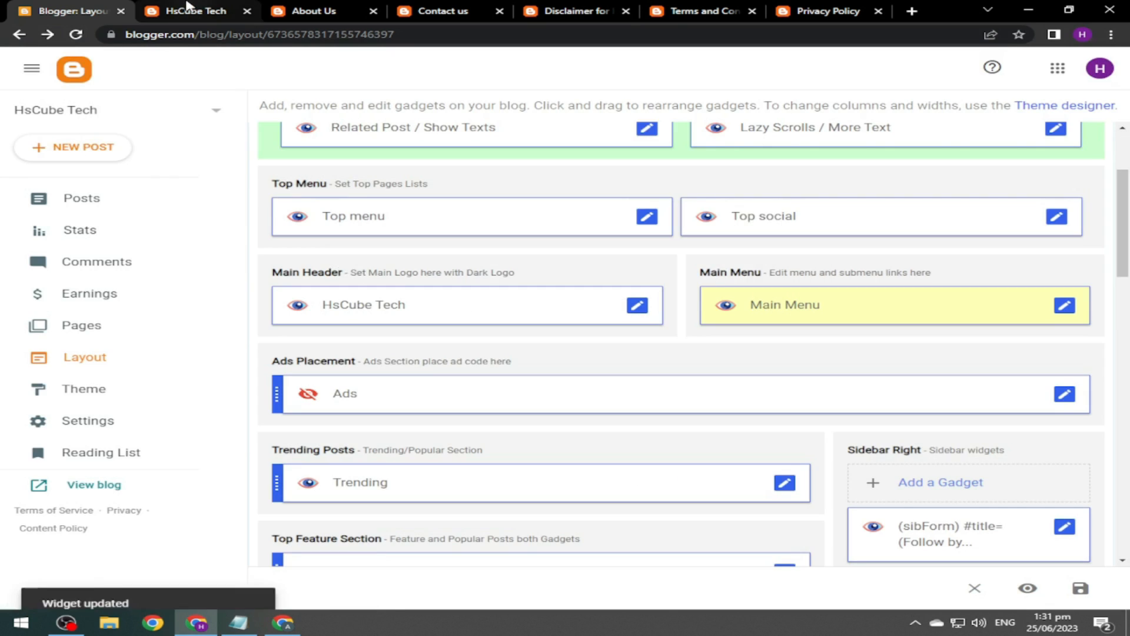
left_click(187, 5)
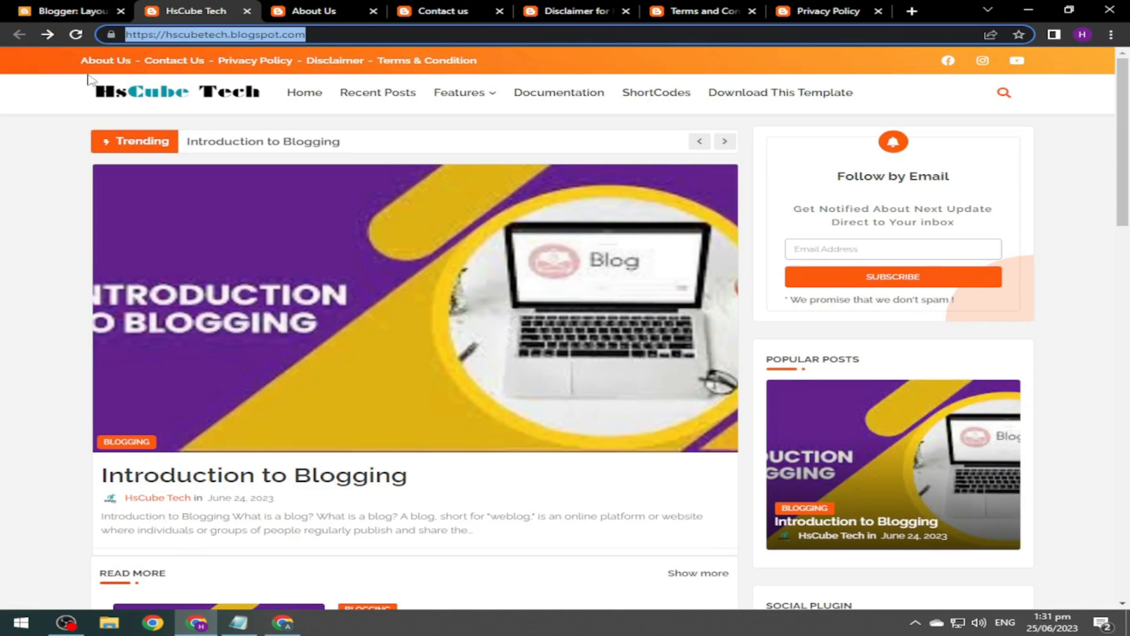
left_click(76, 35)
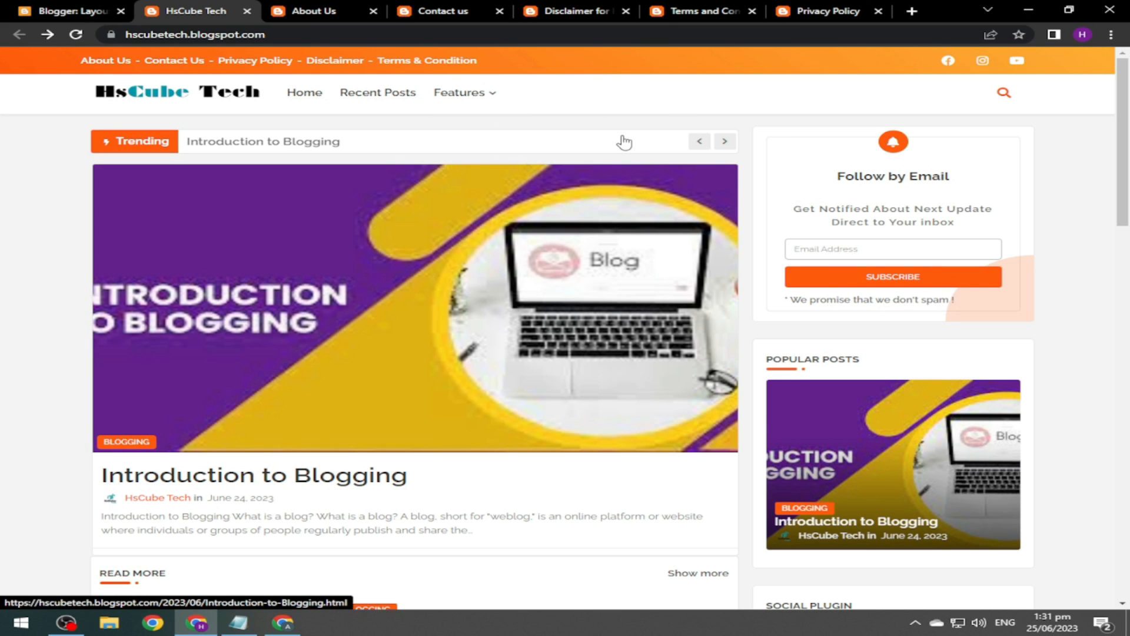
Set the Trending gadget's maximum shown posts to 4 and save it.
left_click(47, 11)
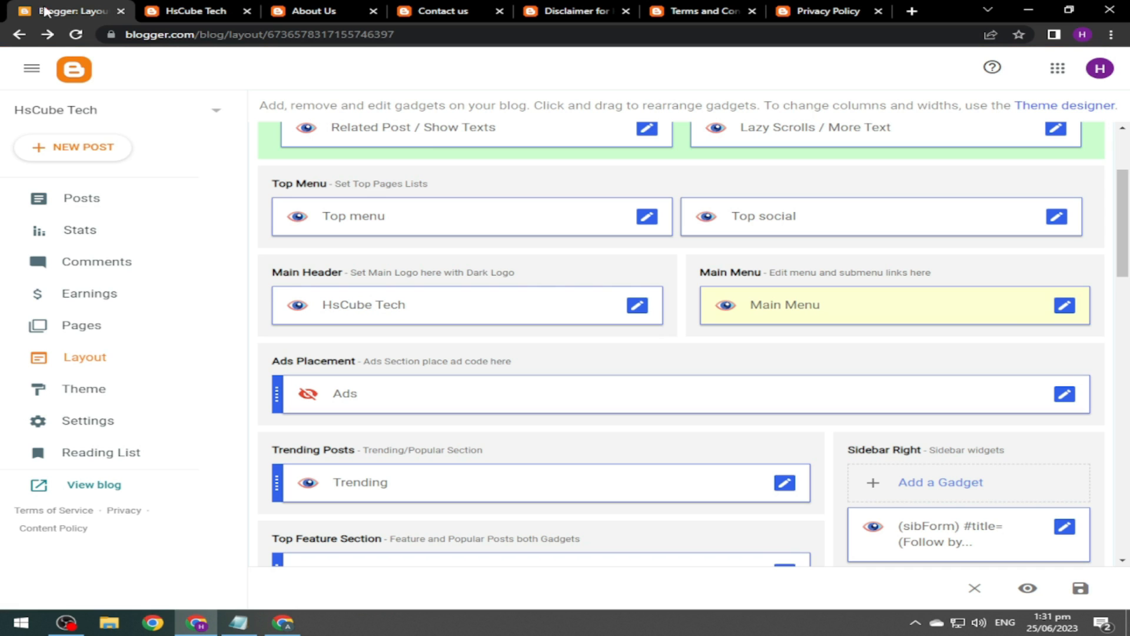
left_click_drag(1123, 224, 1123, 254)
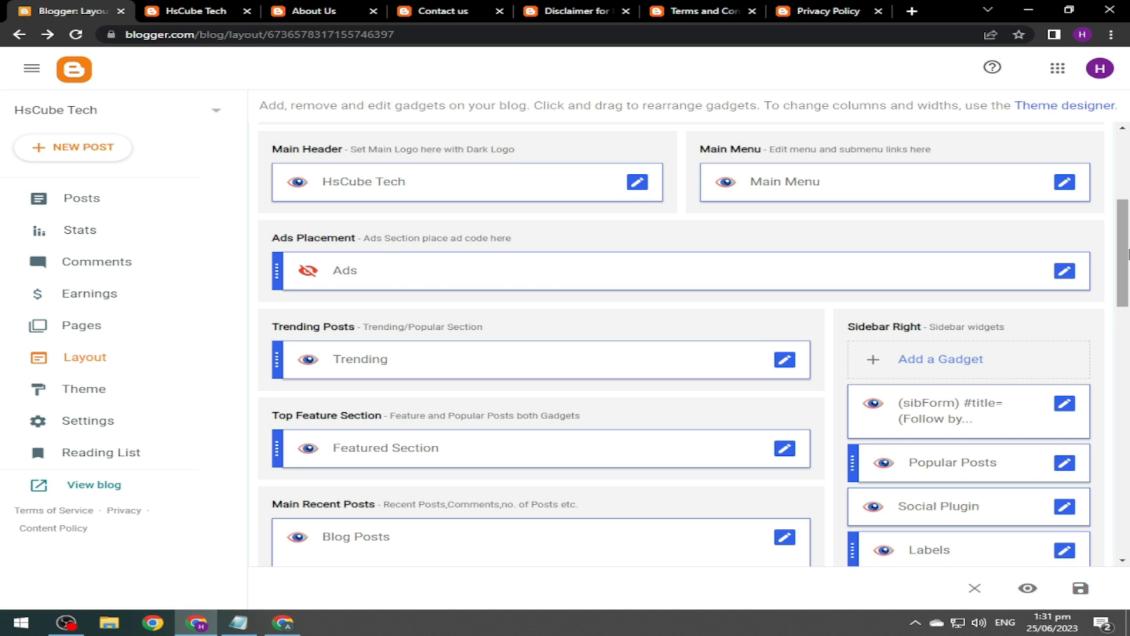
scroll(369, 250, "down", 2)
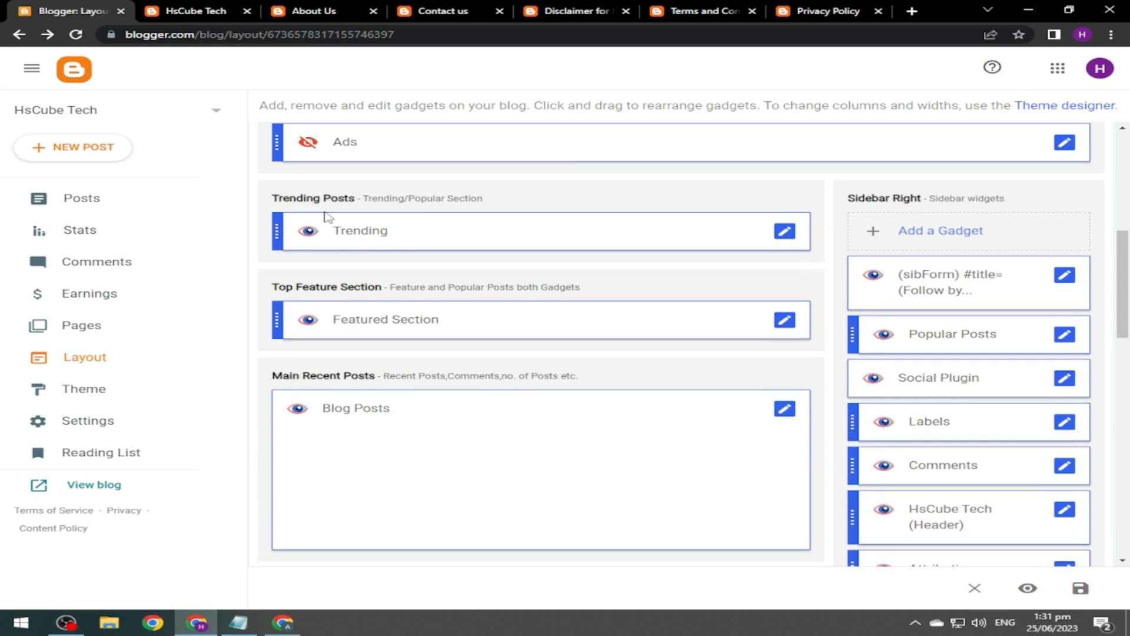
left_click(786, 235)
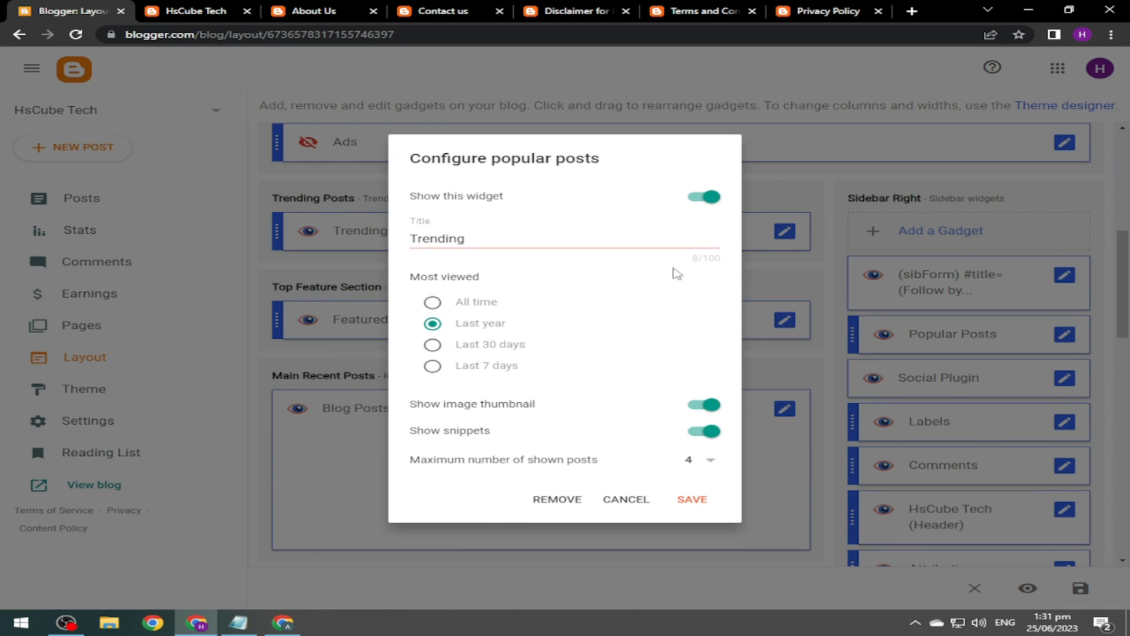
left_click(480, 239)
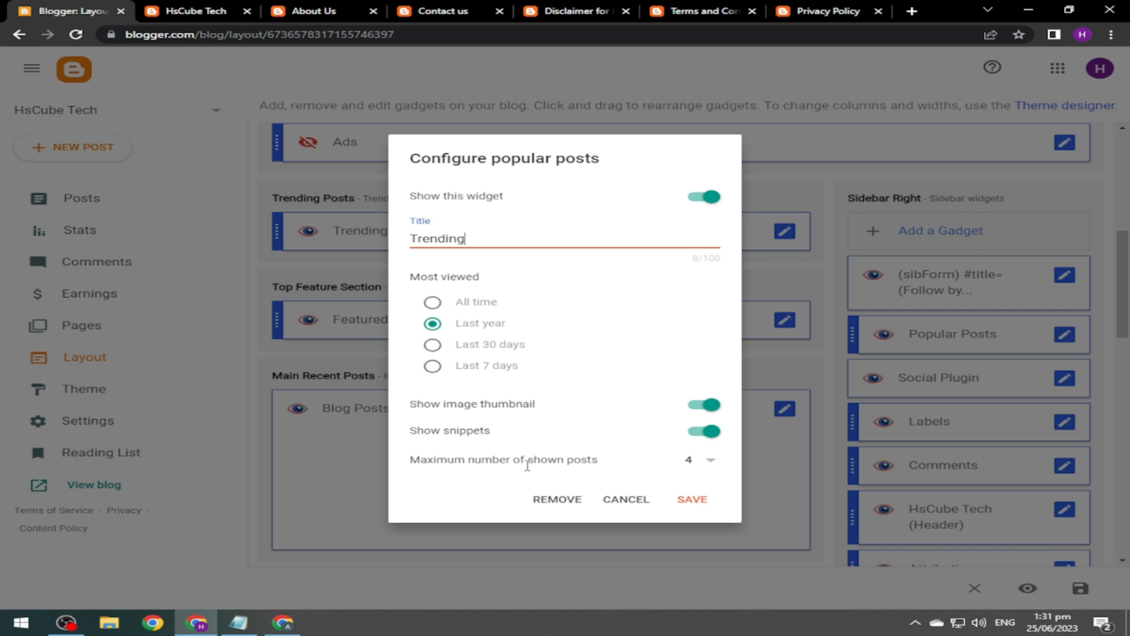
left_click(709, 460)
key("Down")
key("Down")
key("Down")
key("Down")
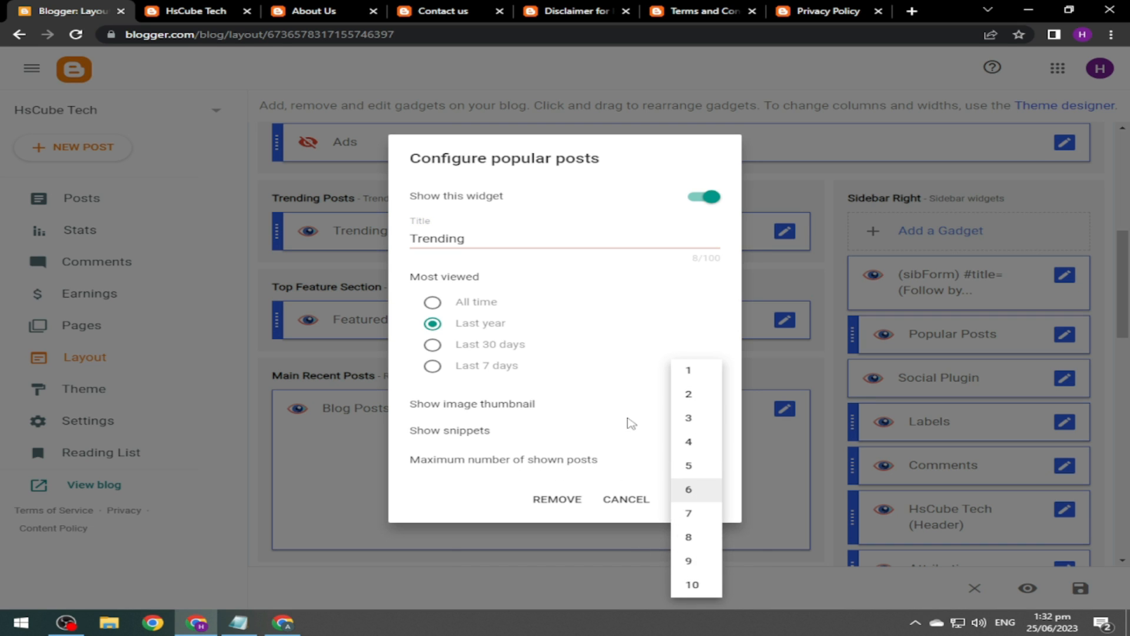
left_click(600, 329)
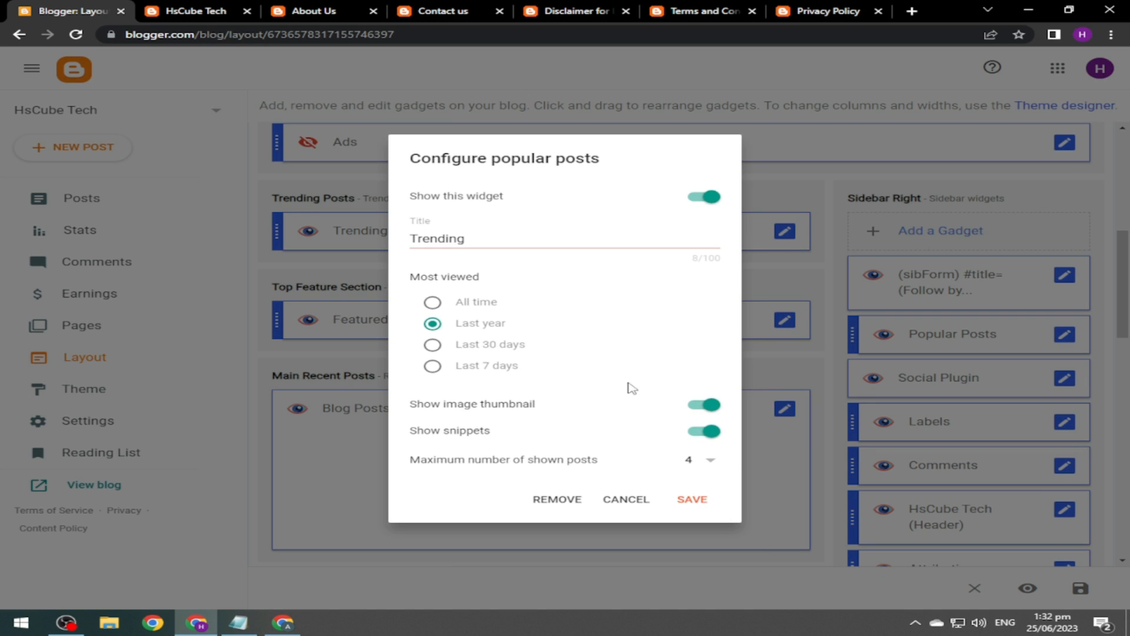
left_click(691, 499)
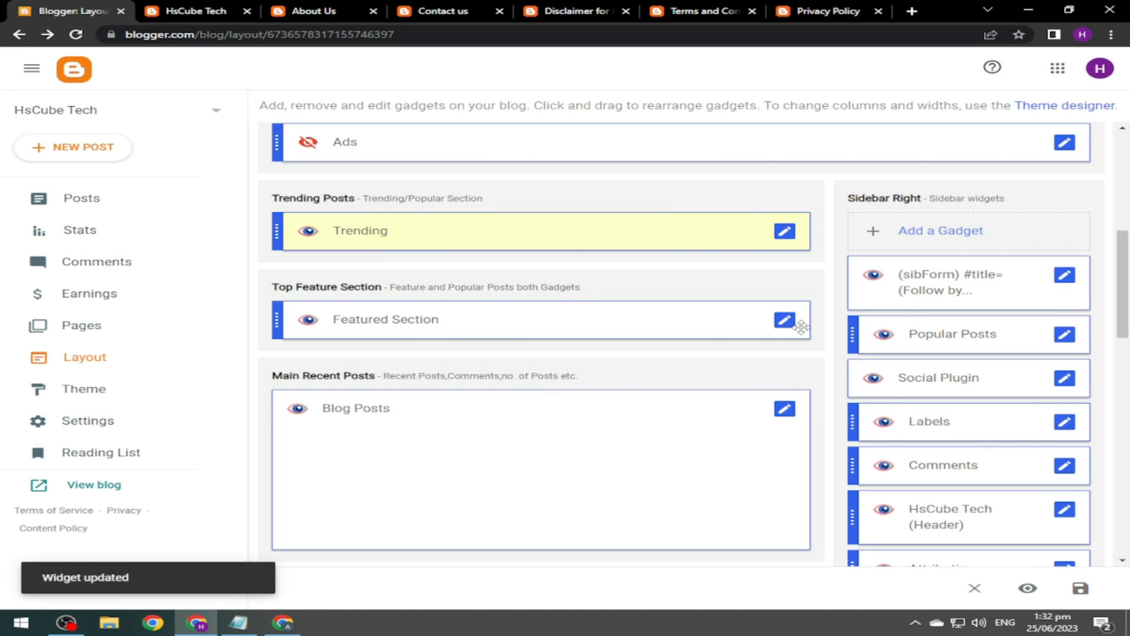
Review the Featured Section gadget's settings and close them without changes.
left_click(792, 326)
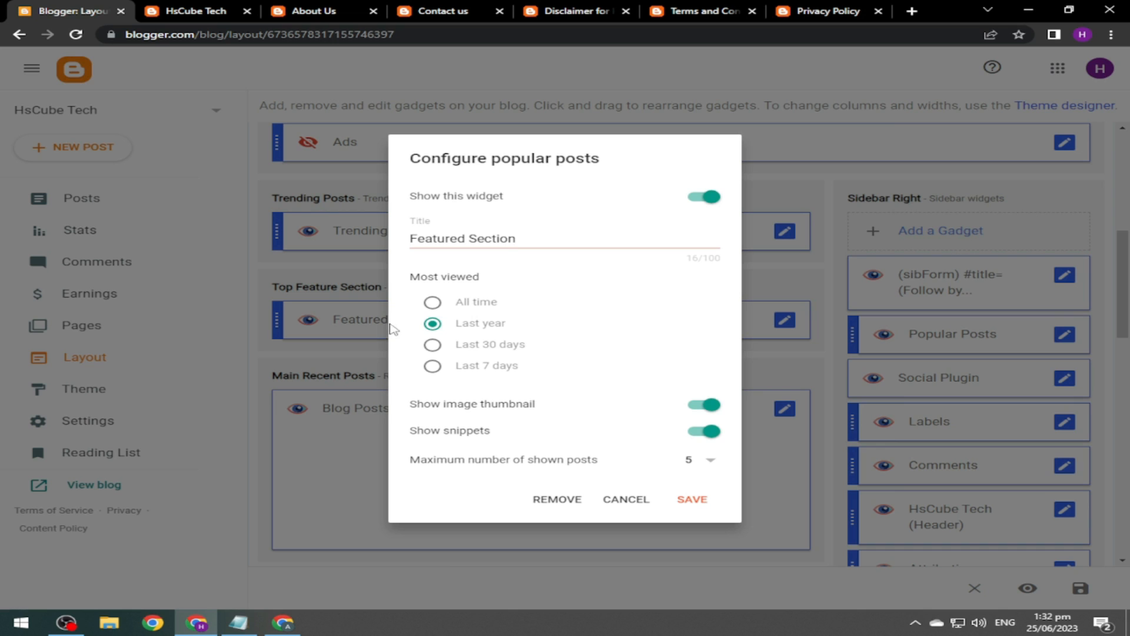
left_click_drag(537, 232, 351, 242)
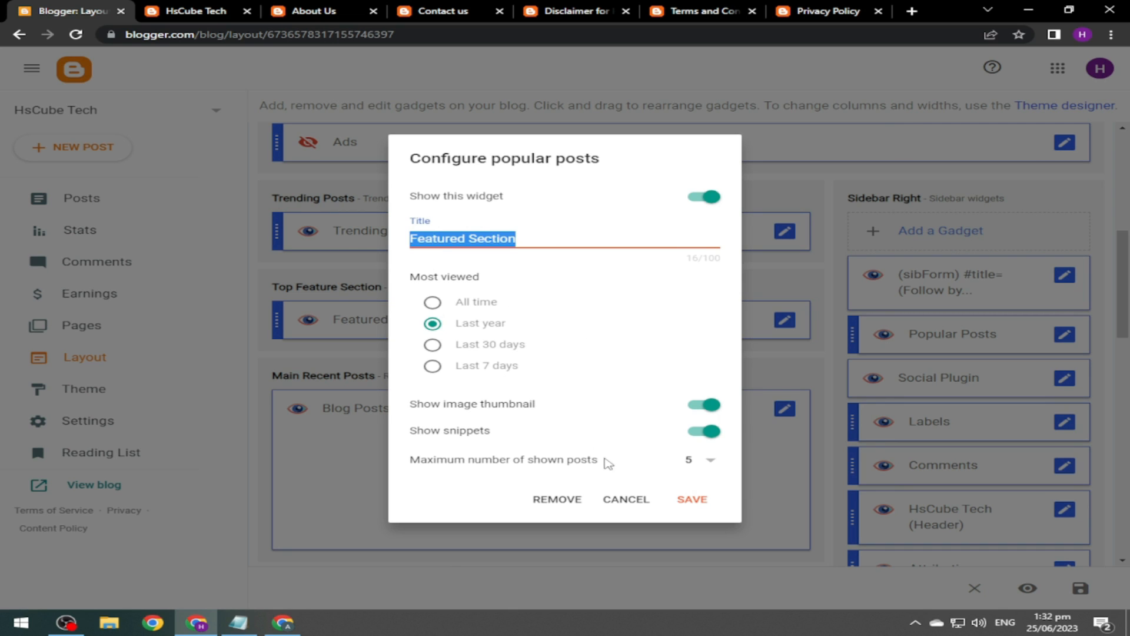
left_click(709, 463)
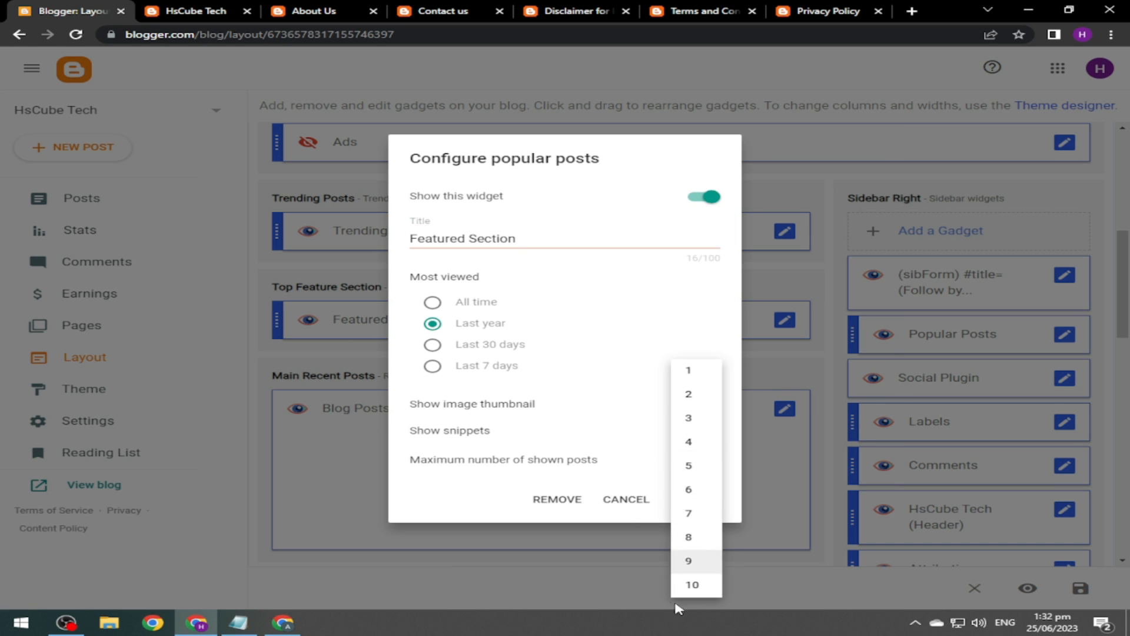
left_click(617, 508)
left_click(624, 500)
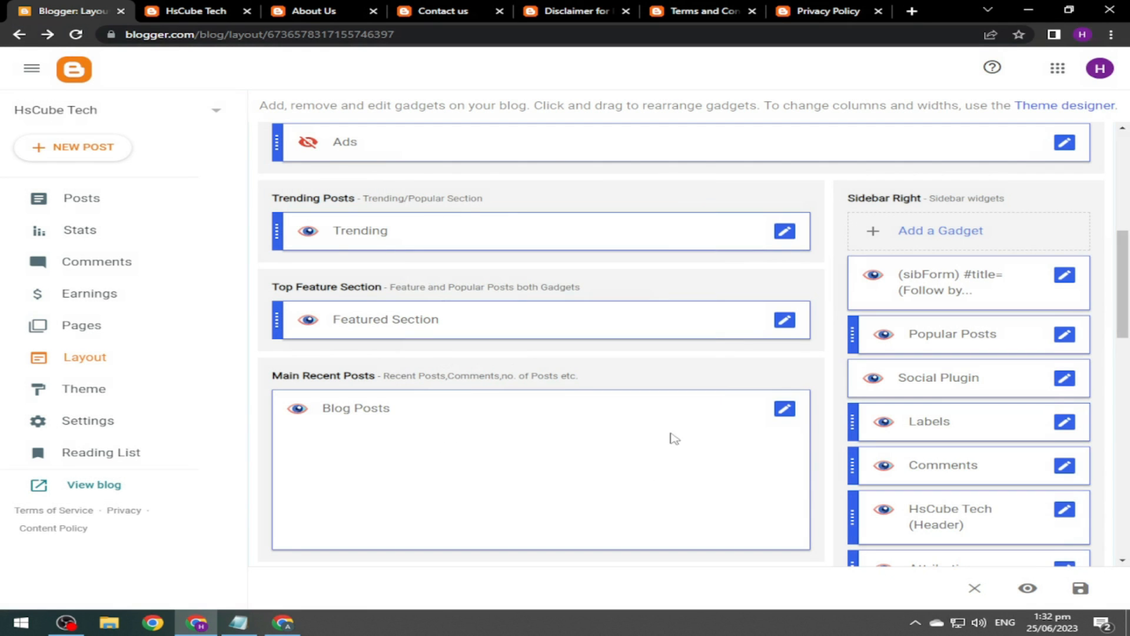
scroll(595, 304, "down", 2)
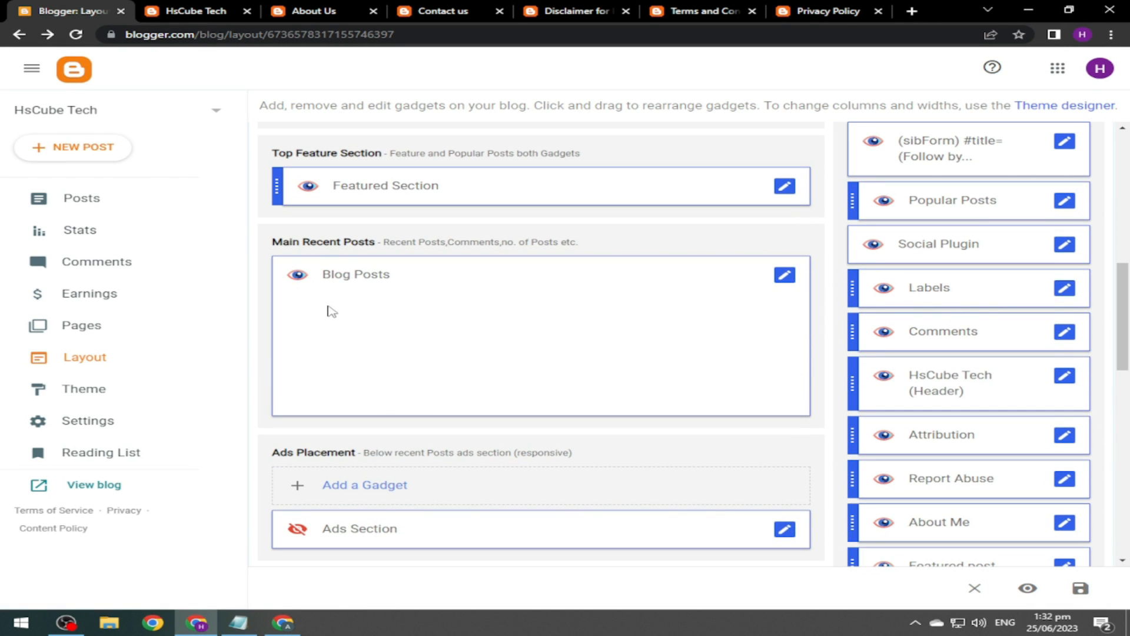
left_click(787, 276)
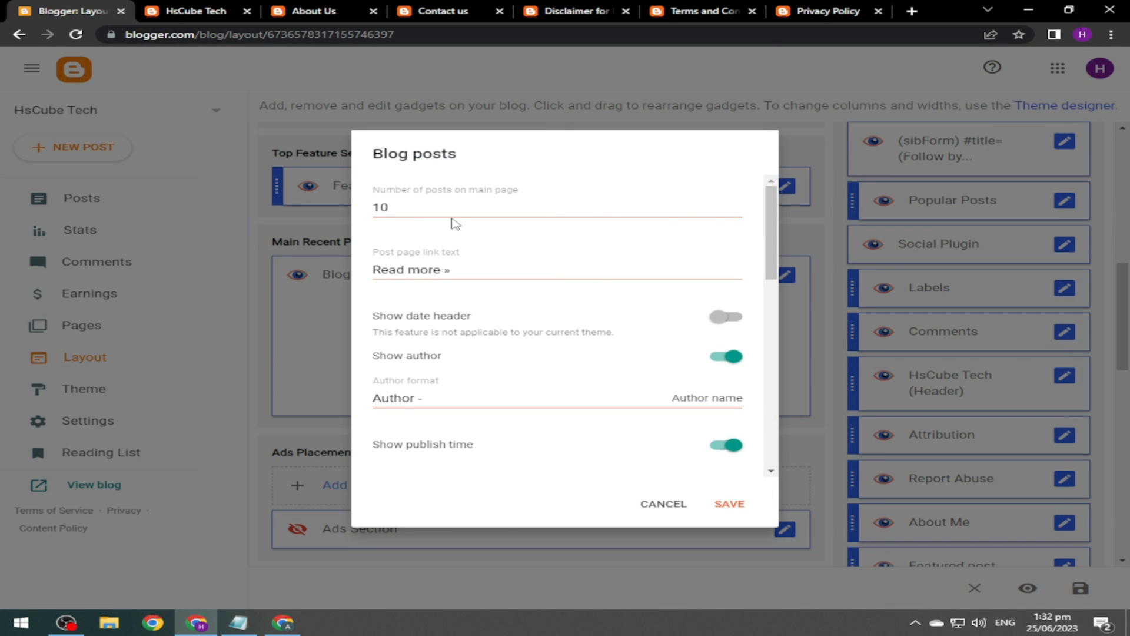
Switch off Show publish time in the Blog posts gadget, keeping the author shown.
left_click(200, 11)
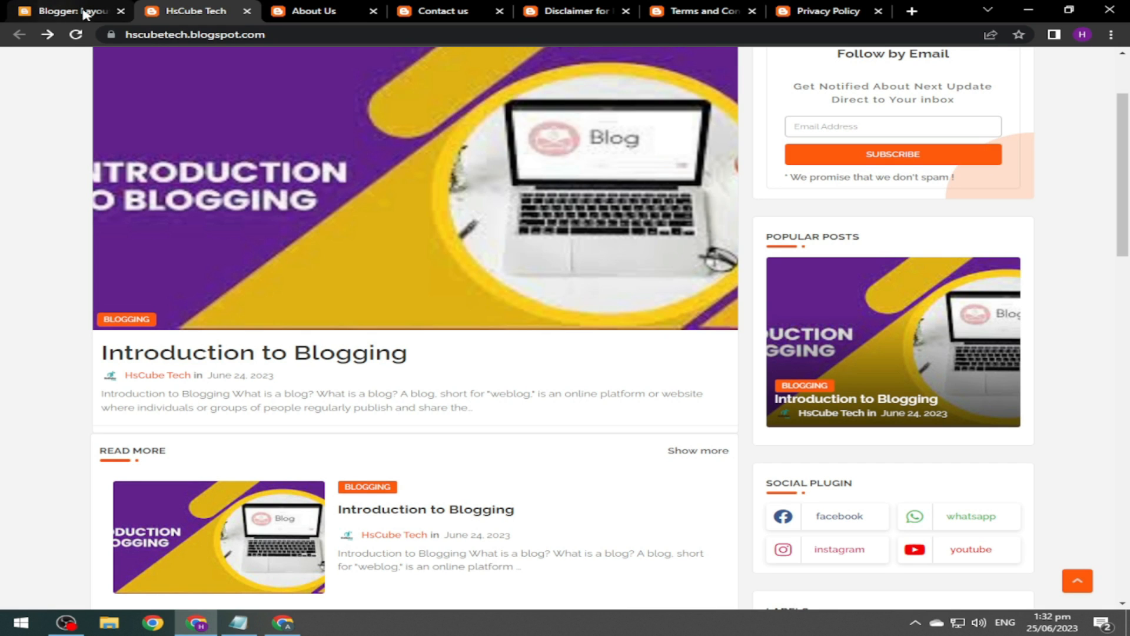
left_click(89, 9)
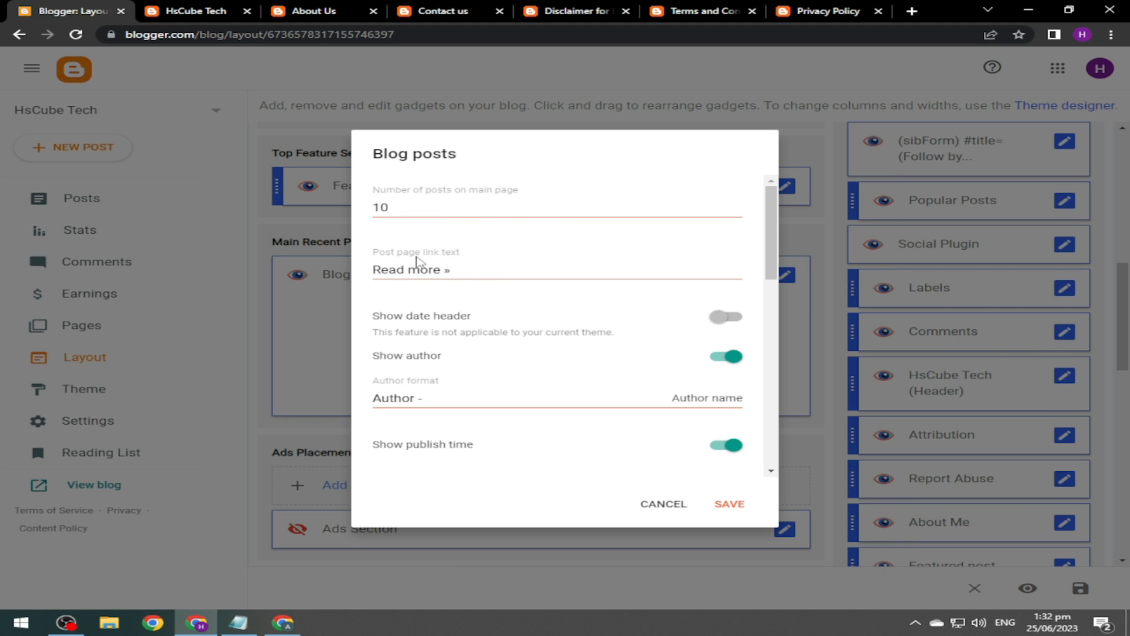
left_click(154, 8)
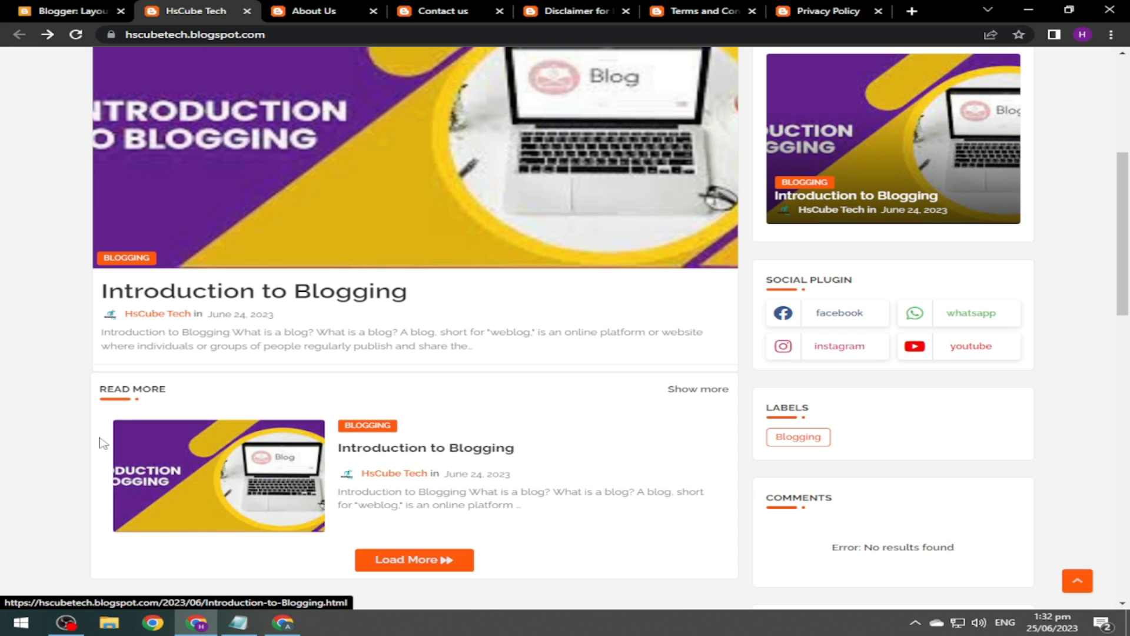
left_click(83, 10)
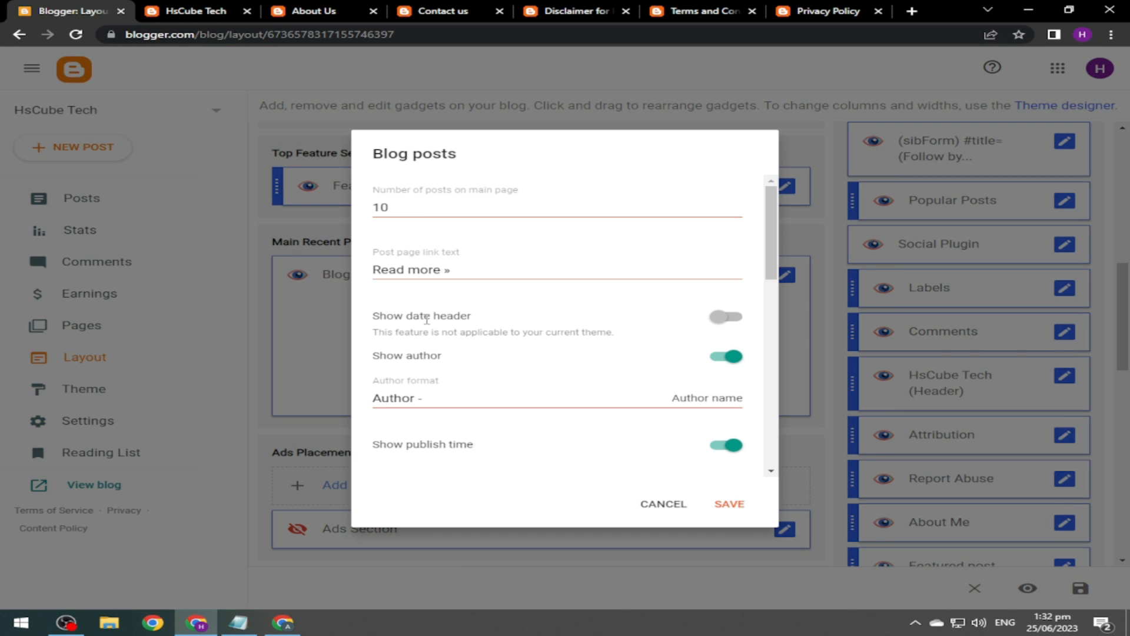
left_click_drag(460, 275, 372, 270)
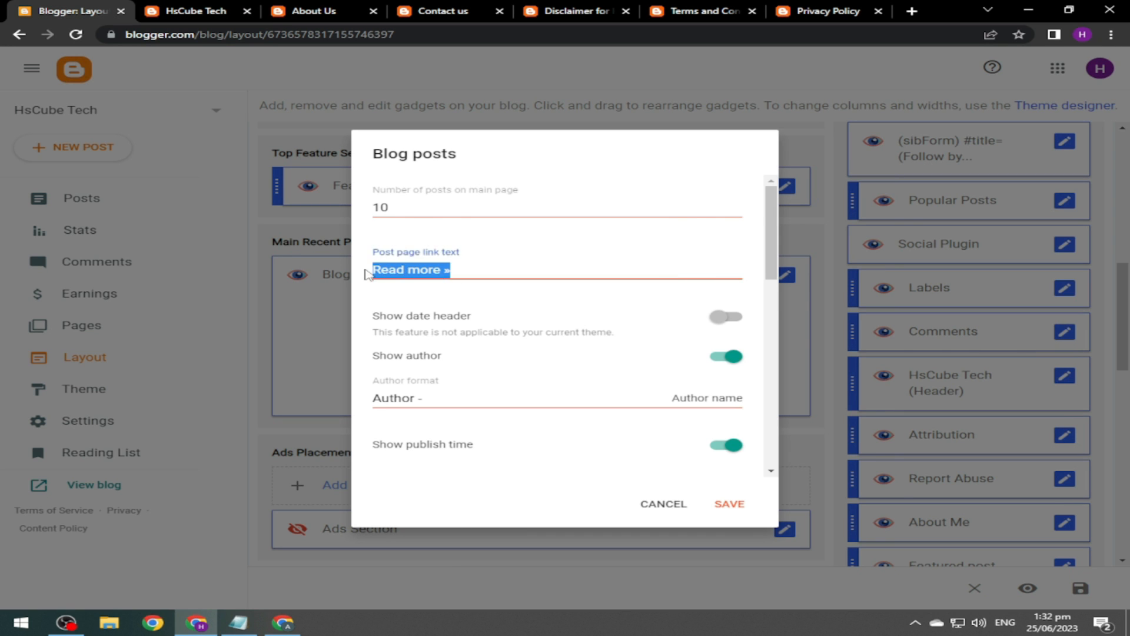
scroll(545, 315, "down", 2)
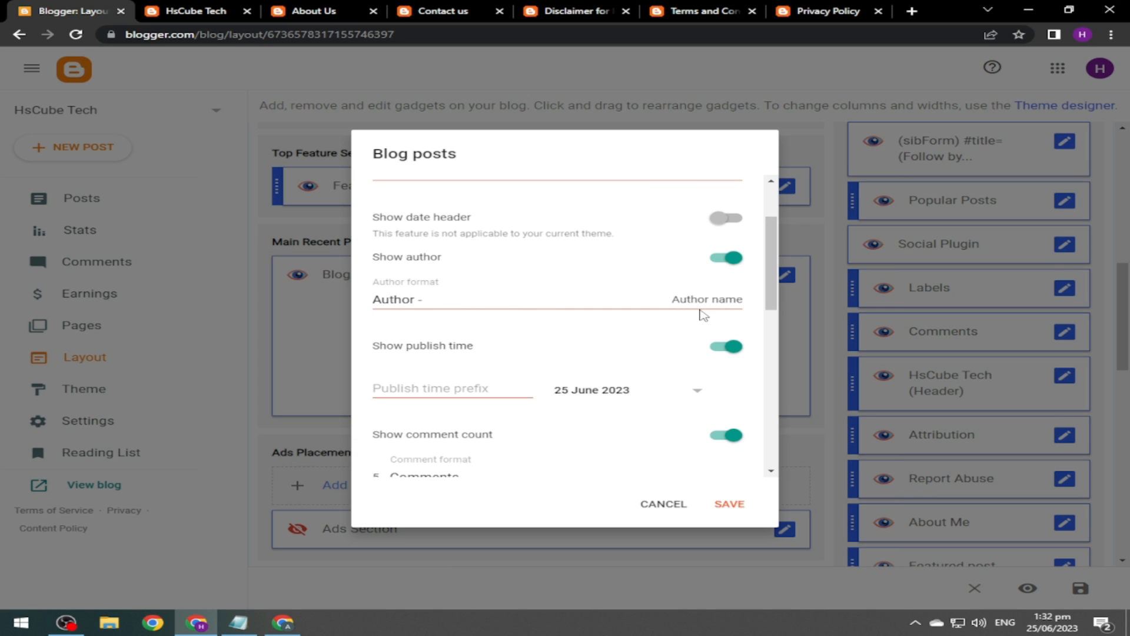
left_click(726, 258)
left_click(724, 257)
left_click(728, 349)
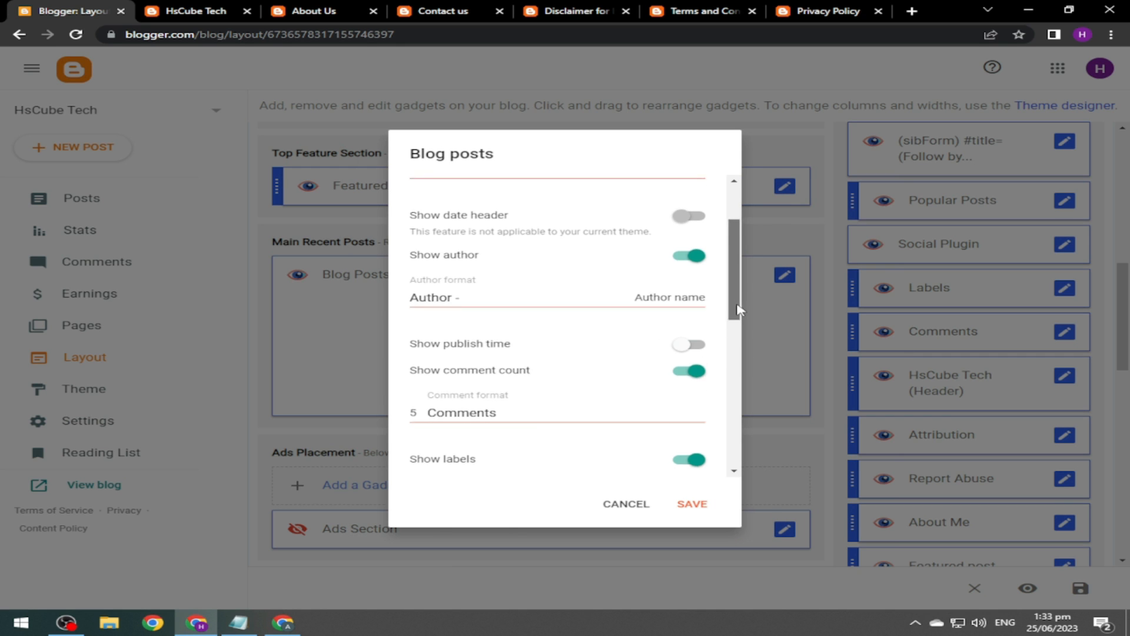
Review the comment format and remaining options, then save the Blog posts gadget.
scroll(737, 308, "down", 2)
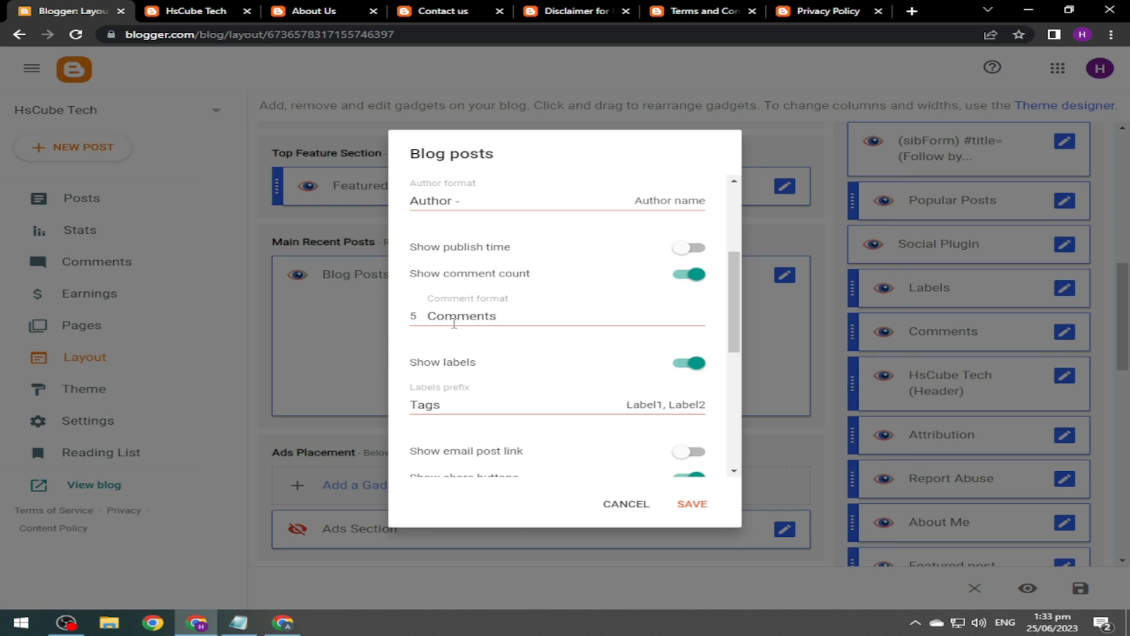
left_click(494, 312)
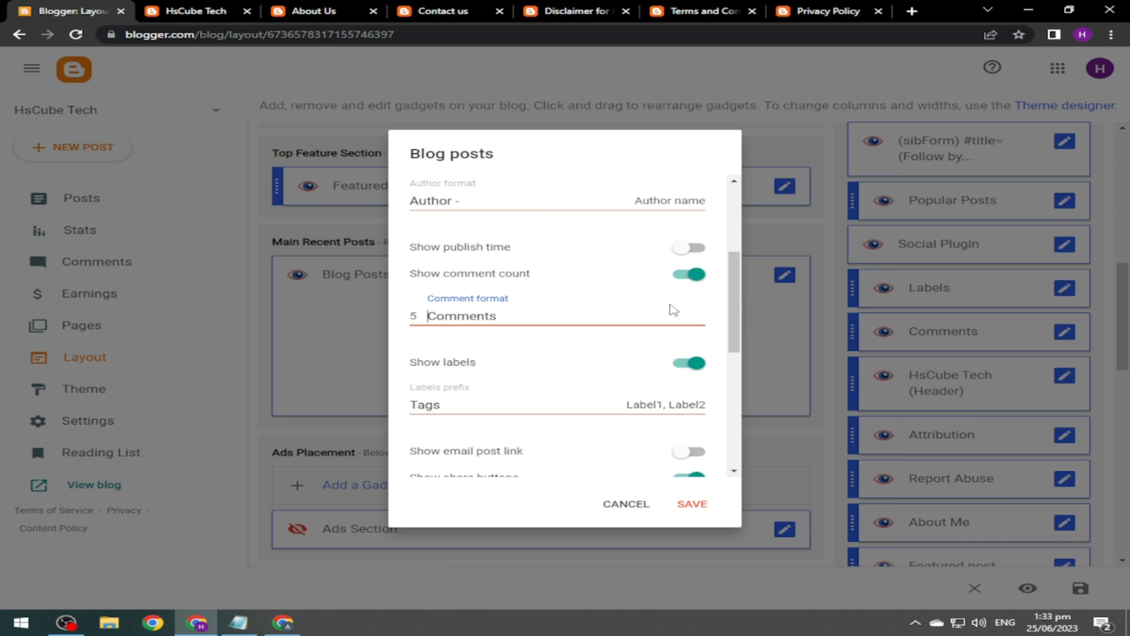
scroll(737, 318, "down", 1)
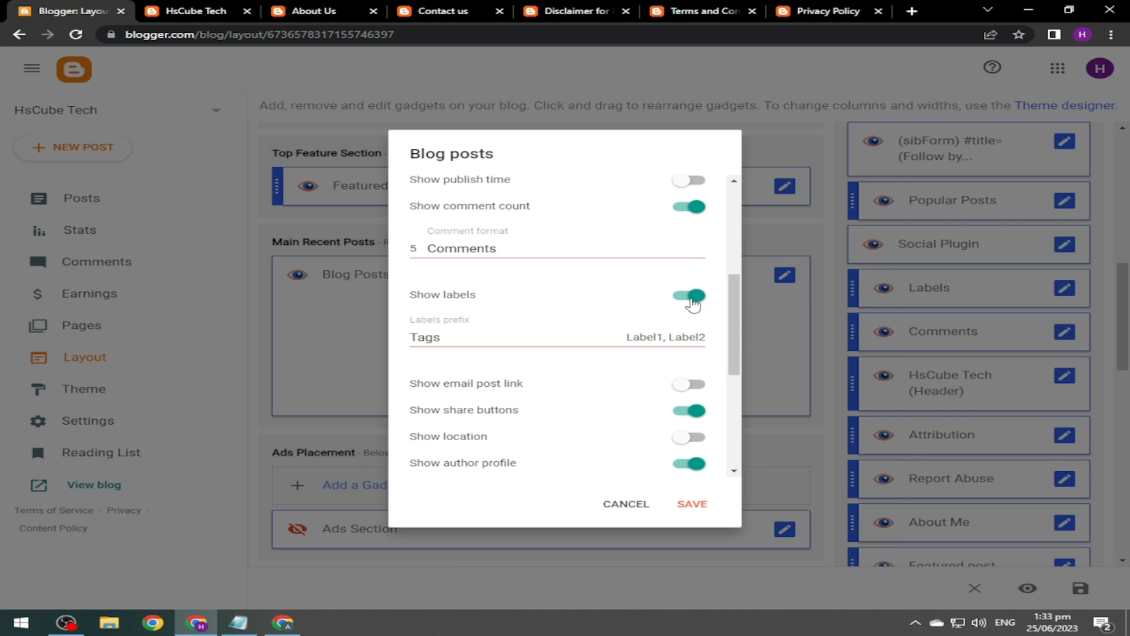
left_click_drag(740, 328, 728, 366)
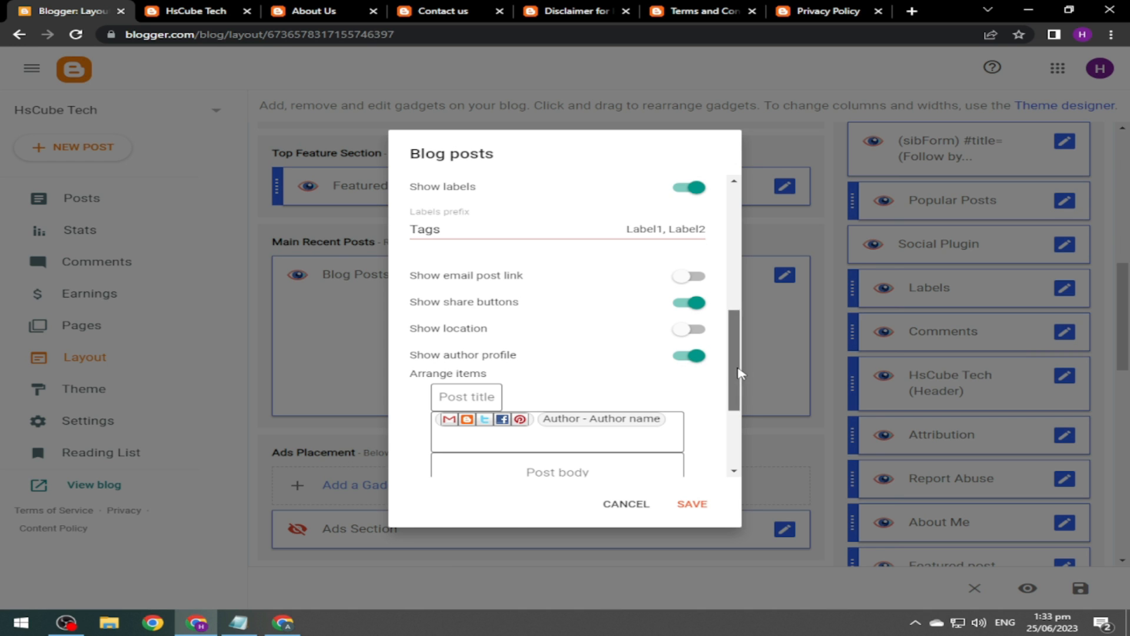
left_click_drag(736, 359, 738, 437)
left_click(690, 504)
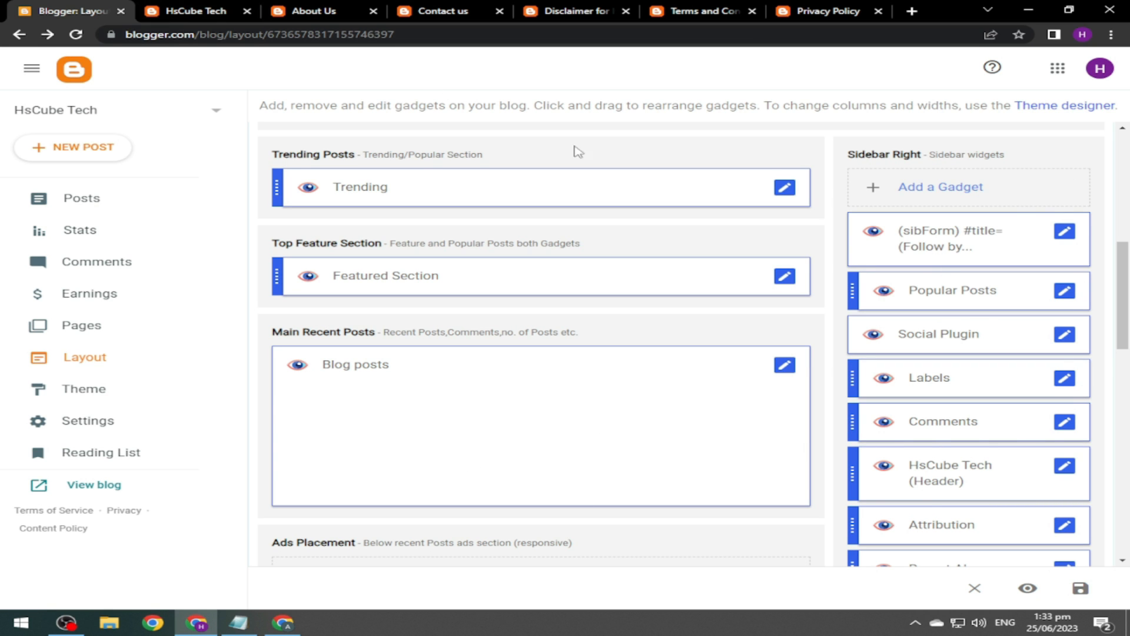
Check the live blog's post listing with Read More and Load More.
left_click(224, 10)
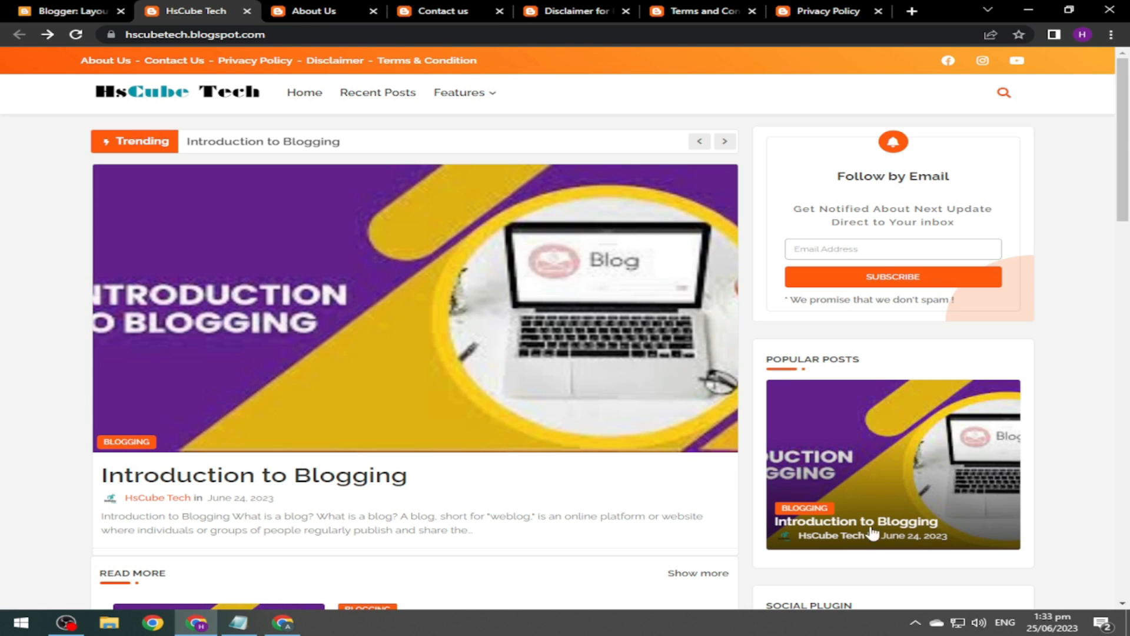
mouse_move(1127, 161)
left_mouse_down()
mouse_move(1128, 341)
mouse_move(1128, 148)
left_mouse_up()
left_click(89, 8)
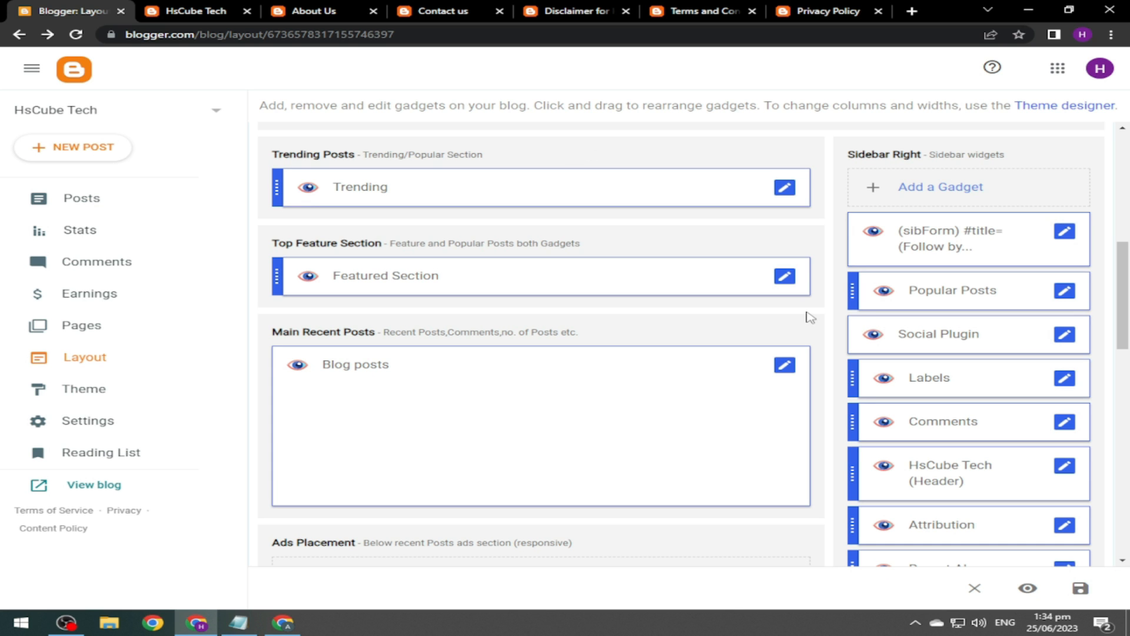
left_click_drag(1124, 288, 1123, 304)
scroll(646, 407, "up", 2)
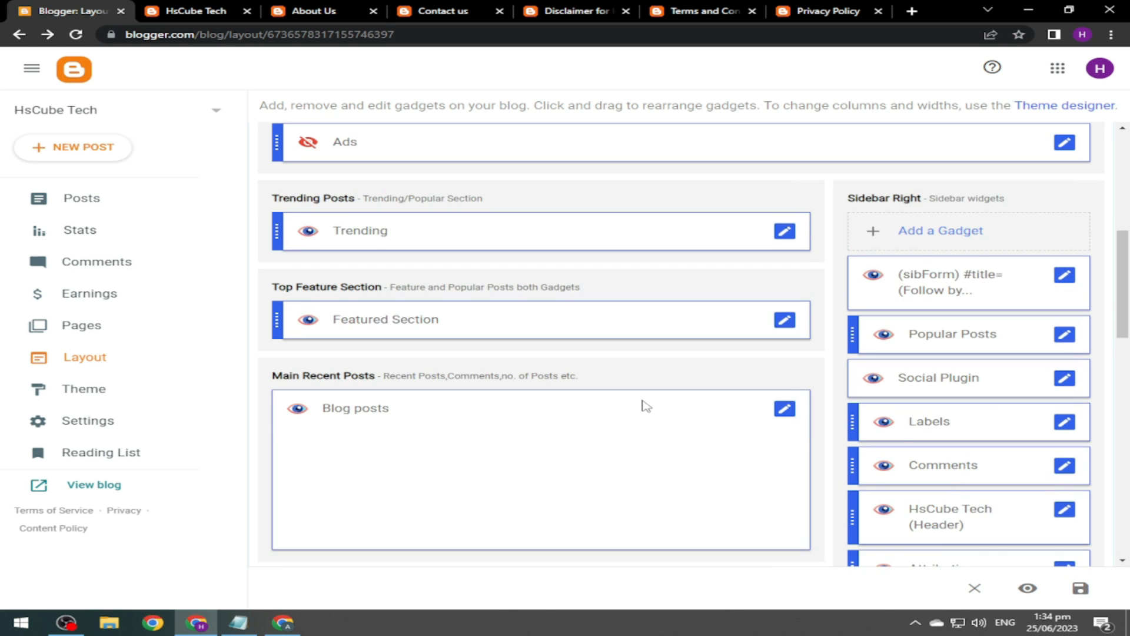
Switch off Show this widget for the Follow by Email gadget and save it.
left_click(183, 11)
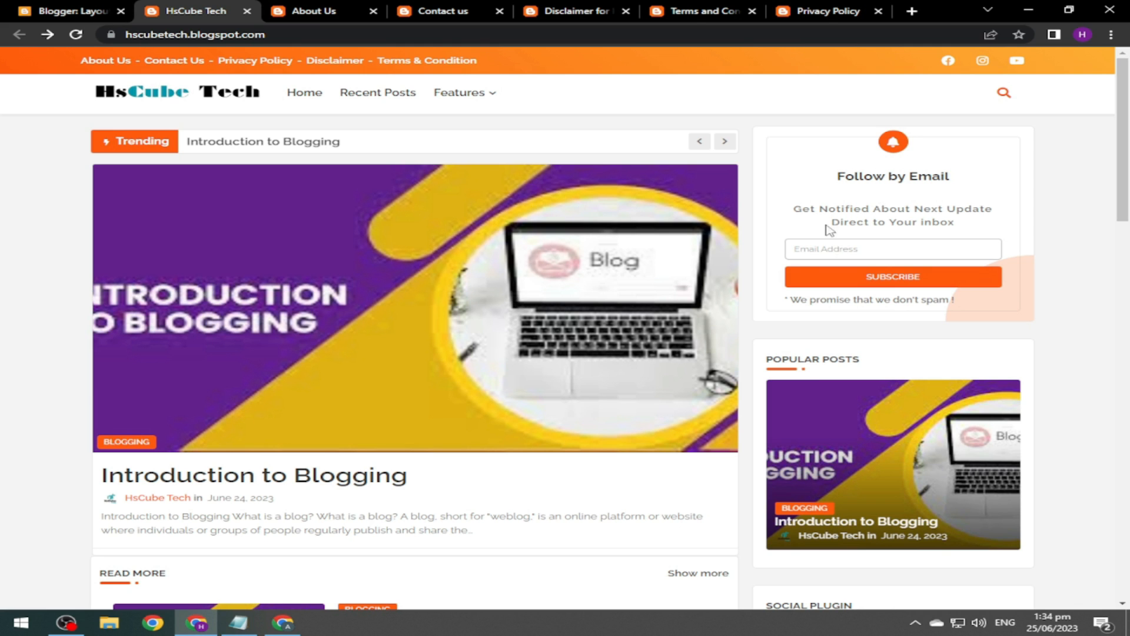
left_click(71, 10)
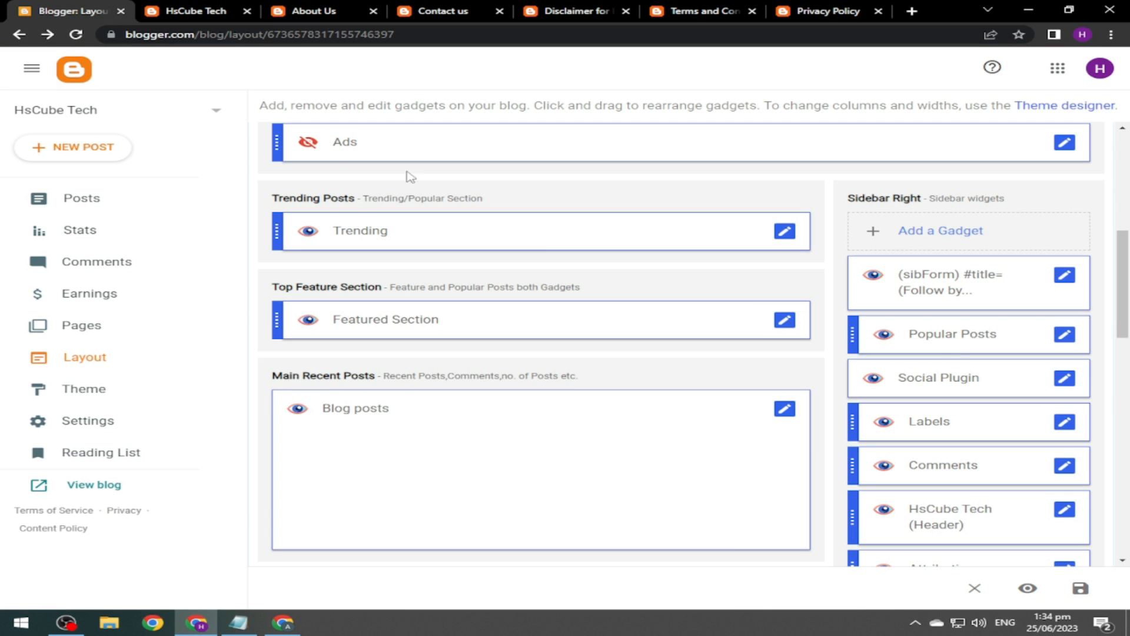
left_click(1064, 275)
left_click(630, 477)
left_click(1065, 279)
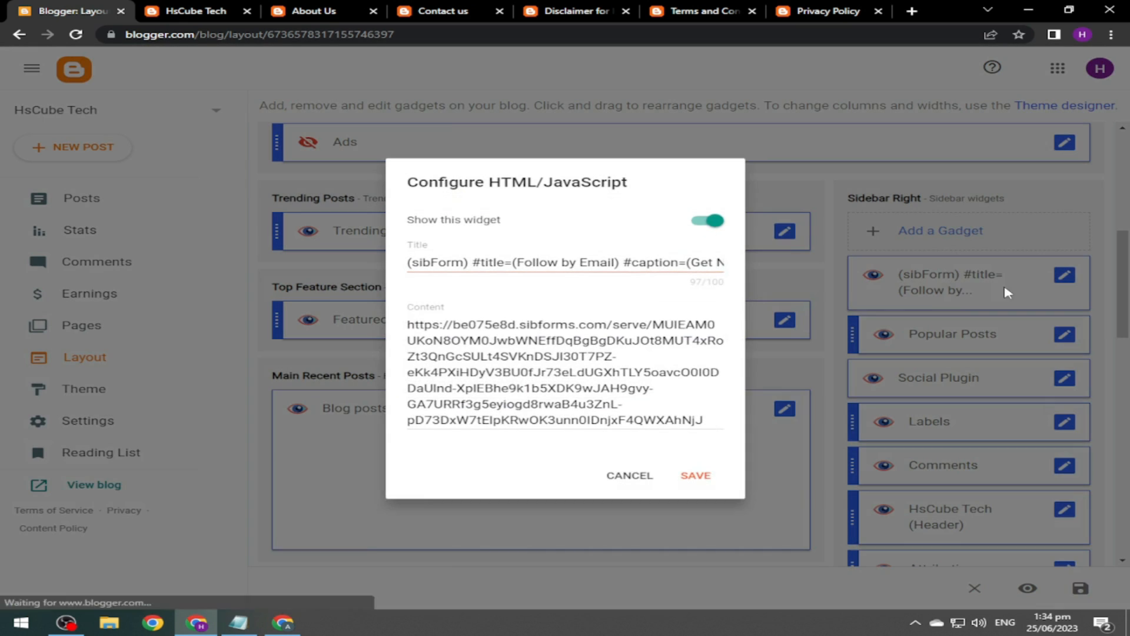
left_click(712, 222)
left_click(695, 477)
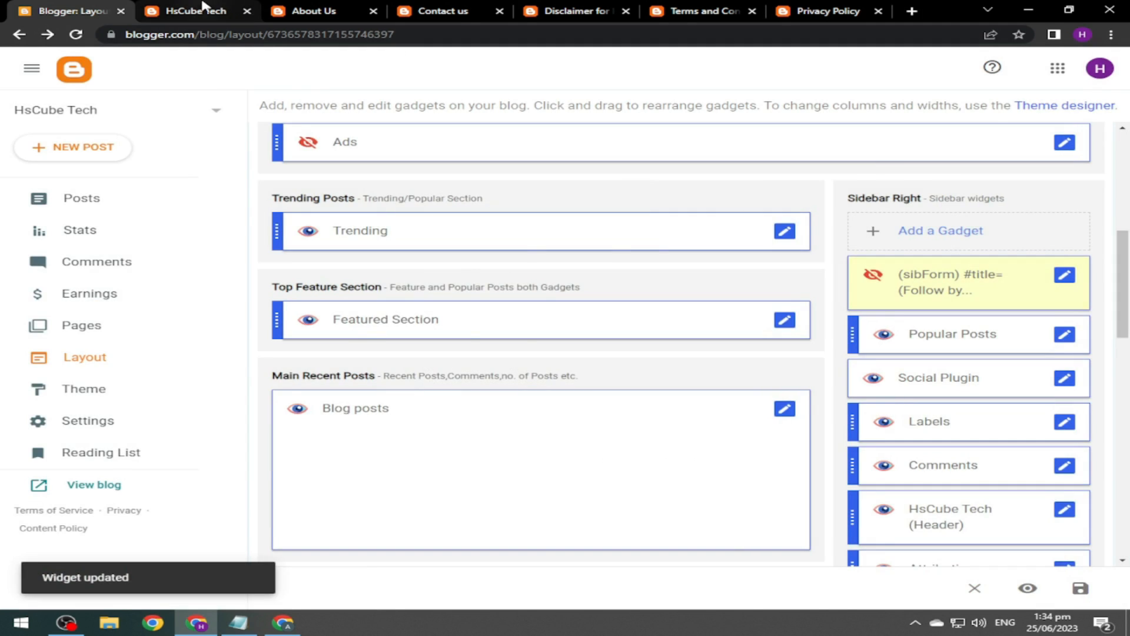
Reload the live blog to confirm the subscribe box is gone from the sidebar.
left_click(196, 11)
left_click(77, 36)
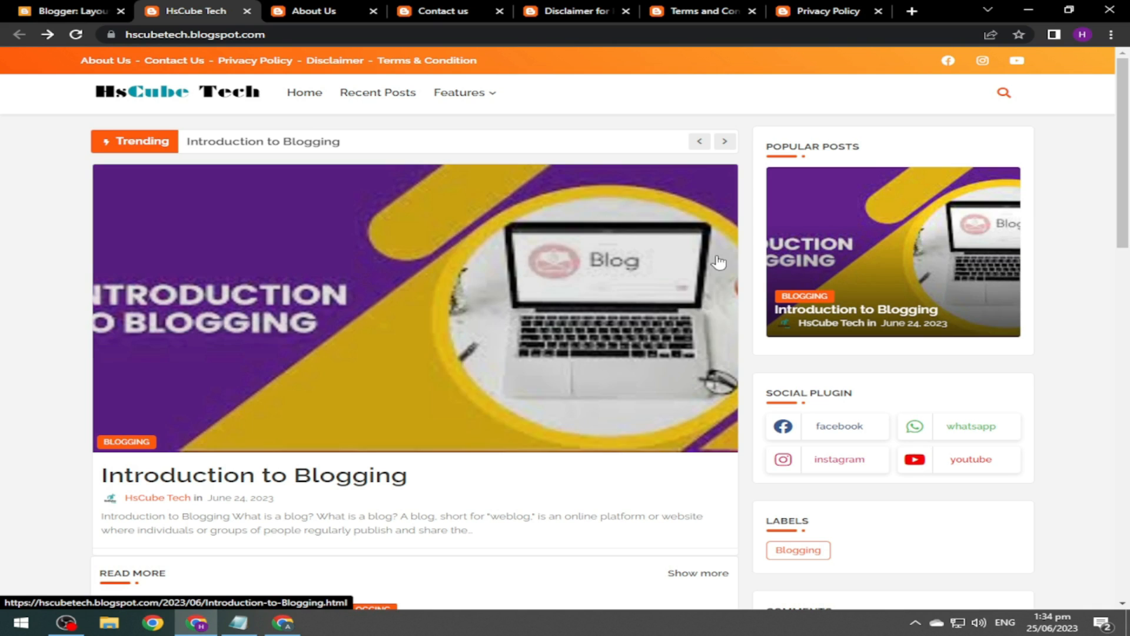
key("ctrl+shift+Tab")
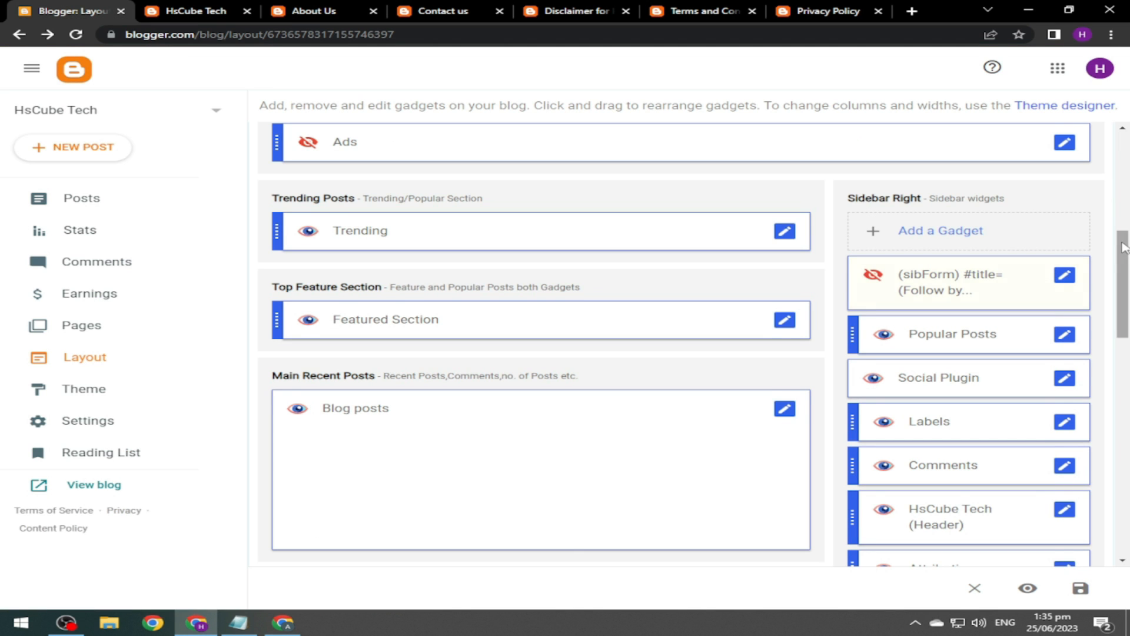
scroll(1123, 247, "down", 1)
left_click(1064, 272)
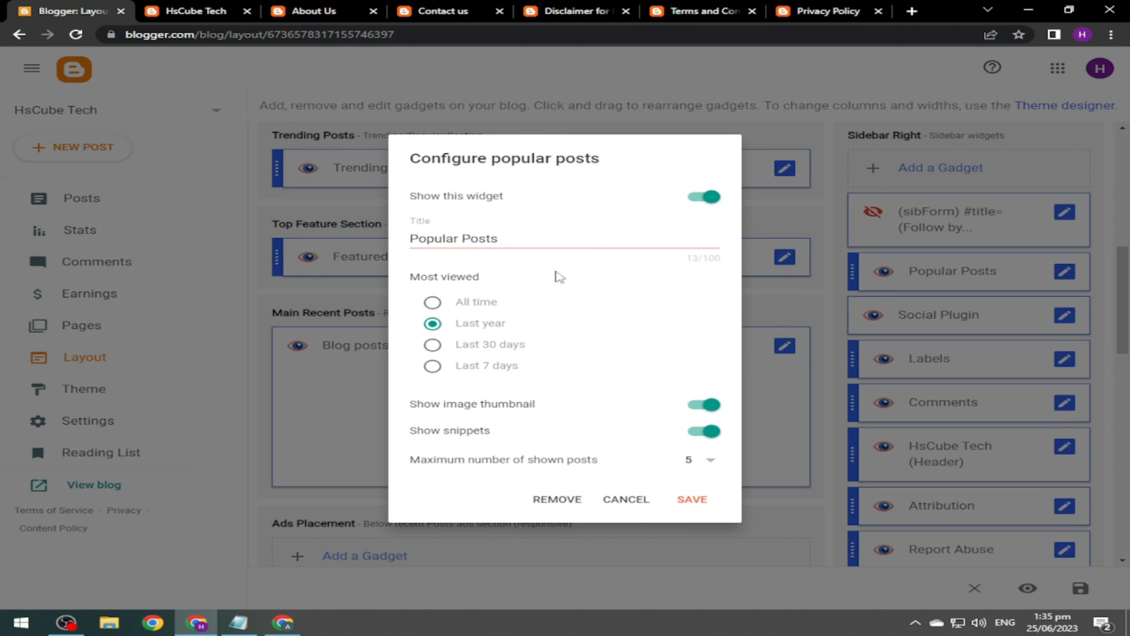
left_click(647, 498)
left_click(1065, 316)
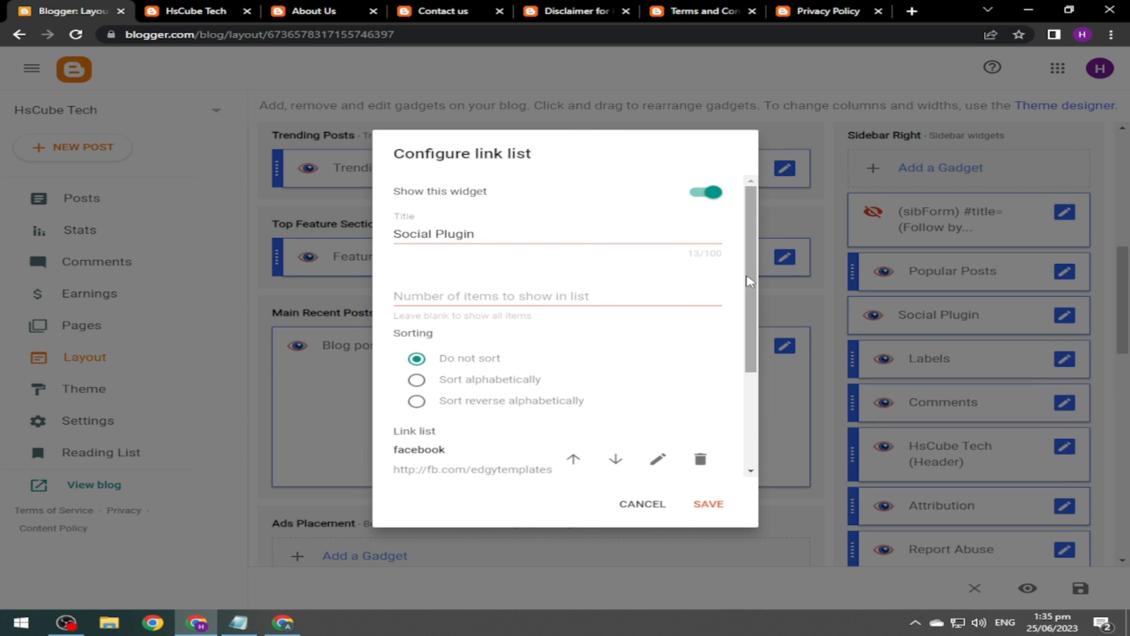
left_click_drag(742, 288, 742, 382)
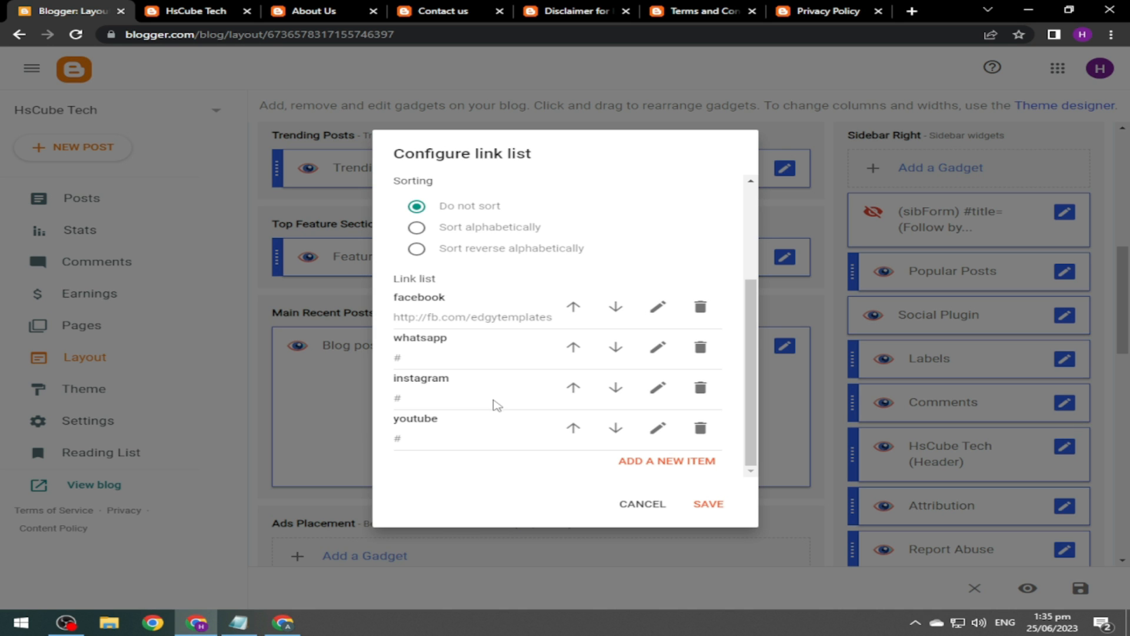
left_click(625, 501)
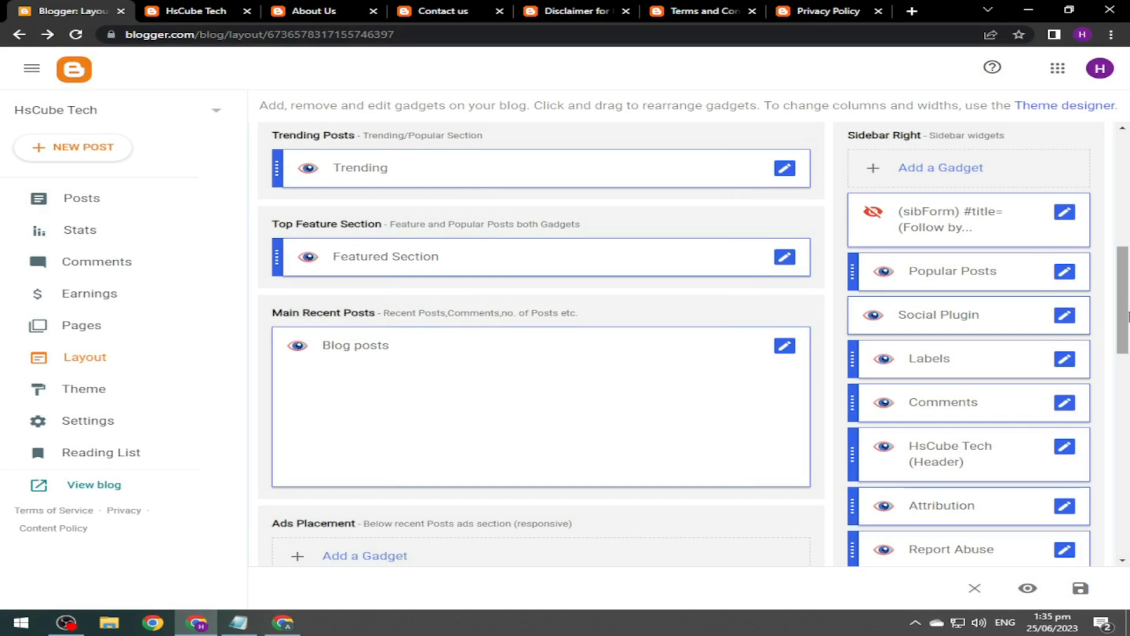
scroll(1127, 334, "down", 2)
left_click(1064, 245)
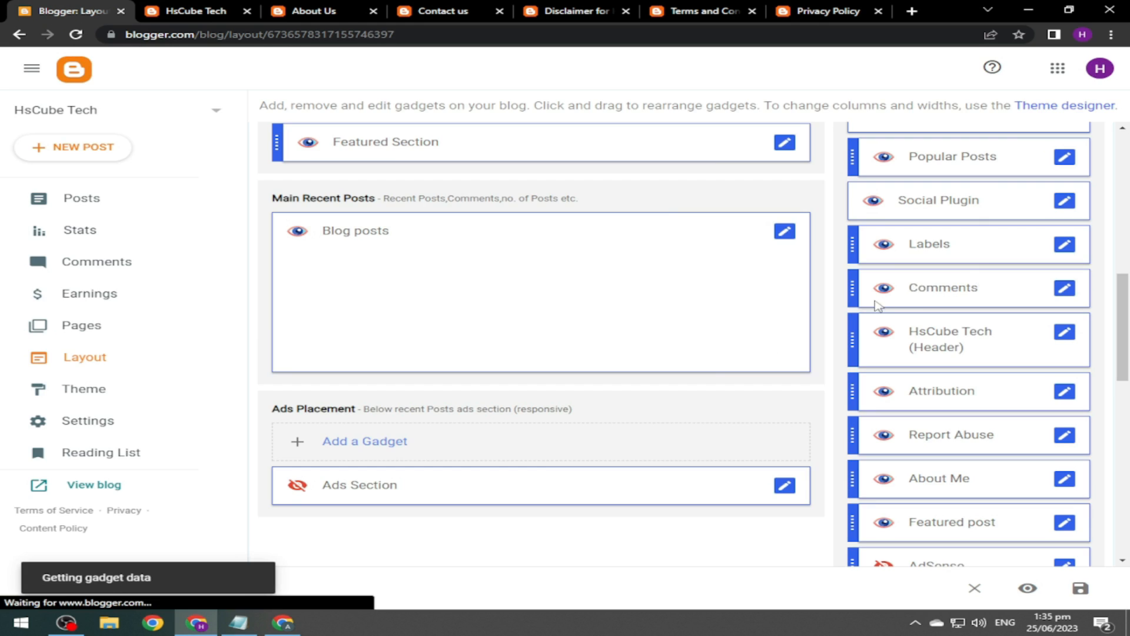
left_click_drag(734, 280, 735, 283)
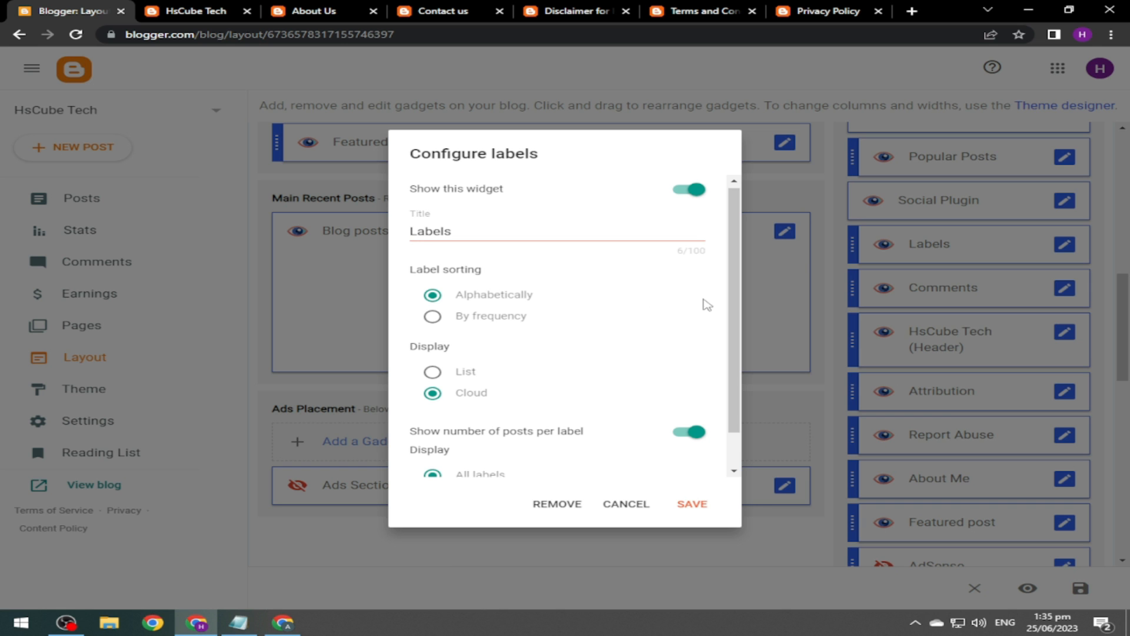
scroll(733, 300, "down", 1)
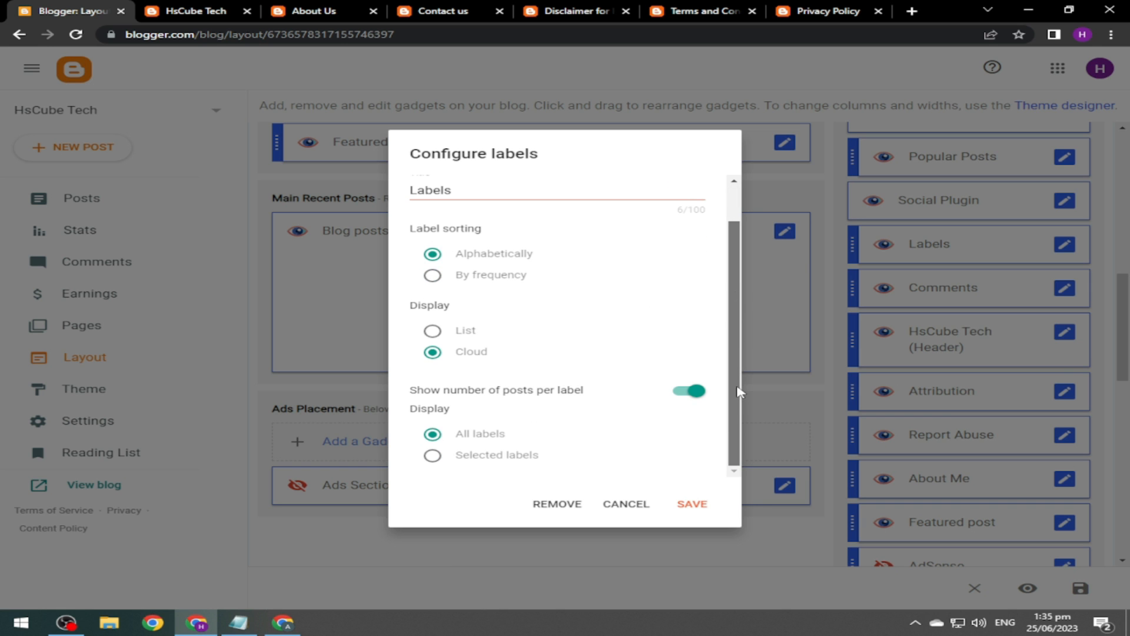
left_click(629, 505)
scroll(994, 212, "down", 2)
scroll(994, 213, "up", 1)
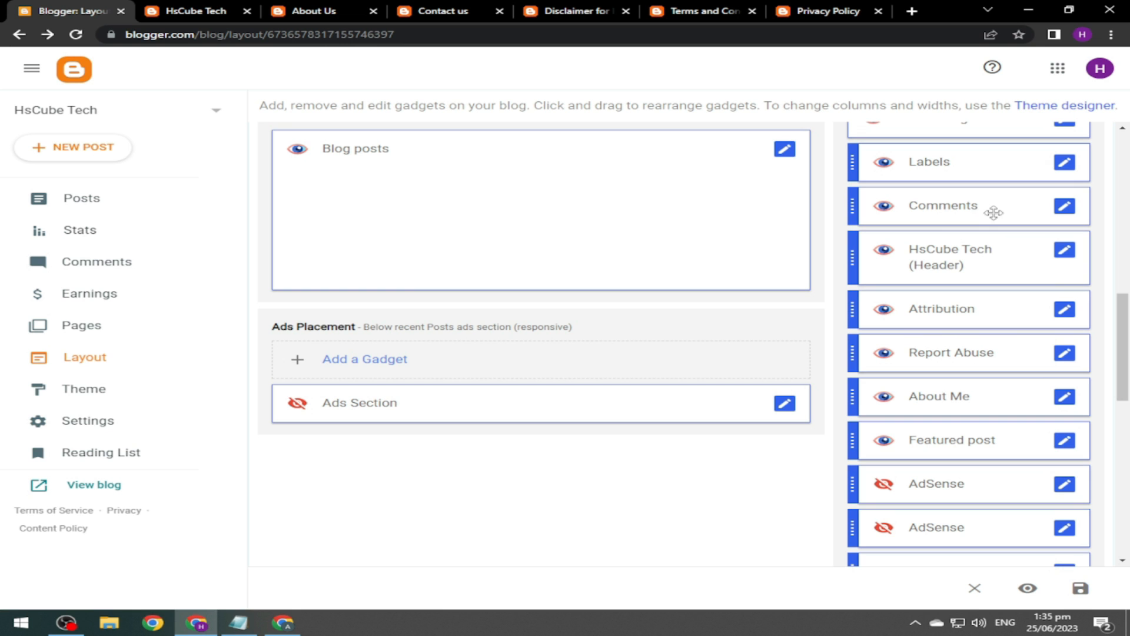
Remove the Comments gadget from the sidebar.
left_click(1064, 206)
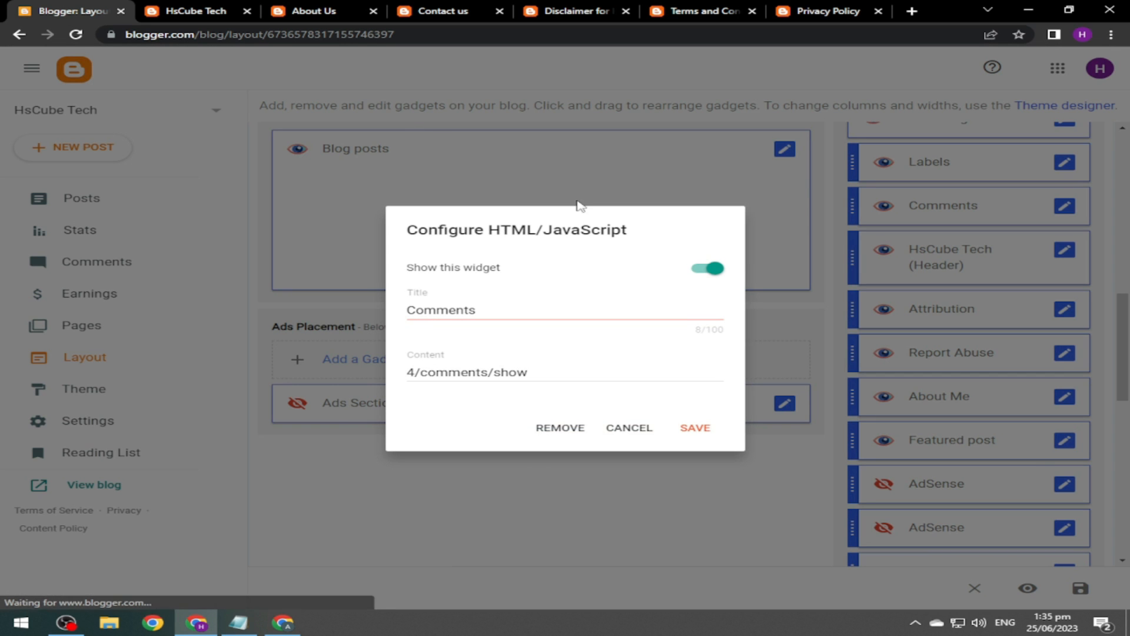
left_click(196, 10)
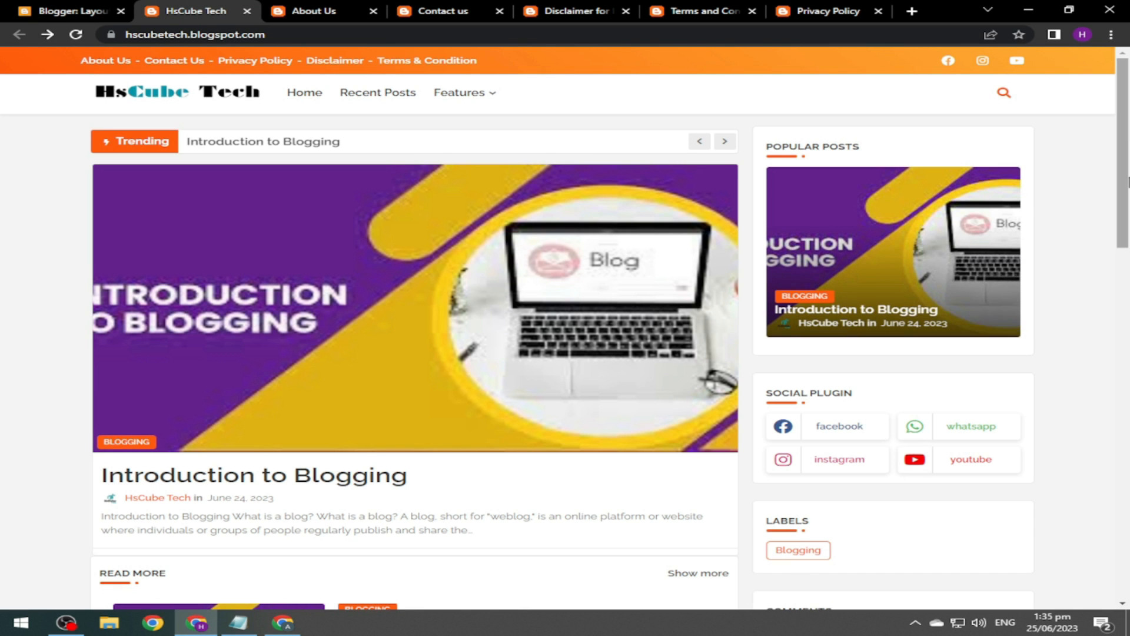
scroll(824, 318, "down", 5)
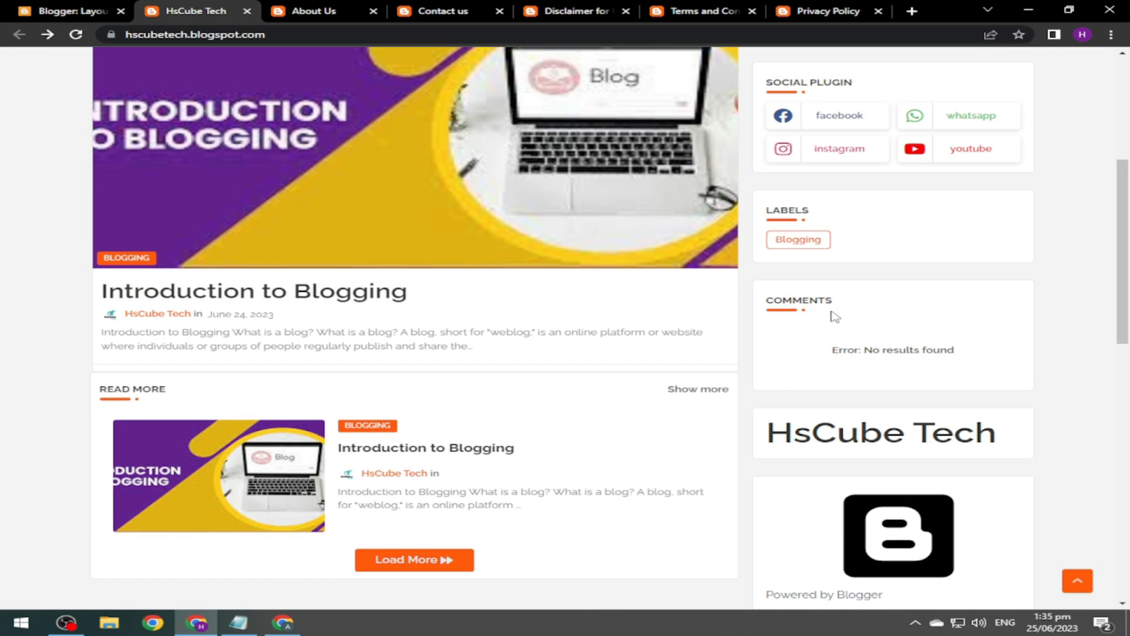
key("ctrl+shift+Tab")
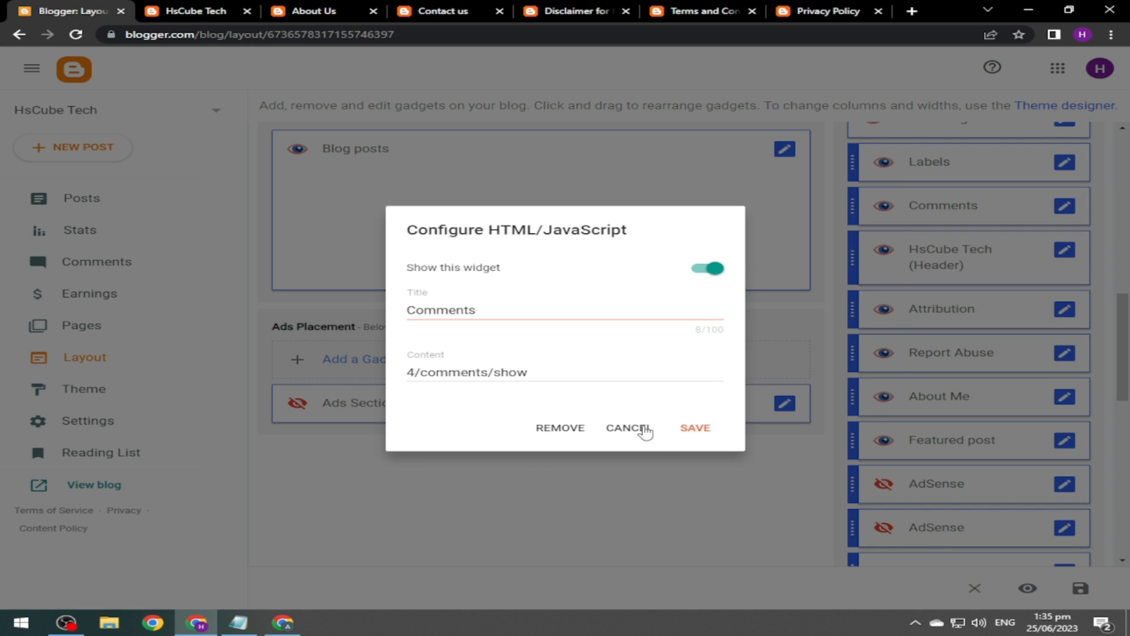
left_click(572, 432)
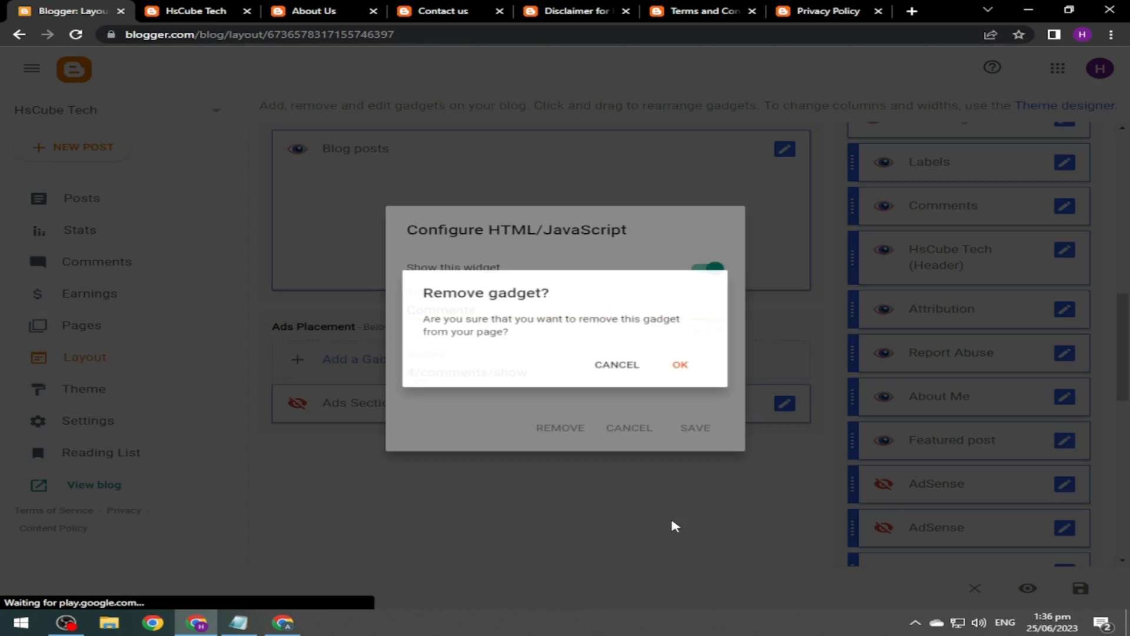
left_click(680, 365)
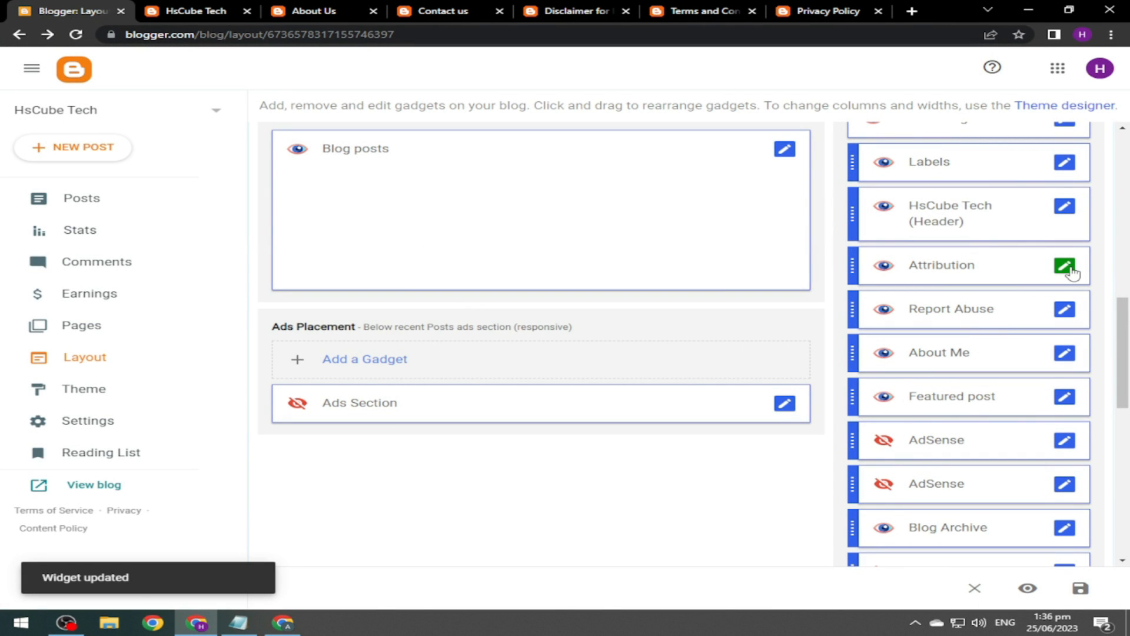
Remove the Attribution and Report Abuse gadgets, then check the live blog.
left_click(1066, 268)
left_click(561, 393)
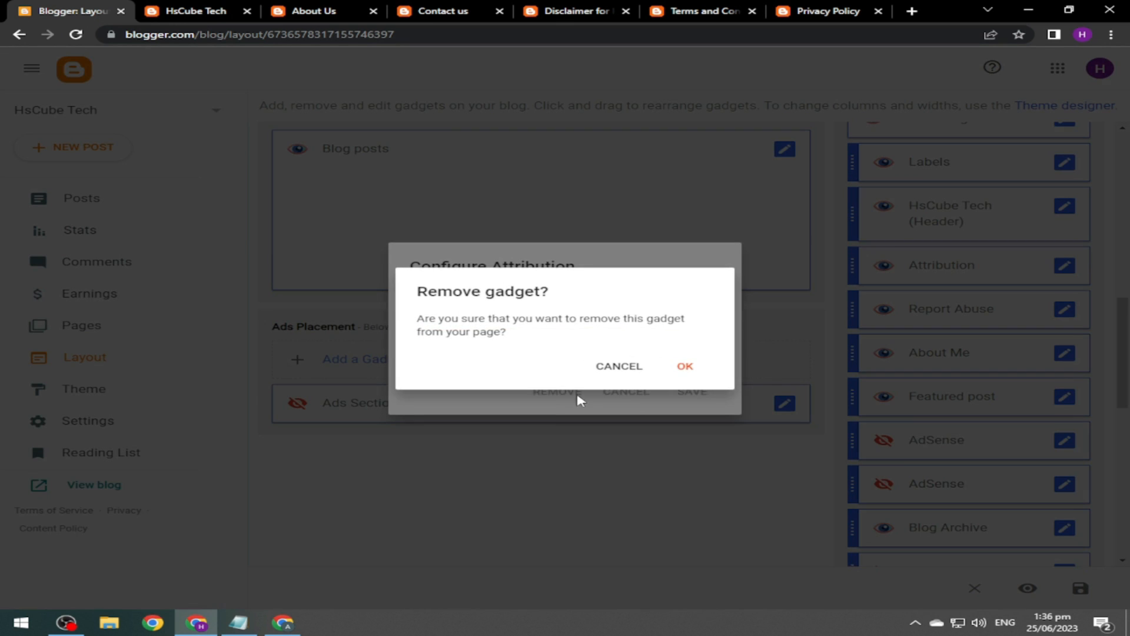
left_click(690, 370)
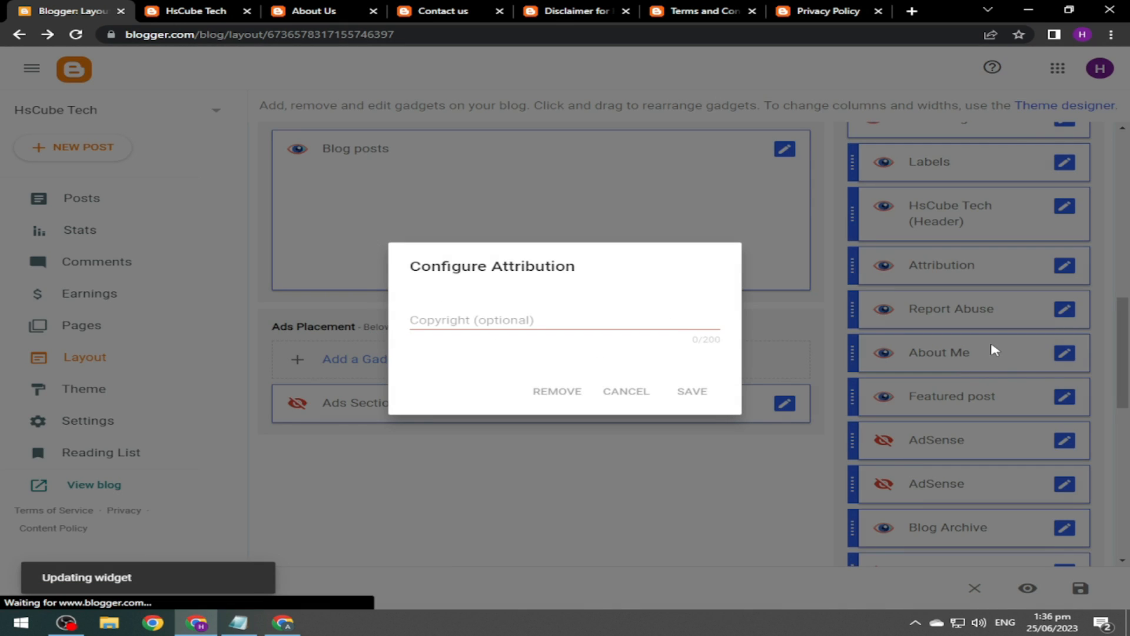
left_click(1063, 267)
left_click(571, 392)
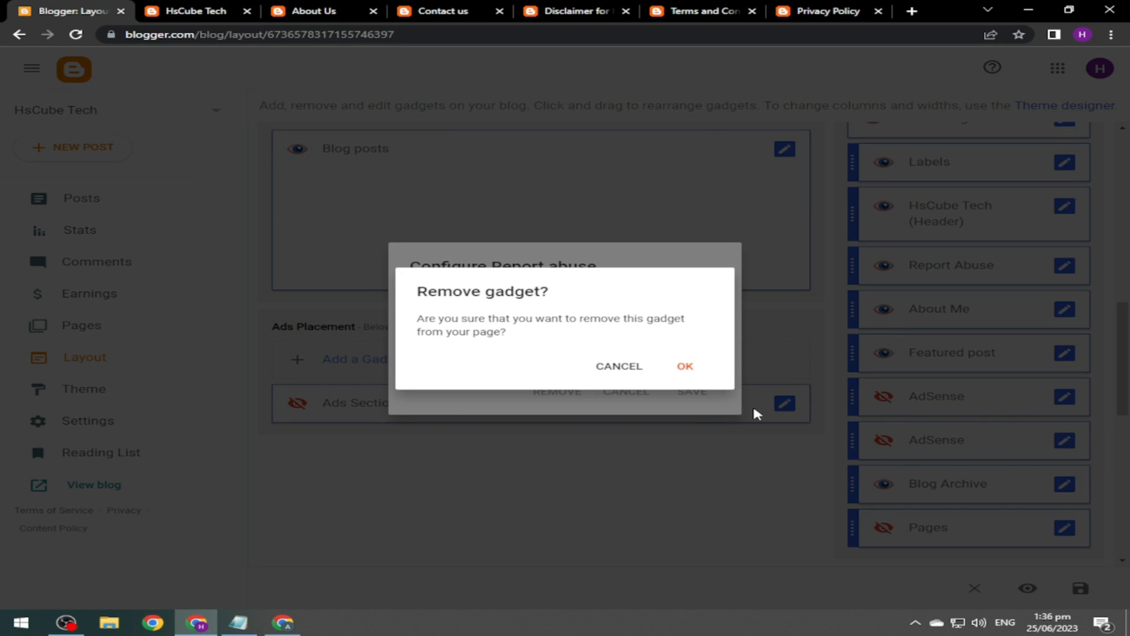
left_click(687, 370)
key("ctrl+Tab")
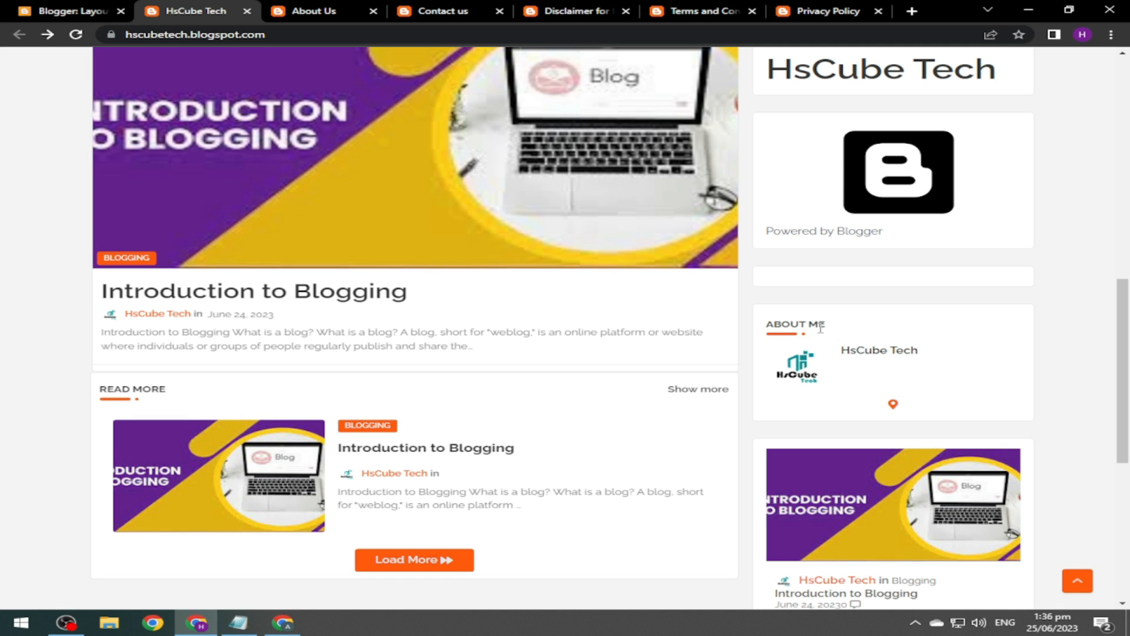
key("ctrl+shift+Tab")
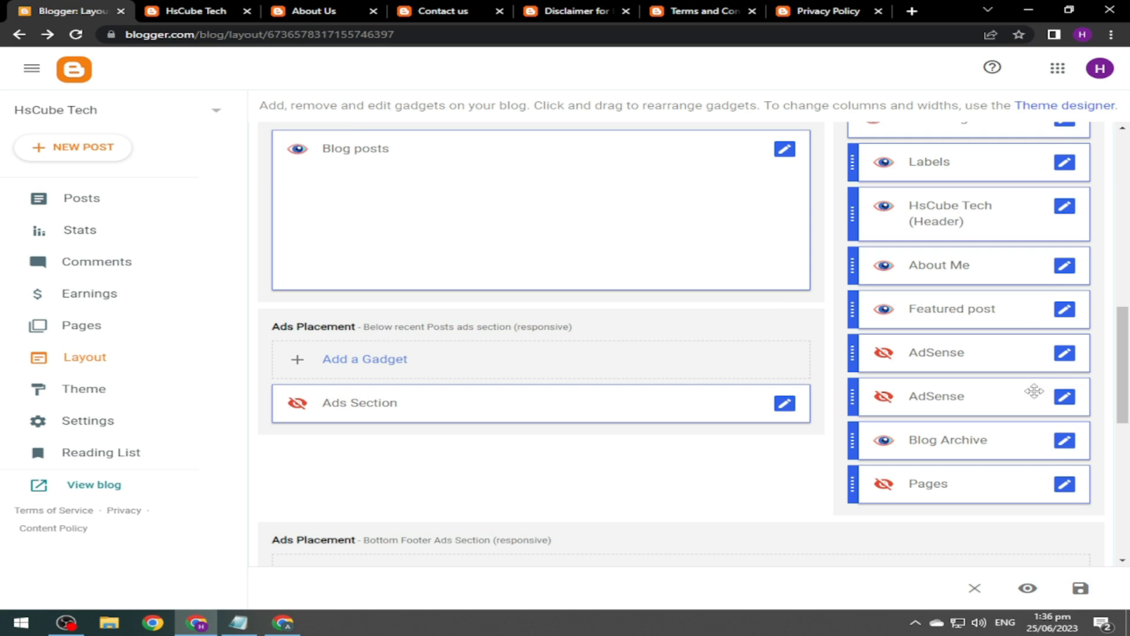
Remove the About Me and Blog Archive gadgets from the sidebar layout.
left_click(1065, 266)
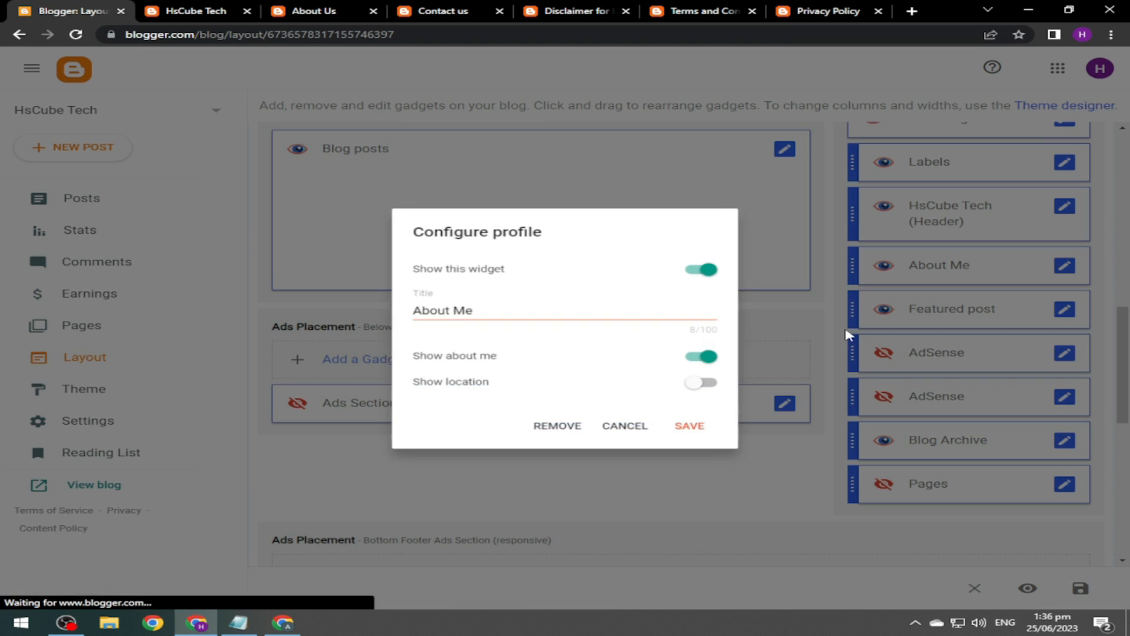
left_click(569, 437)
left_click(686, 366)
left_click(1064, 396)
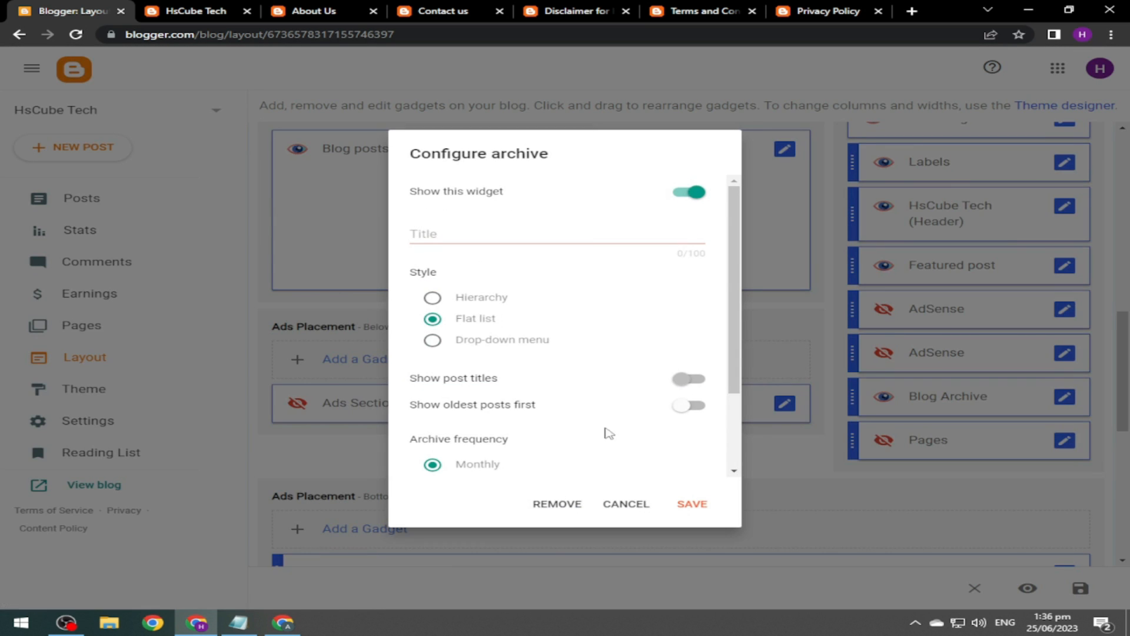
left_click(557, 505)
left_click(684, 366)
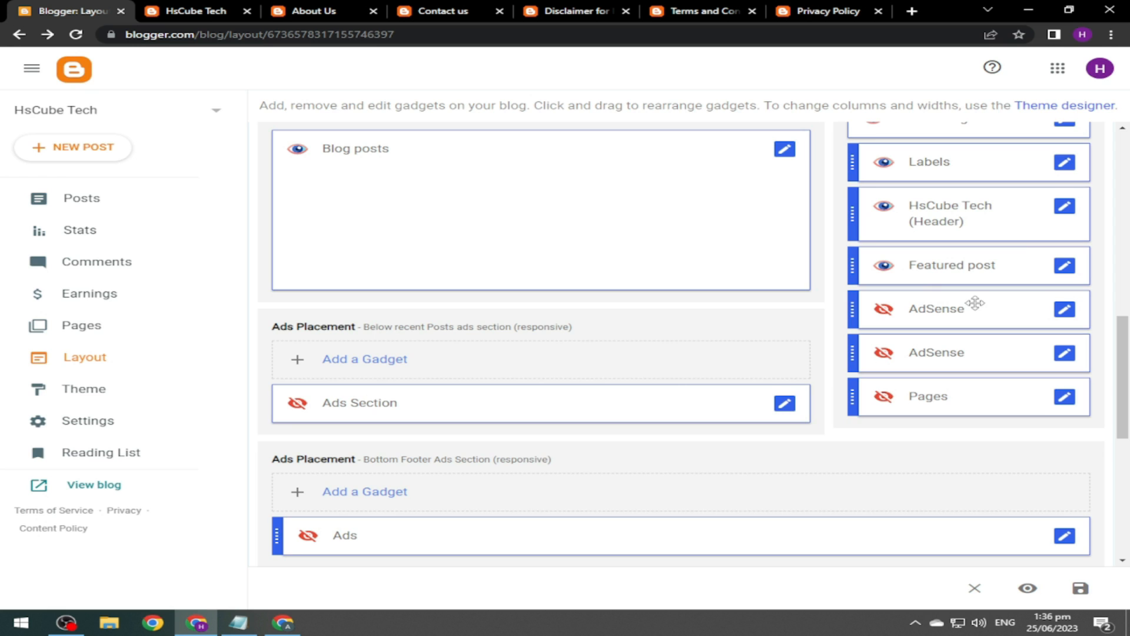
Reload the live HsCube Tech blog to check the changes, then go back to Layout.
left_click(185, 12)
left_click(75, 35)
left_click_drag(1128, 234, 1128, 209)
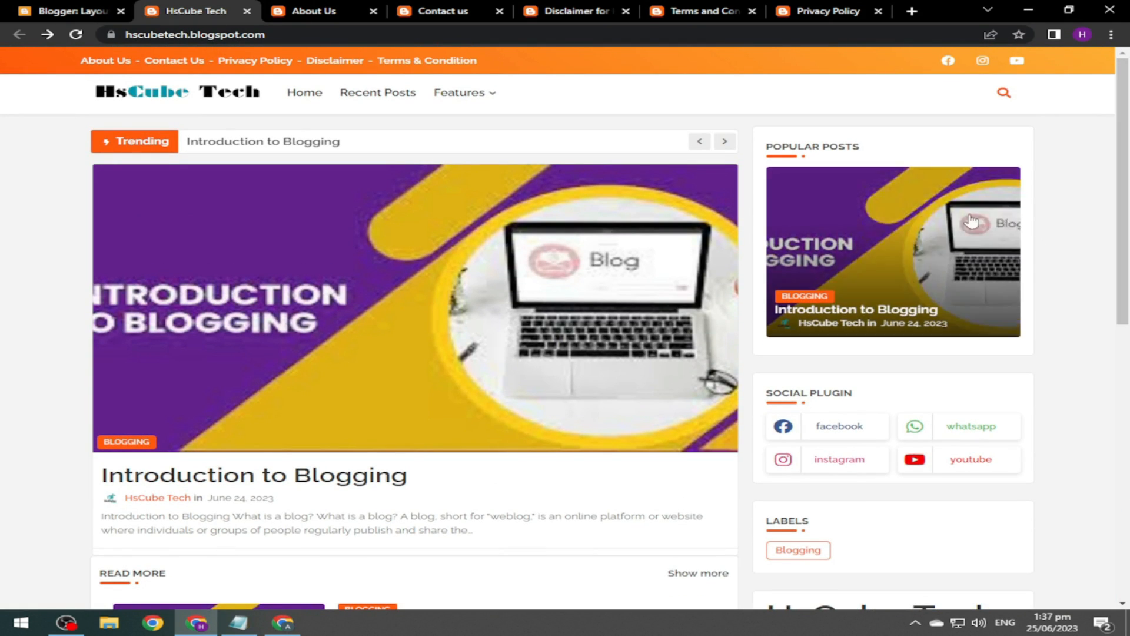
left_click(89, 11)
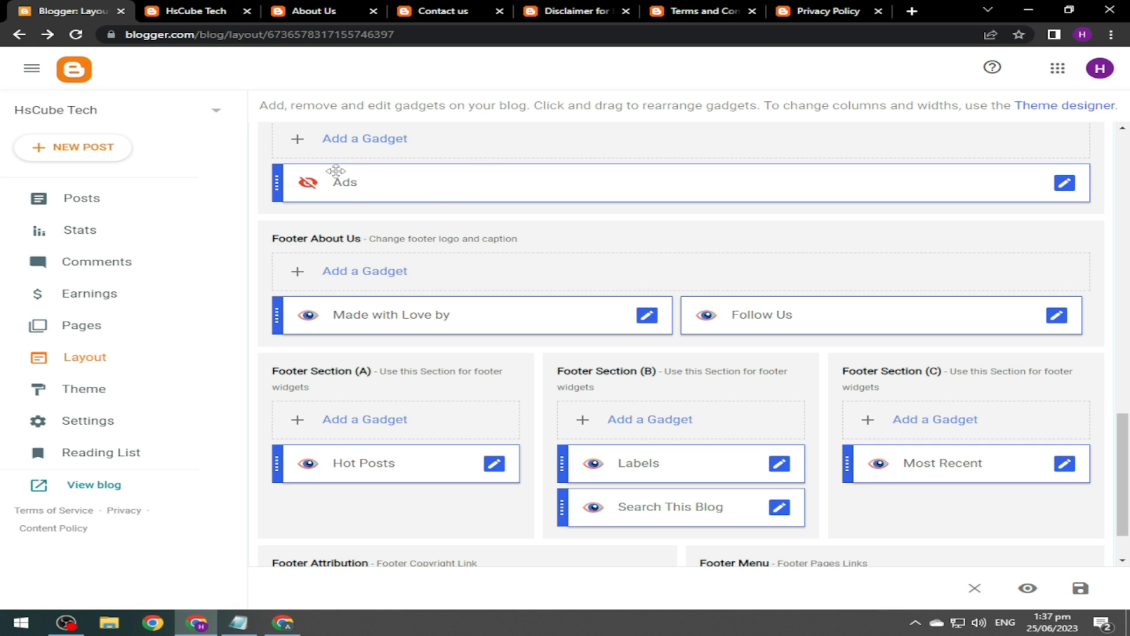
Retitle the 'Made with Love by' footer image gadget to Subscribe.
key("ctrl+Tab")
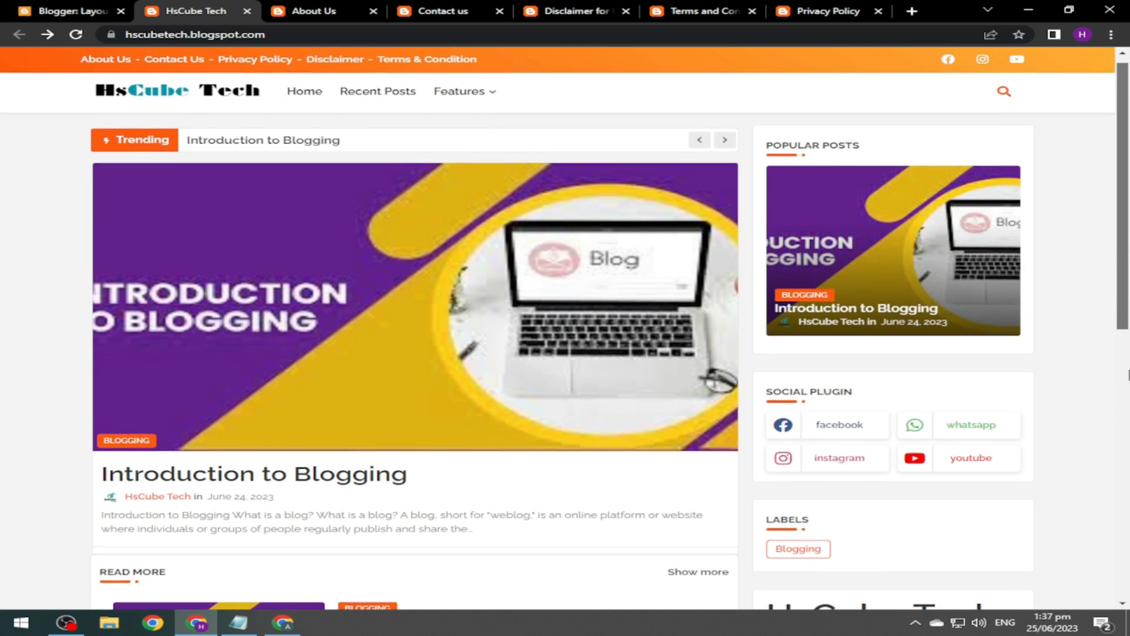
scroll(86, 325, "down", 8)
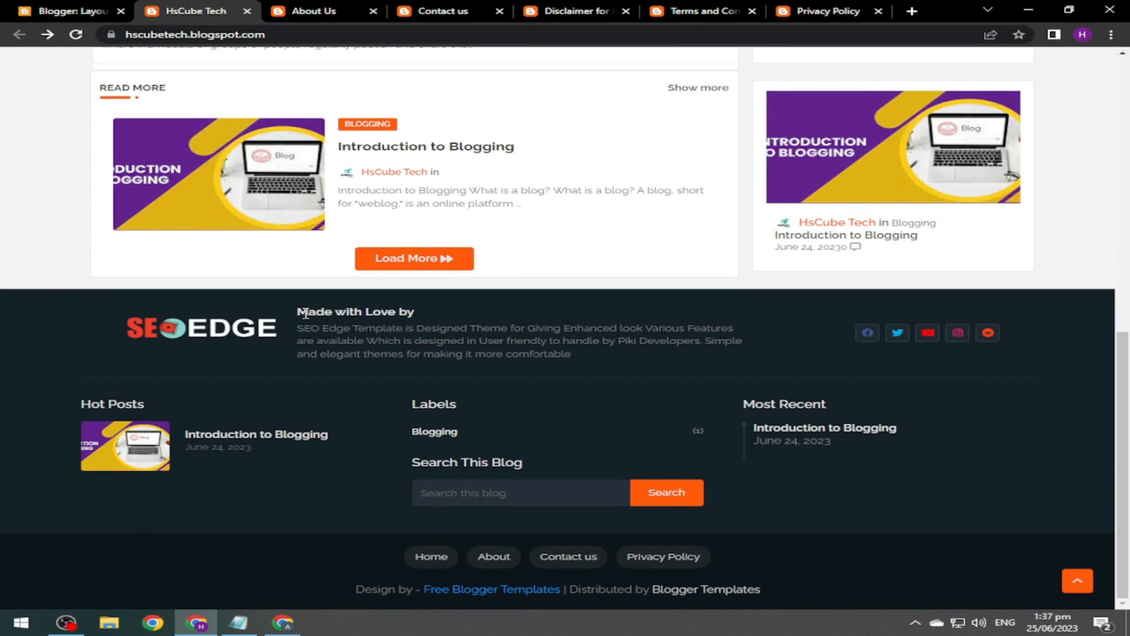
left_click(44, 11)
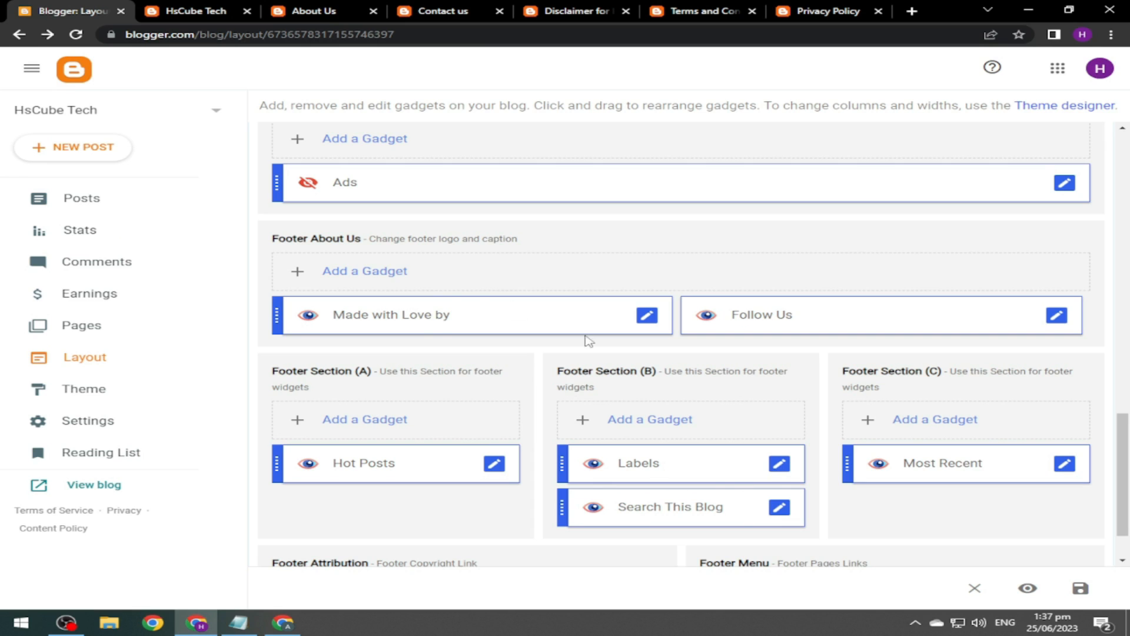
left_click(646, 315)
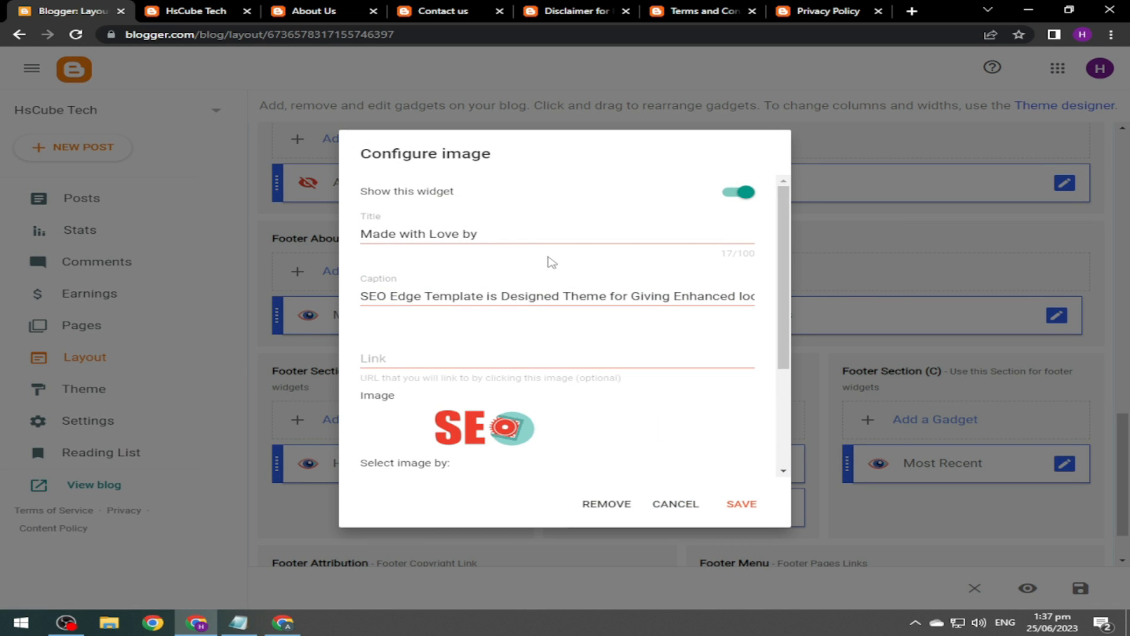
left_click_drag(503, 234, 338, 234)
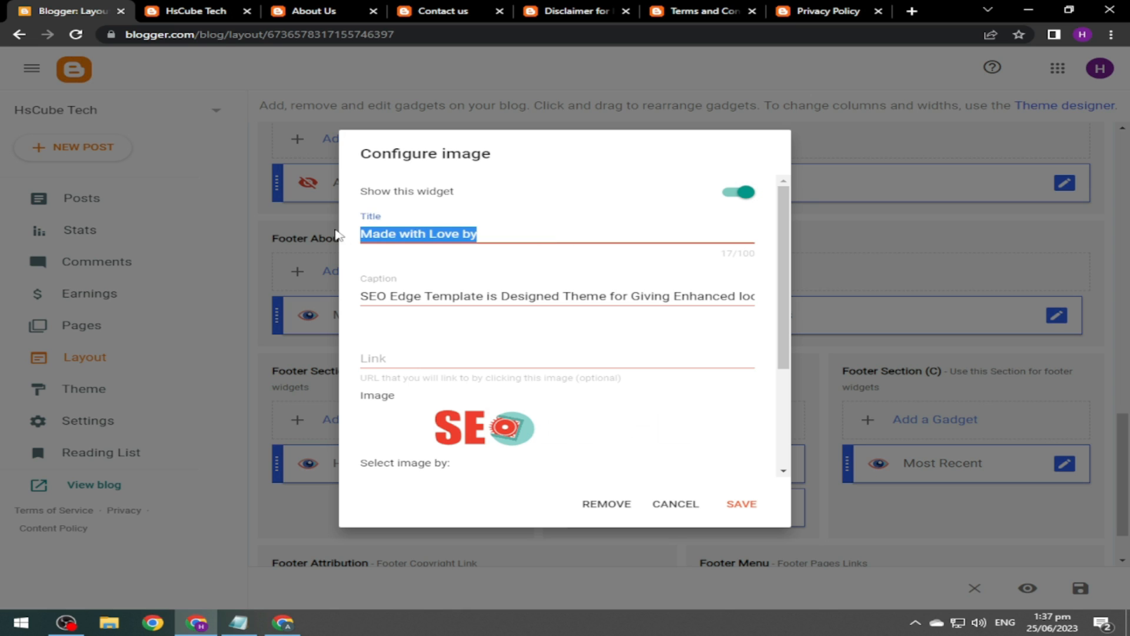
type("h")
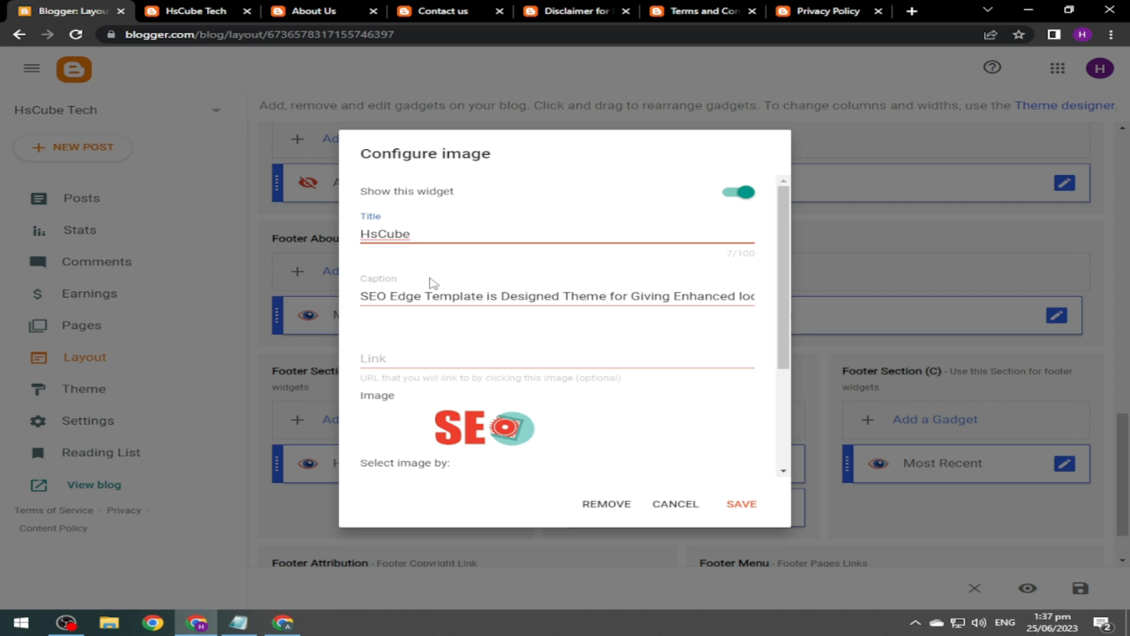
key("ctrl+shift+Left")
key("ctrl+shift+Left")
type("Su")
Copy the About Us welcome paragraph and paste it over the gadget's caption.
left_click(432, 296)
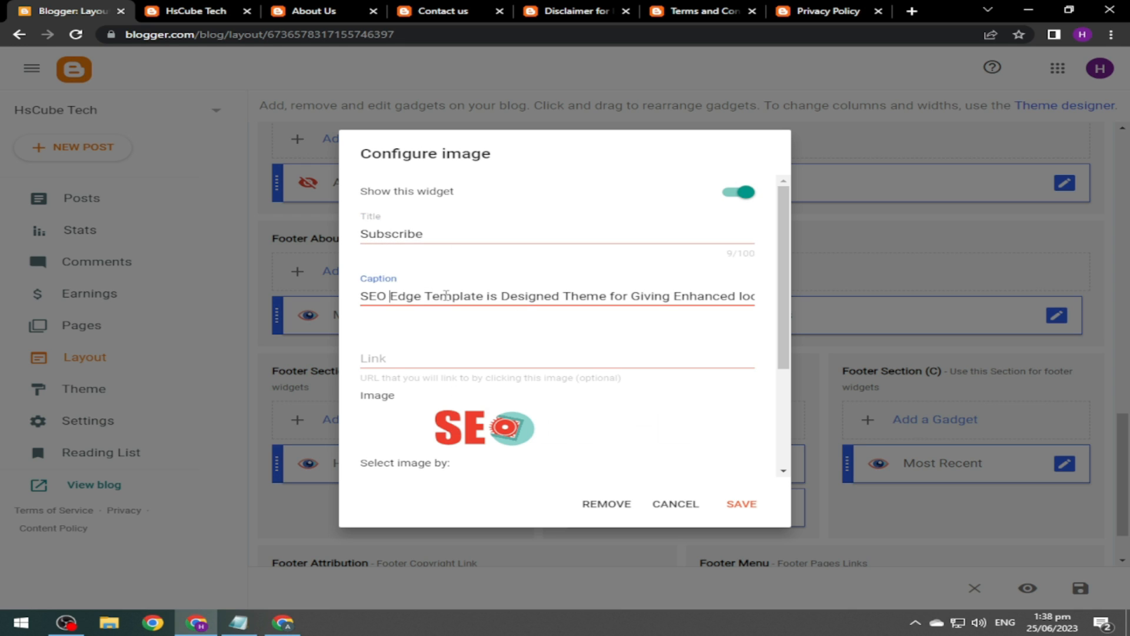
left_click(321, 8)
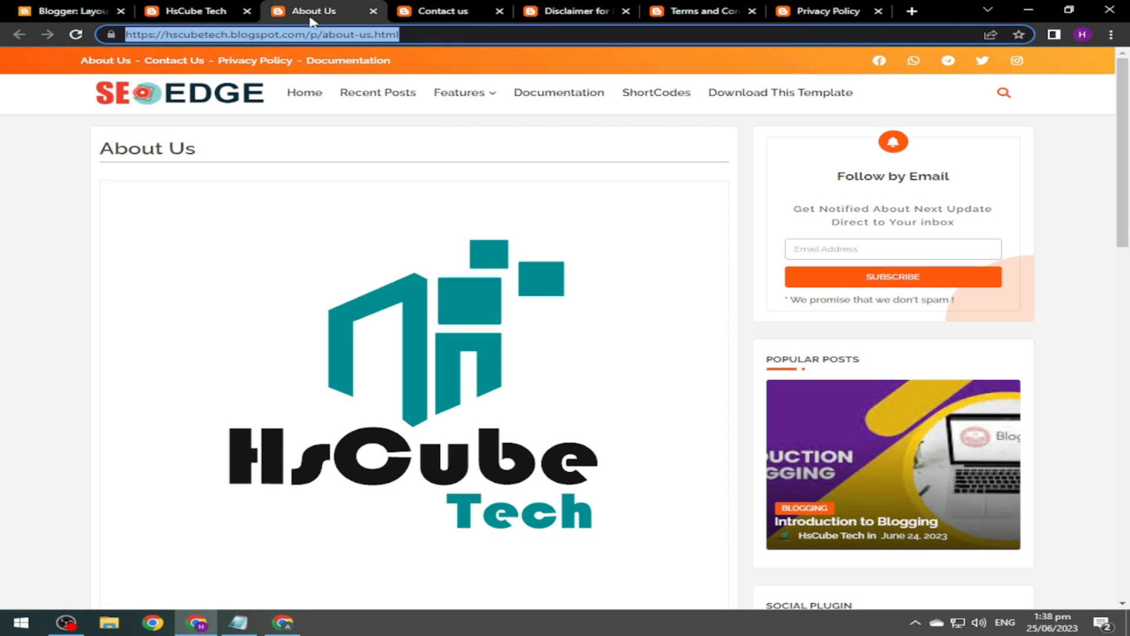
scroll(1095, 306, "down", 7)
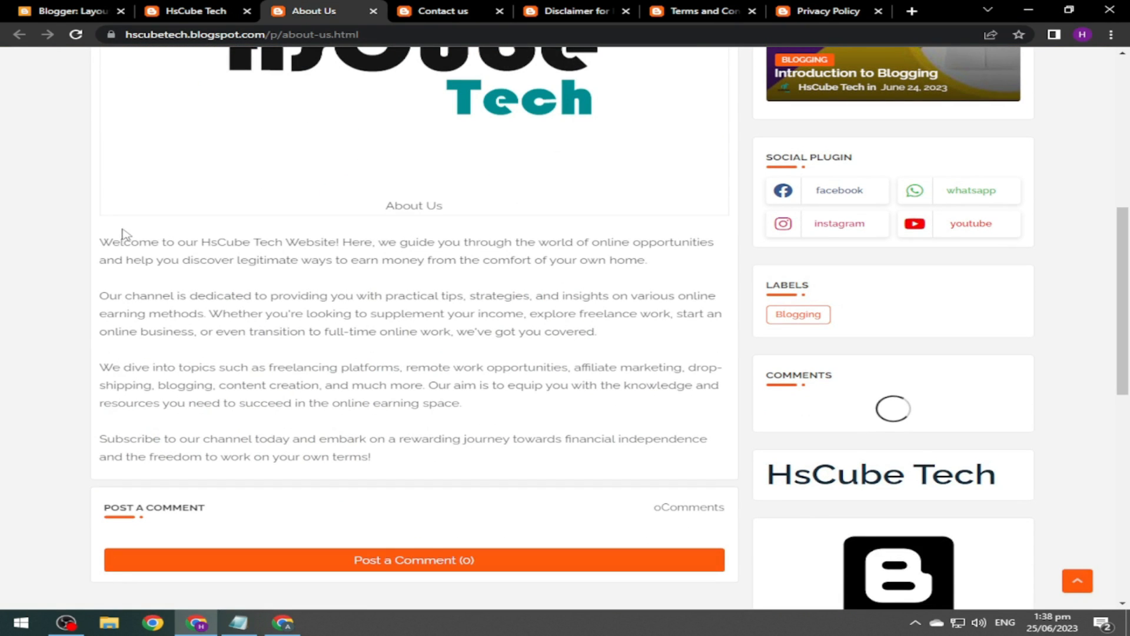
left_click_drag(100, 242, 664, 265)
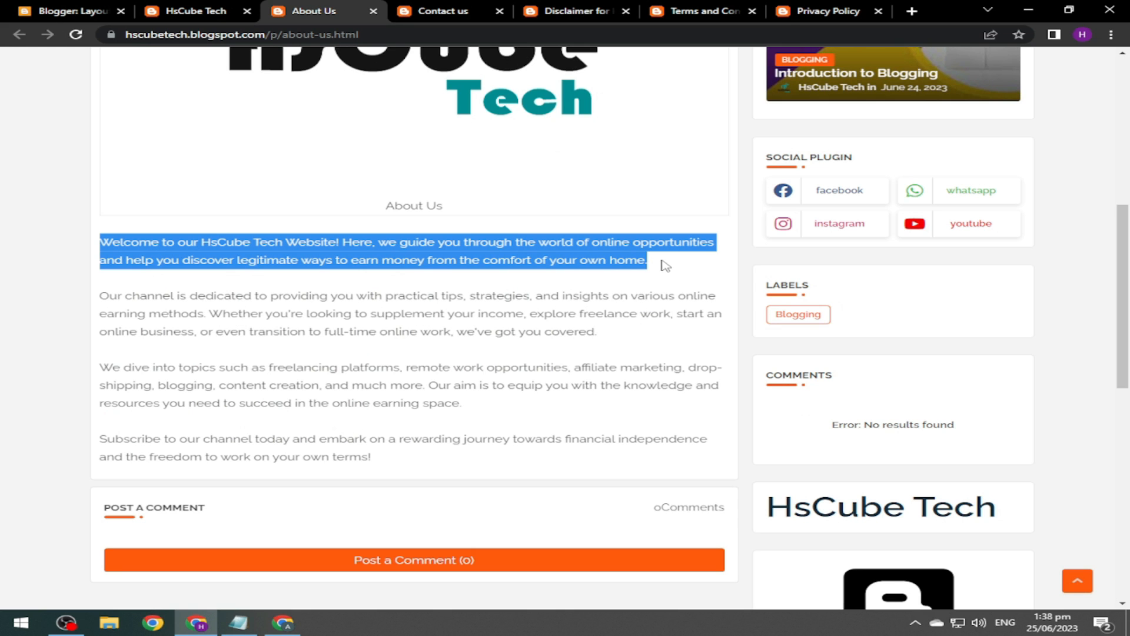
left_click(177, 9)
left_click(71, 11)
key("ctrl+a")
key("ctrl+v")
scroll(545, 380, "down", 2)
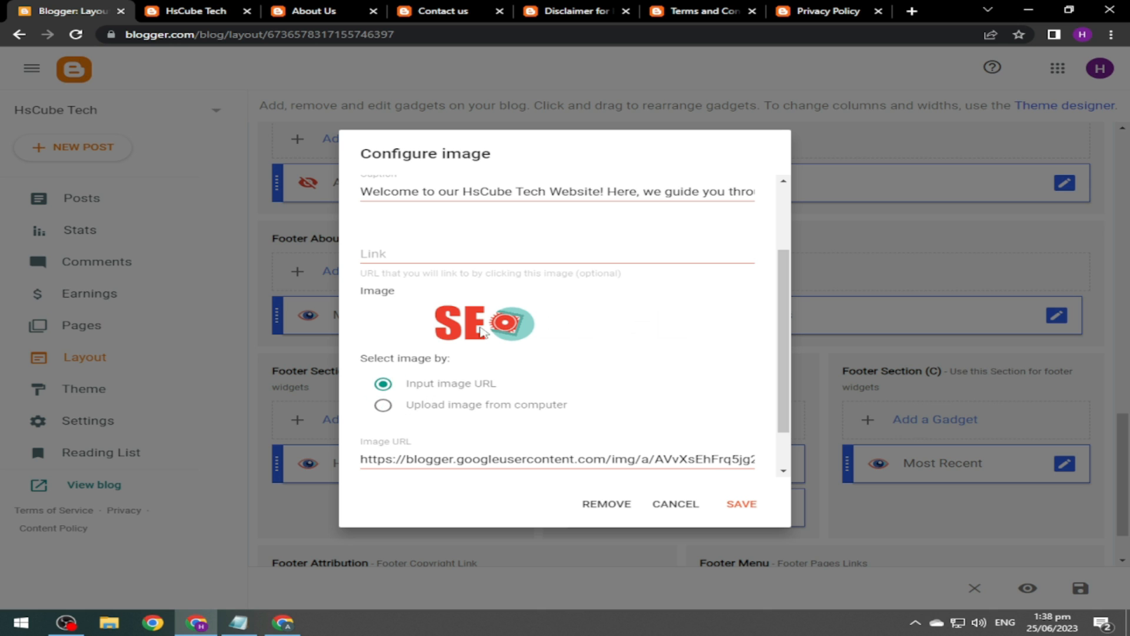
Replace the footer image with E:\Logo\HsCube Tech 01 and save the gadget.
left_click(383, 412)
left_click(415, 465)
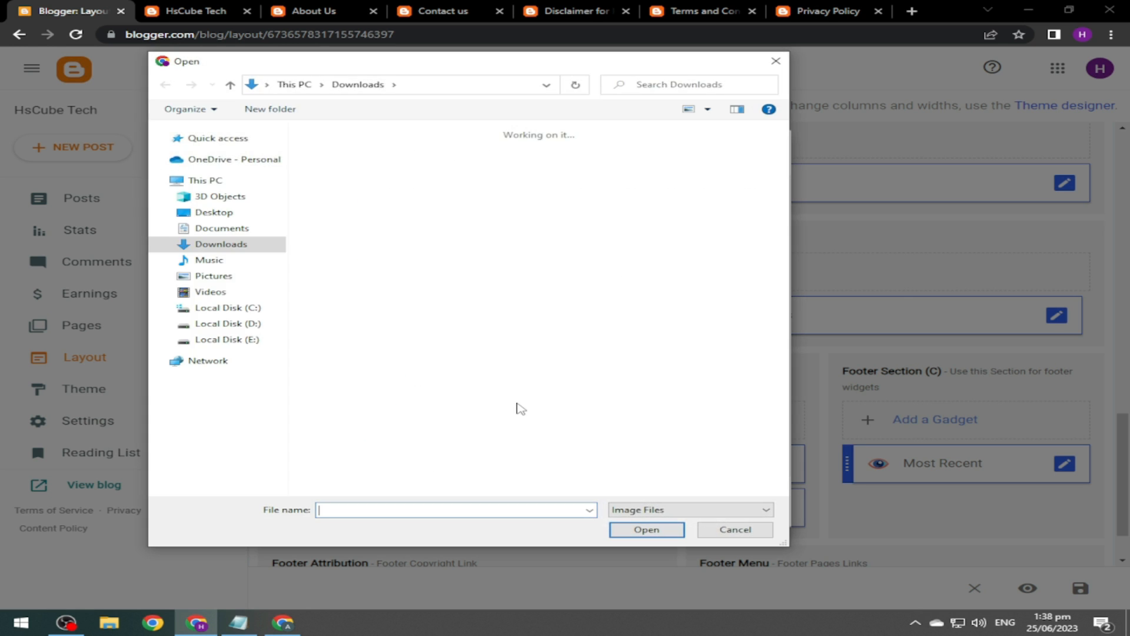
left_click(253, 339)
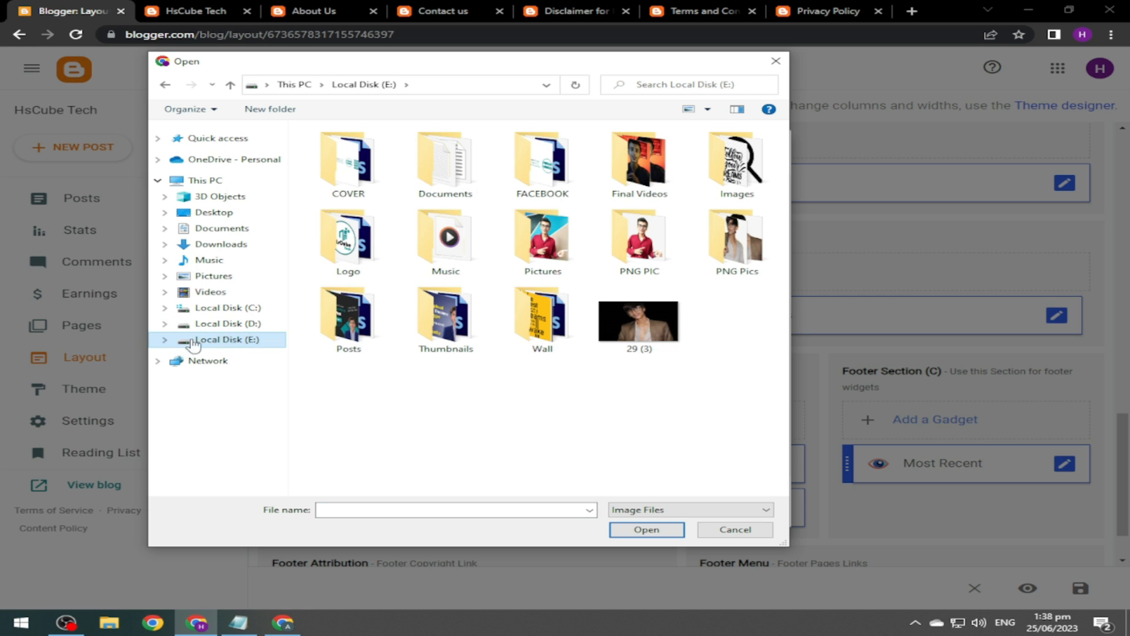
double_click(353, 242)
left_click(639, 247)
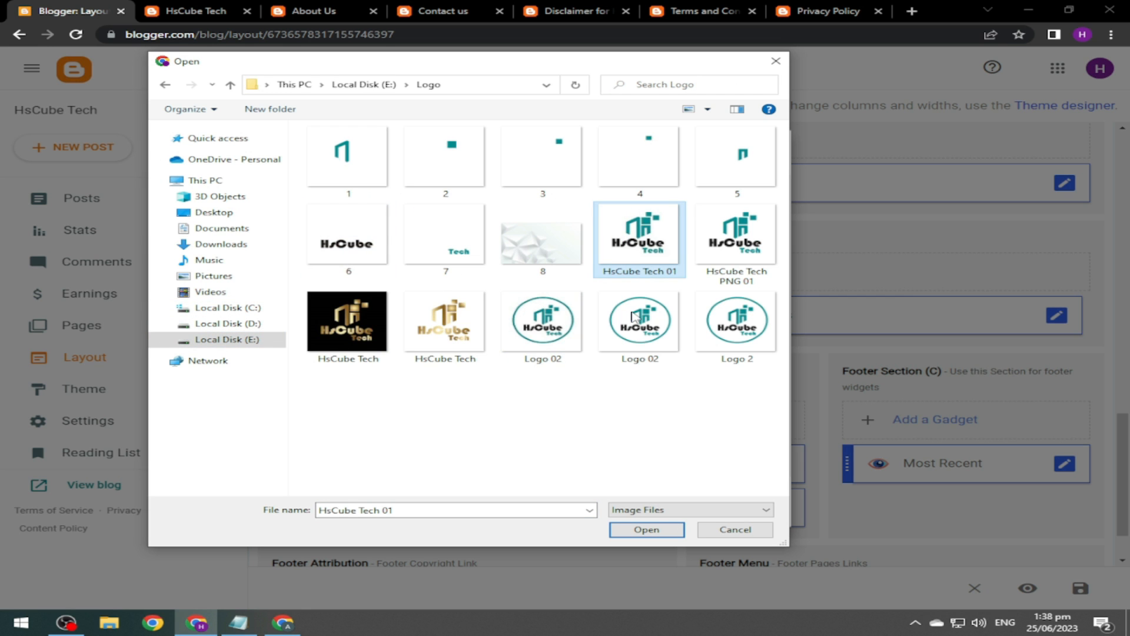
left_click(646, 529)
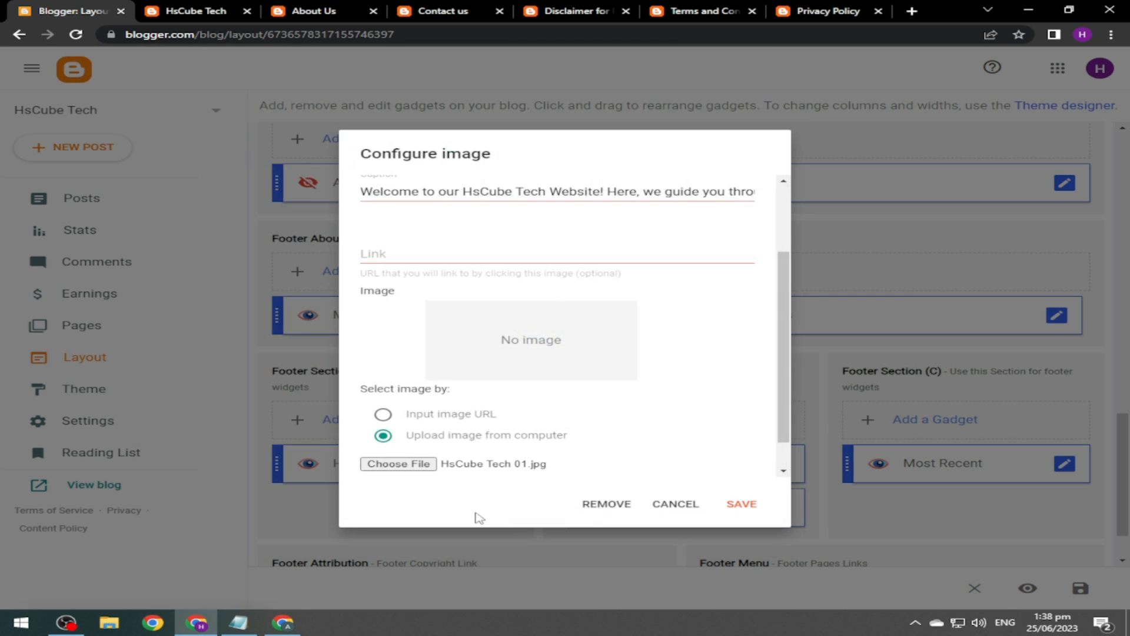
left_click(741, 510)
left_click(739, 506)
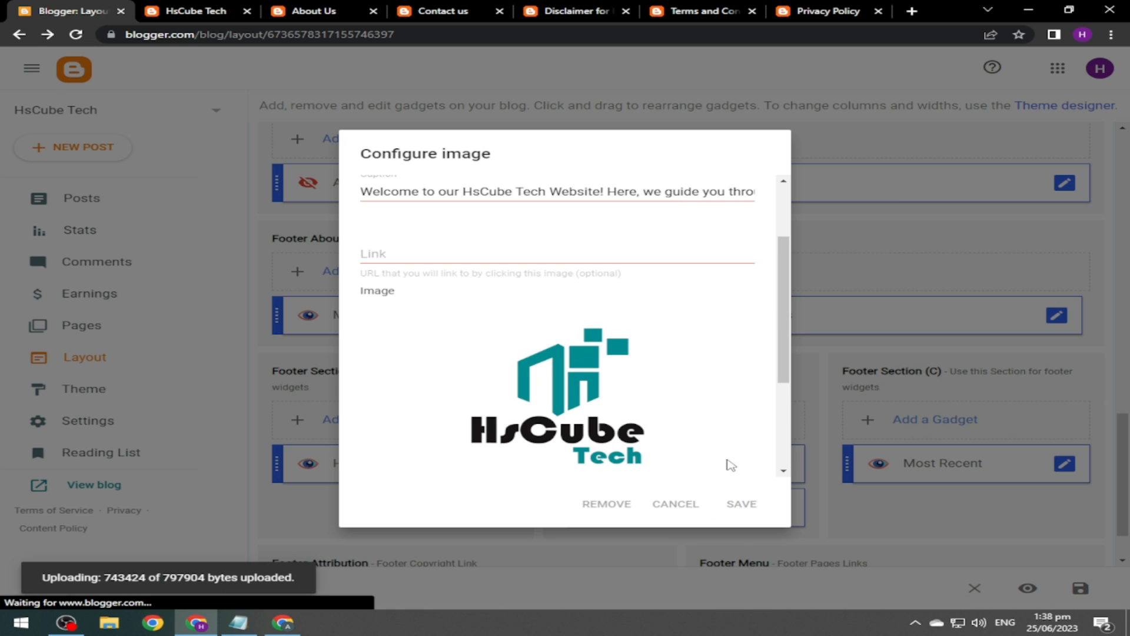
Reload the live blog to check the new footer logo, then return to Layout.
left_click(259, 11)
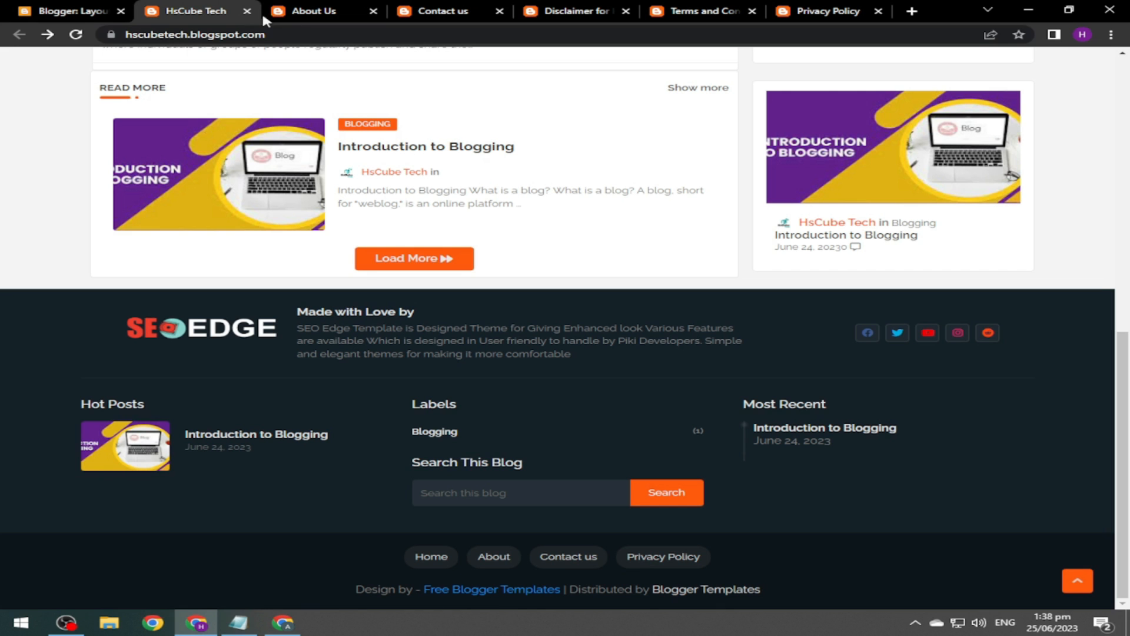
left_click(81, 36)
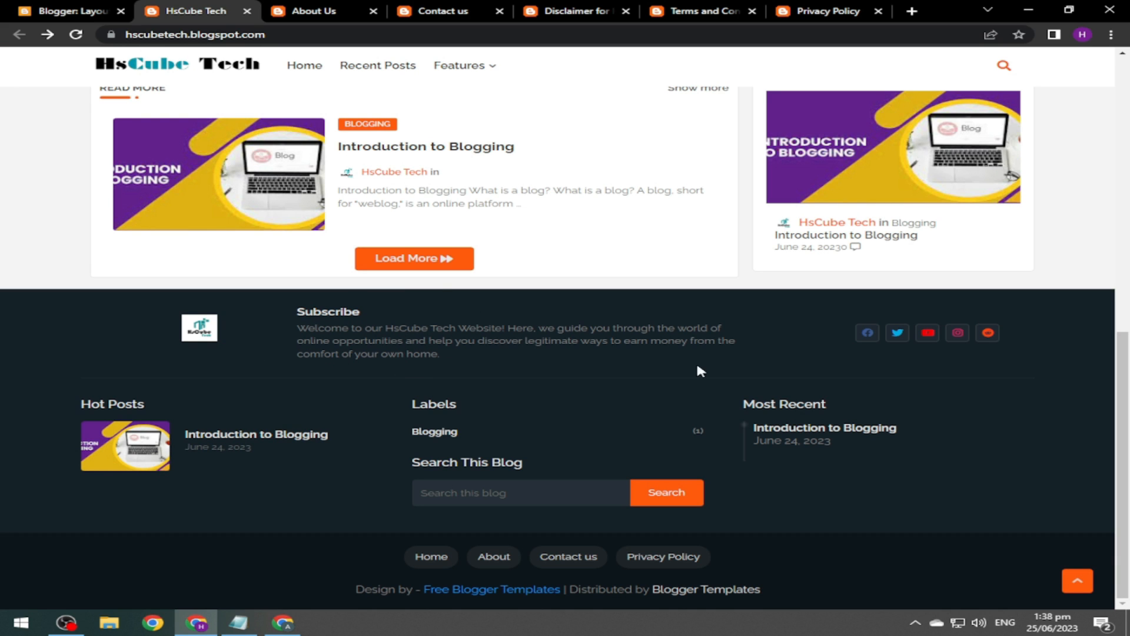
left_click(71, 10)
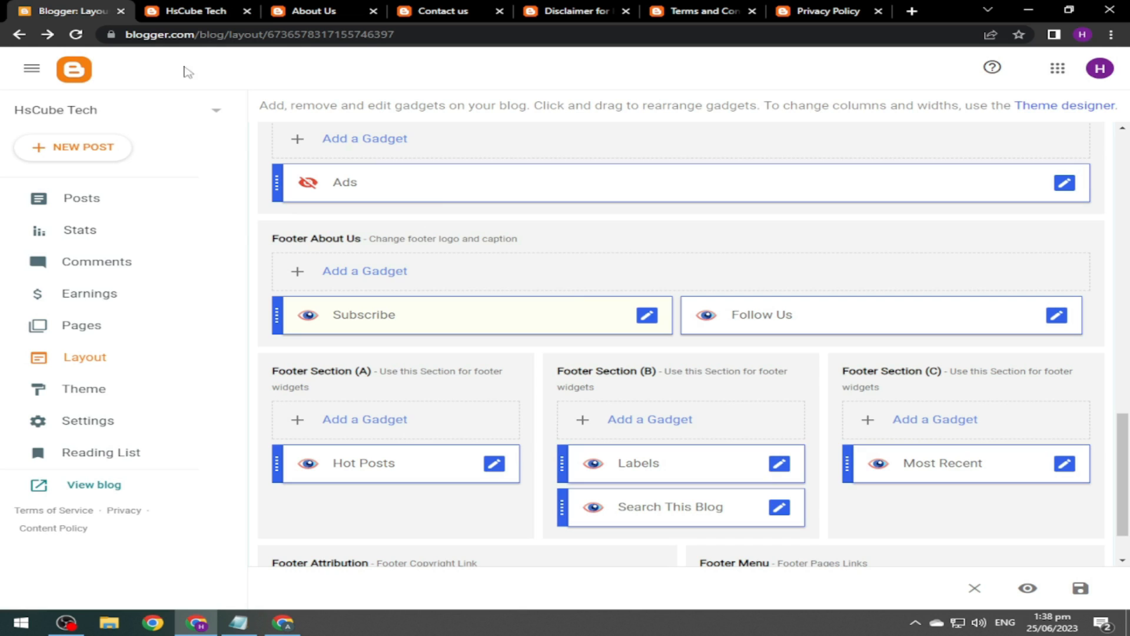
Review the Follow Us gadget settings without changes and glance at the live blog.
left_click(1057, 317)
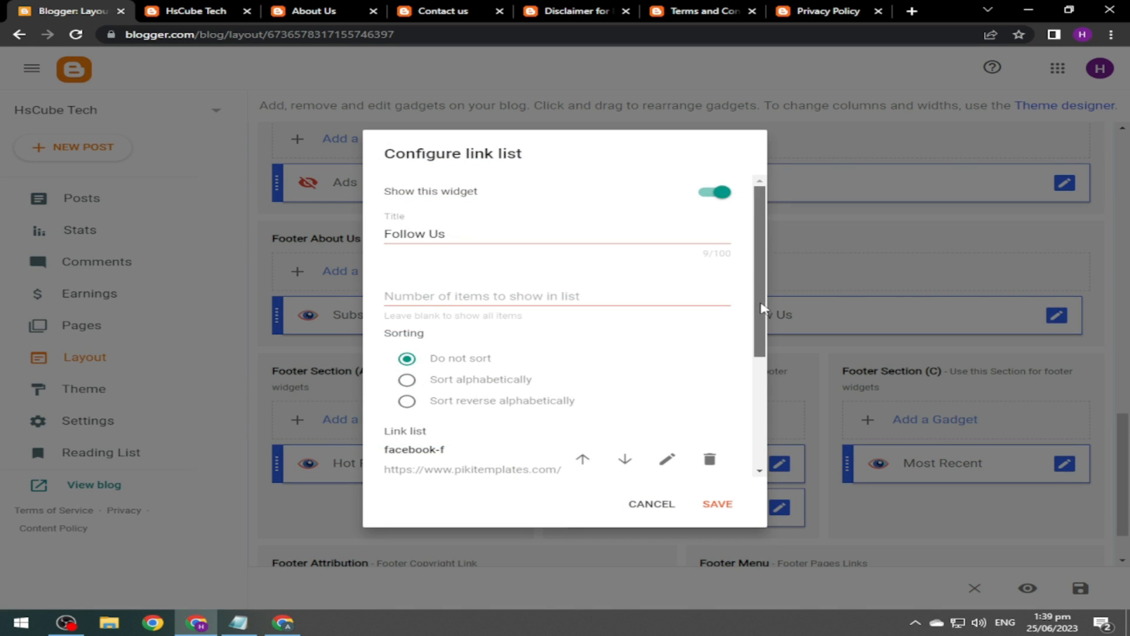
scroll(560, 336, "down", 3)
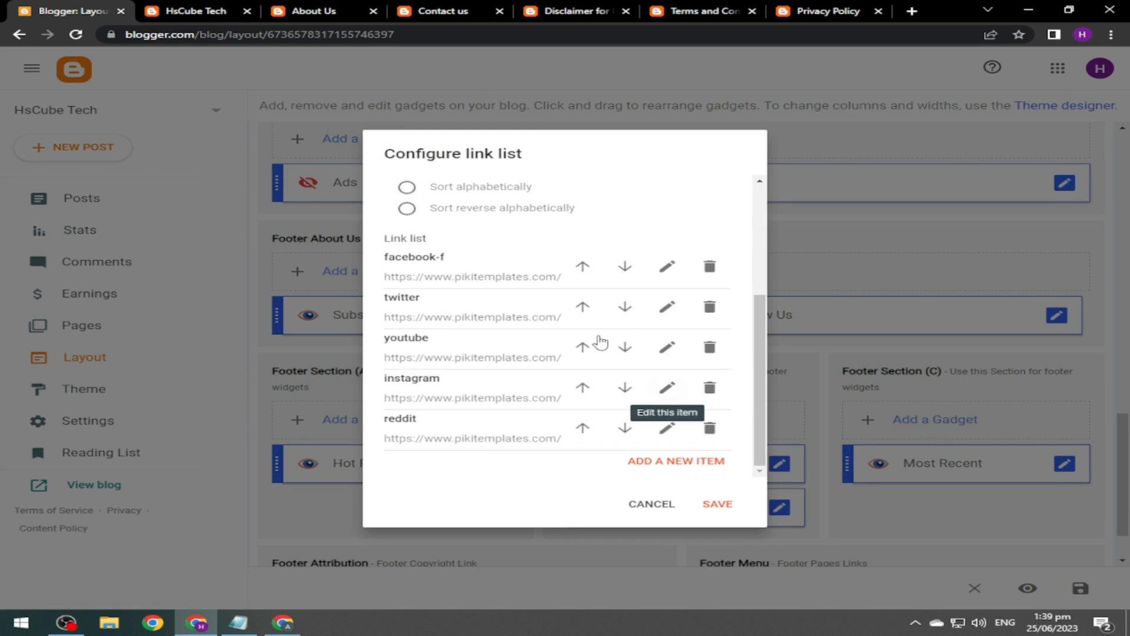
left_click(651, 503)
scroll(1125, 500, "down", 1)
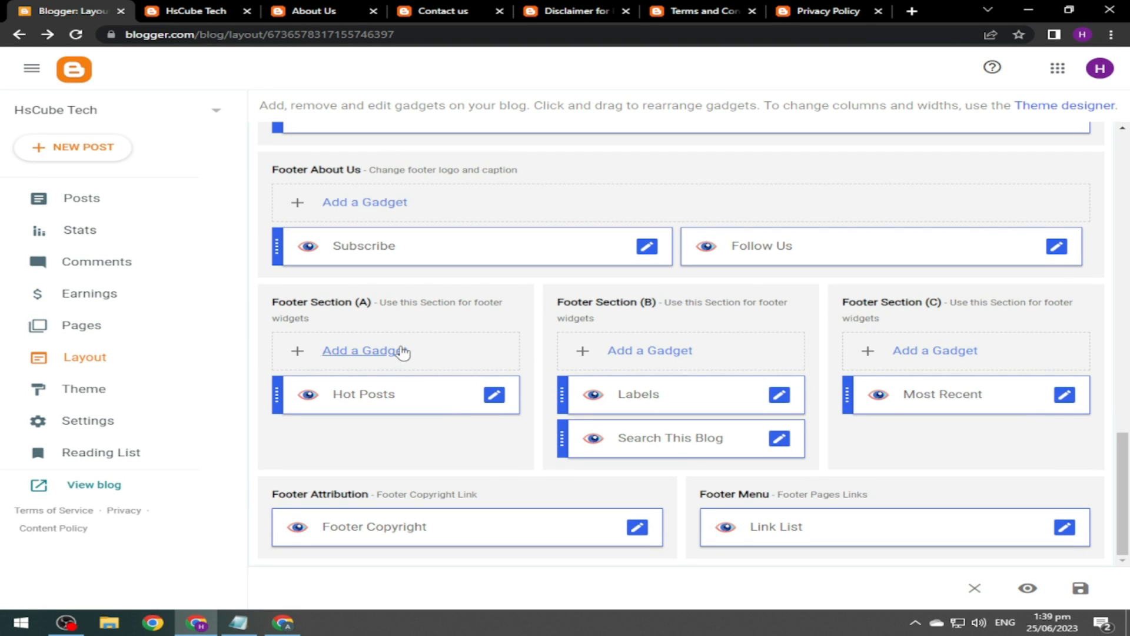
left_click(177, 10)
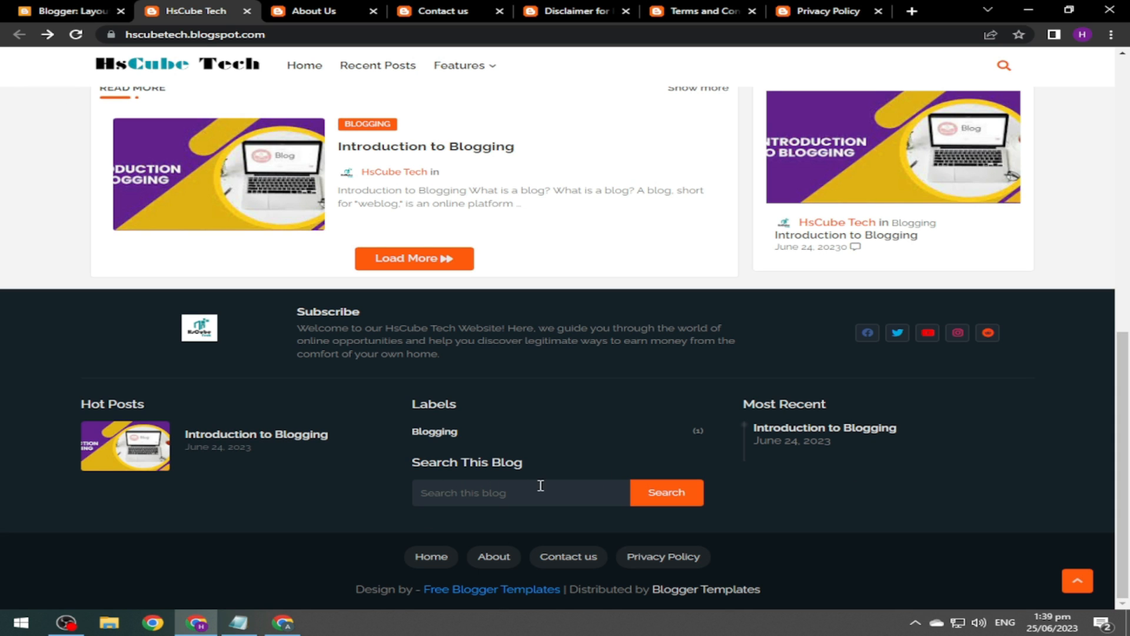
left_click(73, 10)
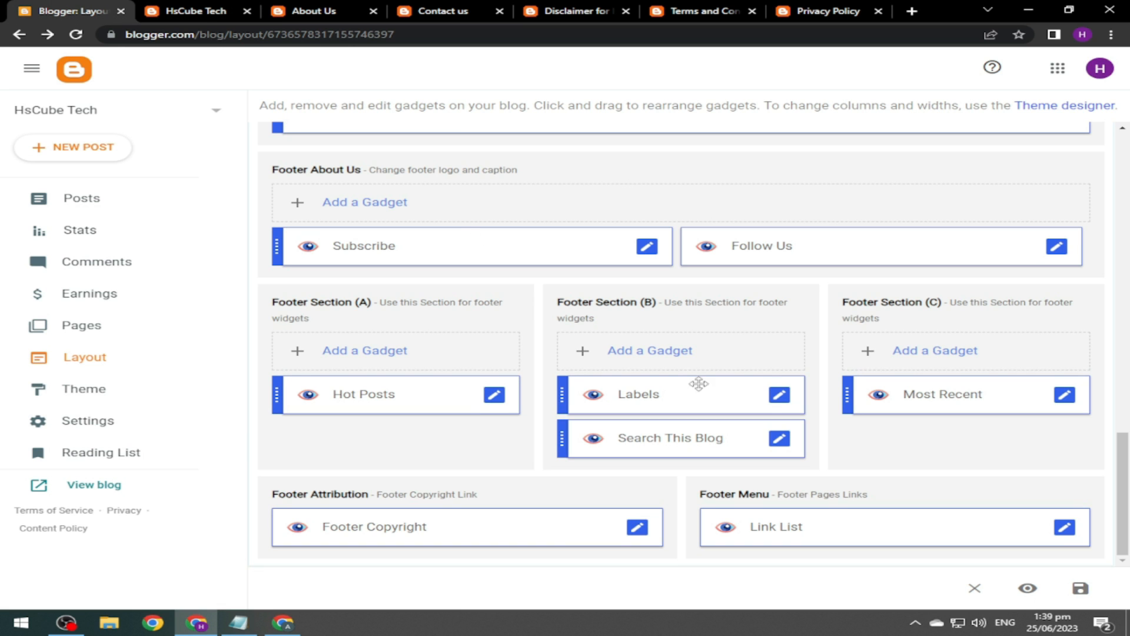
Remove the Search This Blog gadget from the footer and view the live blog.
left_click(779, 437)
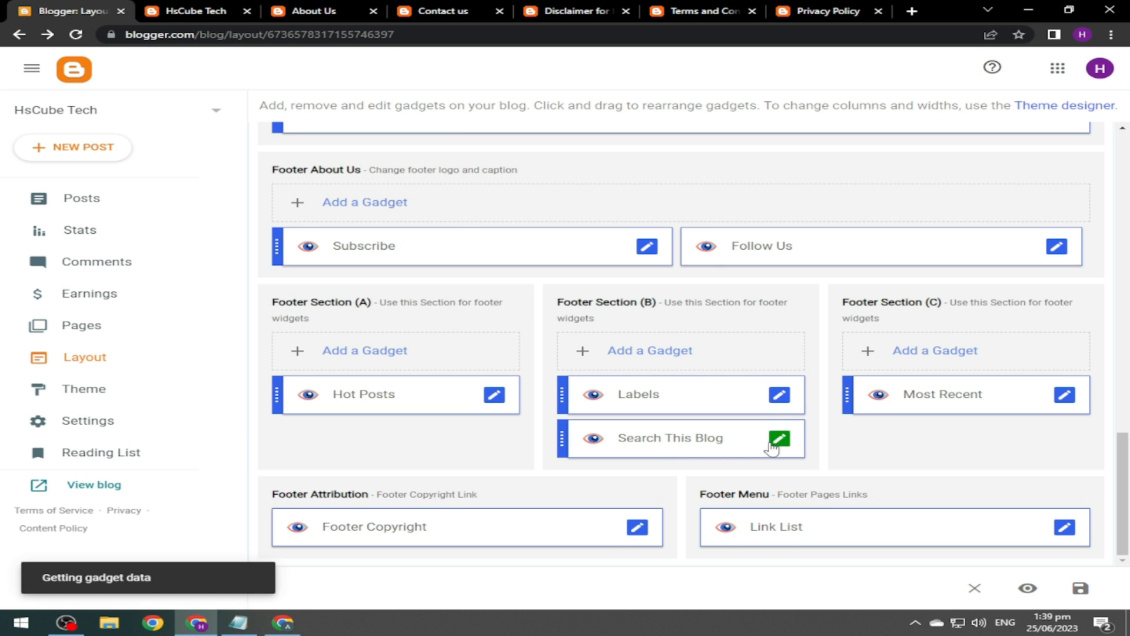
left_click(557, 396)
left_click(683, 365)
left_click(189, 12)
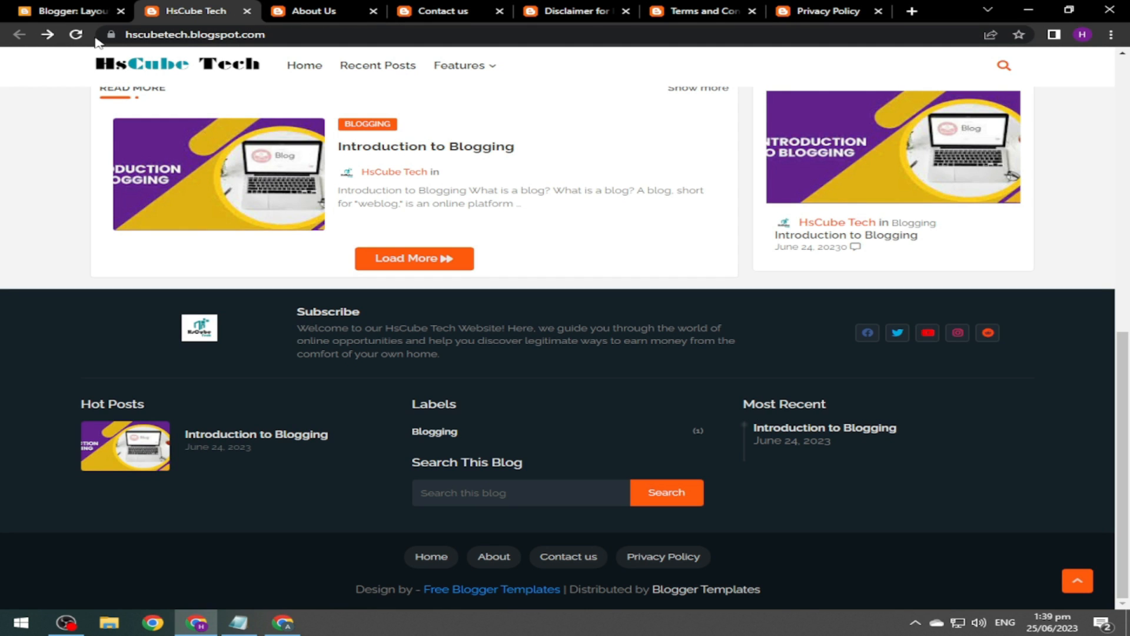
Reload the blog to confirm the search box is gone, and review the footer Link List links.
left_click(76, 35)
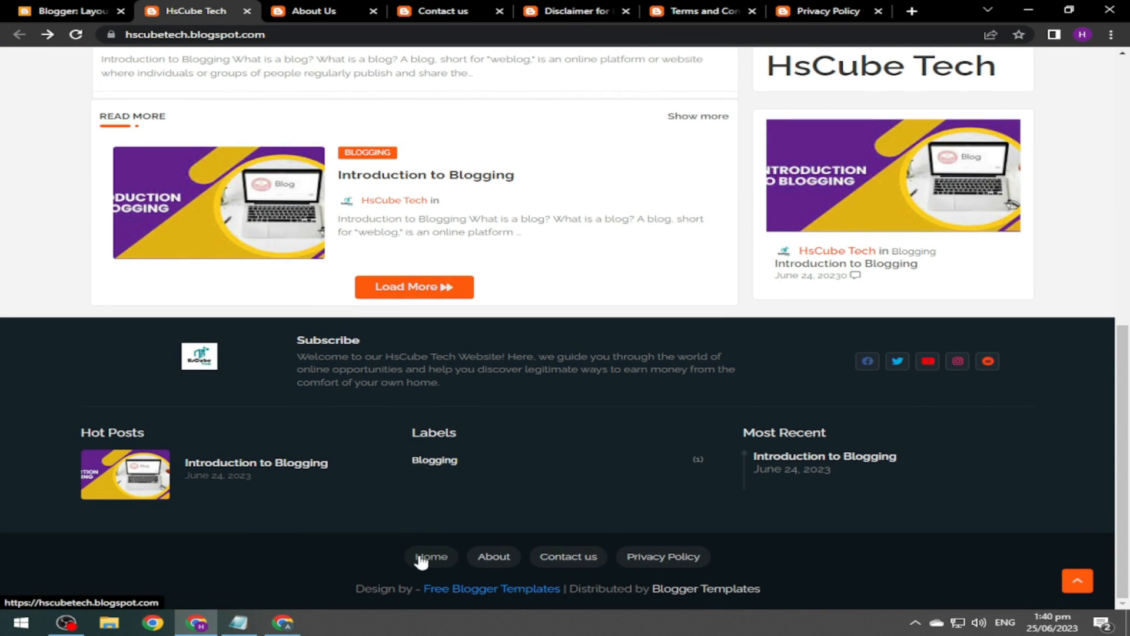
left_click(70, 11)
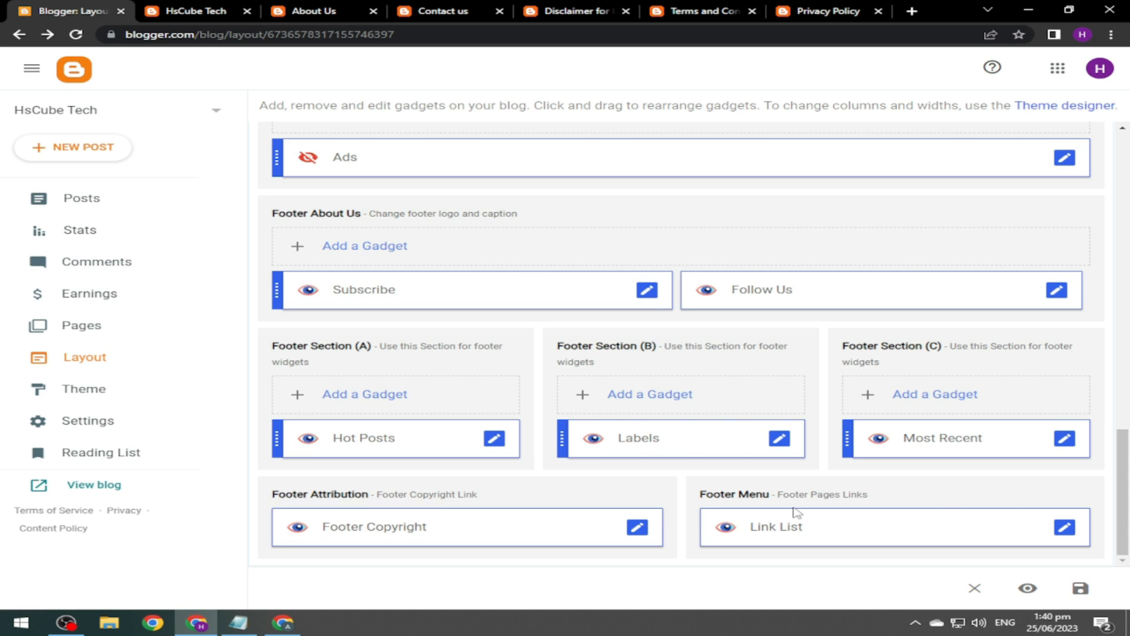
left_click(1065, 528)
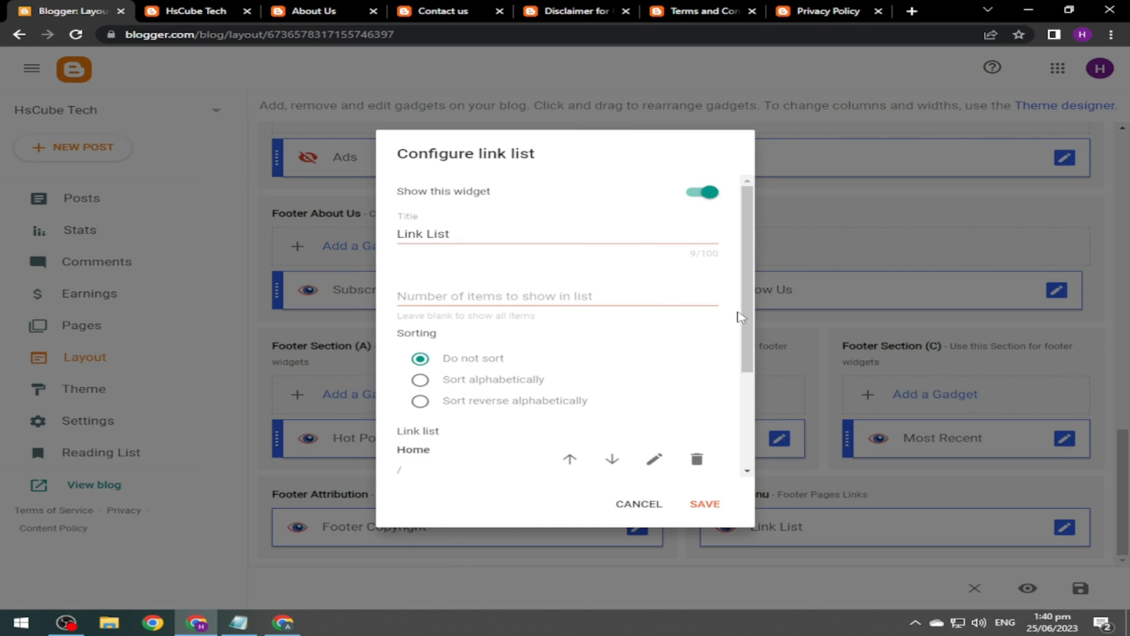
left_click_drag(748, 312, 751, 412)
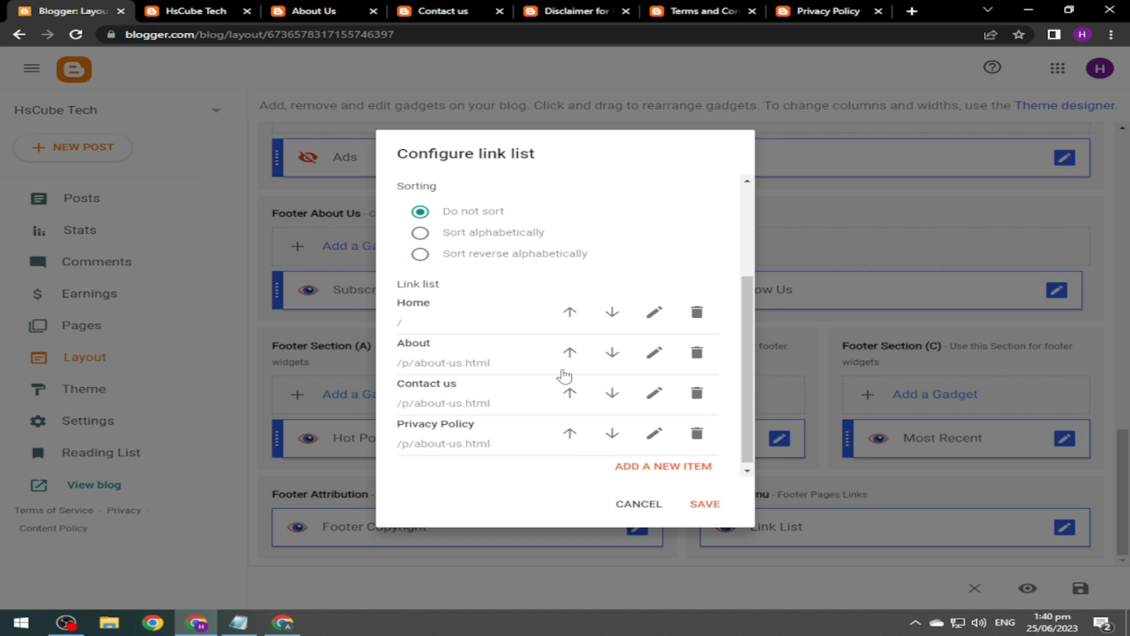
left_click(648, 504)
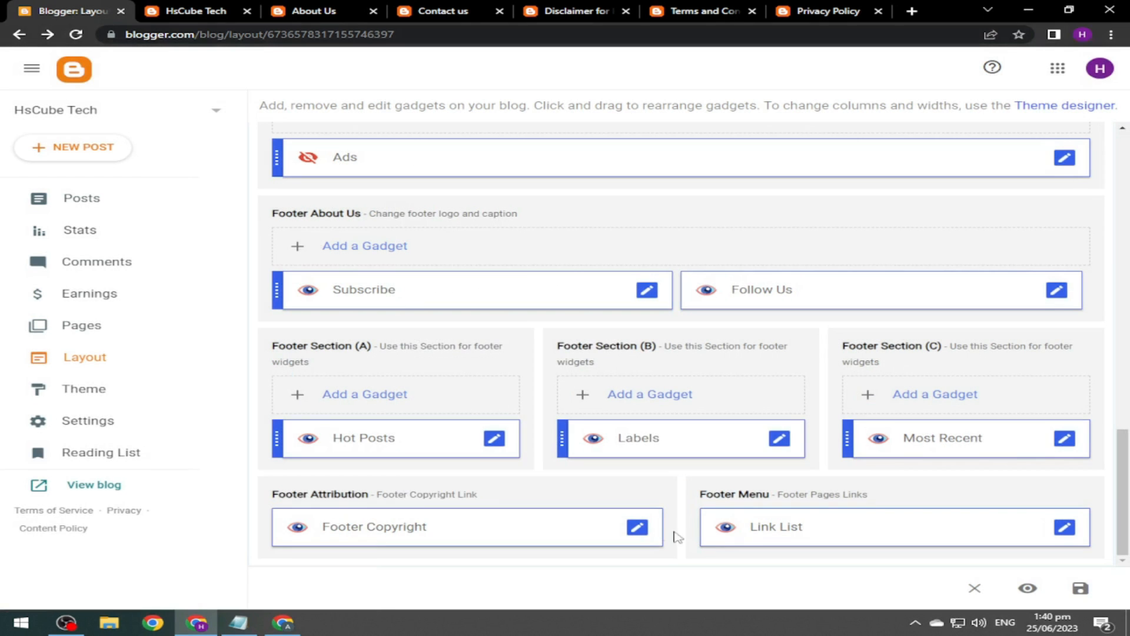
left_click(196, 11)
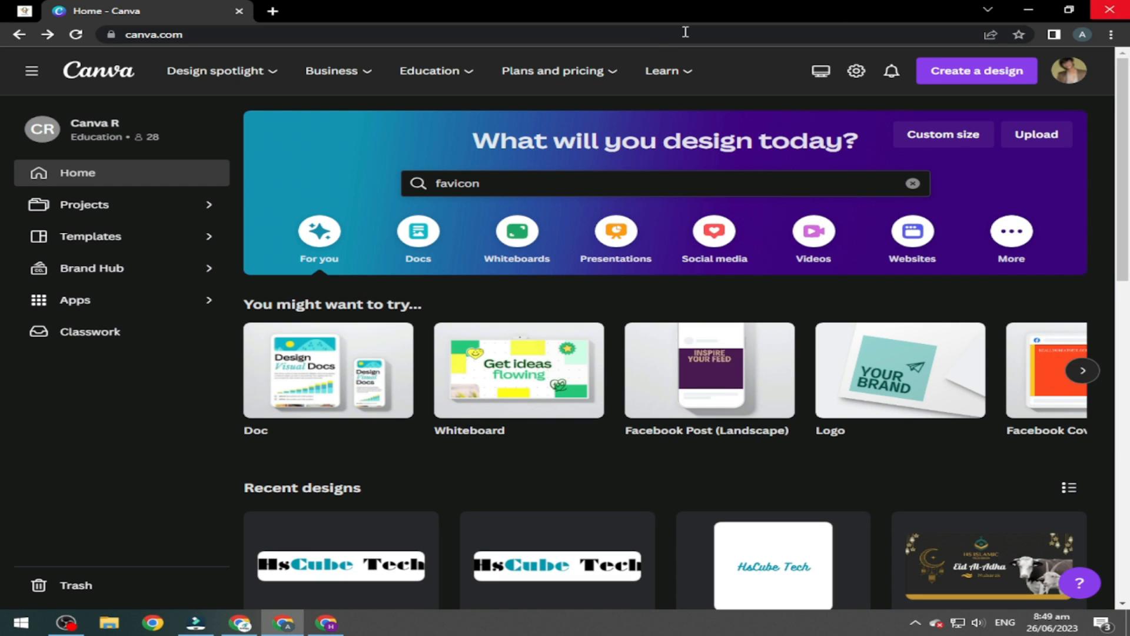
Search Canva templates for 'favicon logo' and open the MODERNEXT Modern Square Technology Logo template.
left_click(518, 182)
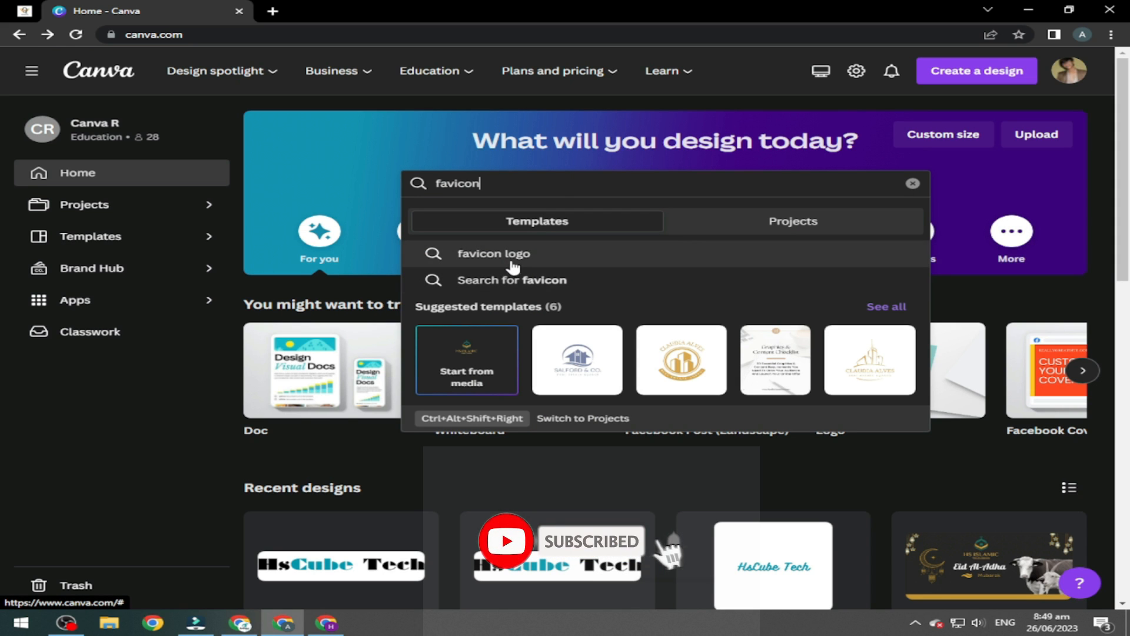
left_click(553, 255)
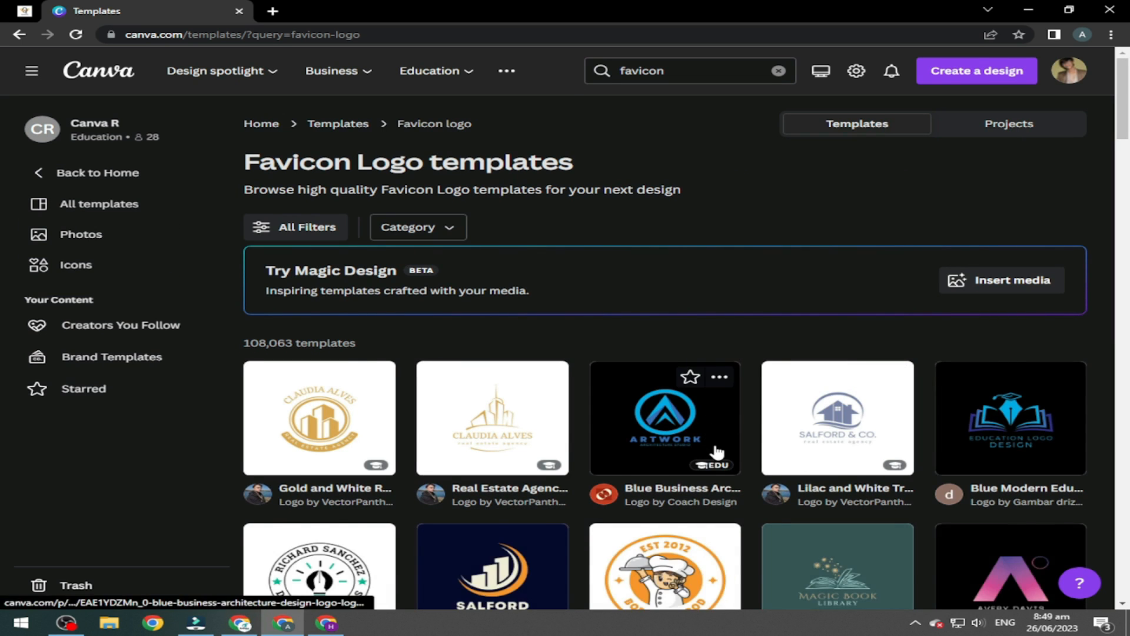
scroll(714, 454, "down", 1)
left_click_drag(1128, 125, 1129, 488)
mouse_move(812, 262)
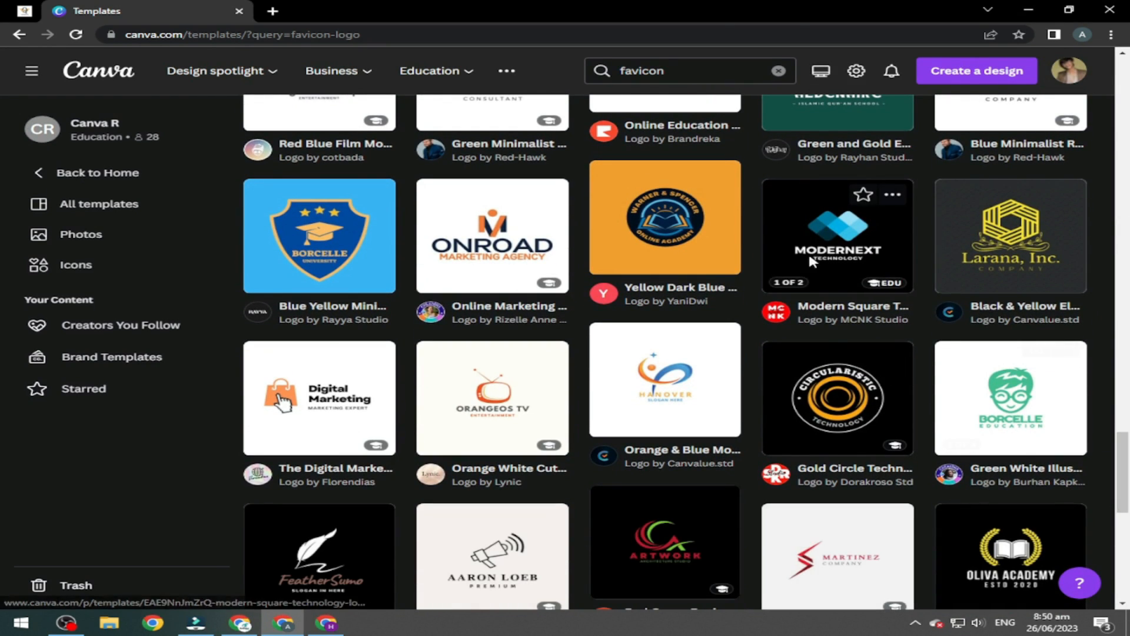
left_click(827, 244)
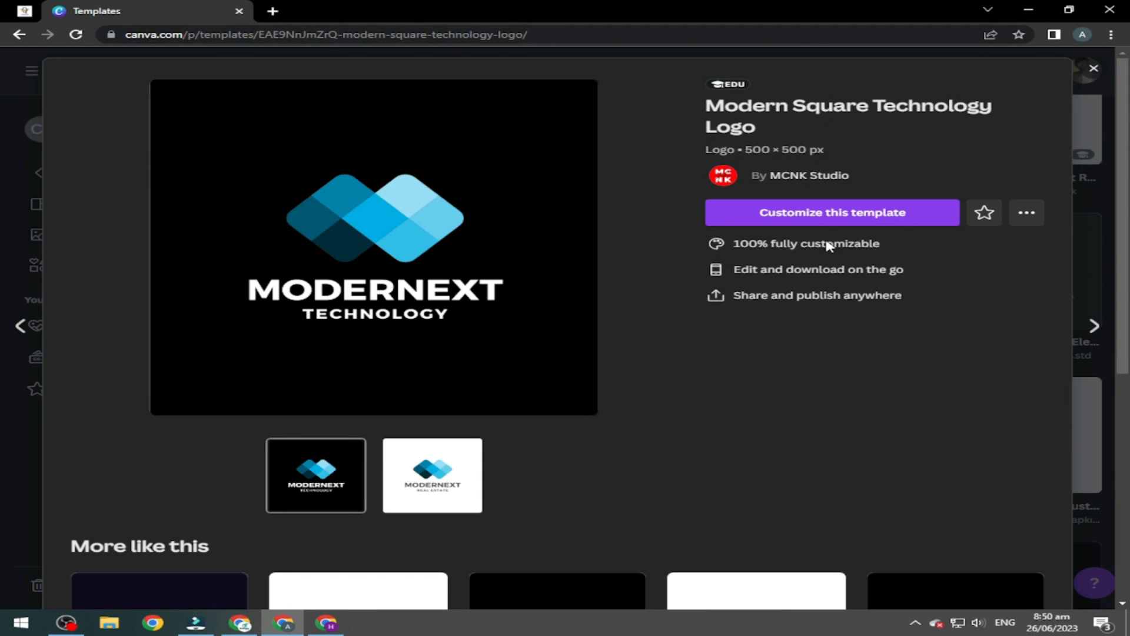
Change the logo name to HSCUBE TECH, drop the TECHNOLOGY tagline and delete page 2.
left_click(853, 222)
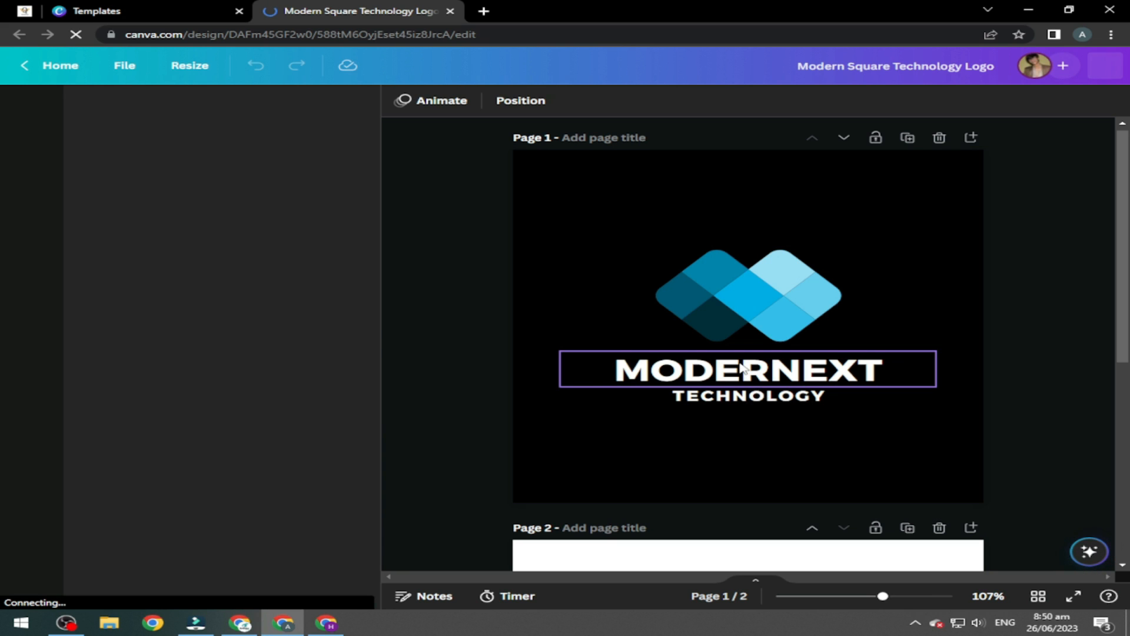
double_click(840, 372)
type("H")
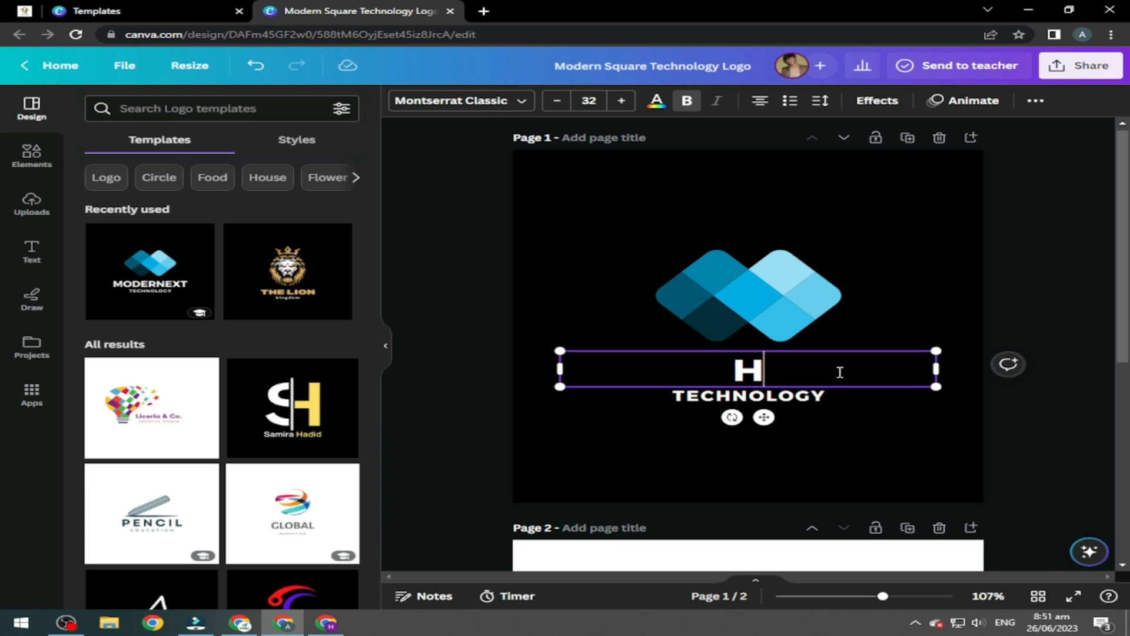
type("S")
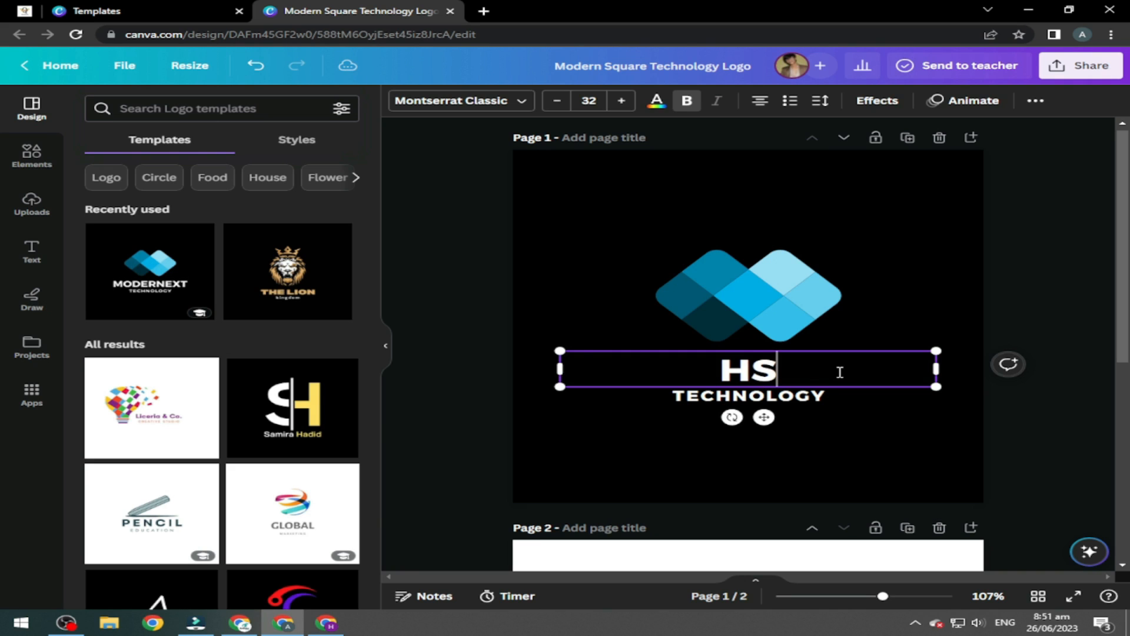
type("CU")
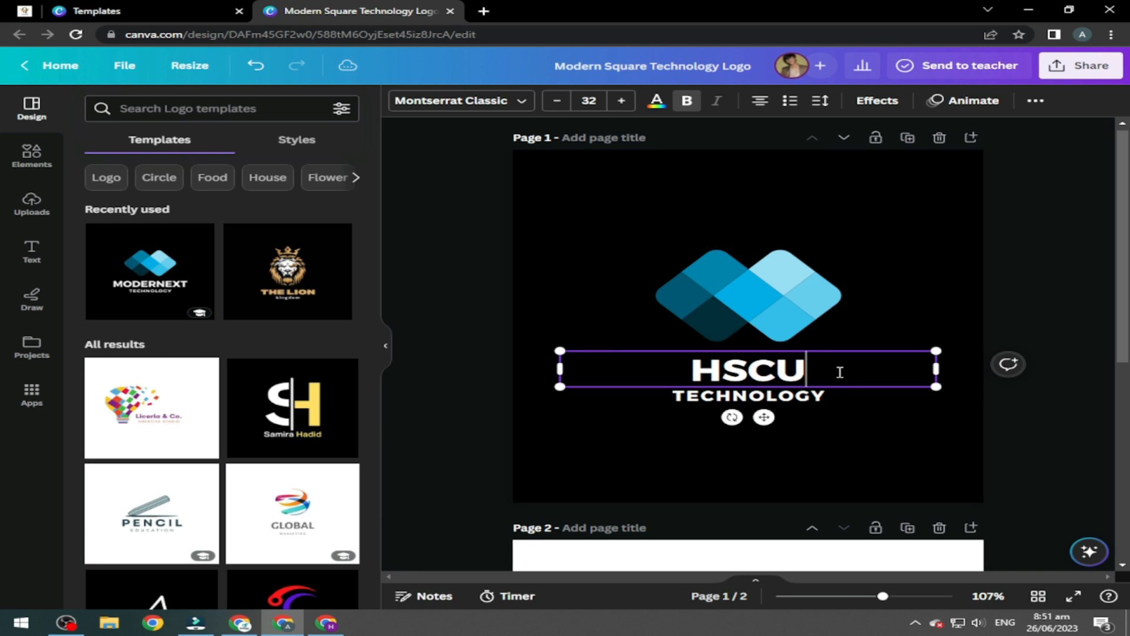
type("BE TECH")
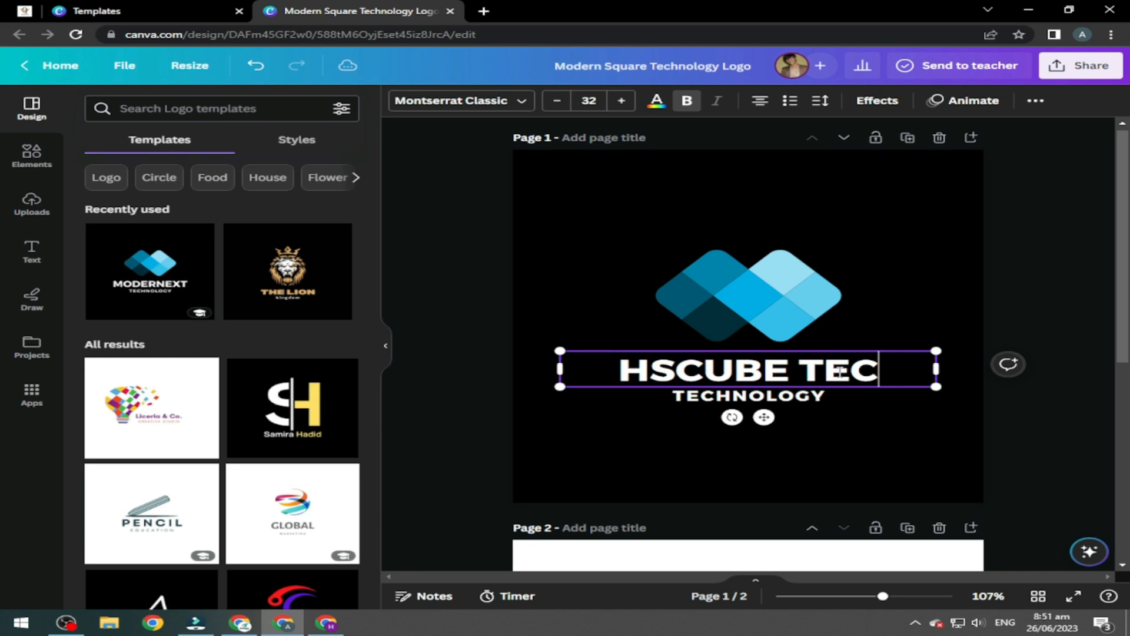
left_click(813, 399)
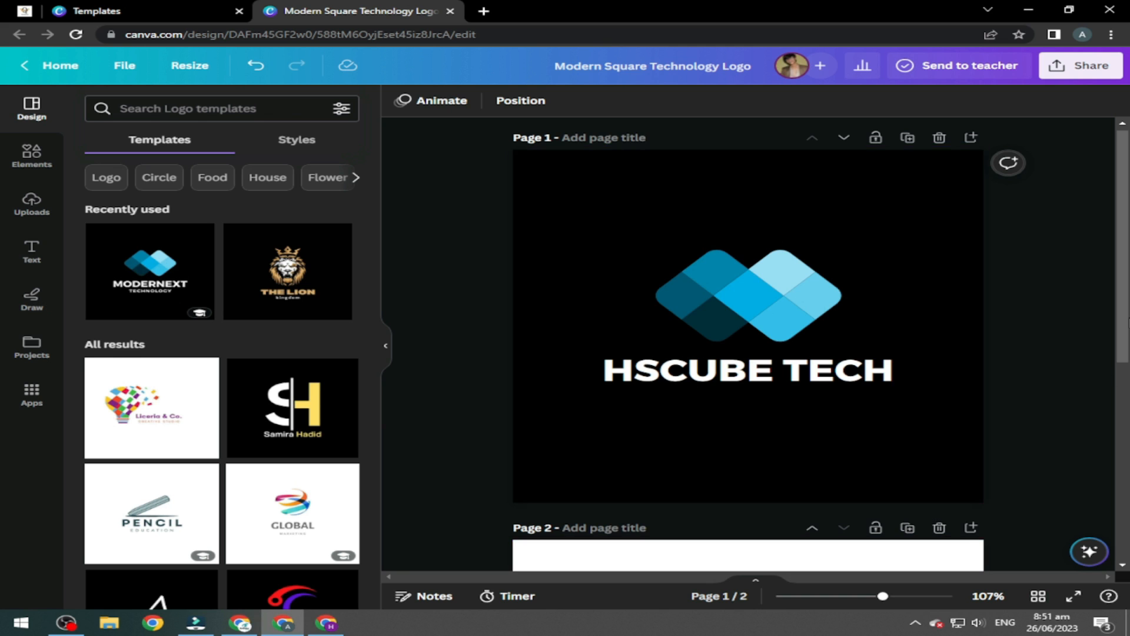
scroll(675, 541, "down", 6)
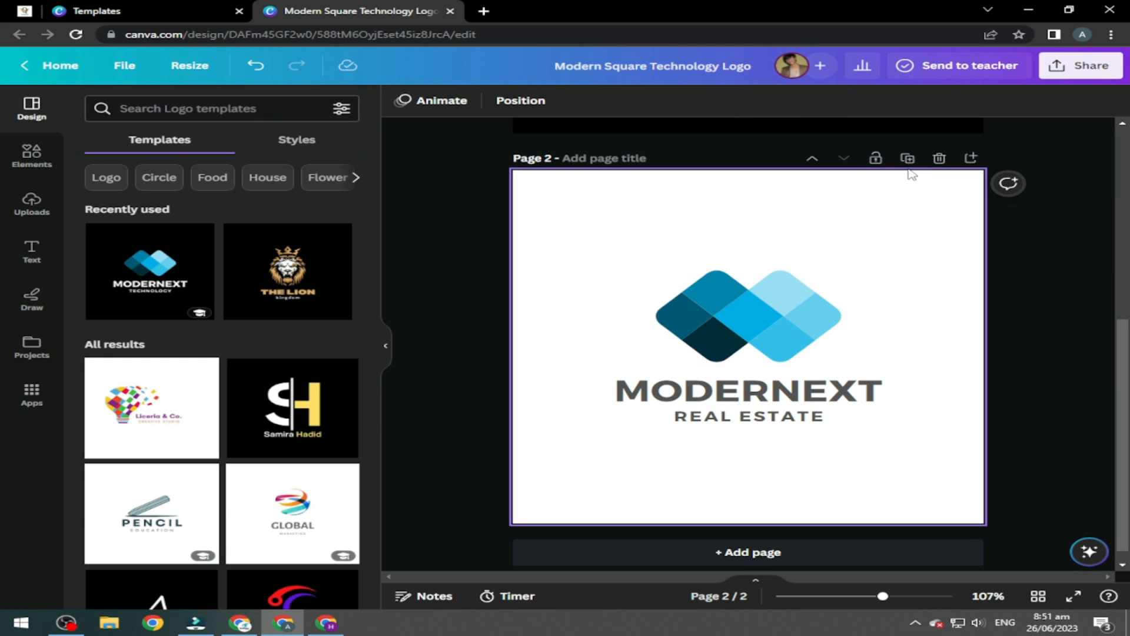
left_click(940, 158)
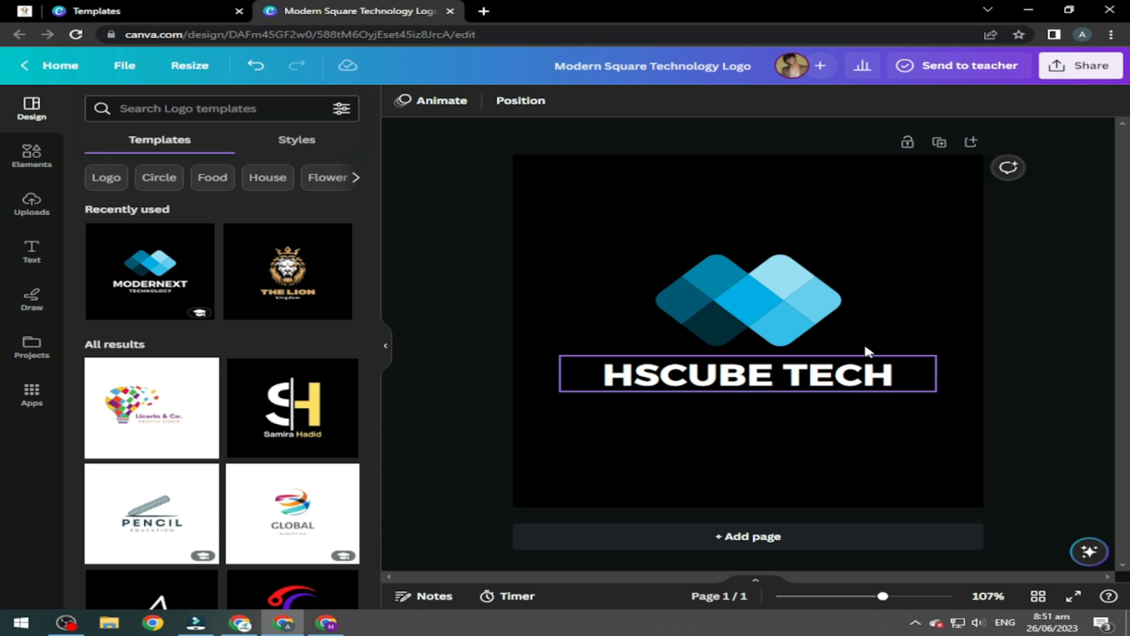
Download the logo as a PNG with a transparent background.
left_click(1080, 65)
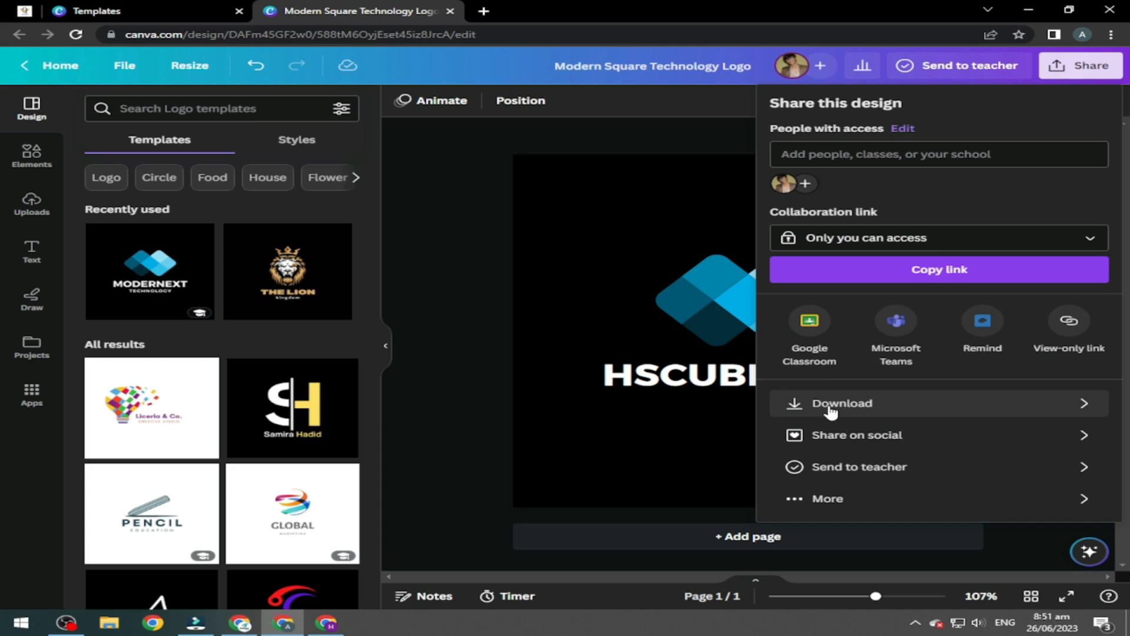
left_click(834, 403)
left_click(868, 237)
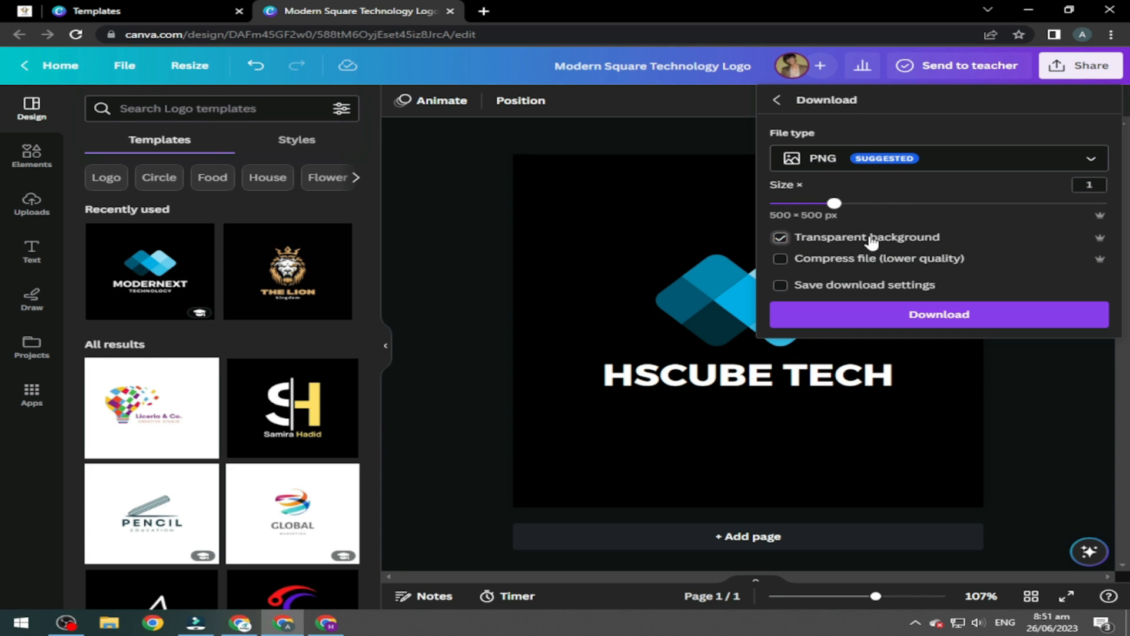
left_click(899, 316)
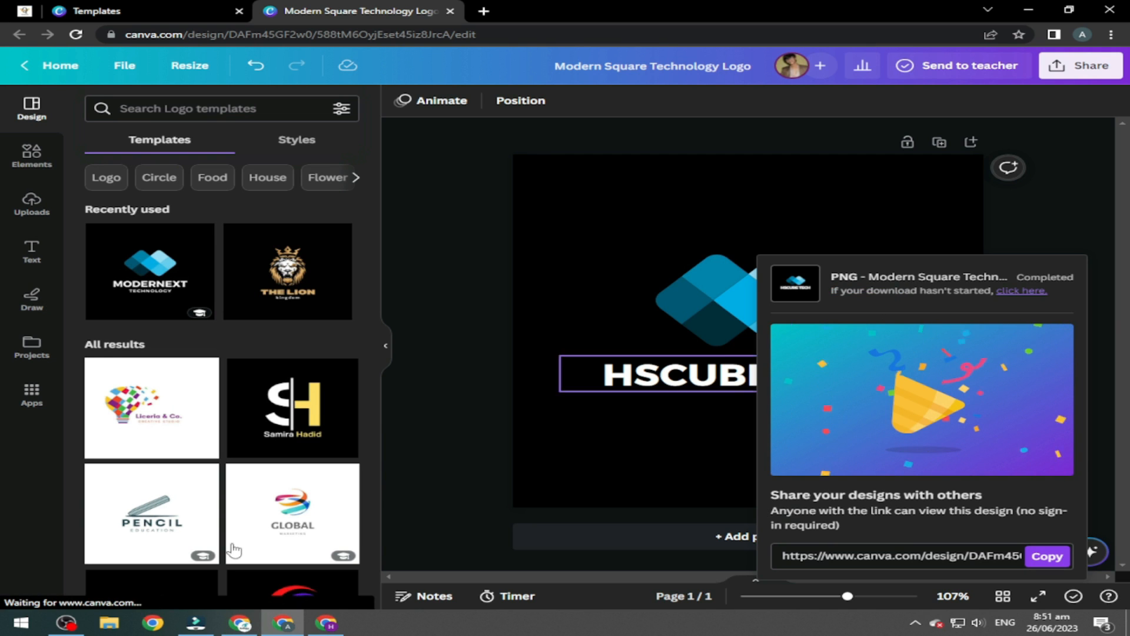
left_click(326, 625)
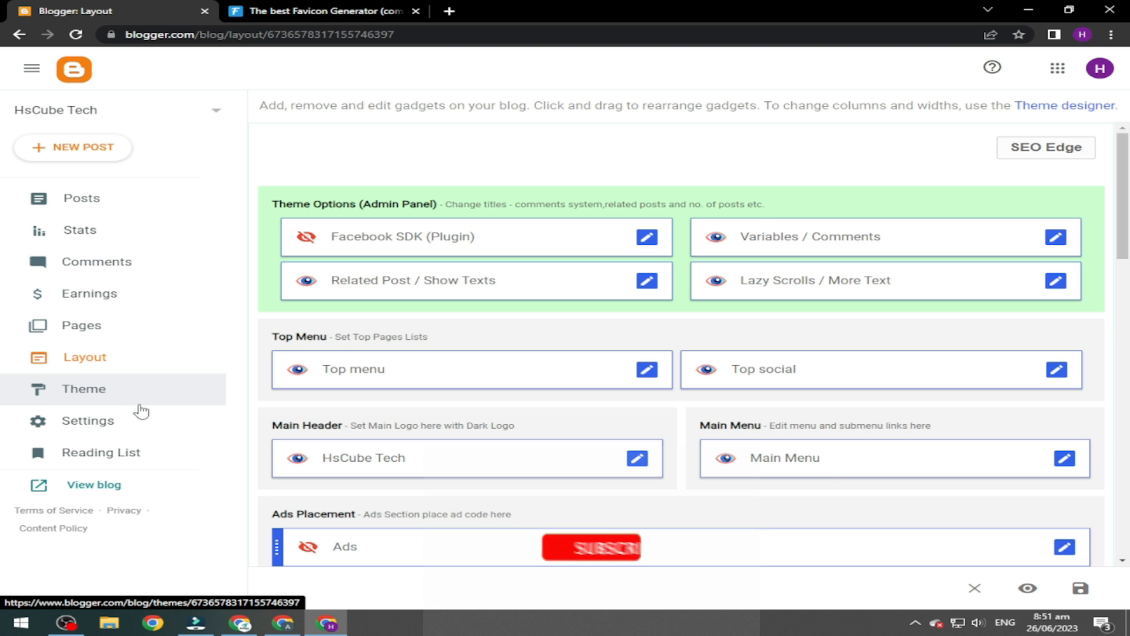
Upload Modern Square Technology Logo.png from Downloads as the blog's favicon and save it.
left_click(120, 432)
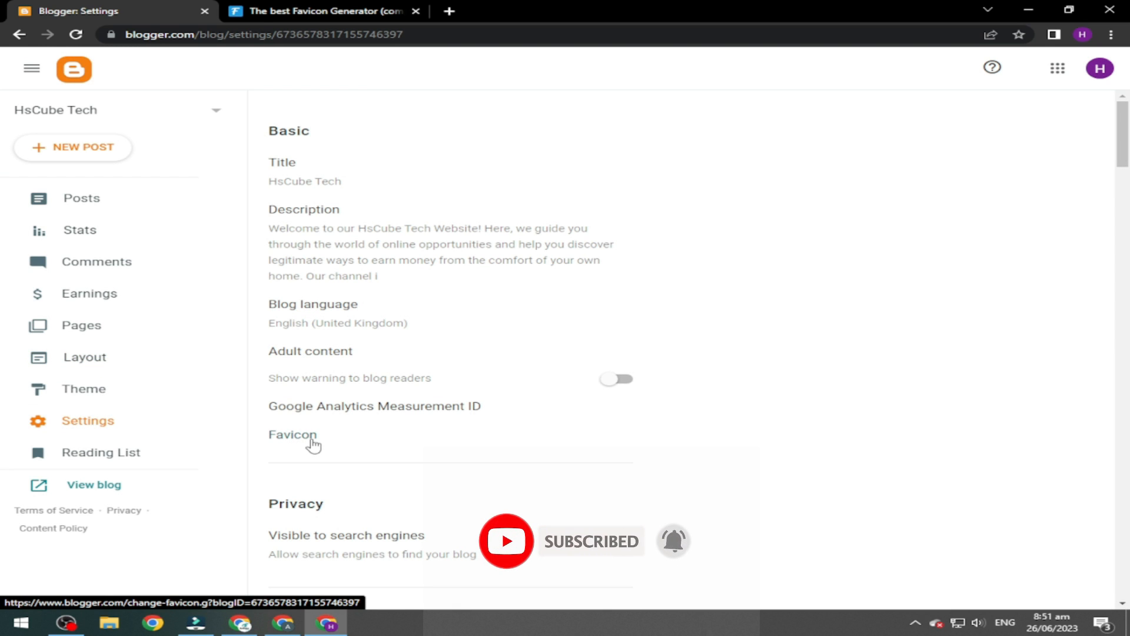
left_click(312, 440)
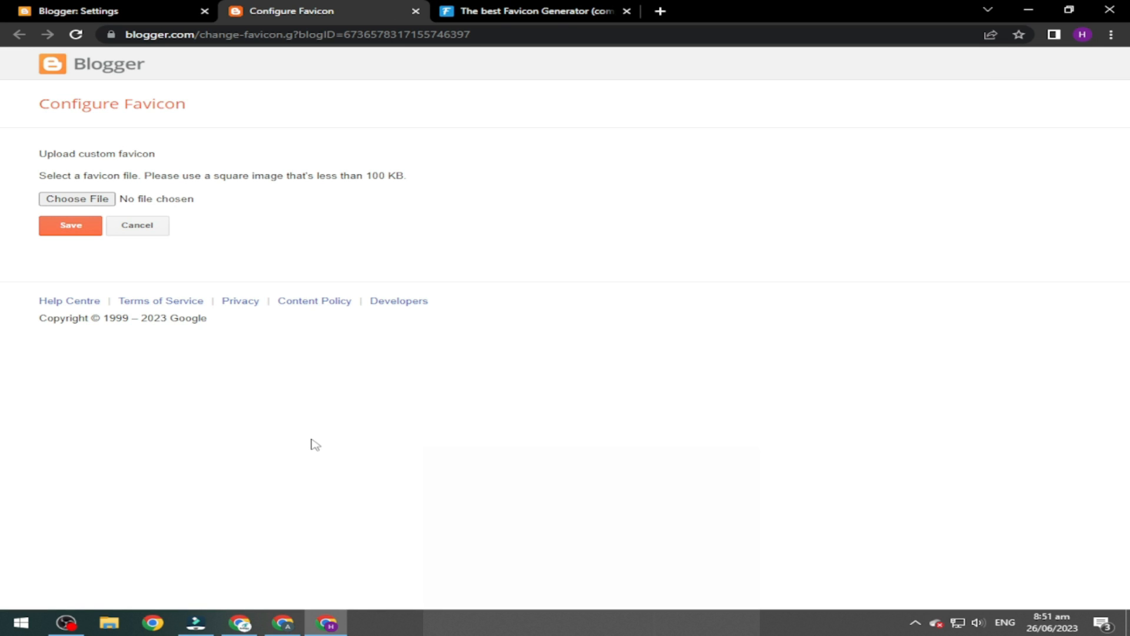
left_click(75, 200)
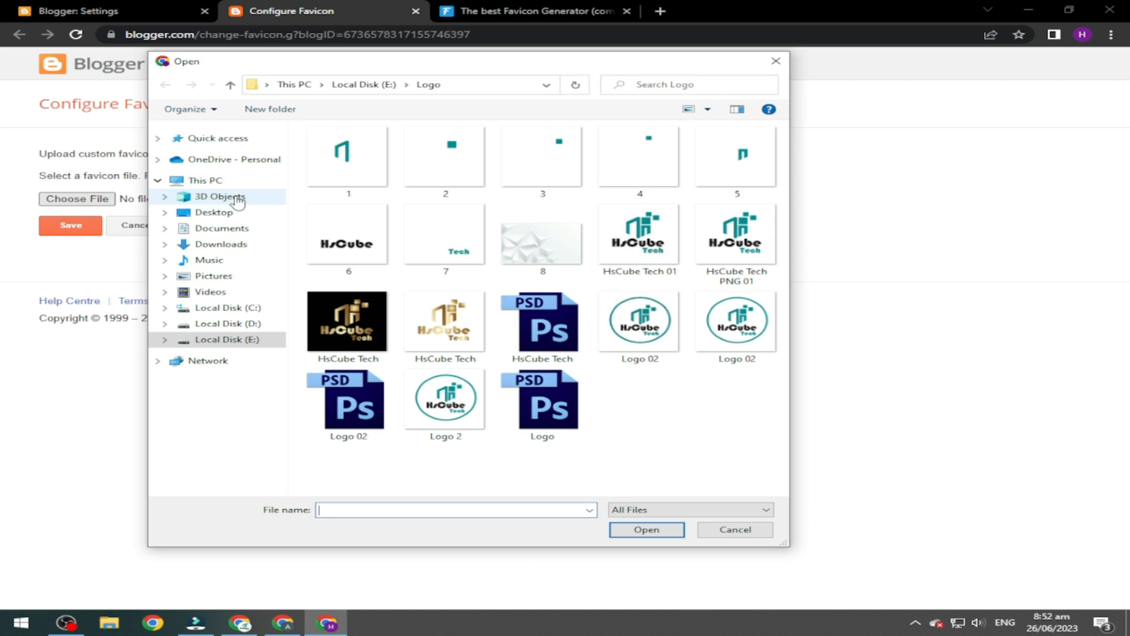
left_click(233, 244)
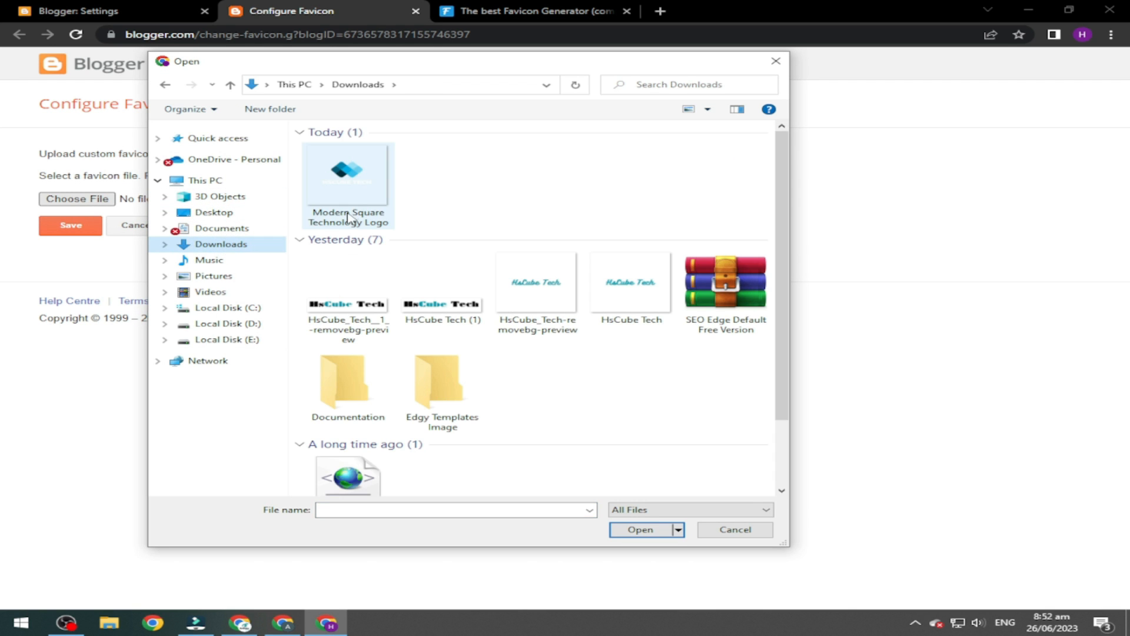
left_click(350, 213)
left_click(633, 532)
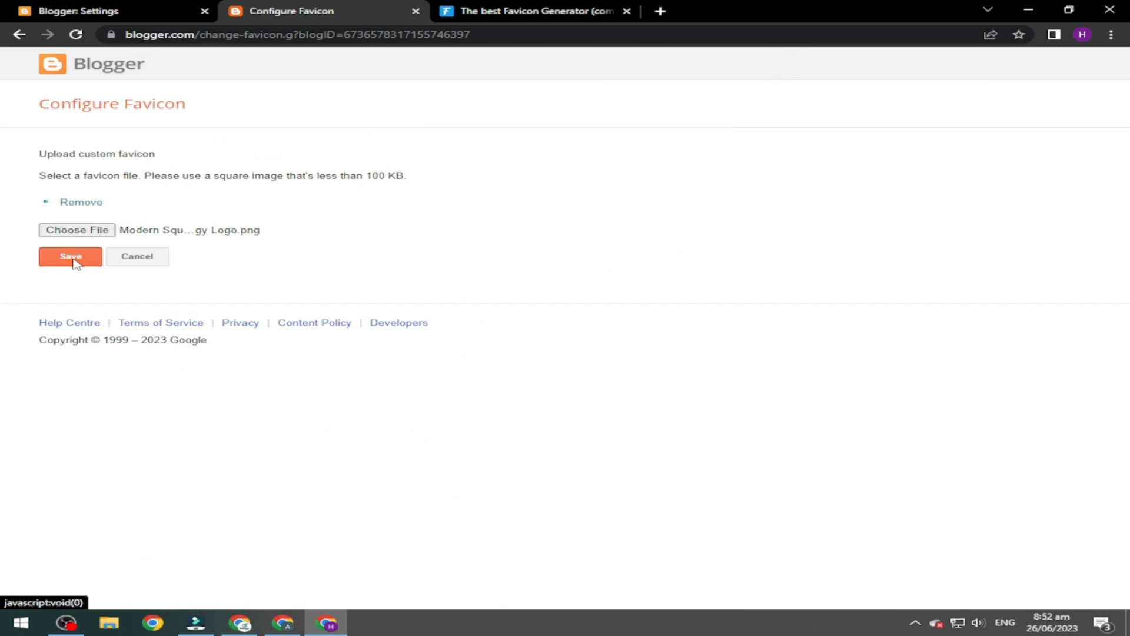
left_click(73, 260)
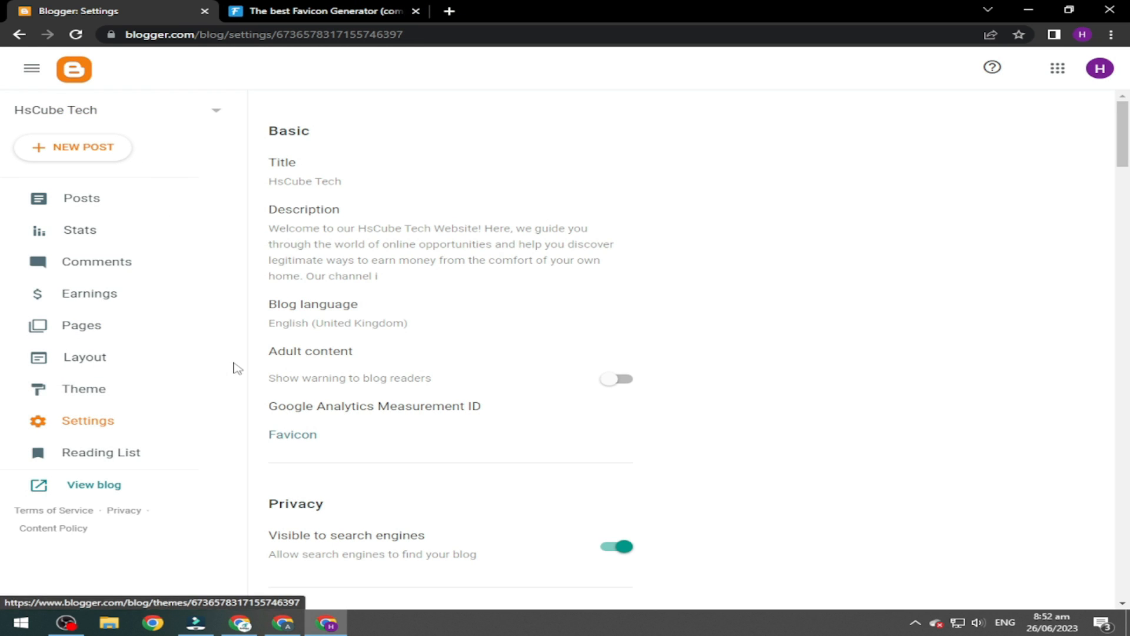
left_click(108, 492)
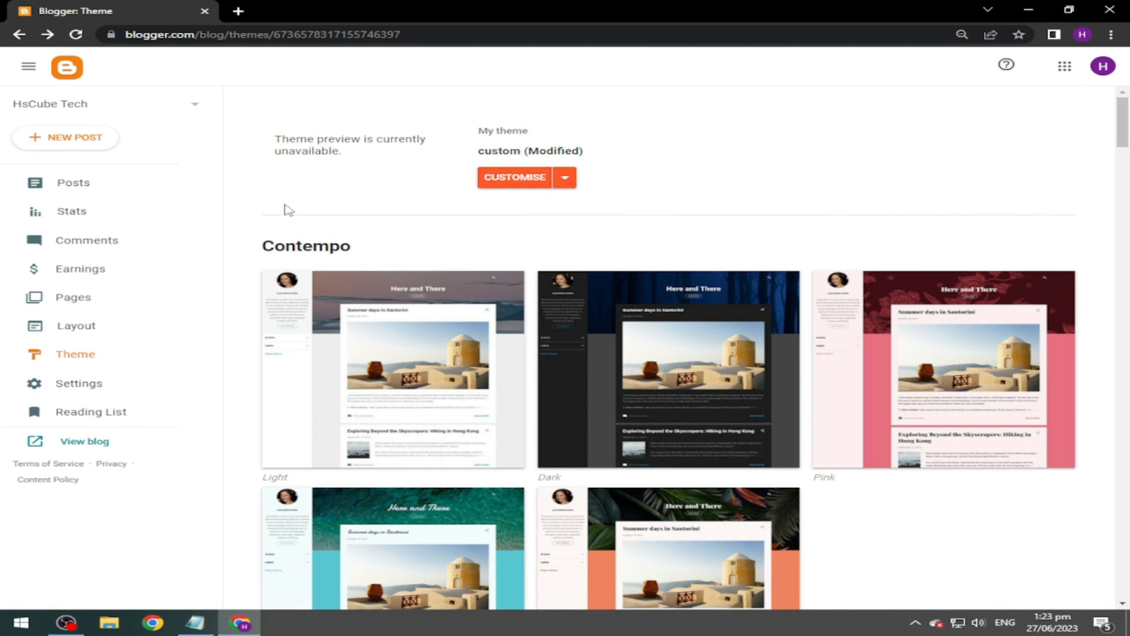
View the live blog in a new tab and highlight the footer's 'Design by' credit.
left_click(85, 453)
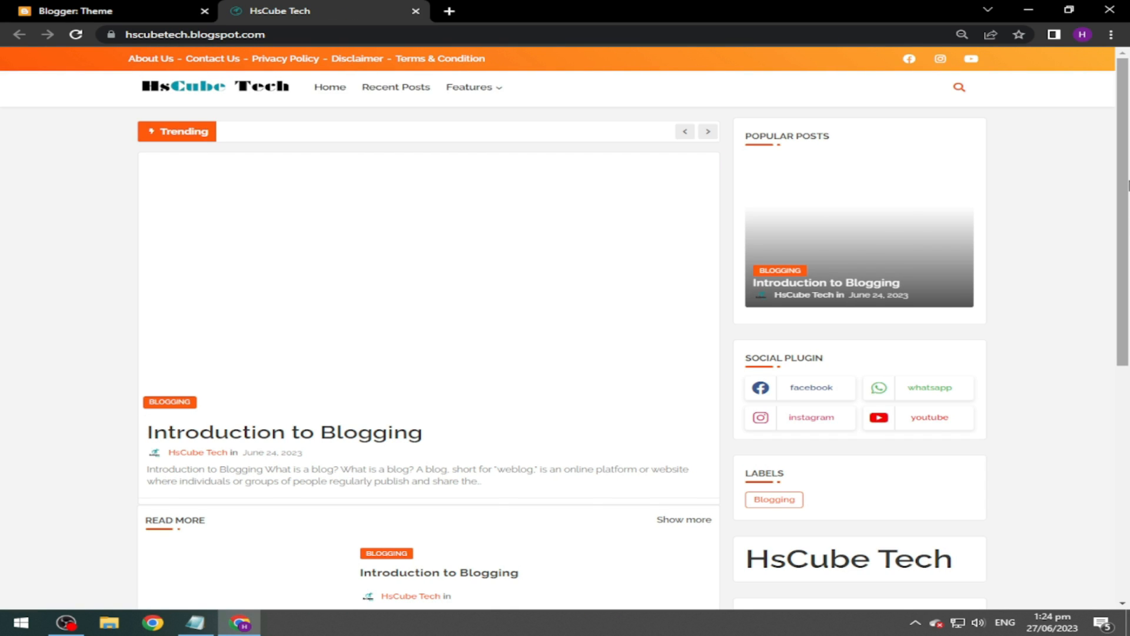
scroll(419, 312, "down", 10)
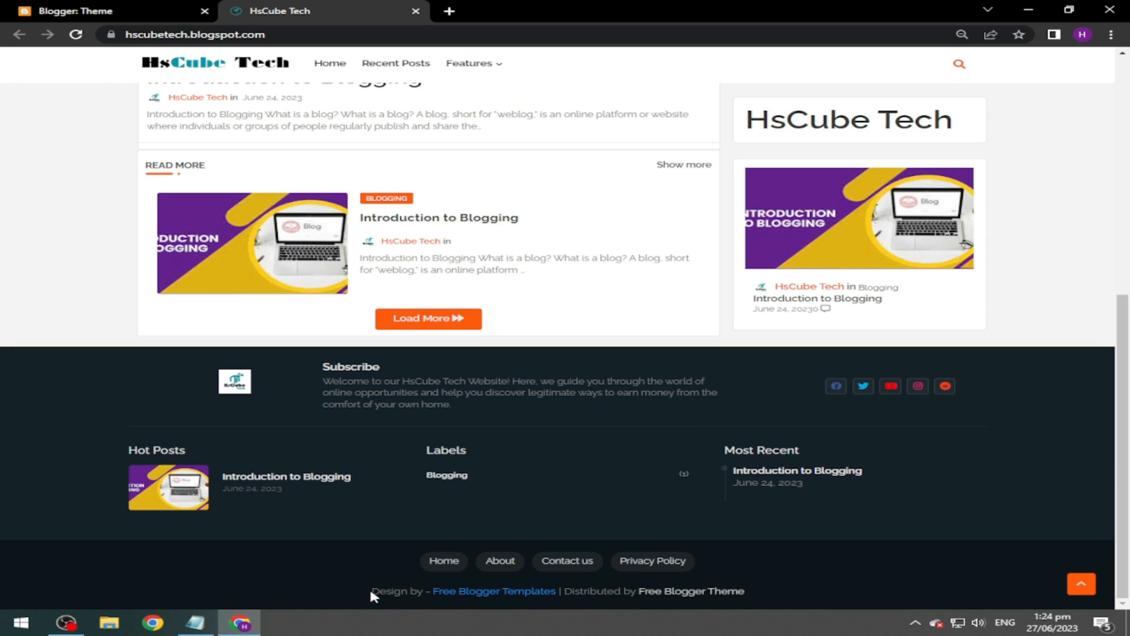
left_click_drag(372, 591, 425, 595)
key("ctrl+c")
left_click(118, 11)
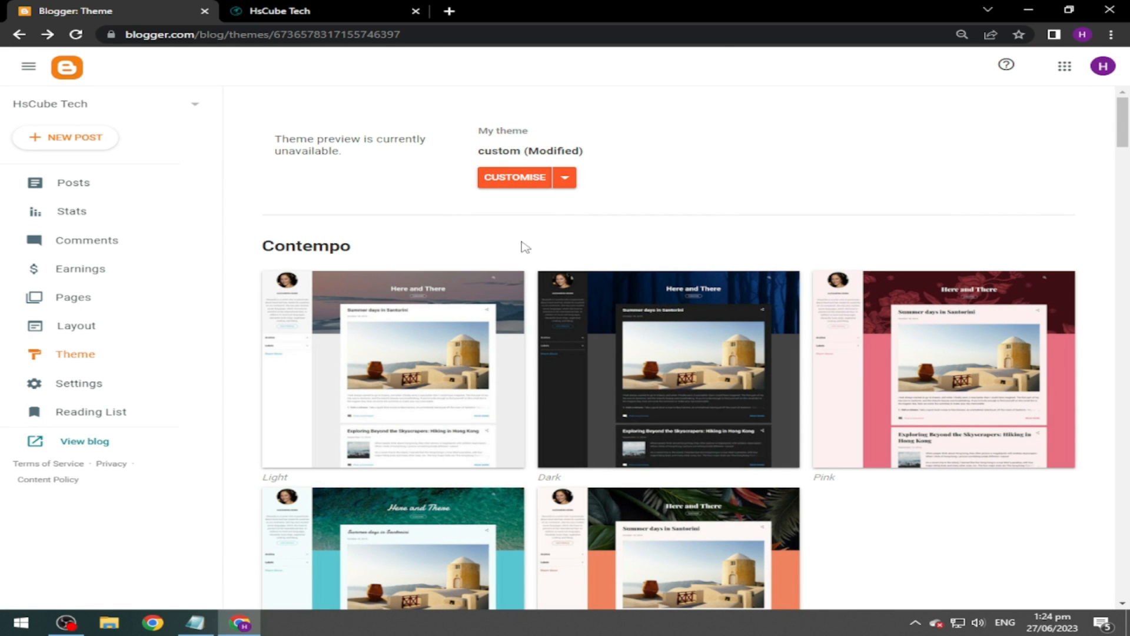
In the theme's Edit HTML, find the 'Design by' footer code and insert blank lines there.
left_click(570, 180)
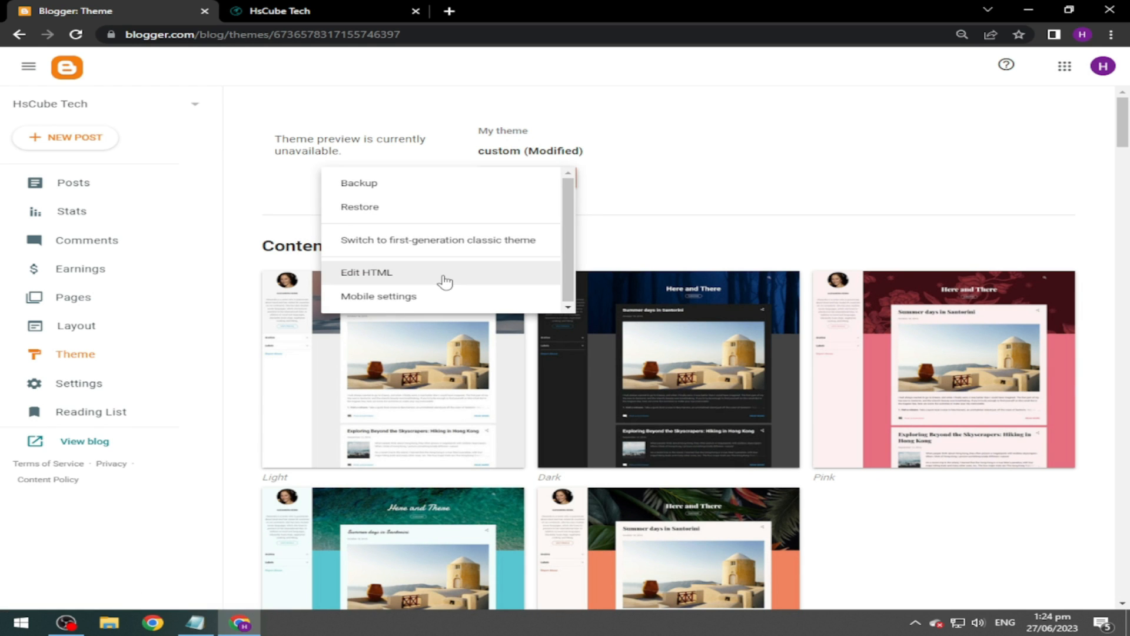
left_click(445, 282)
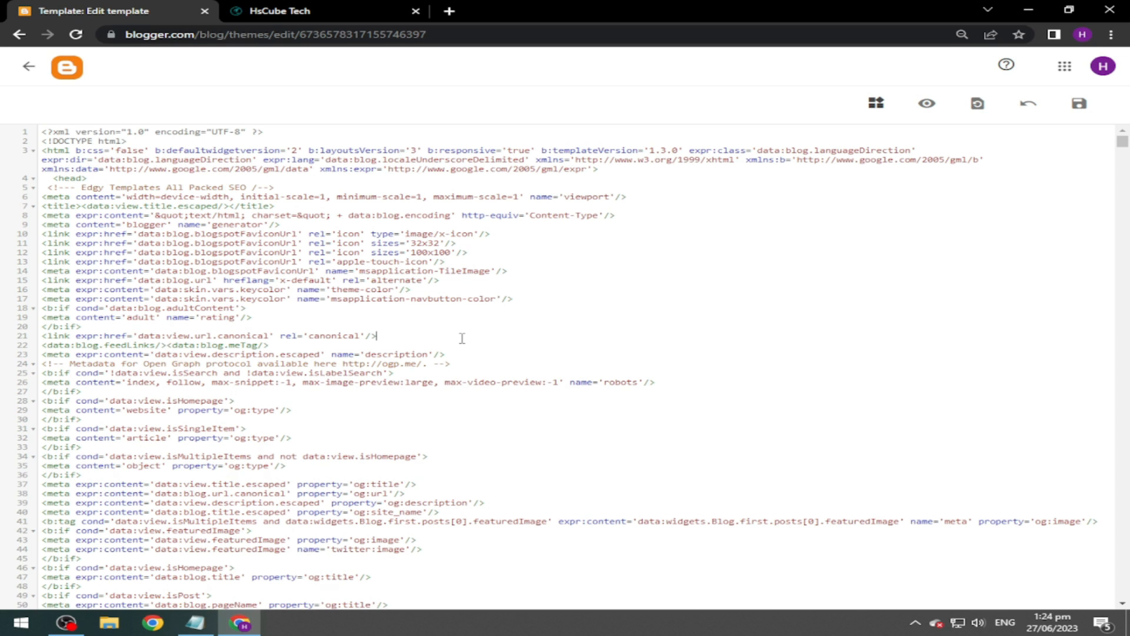
key("ctrl+f")
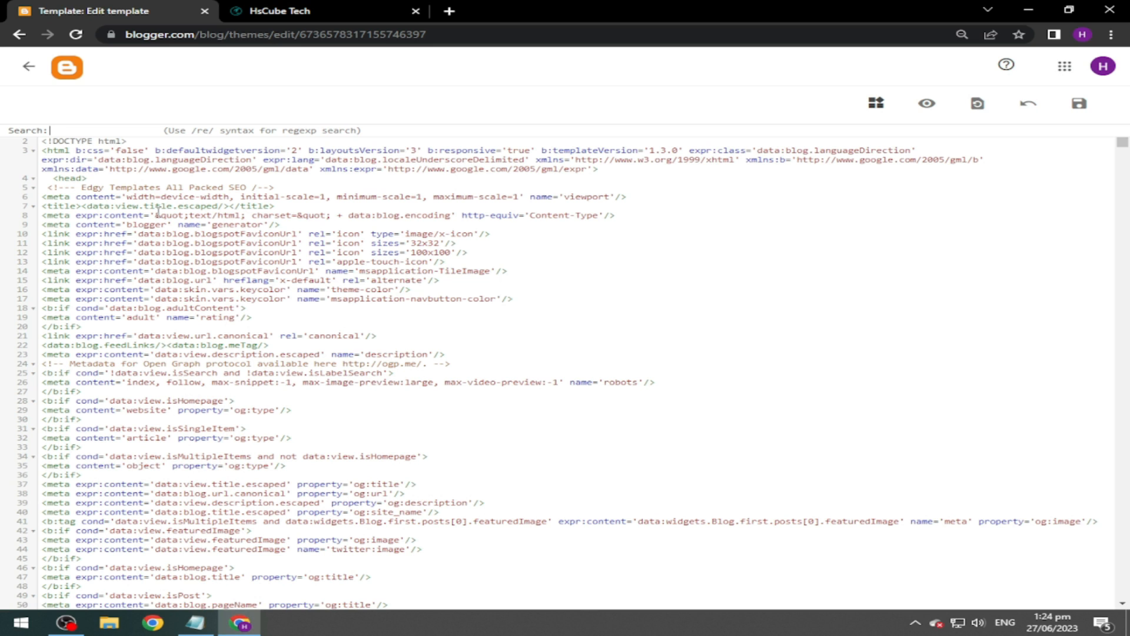
key("ctrl+v")
key("Return")
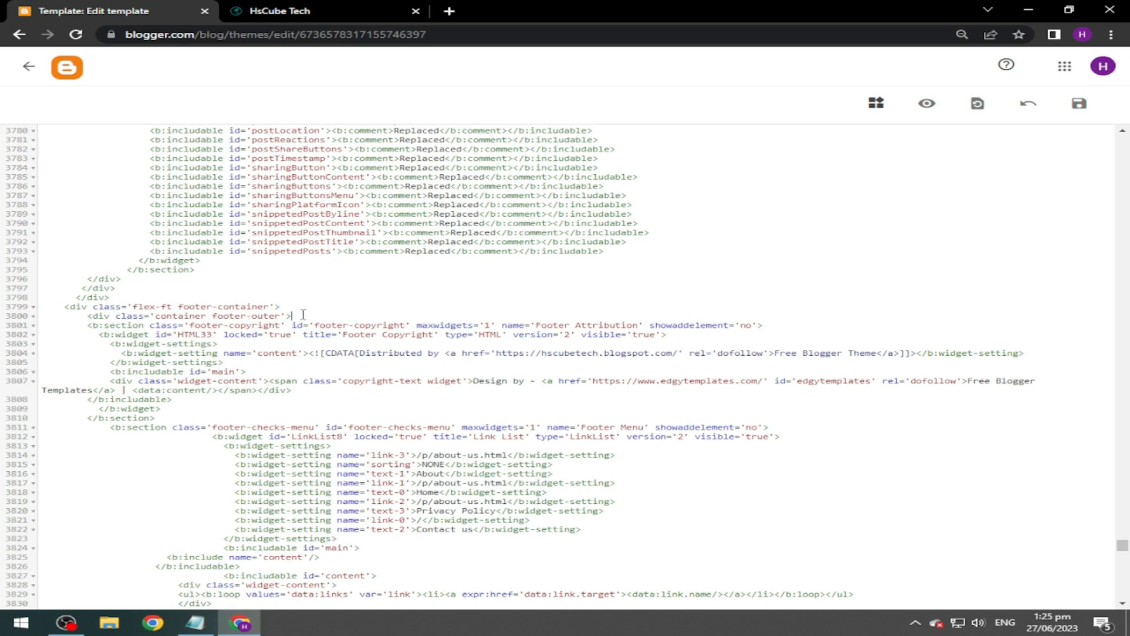
key("Return")
key("Return")
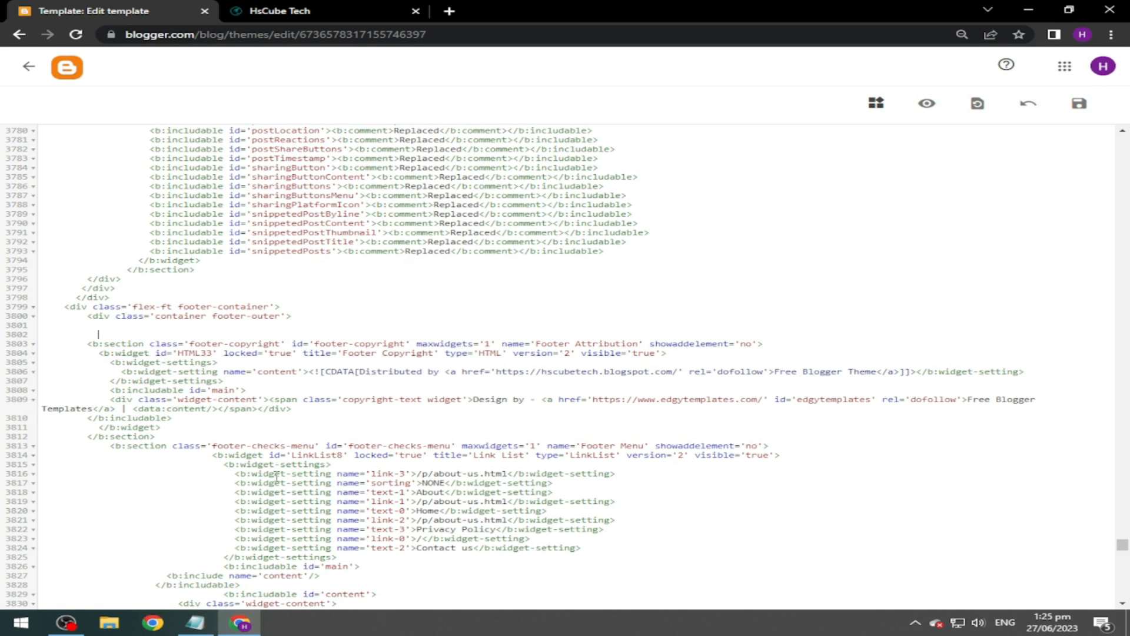
left_click(196, 622)
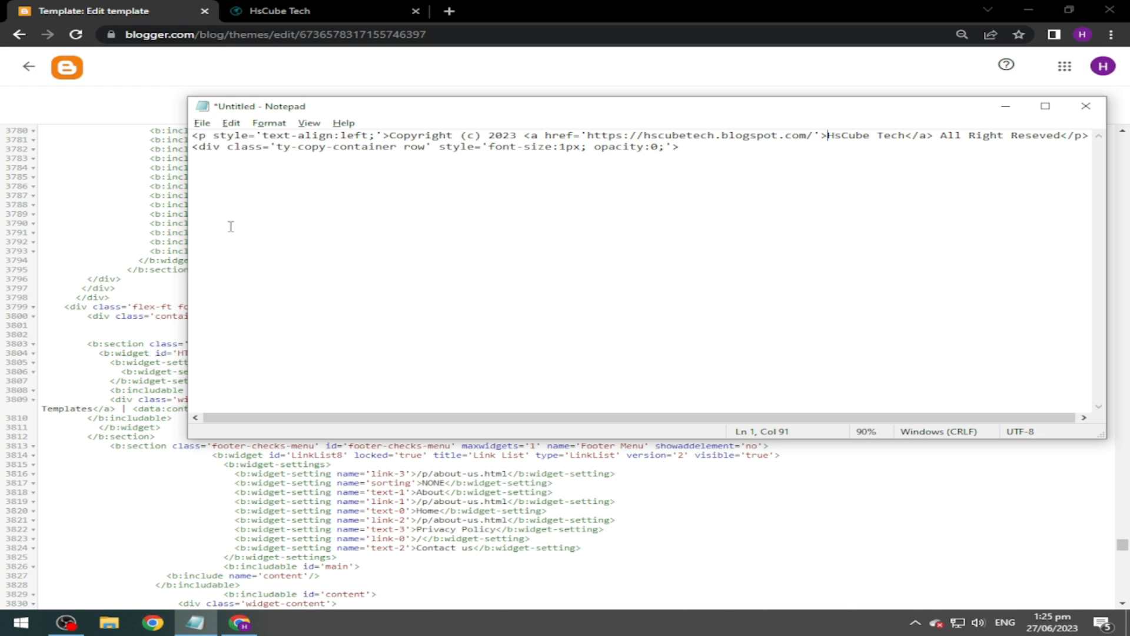
Copy the 2023 HsCube Tech copyright and hidden ty-copy-container code from Notepad, back to template line 3802.
left_click(517, 135)
left_click_drag(588, 135, 814, 136)
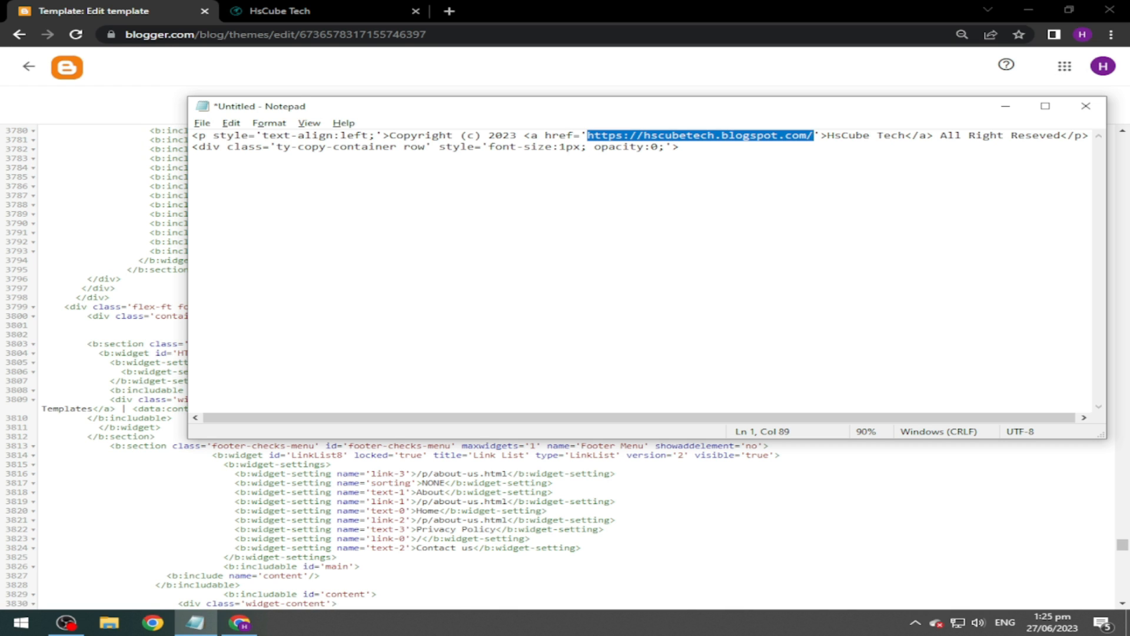
left_click(814, 135)
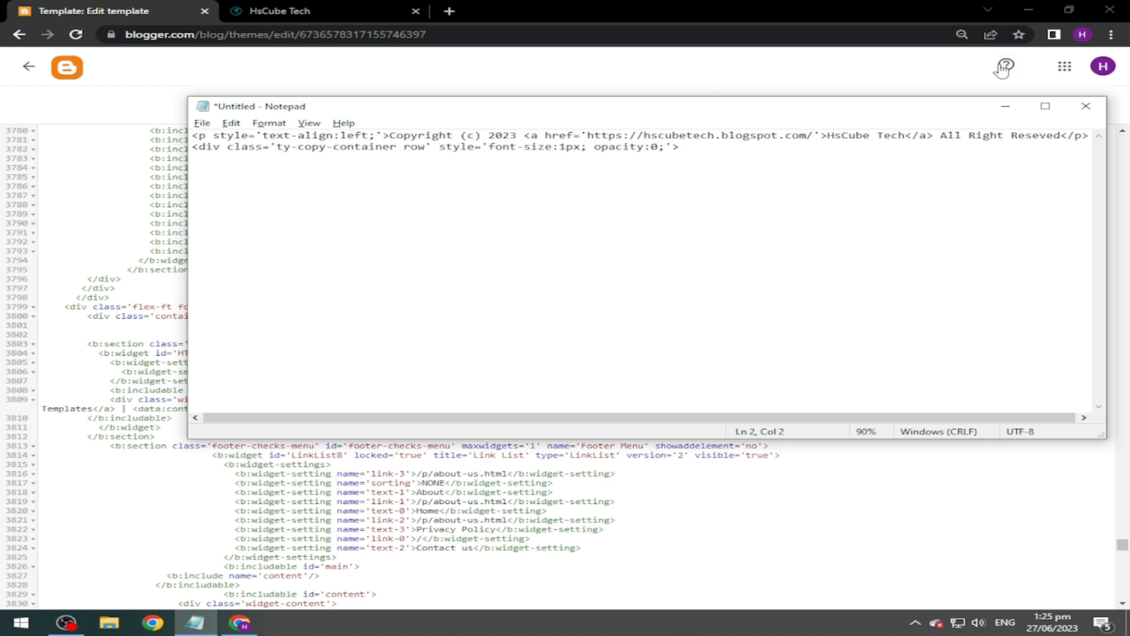
left_click_drag(828, 135, 907, 136)
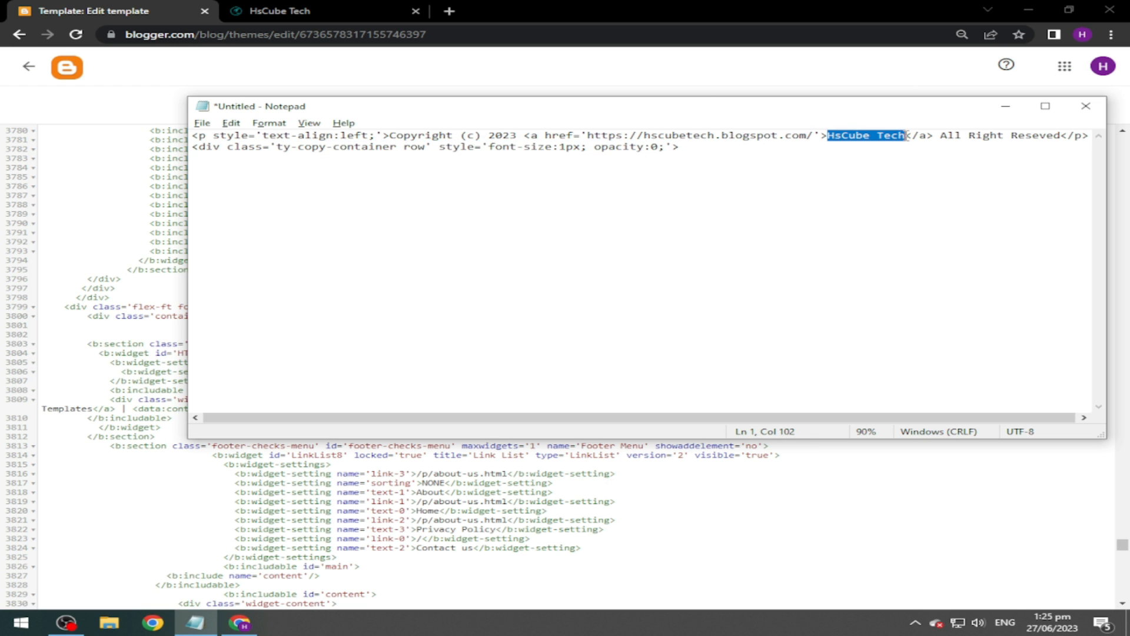
left_click(709, 142)
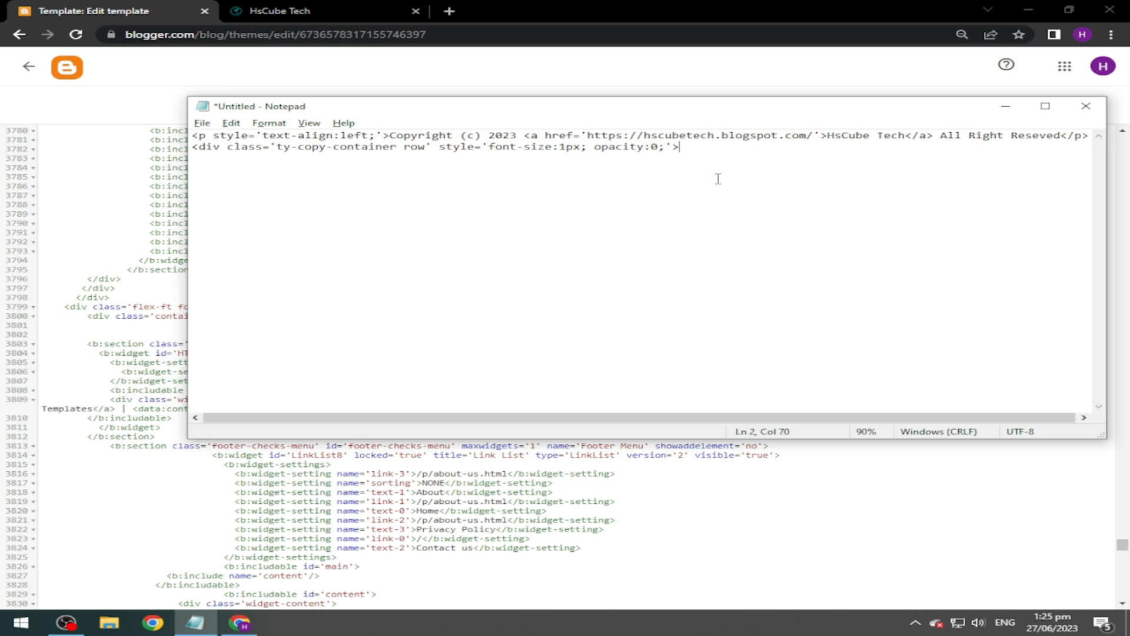
key("ctrl+a")
key("ctrl+c")
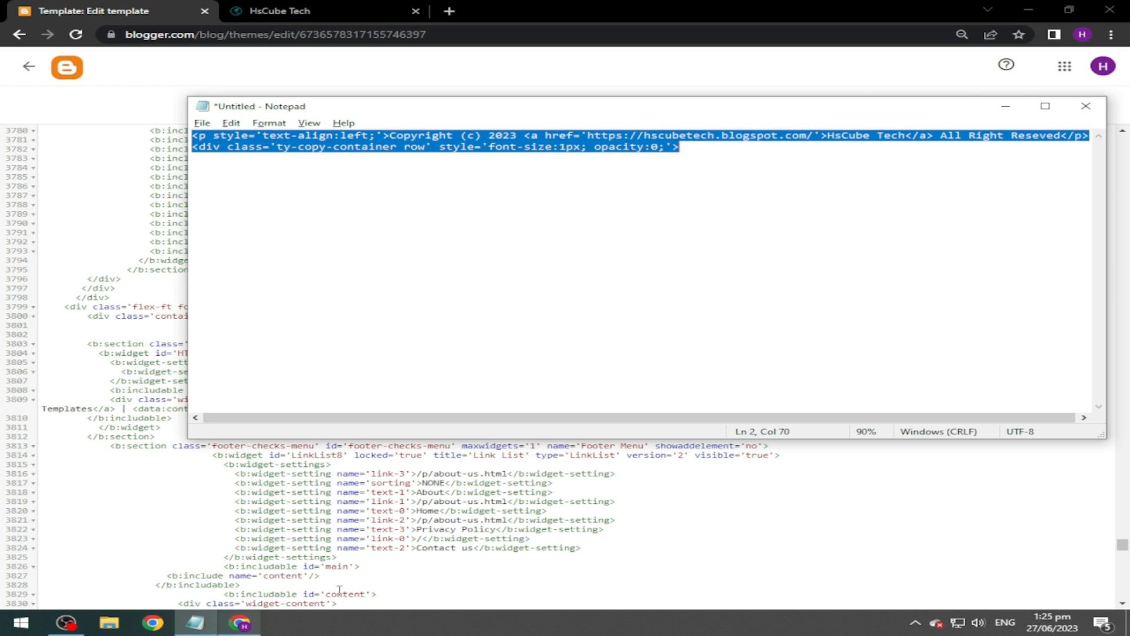
left_click(589, 492)
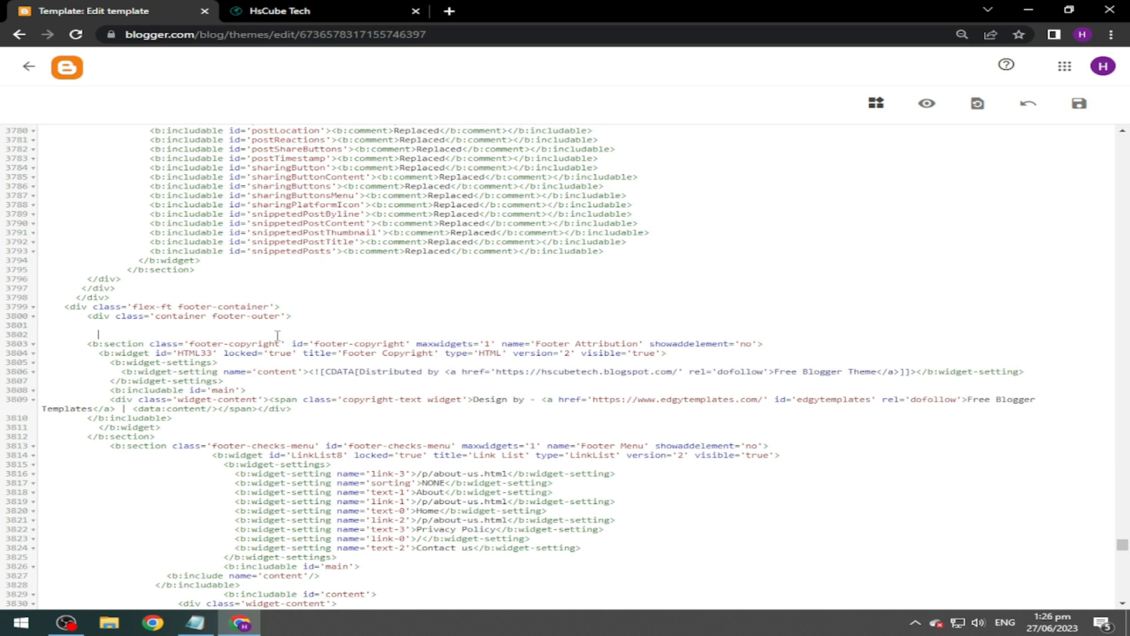
Paste the copyright code at line 3802, add an extra </div> near line 3838, and save the template.
key("ctrl+v")
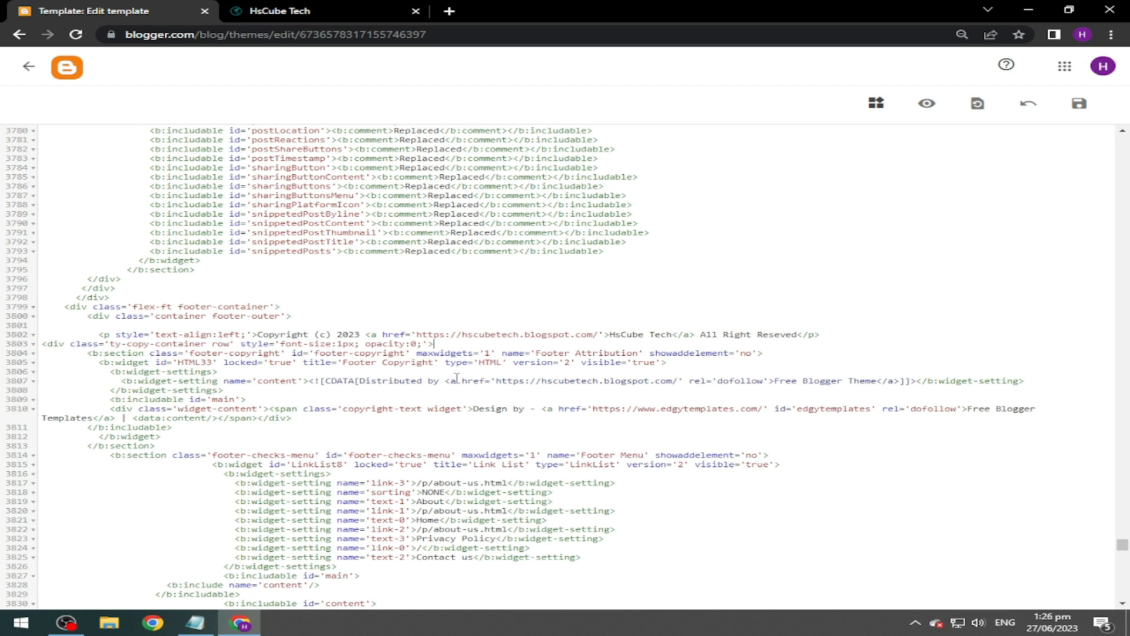
key("Return")
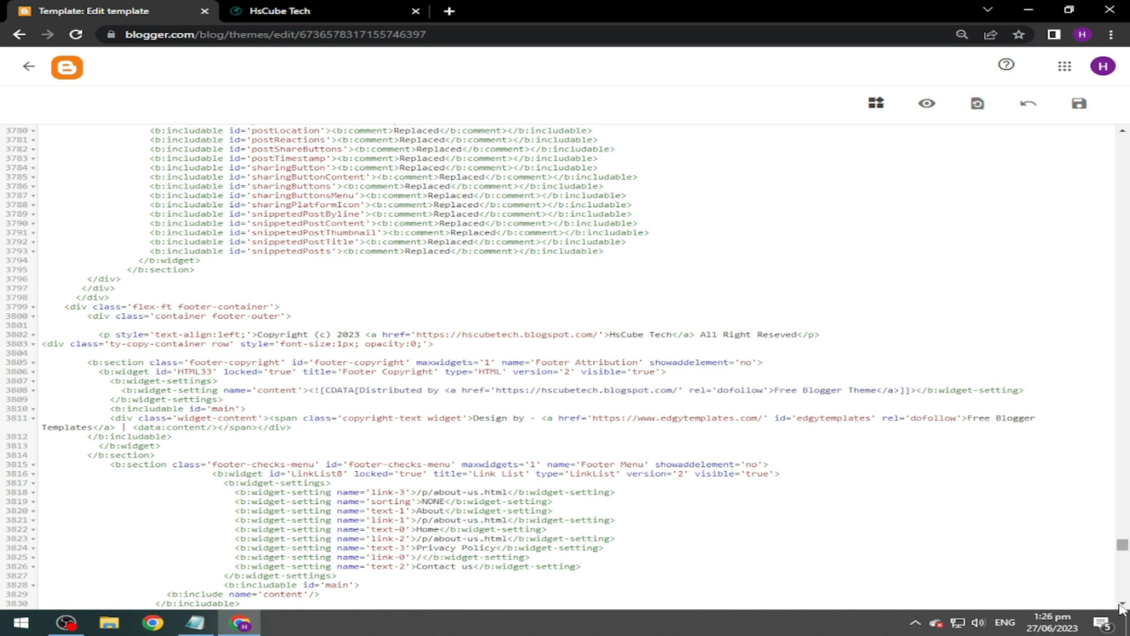
scroll(208, 485, "down", 4)
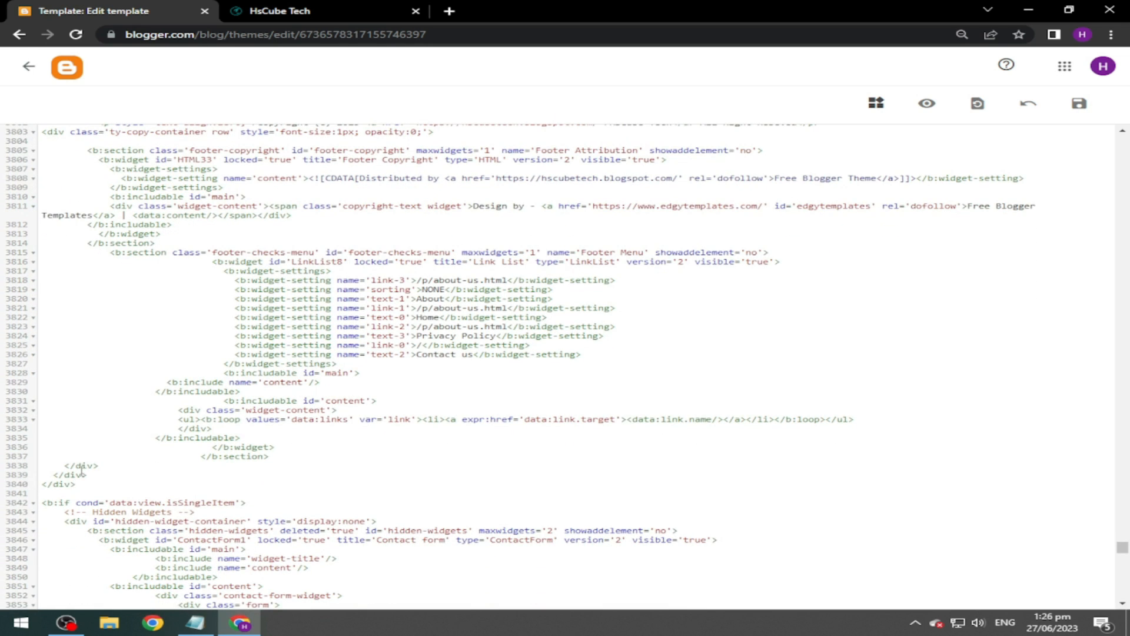
left_click(106, 469)
key("Return")
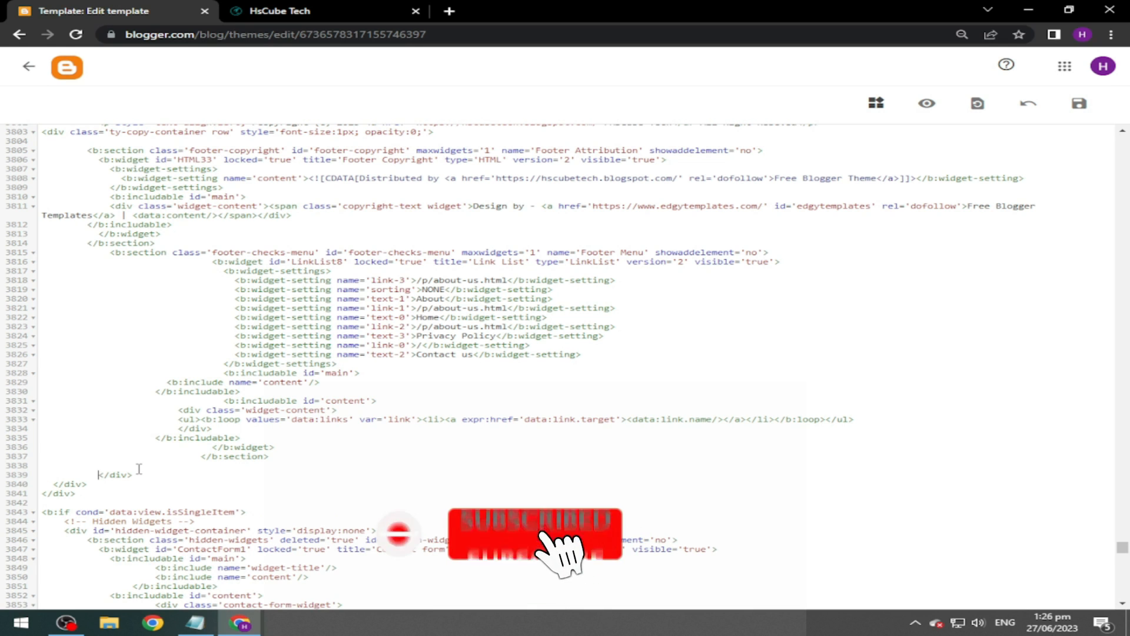
key("Up")
type("</div>")
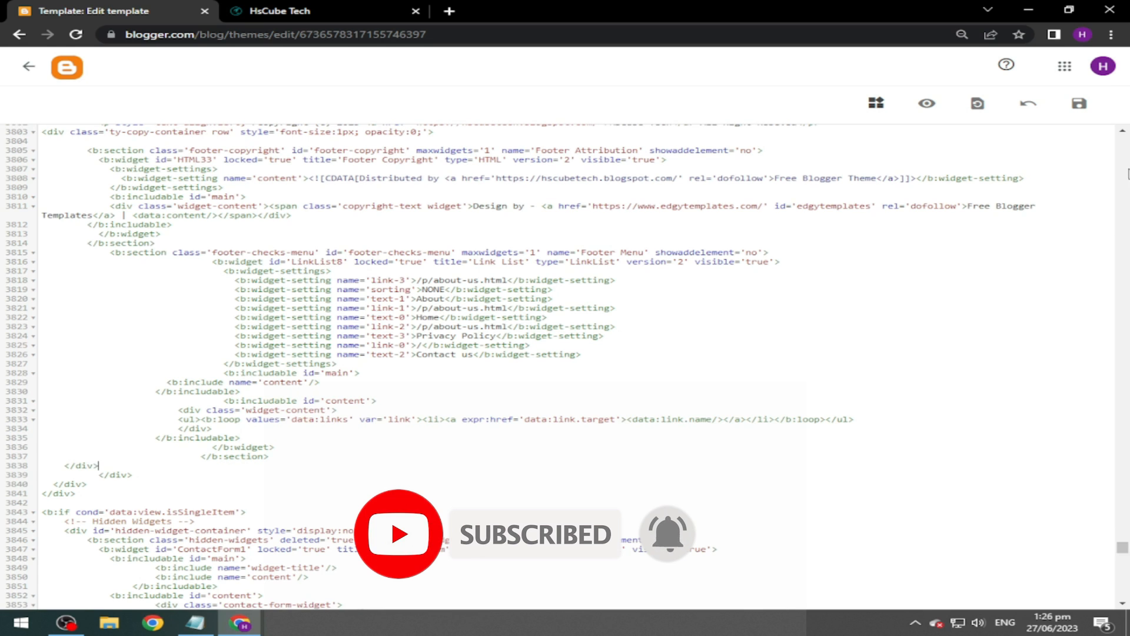
left_click(1077, 106)
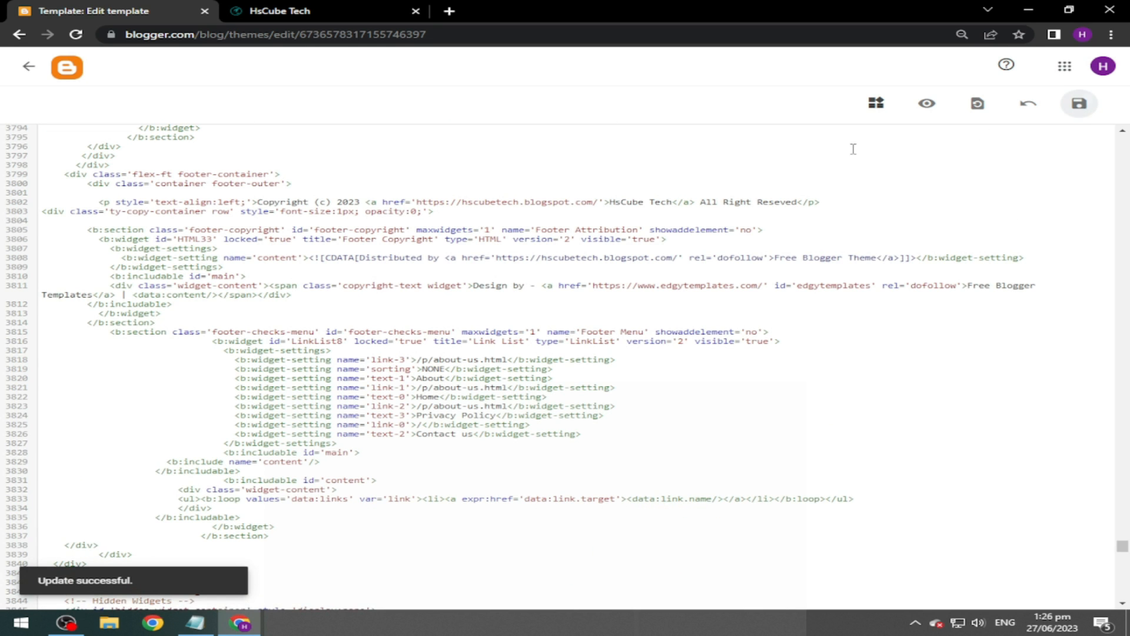
Reload the live HsCube Tech blog and check the new copyright footer line.
left_click(309, 9)
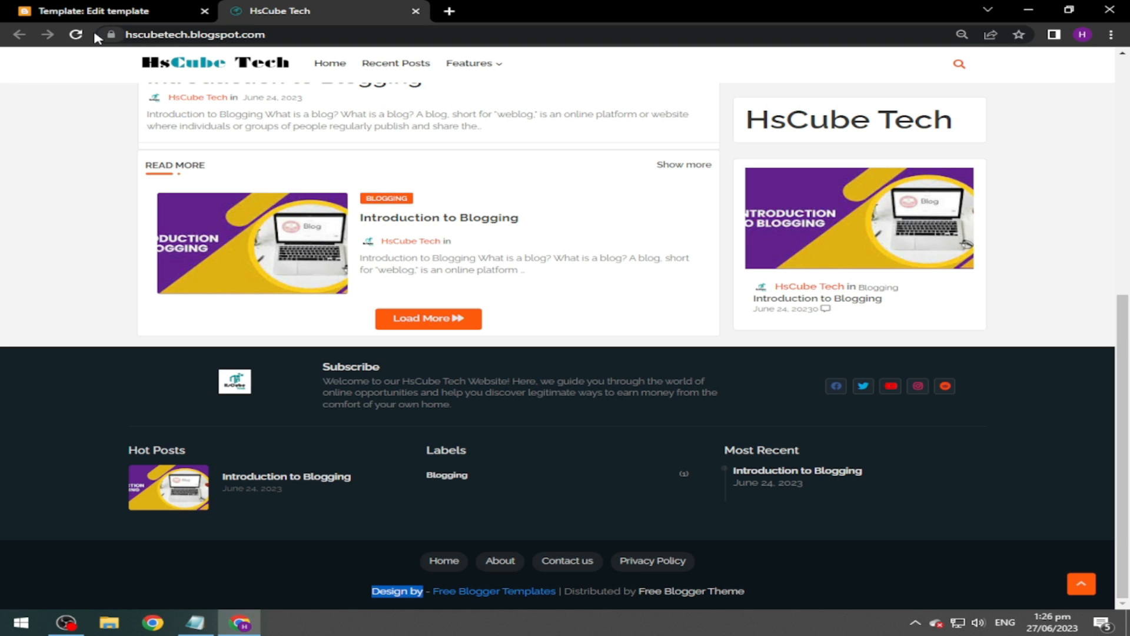
left_click(78, 36)
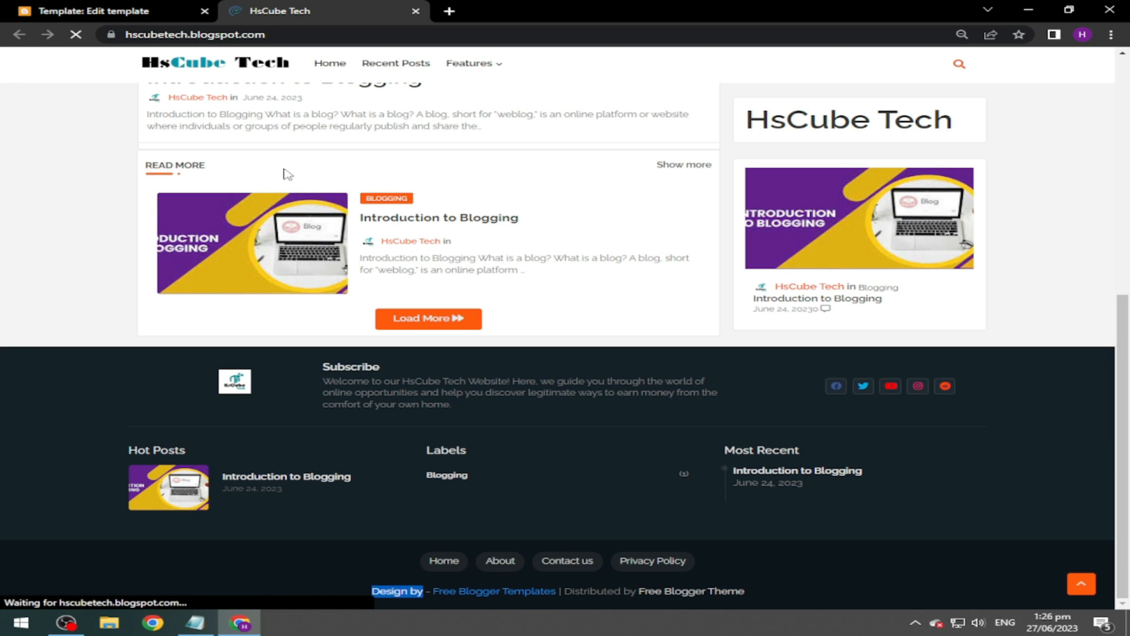
scroll(934, 394, "down", 10)
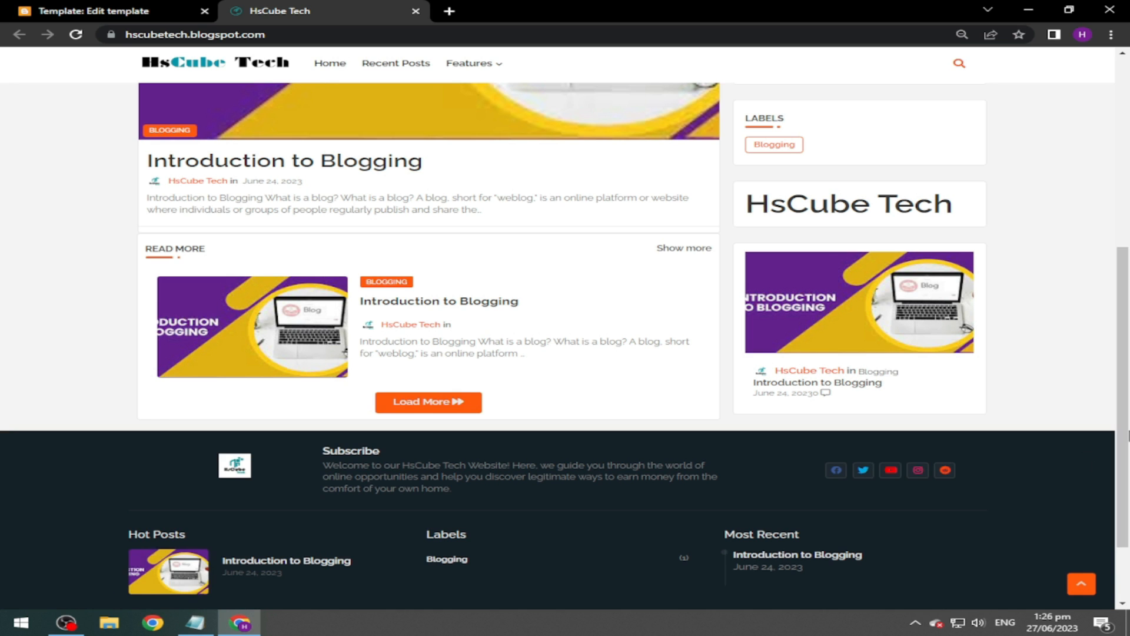
scroll(934, 393, "down", 2)
left_click_drag(423, 594, 956, 589)
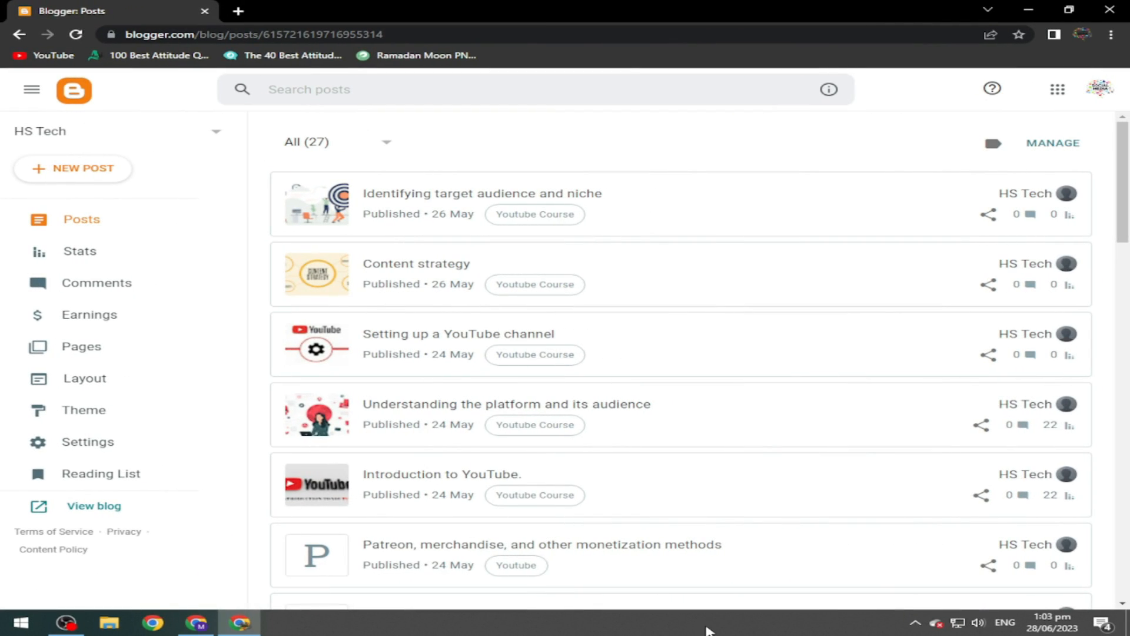
Open the HS Tech blog settings and follow the Crawlers and indexing Google Search Console link.
left_click(194, 457)
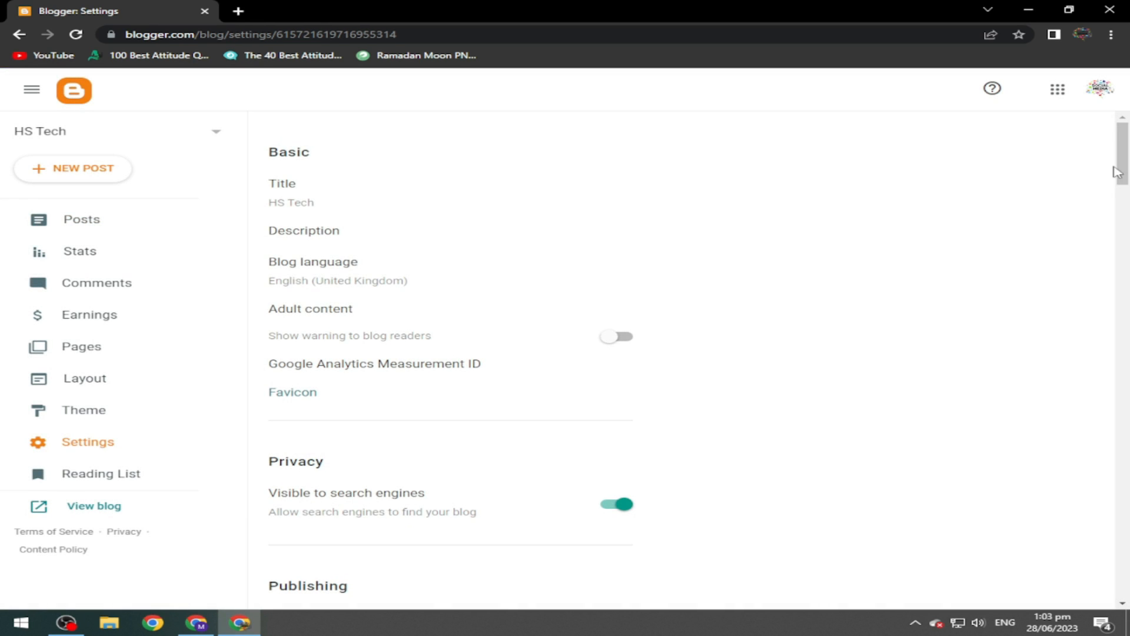
left_click_drag(1126, 157, 1127, 177)
left_click_drag(1128, 327, 1129, 512)
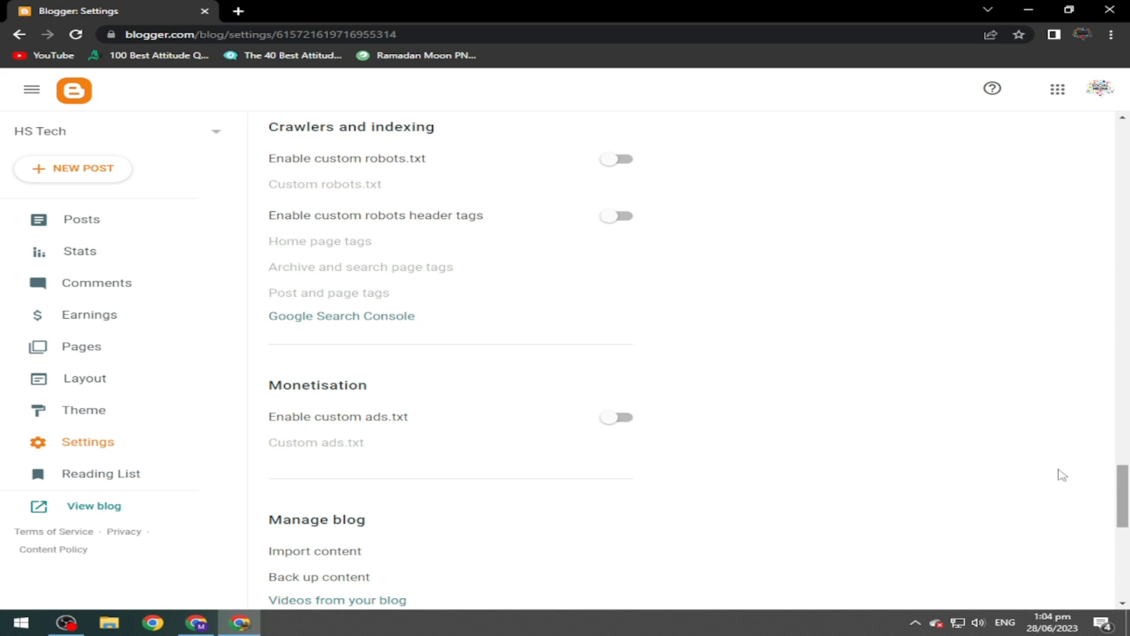
left_click(373, 317)
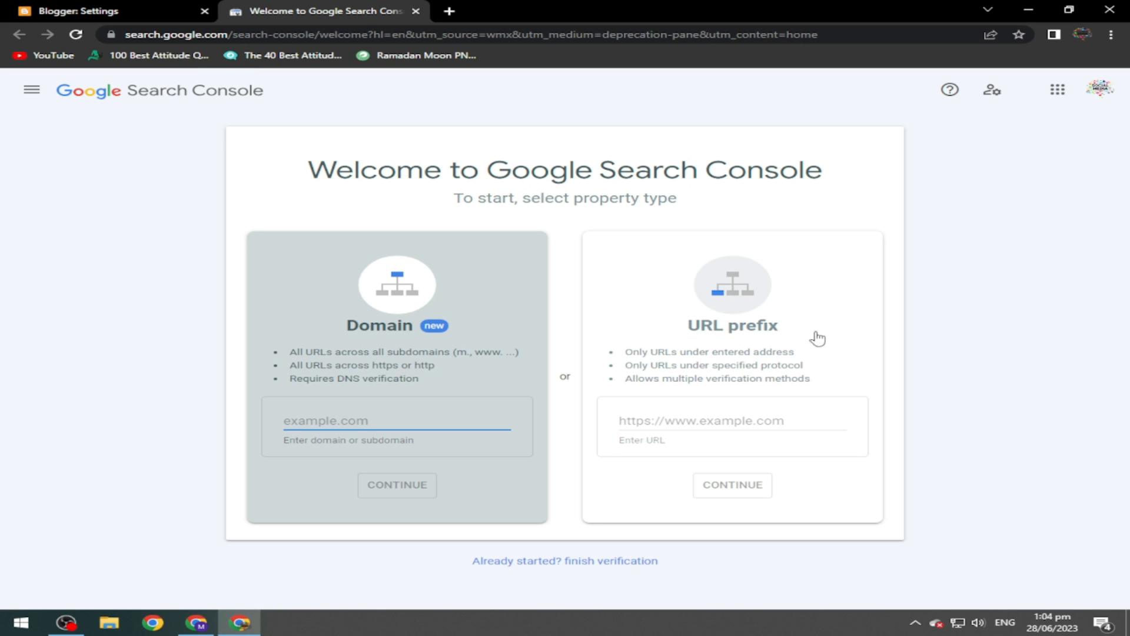
Add the blog address copied from the live blog as a URL prefix property and open it.
left_click(777, 320)
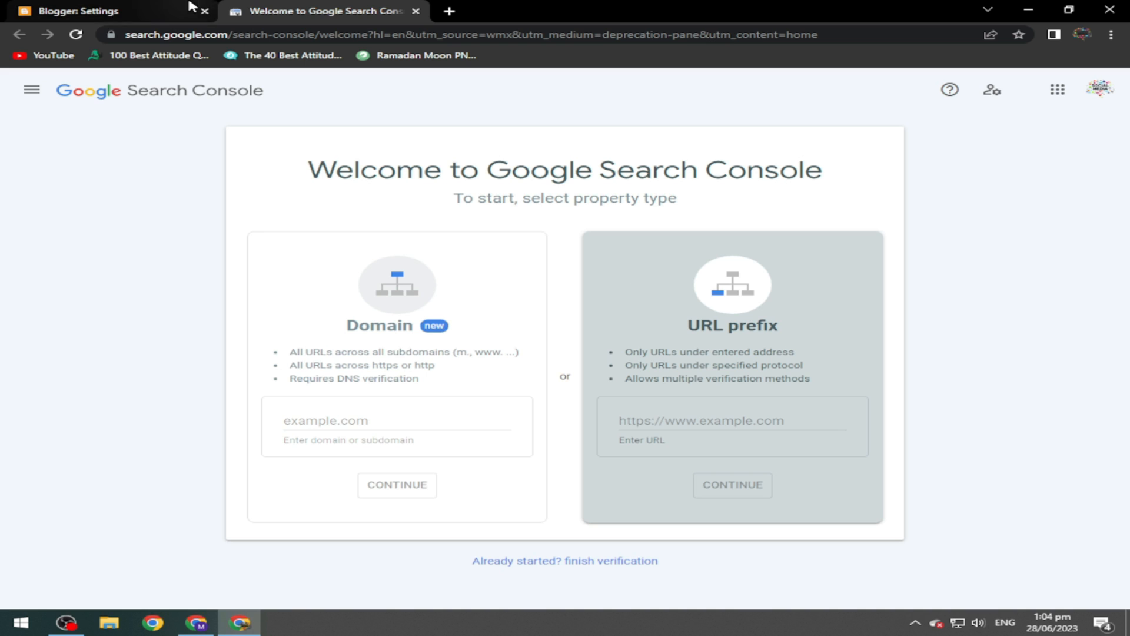
left_click(117, 11)
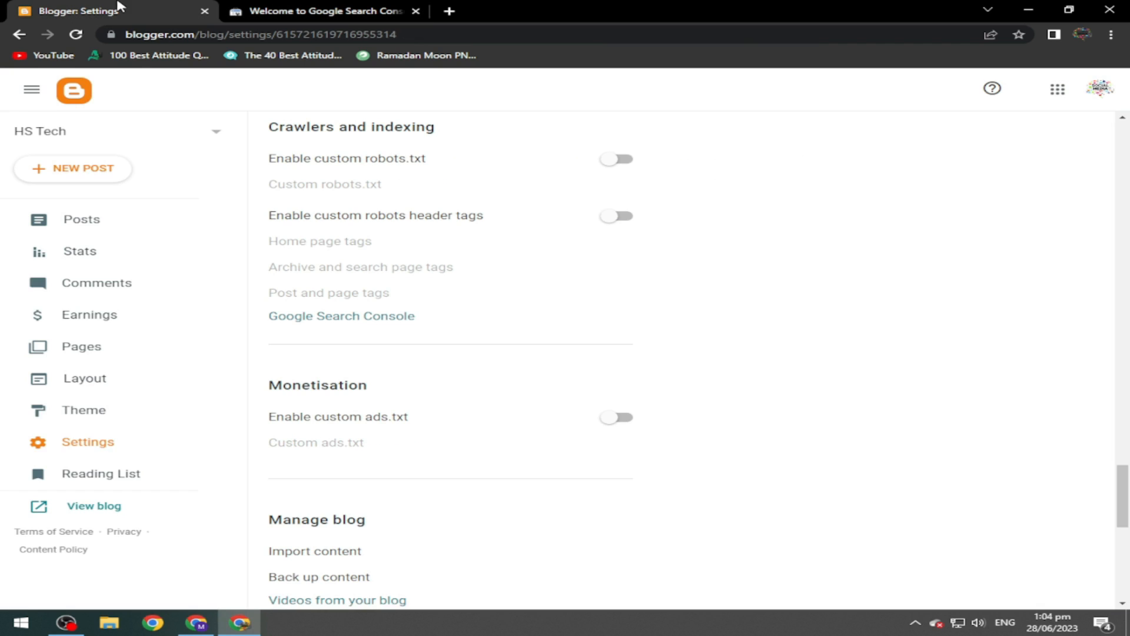
left_click(88, 506)
left_click(335, 33)
key("ctrl+c")
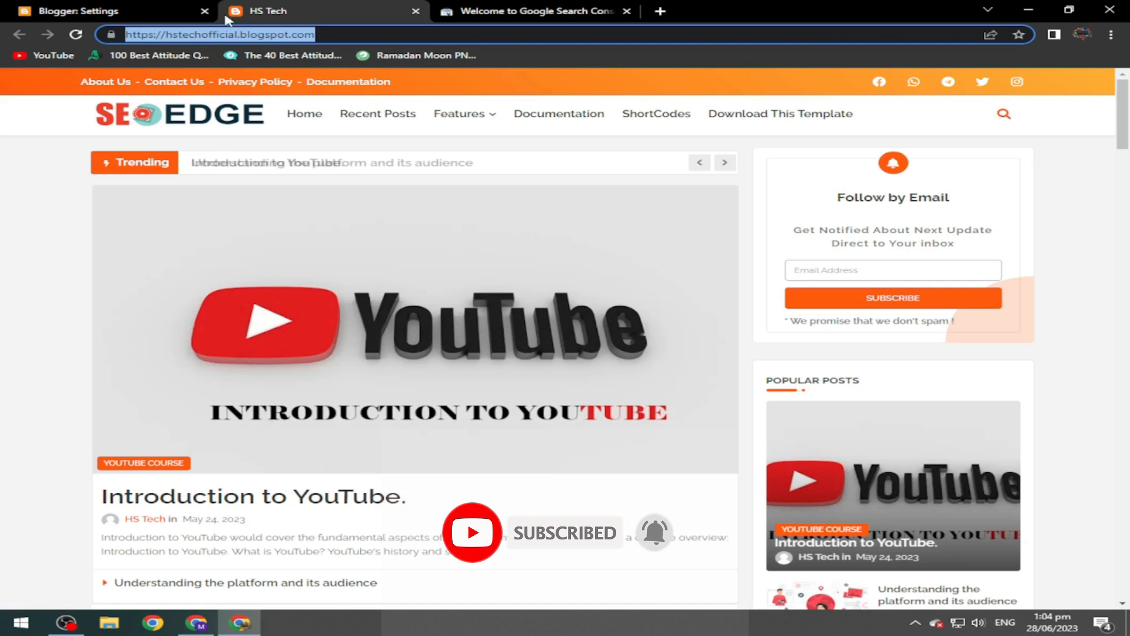
left_click(553, 12)
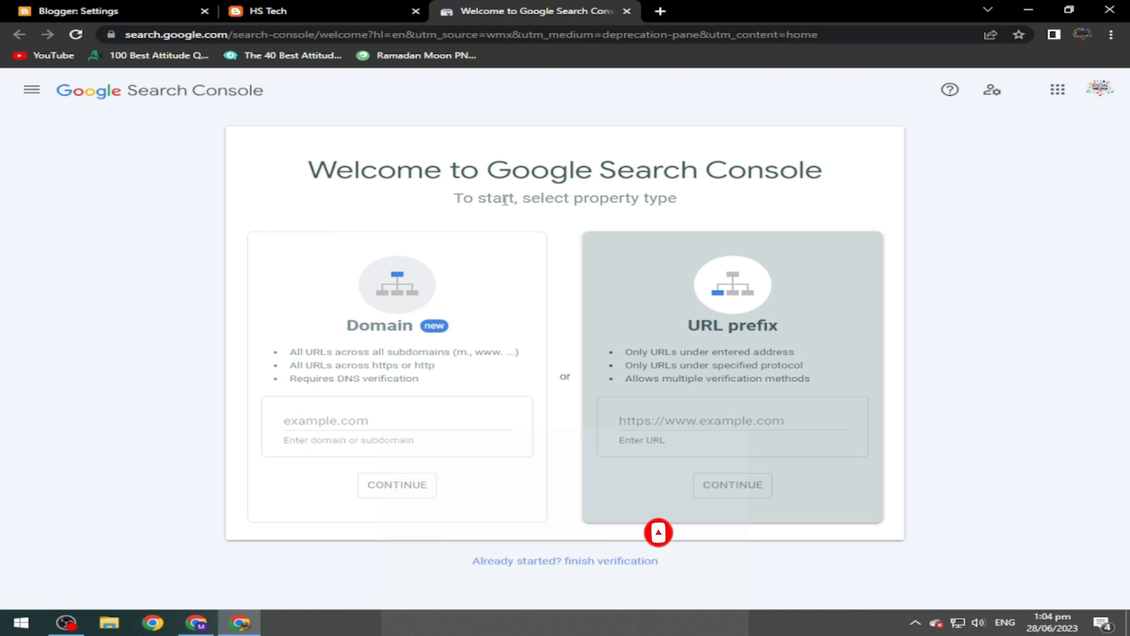
left_click(678, 417)
key("ctrl+v")
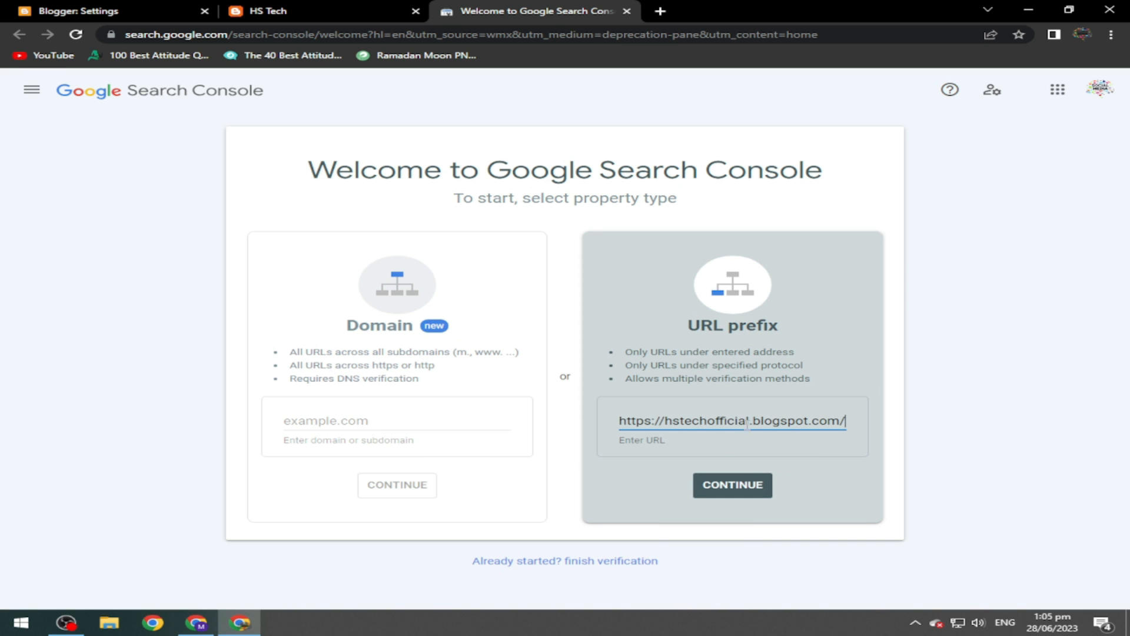
left_click(740, 489)
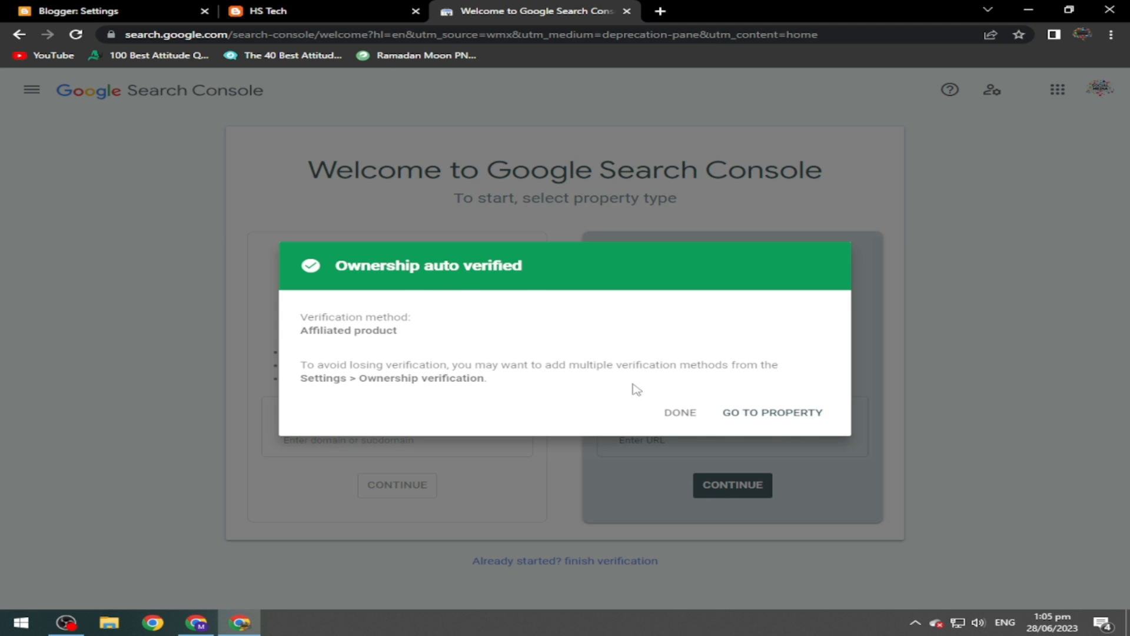
left_click(764, 415)
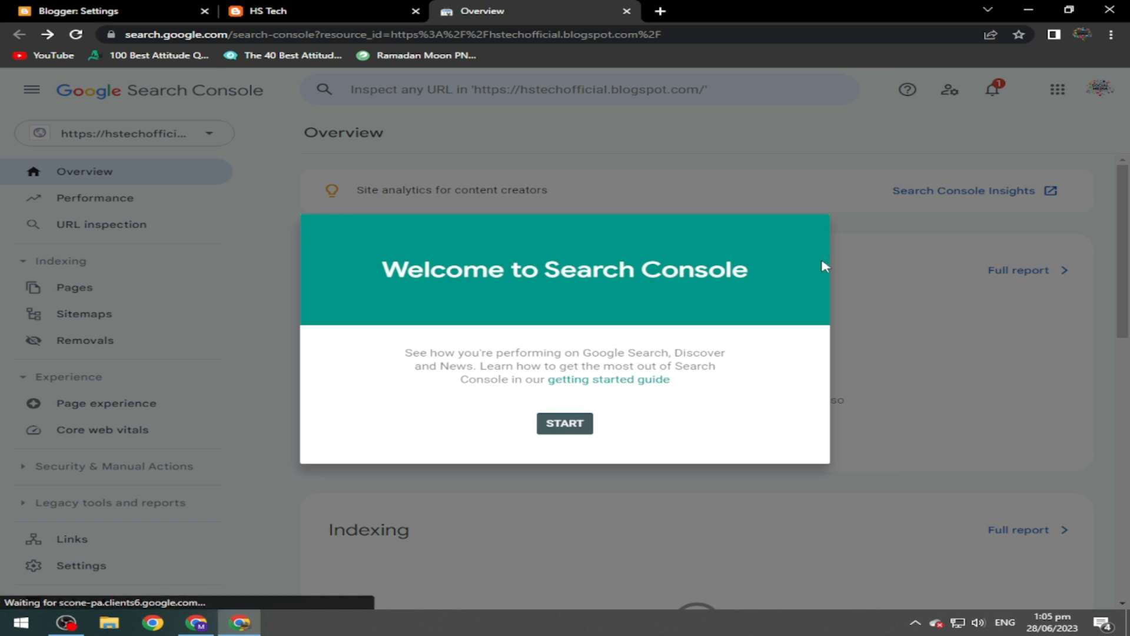
Dismiss the Search Console welcome and tips, glancing at property settings and the property list.
left_click(581, 426)
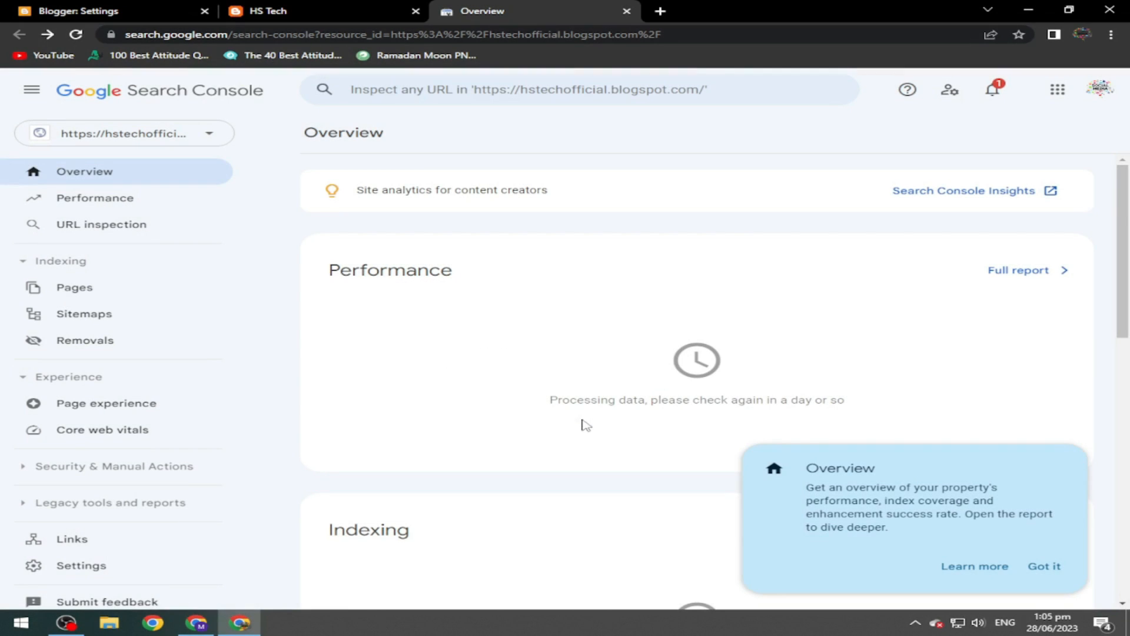
left_click(1044, 569)
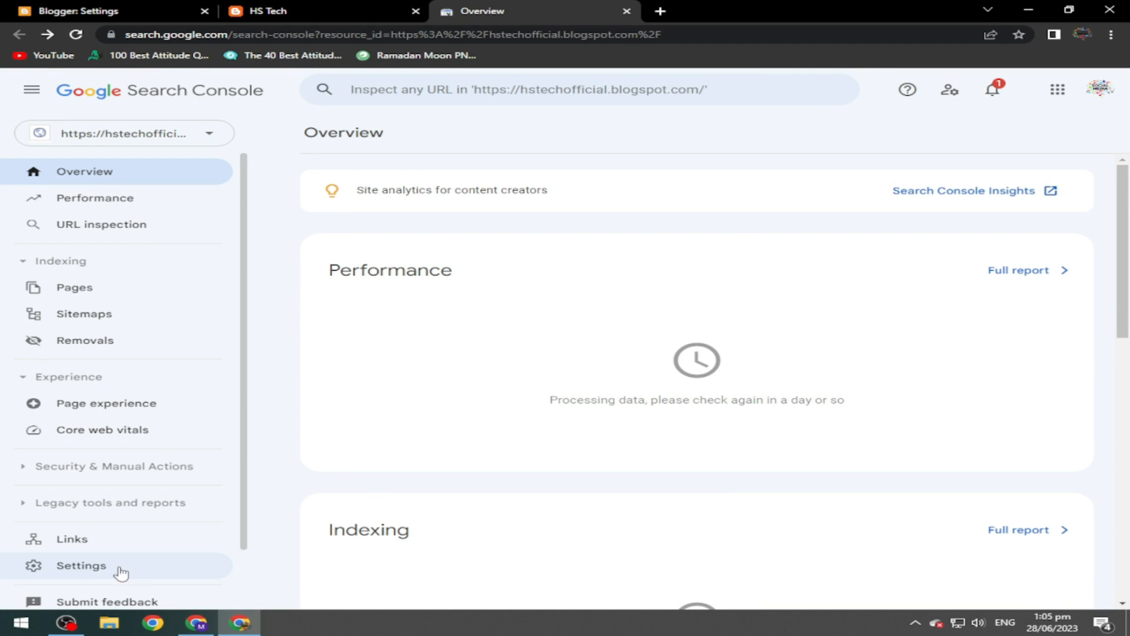
left_click(94, 572)
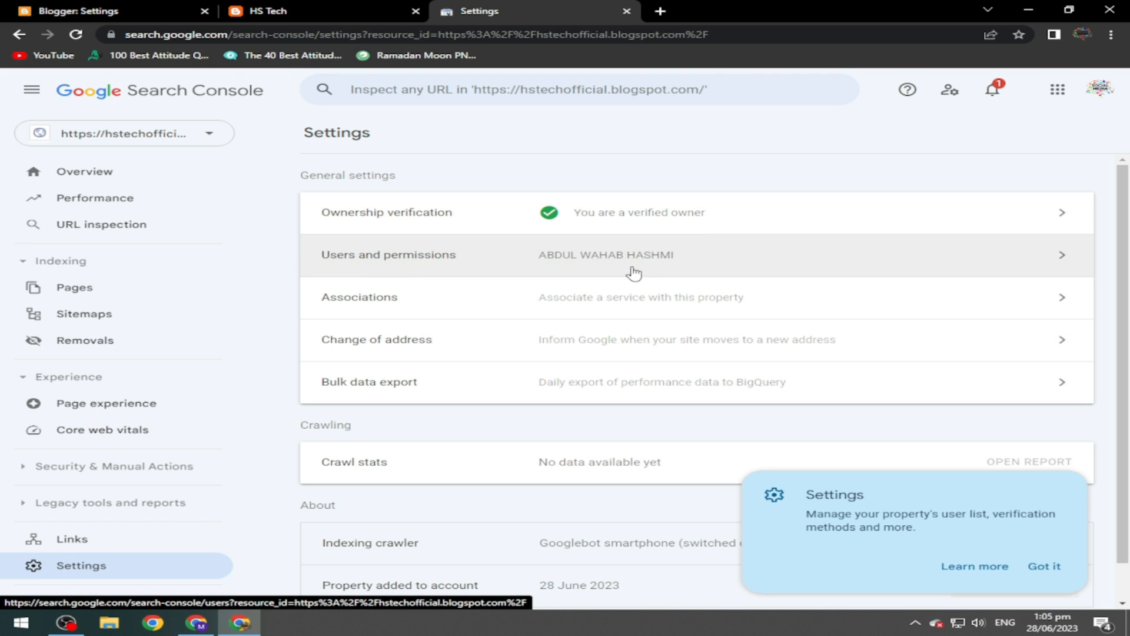
left_click(214, 140)
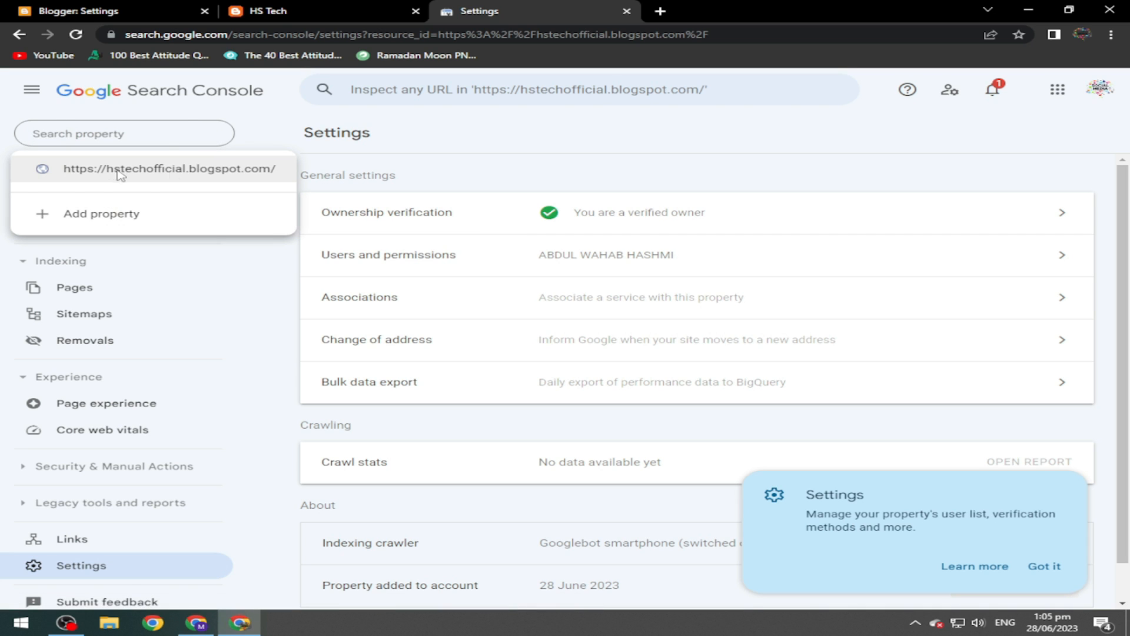
left_click(487, 163)
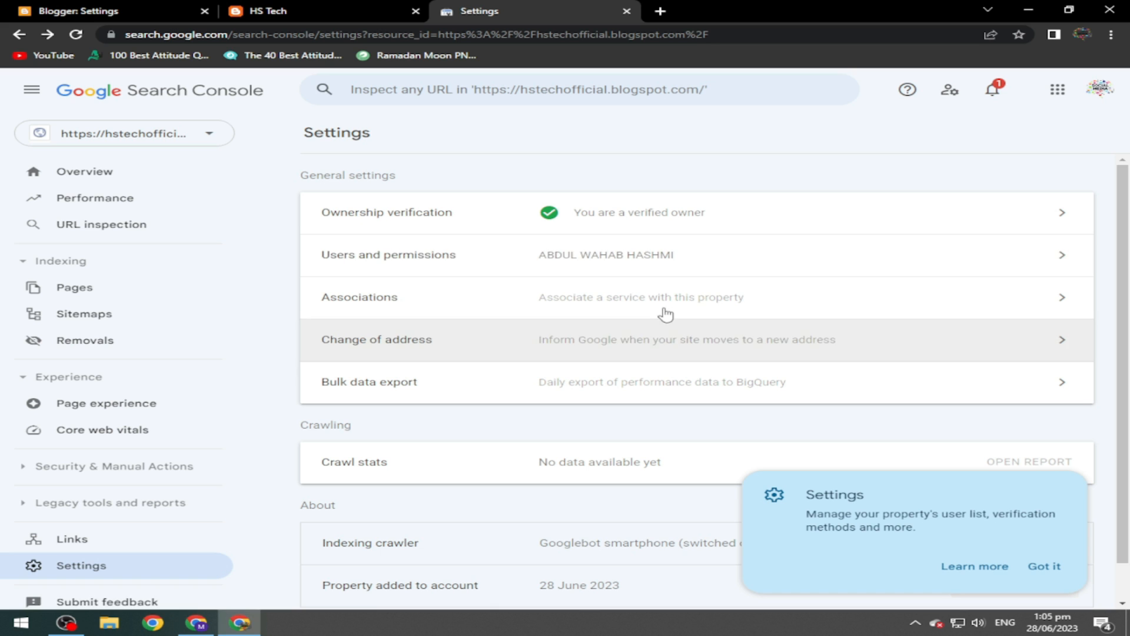
left_click(1036, 568)
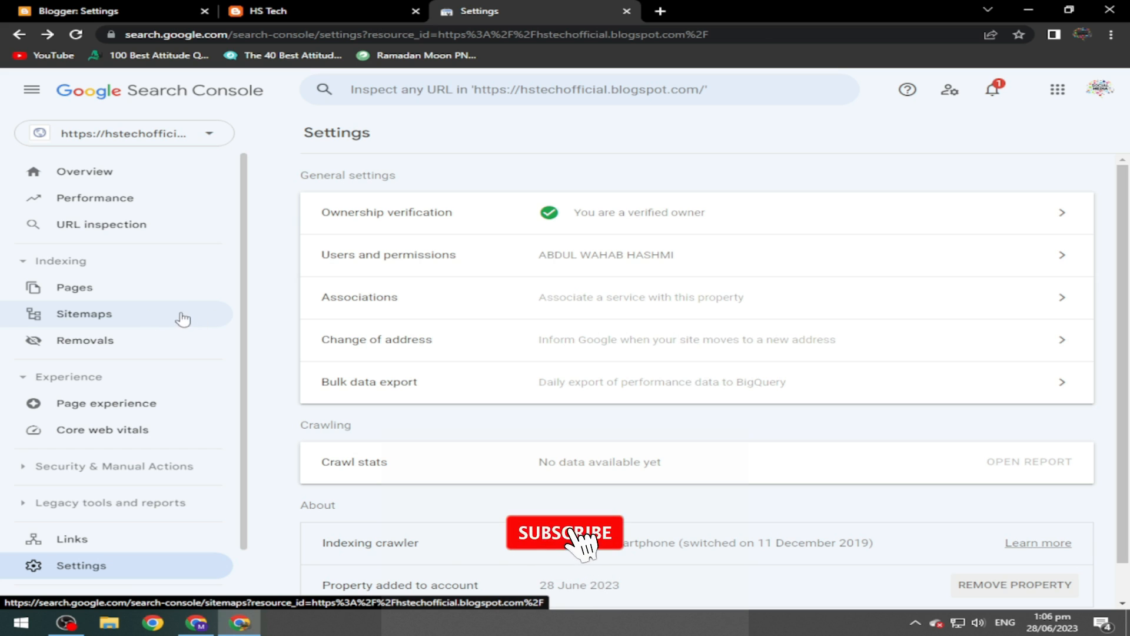
Expand the Indexing reports and open Sitemaps.
left_click(22, 265)
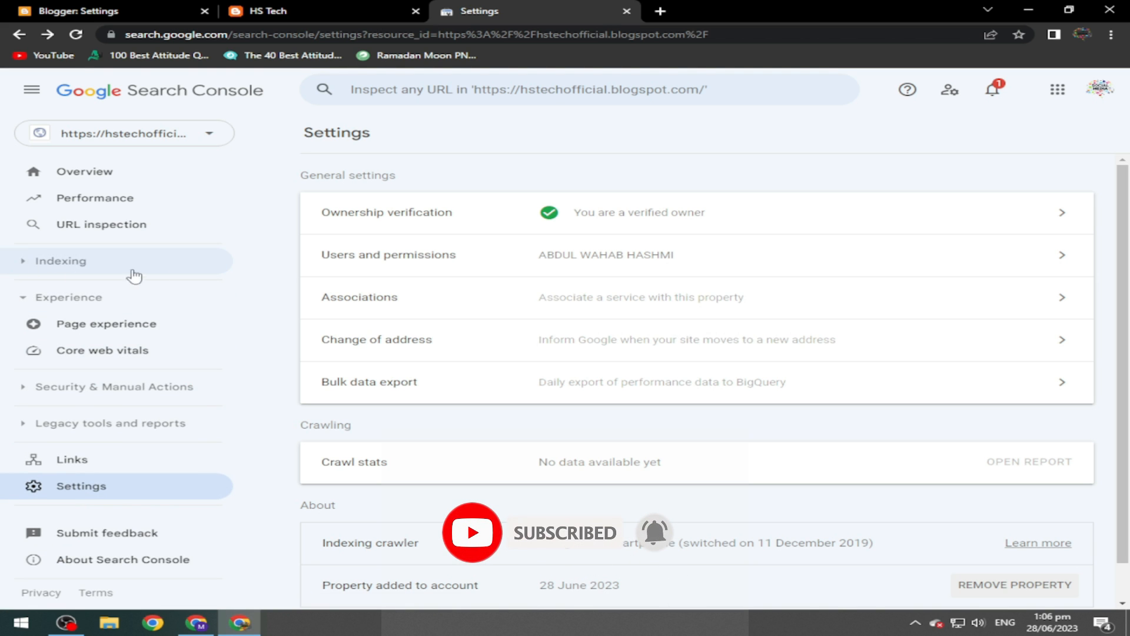
left_click(24, 265)
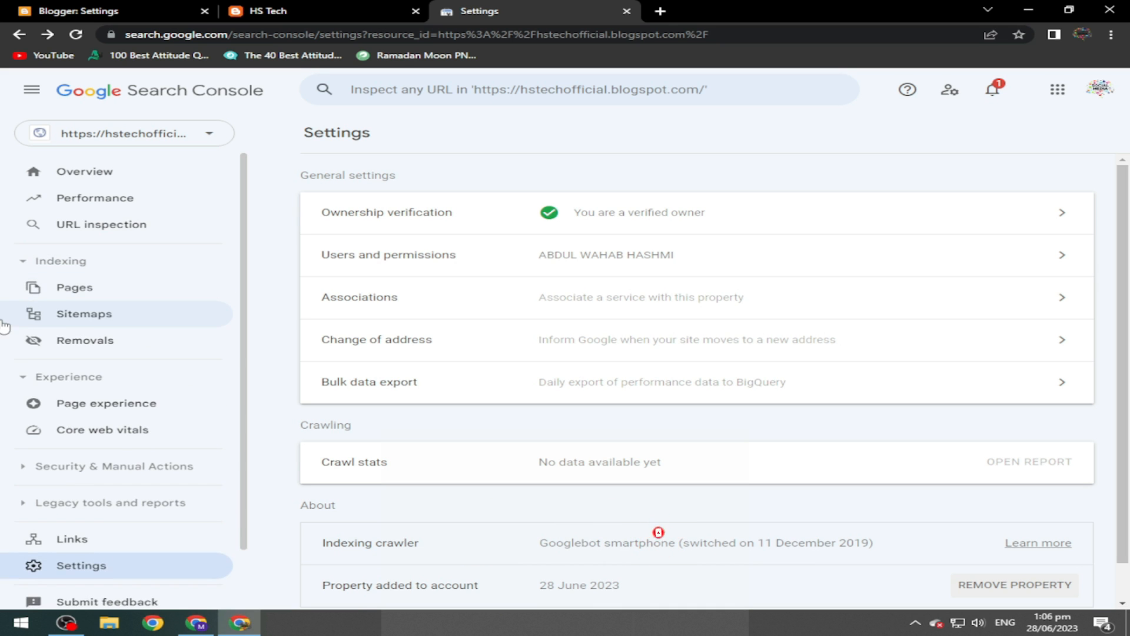
left_click(92, 317)
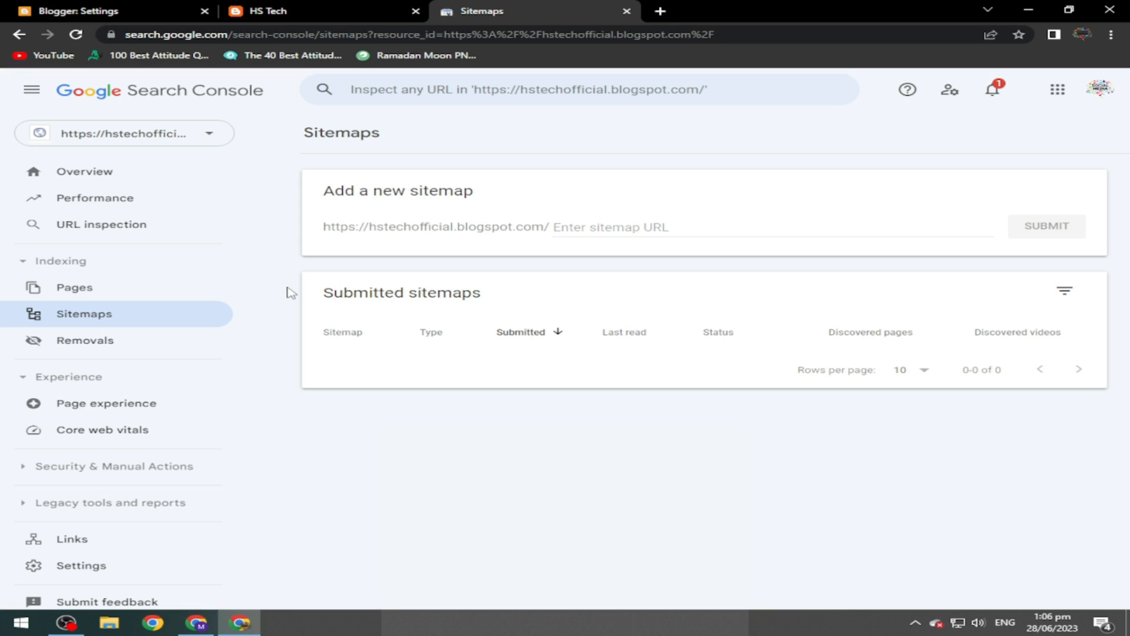
Submit sitemap.xml for the blog, acknowledge the confirmation, and return to Blogger's post list.
left_click_drag(325, 230, 555, 235)
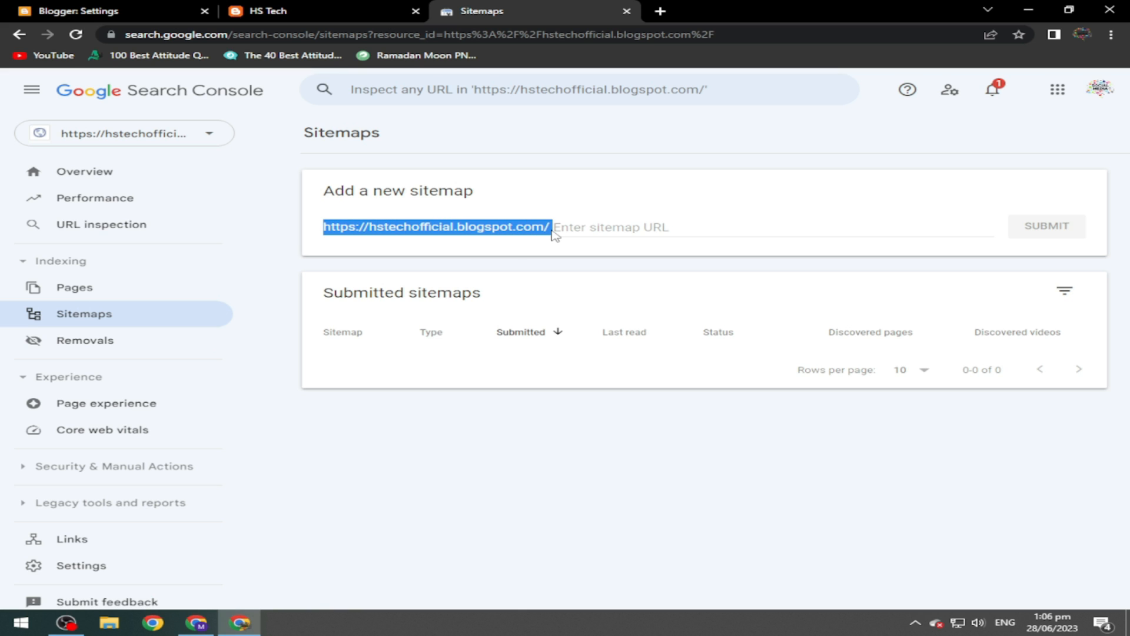
left_click(586, 230)
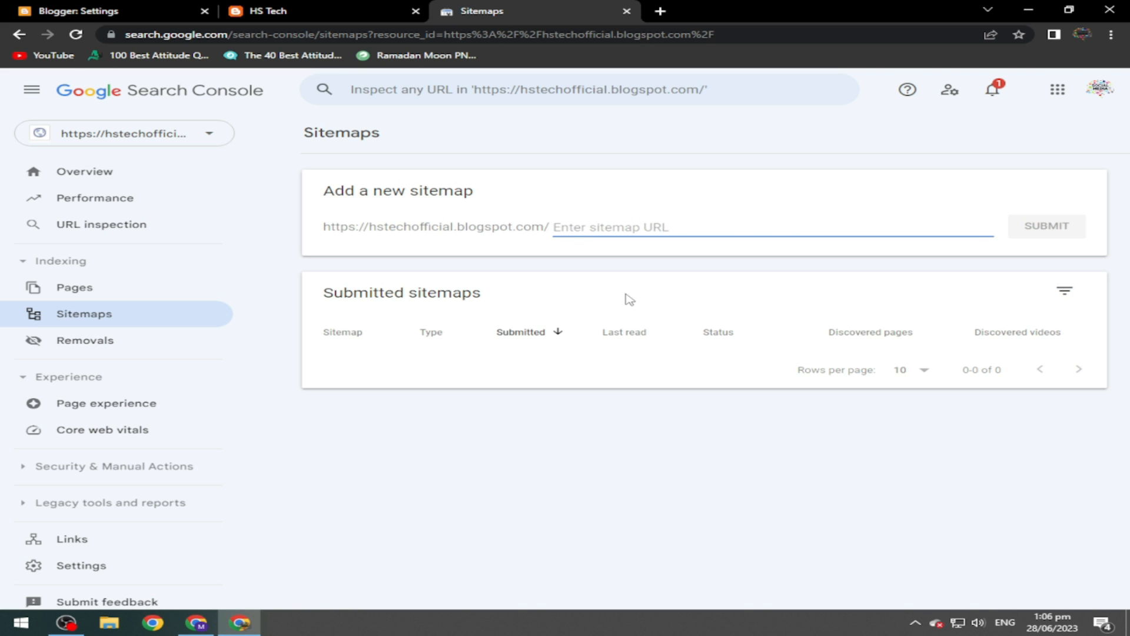
type("sitemap.xml")
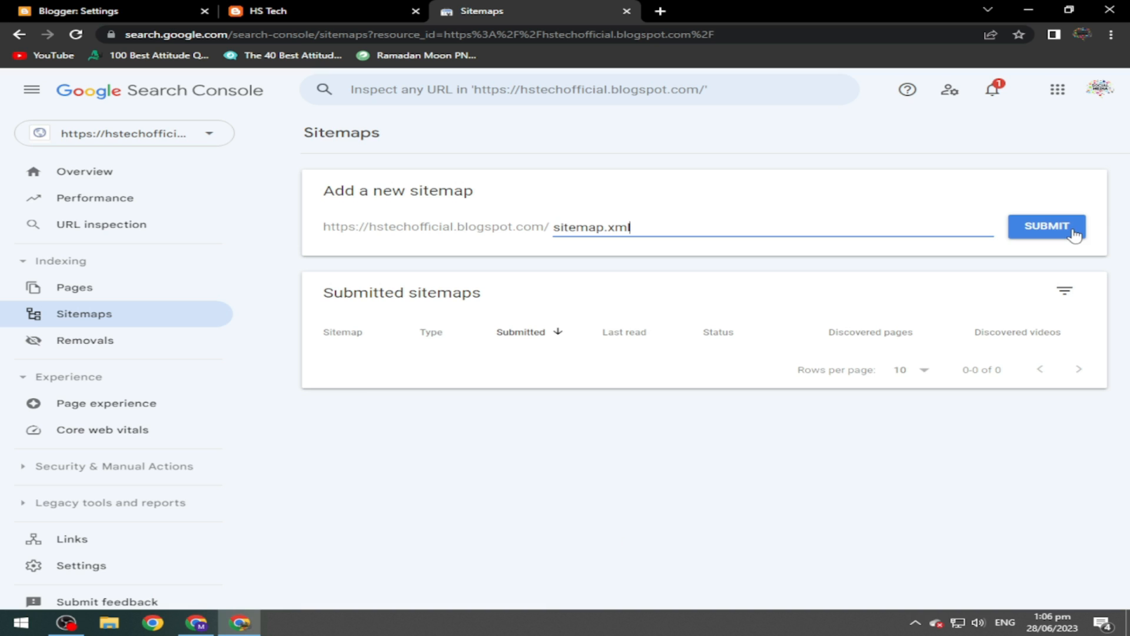
left_click(1047, 226)
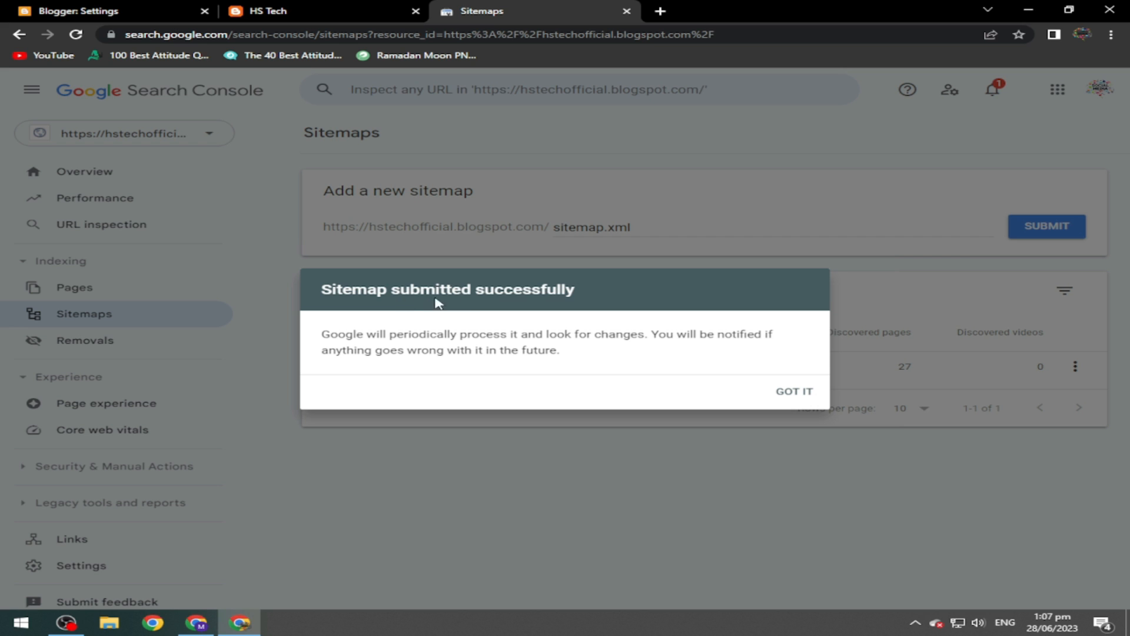
left_click(794, 392)
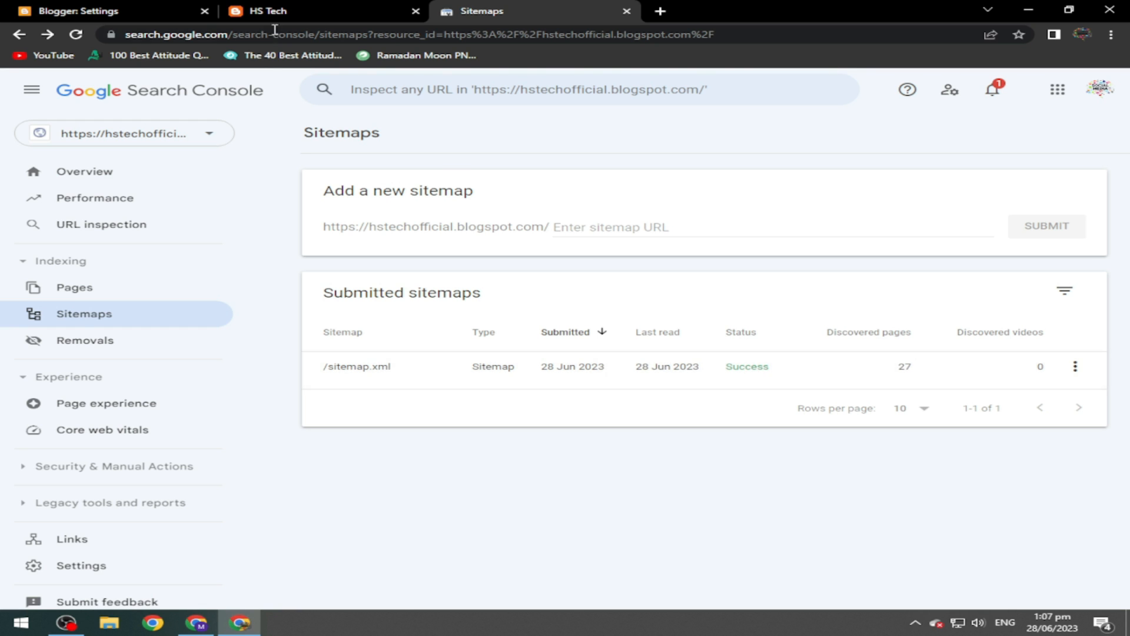
left_click(120, 11)
left_click(112, 234)
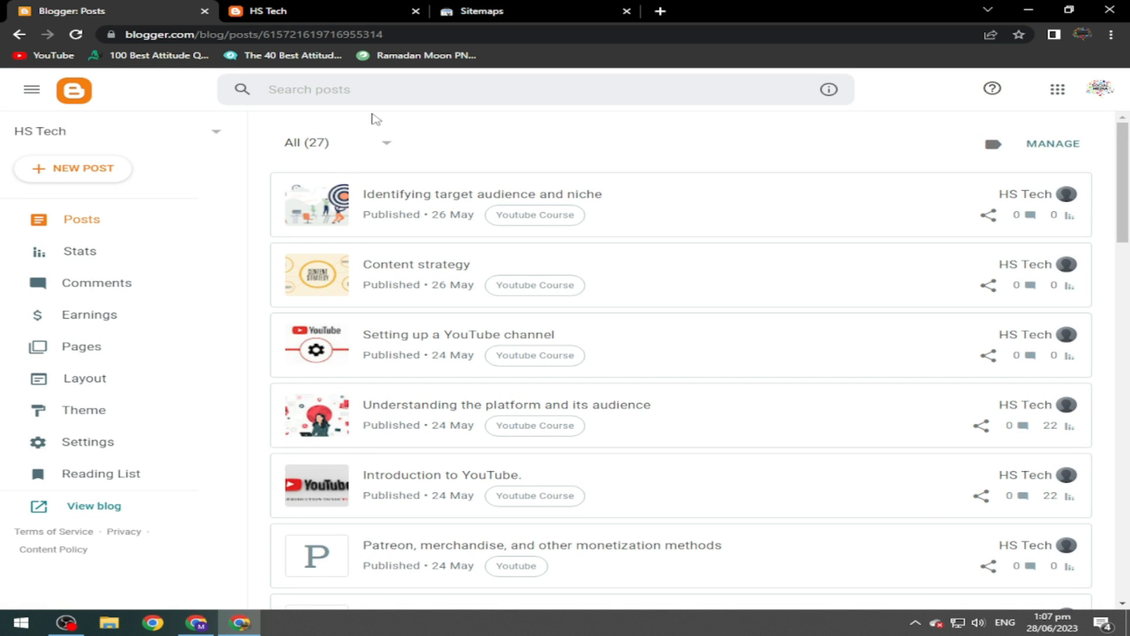
Go to Blogger's Earnings page and start creating a new AdSense account.
left_click(567, 11)
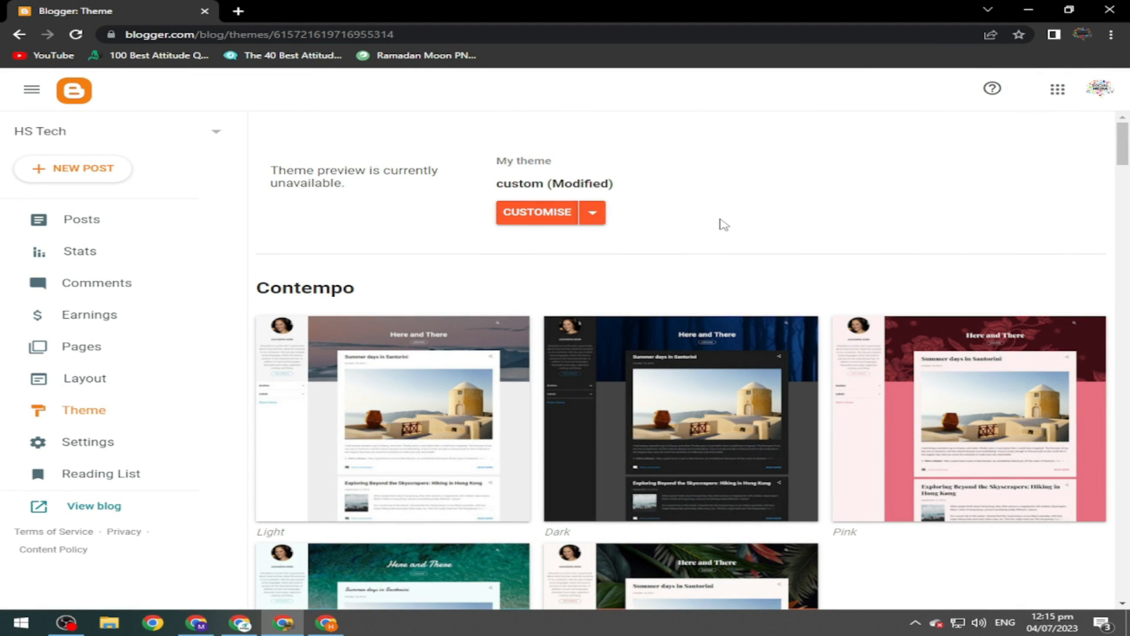
left_click(147, 325)
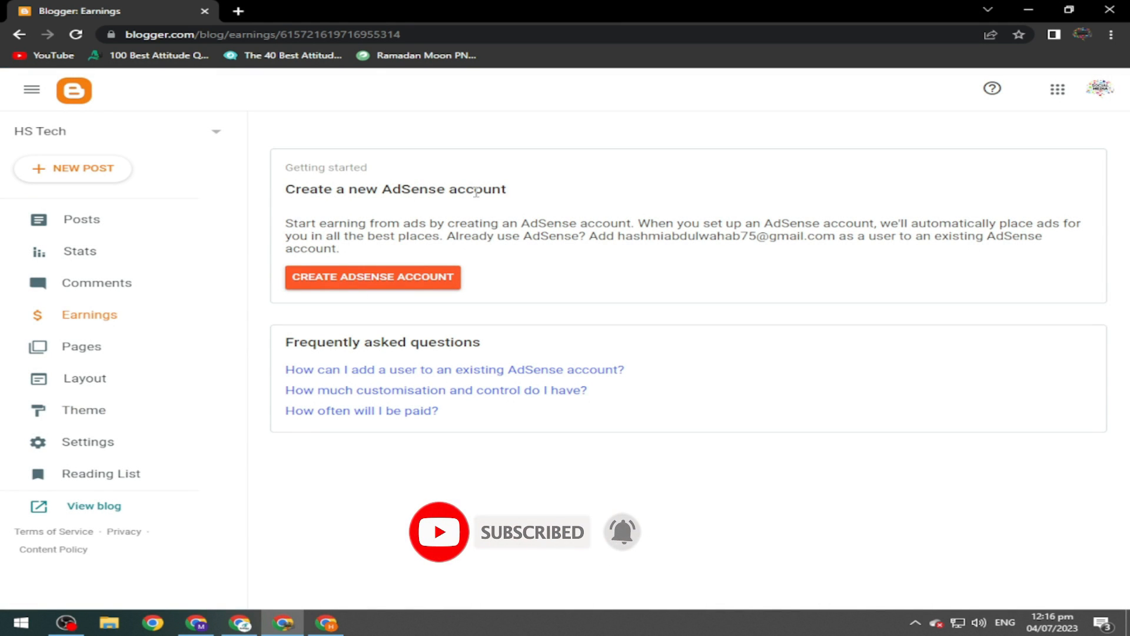
left_click(429, 272)
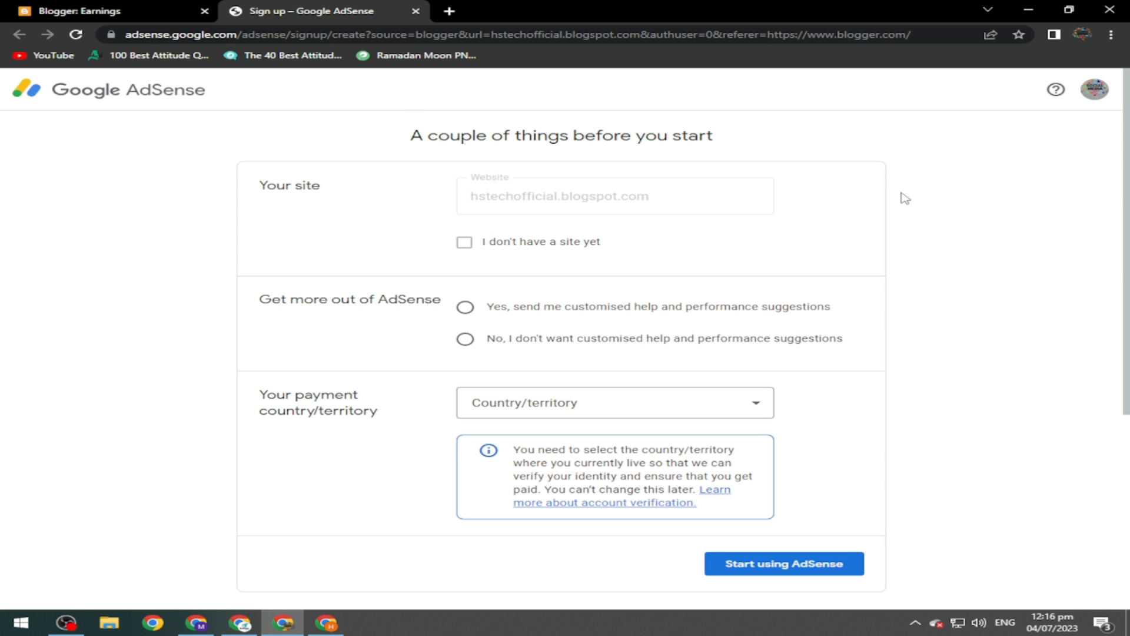
Submit the AdSense sign-up for hstechofficial.blogspot.com: no suggestions, Pakistan, terms accepted.
scroll(933, 286, "down", 1)
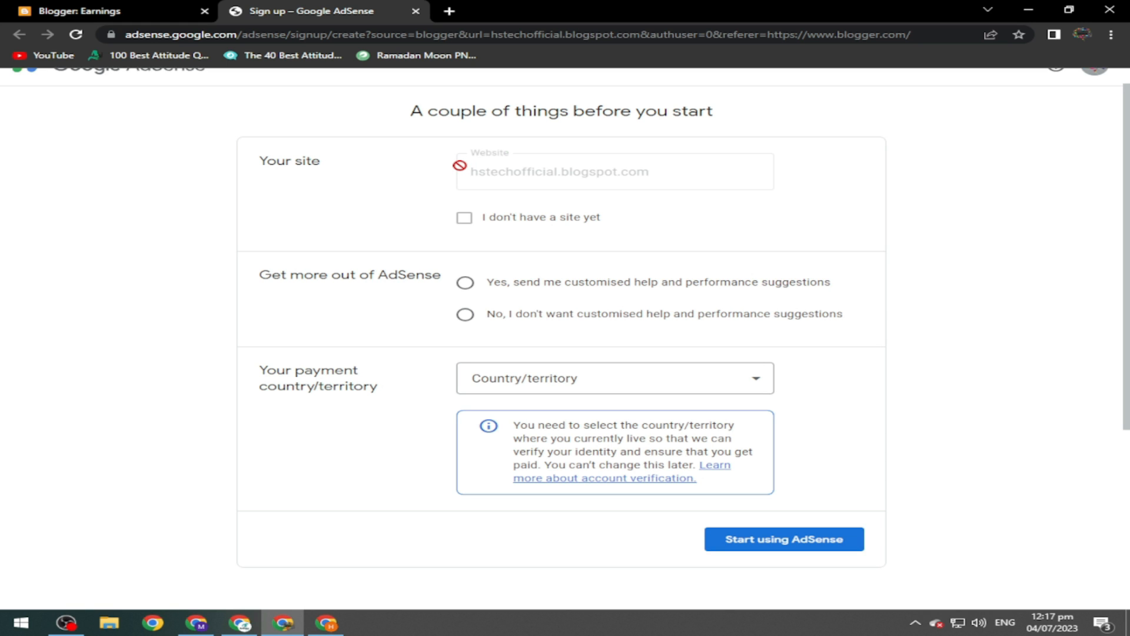
left_click(92, 11)
left_click(292, 13)
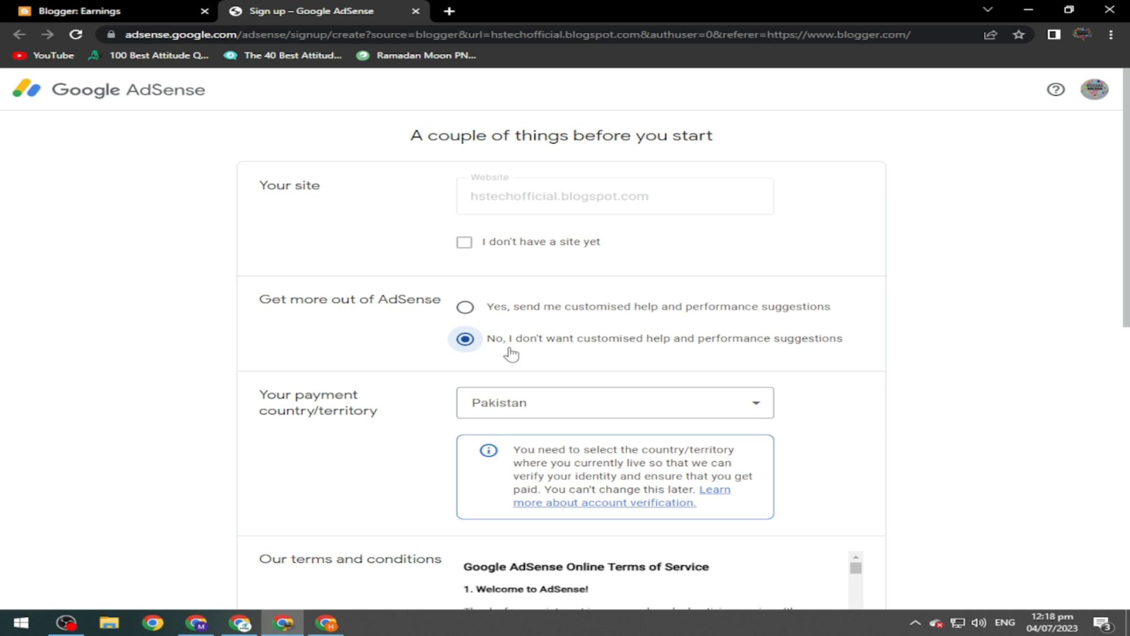
scroll(1127, 268, "down", 1)
scroll(1127, 268, "down", 2)
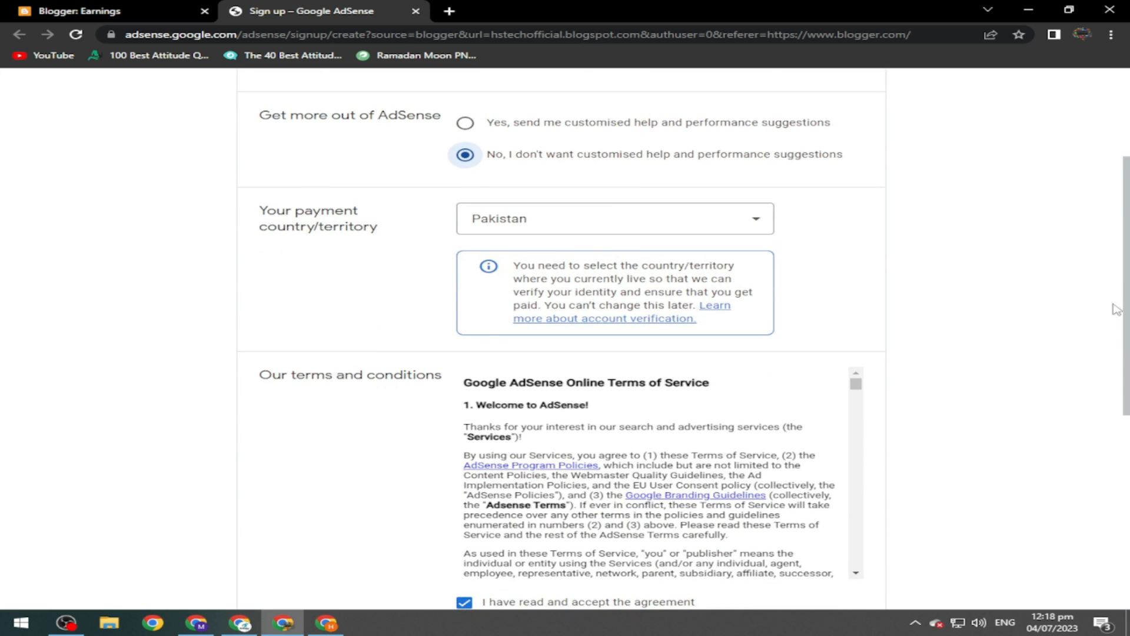
left_click_drag(1128, 233, 1128, 367)
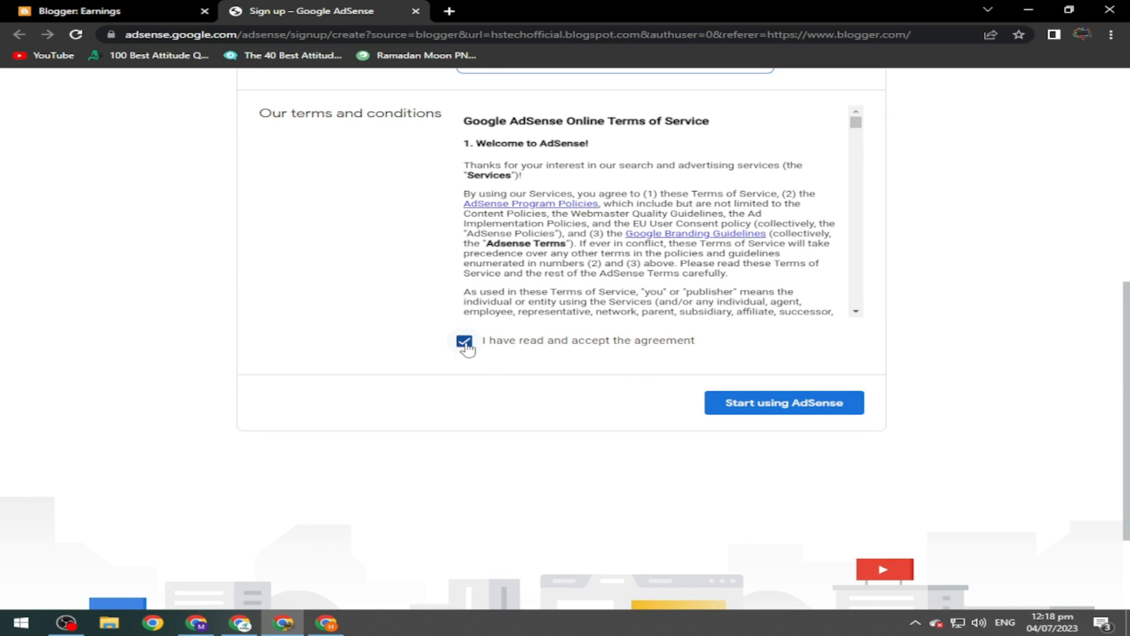
left_click(780, 415)
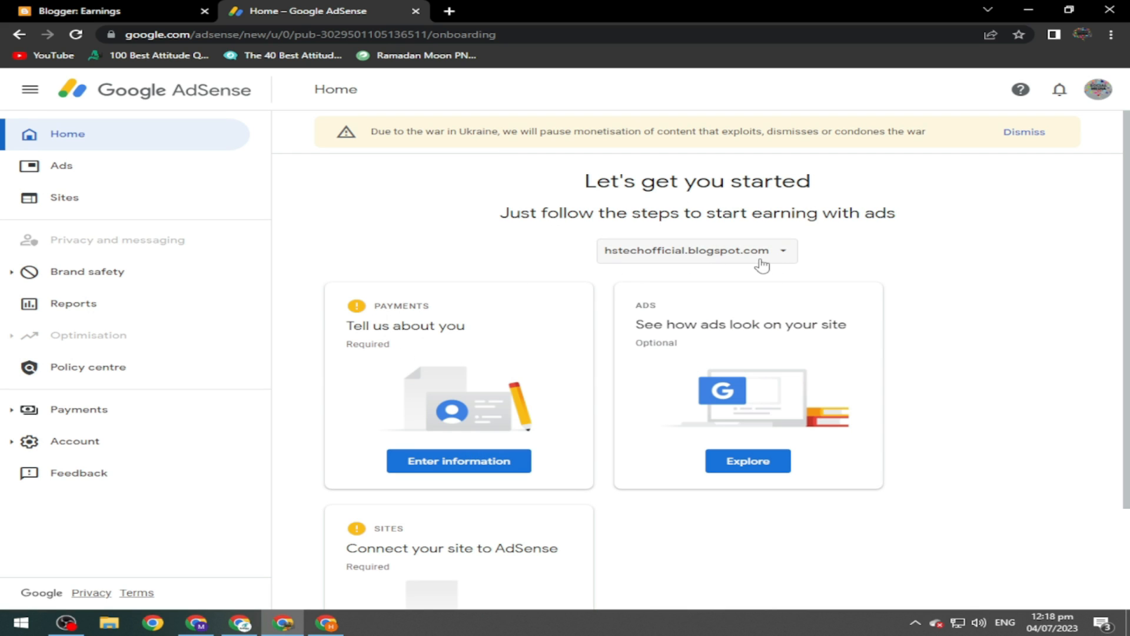
Fill in and submit the payment profile's name and address details.
scroll(899, 354, "down", 2)
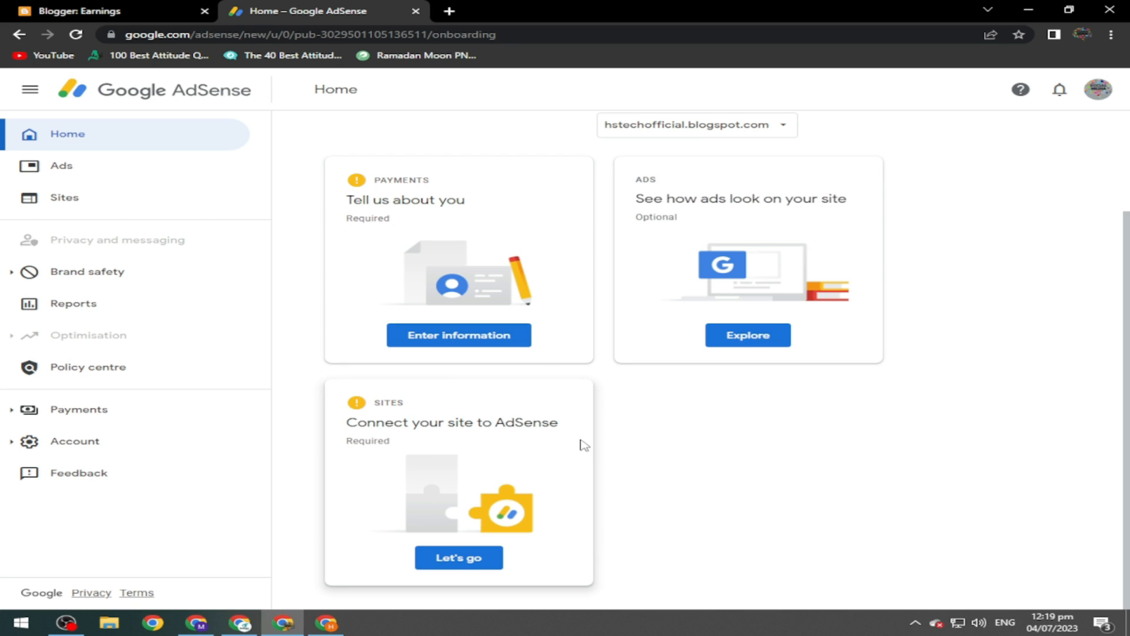
left_click(471, 343)
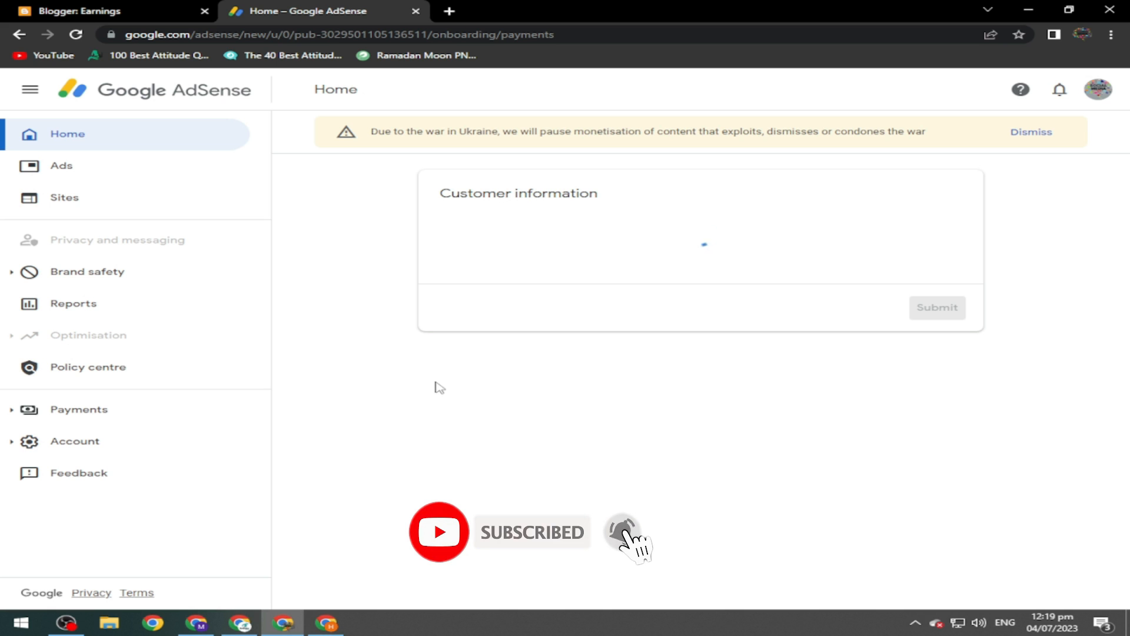
left_click_drag(1129, 236, 1129, 298)
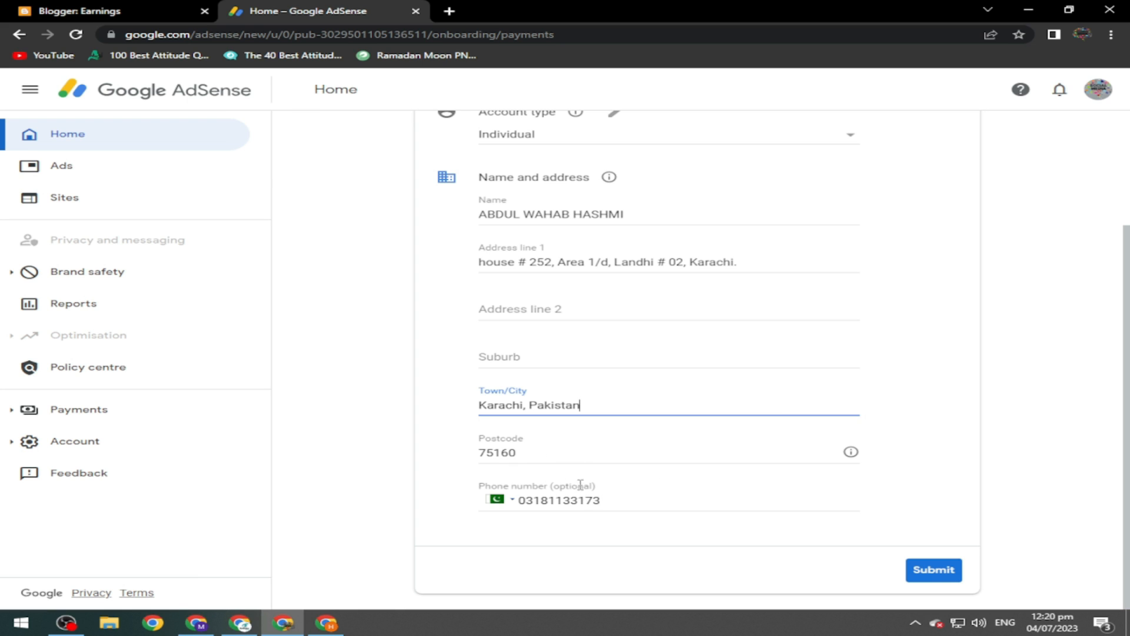
left_click(933, 570)
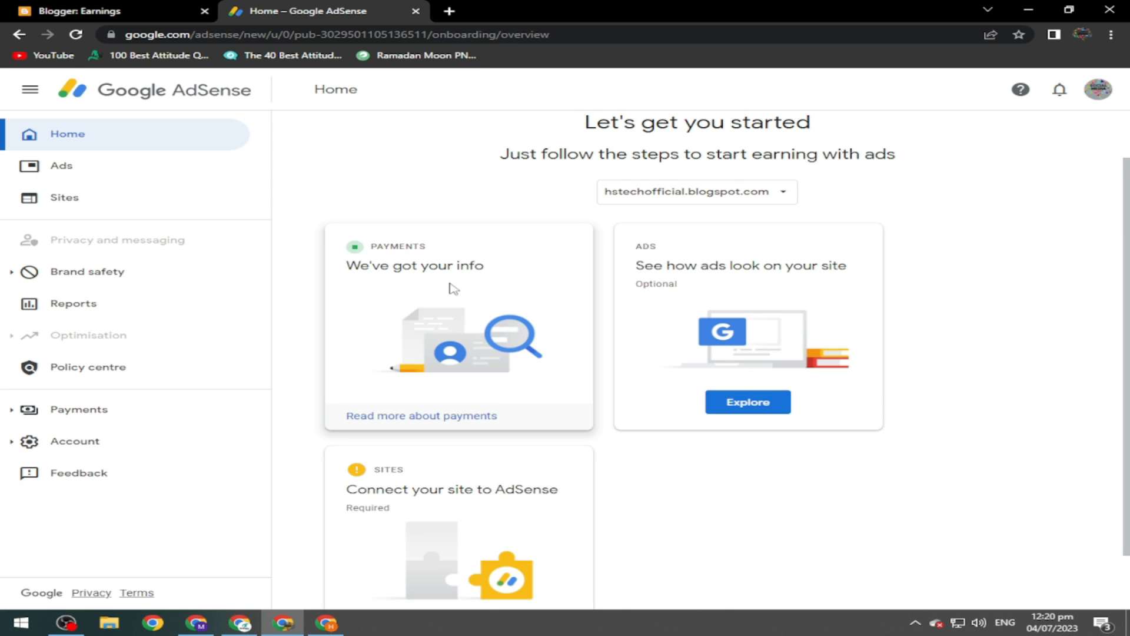
Preview the ads and apply the auto ads settings to hstechofficial.blogspot.com.
scroll(498, 337, "down", 1)
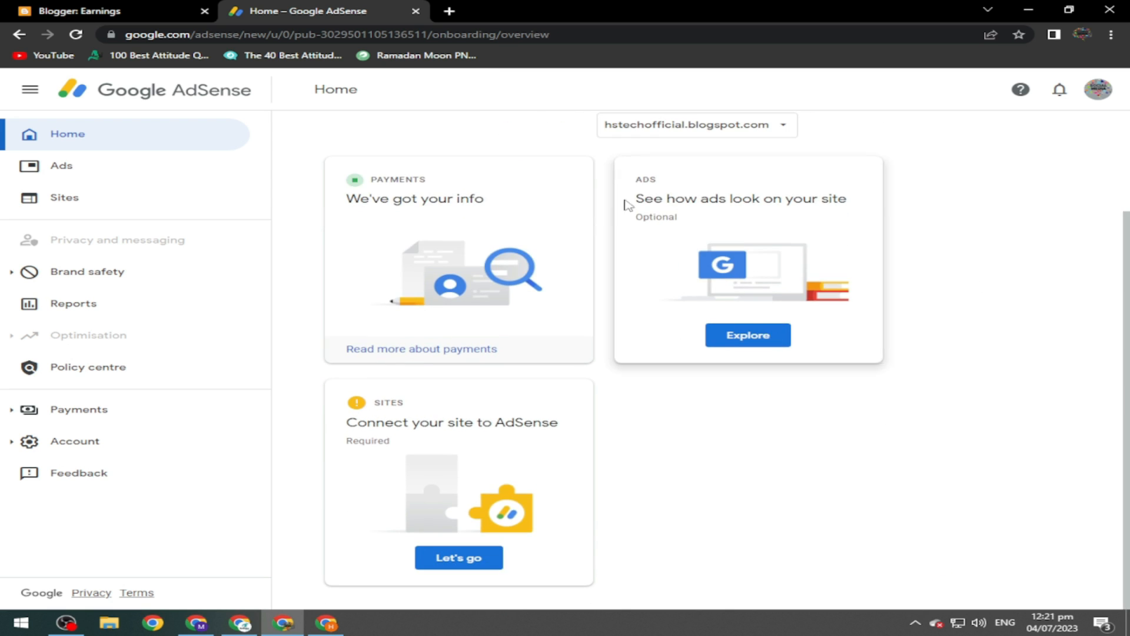
left_click(744, 334)
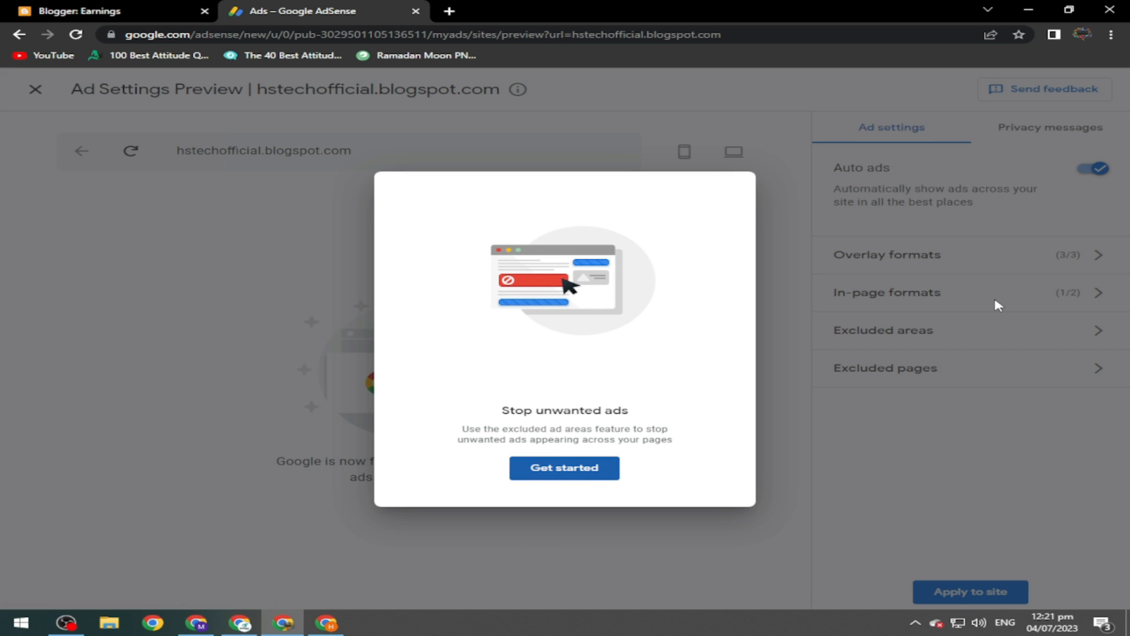
left_click(548, 478)
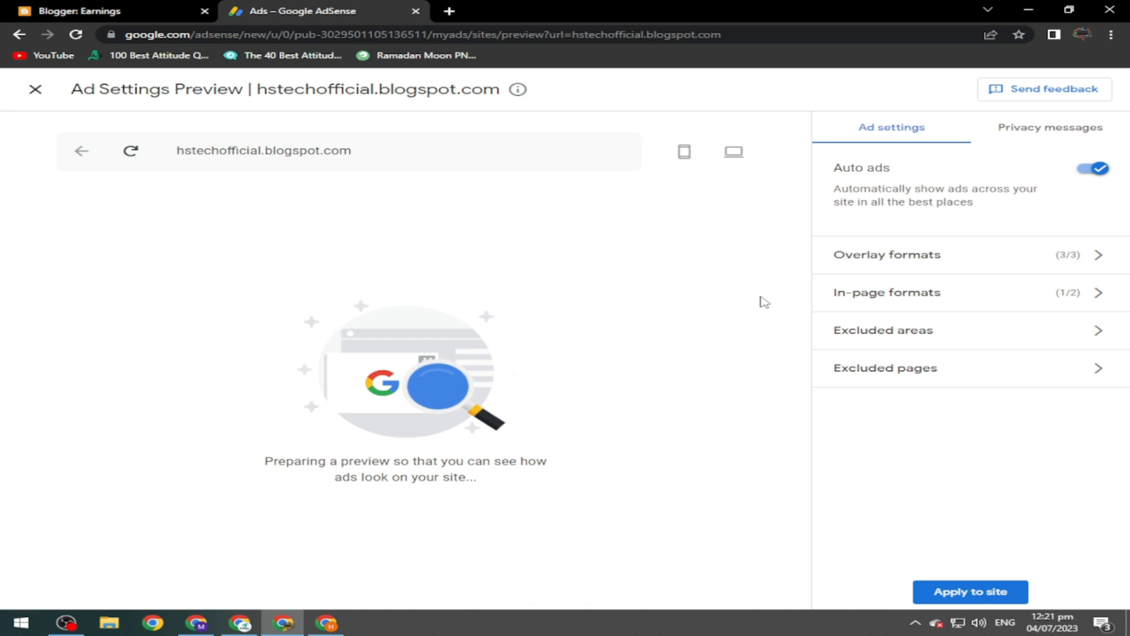
left_click(946, 594)
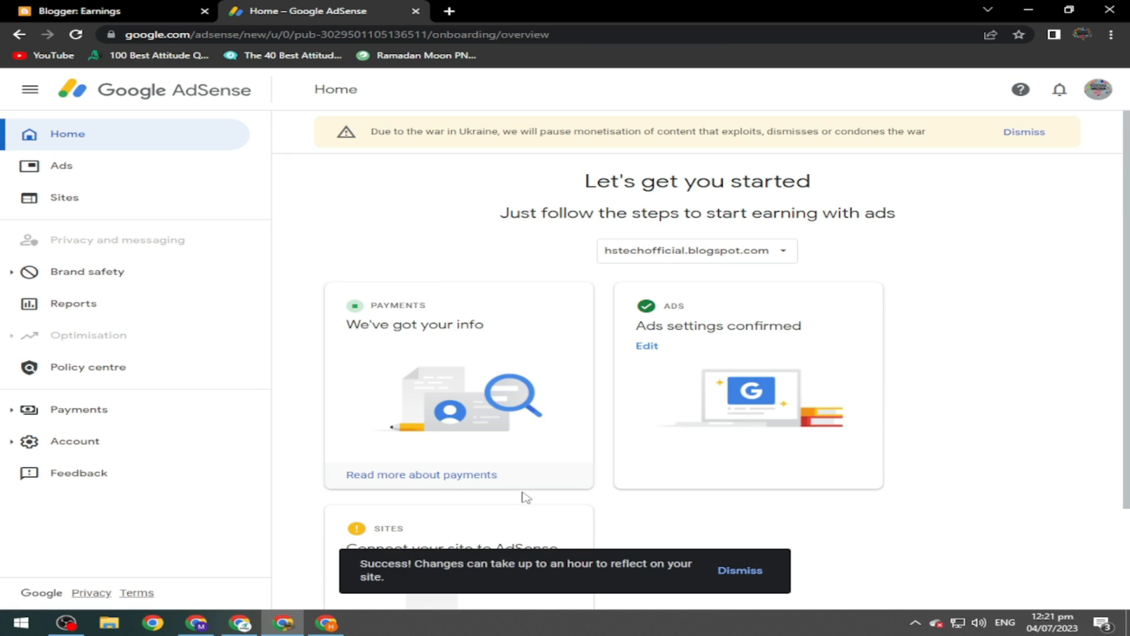
scroll(452, 417, "down", 2)
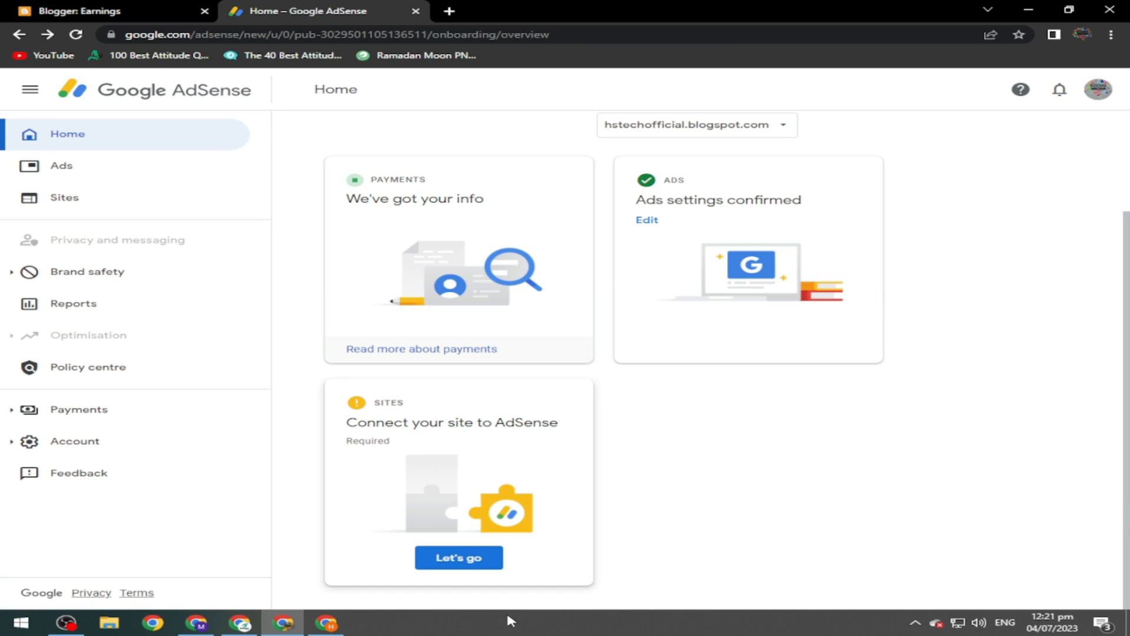
Connect hstechofficial.blogspot.com through Blogger and request an AdSense site review.
left_click(459, 559)
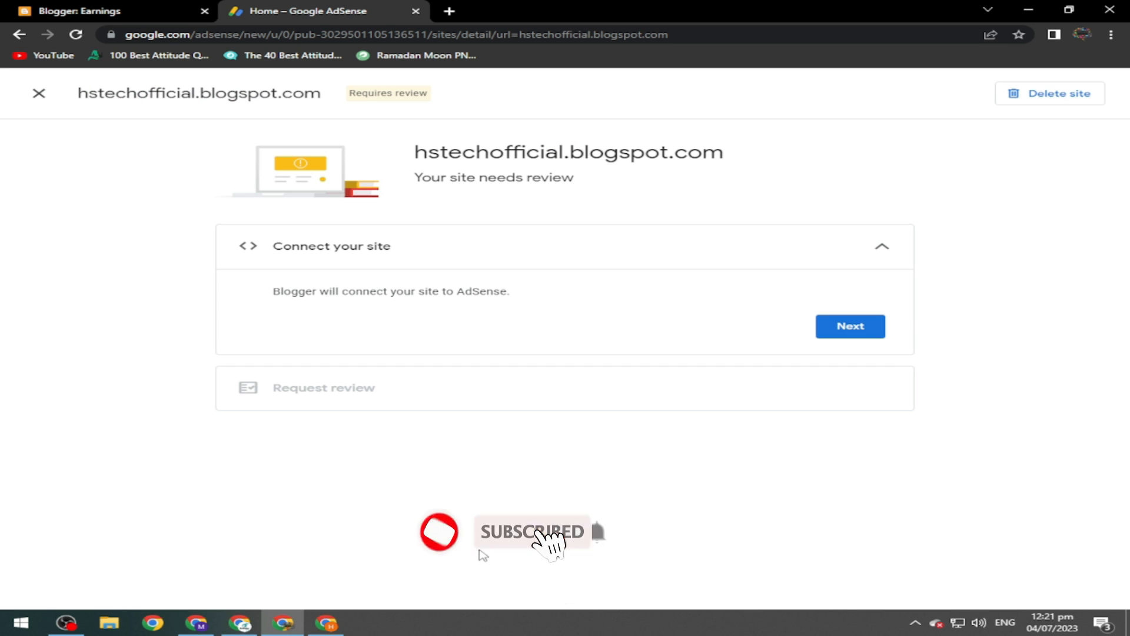
left_click(862, 327)
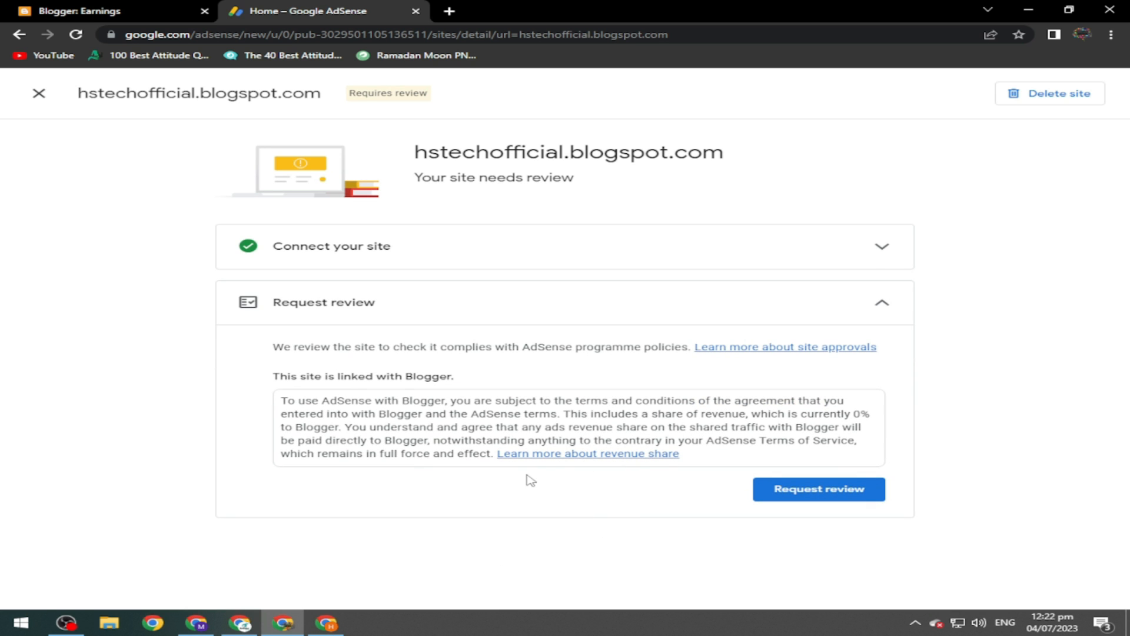
left_click(780, 499)
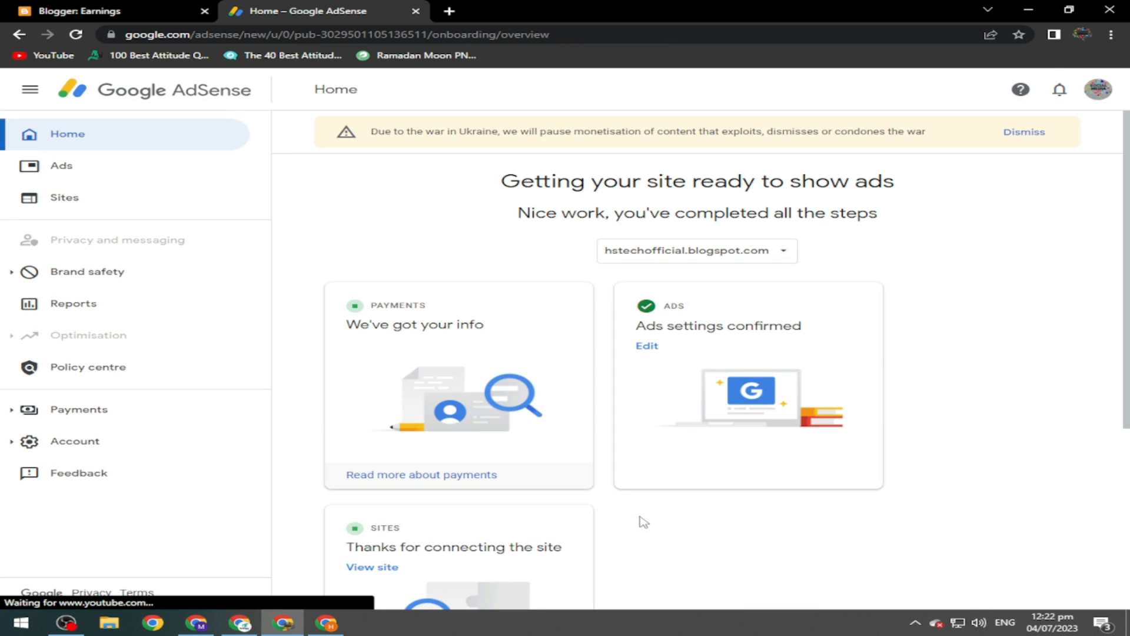
scroll(795, 352, "down", 3)
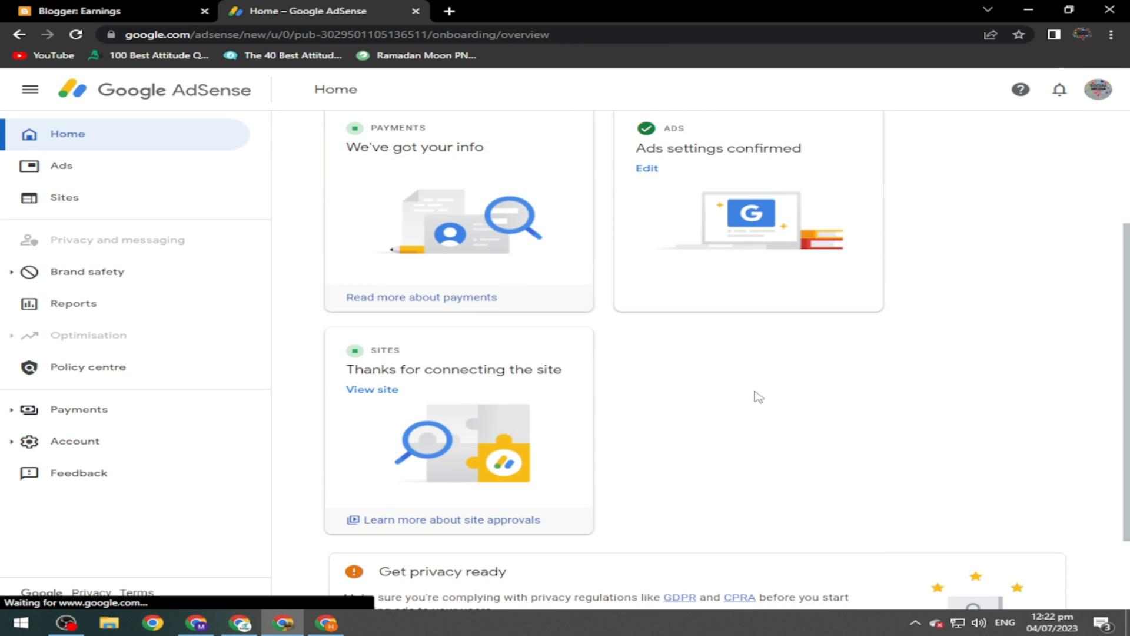
left_click_drag(1126, 392, 1126, 338)
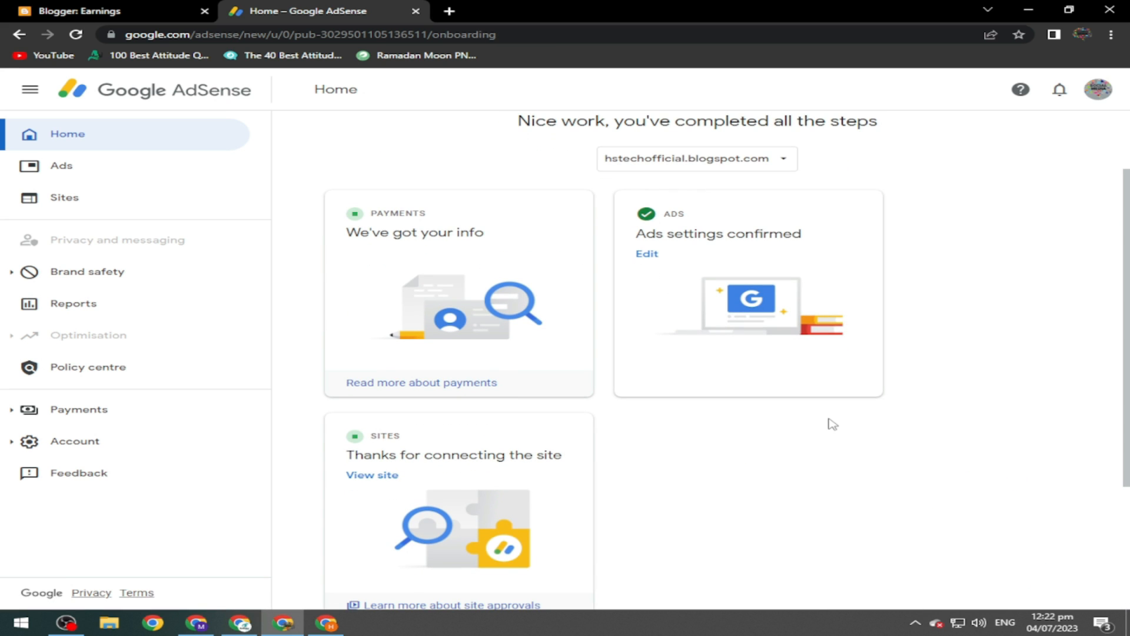